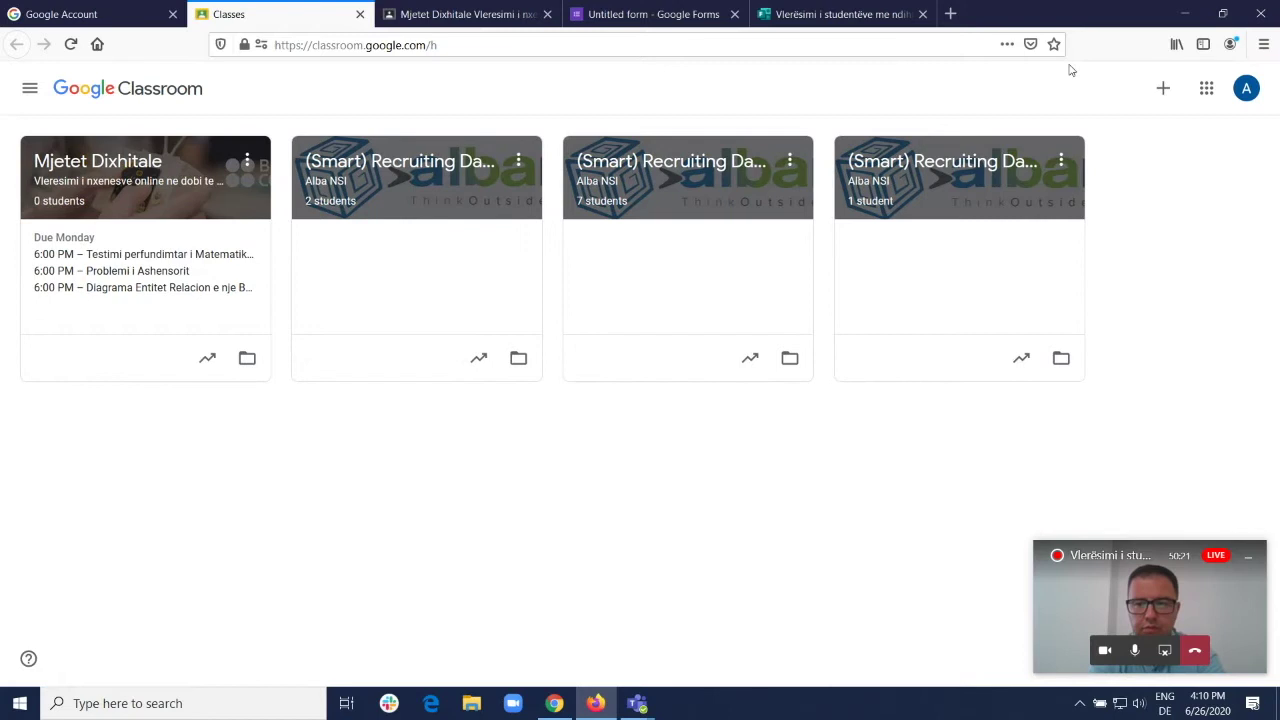
# Step: From the Classes page, bring up the + menu offering Join class and Create class
pyautogui.click(1162, 90)
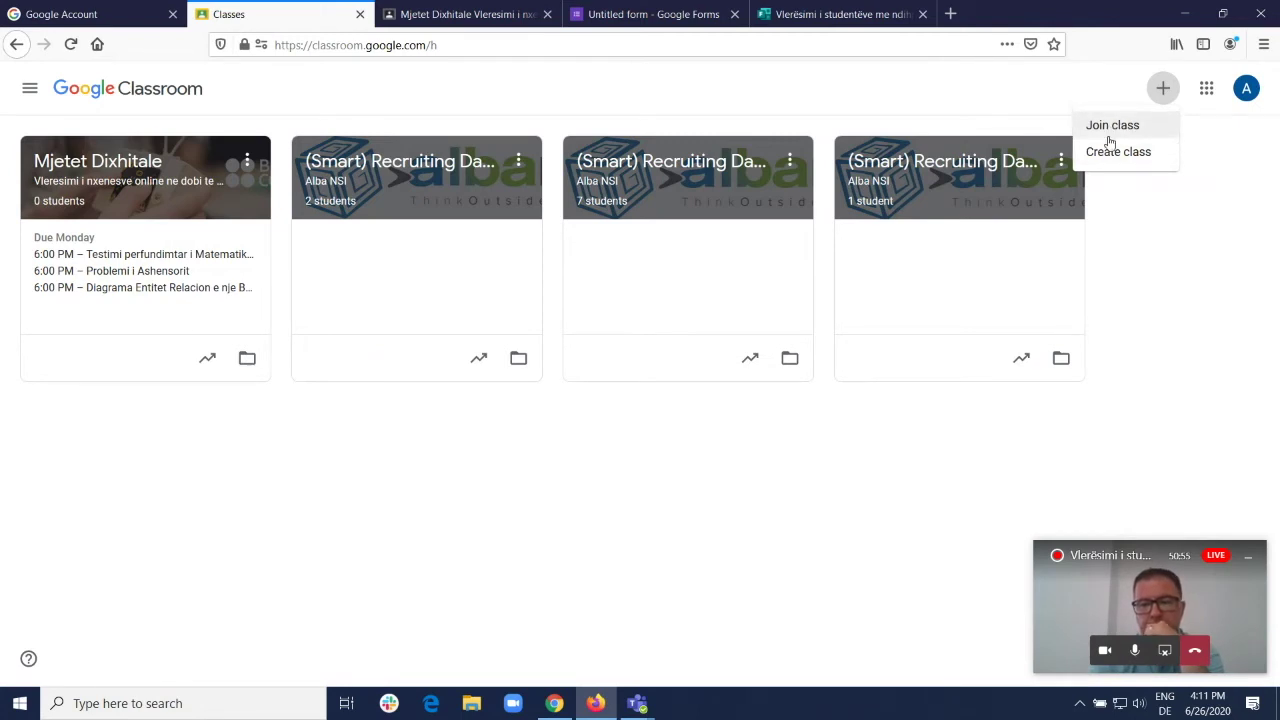
# Step: Preview the Create class form's name, section and subject fields, cancel, and open Mjetet Dixhitale
pyautogui.click(1111, 151)
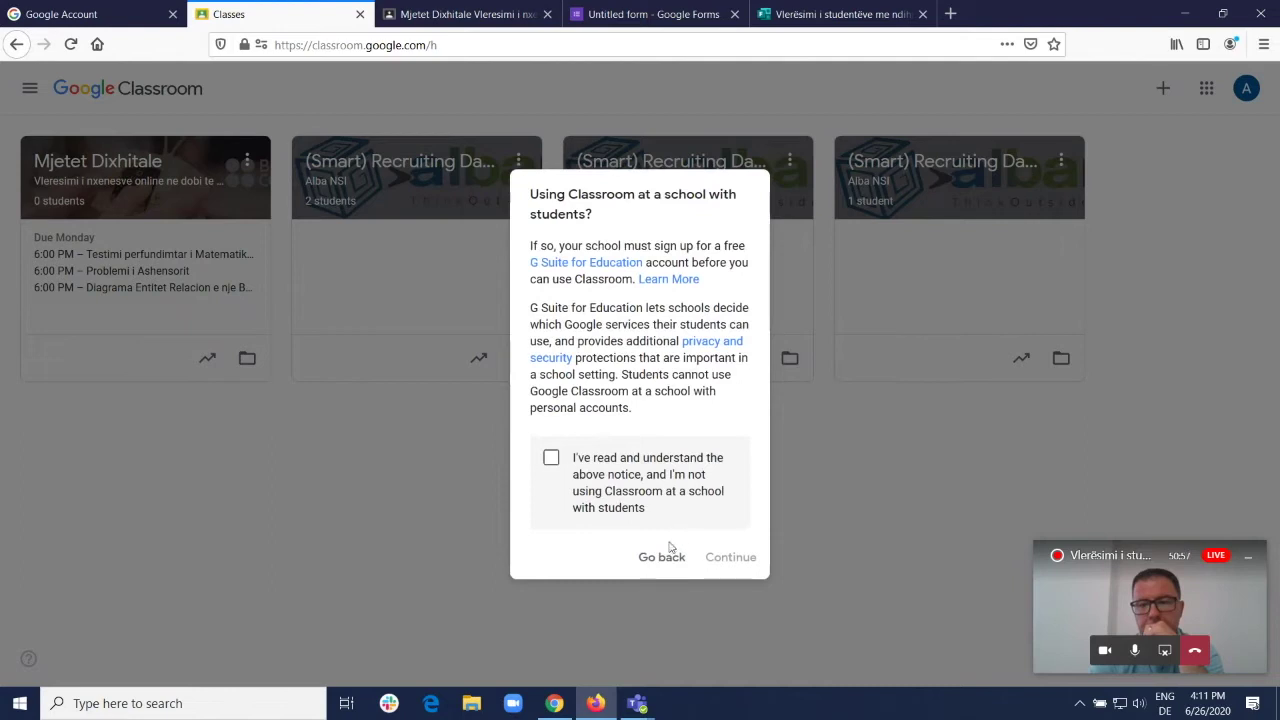
pyautogui.click(551, 458)
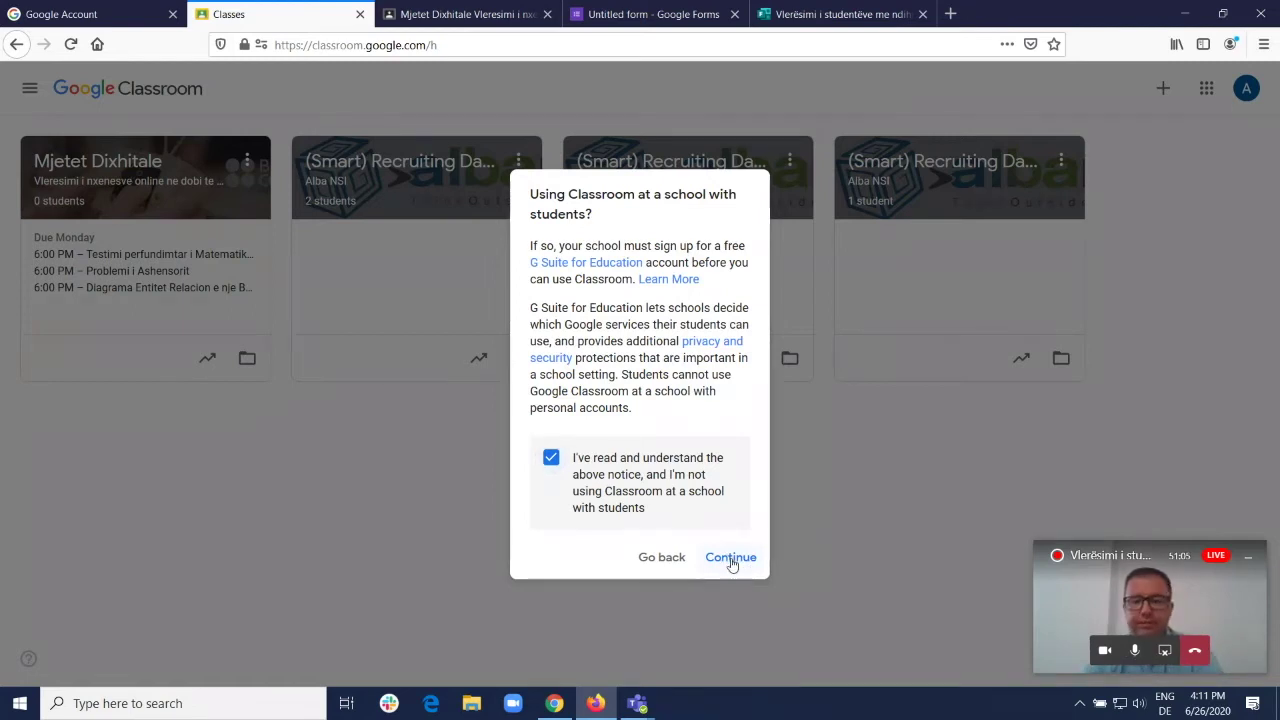
pyautogui.click(729, 558)
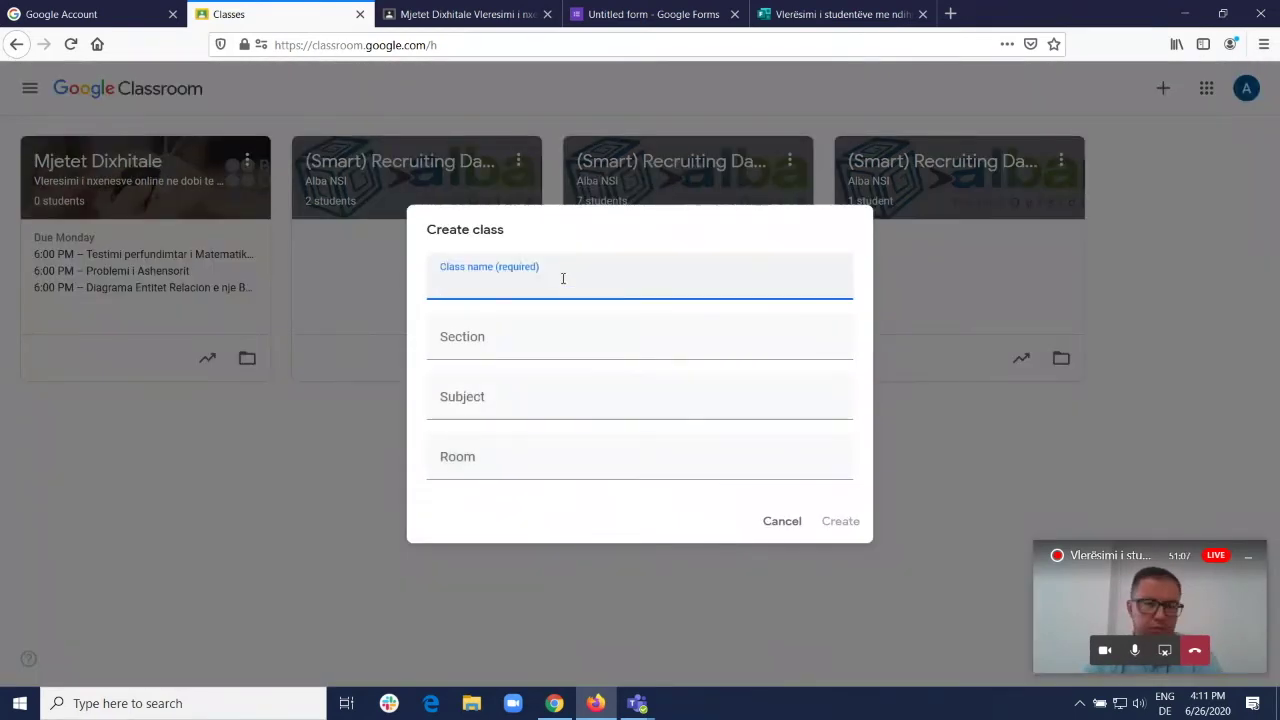
pyautogui.click(555, 337)
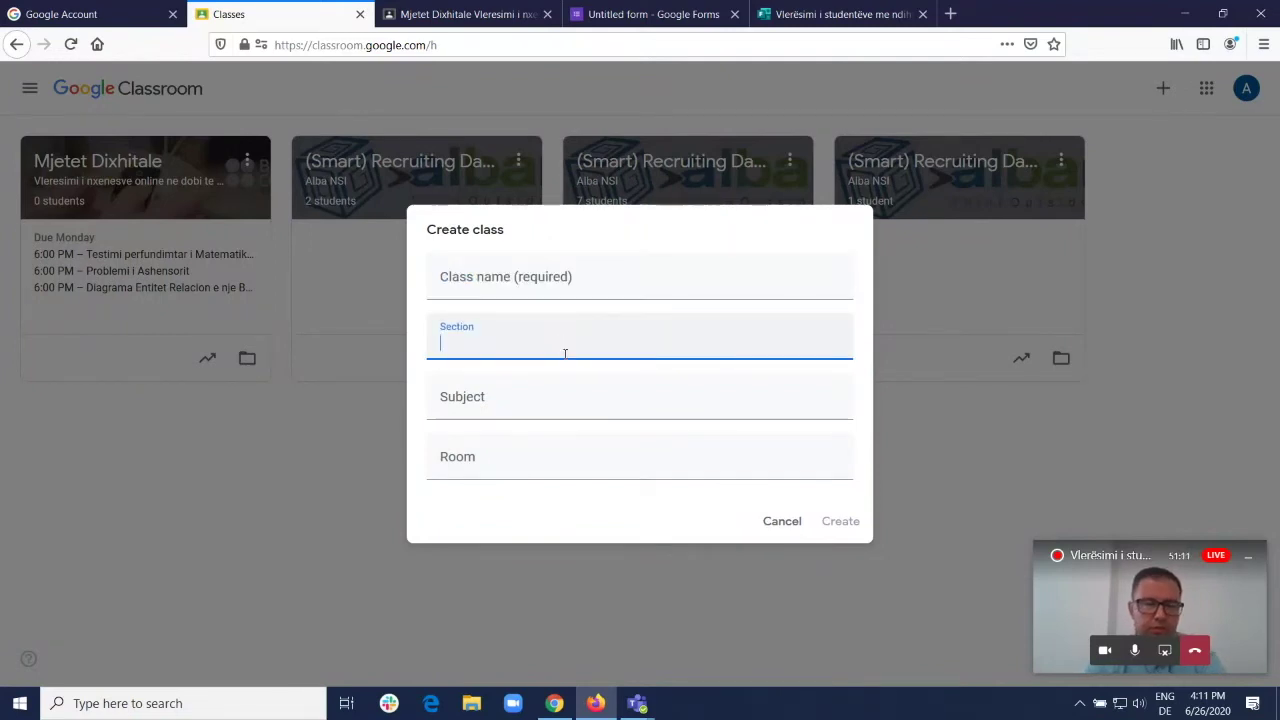
pyautogui.click(569, 398)
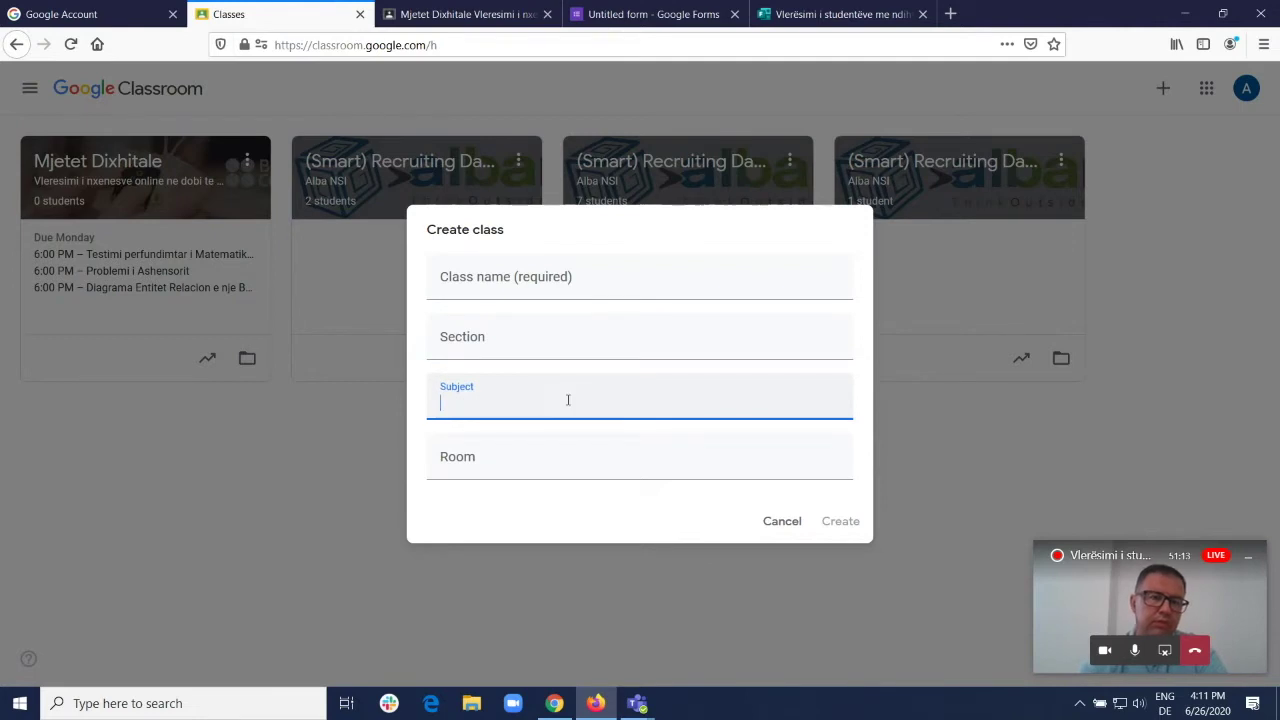
pyautogui.click(540, 278)
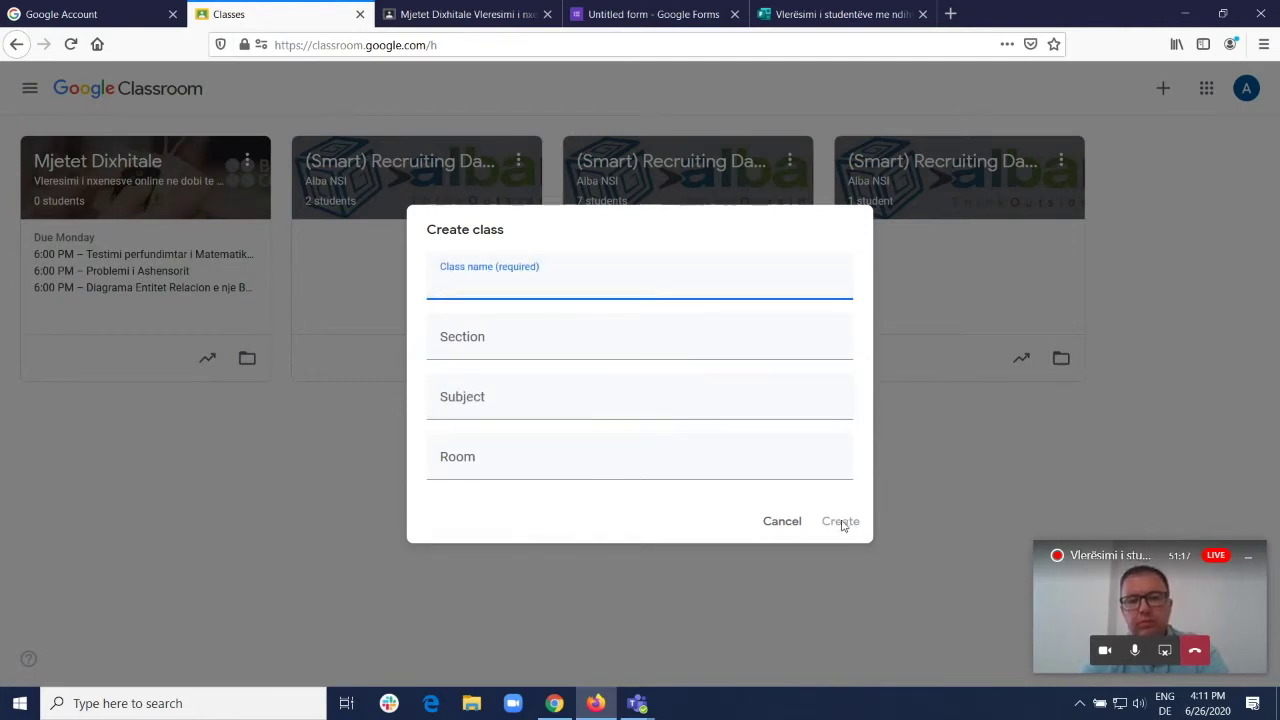
pyautogui.click(788, 524)
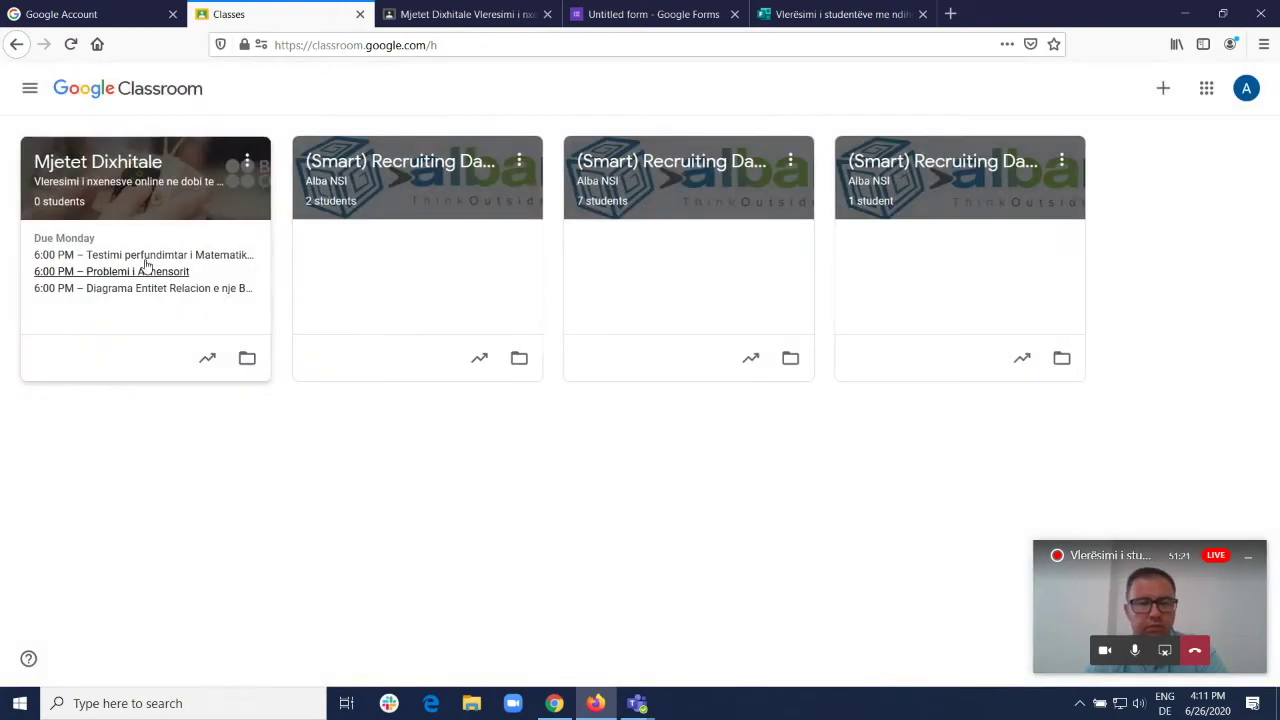
pyautogui.click(105, 172)
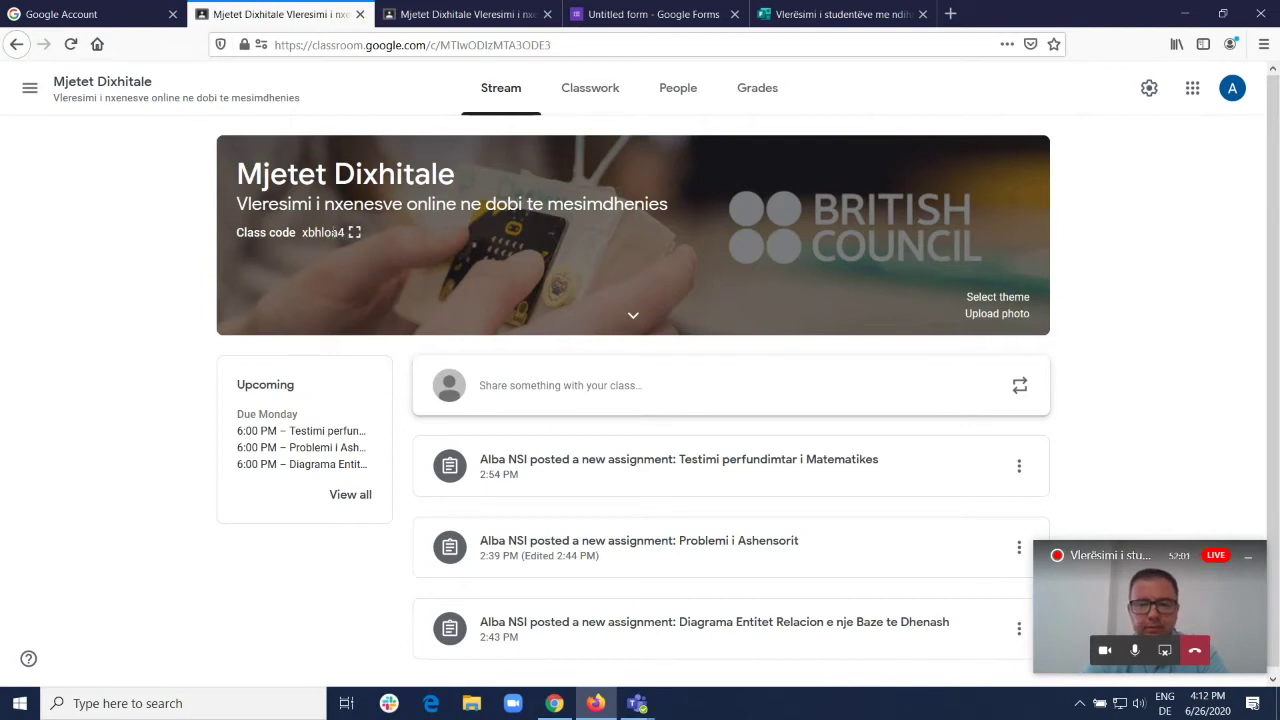
# Step: Display the Mjetet Dixhitale class code enlarged, select it, and close the display
pyautogui.click(355, 233)
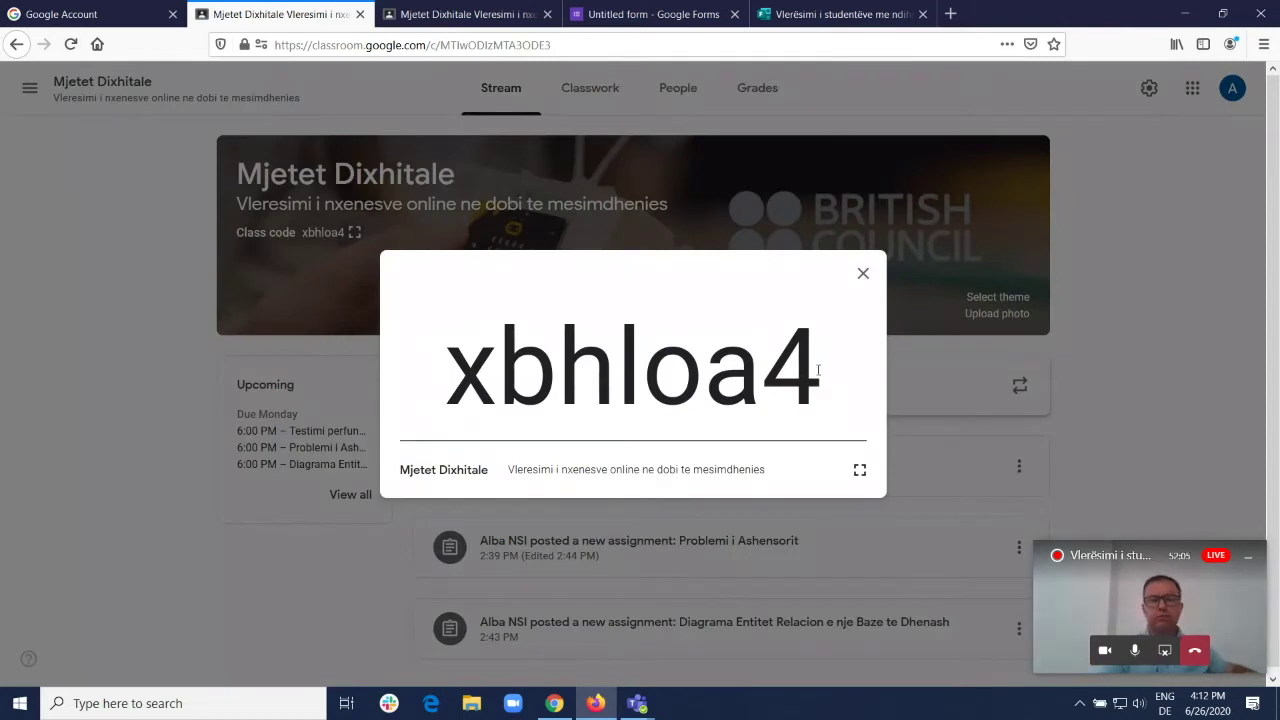
pyautogui.moveTo(822, 365); pyautogui.dragTo(440, 355)
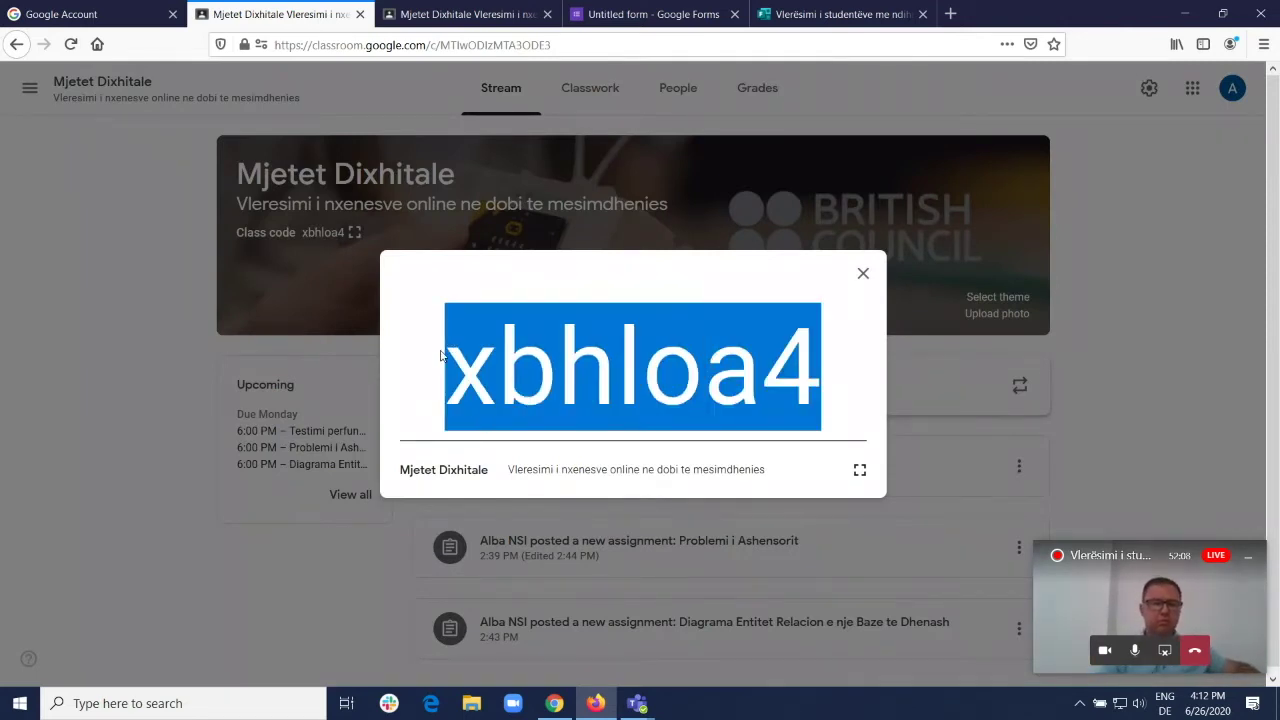
pyautogui.click(863, 273)
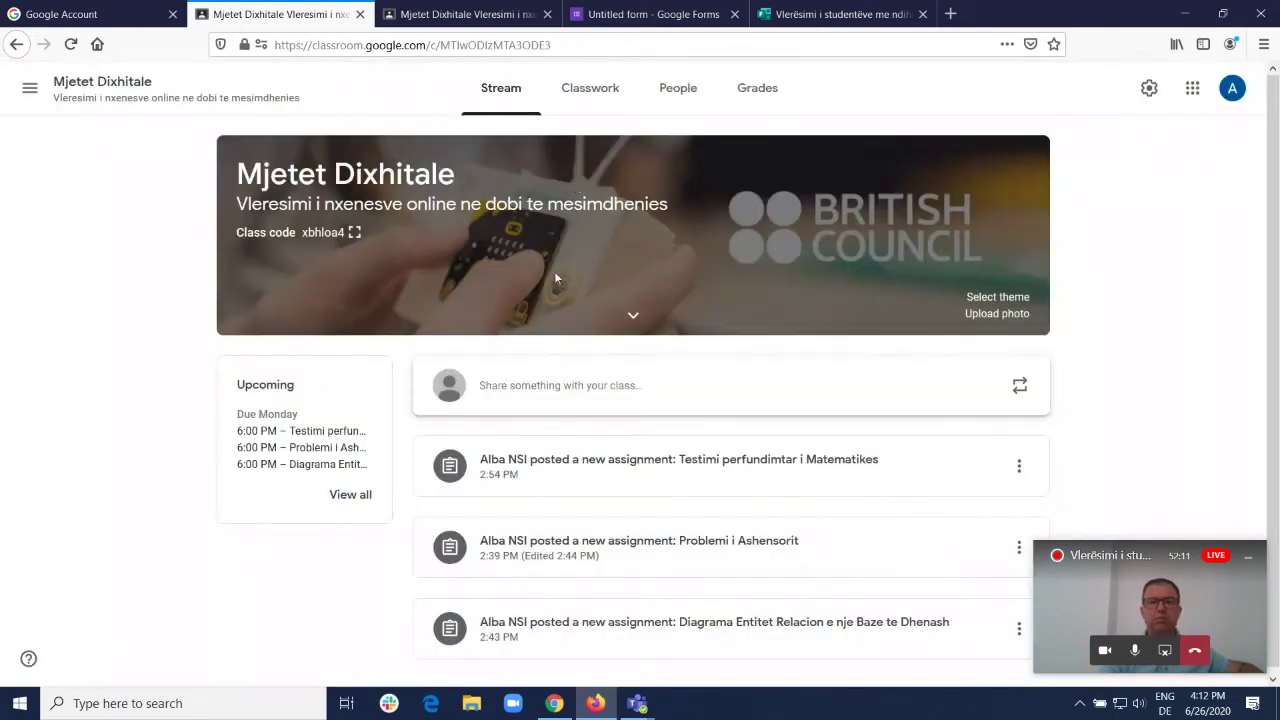
# Step: Open the People tab and select the class code shown there for copying
pyautogui.scroll(-1, 958, 460)
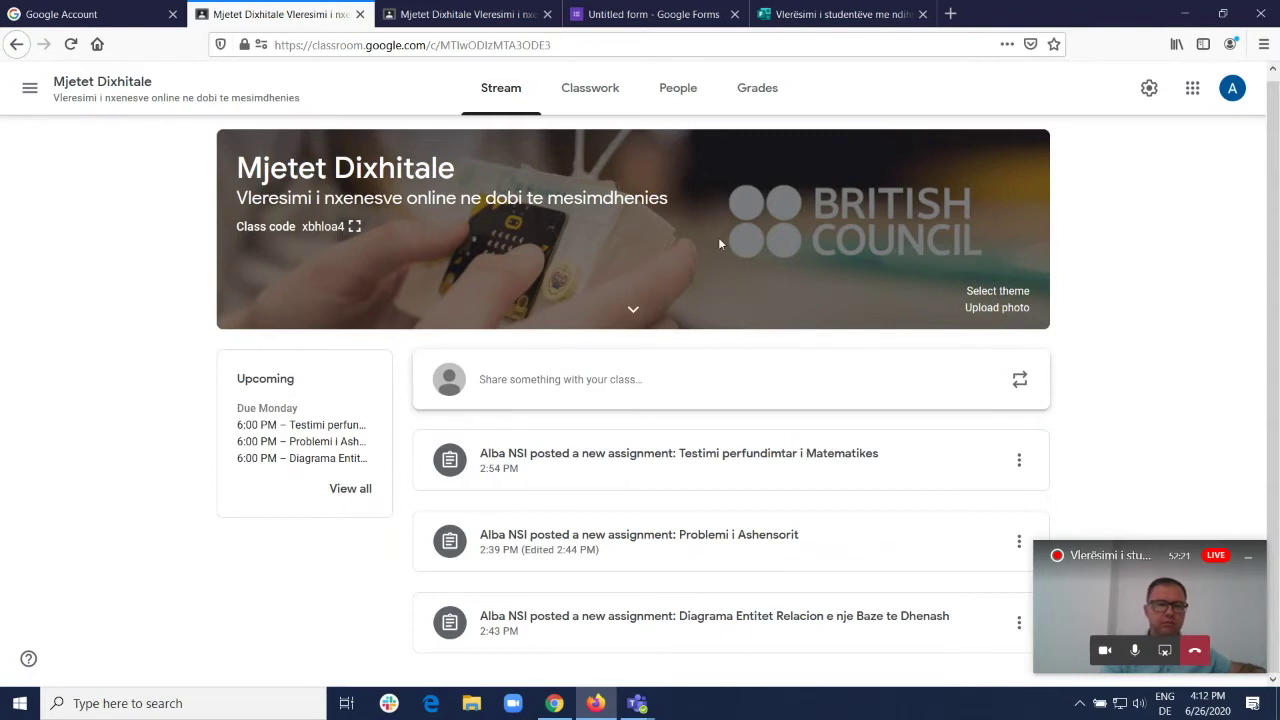
pyautogui.click(679, 93)
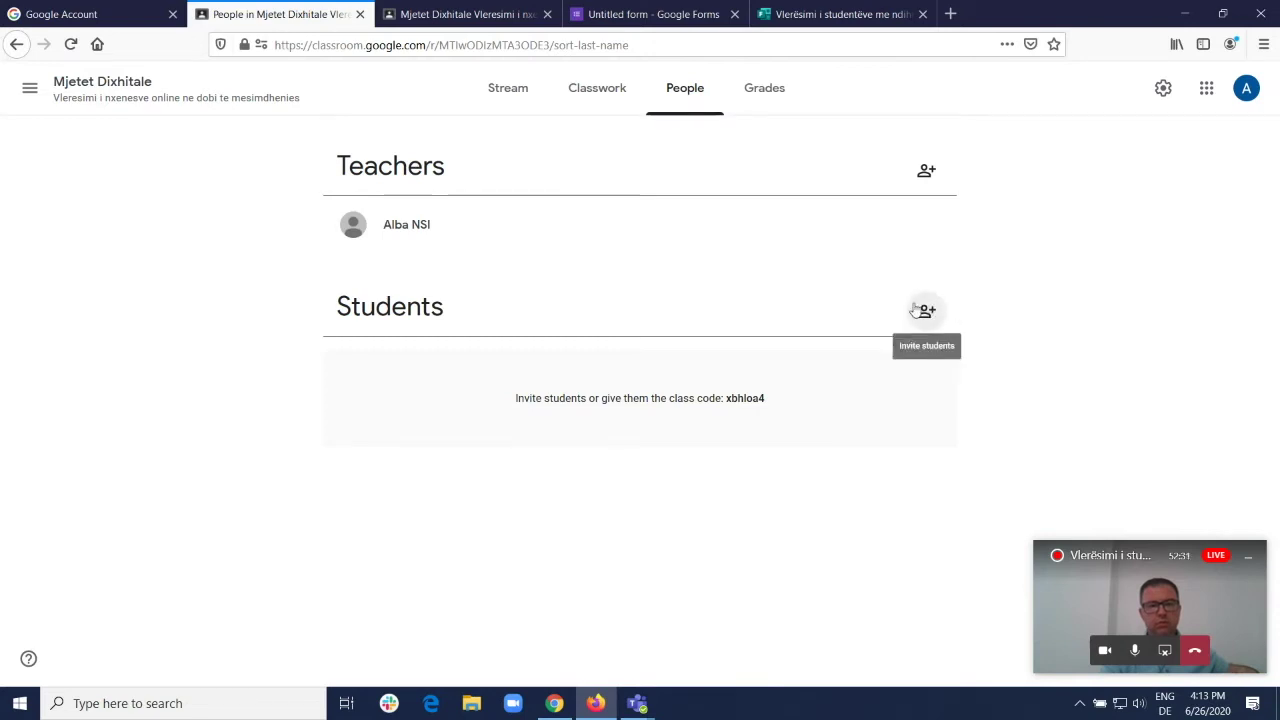
pyautogui.moveTo(728, 398); pyautogui.dragTo(771, 403)
pyautogui.hotkey('ctrl', 'c')
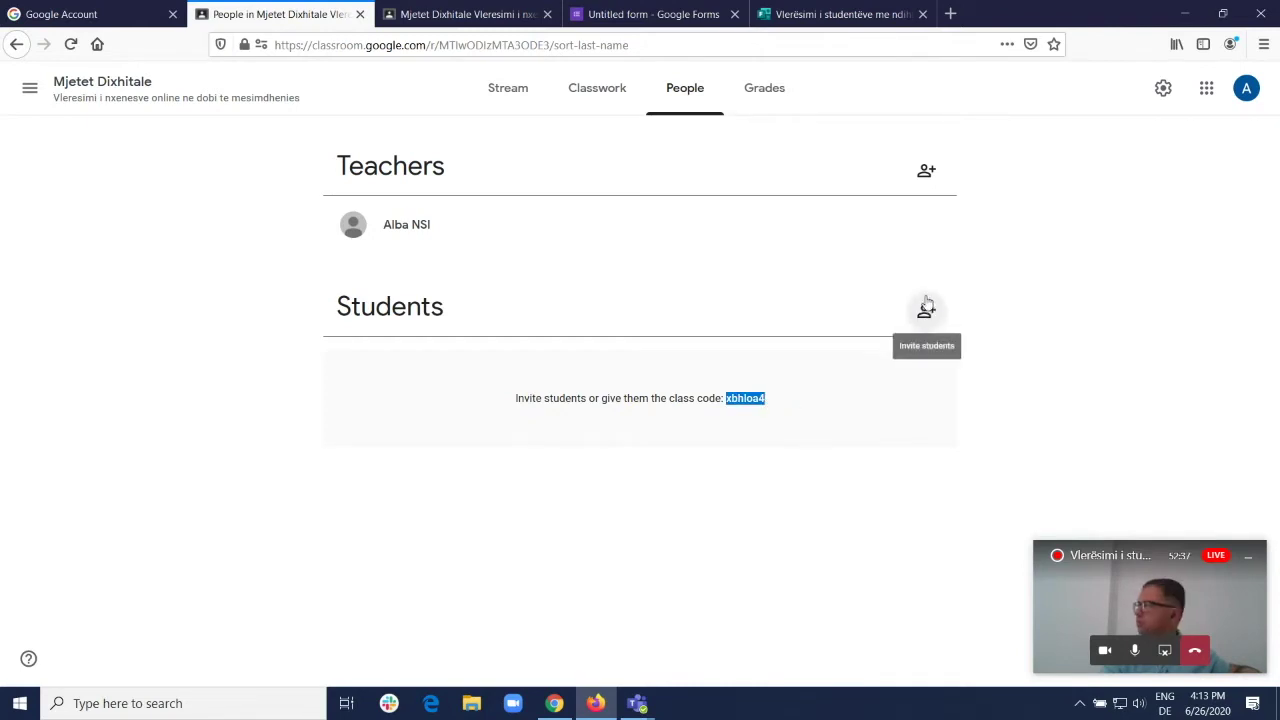
# Step: In the student's Chrome account, join Mjetet Dixhitale by pasting the class code
pyautogui.click(554, 703)
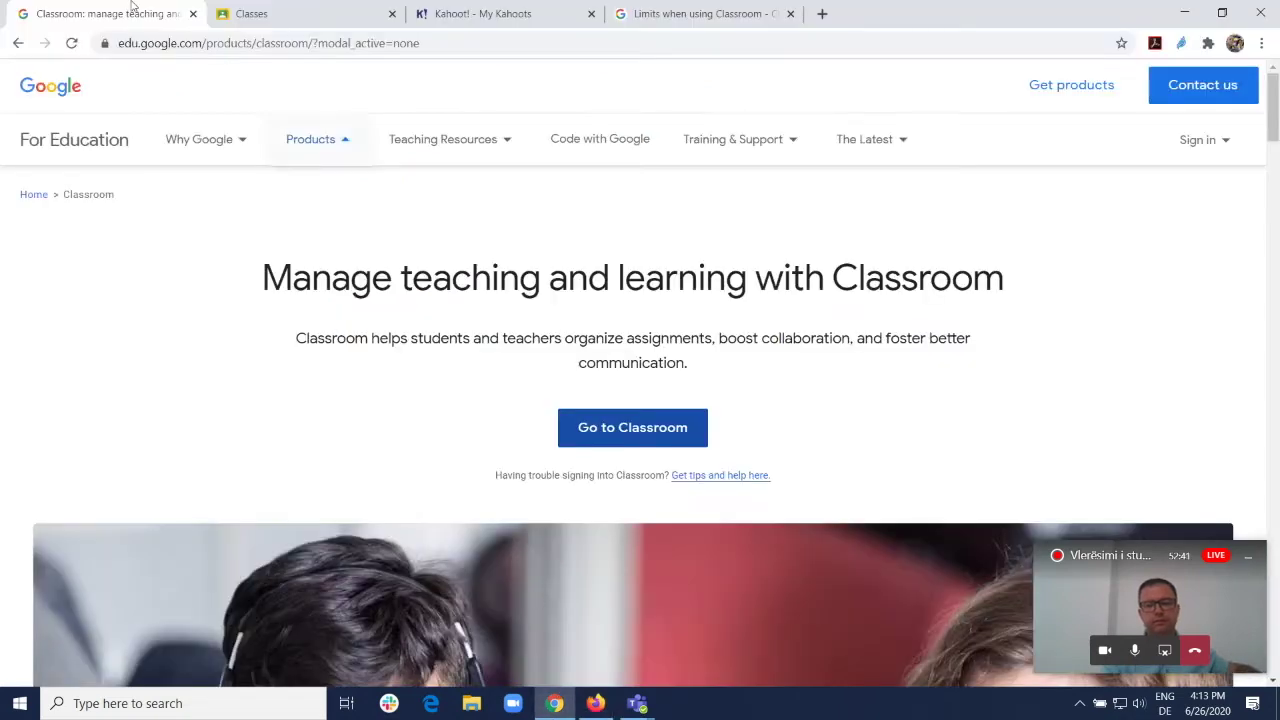
pyautogui.click(278, 9)
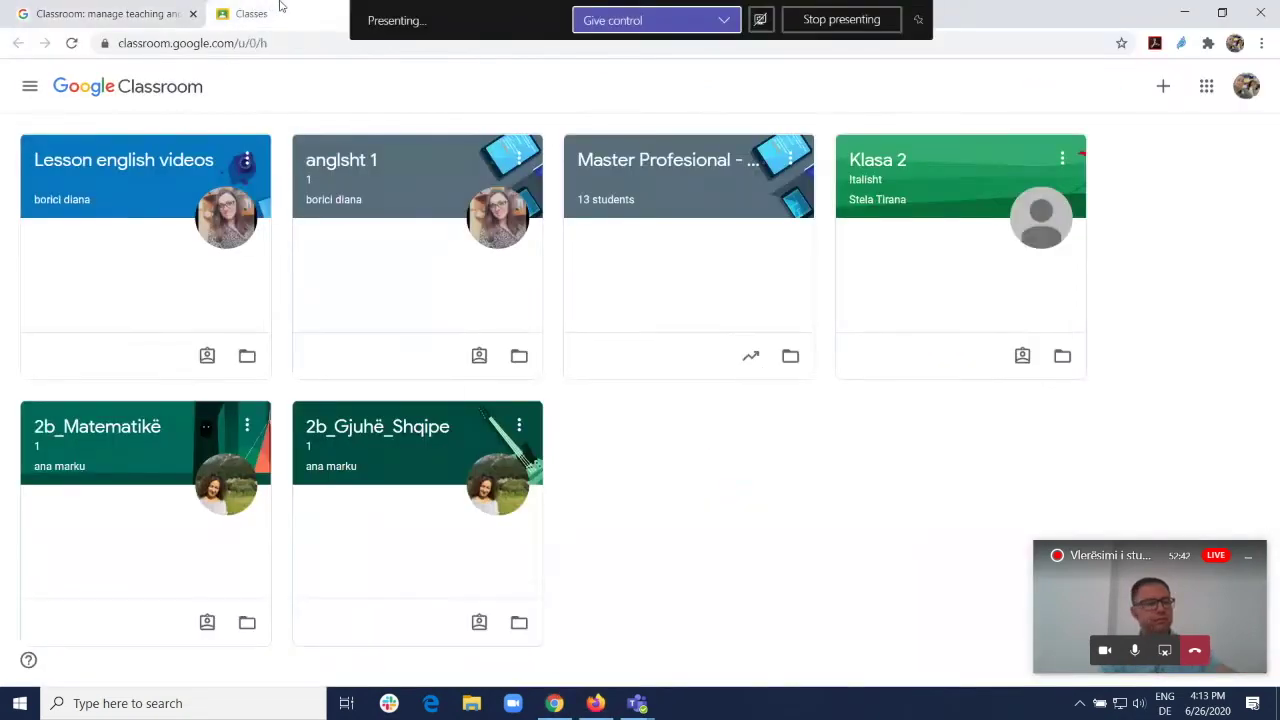
pyautogui.click(1163, 86)
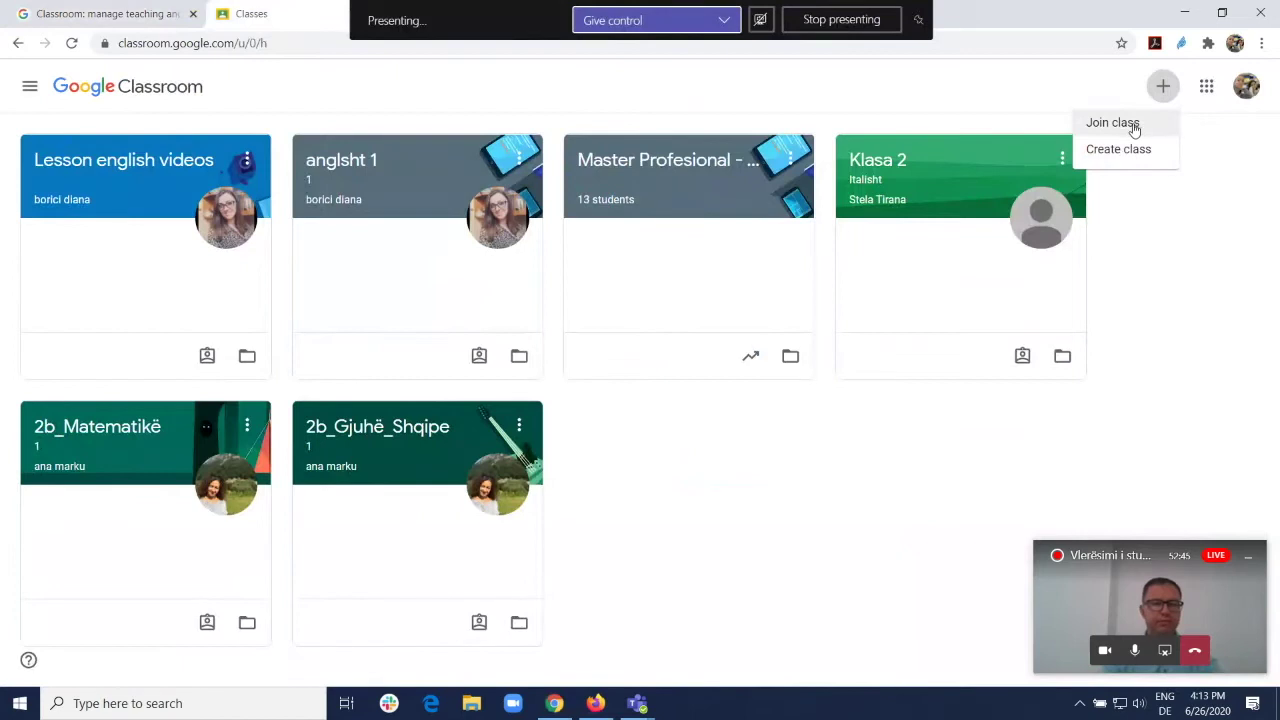
pyautogui.click(1134, 124)
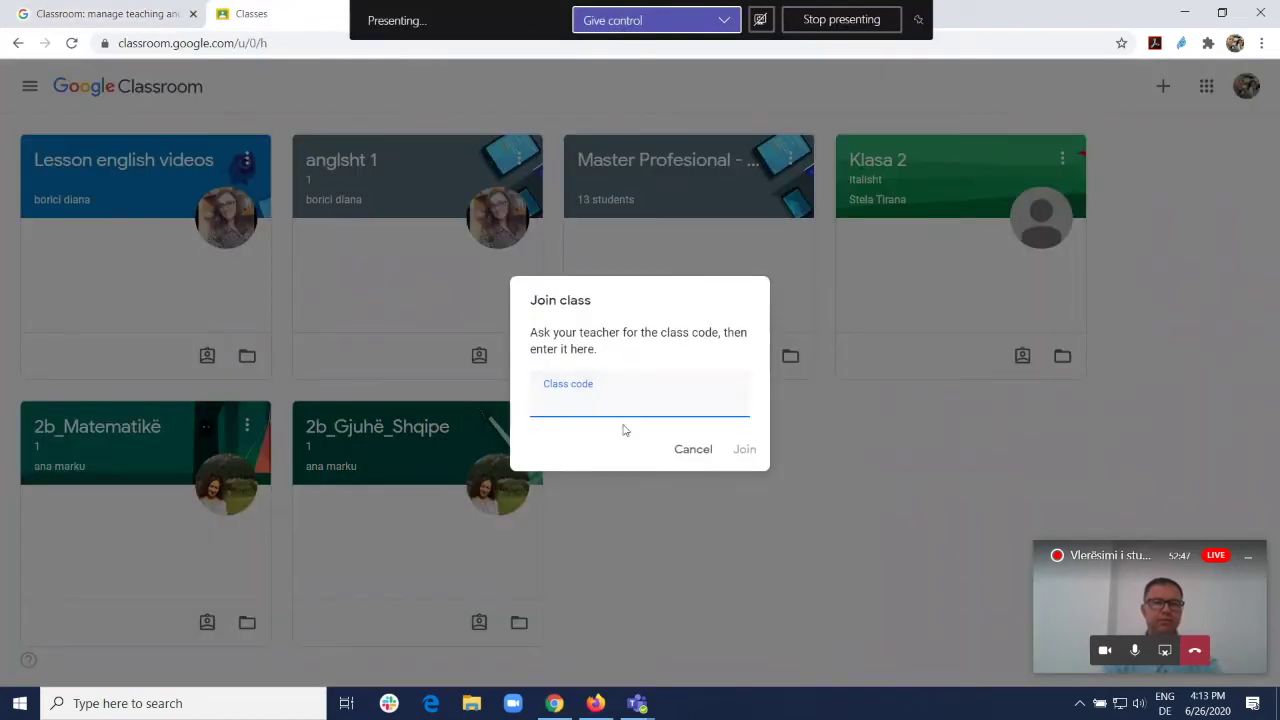
pyautogui.hotkey('ctrl', 'v')
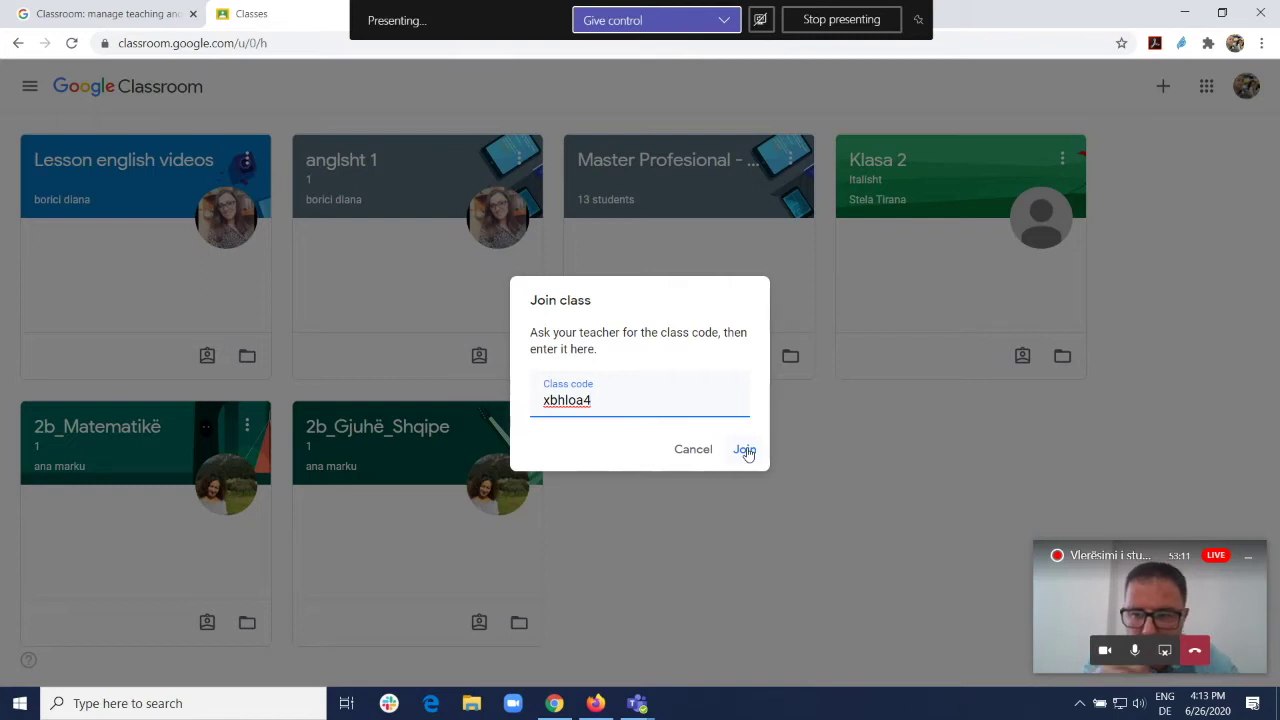
pyautogui.click(745, 450)
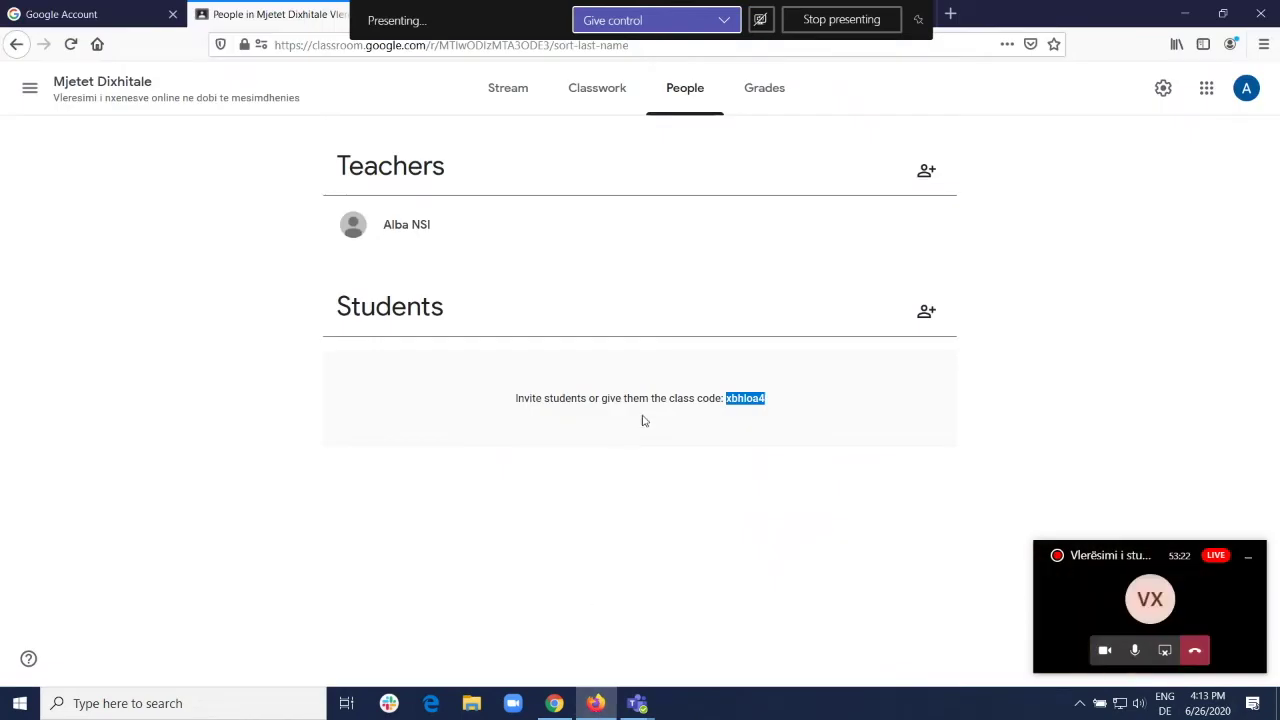
# Step: Go to the Mjetet Dixhitale Classwork page and show the Create menu's post types
pyautogui.click(502, 90)
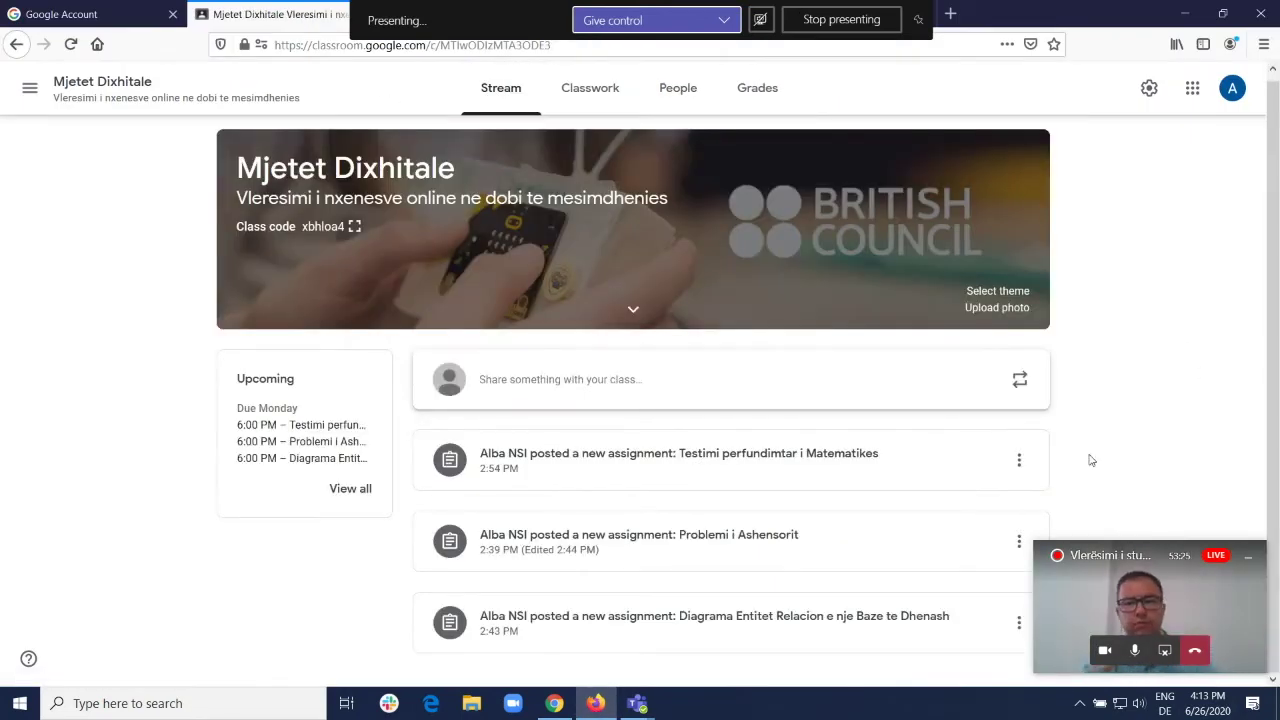
pyautogui.click(593, 89)
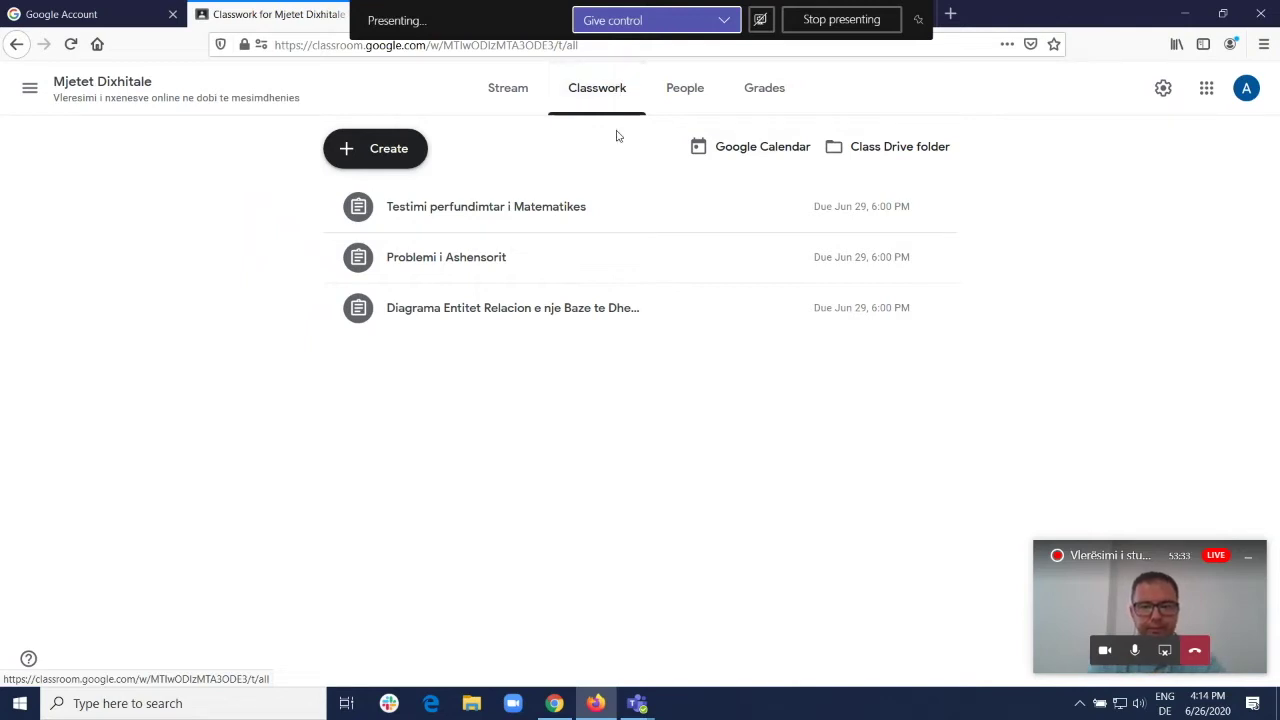
pyautogui.click(406, 158)
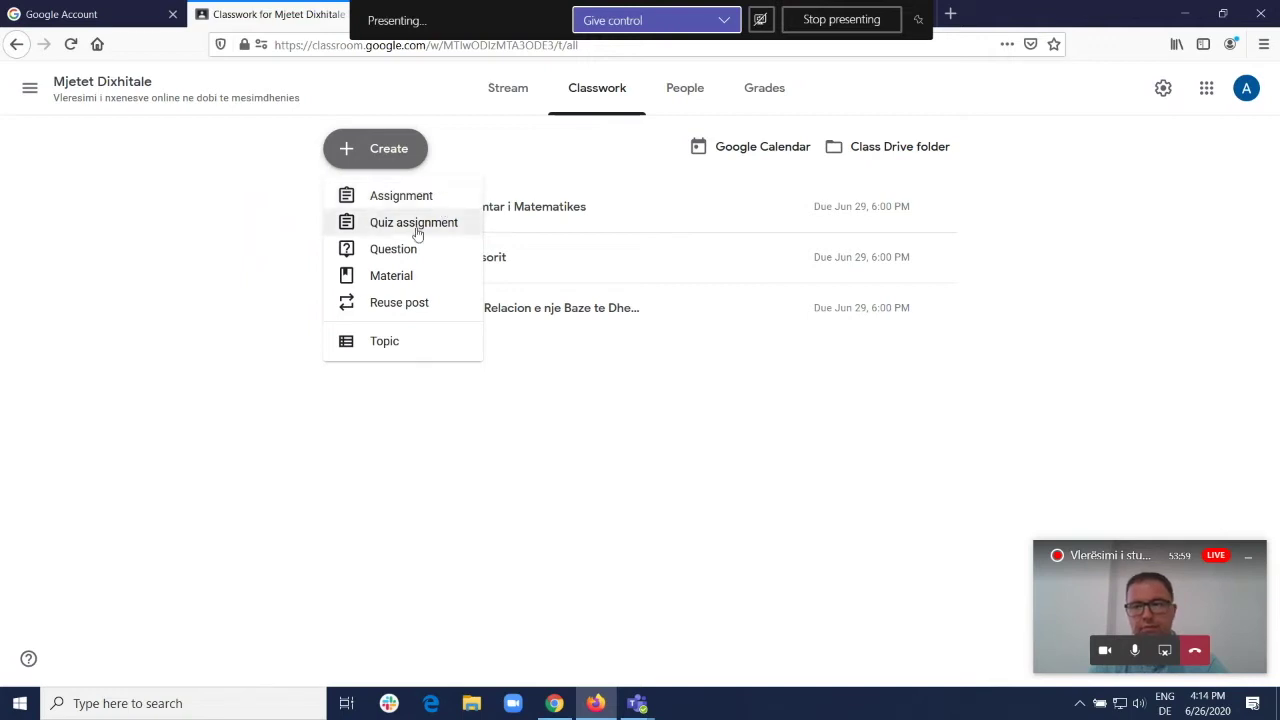
pyautogui.click(527, 88)
pyautogui.click(523, 86)
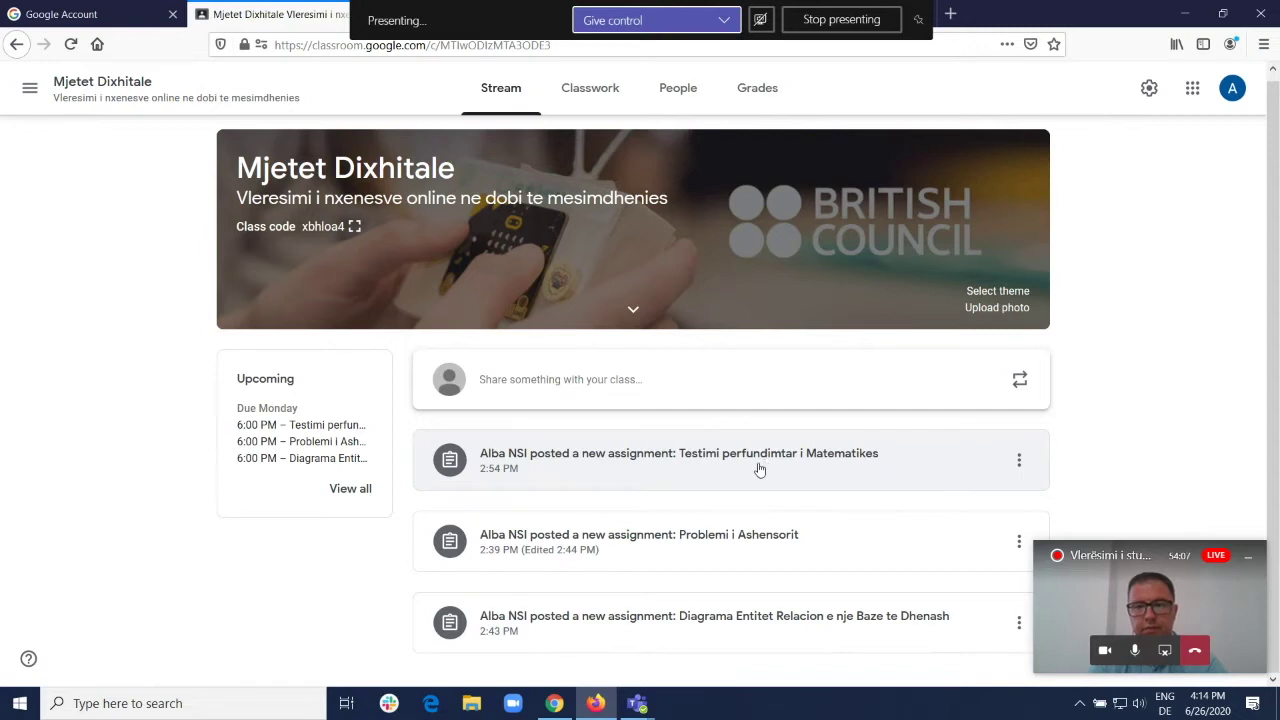
pyautogui.click(590, 88)
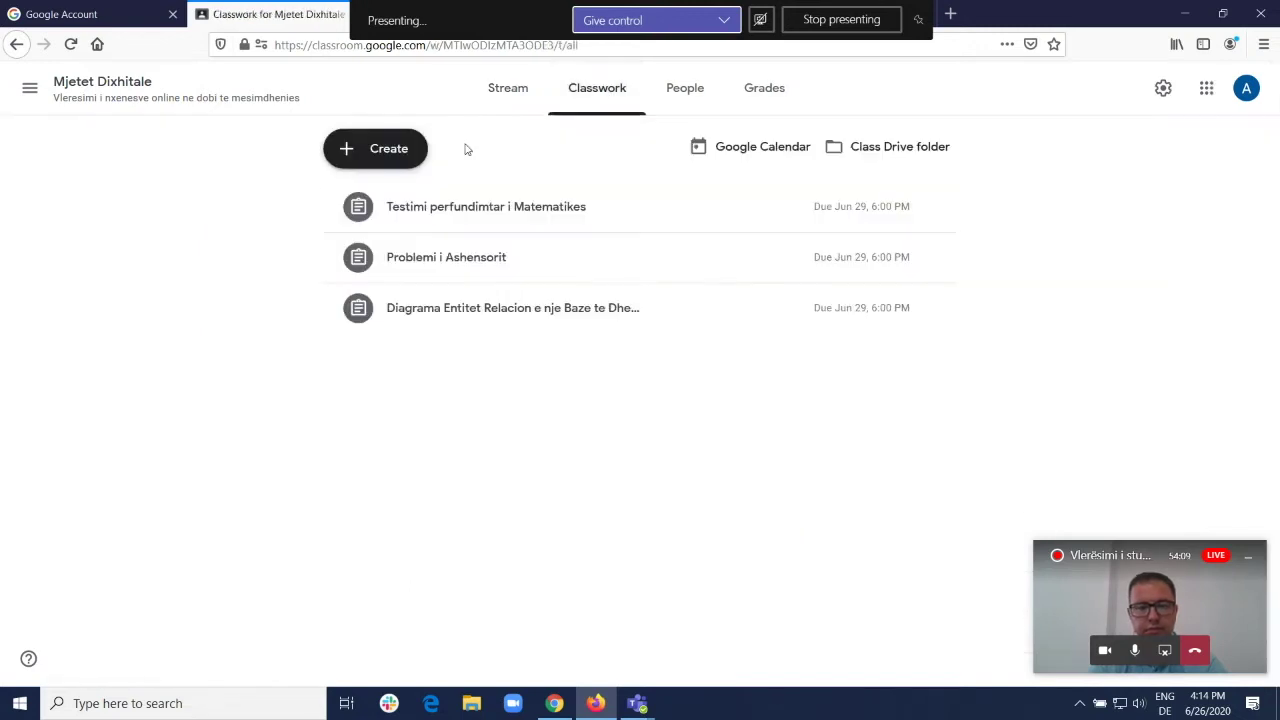
pyautogui.click(390, 150)
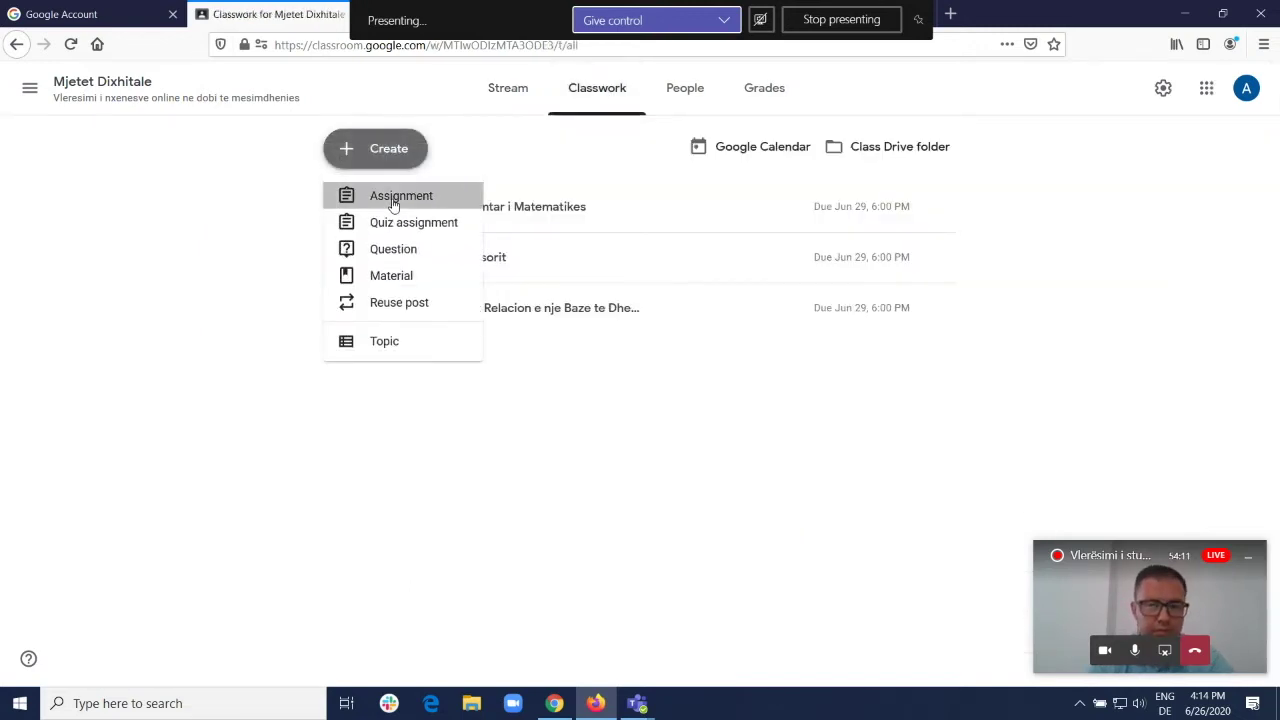
# Step: Start a new assignment draft and look over its attachment and point value options
pyautogui.click(395, 200)
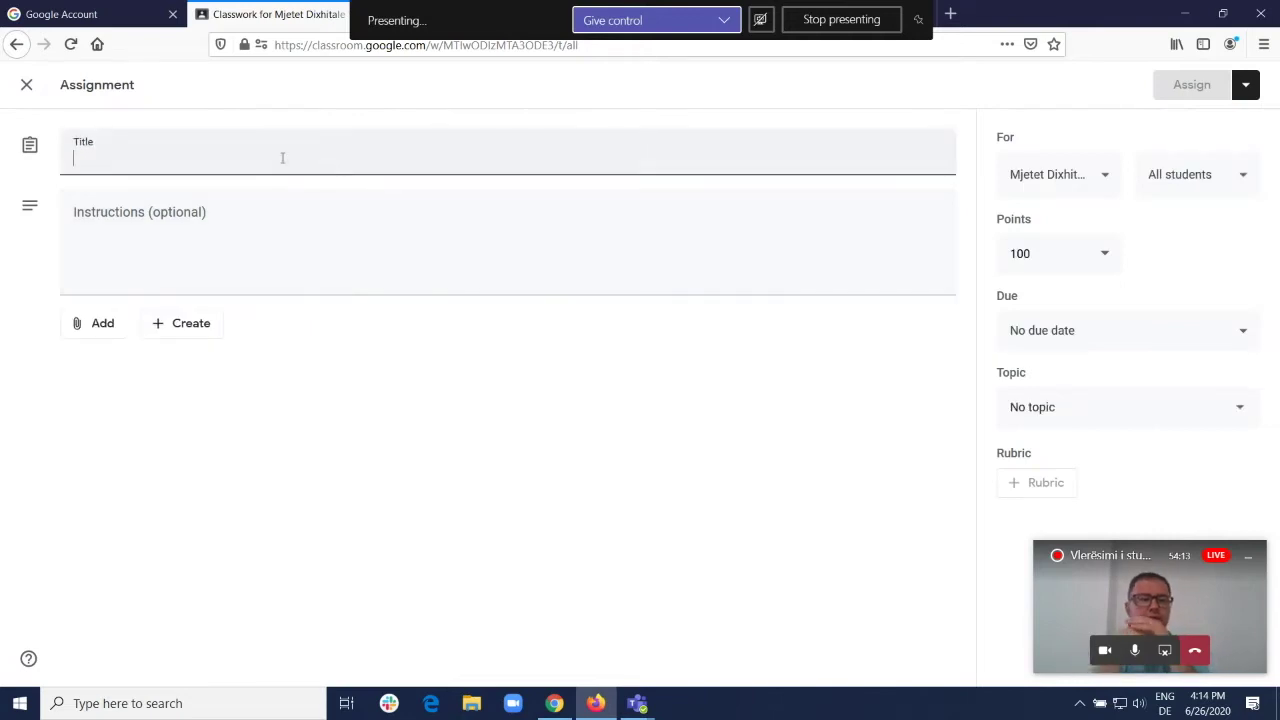
pyautogui.click(269, 221)
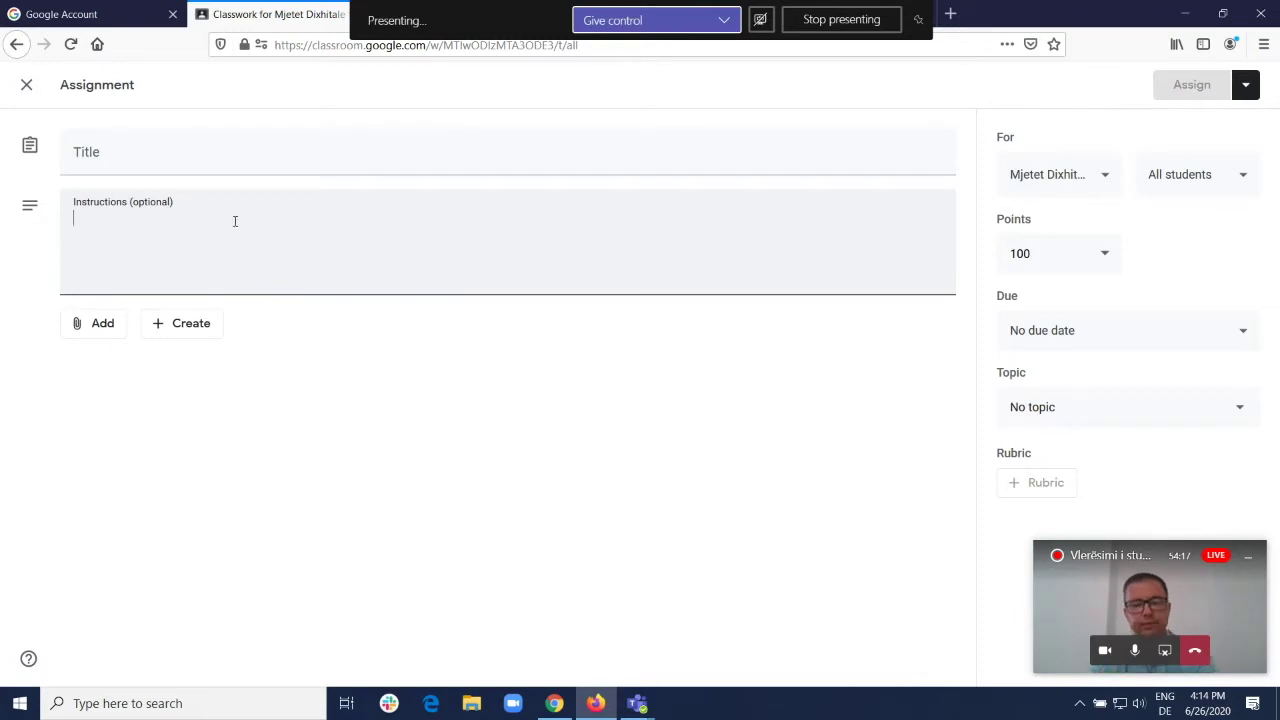
pyautogui.click(104, 333)
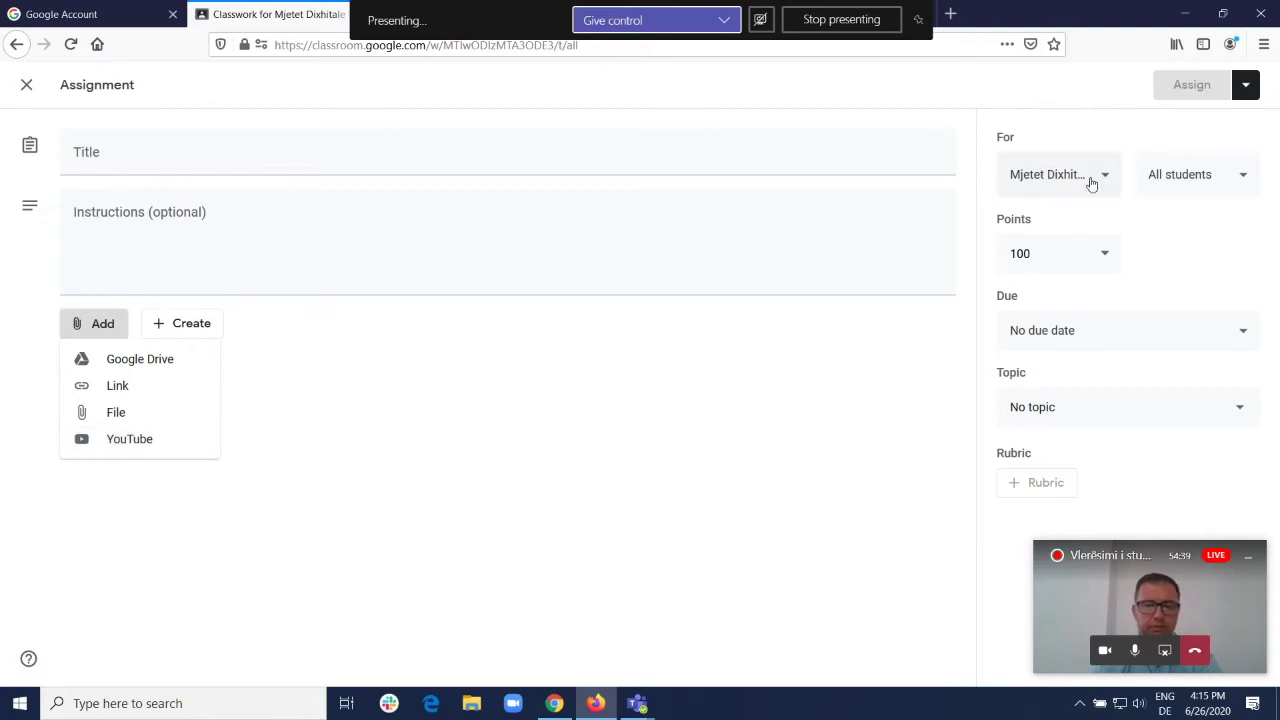
pyautogui.click(1178, 177)
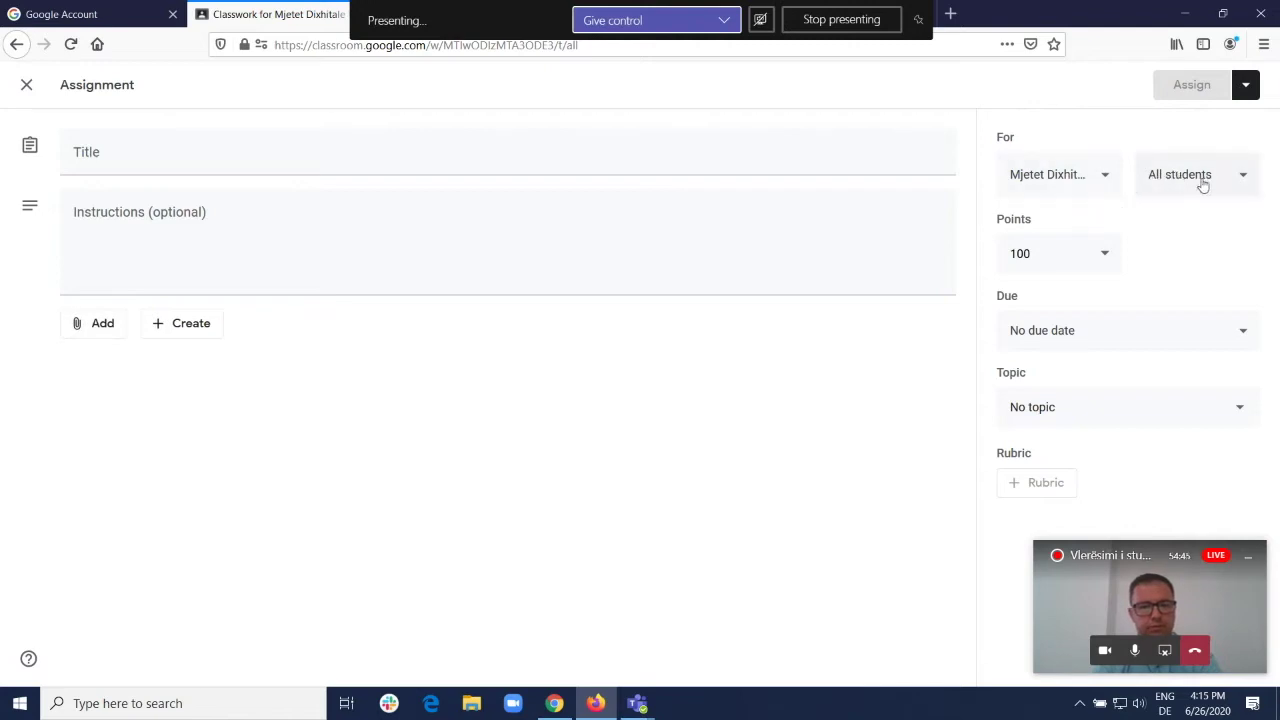
pyautogui.moveTo(1030, 258); pyautogui.dragTo(998, 255)
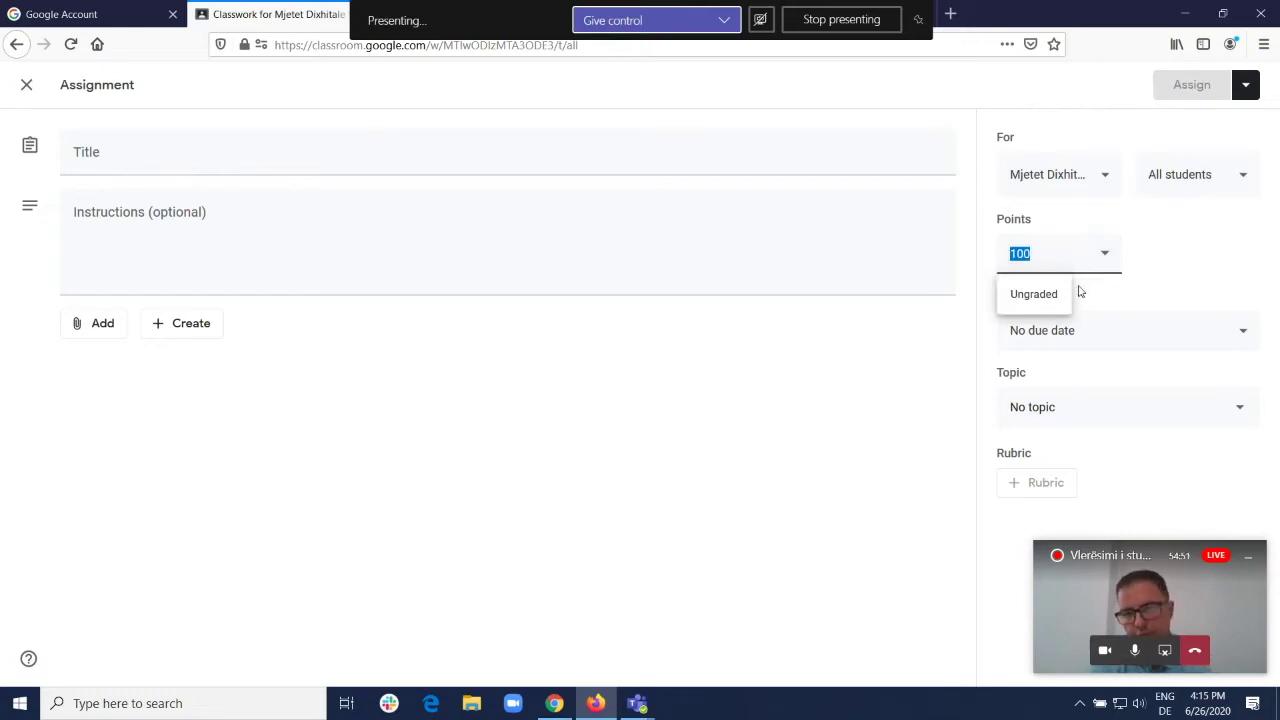
pyautogui.click(1101, 333)
# Step: Set the draft's due date to July 1, 2020, 11:59 PM, then discard it unassigned
pyautogui.click(1101, 333)
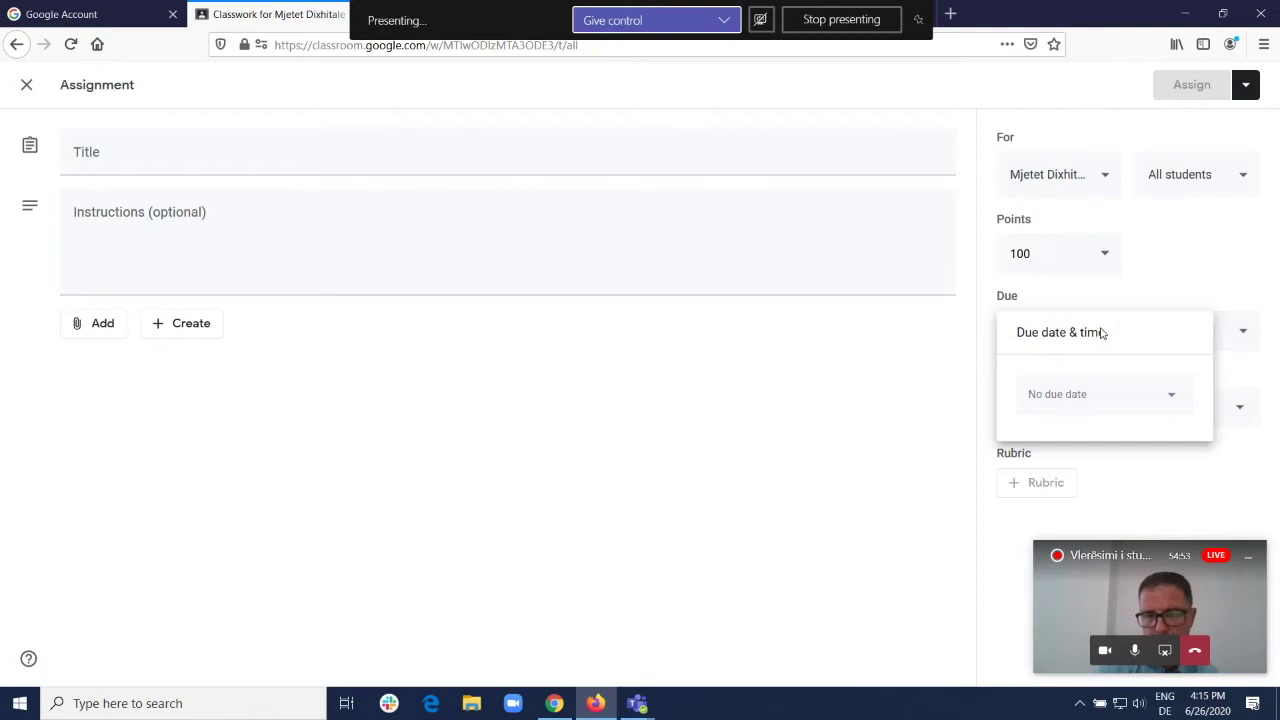
pyautogui.click(1105, 393)
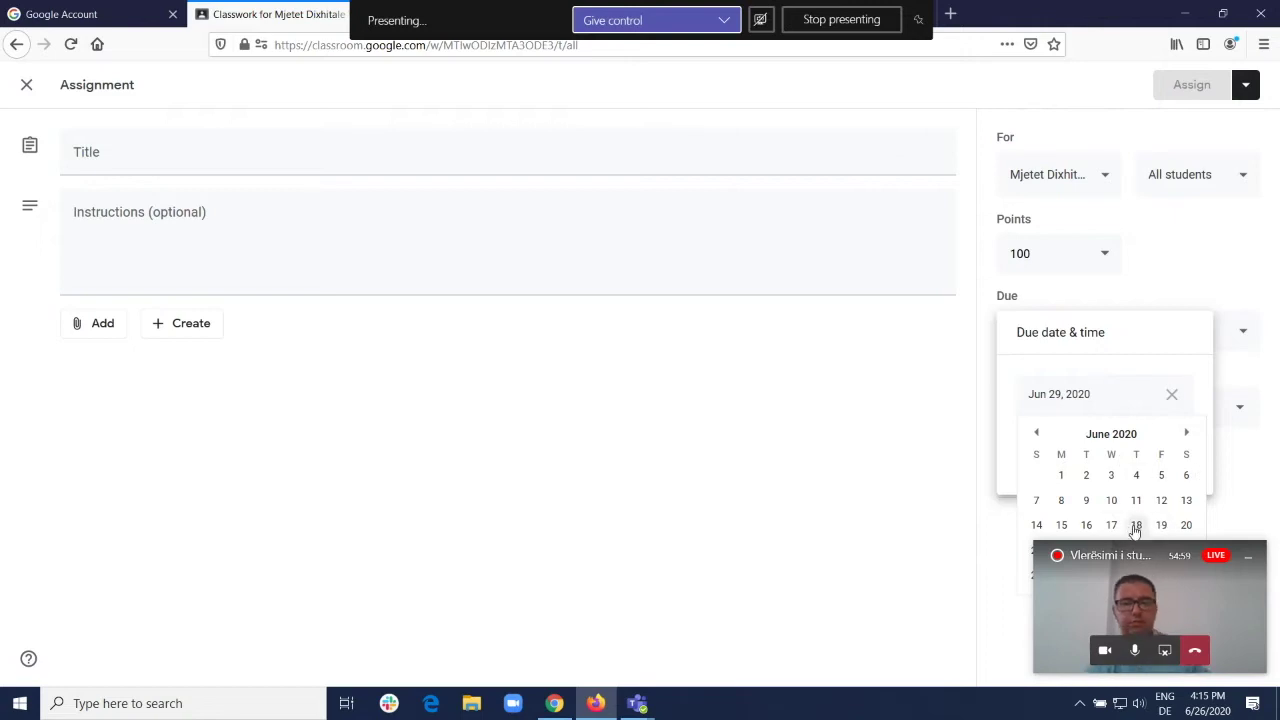
pyautogui.click(1184, 434)
pyautogui.click(1118, 478)
pyautogui.click(1066, 450)
pyautogui.click(1097, 454)
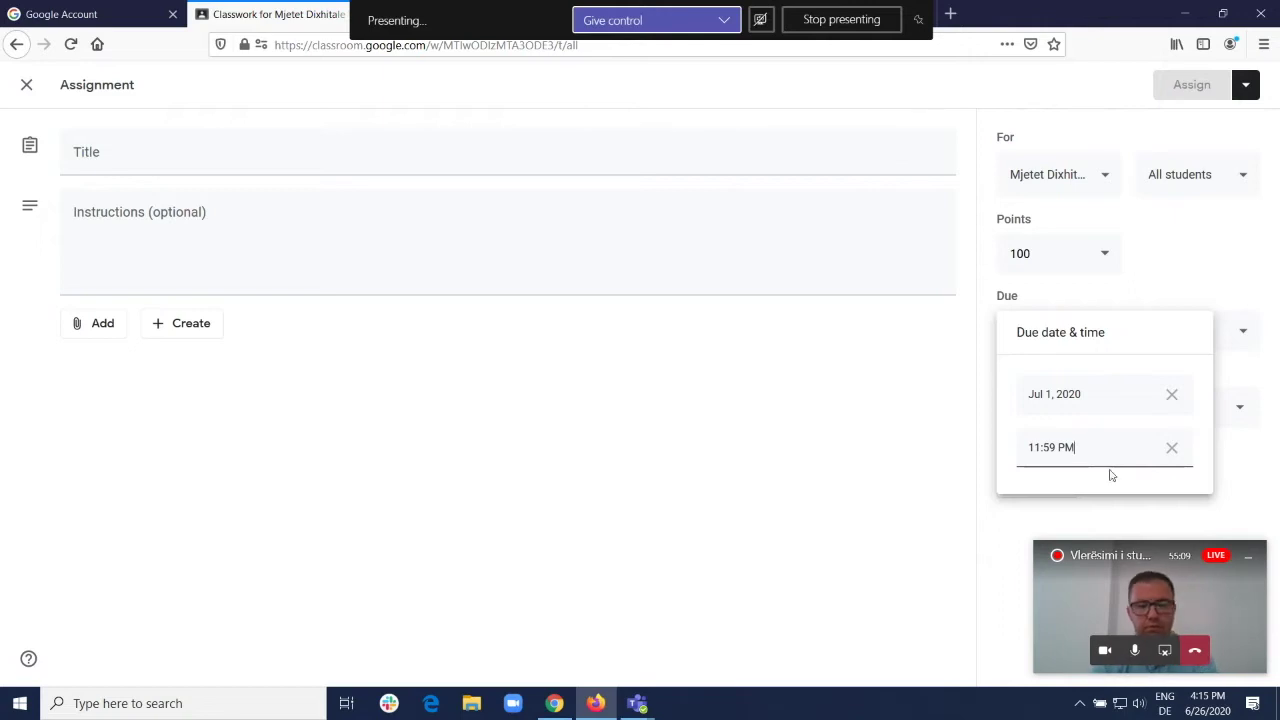
pyautogui.click(27, 88)
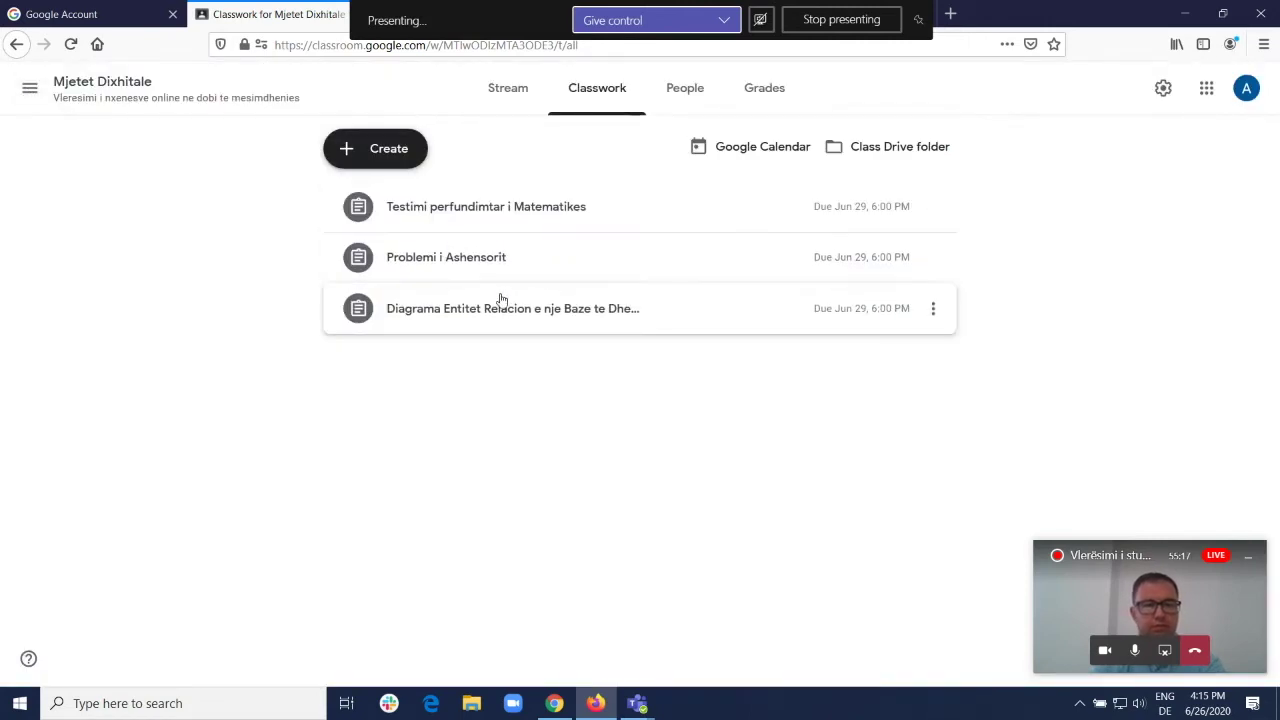
# Step: Create a quiz assignment and open its attached Blank Quiz form in a new tab
pyautogui.click(370, 152)
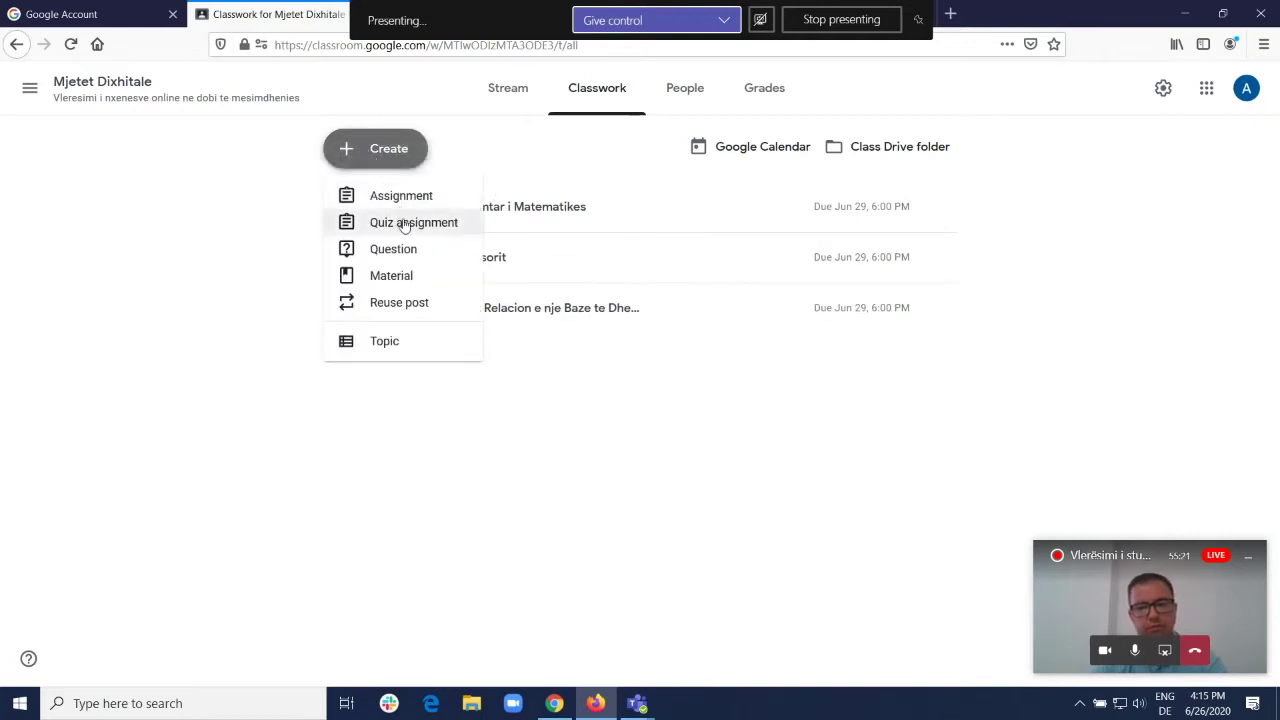
pyautogui.click(400, 225)
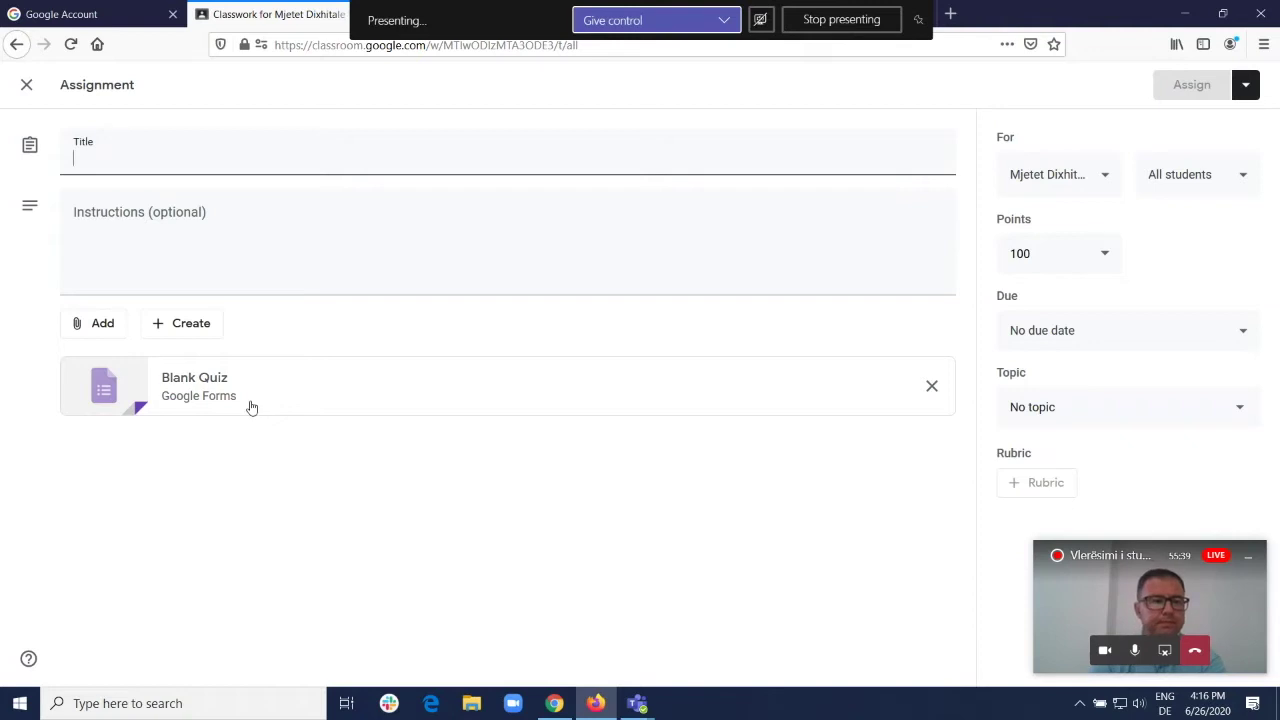
pyautogui.click(214, 396)
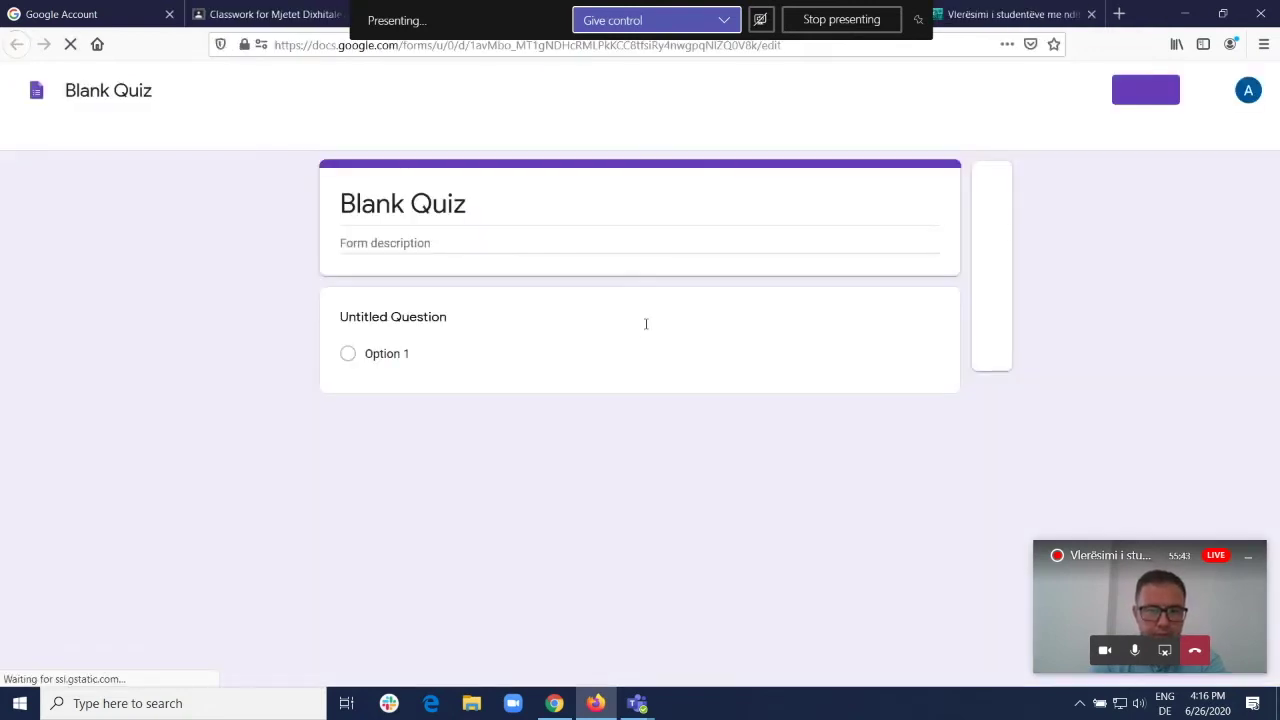
# Step: Edit the Blank Quiz's untitled question, keeping Multiple choice as its question type
pyautogui.click(580, 207)
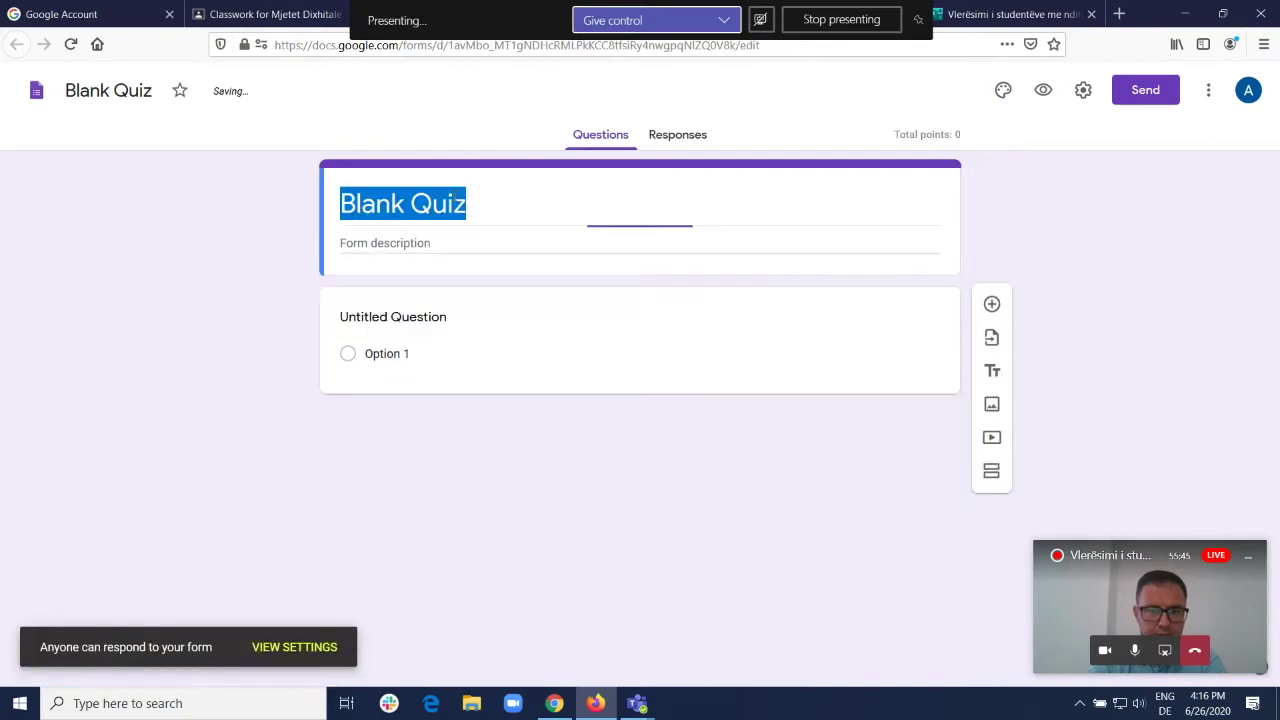
pyautogui.click(447, 243)
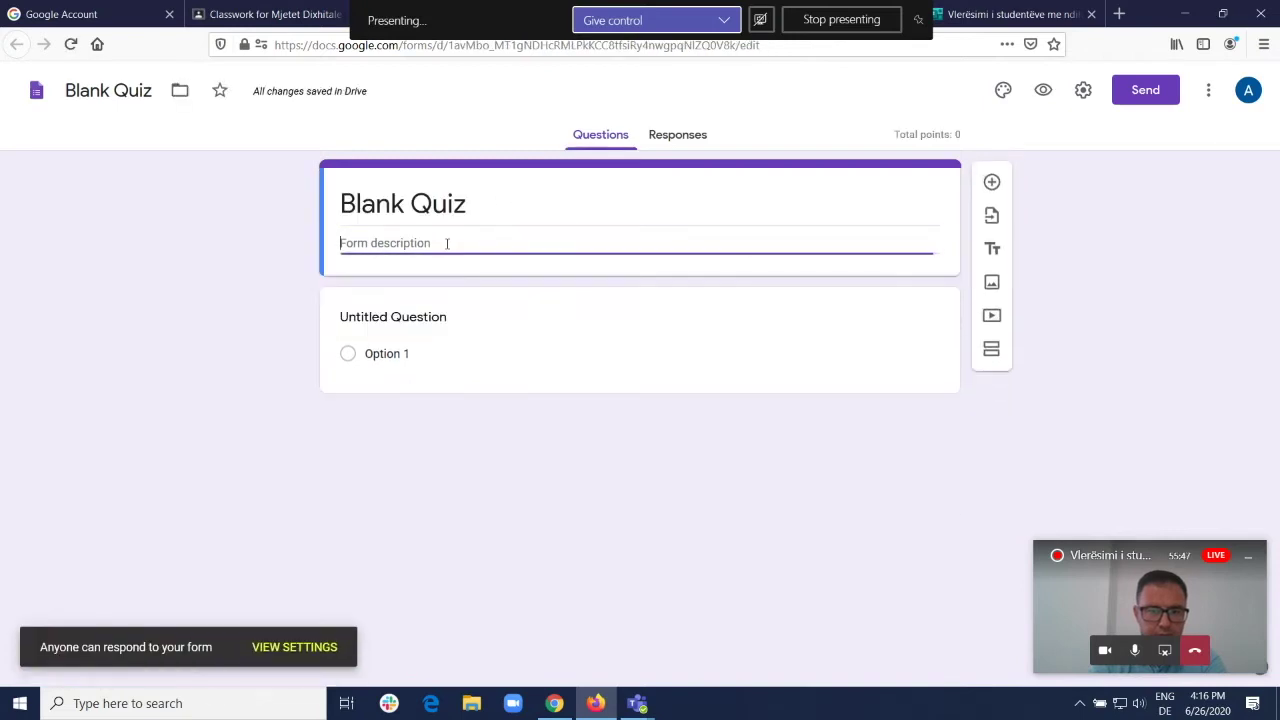
pyautogui.click(563, 346)
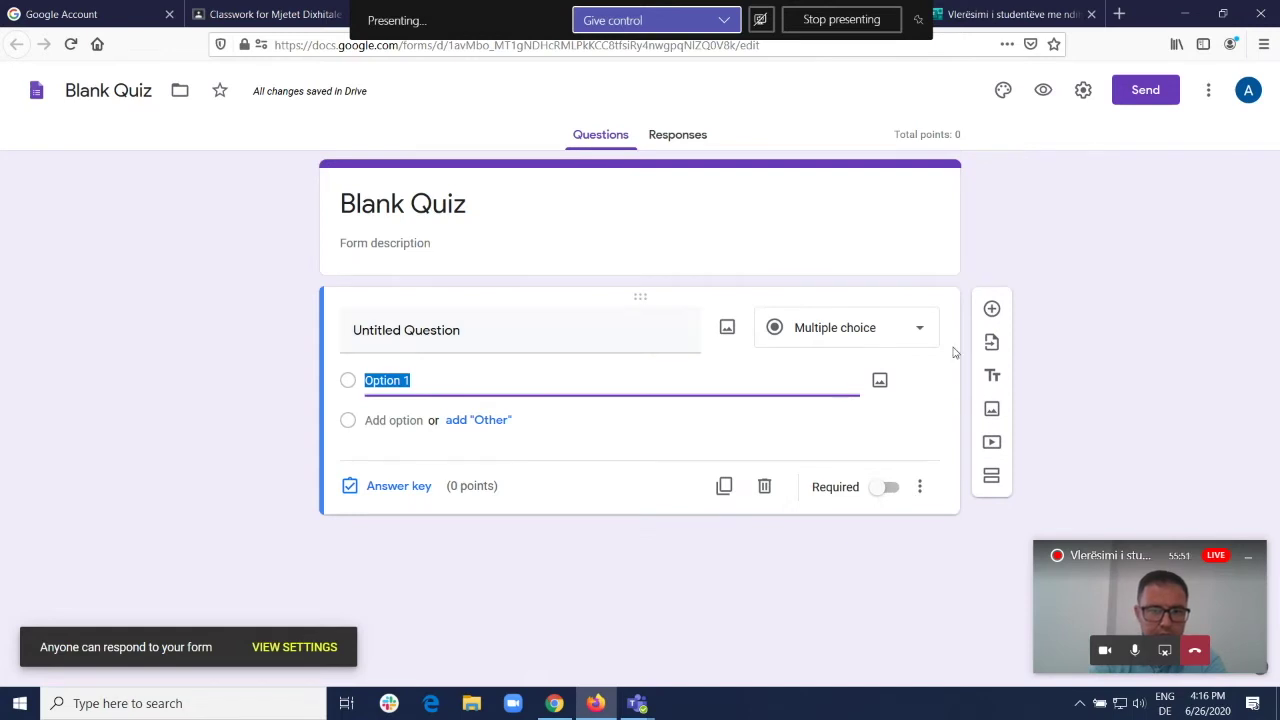
pyautogui.click(919, 330)
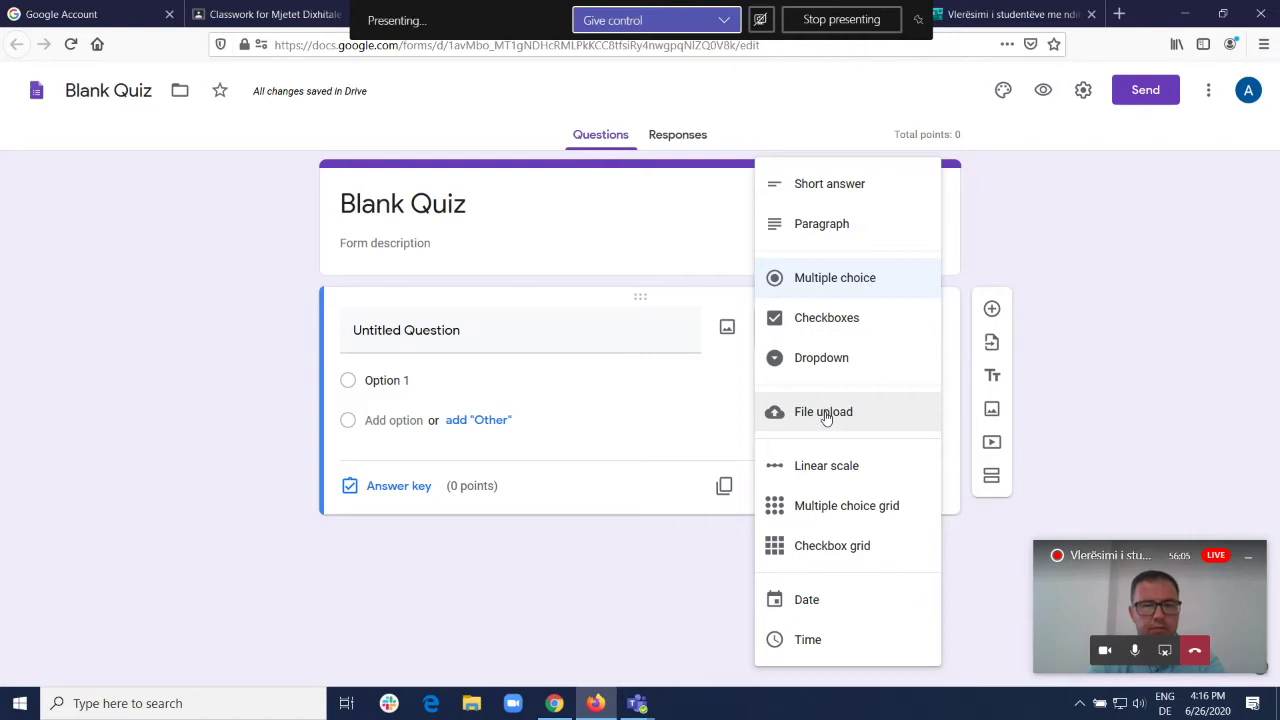
pyautogui.click(617, 432)
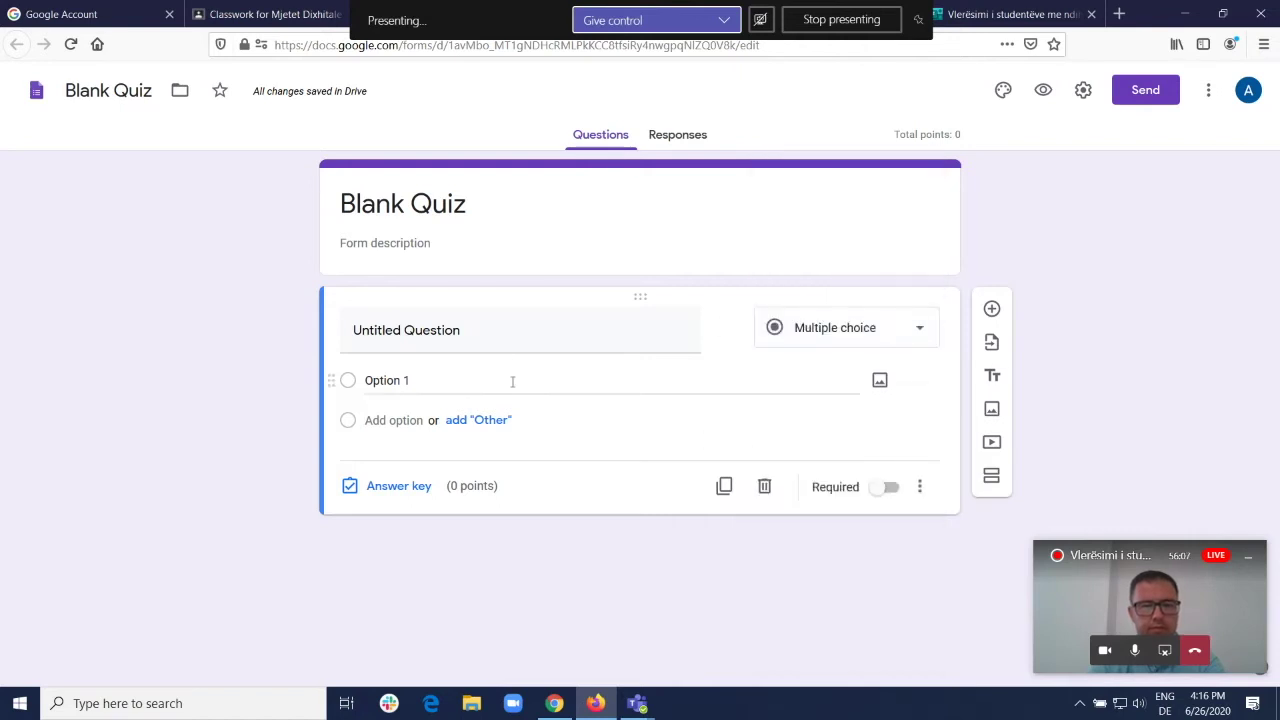
pyautogui.click(416, 333)
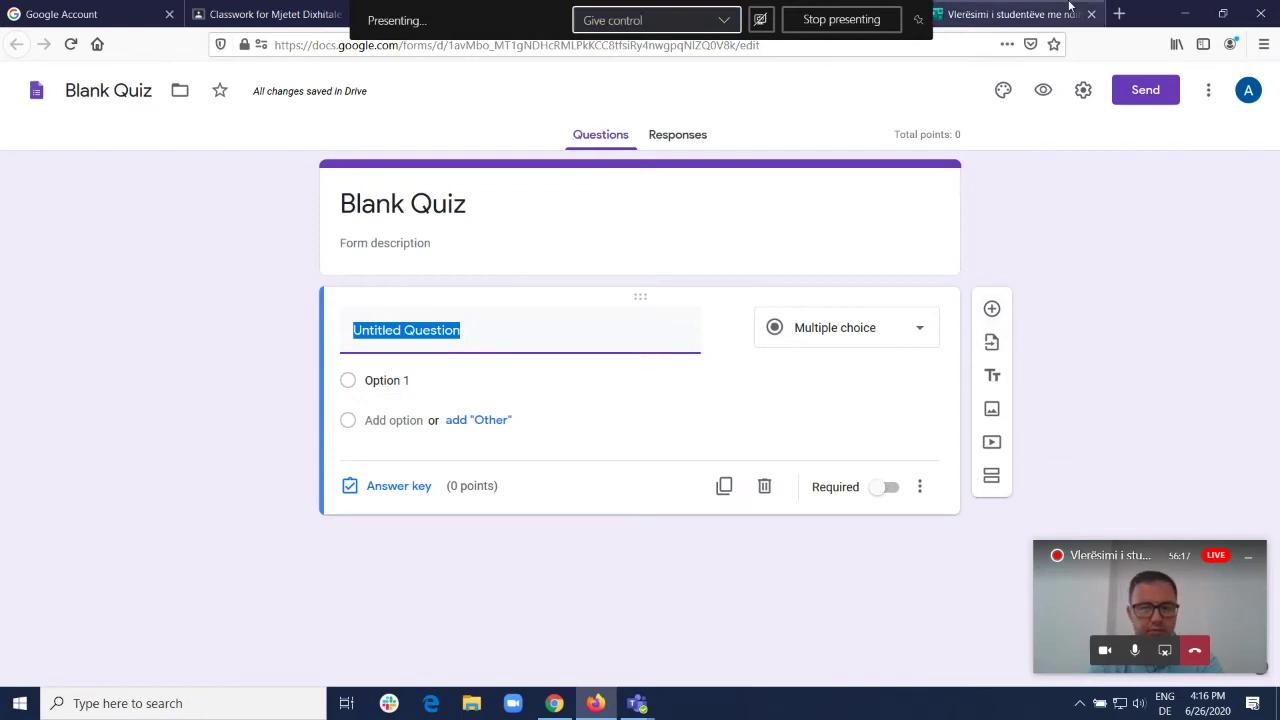
pyautogui.click(1014, 14)
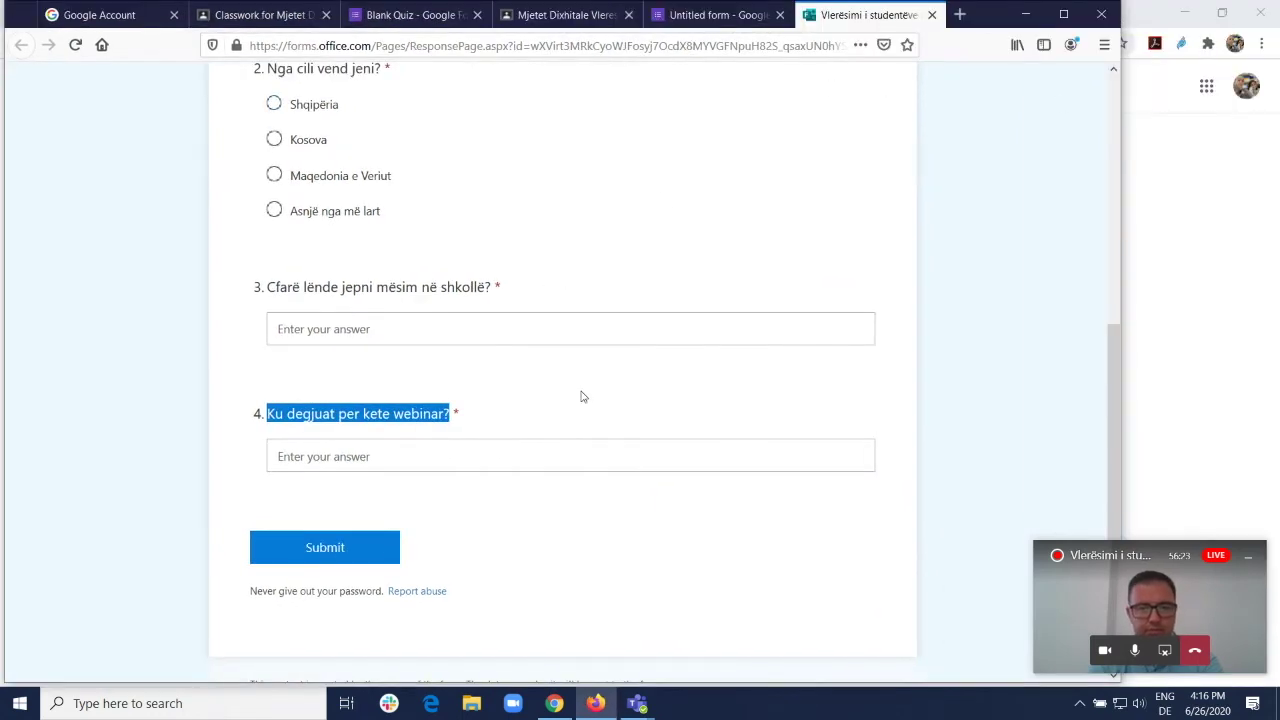
# Step: Scroll through the Microsoft Forms student-evaluation survey and its Google Forms copy to compare them
pyautogui.scroll(5, 585, 385)
pyautogui.scroll(-3, 604, 364)
pyautogui.scroll(3, 606, 363)
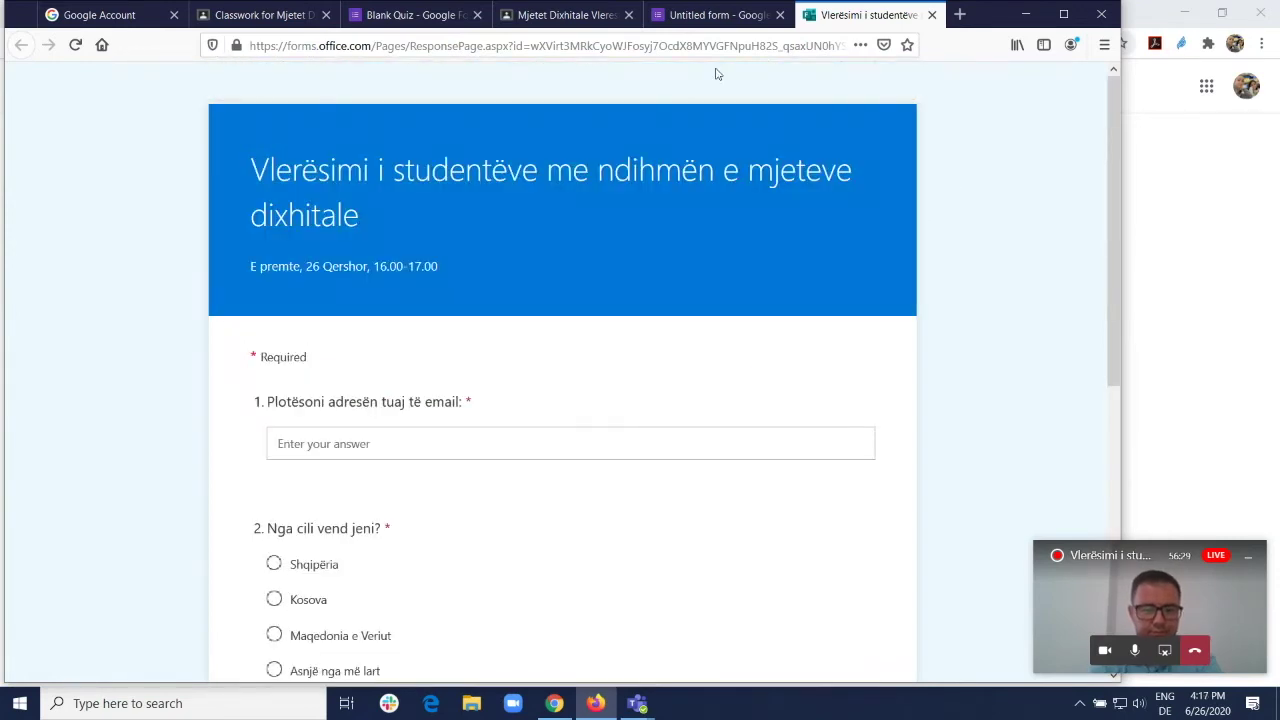
pyautogui.click(692, 14)
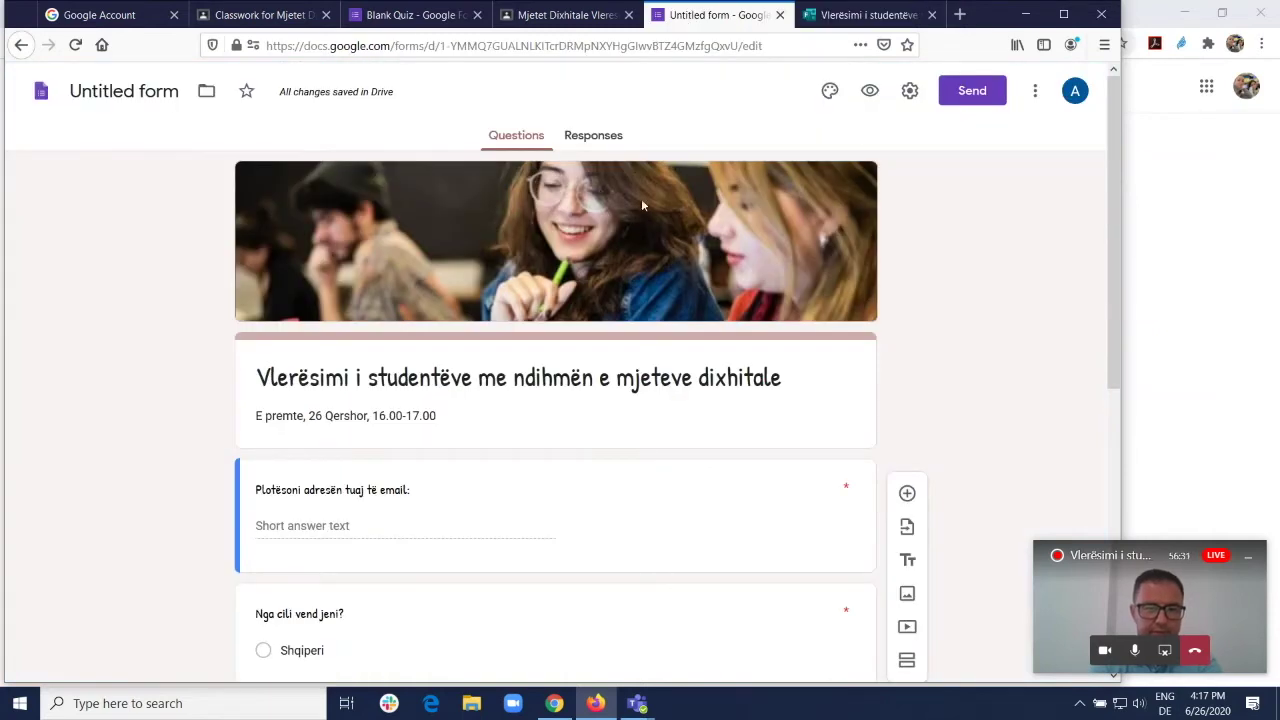
pyautogui.scroll(-5, 784, 287)
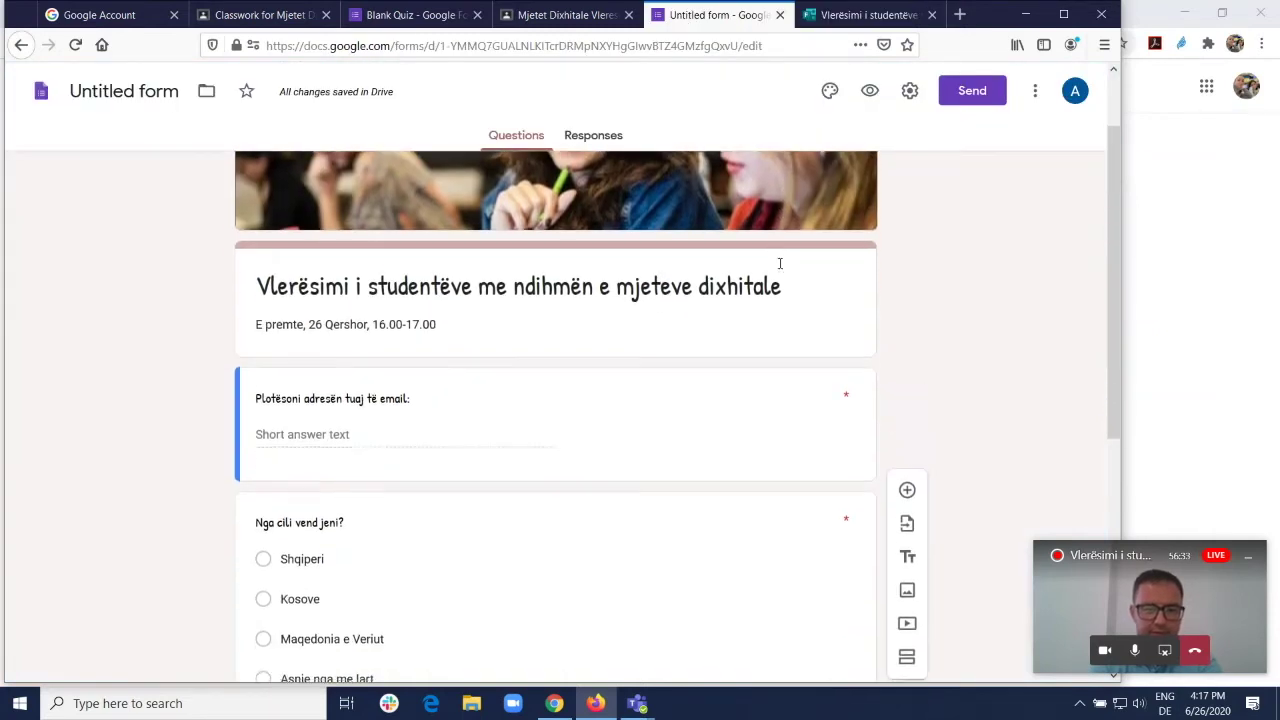
pyautogui.scroll(5, 781, 269)
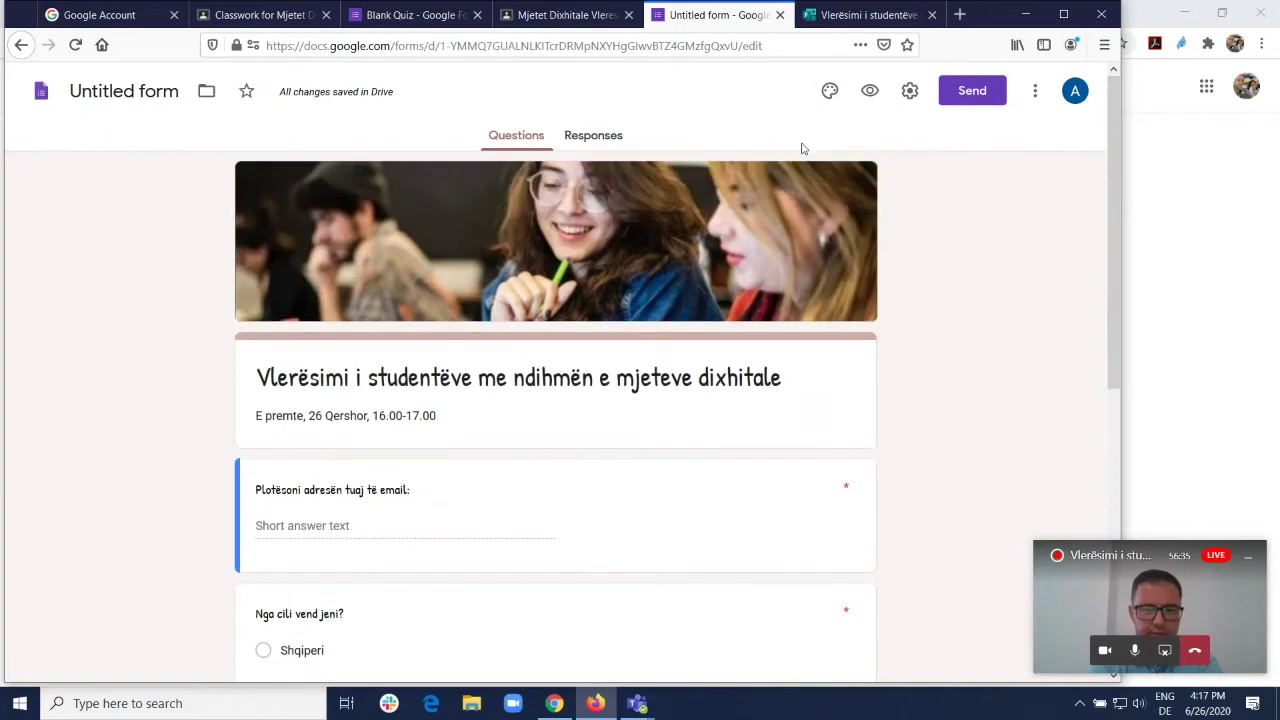
pyautogui.click(835, 14)
pyautogui.scroll(-6, 642, 272)
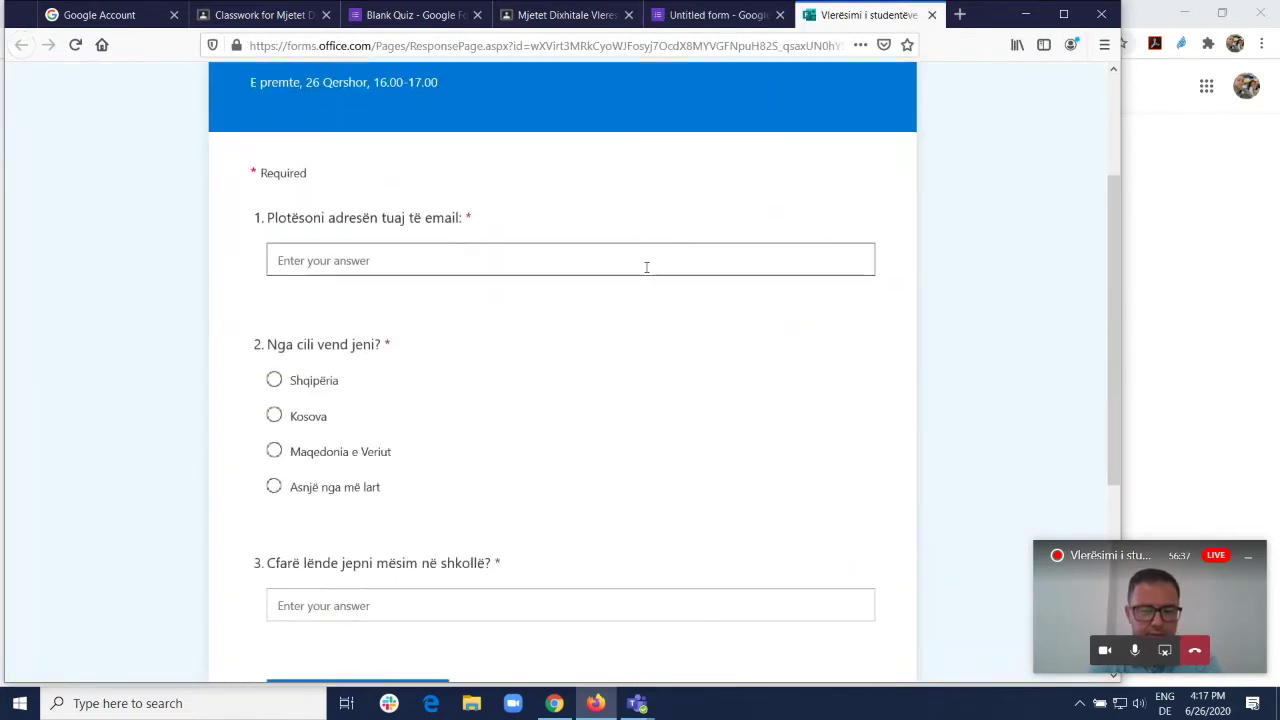
pyautogui.scroll(3, 664, 277)
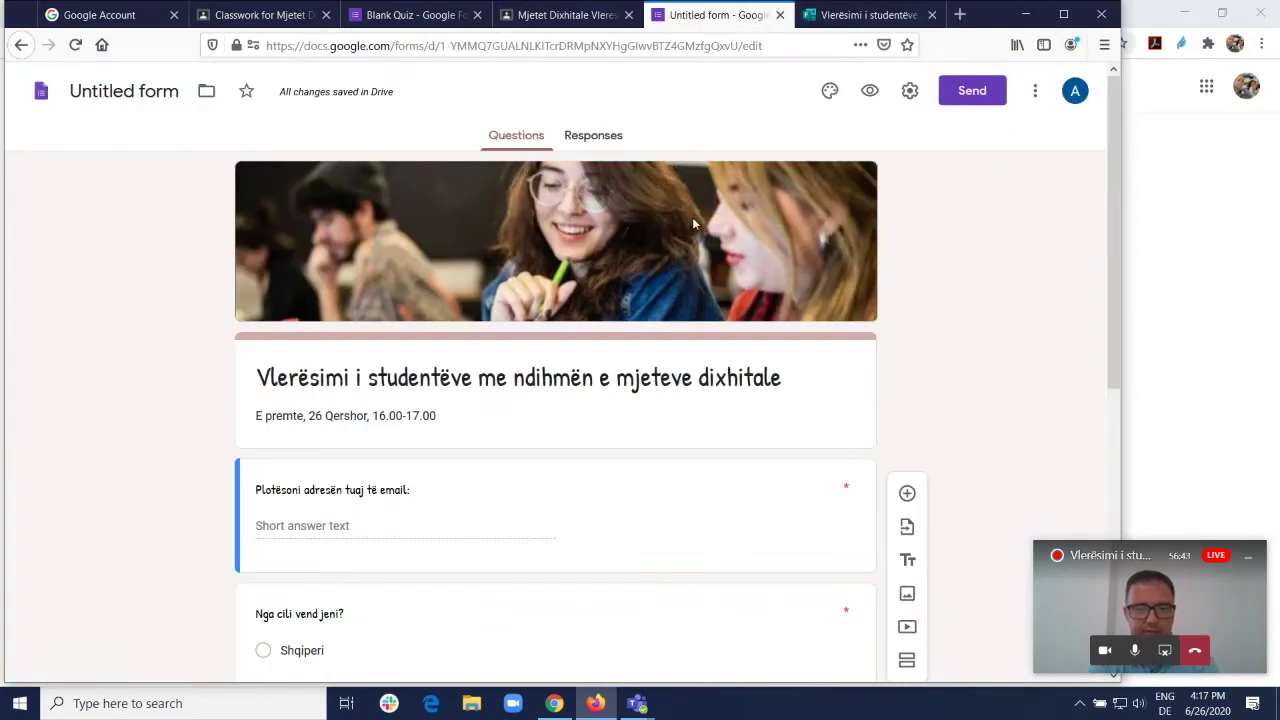
pyautogui.click(830, 92)
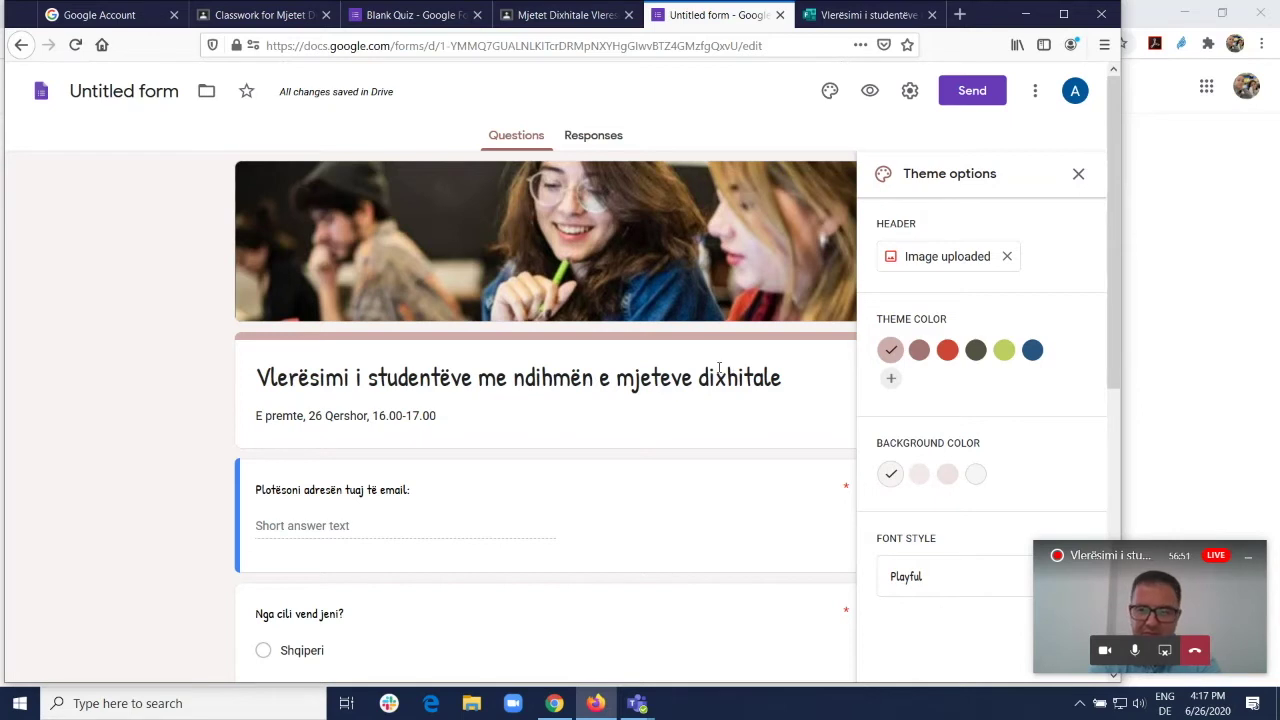
pyautogui.tripleClick(793, 377)
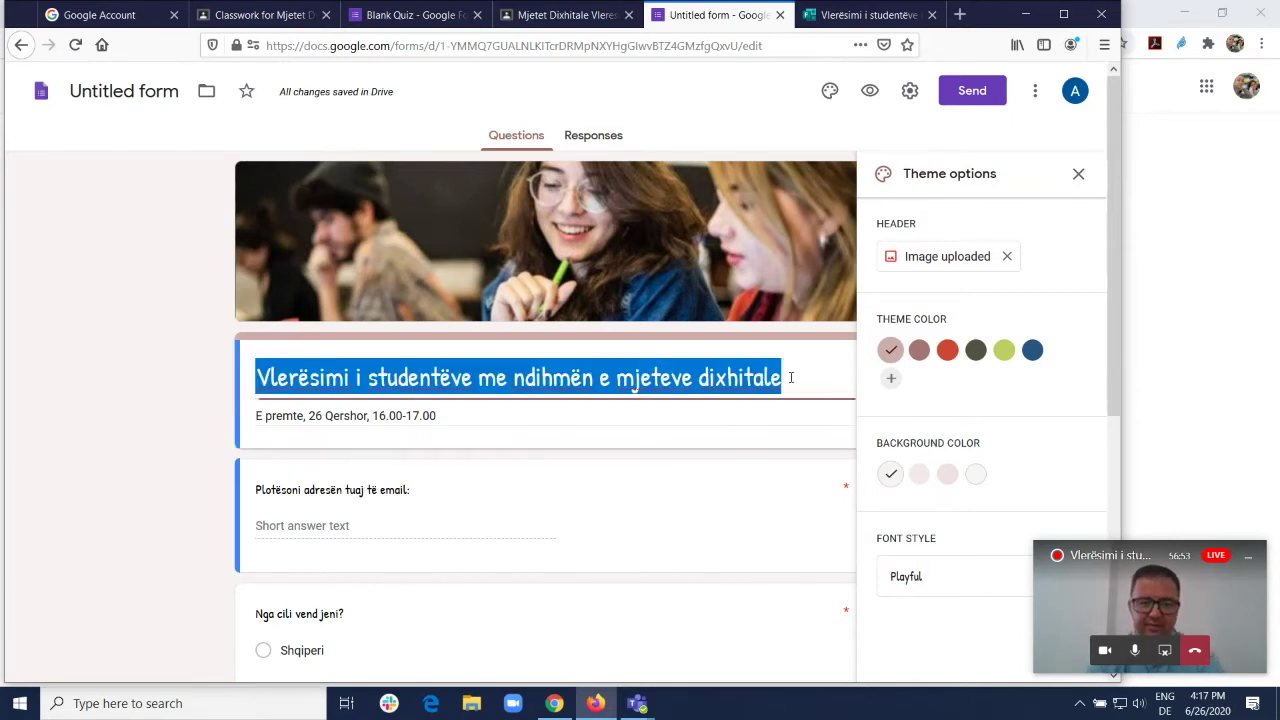
pyautogui.click(1079, 175)
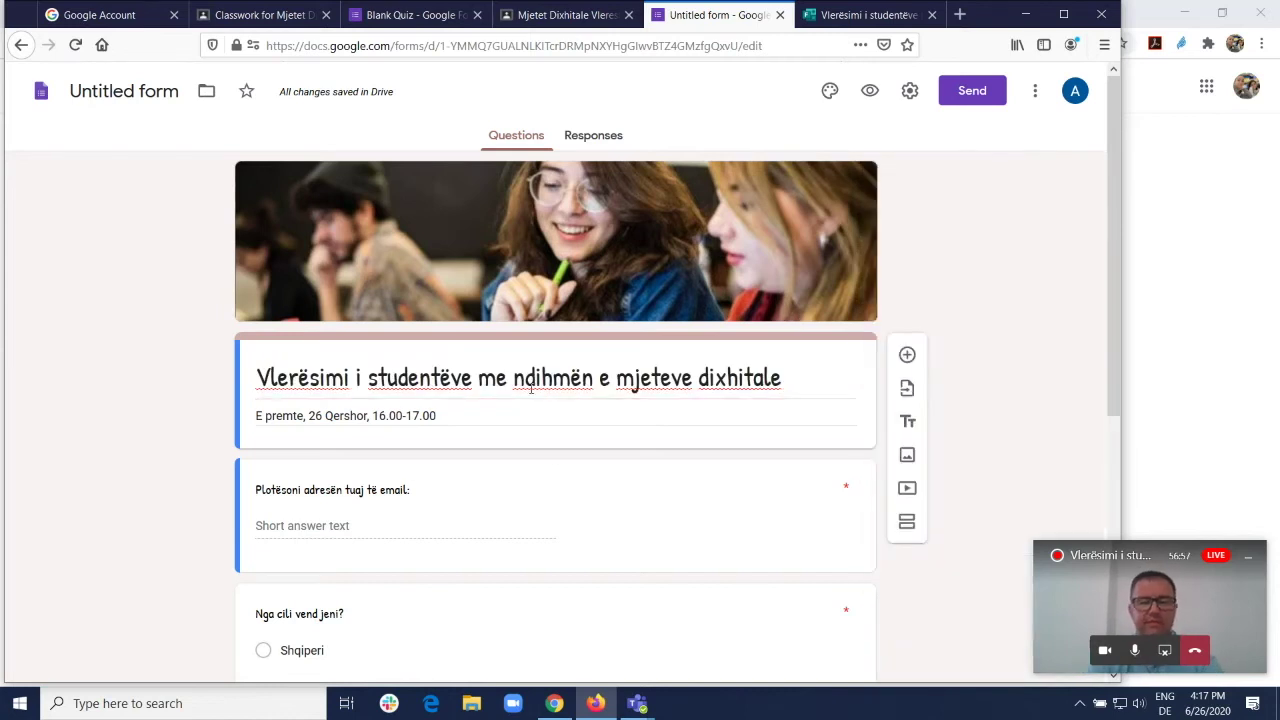
pyautogui.tripleClick(603, 414)
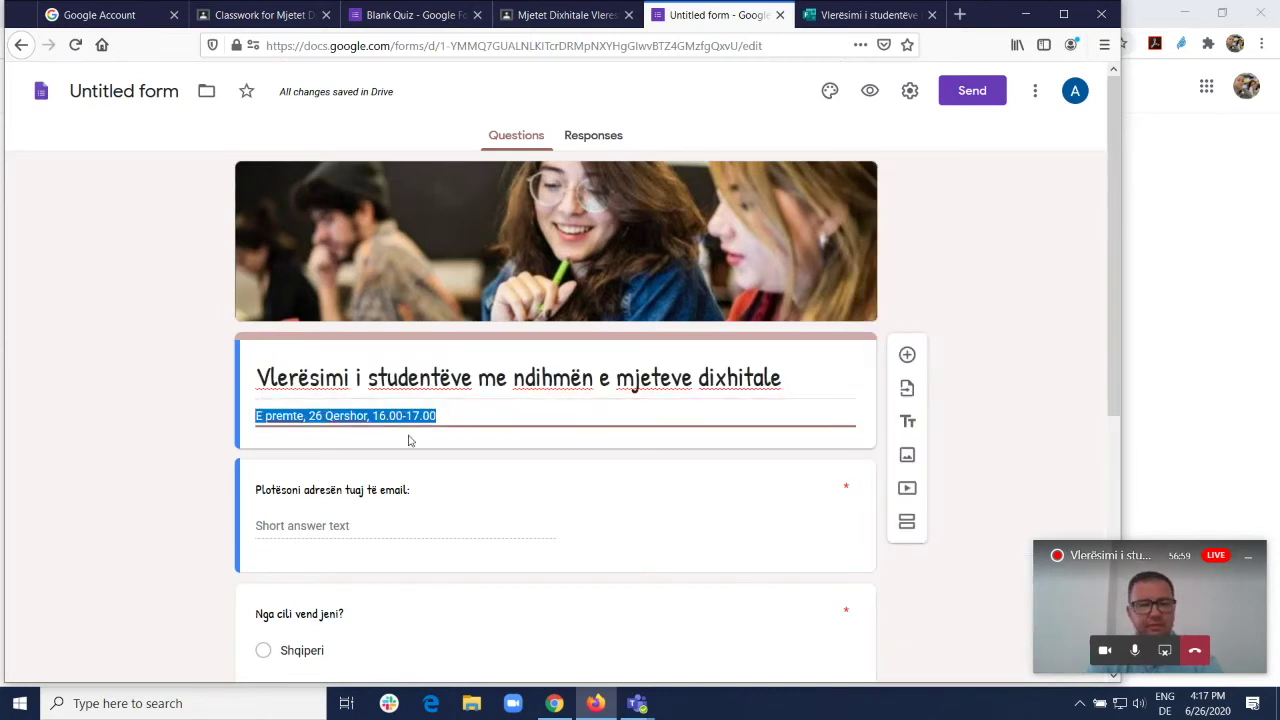
pyautogui.click(675, 520)
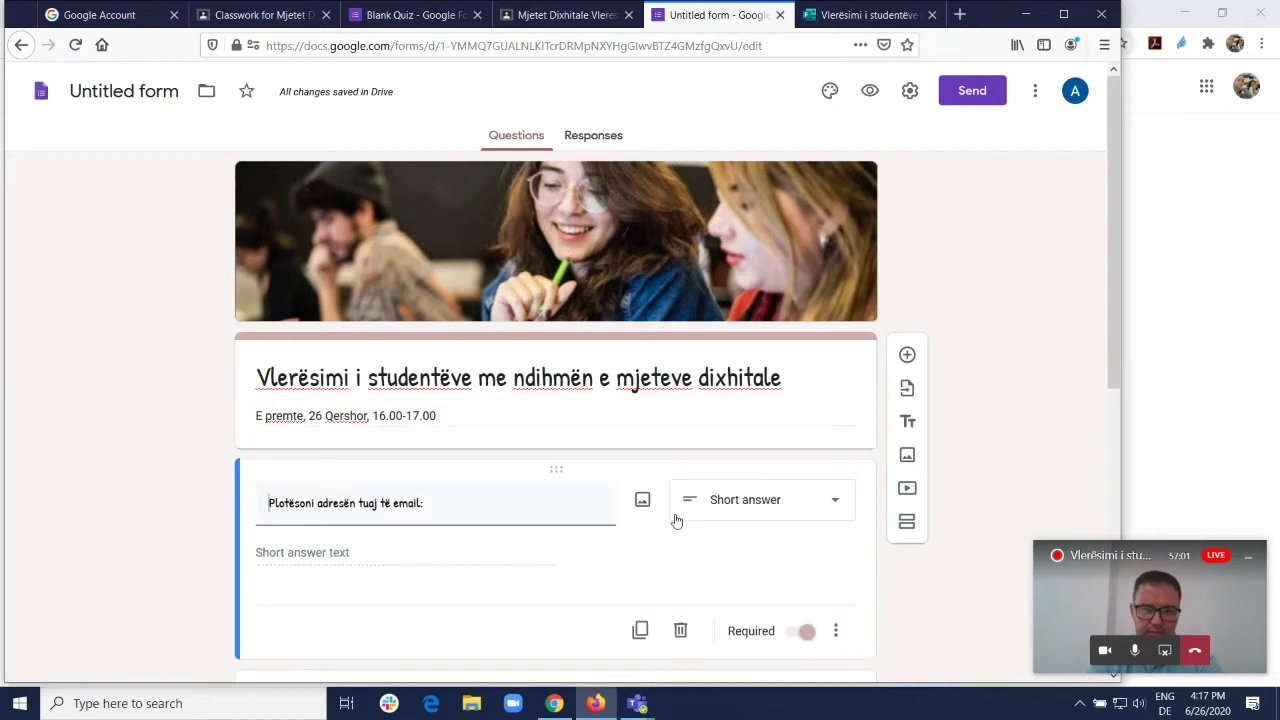
pyautogui.moveTo(1111, 336); pyautogui.dragTo(1124, 423)
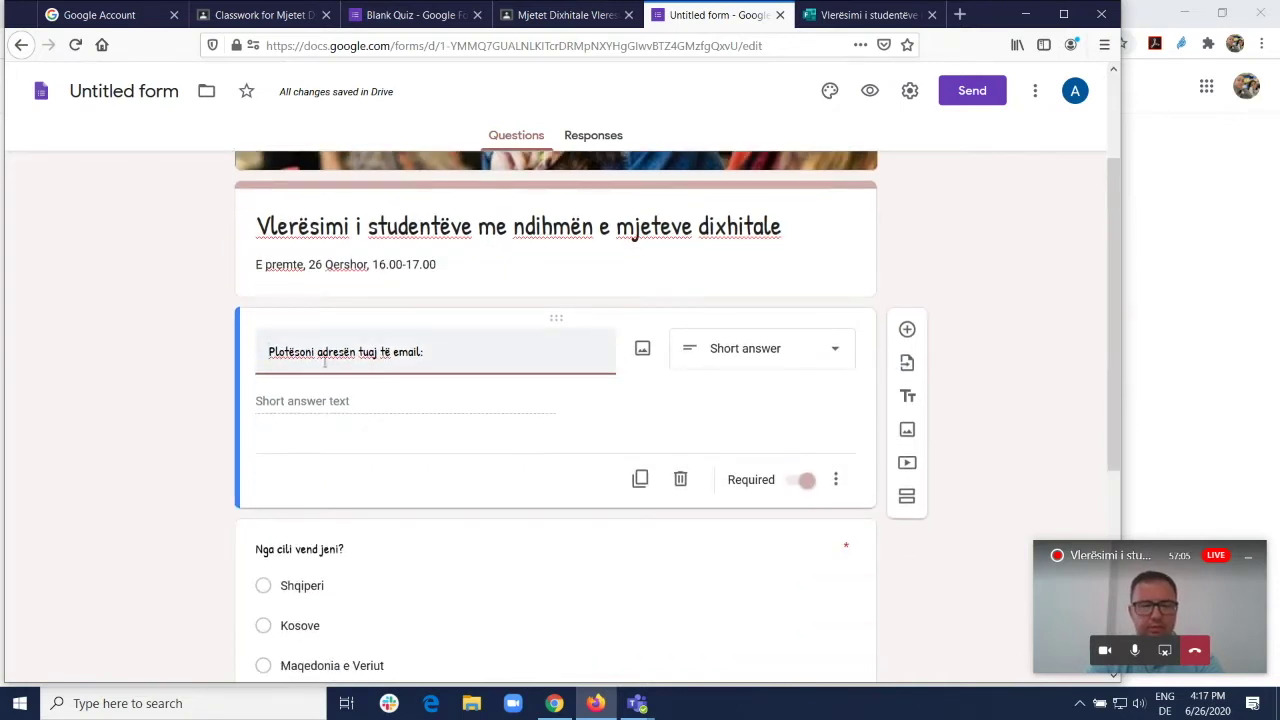
pyautogui.click(714, 586)
pyautogui.moveTo(1118, 357); pyautogui.dragTo(1128, 445)
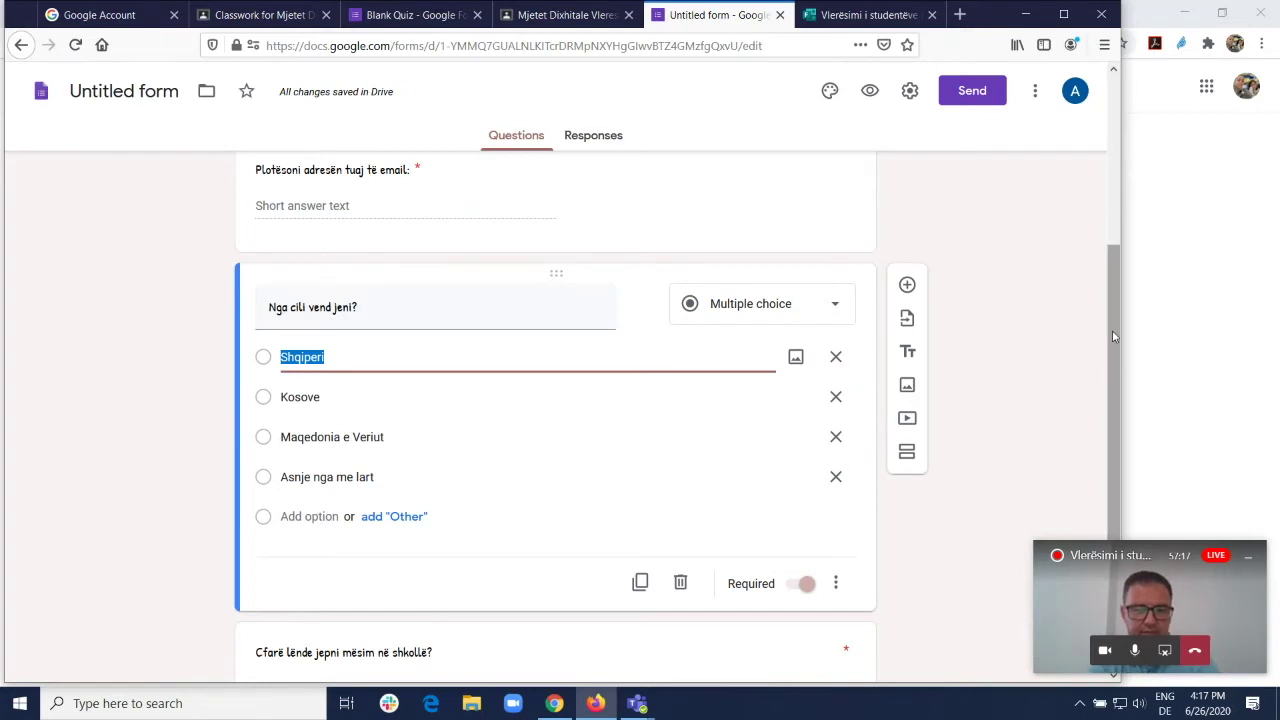
pyautogui.scroll(-4, 1113, 336)
pyautogui.click(668, 472)
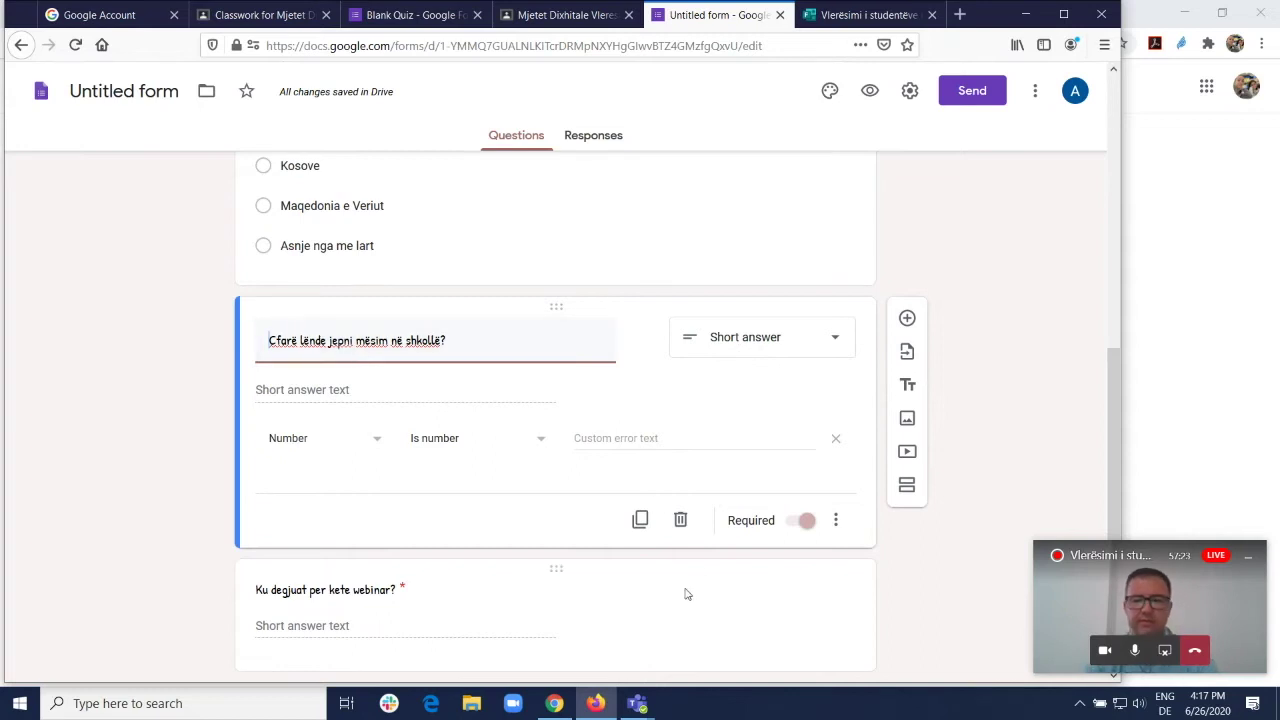
pyautogui.click(743, 601)
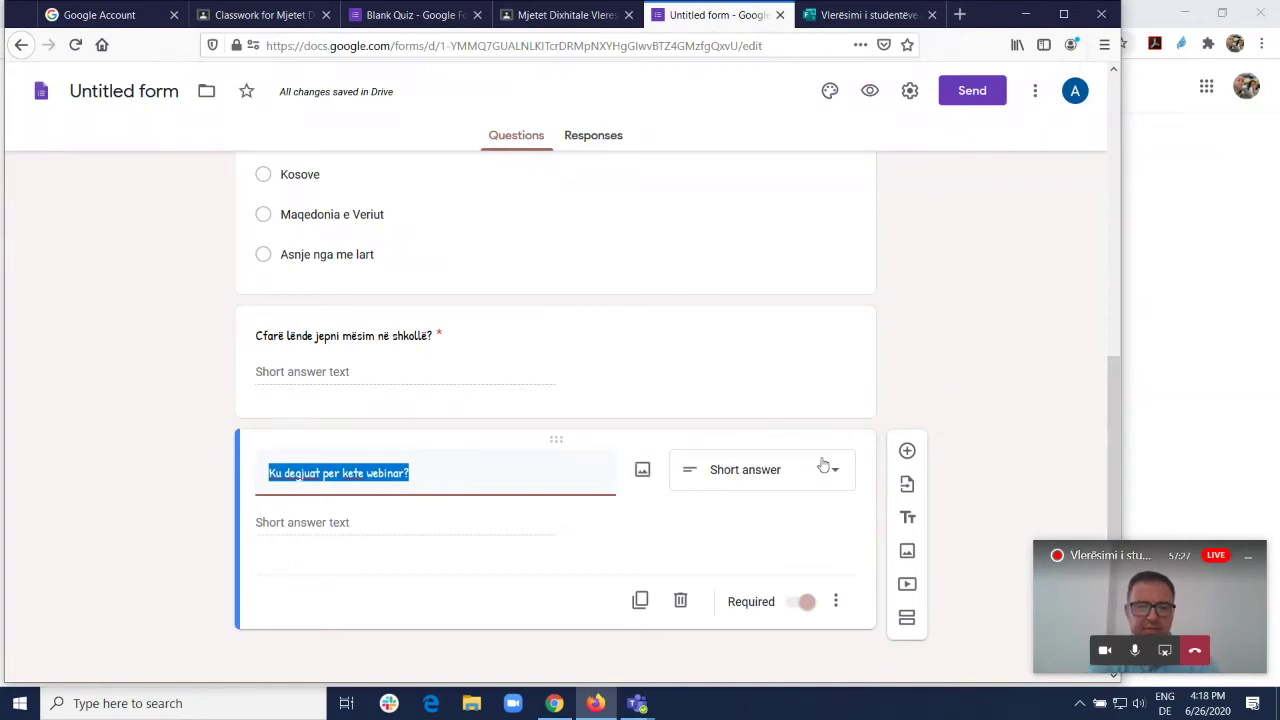
pyautogui.scroll(5, 823, 437)
pyautogui.scroll(2, 880, 400)
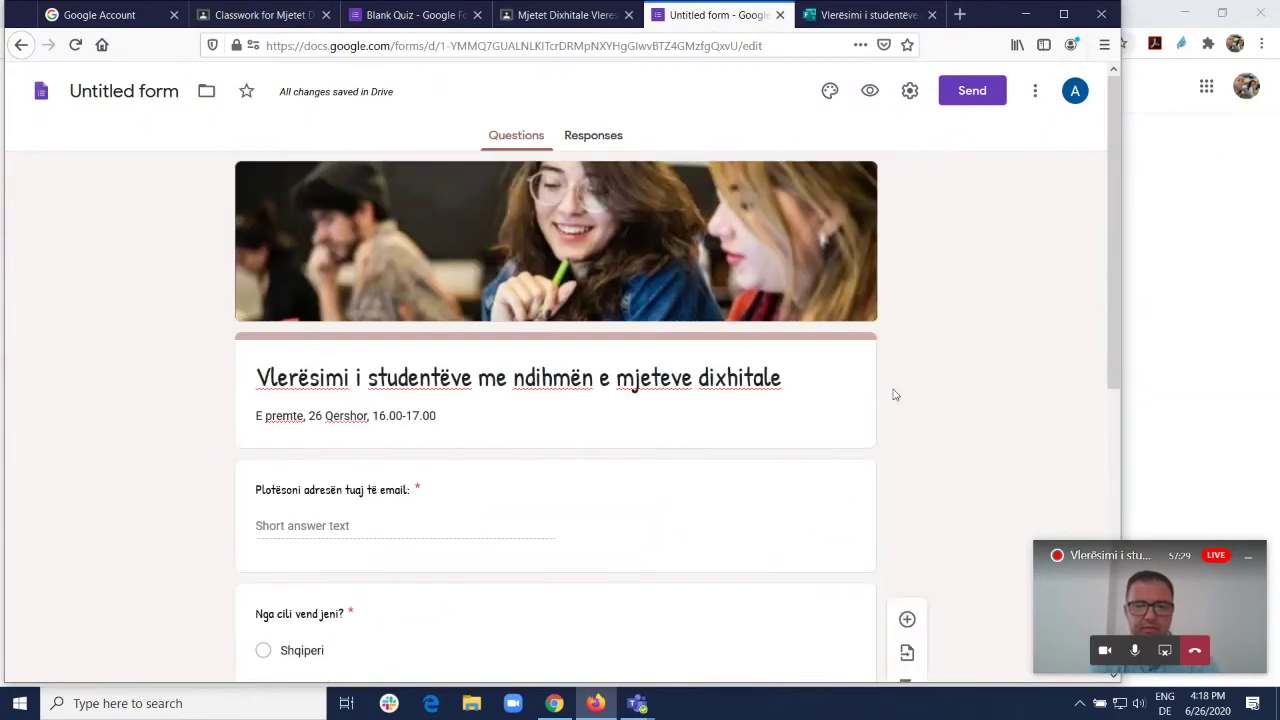
pyautogui.scroll(-4, 948, 426)
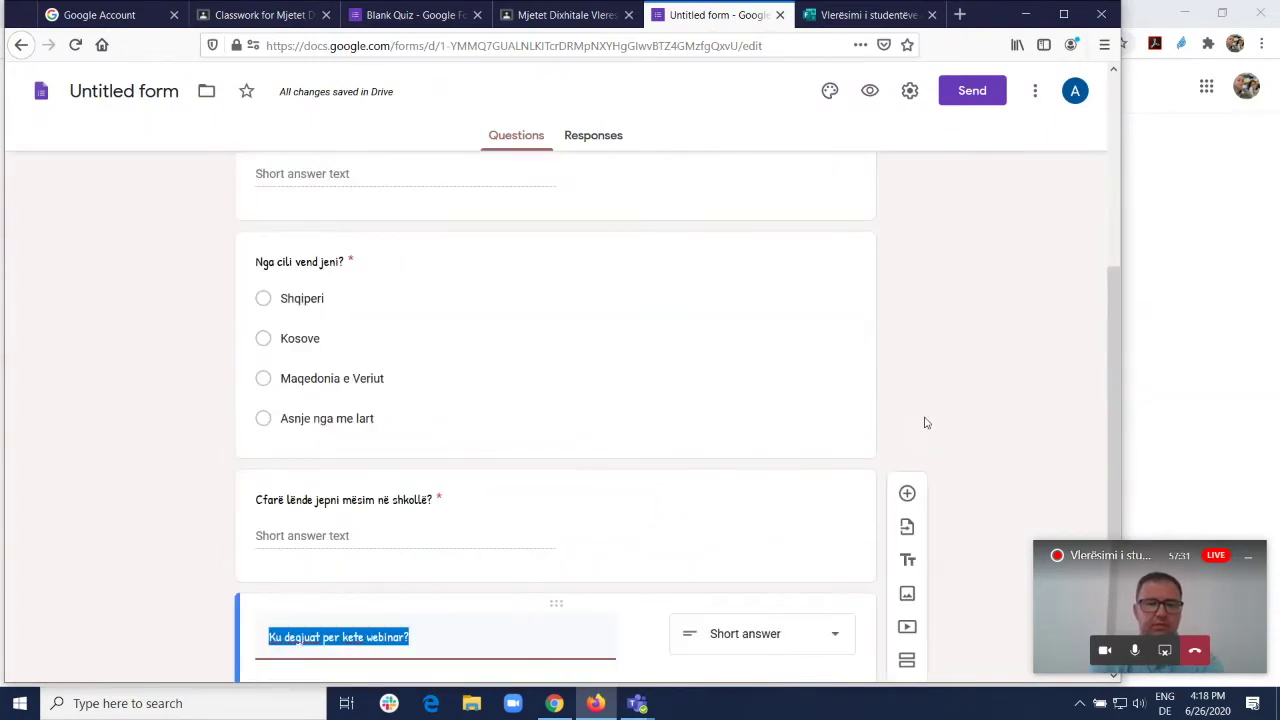
pyautogui.scroll(2, 923, 420)
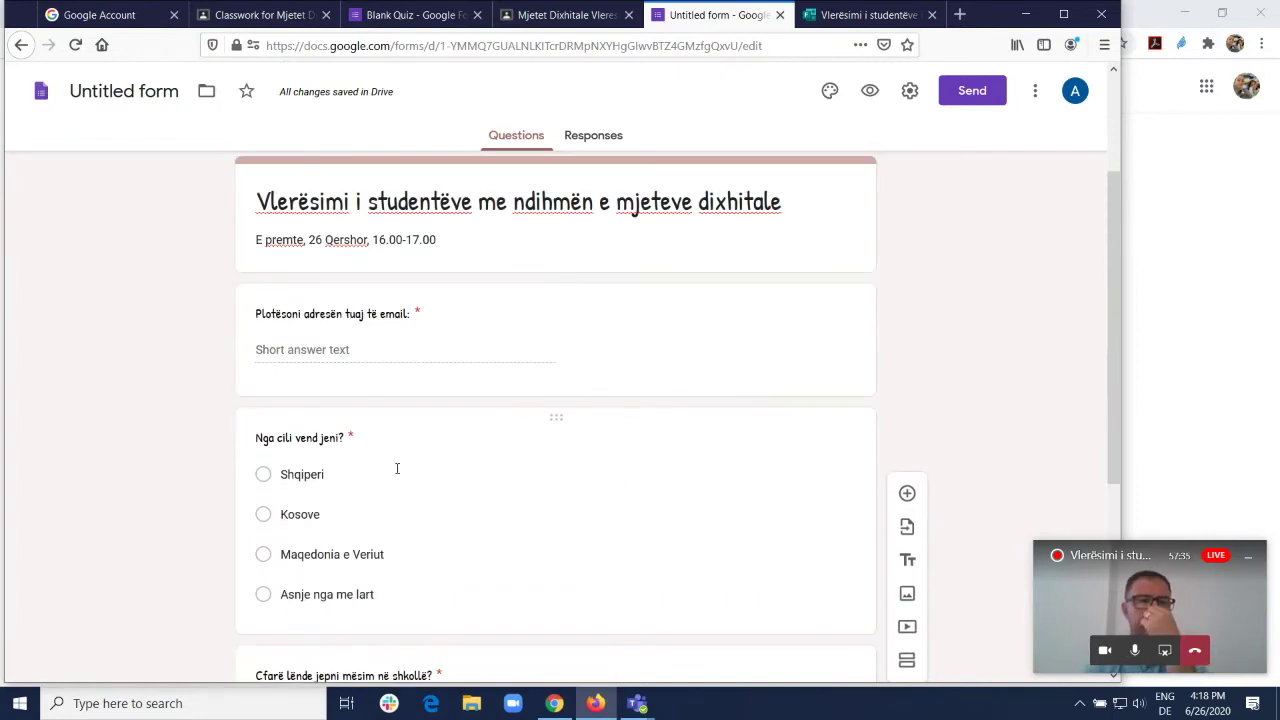
pyautogui.scroll(1, 397, 466)
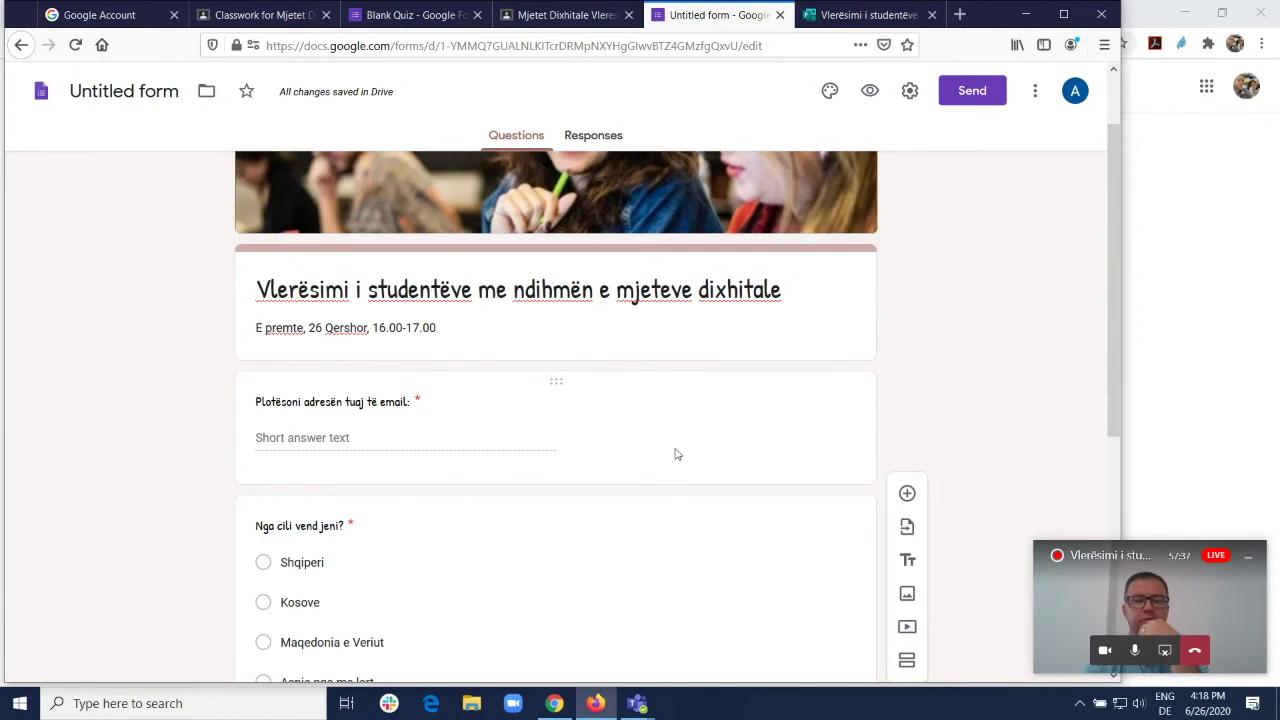
pyautogui.scroll(1, 680, 452)
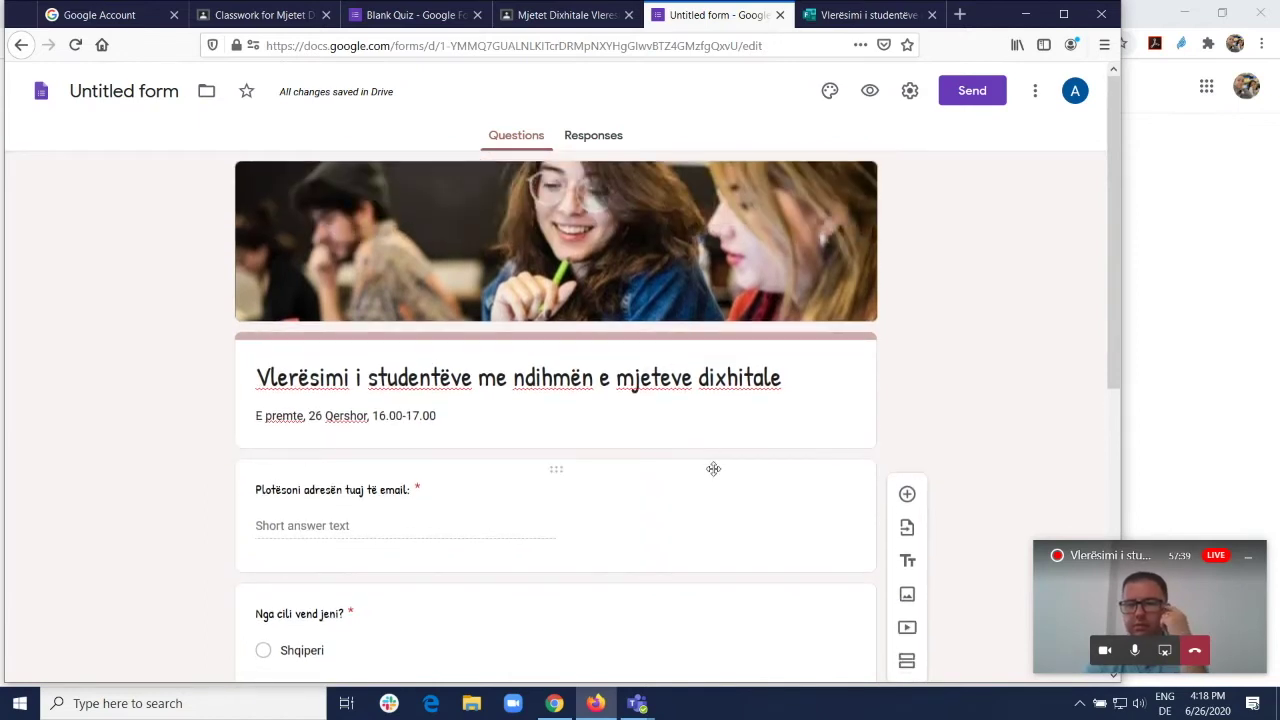
pyautogui.scroll(-1, 614, 416)
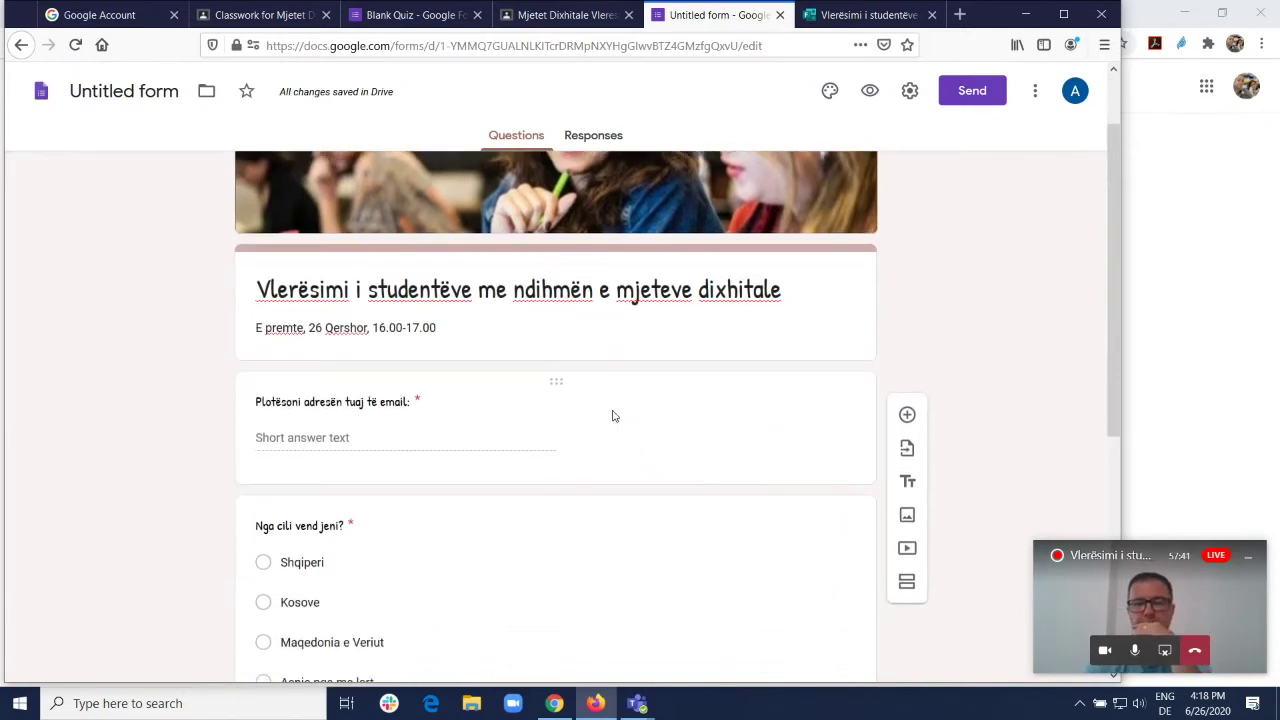
pyautogui.scroll(-5, 612, 418)
pyautogui.scroll(5, 608, 420)
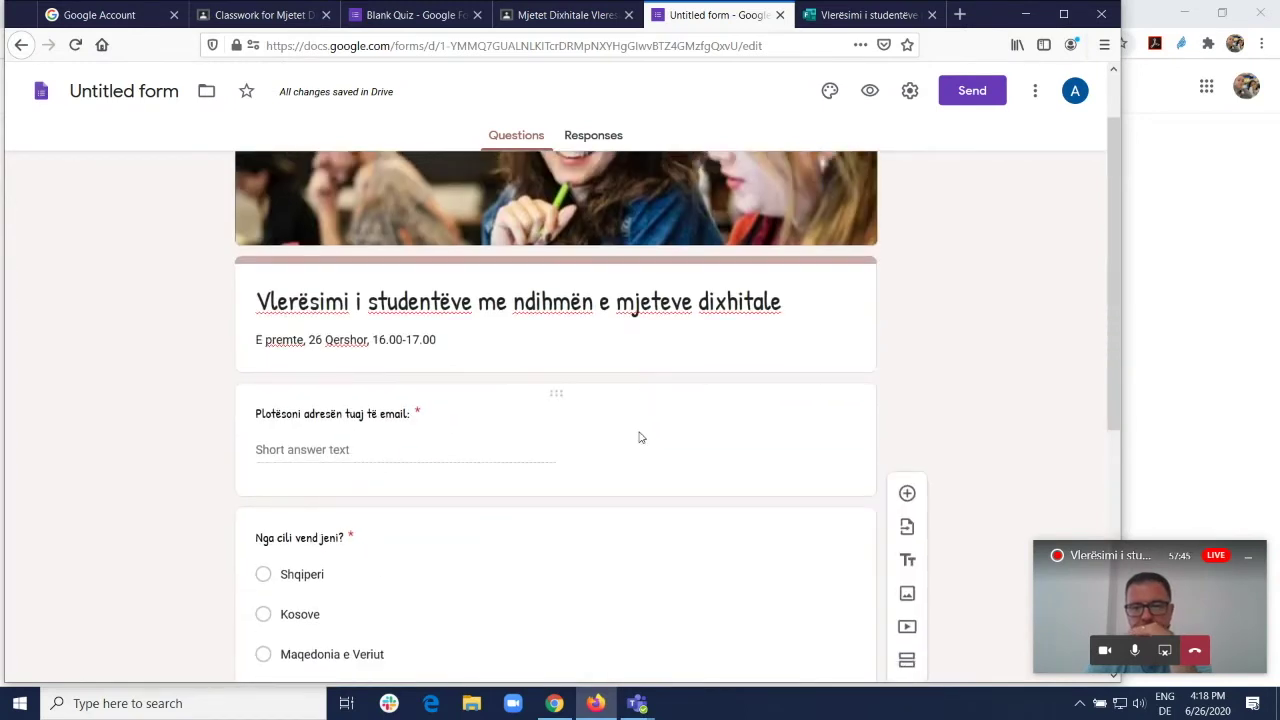
pyautogui.scroll(-2, 650, 443)
pyautogui.click(651, 460)
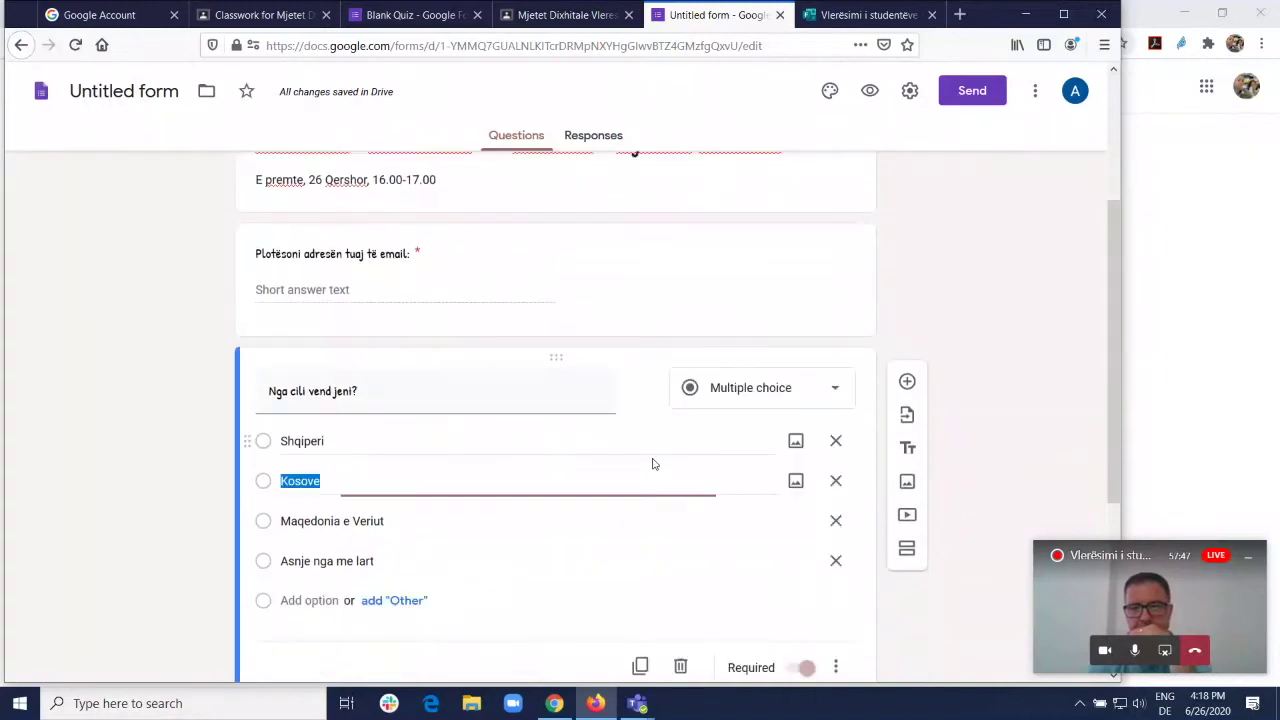
pyautogui.scroll(-2, 655, 445)
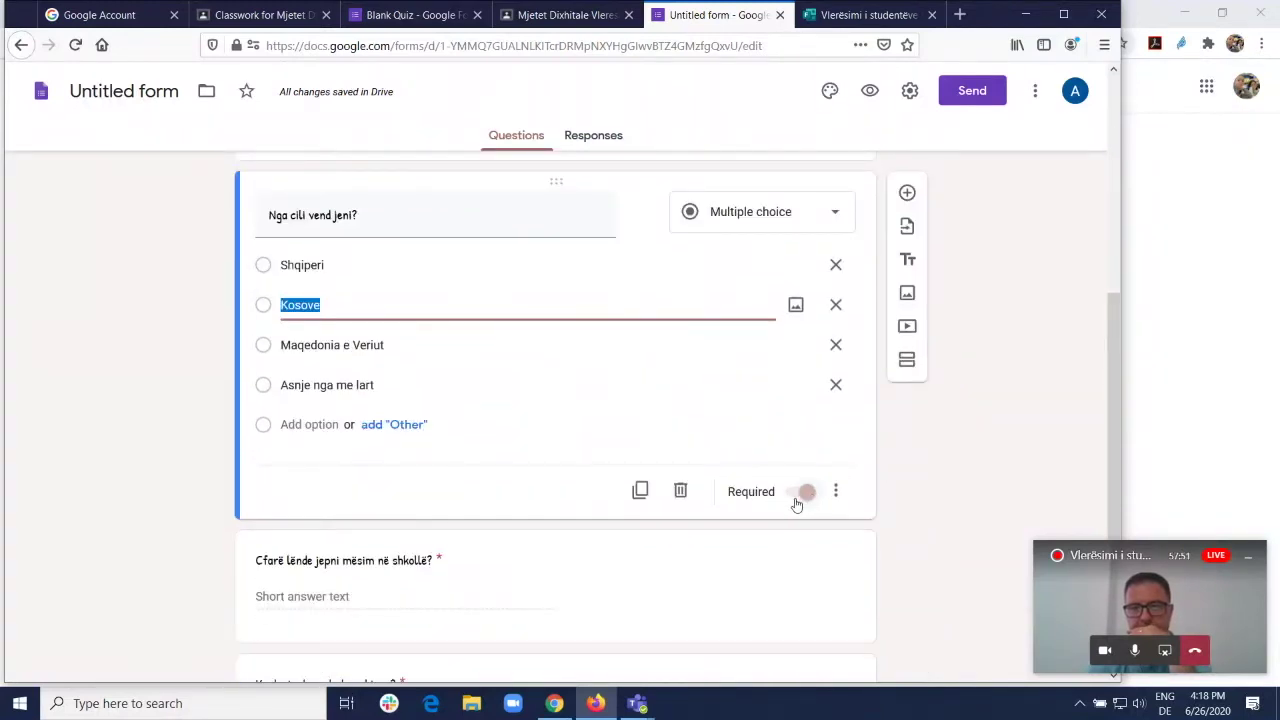
pyautogui.scroll(5, 770, 442)
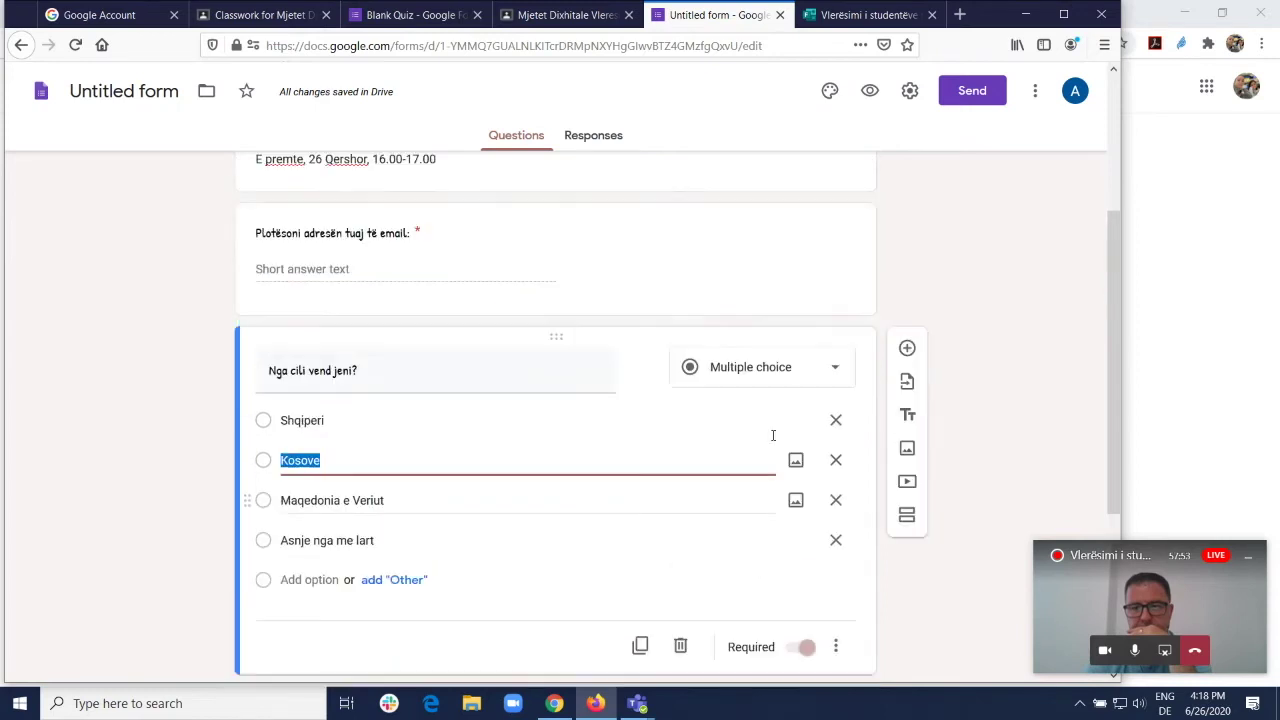
# Step: Turn on Show progress bar in the form's Presentation settings and save
pyautogui.click(592, 140)
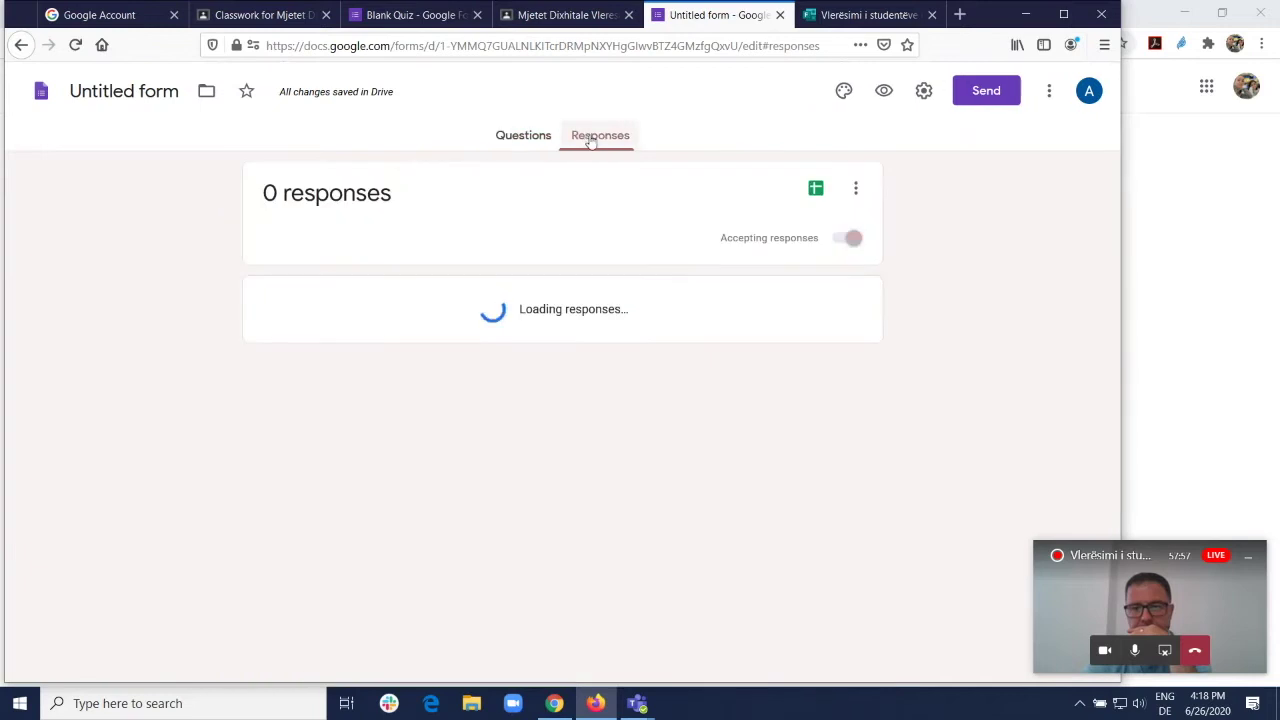
pyautogui.click(924, 91)
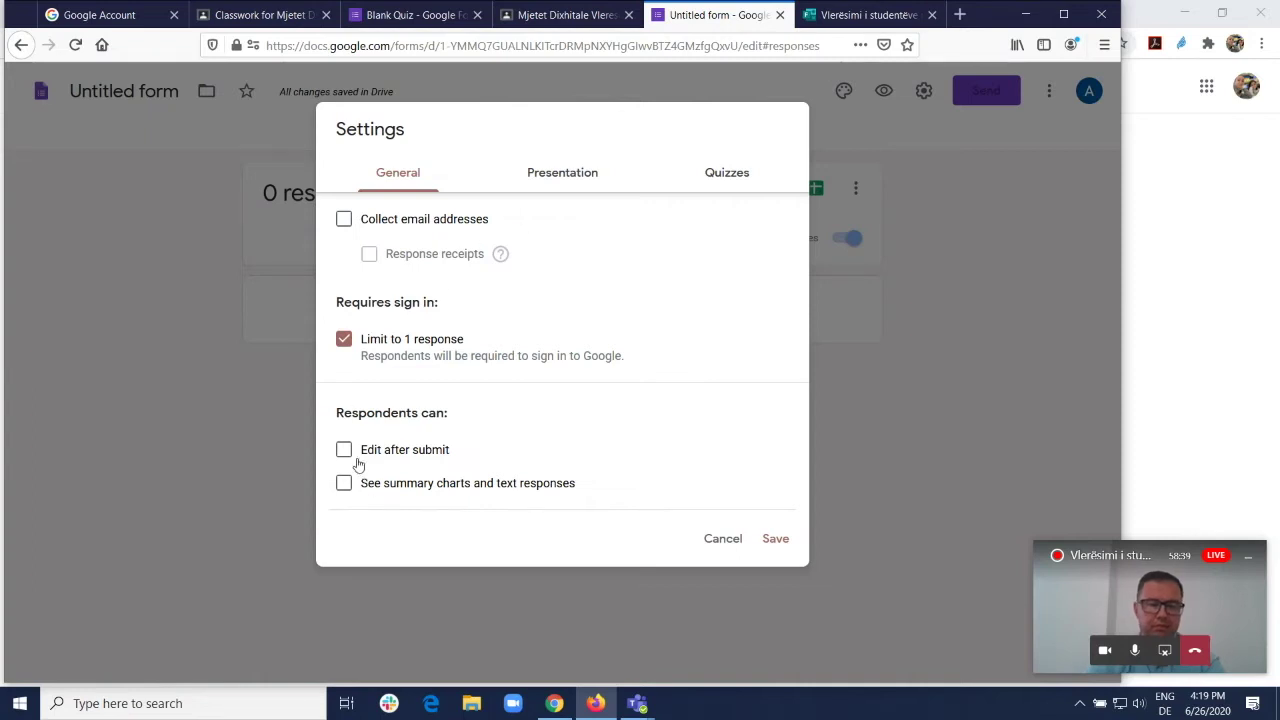
pyautogui.click(542, 186)
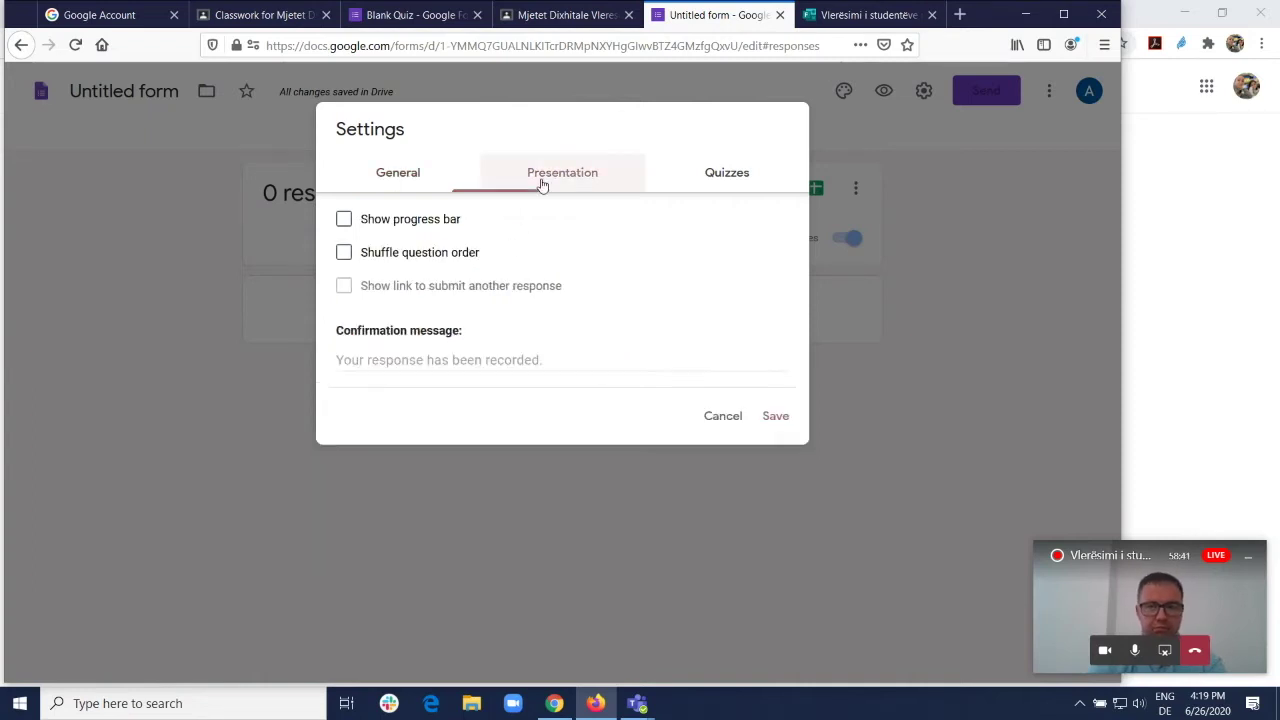
pyautogui.click(344, 220)
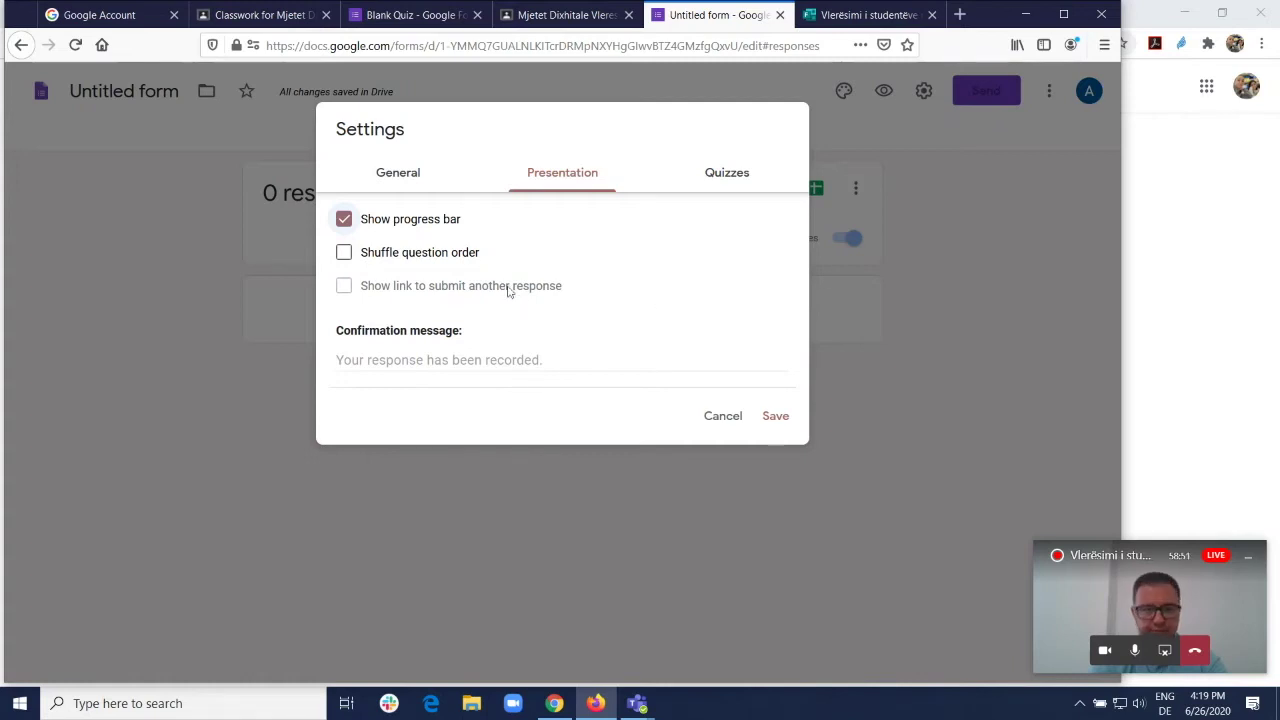
pyautogui.click(737, 178)
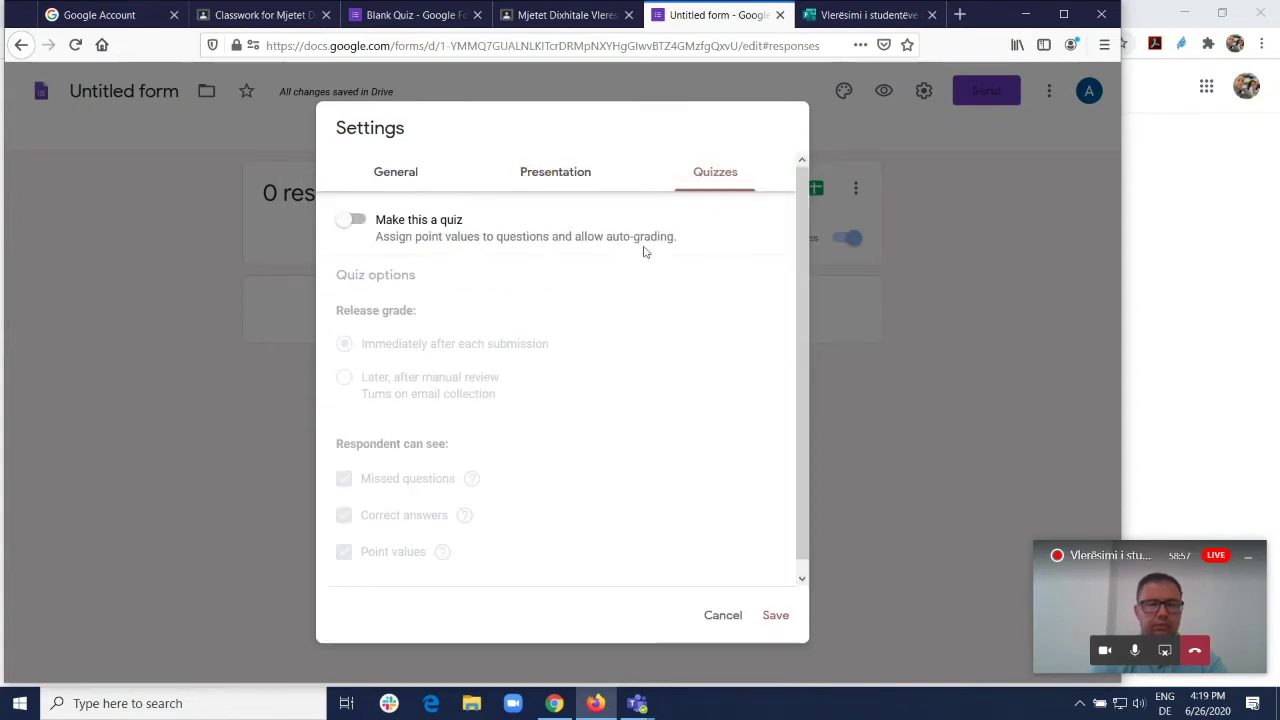
pyautogui.click(772, 620)
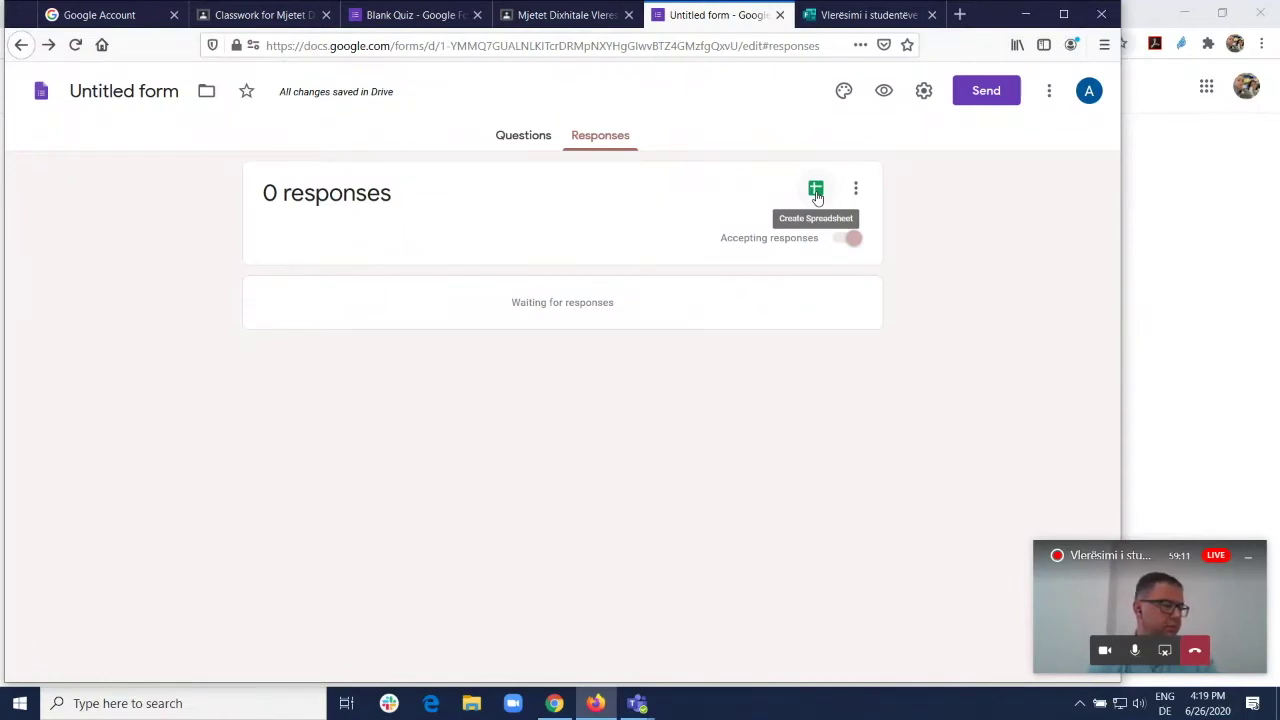
# Step: Return to the form's Questions view and look over its header, title, date line and email question
pyautogui.click(816, 192)
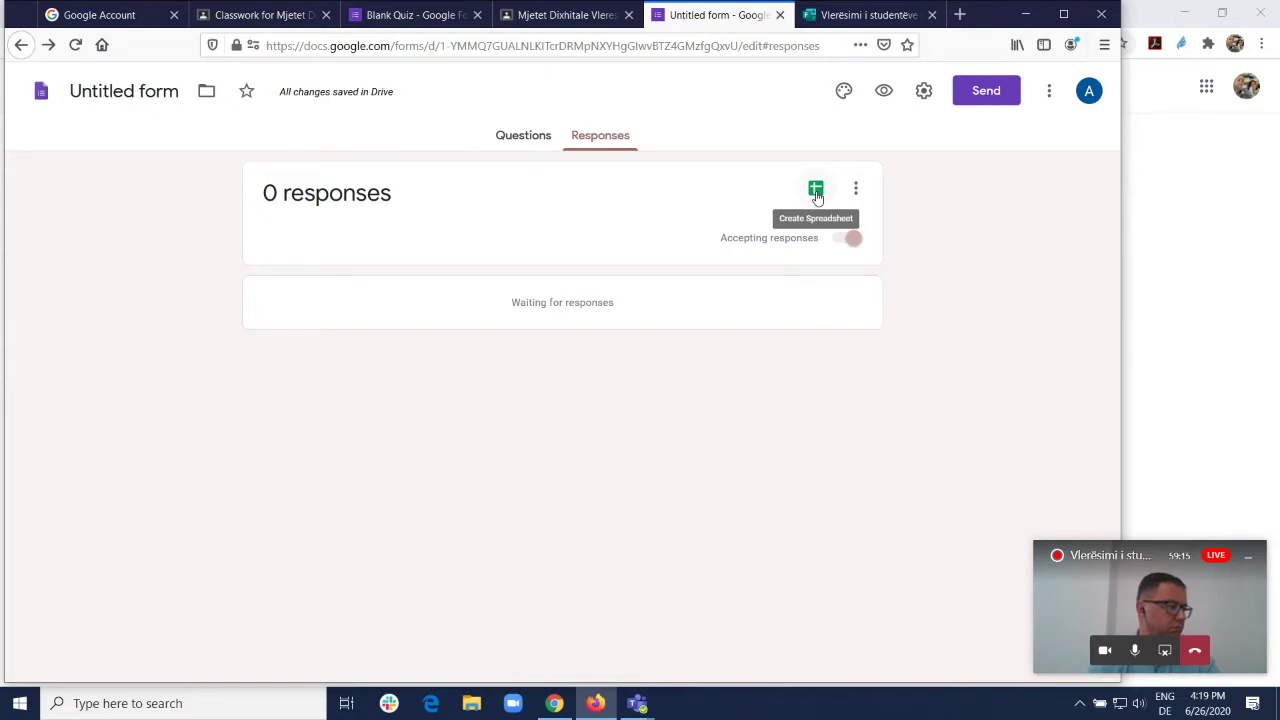
pyautogui.click(533, 135)
pyautogui.scroll(-2, 891, 360)
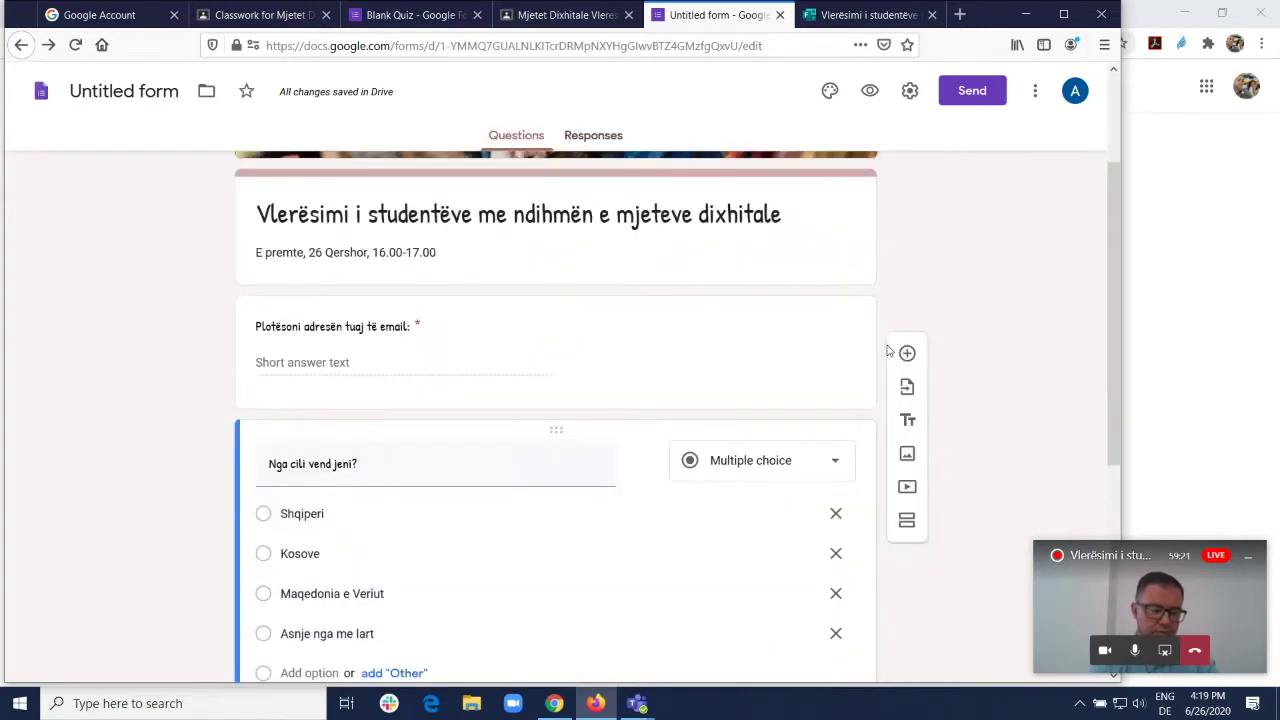
pyautogui.scroll(2, 765, 260)
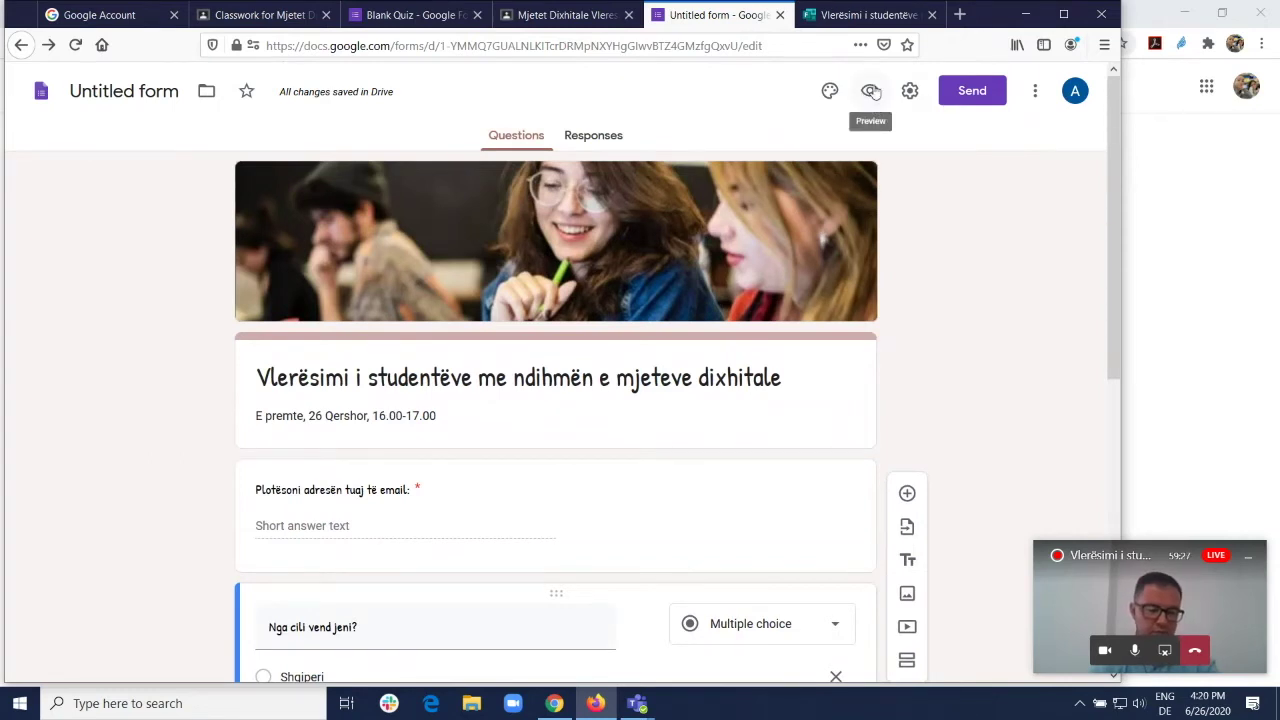
pyautogui.click(870, 92)
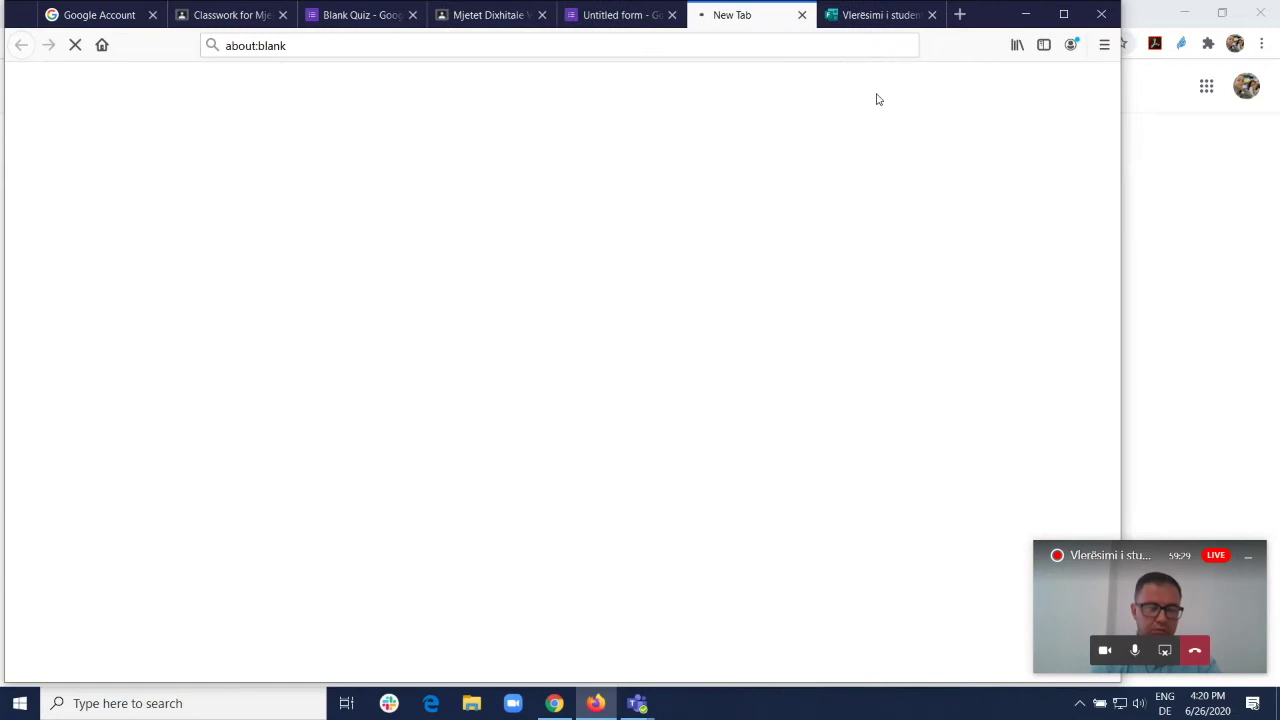
pyautogui.scroll(-1, 630, 220)
pyautogui.scroll(-5, 628, 209)
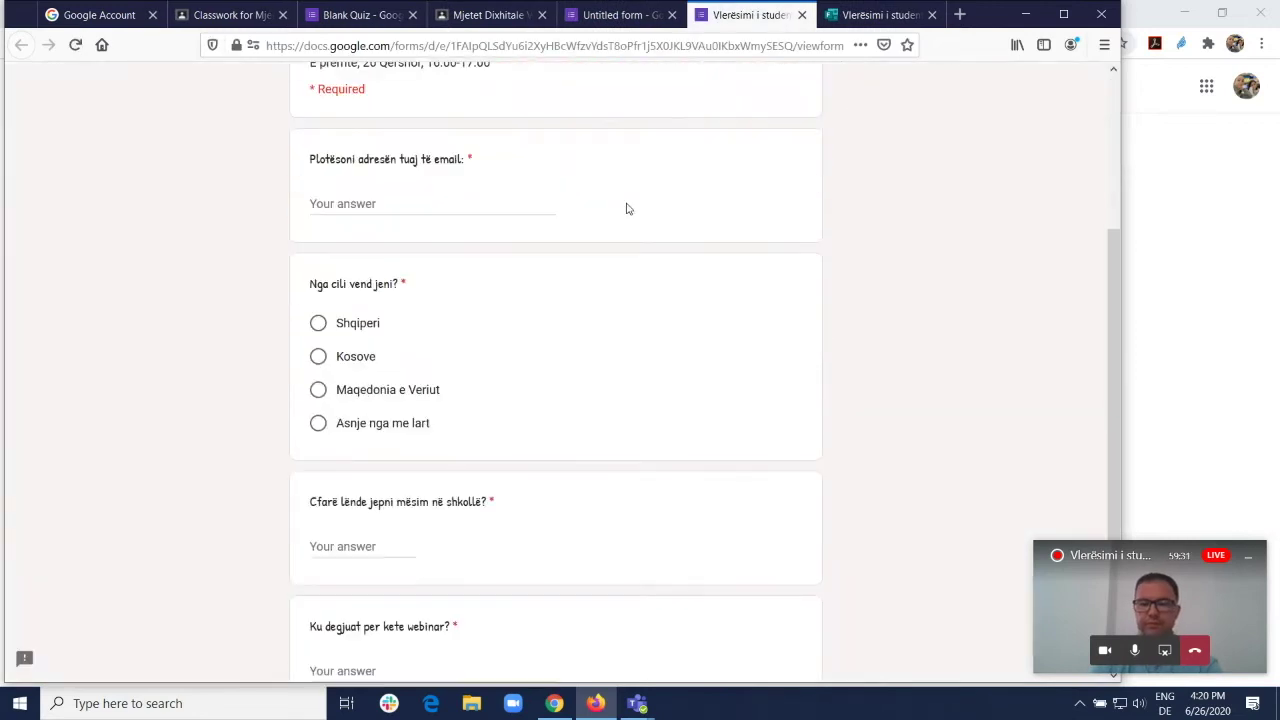
pyautogui.scroll(5, 628, 209)
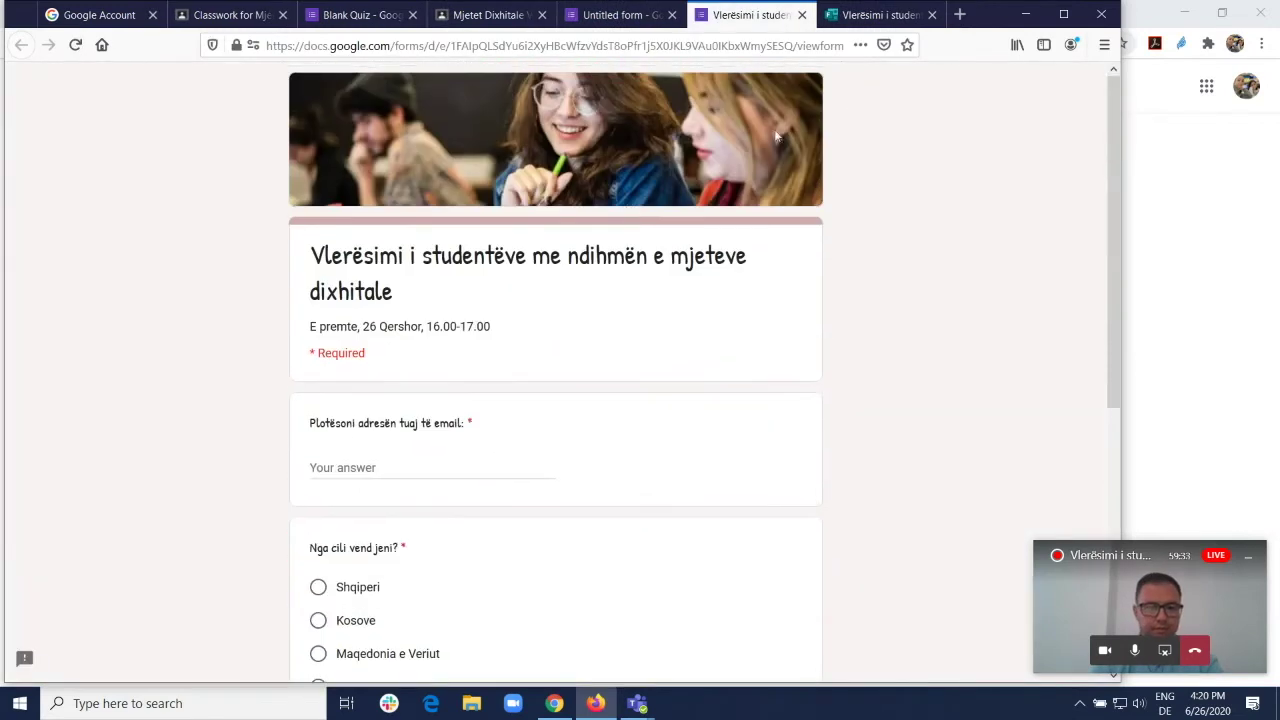
pyautogui.click(626, 17)
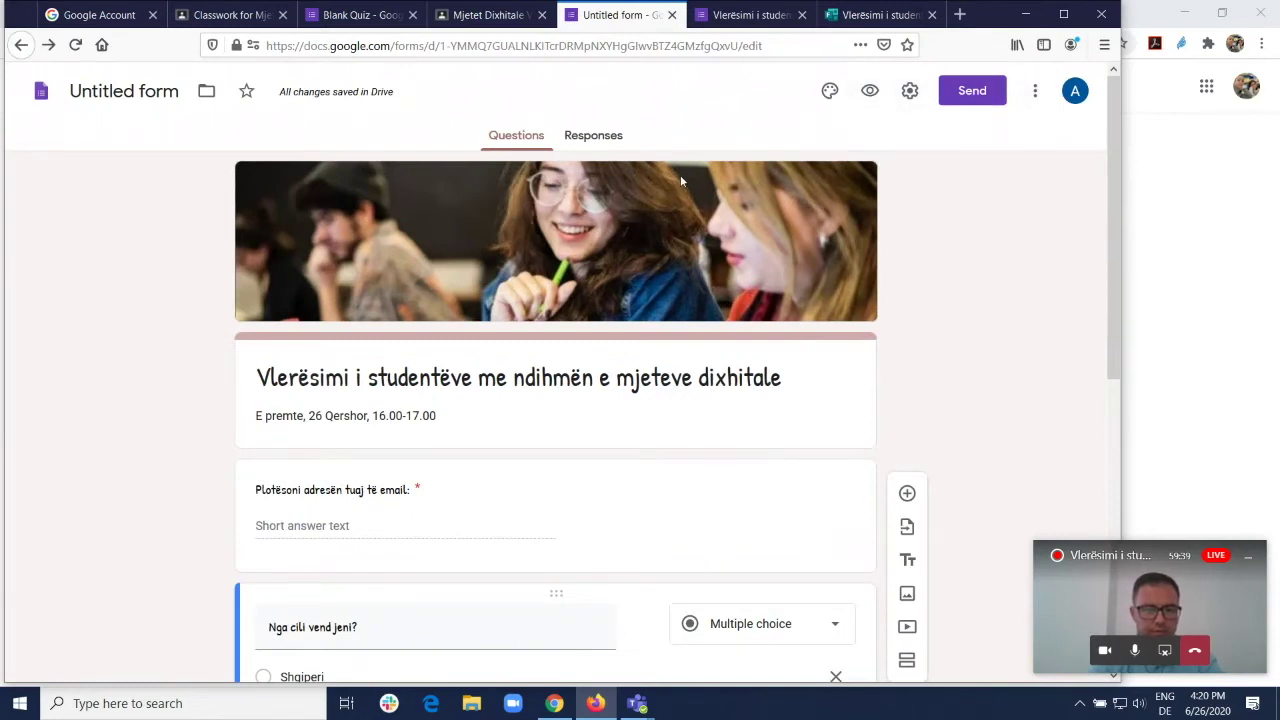
# Step: Check the form's web address and country question, then switch to the Mjetet Dixhitale Classroom tab
pyautogui.click(468, 45)
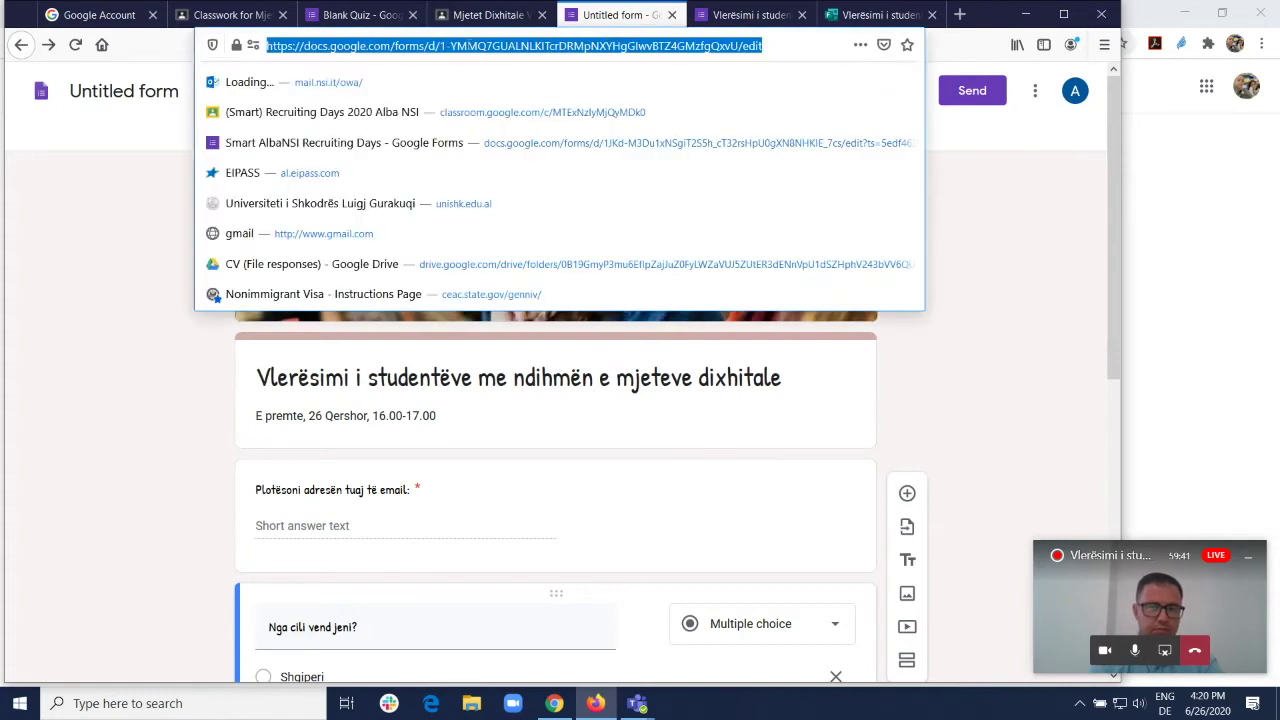
pyautogui.click(1066, 284)
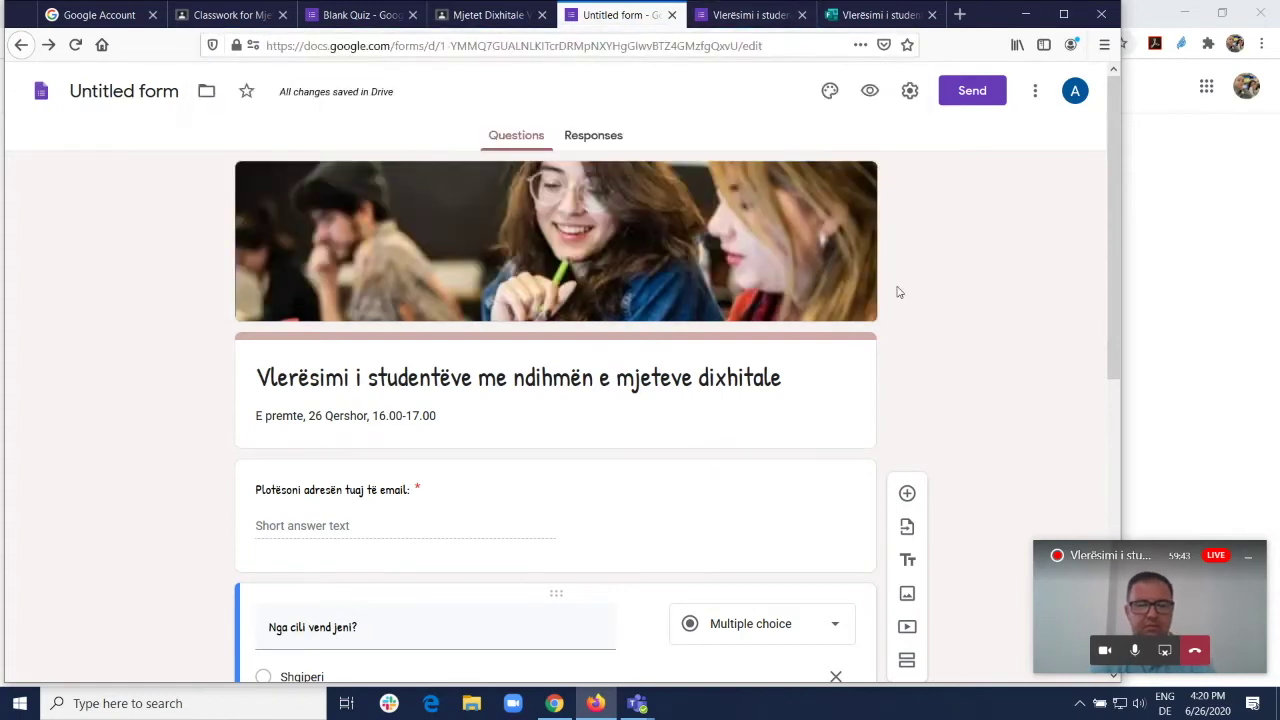
pyautogui.scroll(-5, 899, 291)
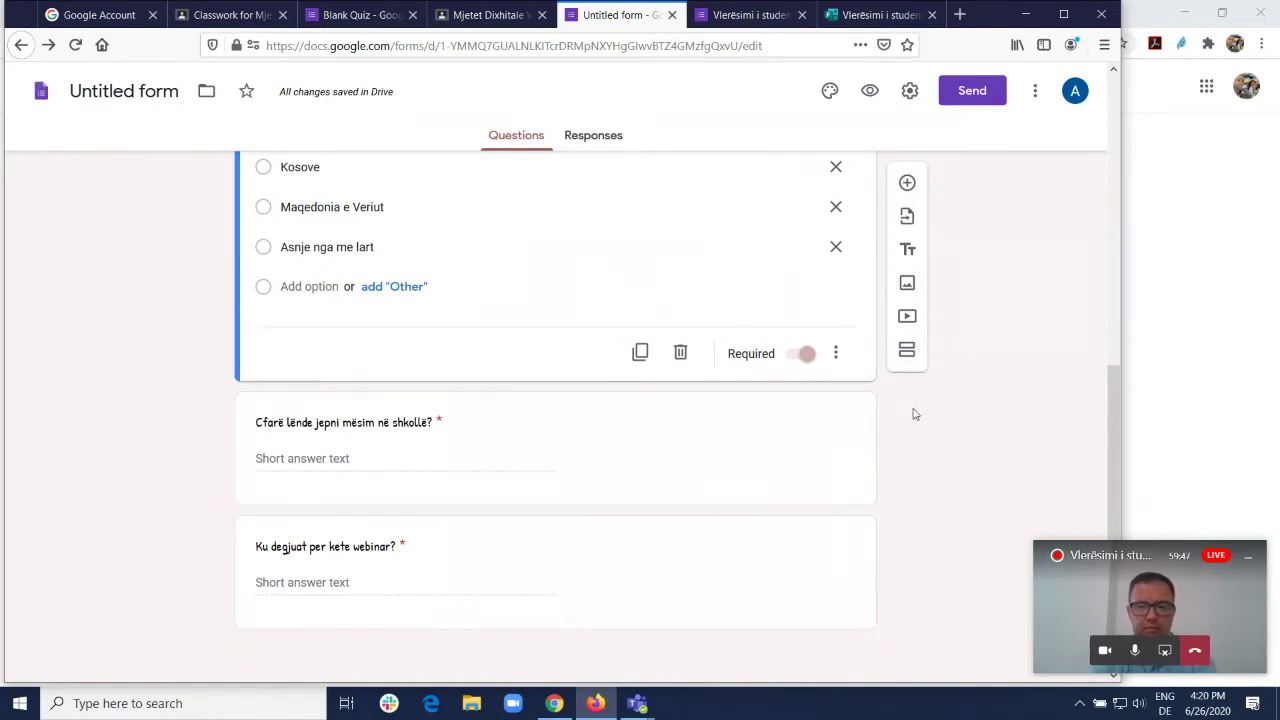
pyautogui.scroll(3, 934, 391)
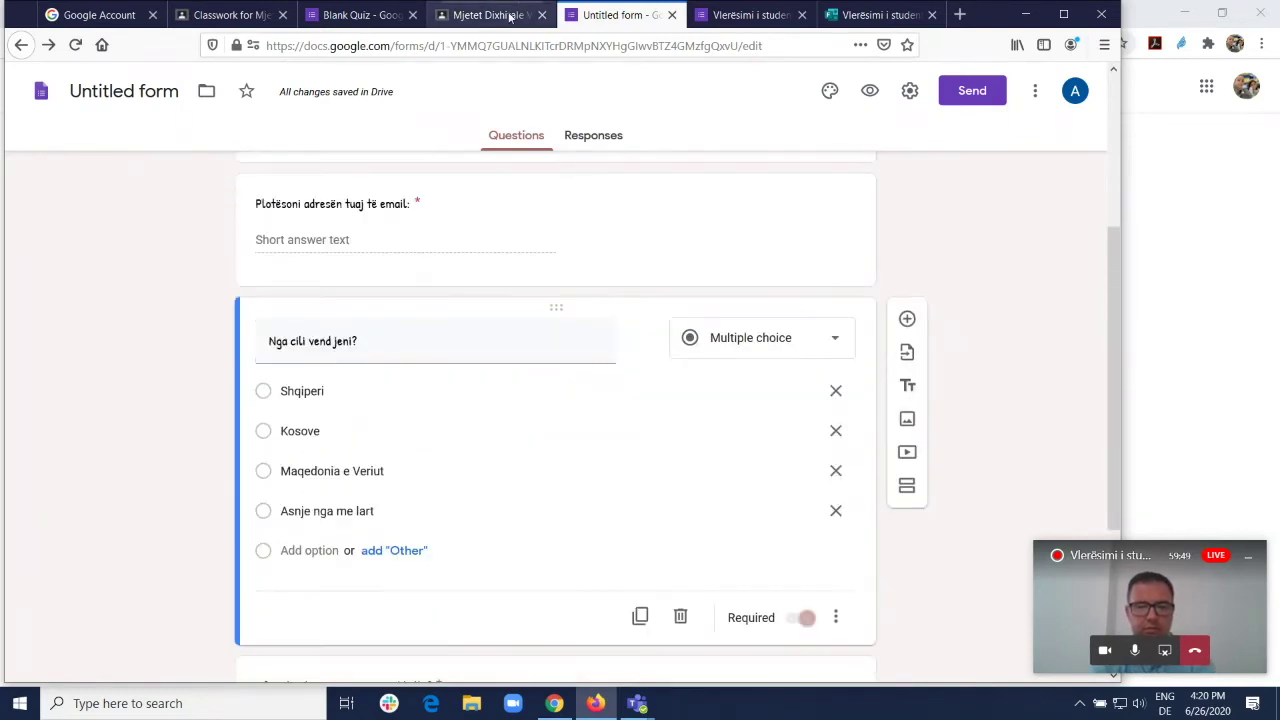
pyautogui.click(500, 15)
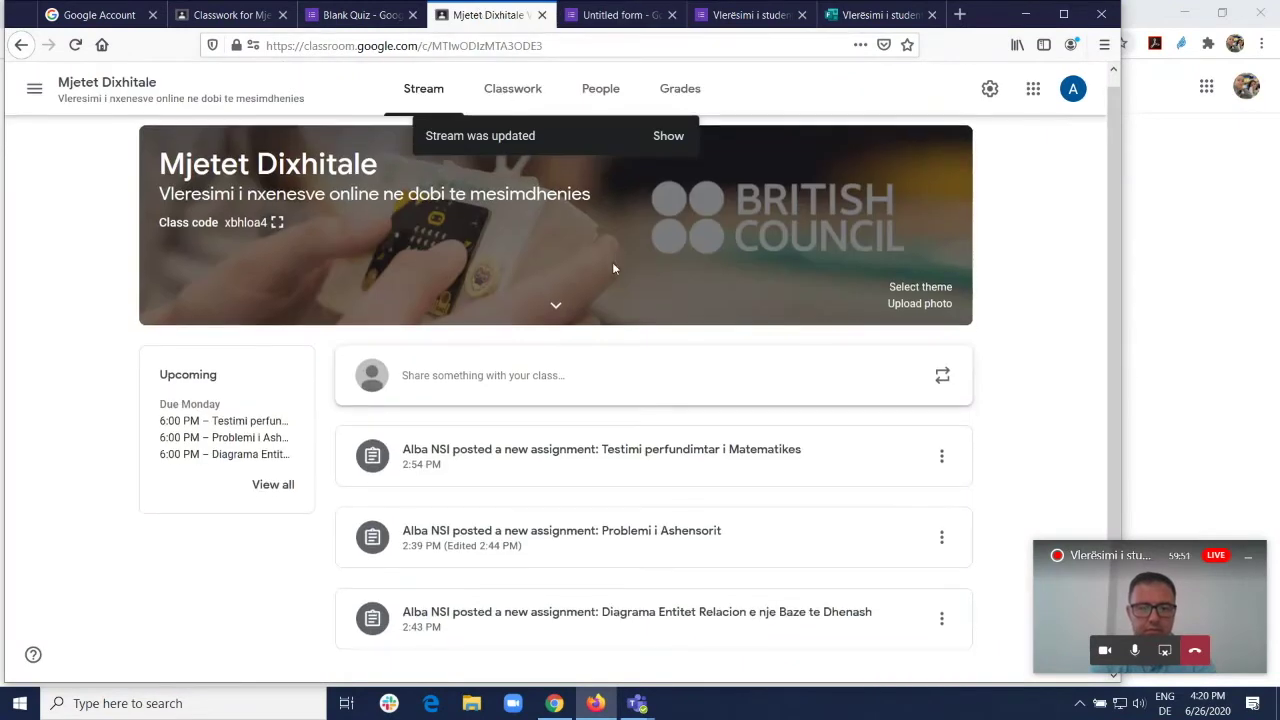
# Step: Show the Diagrama Entitet Relacion assignment's instructions with the attached E-R_EN.docx
pyautogui.click(630, 624)
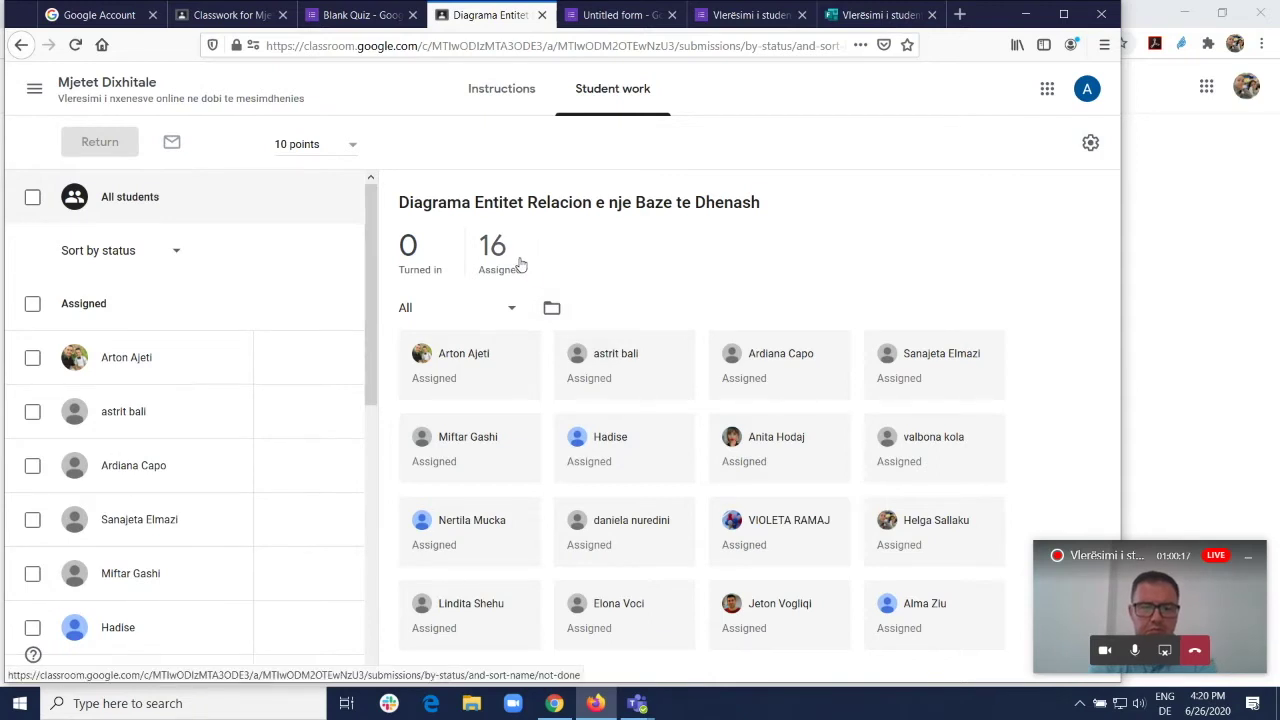
pyautogui.click(502, 100)
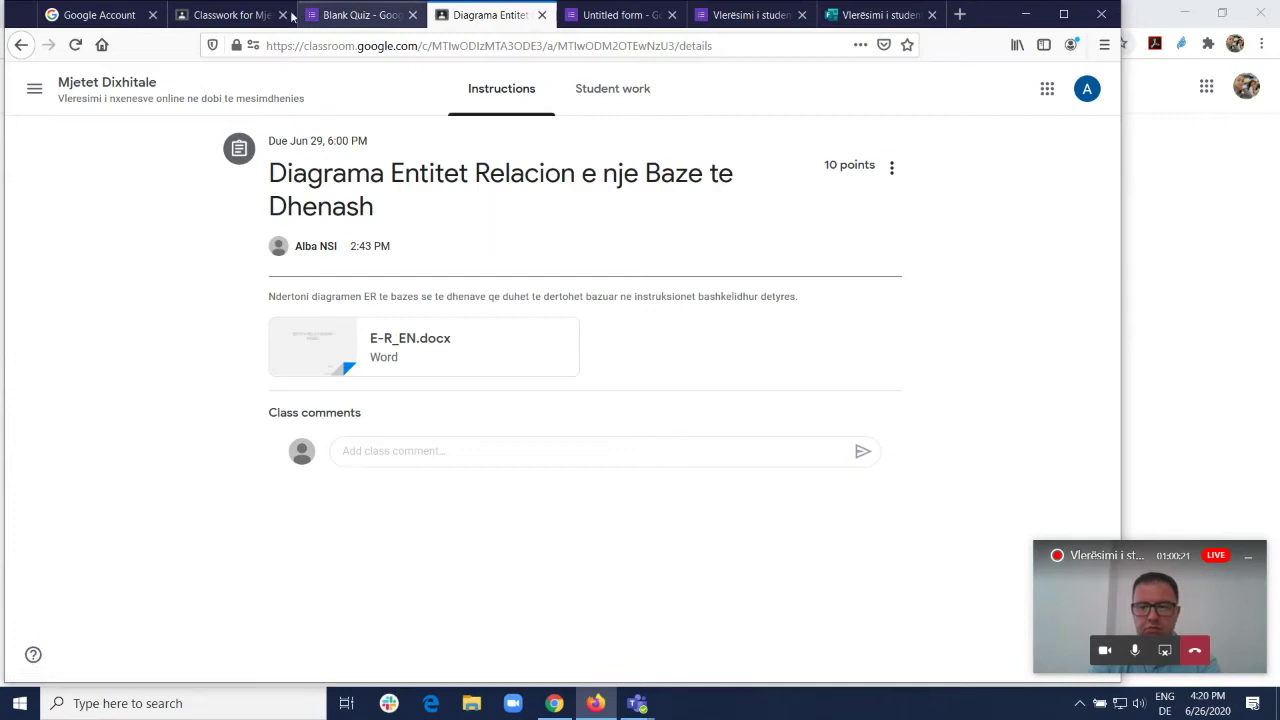
# Step: Go back to the class stream and open the Testimi perfundimtar i Matematikes student work
pyautogui.click(112, 86)
pyautogui.scroll(-5, 650, 430)
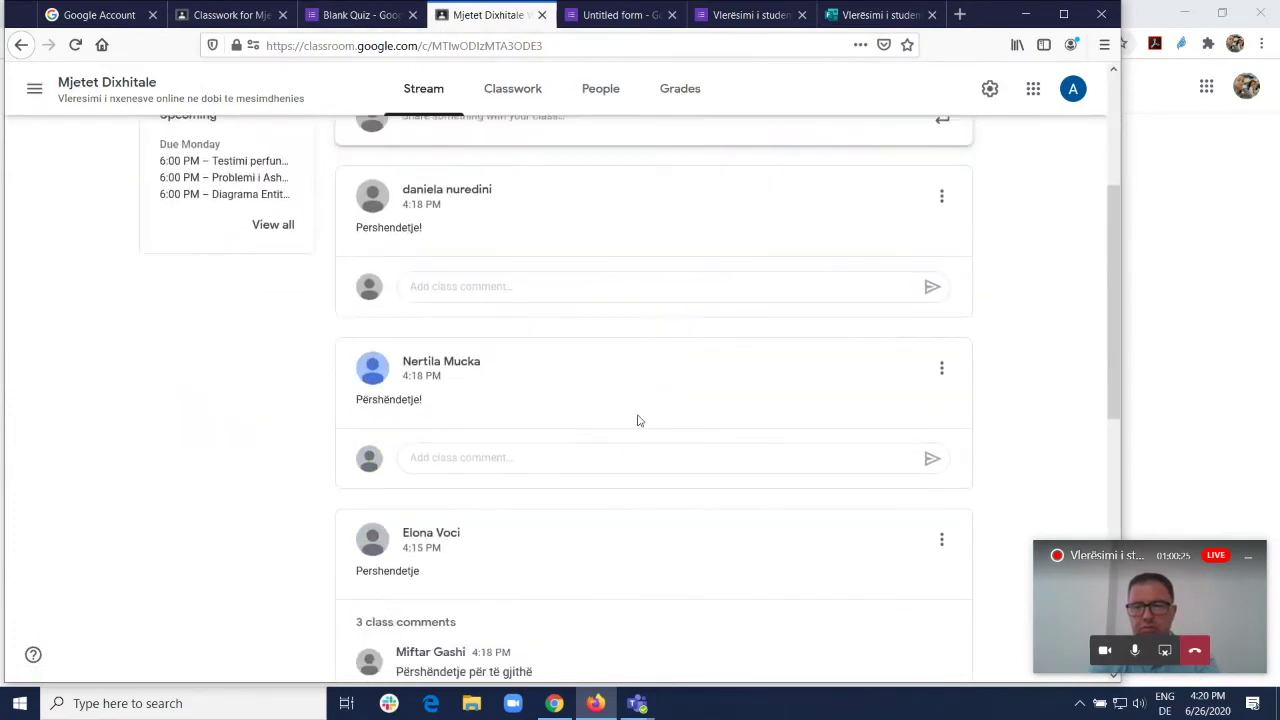
pyautogui.scroll(3, 510, 410)
pyautogui.scroll(-3, 529, 416)
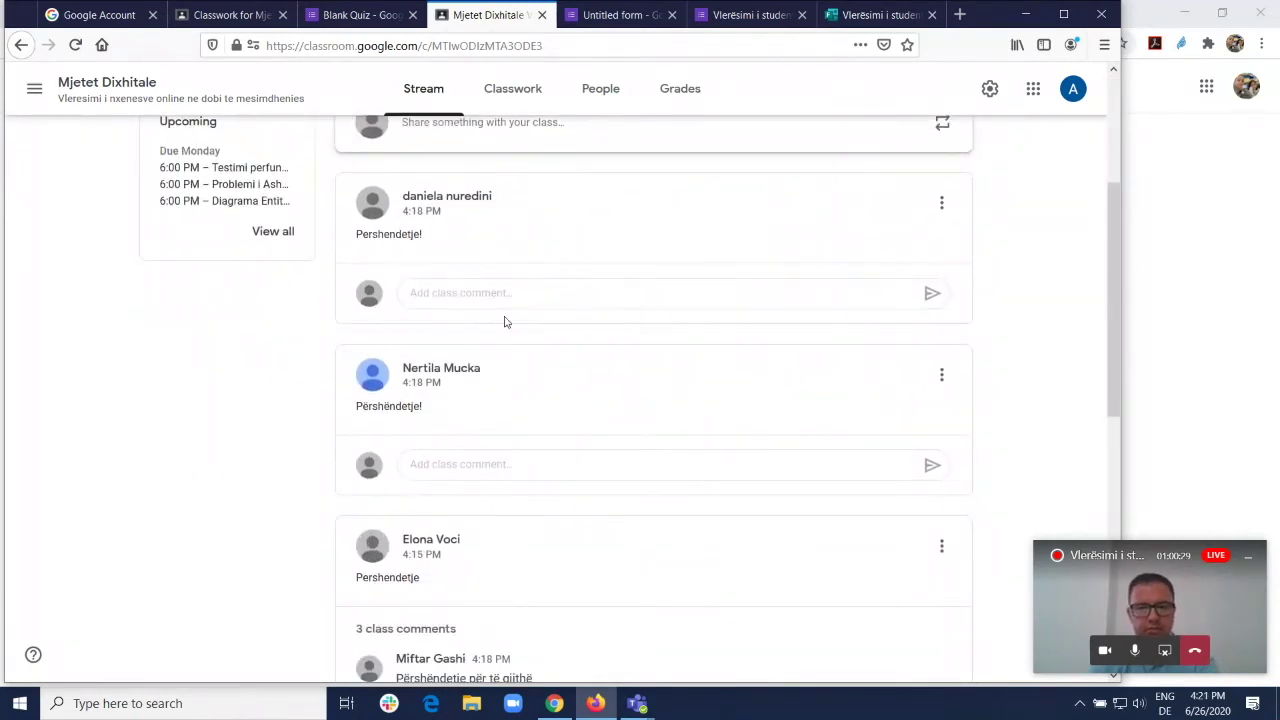
pyautogui.scroll(-6, 622, 343)
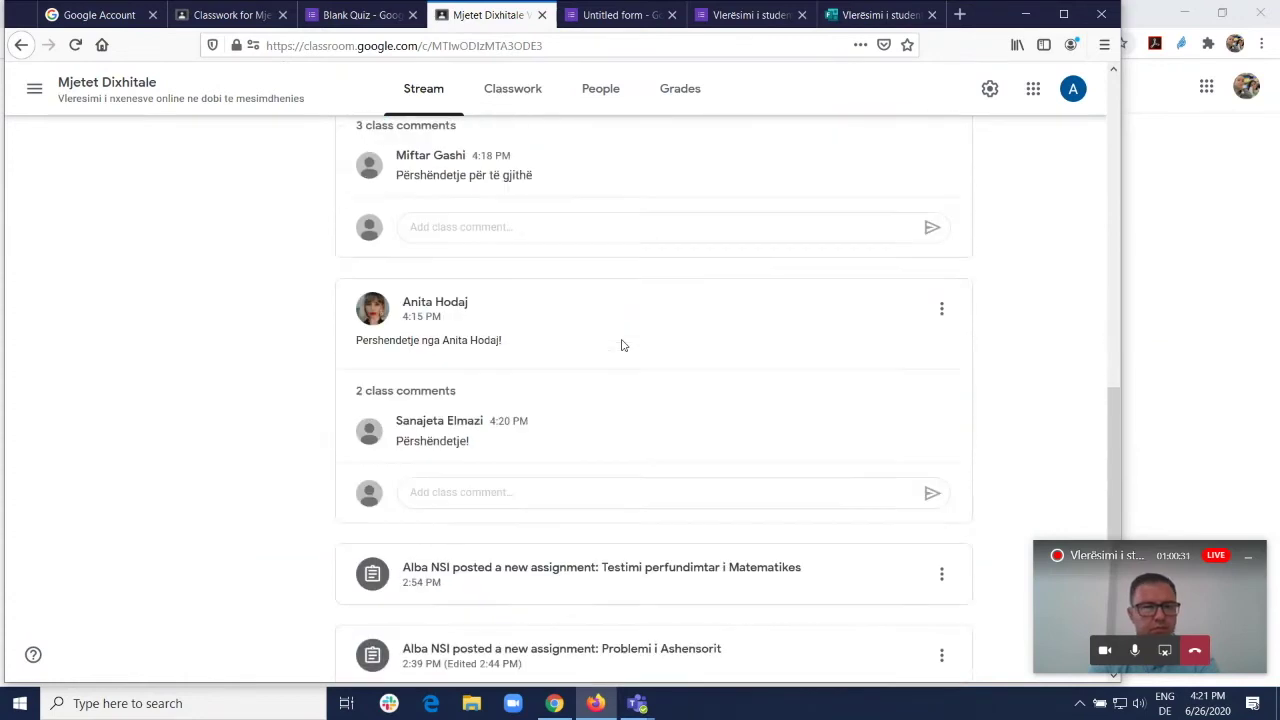
pyautogui.scroll(-1, 621, 345)
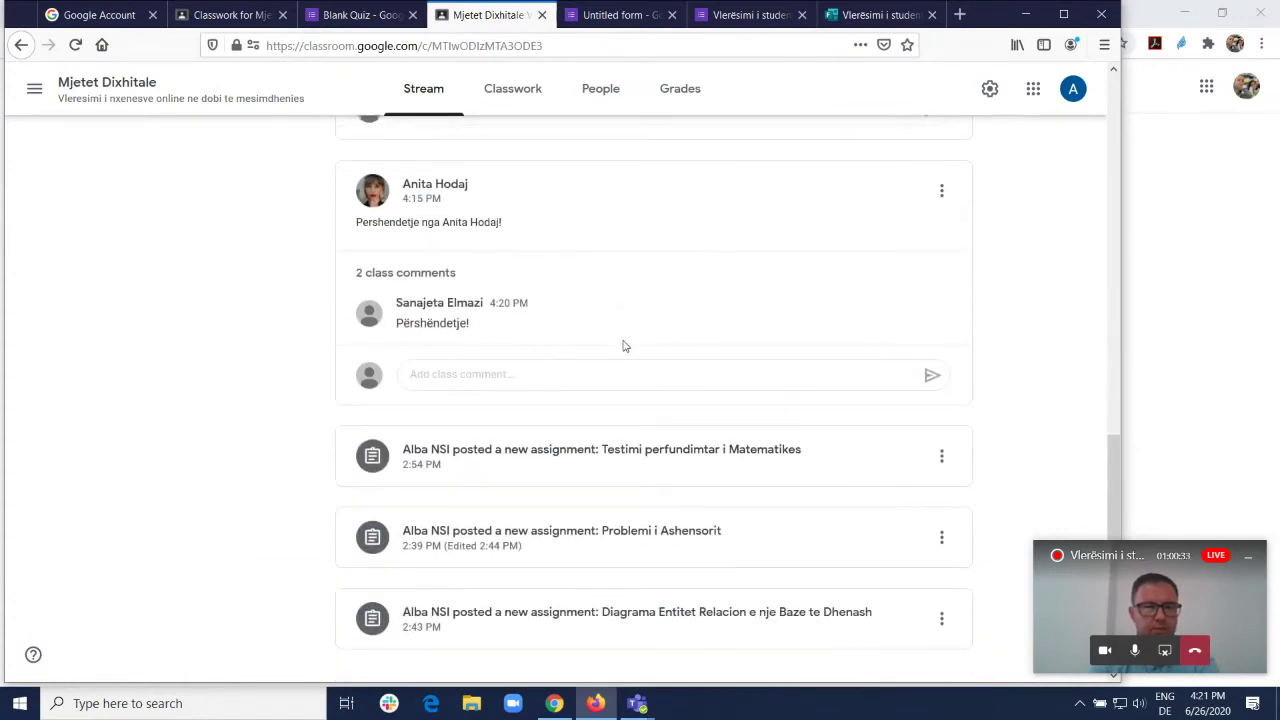
pyautogui.scroll(7, 623, 345)
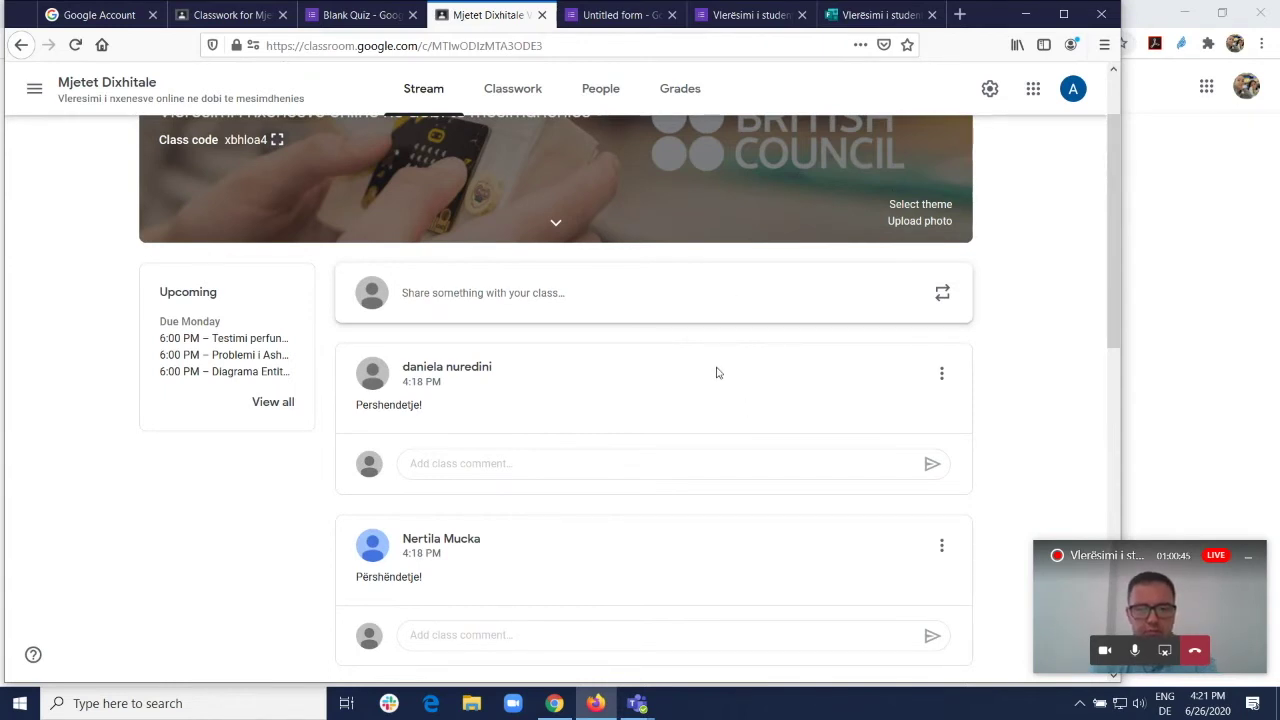
pyautogui.scroll(-5, 716, 372)
pyautogui.scroll(-6, 714, 371)
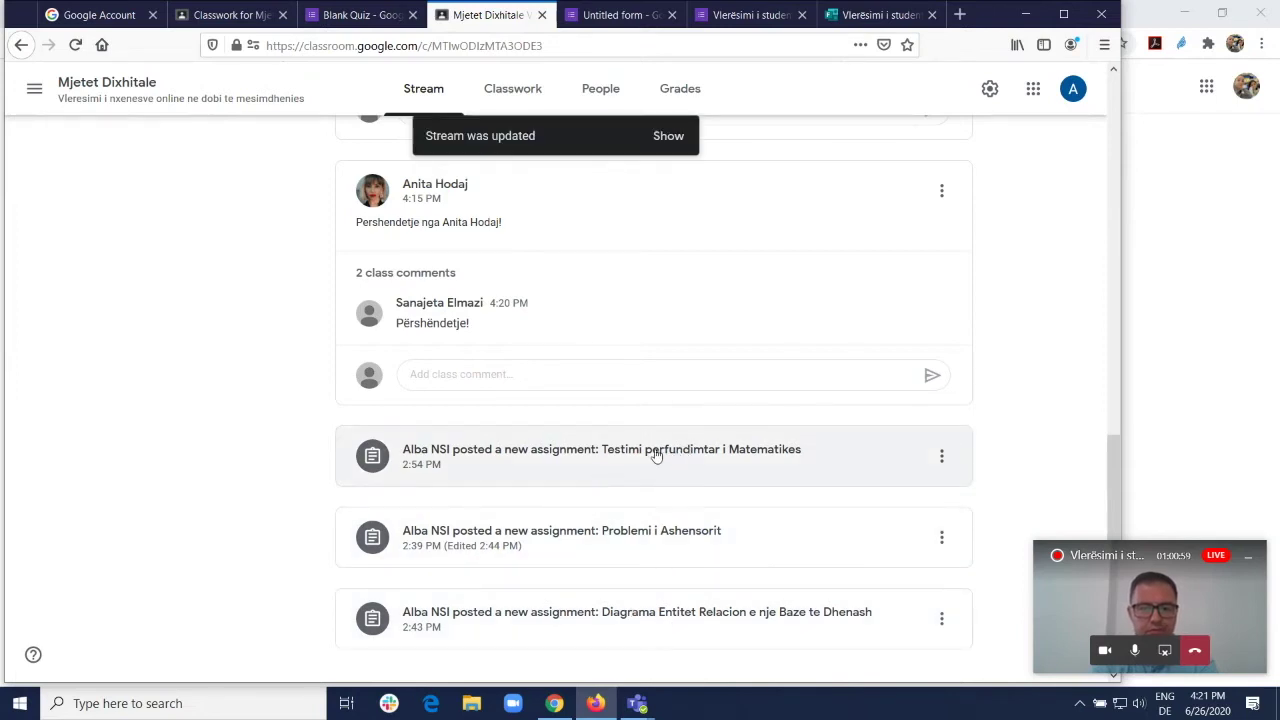
pyautogui.click(740, 452)
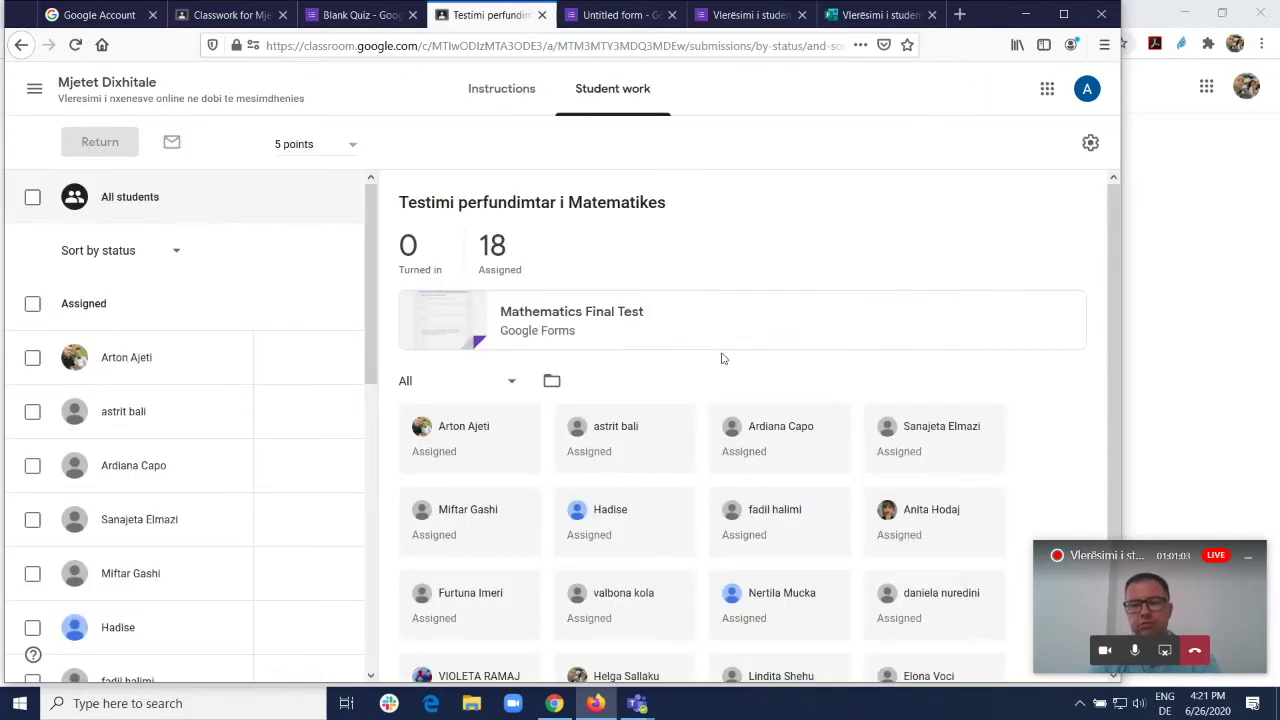
# Step: Open the Mathematics Final Test form from the math test assignment's instructions in a new tab
pyautogui.scroll(-3, 745, 395)
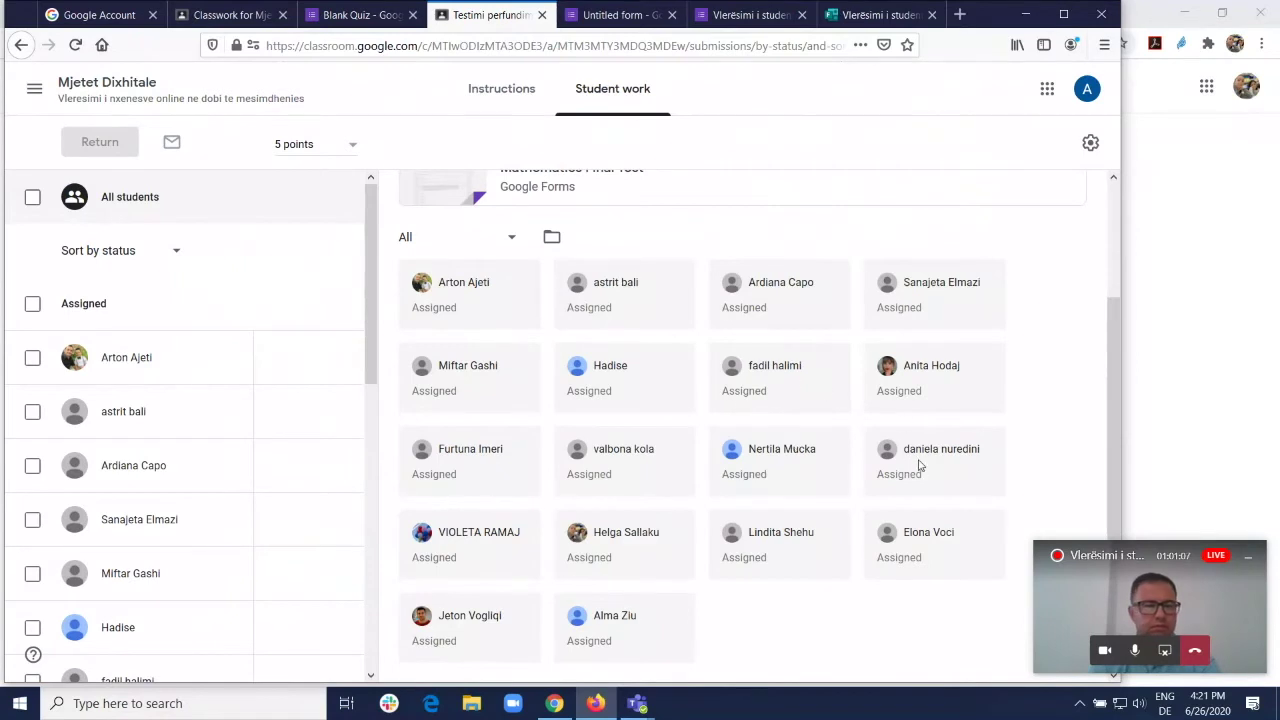
pyautogui.scroll(3, 920, 465)
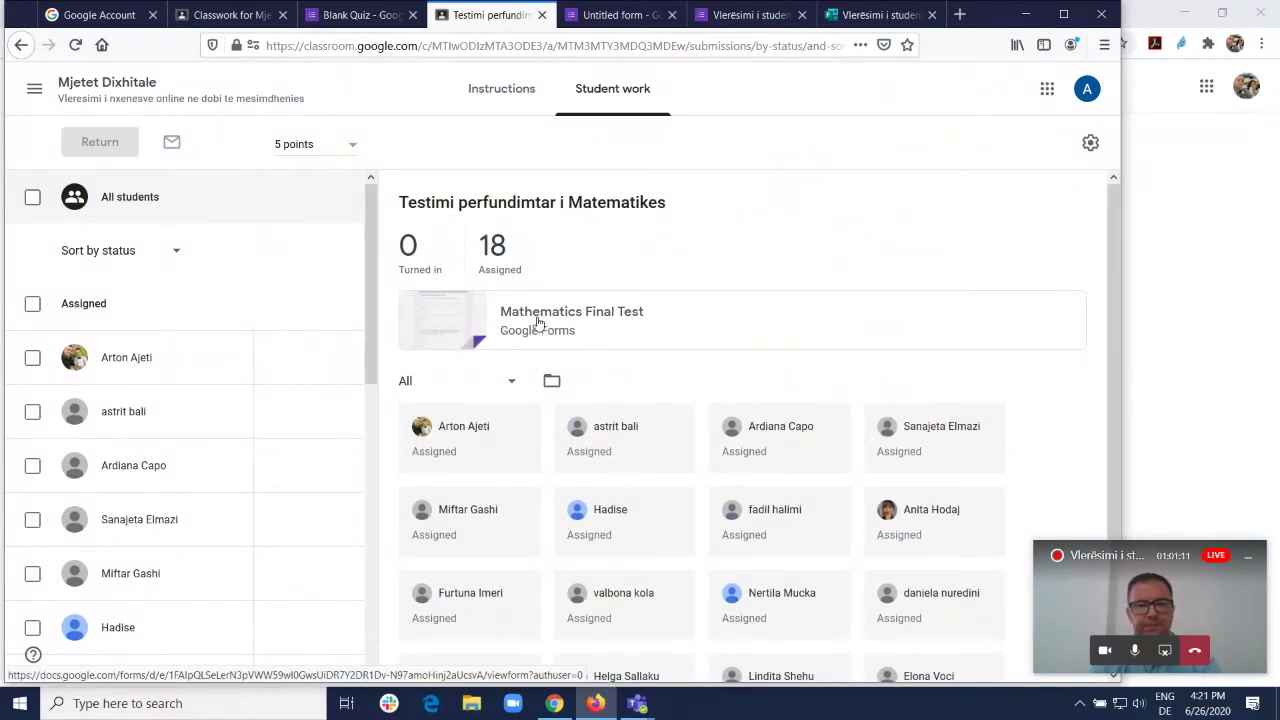
pyautogui.click(505, 91)
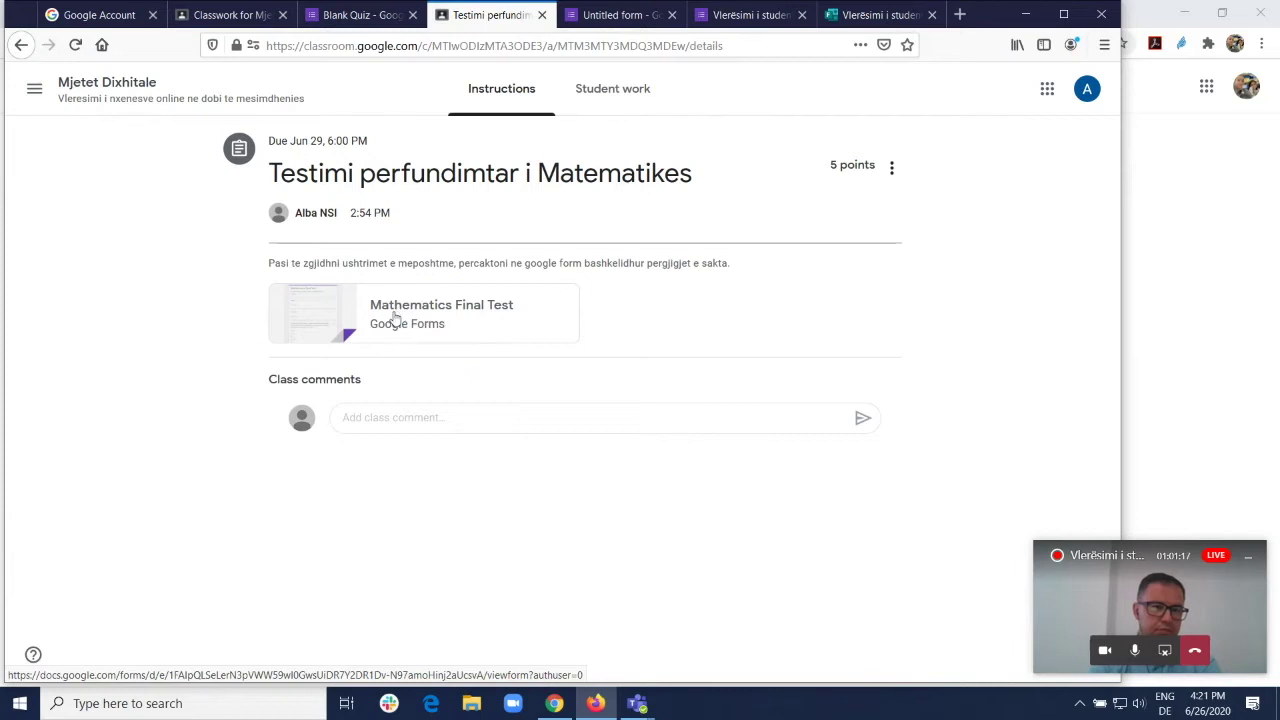
pyautogui.click(395, 310)
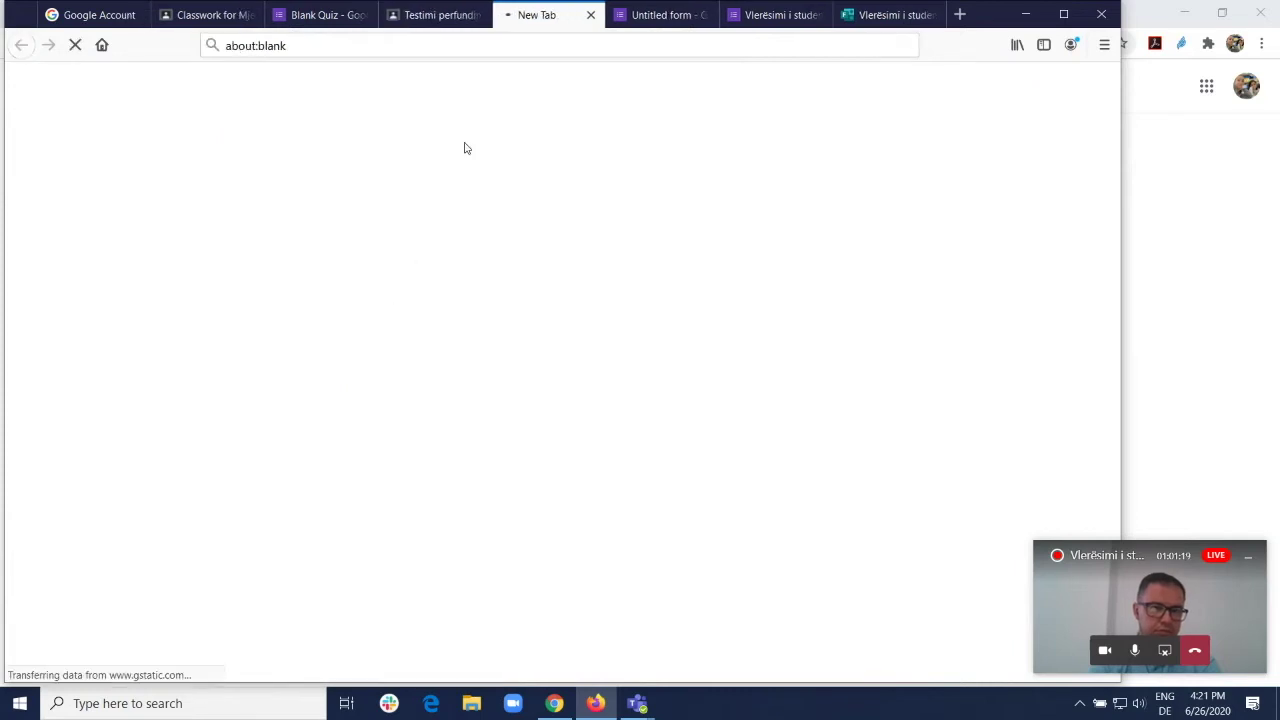
# Step: Review the Name, Surname and M1–M5 questions, then switch to the student's Chrome window
pyautogui.scroll(-3, 560, 403)
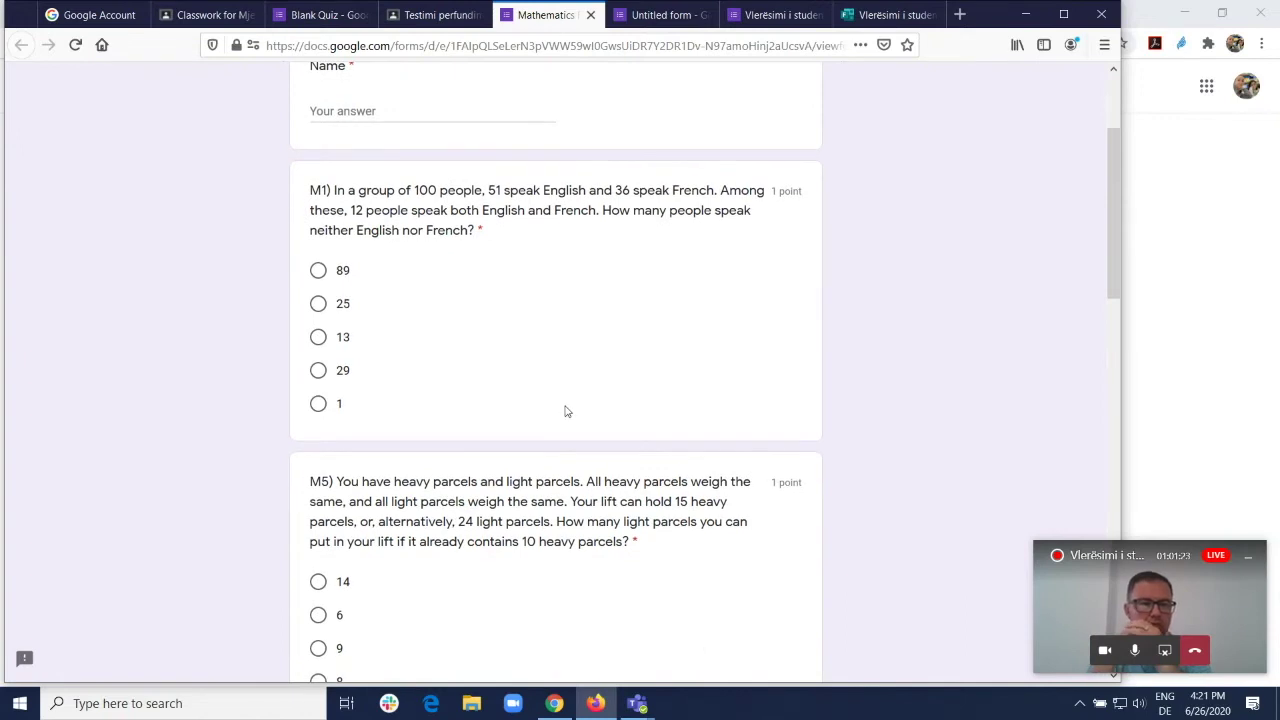
pyautogui.scroll(-10, 566, 411)
pyautogui.scroll(-2, 576, 443)
pyautogui.scroll(7, 580, 460)
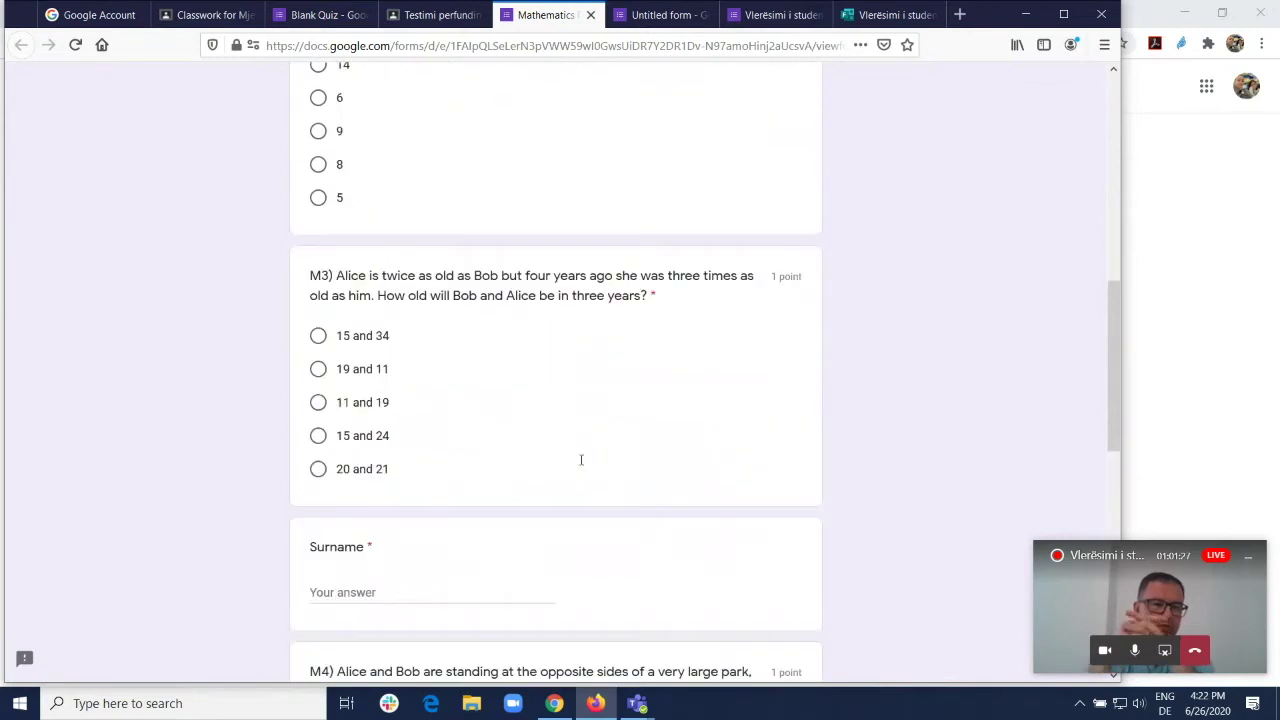
pyautogui.scroll(8, 580, 460)
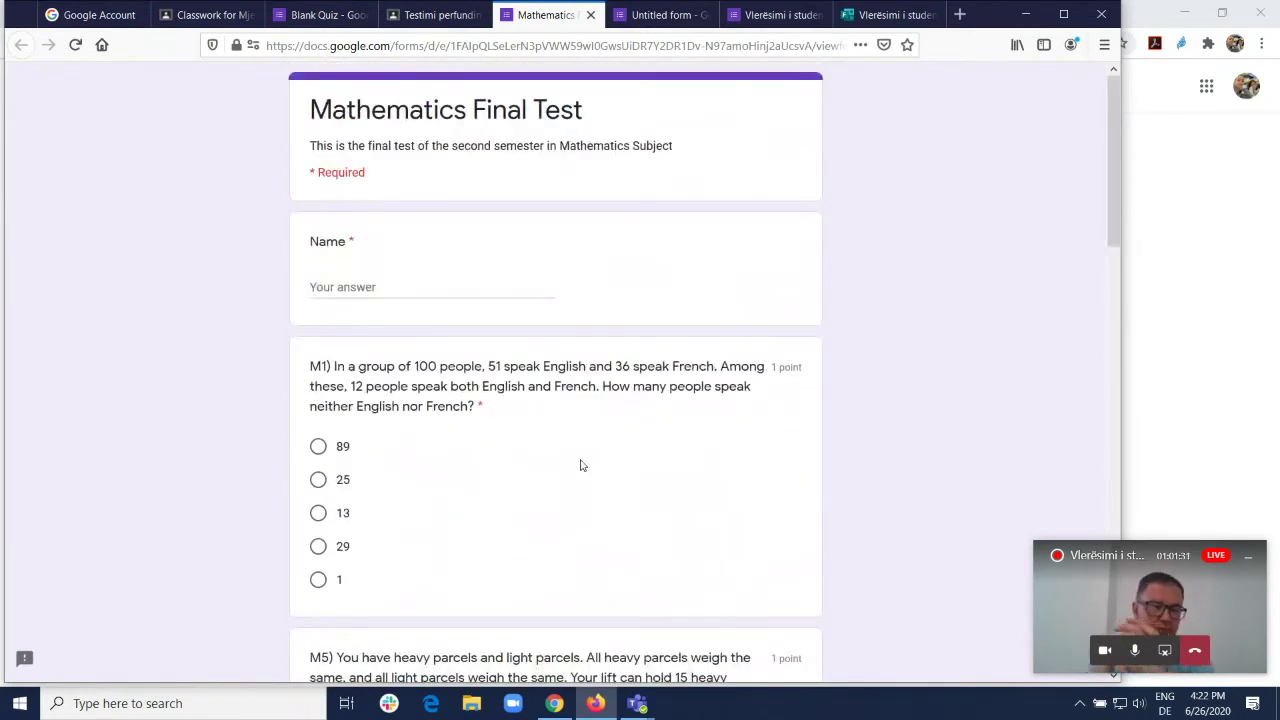
pyautogui.click(554, 703)
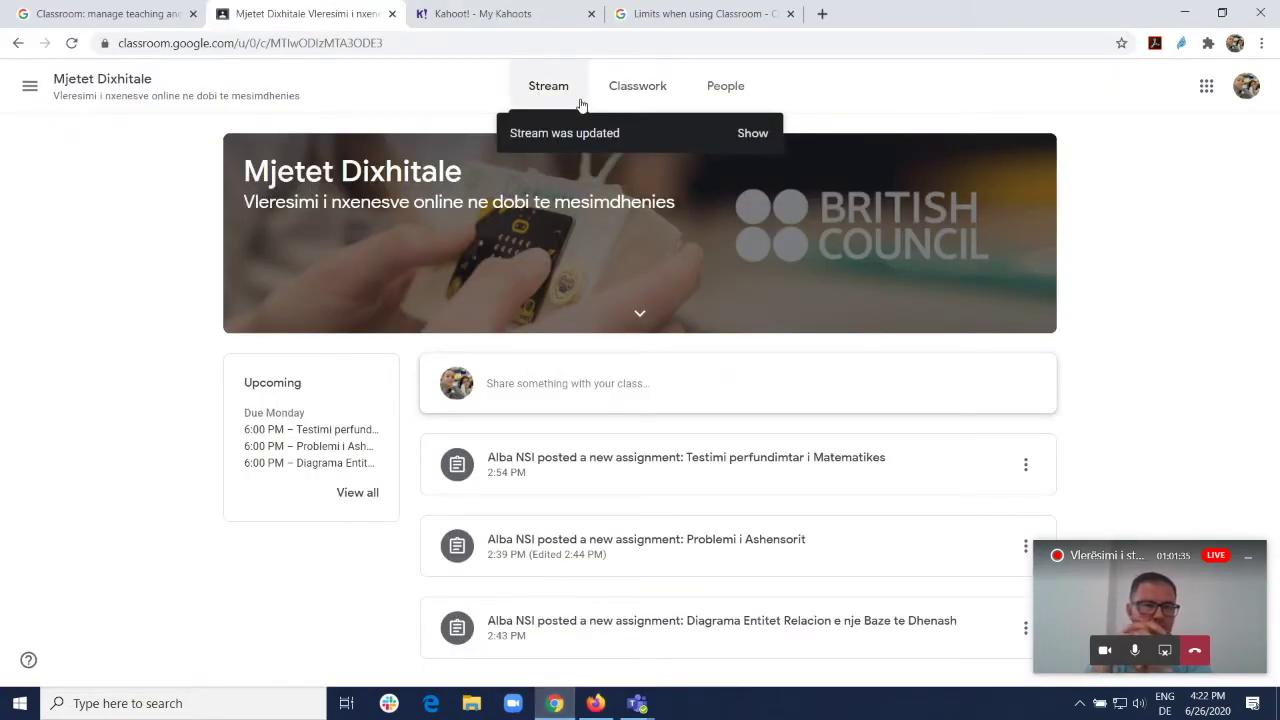
# Step: As the student, open the test and answer M3 (19 and 11), M5 (14), M2 (SOUTH-EAST), M4 (3 km)
pyautogui.click(689, 460)
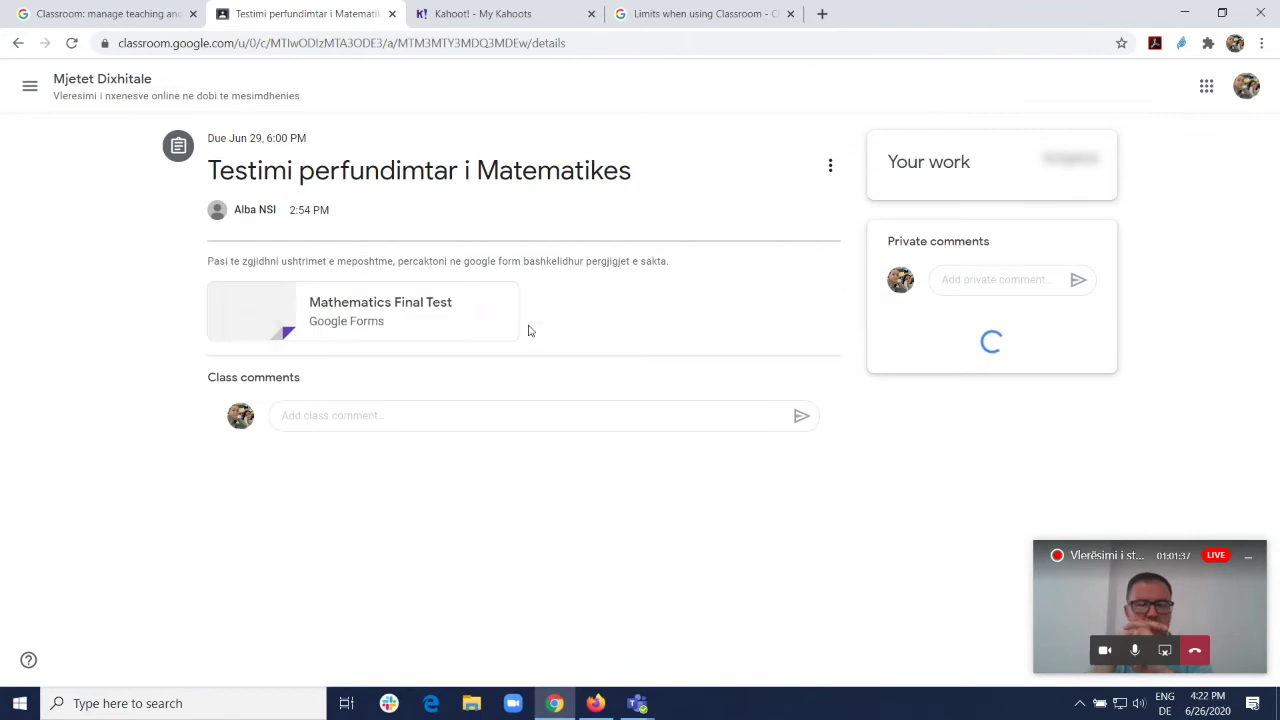
pyautogui.click(371, 307)
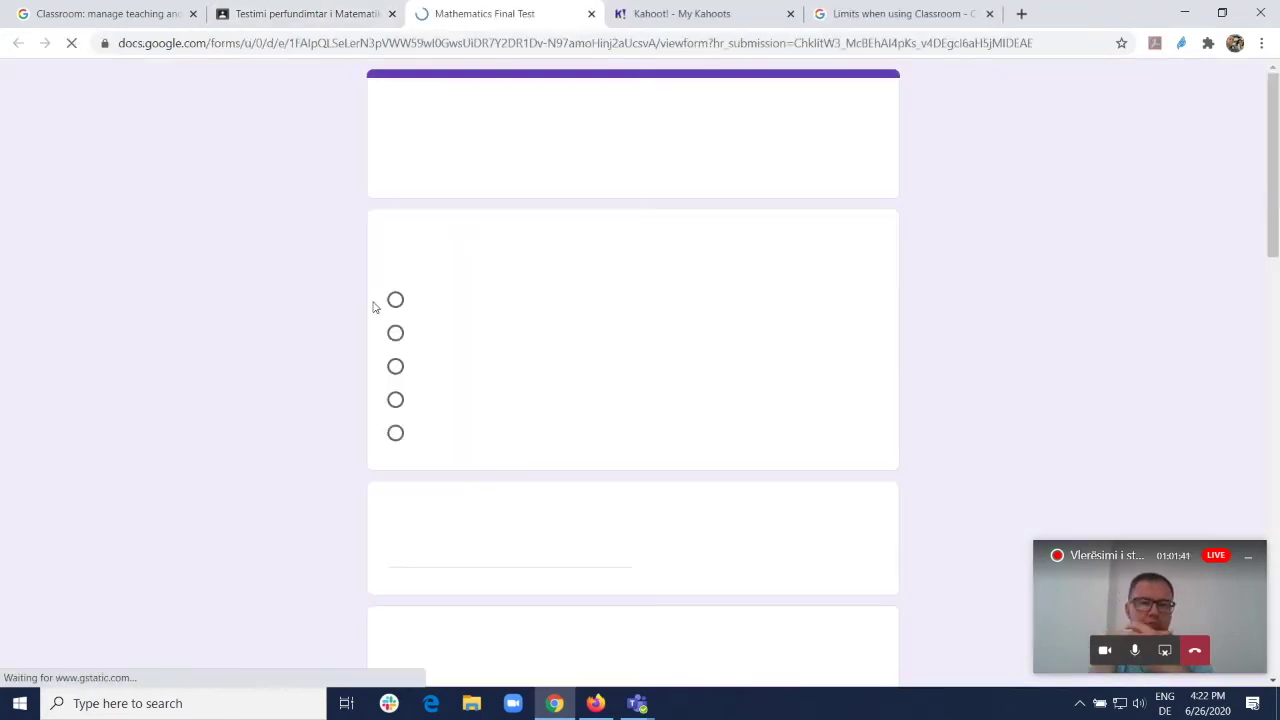
pyautogui.scroll(-2, 600, 323)
pyautogui.scroll(2, 569, 323)
pyautogui.click(395, 334)
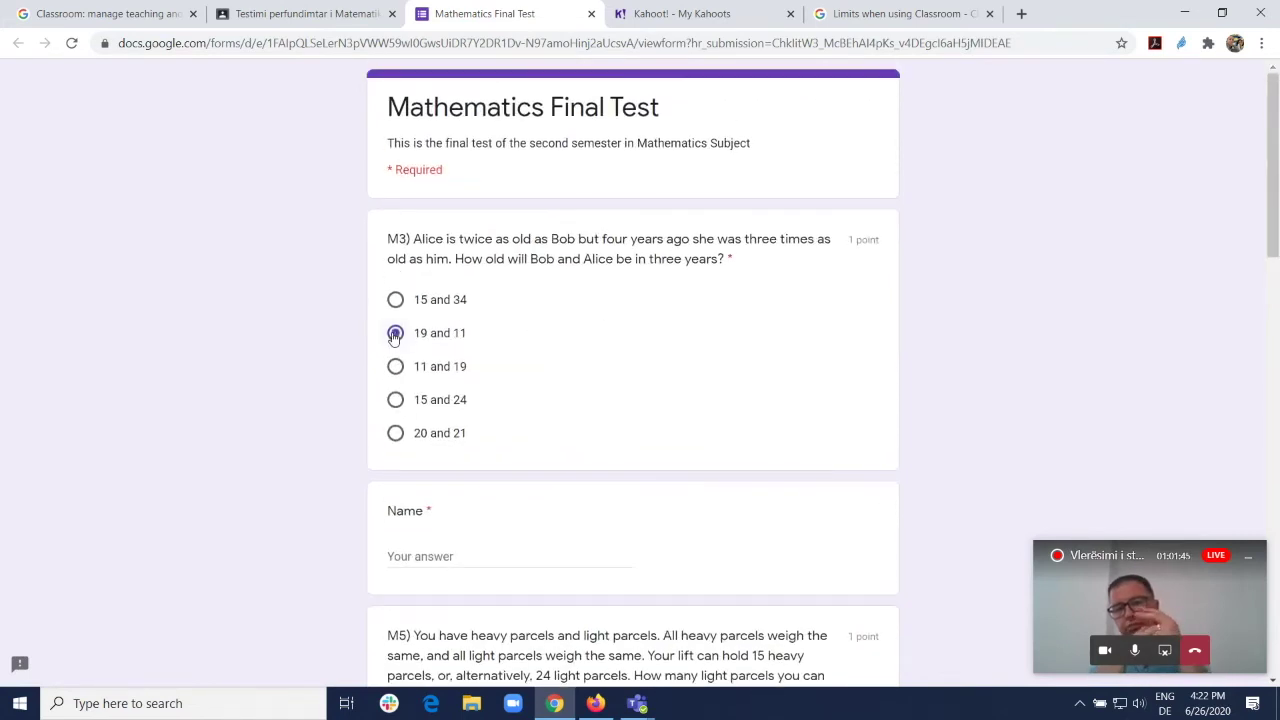
pyautogui.scroll(-2, 534, 523)
pyautogui.click(396, 488)
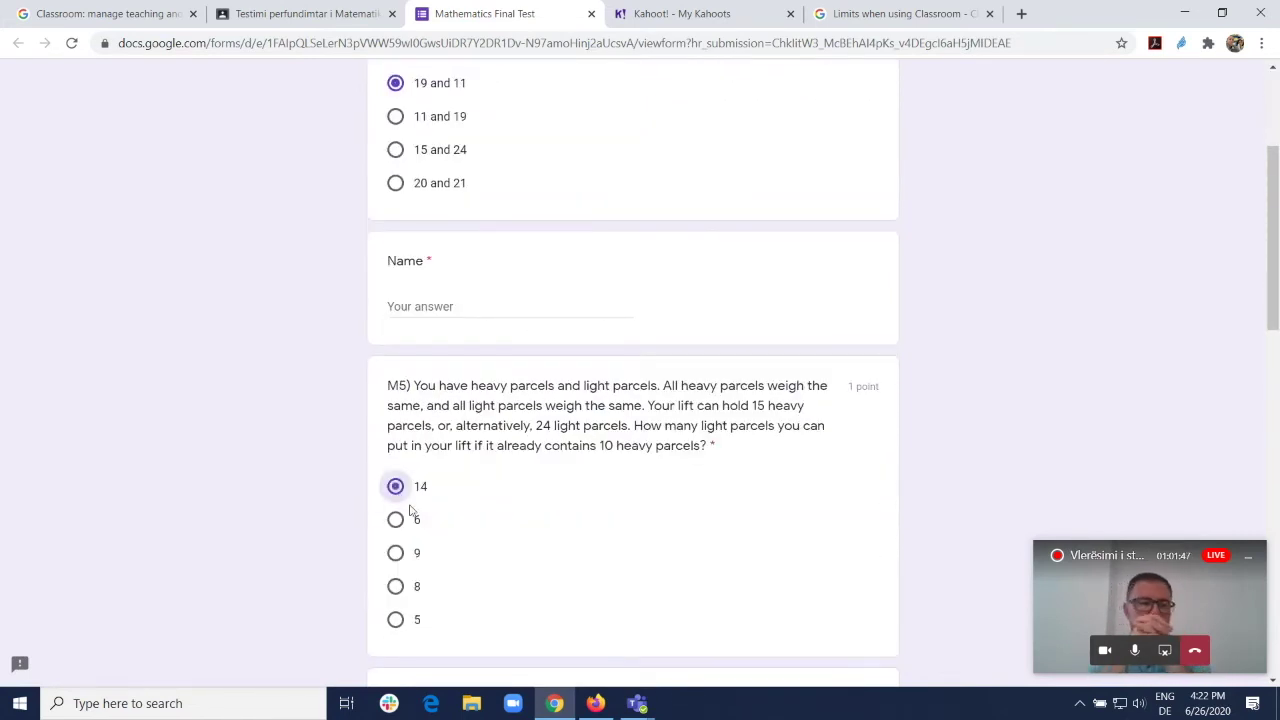
pyautogui.scroll(-3, 402, 505)
pyautogui.click(398, 441)
pyautogui.scroll(-4, 425, 483)
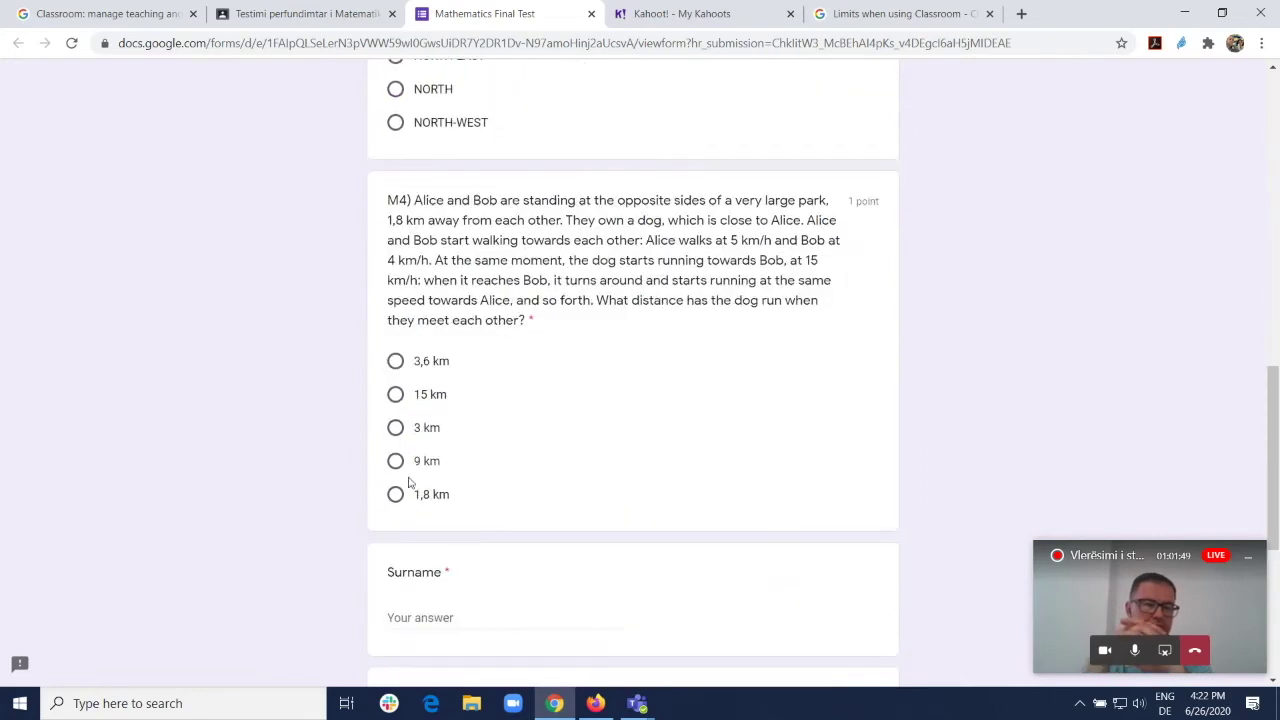
pyautogui.click(399, 432)
pyautogui.scroll(8, 425, 423)
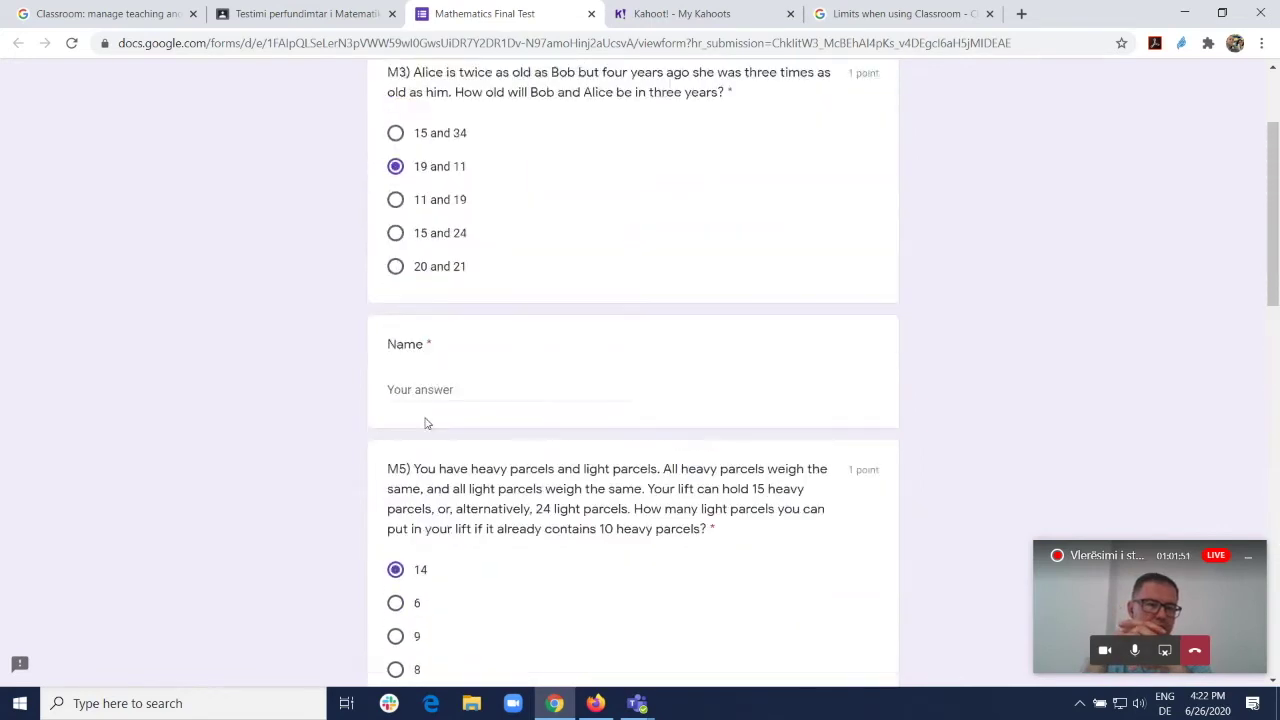
# Step: Enter the student's first name and surname and answer M1 with 13
pyautogui.click(441, 388)
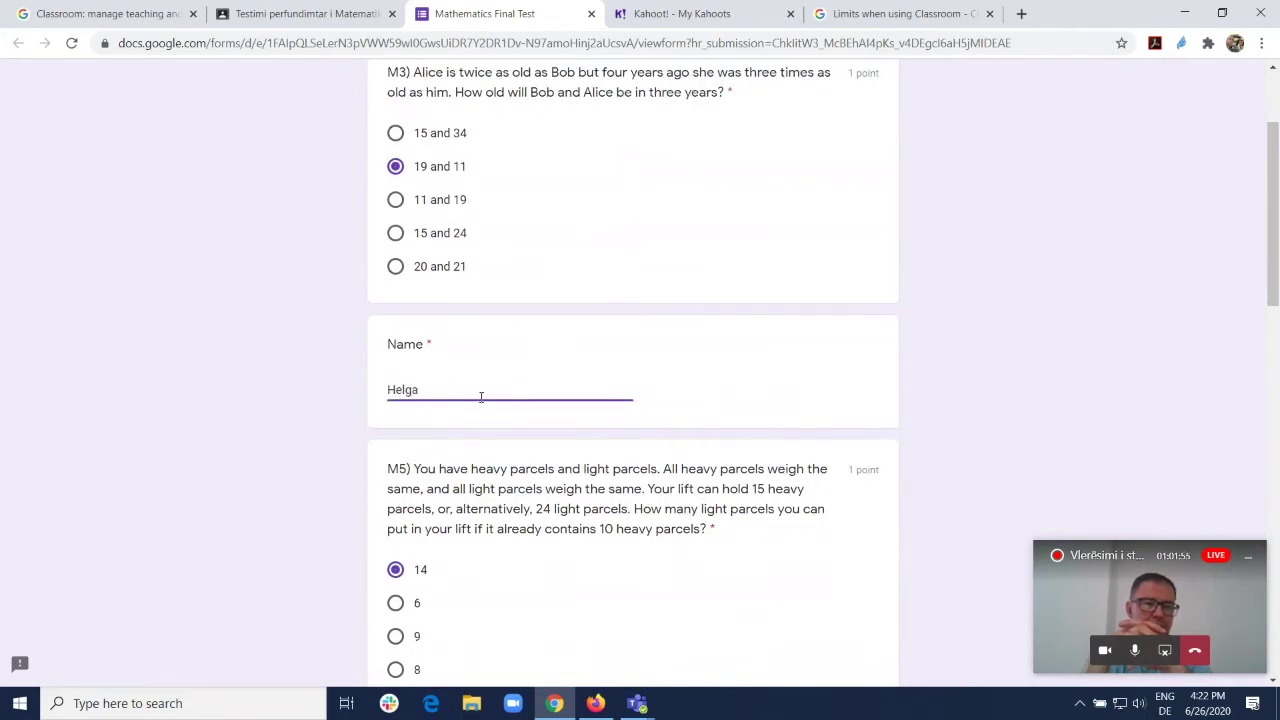
pyautogui.scroll(-14, 483, 405)
pyautogui.click(428, 284)
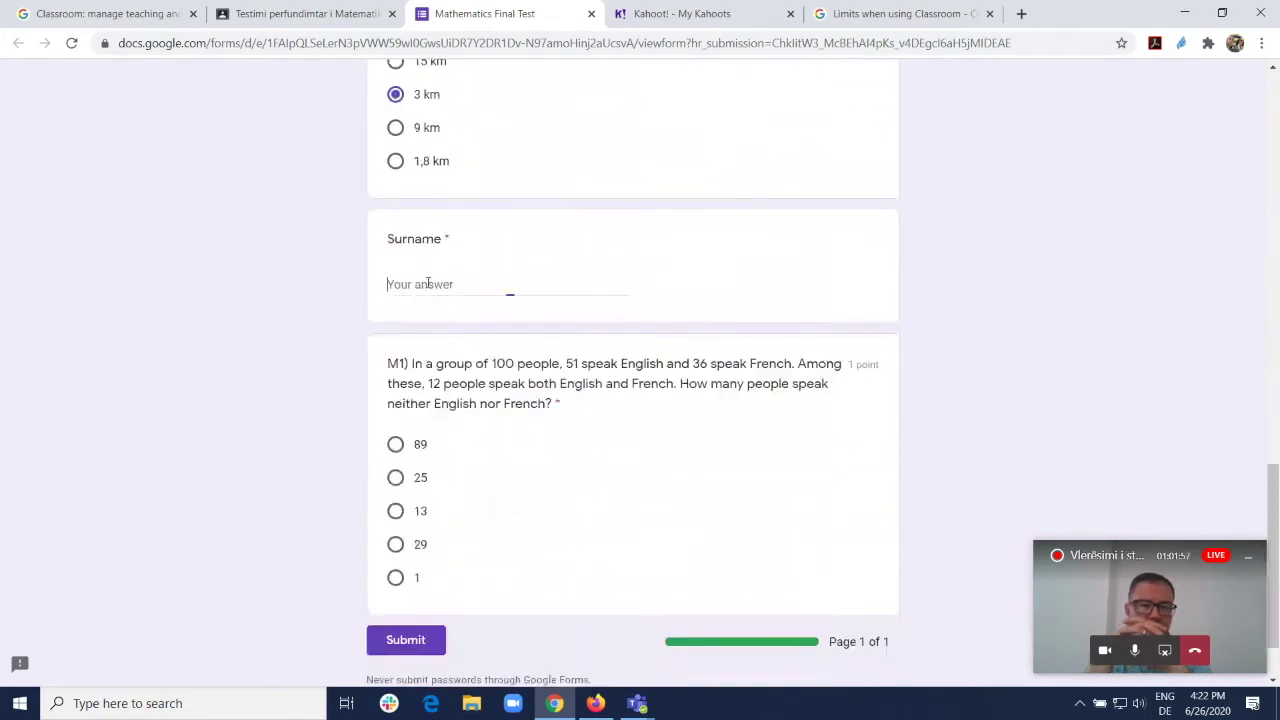
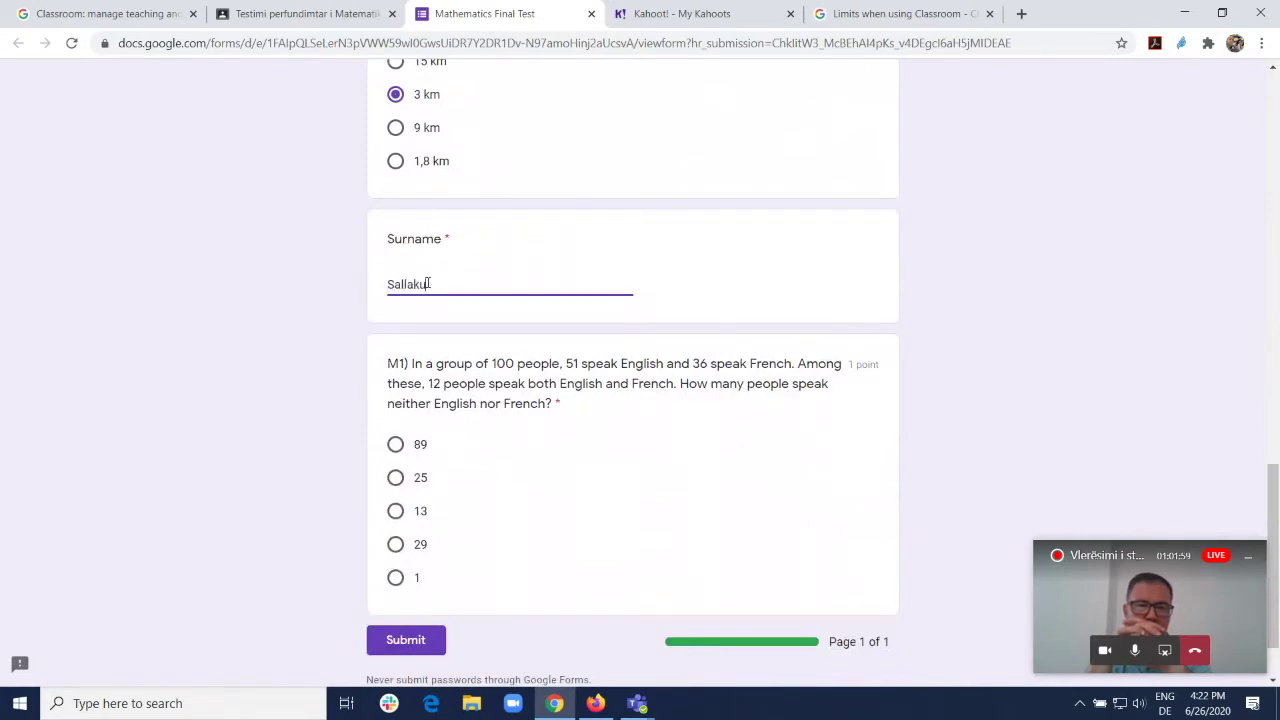
pyautogui.doubleClick(428, 284)
pyautogui.click(396, 511)
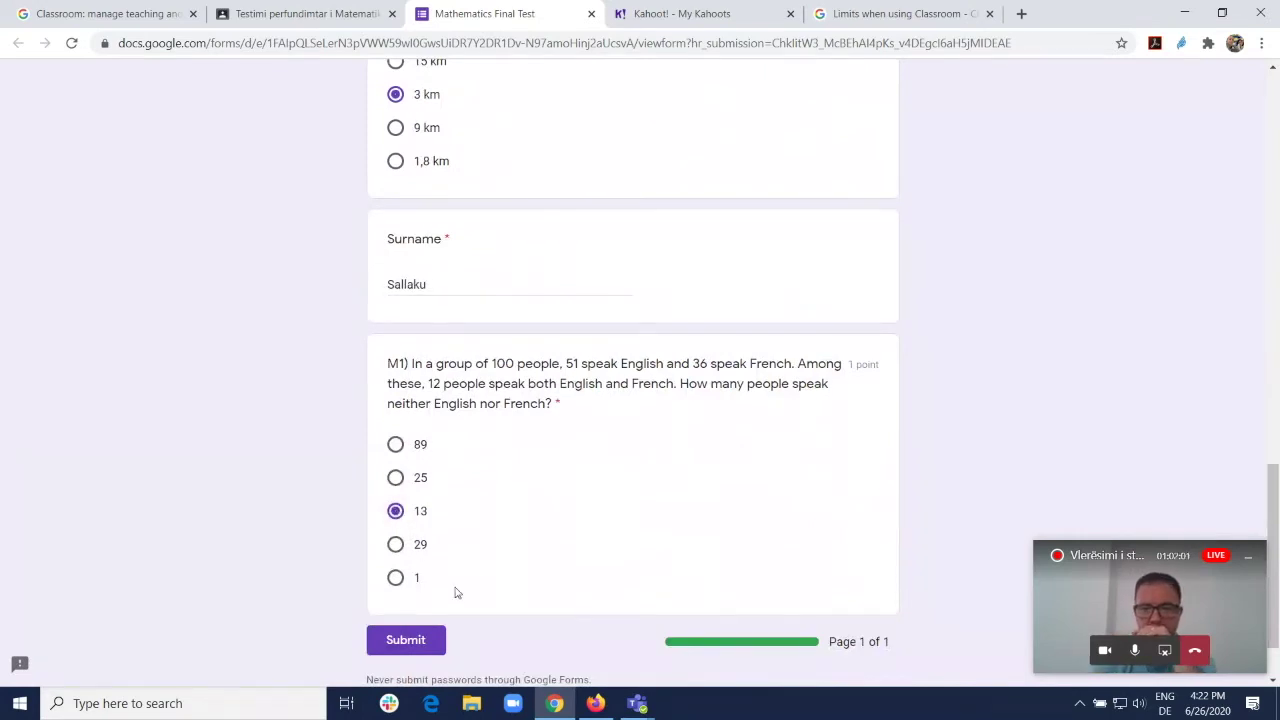
pyautogui.scroll(5, 495, 545)
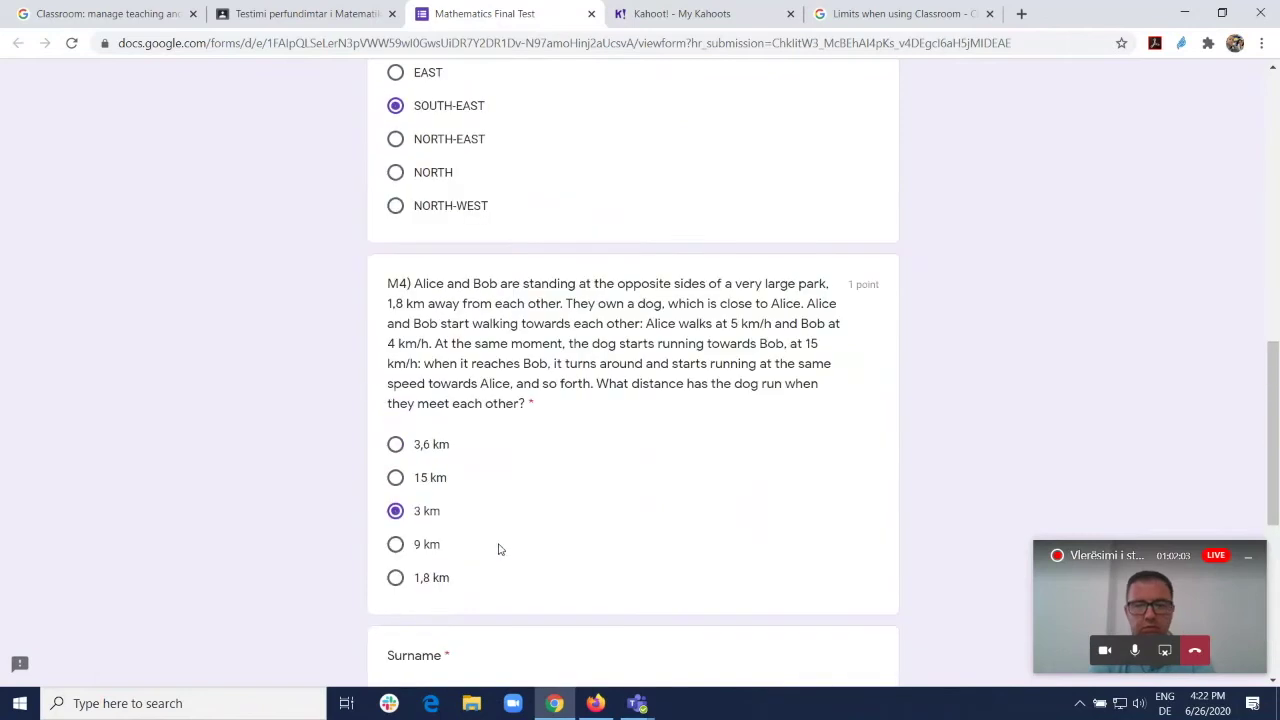
pyautogui.scroll(6, 492, 540)
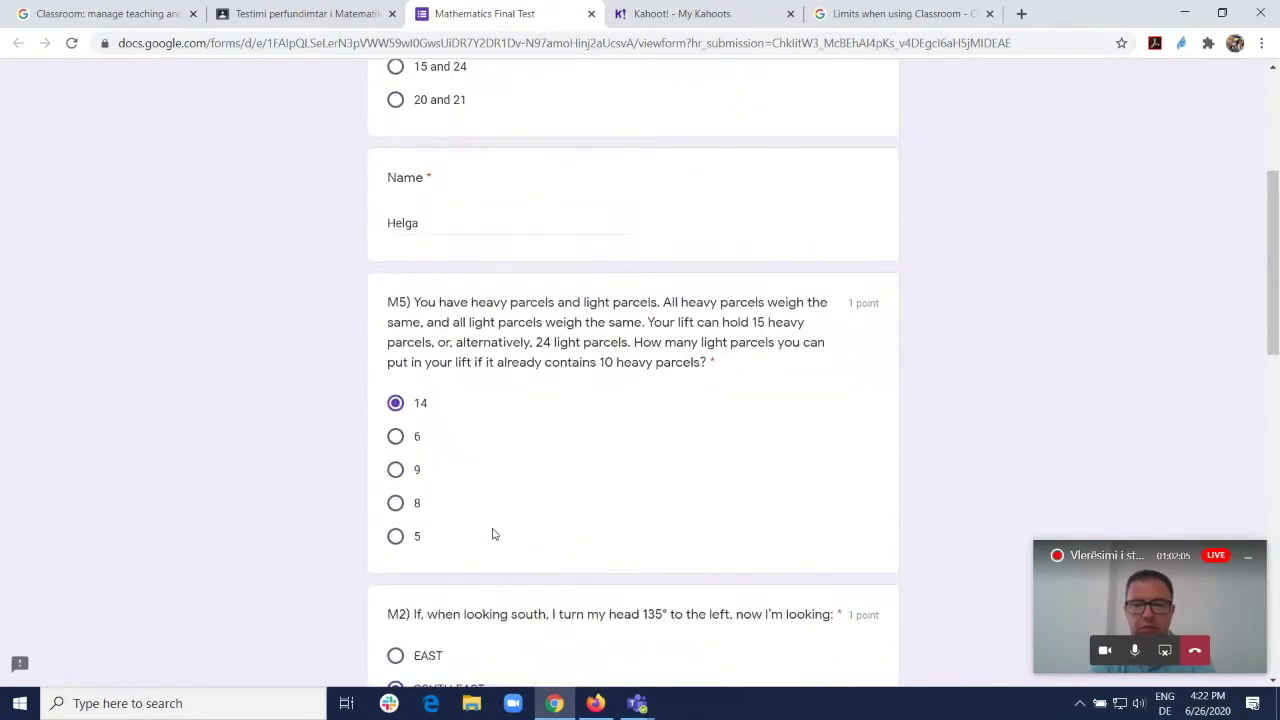
pyautogui.scroll(-10, 492, 533)
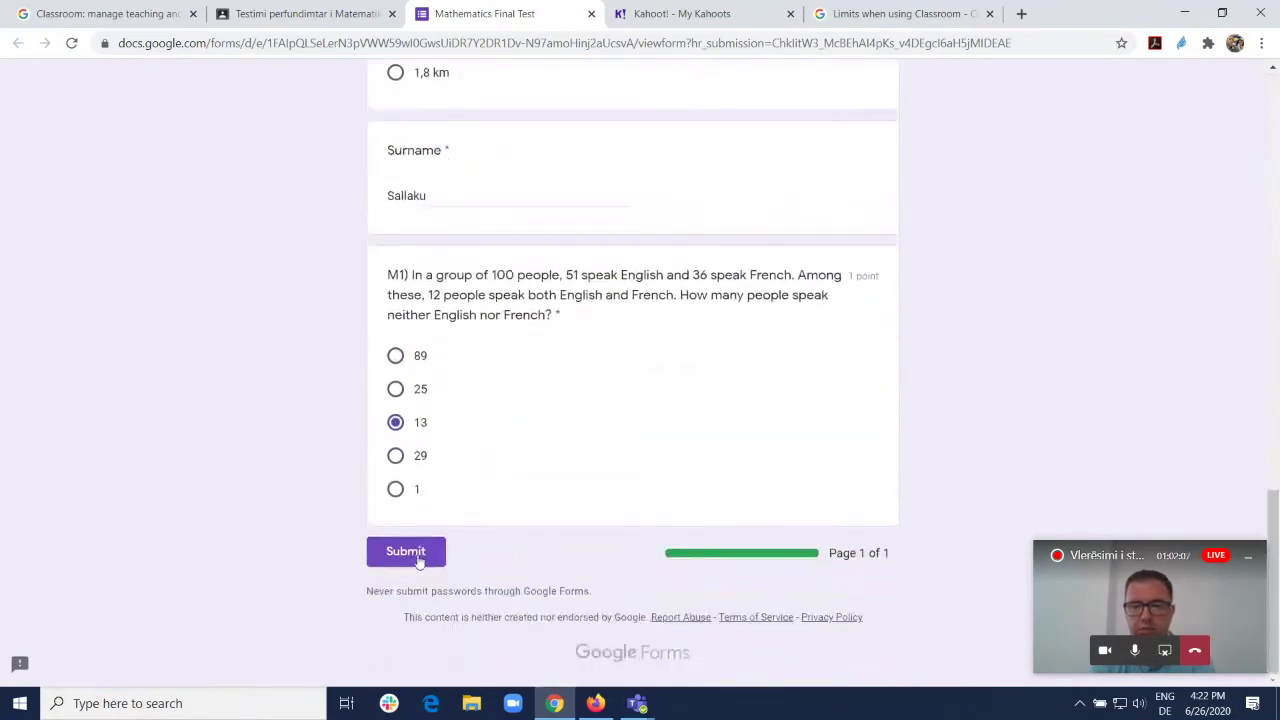
# Step: Submit the test, review the 1/5 graded results, then return to the other browser window
pyautogui.click(408, 555)
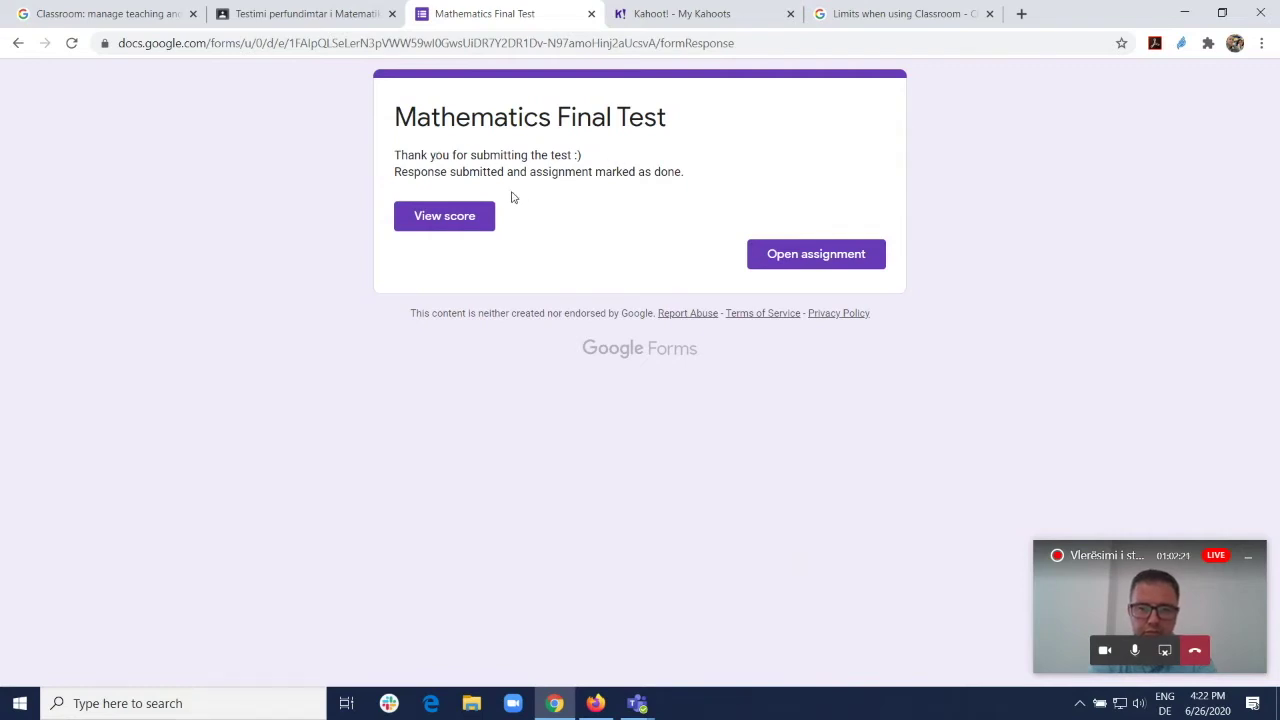
pyautogui.click(446, 222)
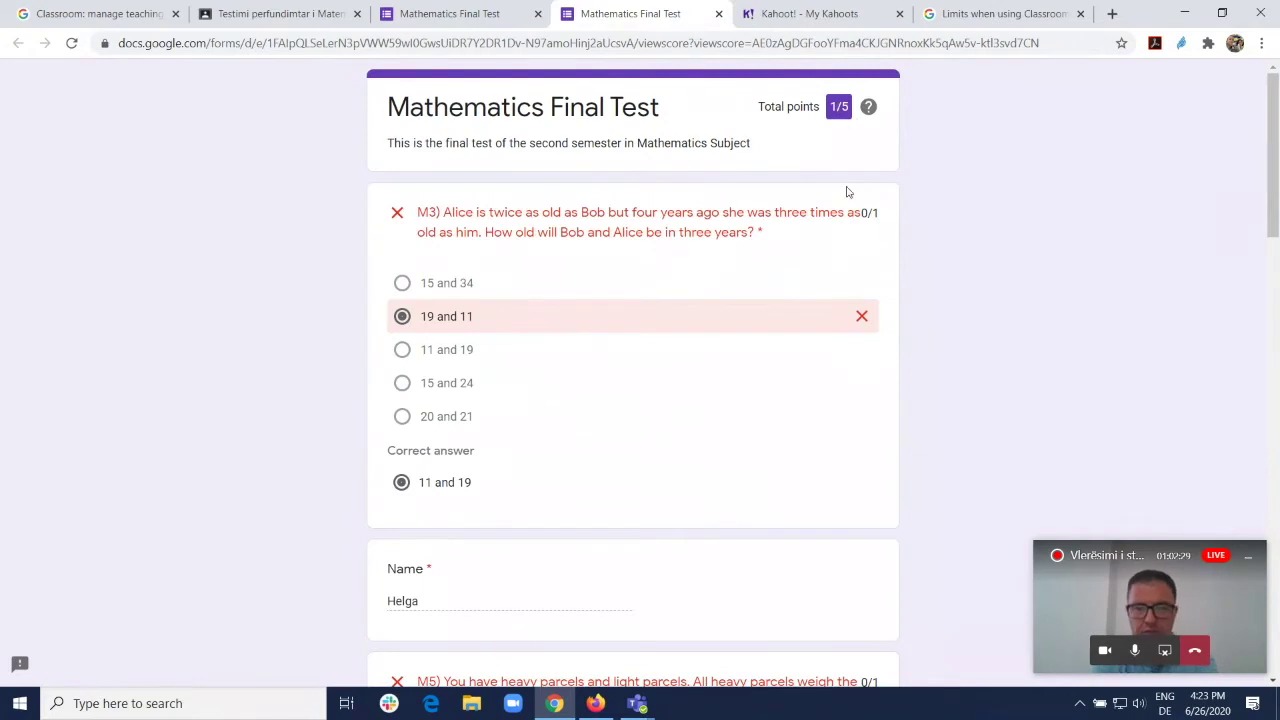
pyautogui.scroll(-6, 849, 215)
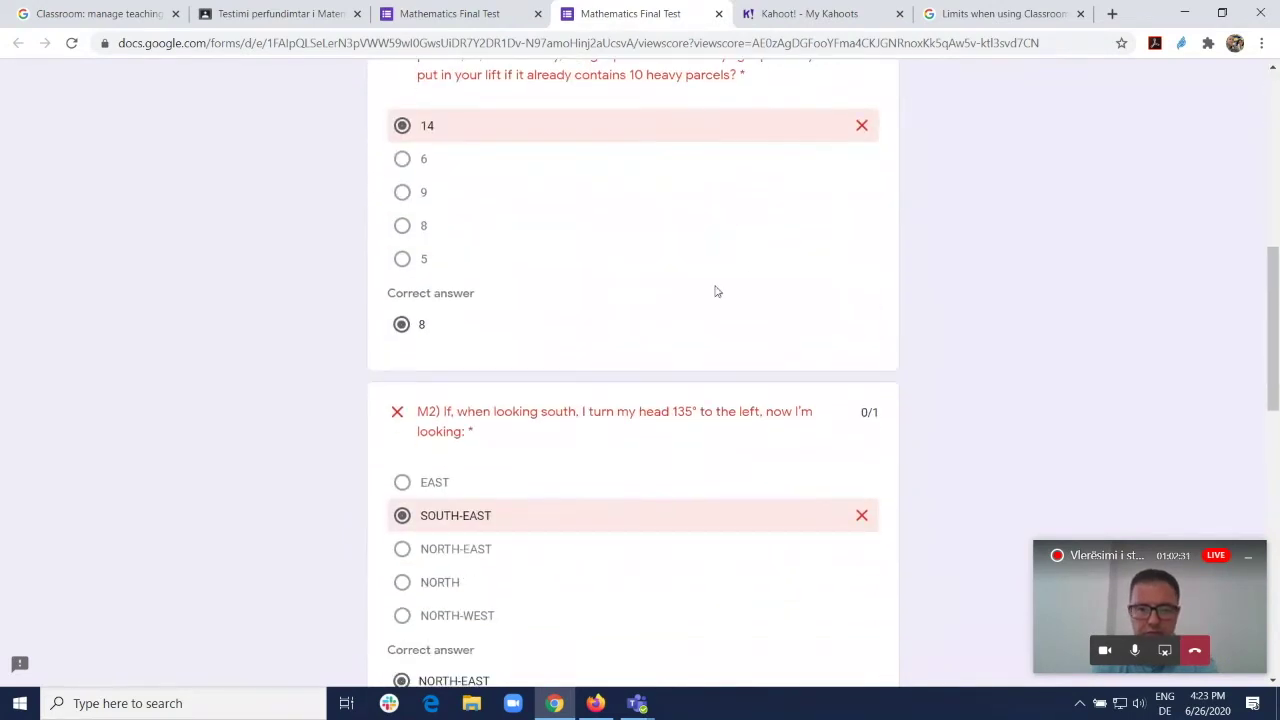
pyautogui.scroll(6, 591, 320)
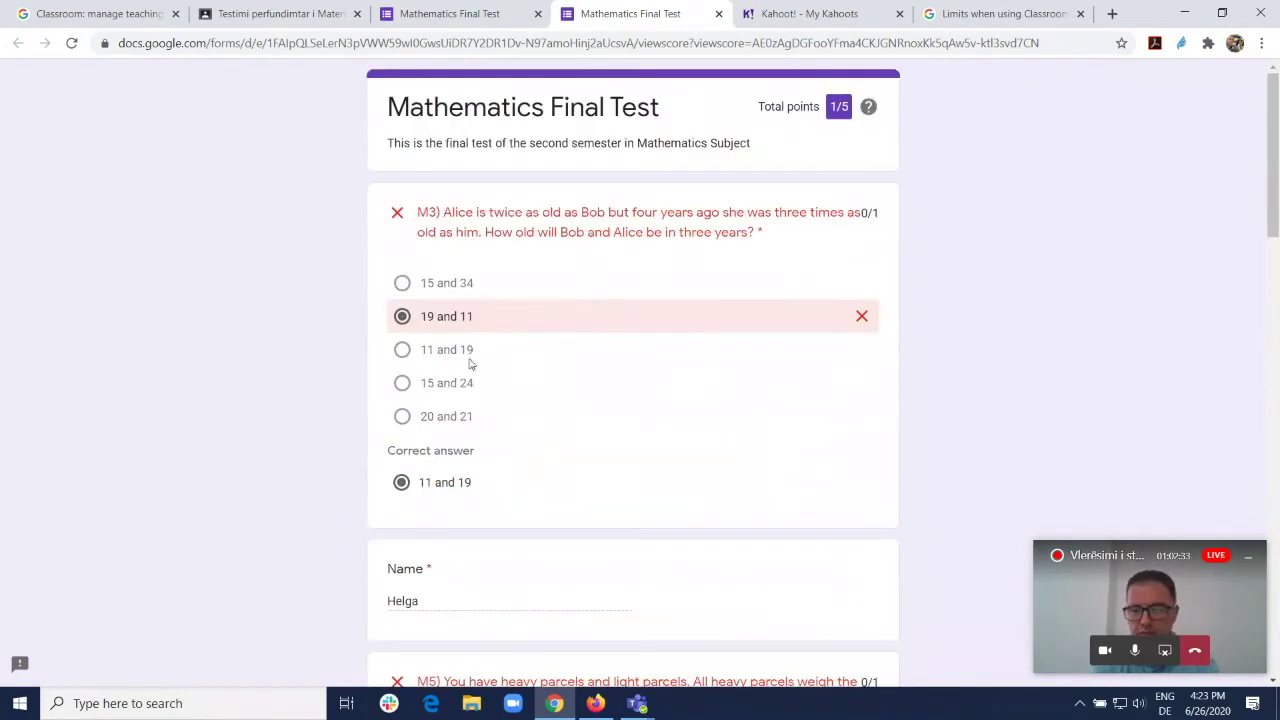
pyautogui.scroll(-3, 522, 336)
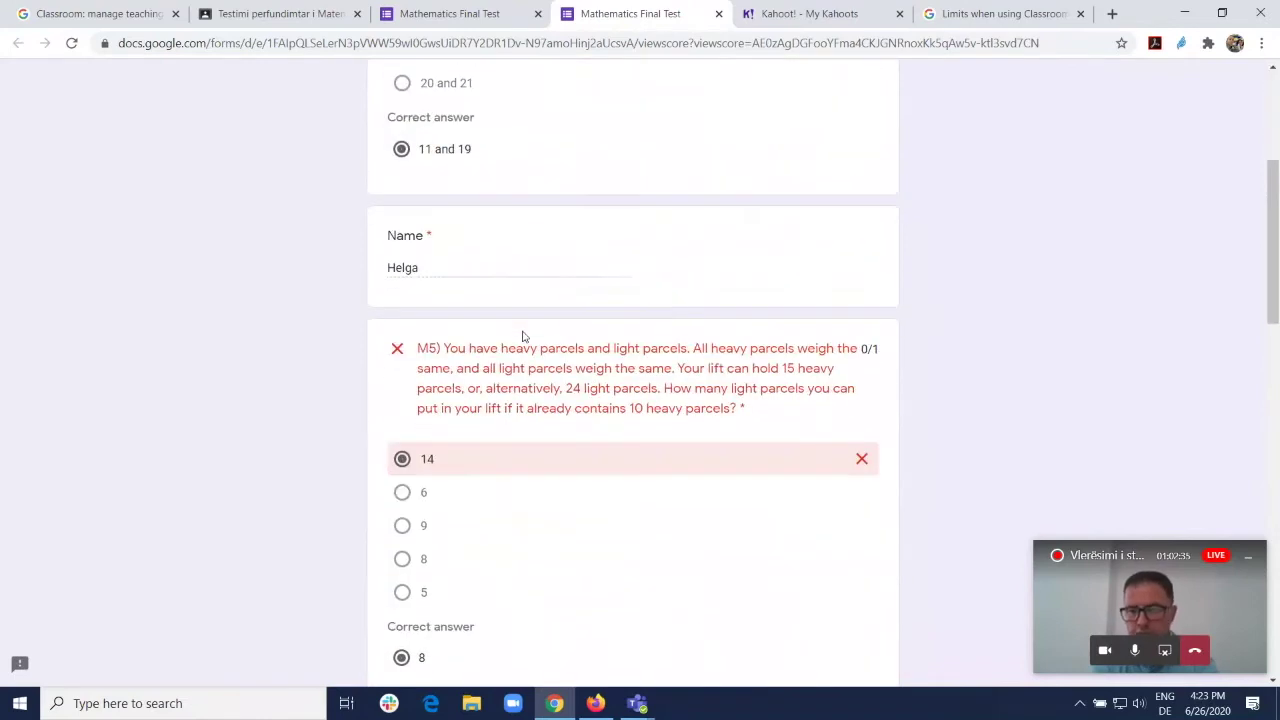
pyautogui.scroll(-2, 491, 180)
pyautogui.scroll(-7, 446, 414)
pyautogui.scroll(-4, 447, 410)
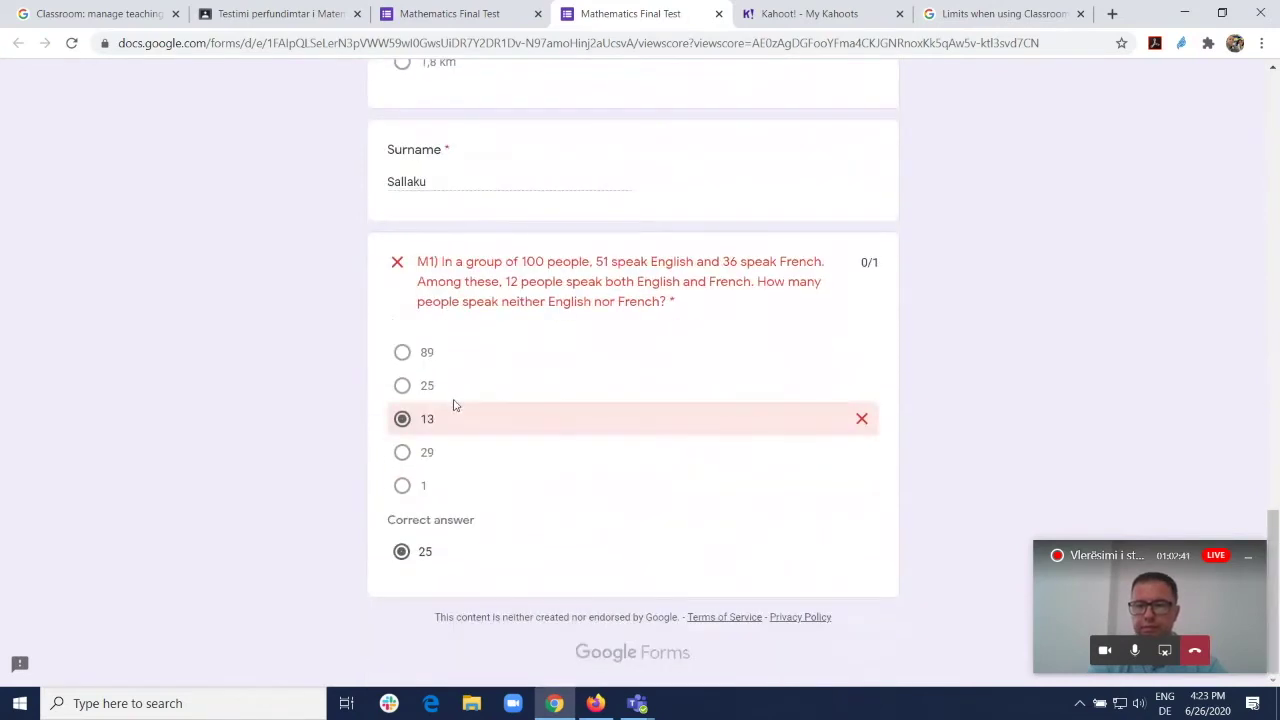
pyautogui.scroll(11, 455, 405)
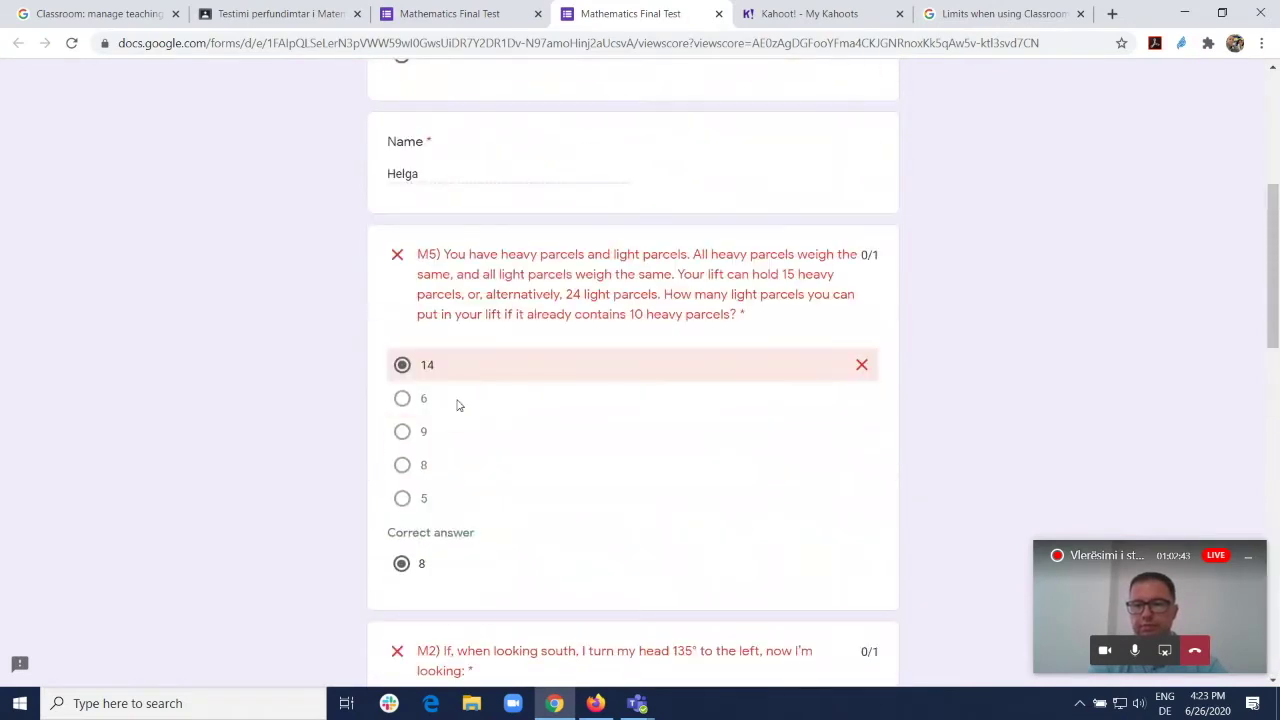
pyautogui.scroll(5, 623, 197)
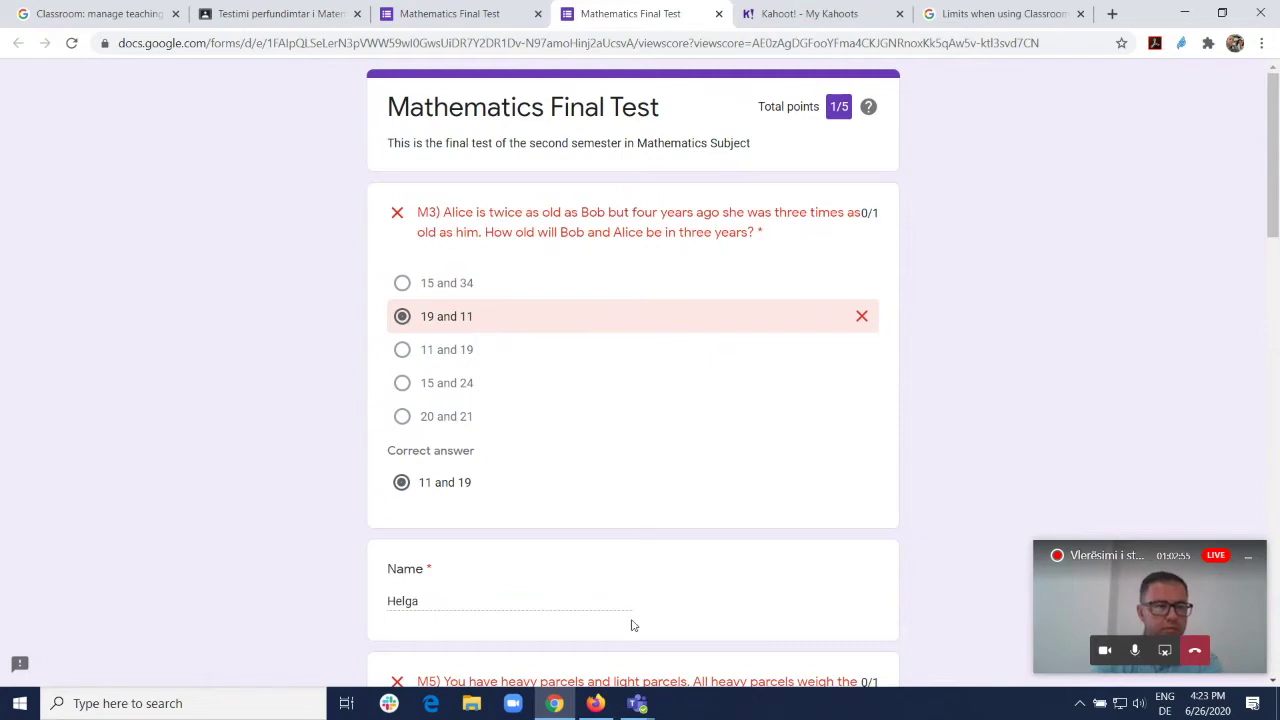
pyautogui.click(596, 703)
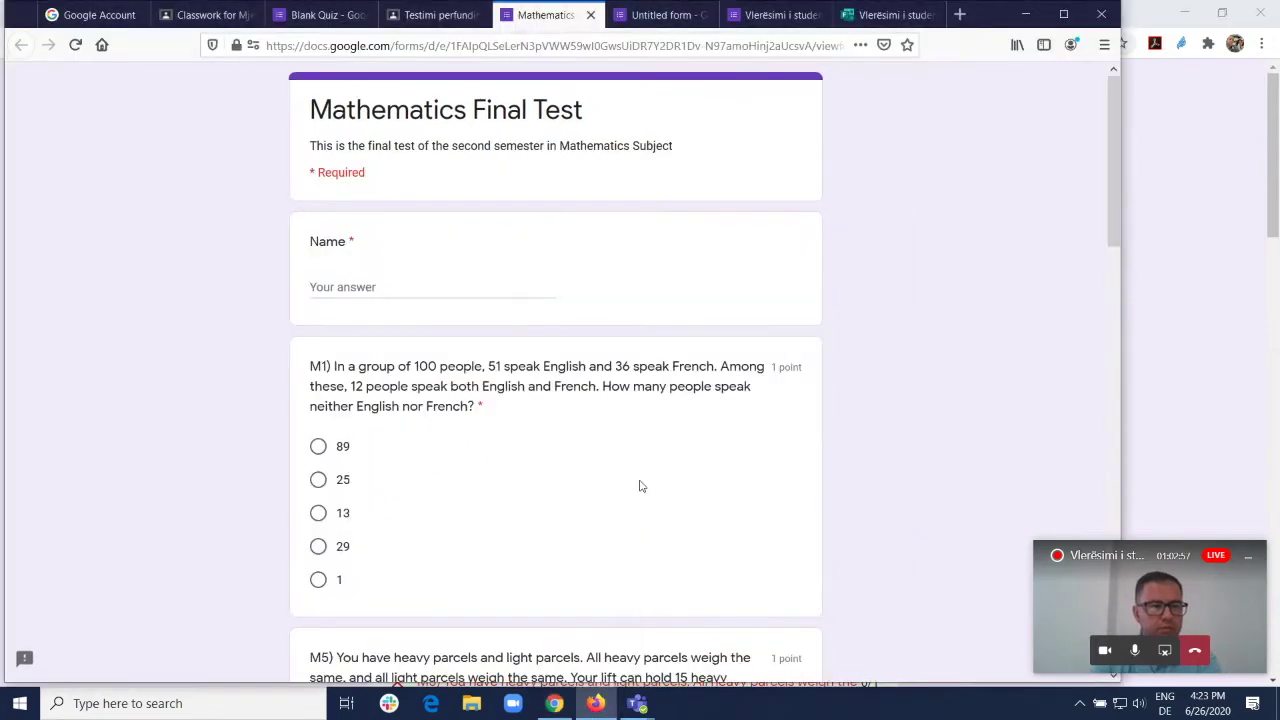
# Step: Show the assignment's Student work in Classroom and open its attached Mathematics Final Test
pyautogui.scroll(-20, 986, 290)
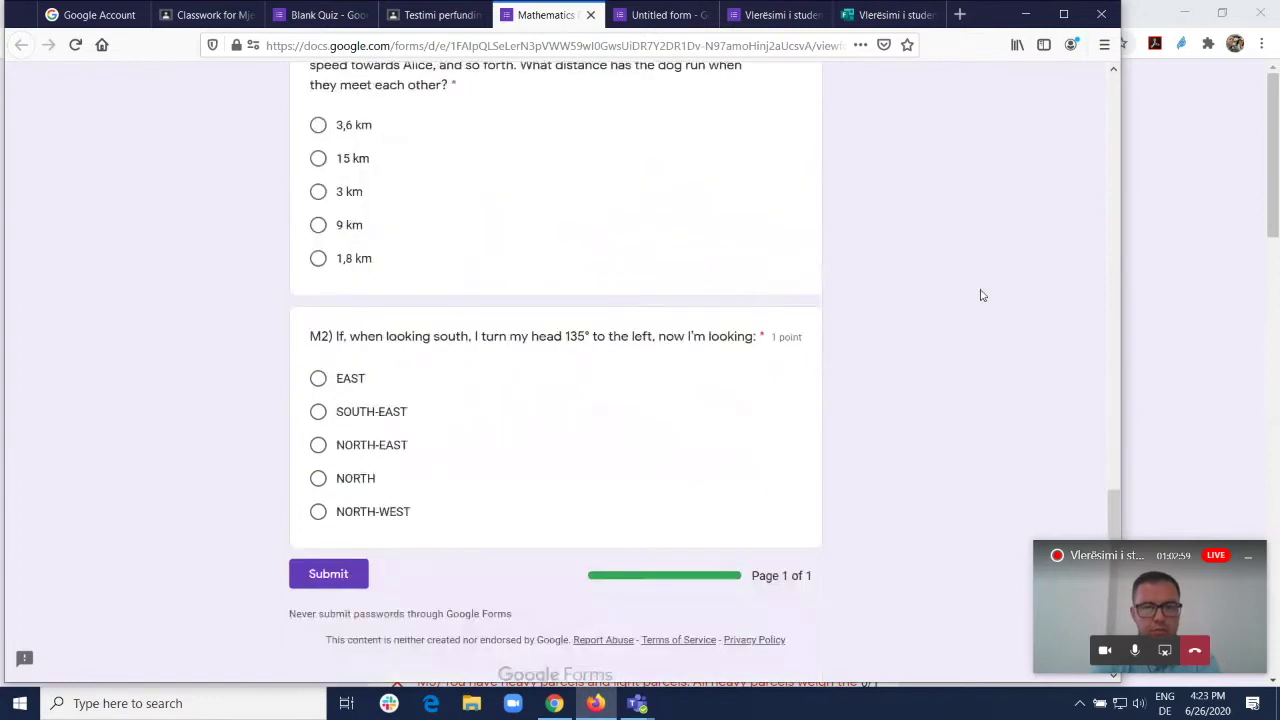
pyautogui.scroll(8, 977, 326)
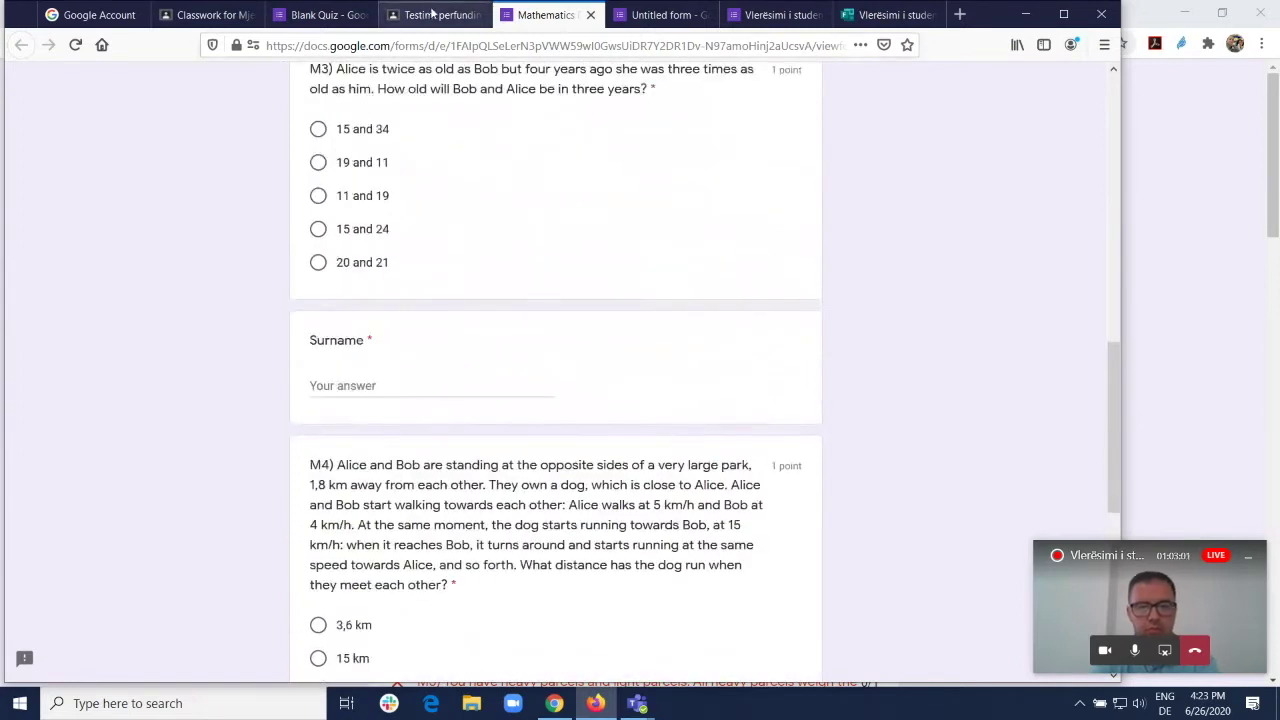
pyautogui.click(433, 14)
pyautogui.click(587, 100)
pyautogui.click(562, 322)
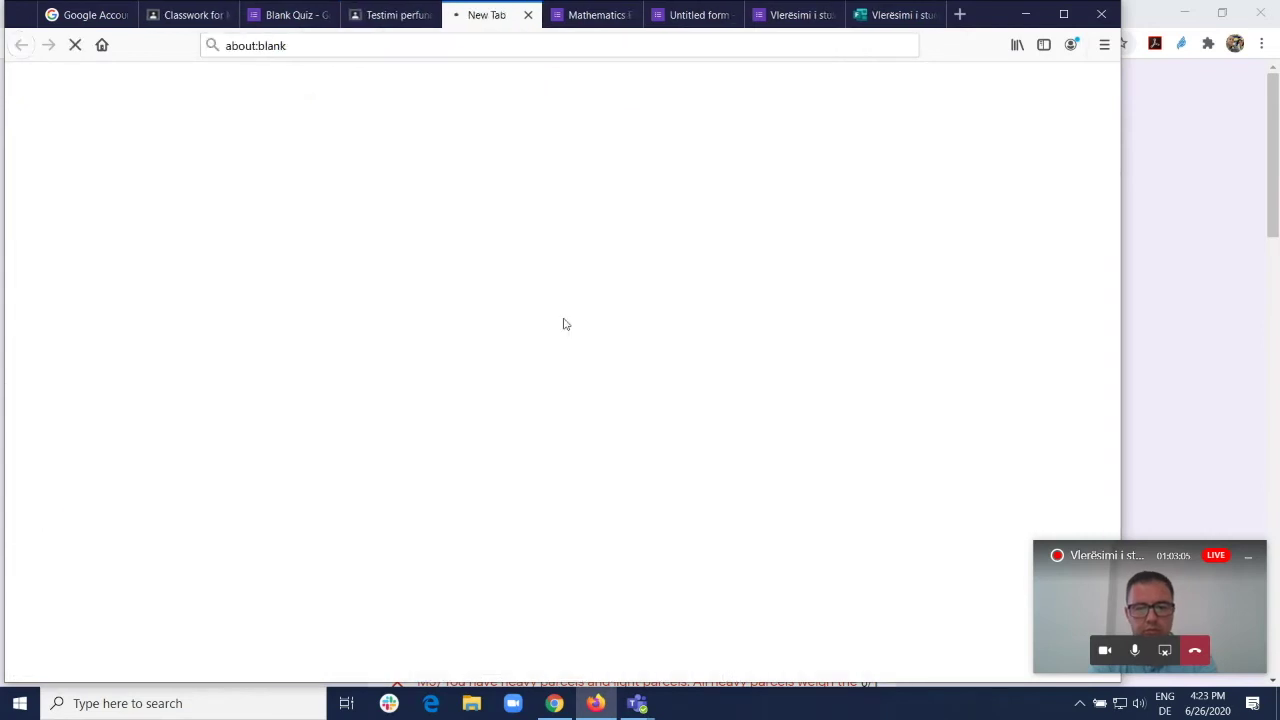
pyautogui.scroll(-3, 557, 320)
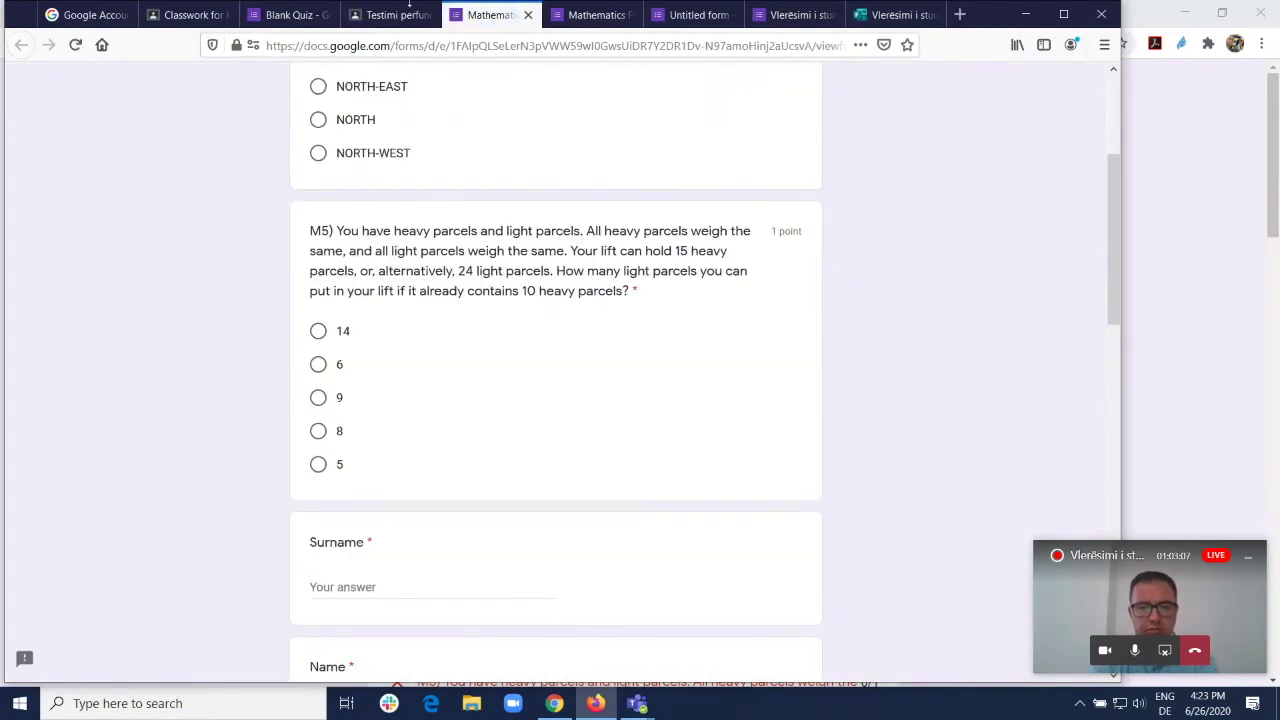
pyautogui.click(390, 14)
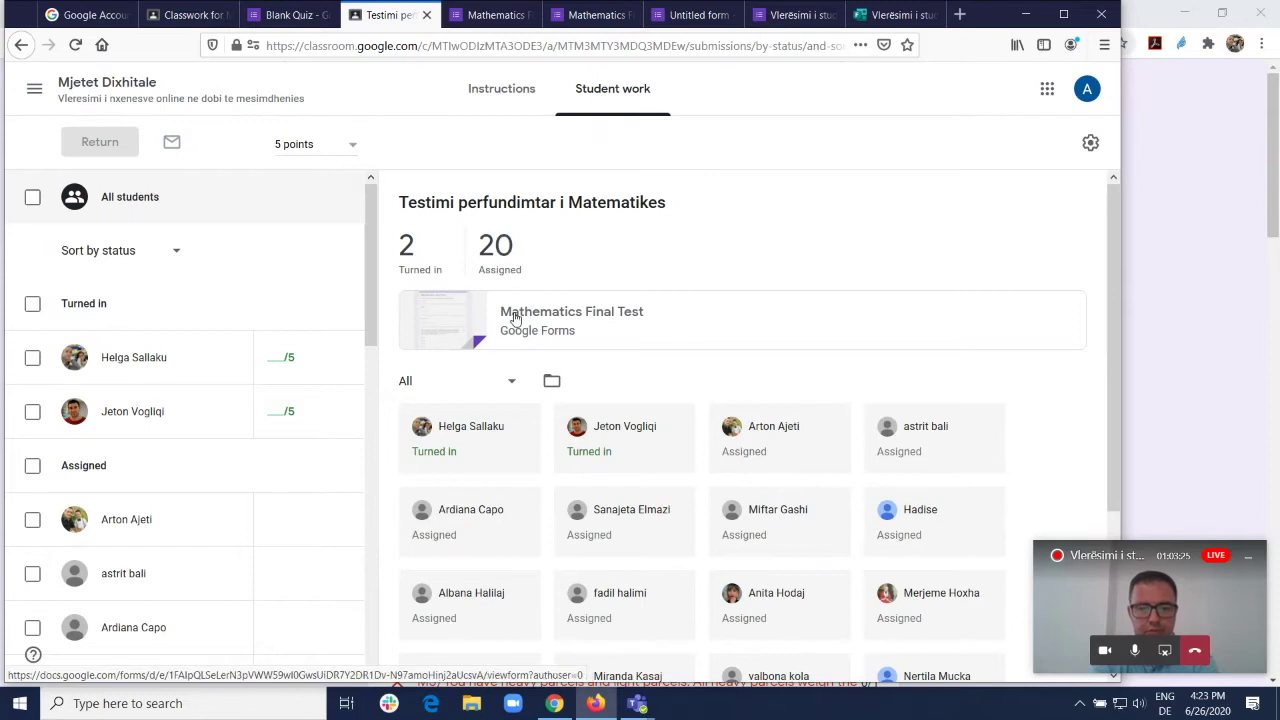
# Step: Close the duplicate Mathematics Final Test and Untitled form tabs, returning to Classroom
pyautogui.click(476, 8)
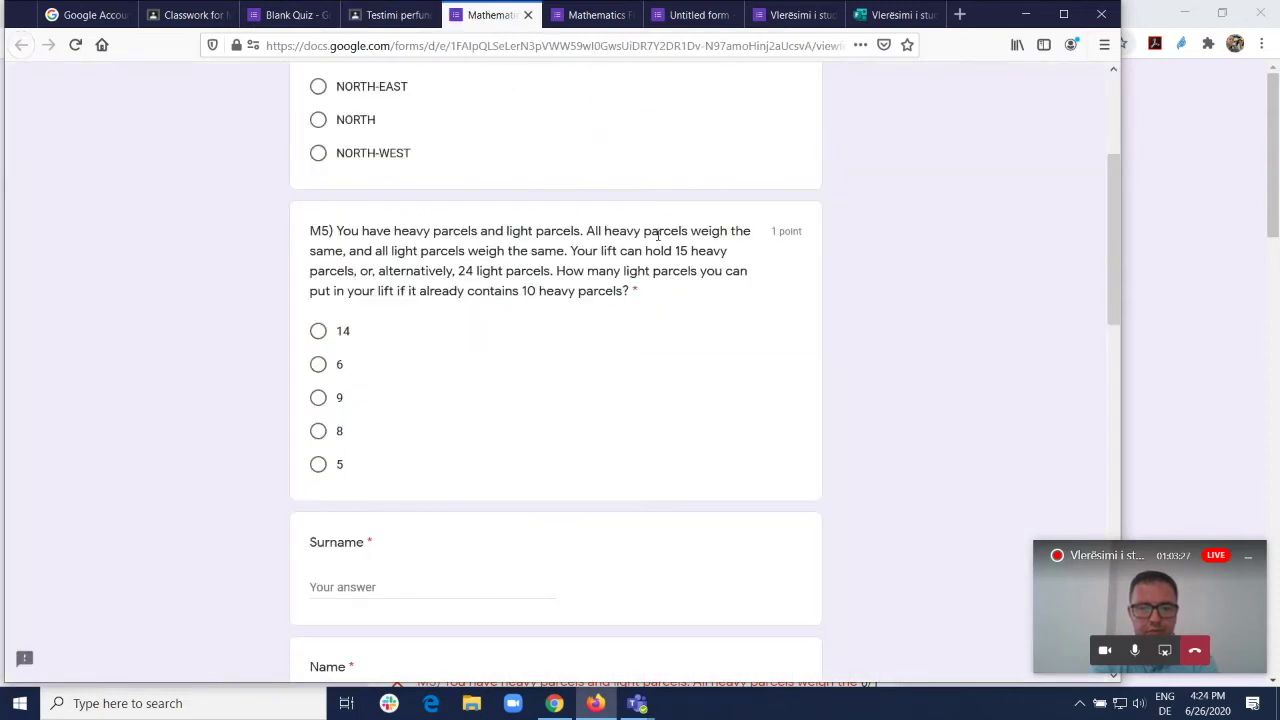
pyautogui.scroll(-10, 665, 240)
pyautogui.click(596, 18)
pyautogui.scroll(5, 634, 203)
pyautogui.click(628, 14)
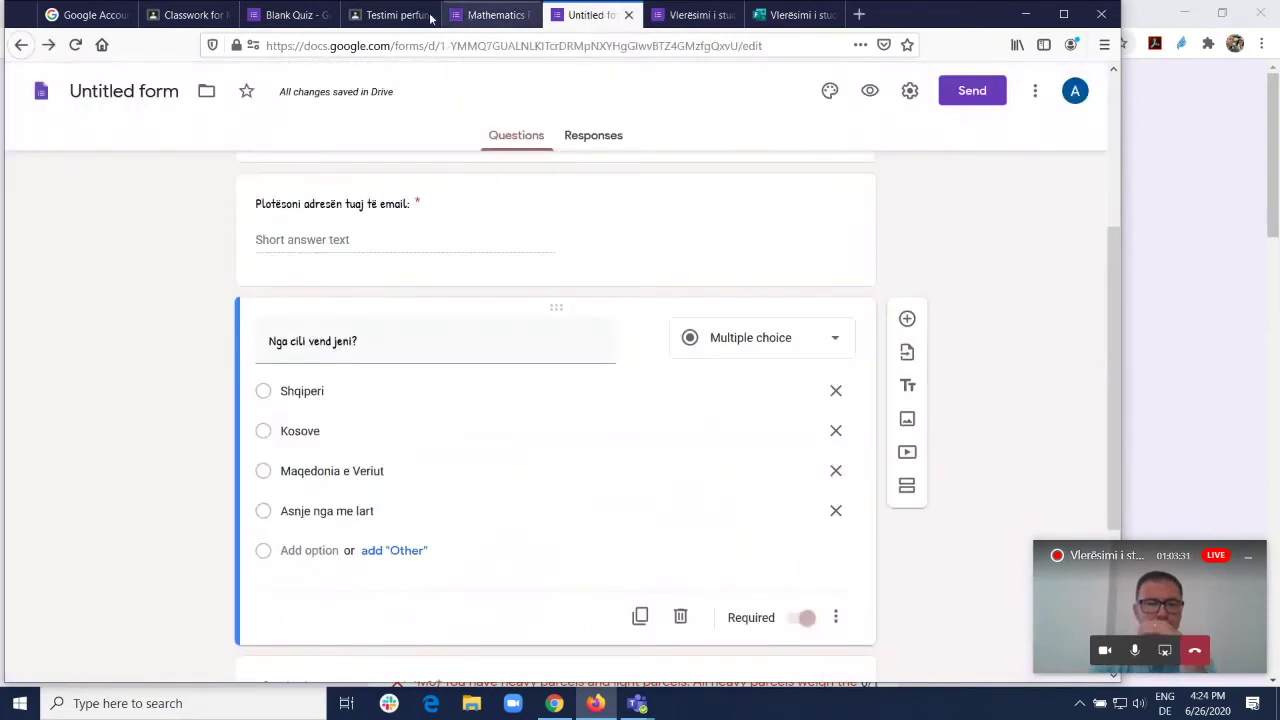
pyautogui.scroll(3, 731, 351)
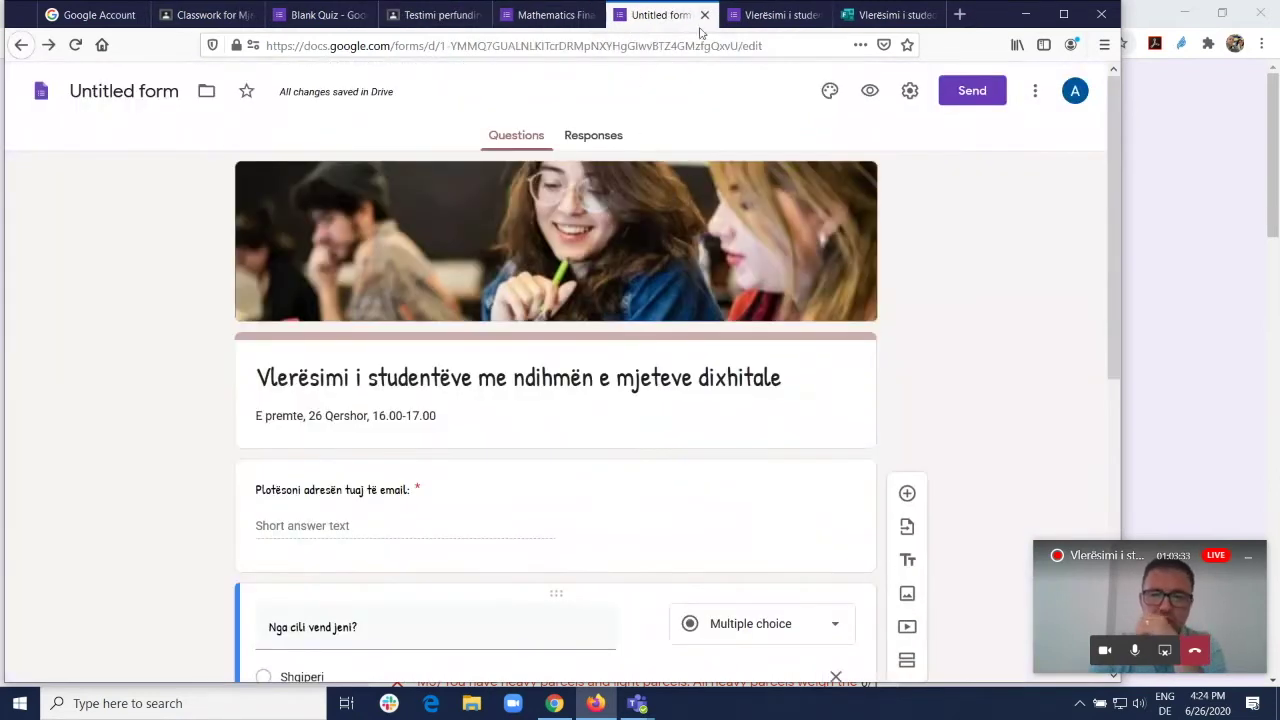
pyautogui.click(704, 14)
pyautogui.click(443, 14)
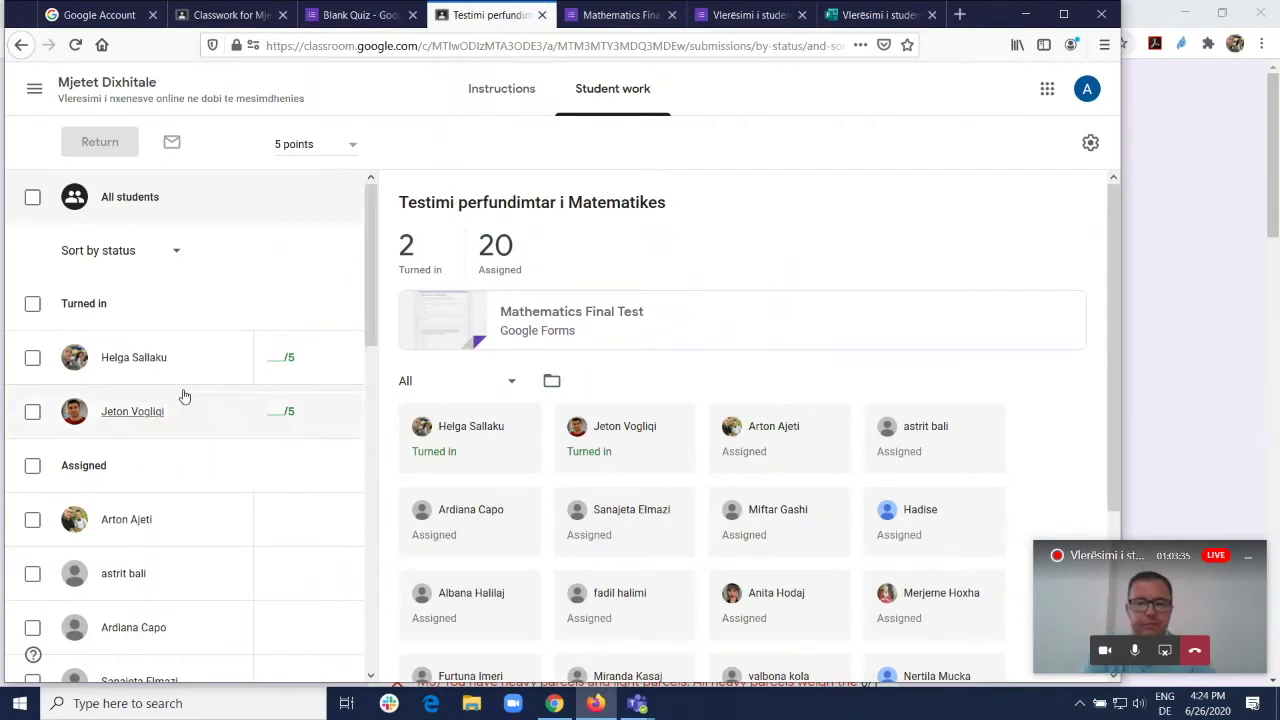
# Step: Grade the first turned-in student's quiz 1 out of 5 and return it
pyautogui.click(286, 360)
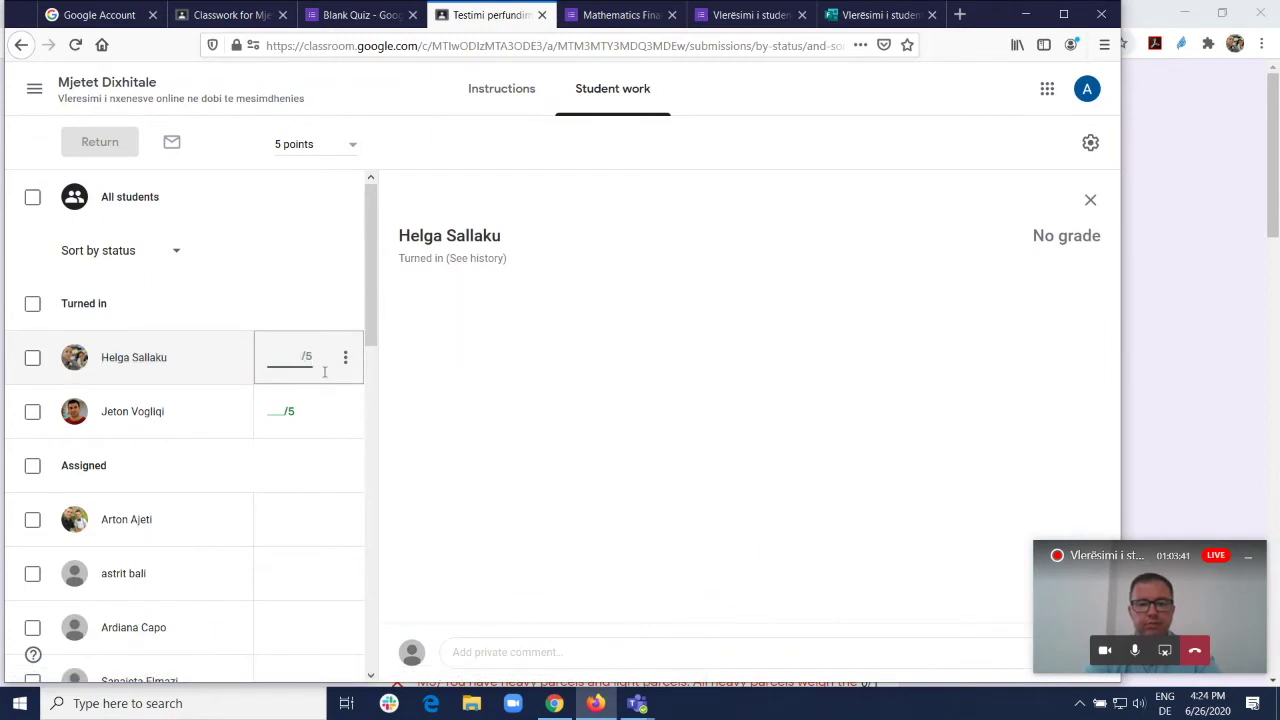
pyautogui.write('1')
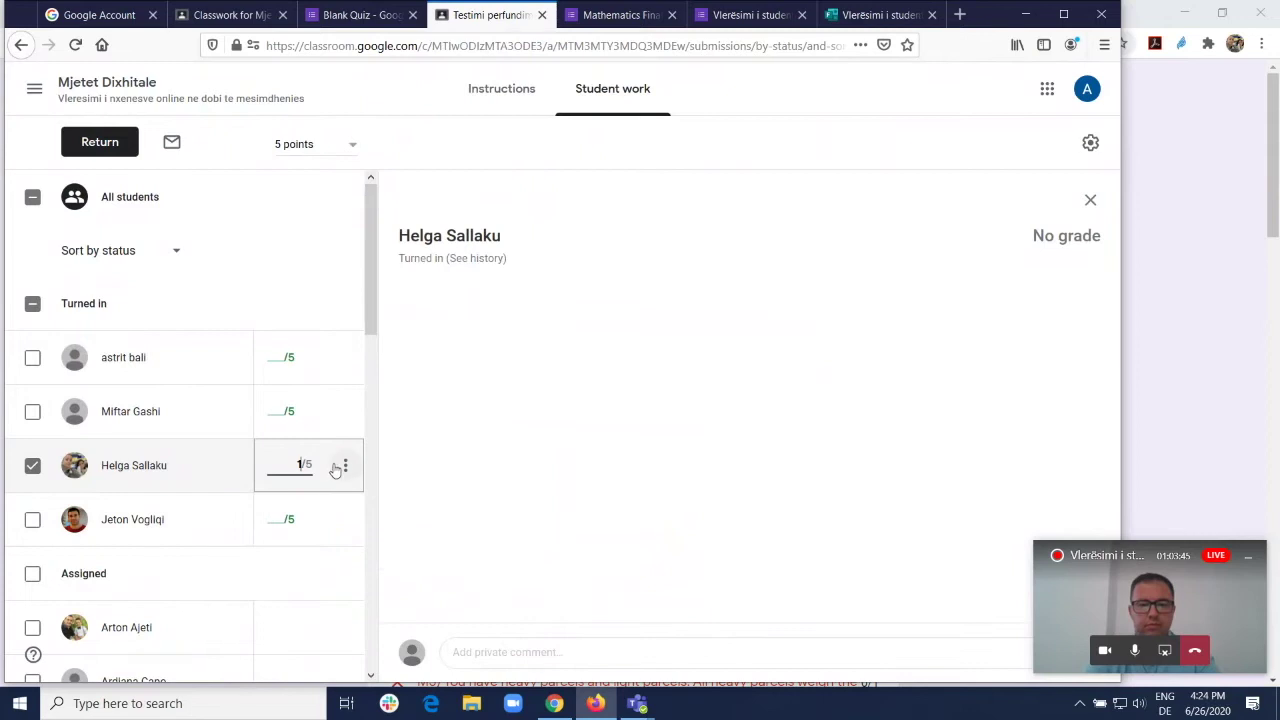
pyautogui.click(344, 465)
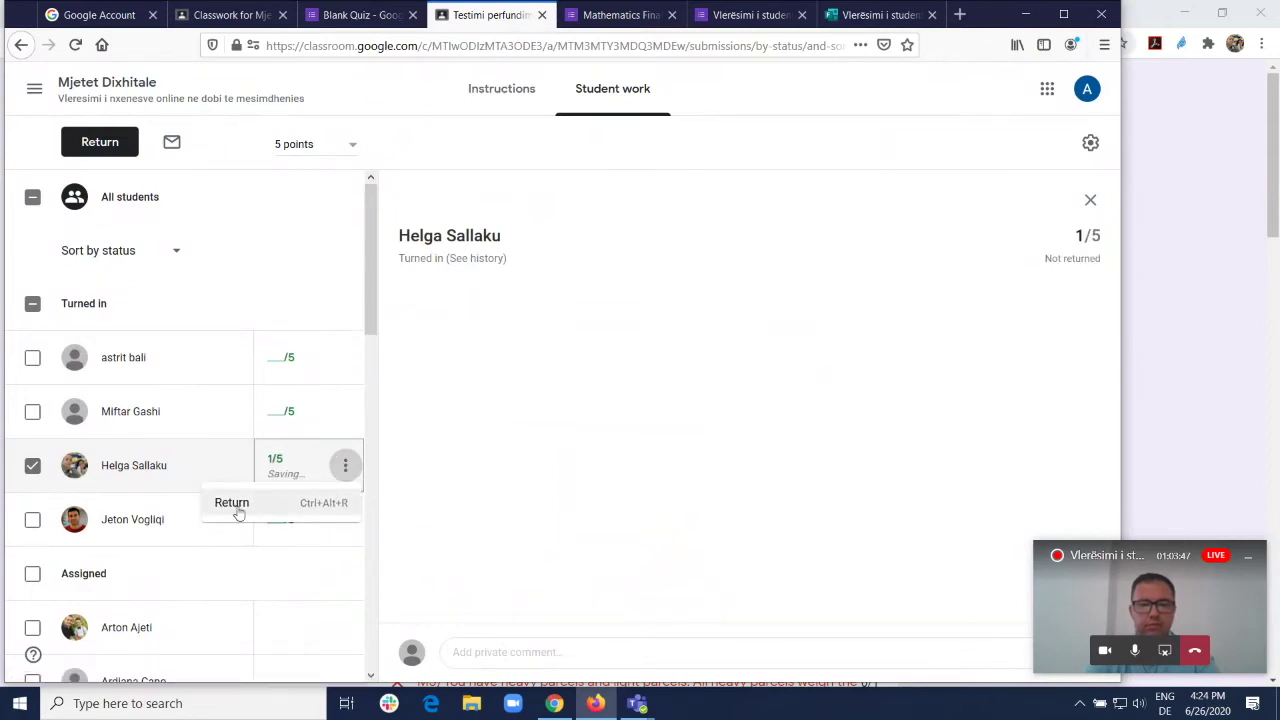
pyautogui.click(237, 508)
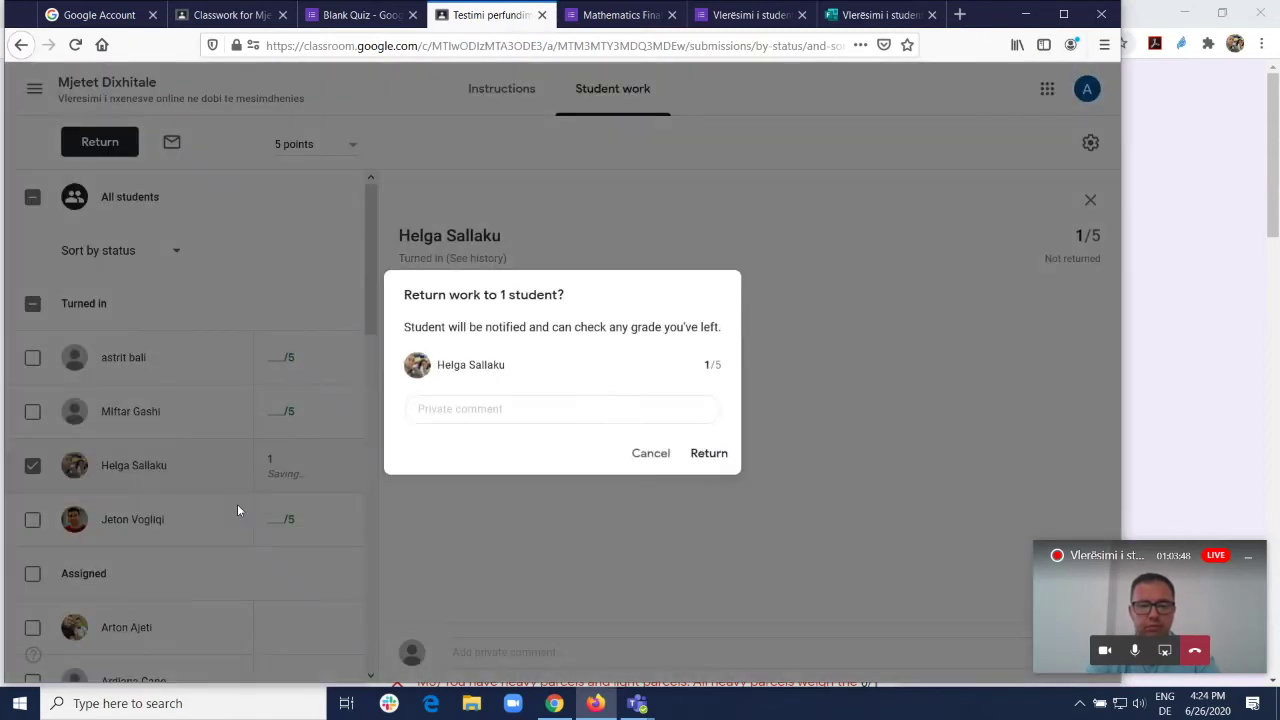
pyautogui.click(709, 455)
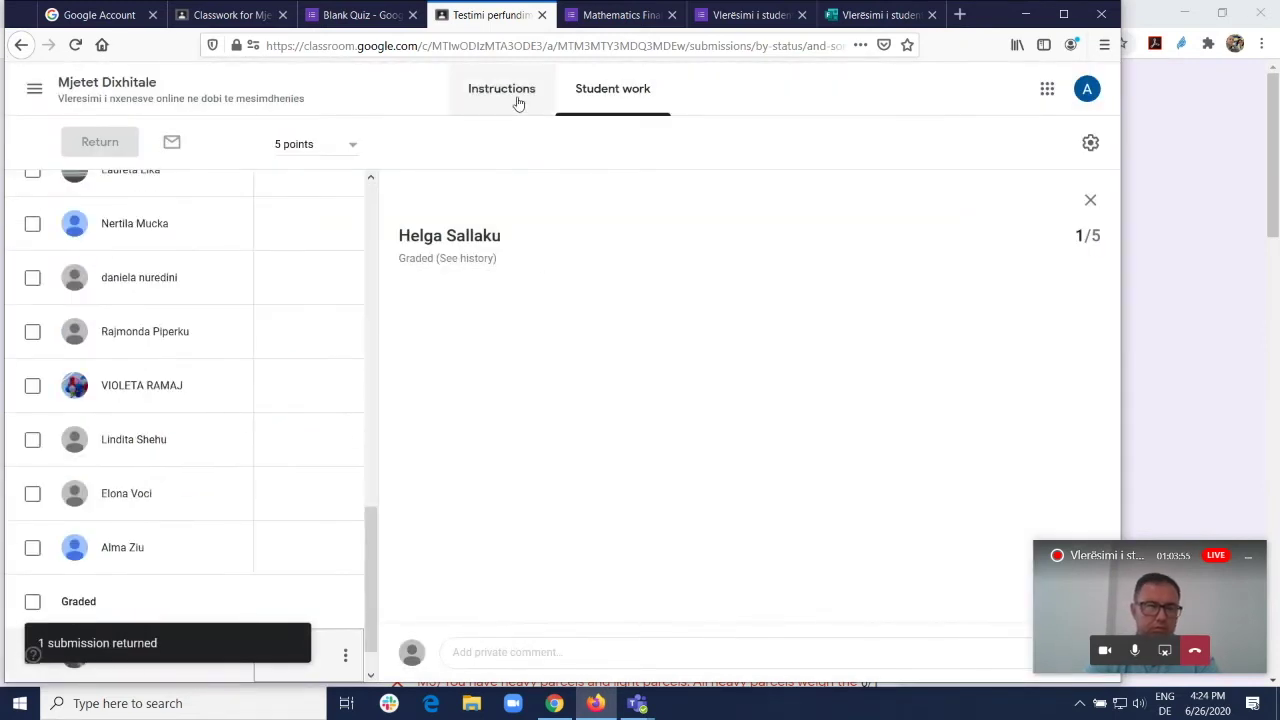
# Step: Find the returned submission under Graded, then show the assignment's instructions
pyautogui.scroll(10, 270, 250)
pyautogui.scroll(1, 294, 287)
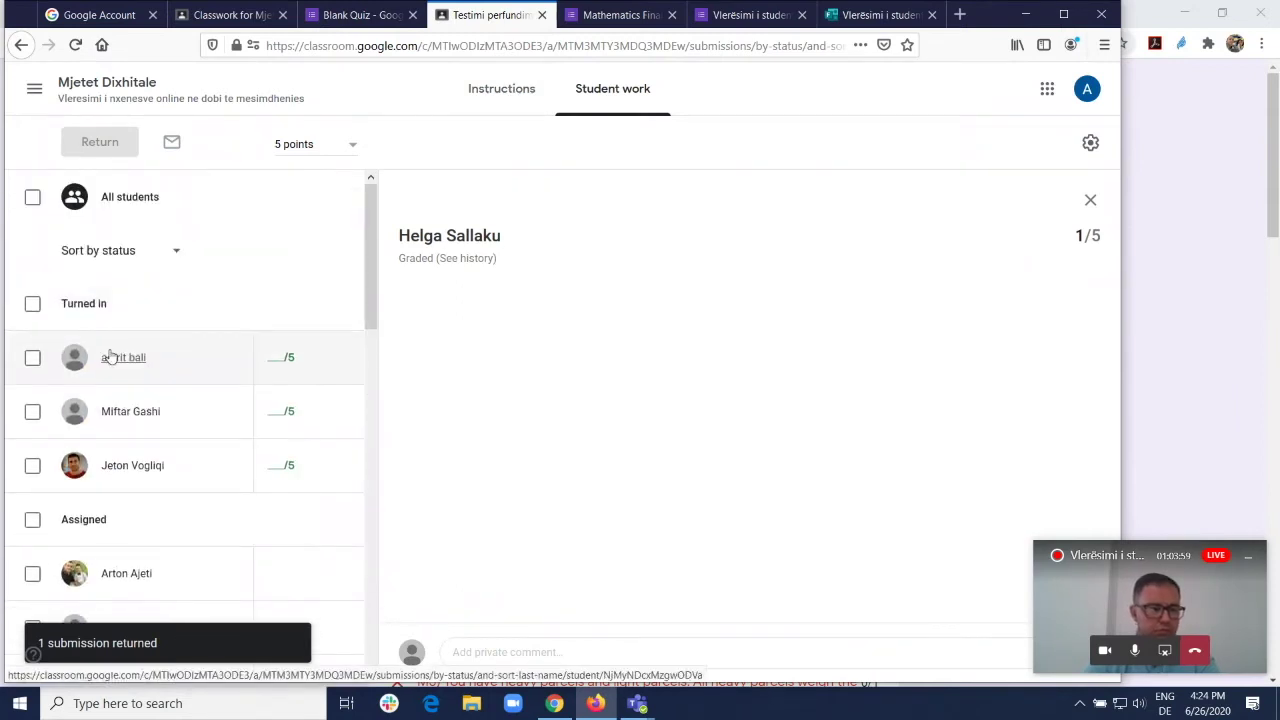
pyautogui.scroll(-2, 175, 458)
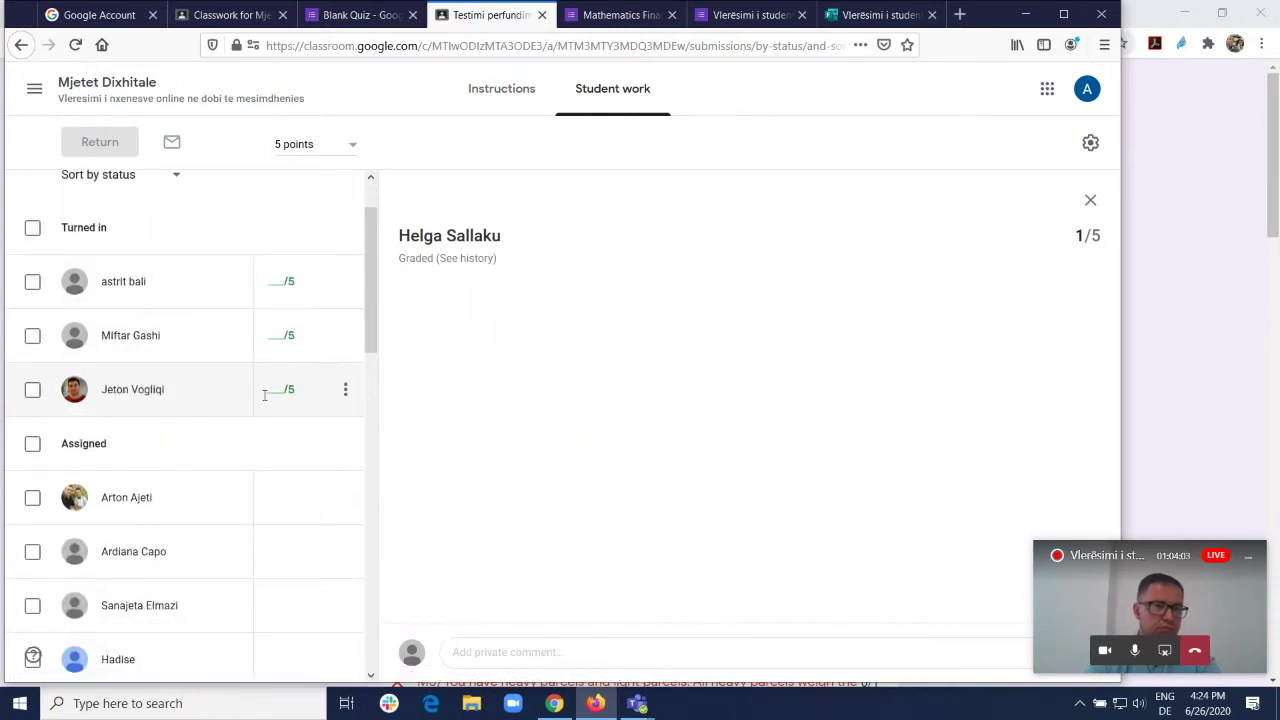
pyautogui.scroll(-4, 266, 395)
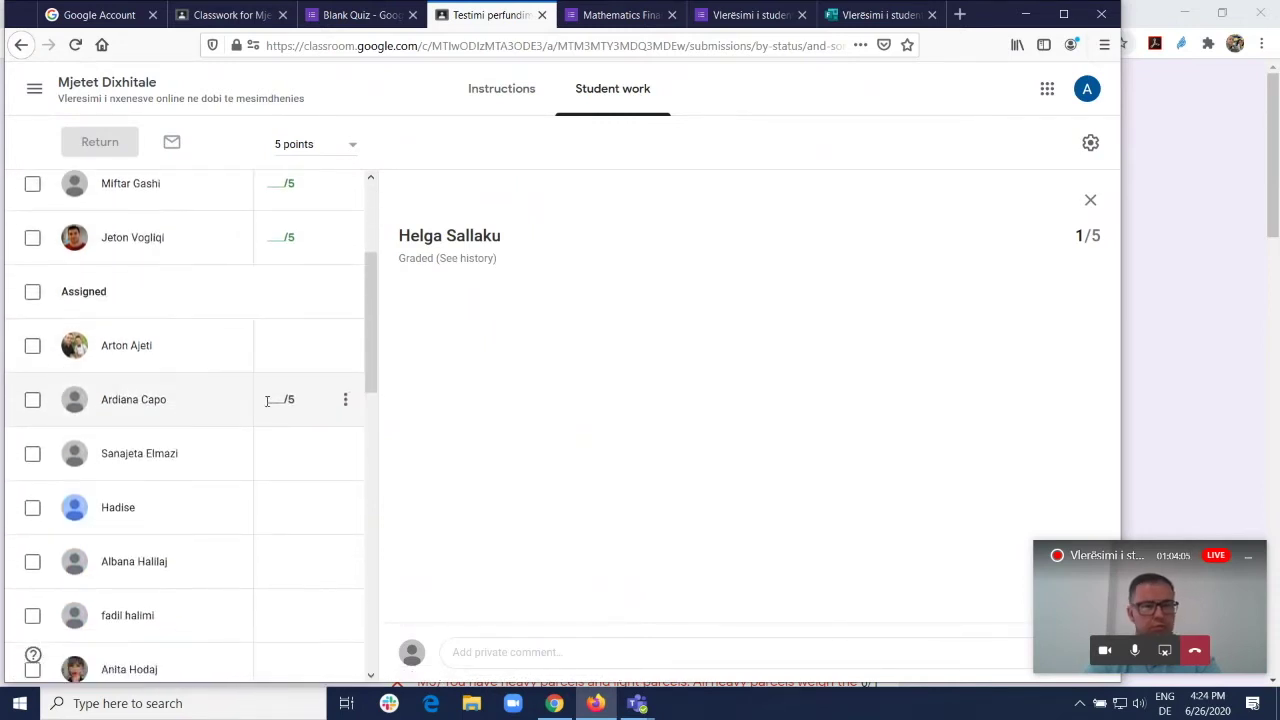
pyautogui.scroll(-5, 267, 401)
pyautogui.scroll(-5, 267, 401)
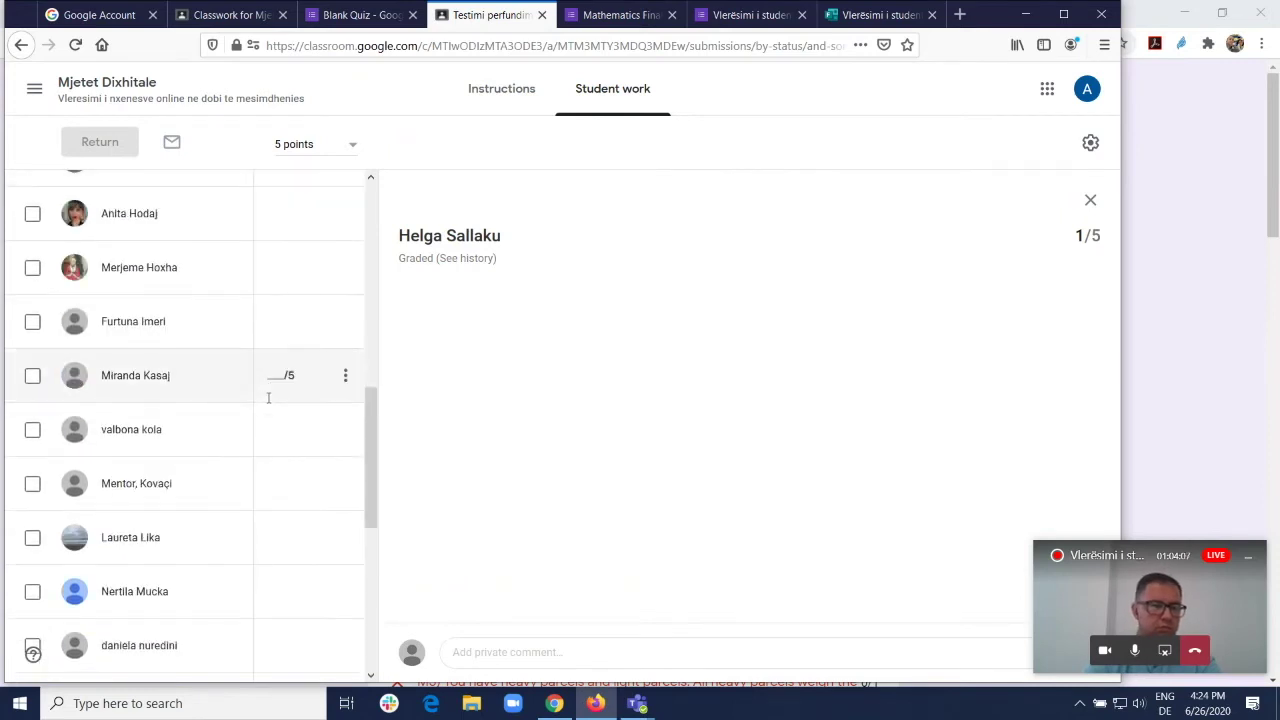
pyautogui.scroll(7, 268, 399)
pyautogui.scroll(-15, 268, 398)
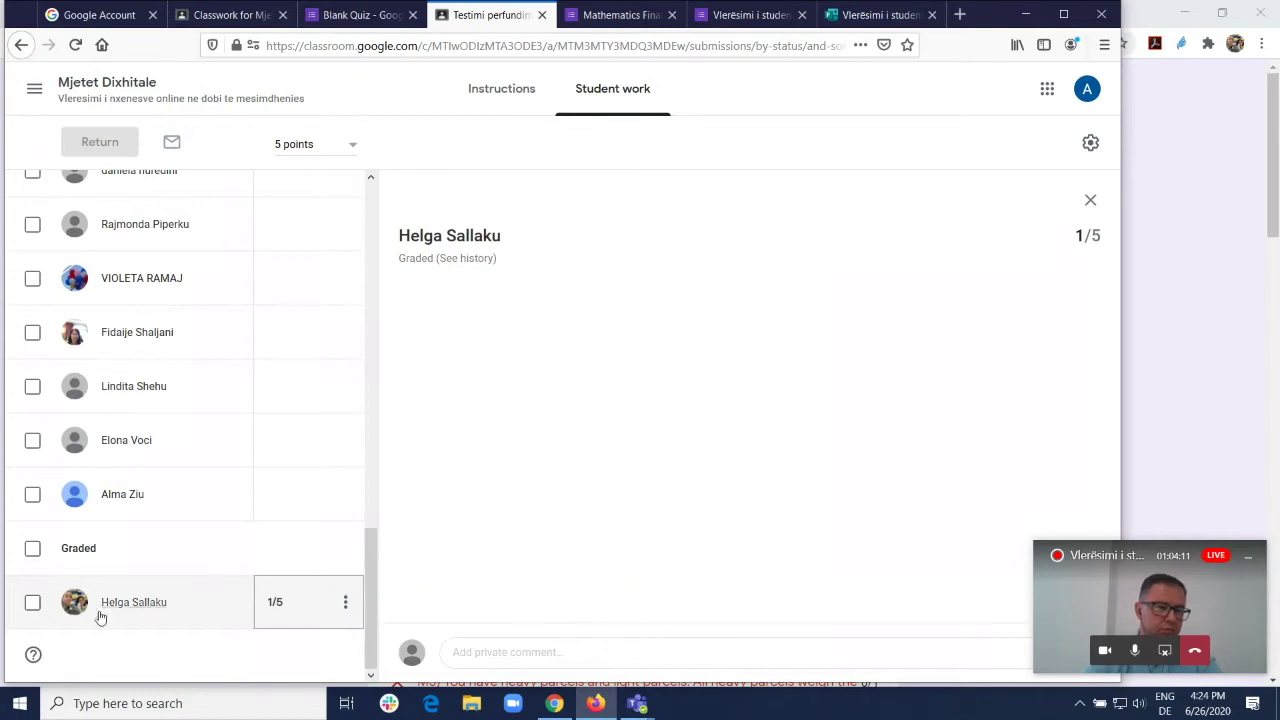
pyautogui.moveTo(59, 558); pyautogui.dragTo(103, 560)
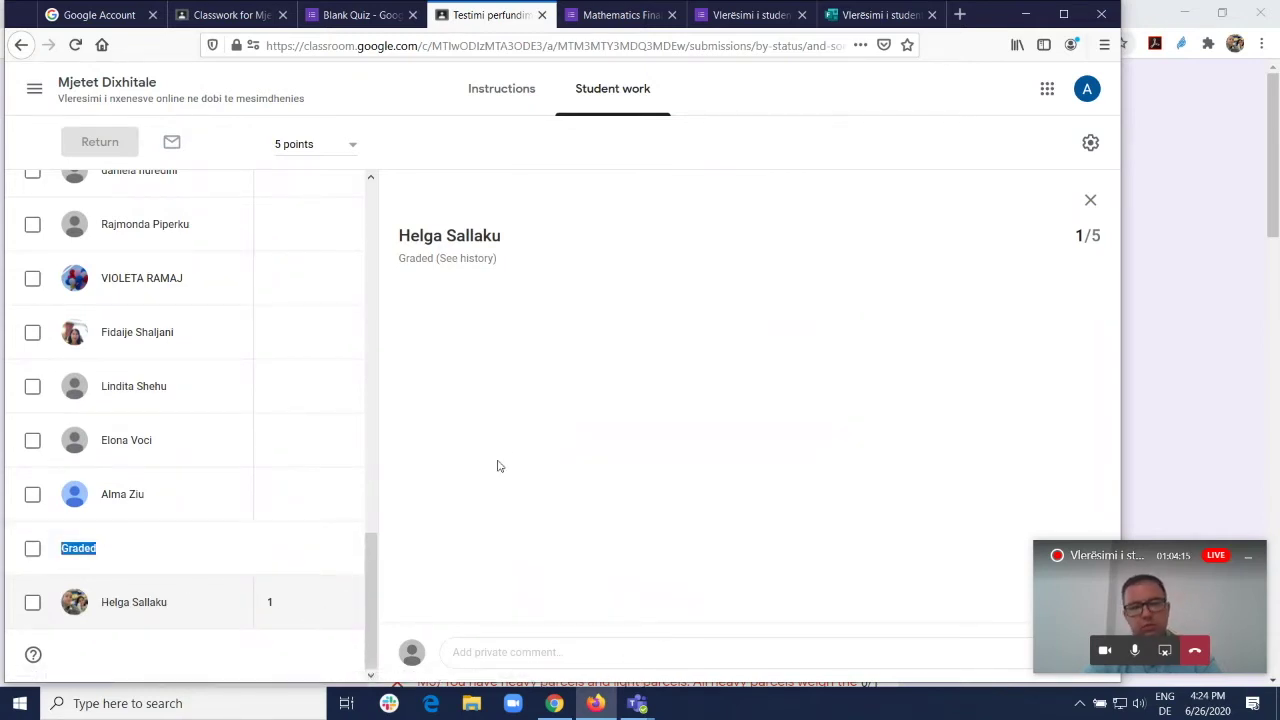
pyautogui.click(496, 100)
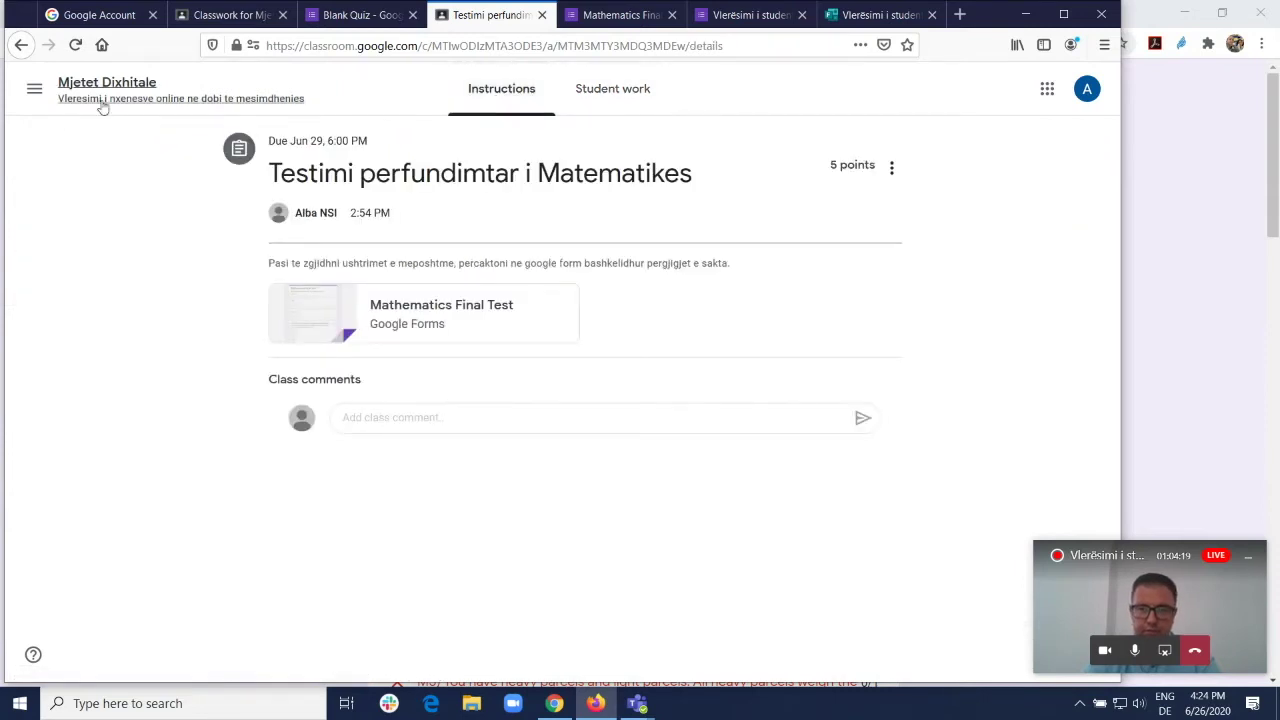
# Step: Review the final math test's student work and its attached Mathematics Final Test form
pyautogui.click(82, 99)
pyautogui.scroll(-10, 560, 435)
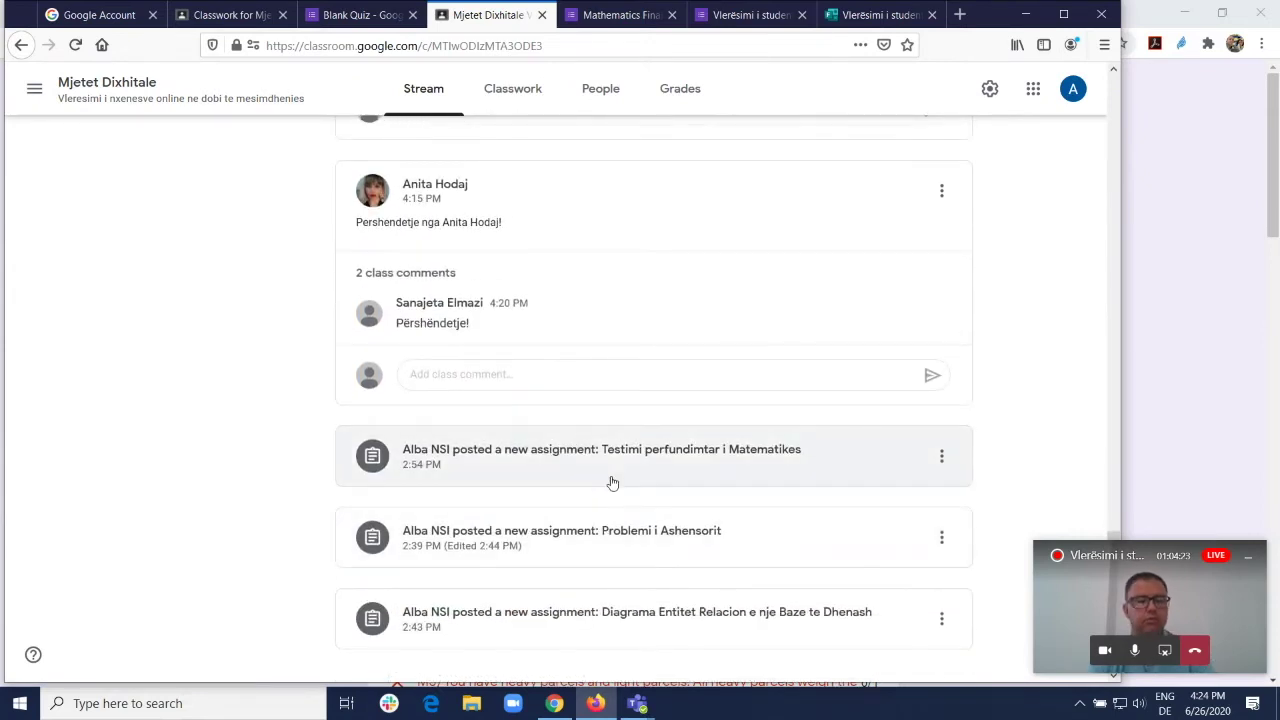
pyautogui.click(632, 454)
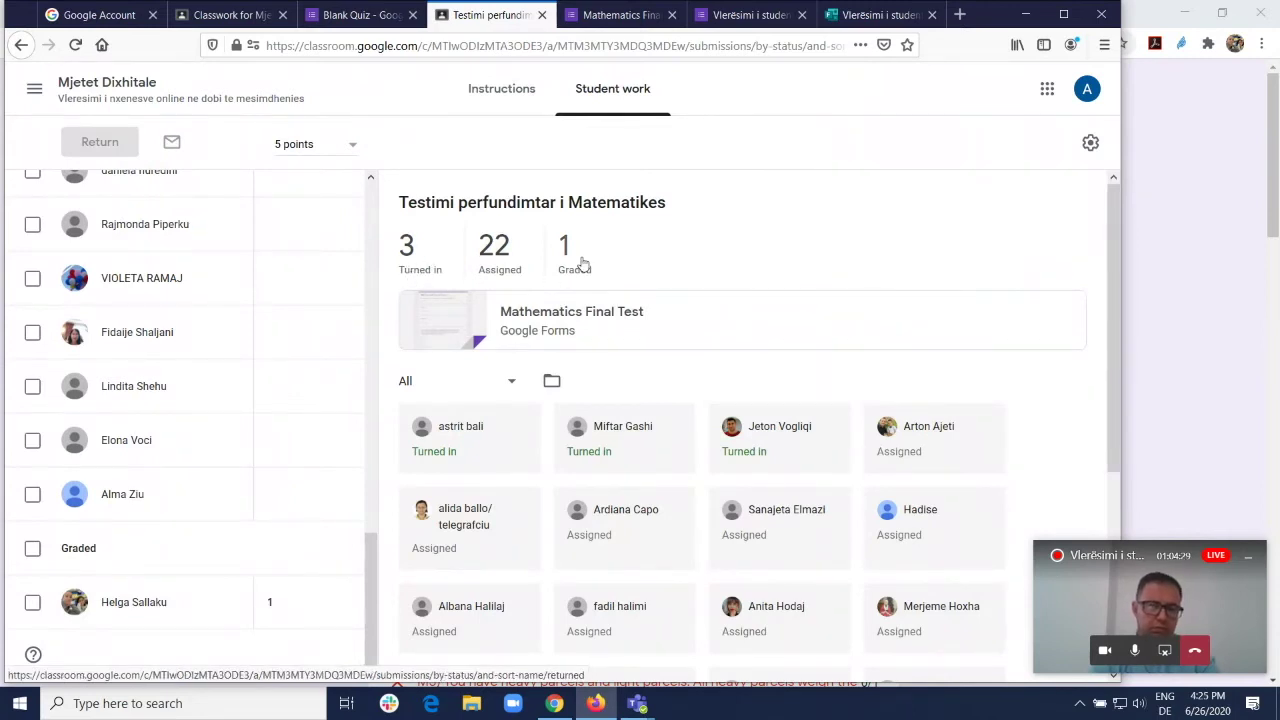
pyautogui.click(523, 323)
pyautogui.scroll(-15, 586, 329)
pyautogui.scroll(15, 650, 340)
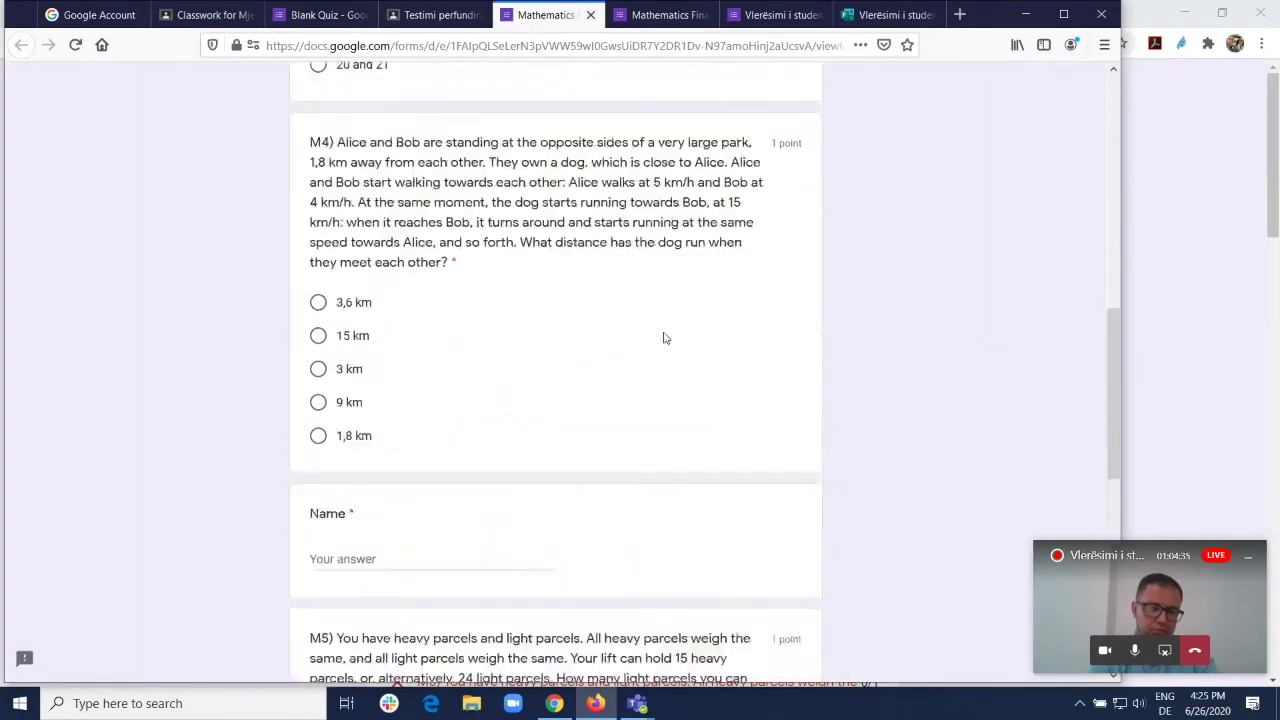
pyautogui.click(440, 15)
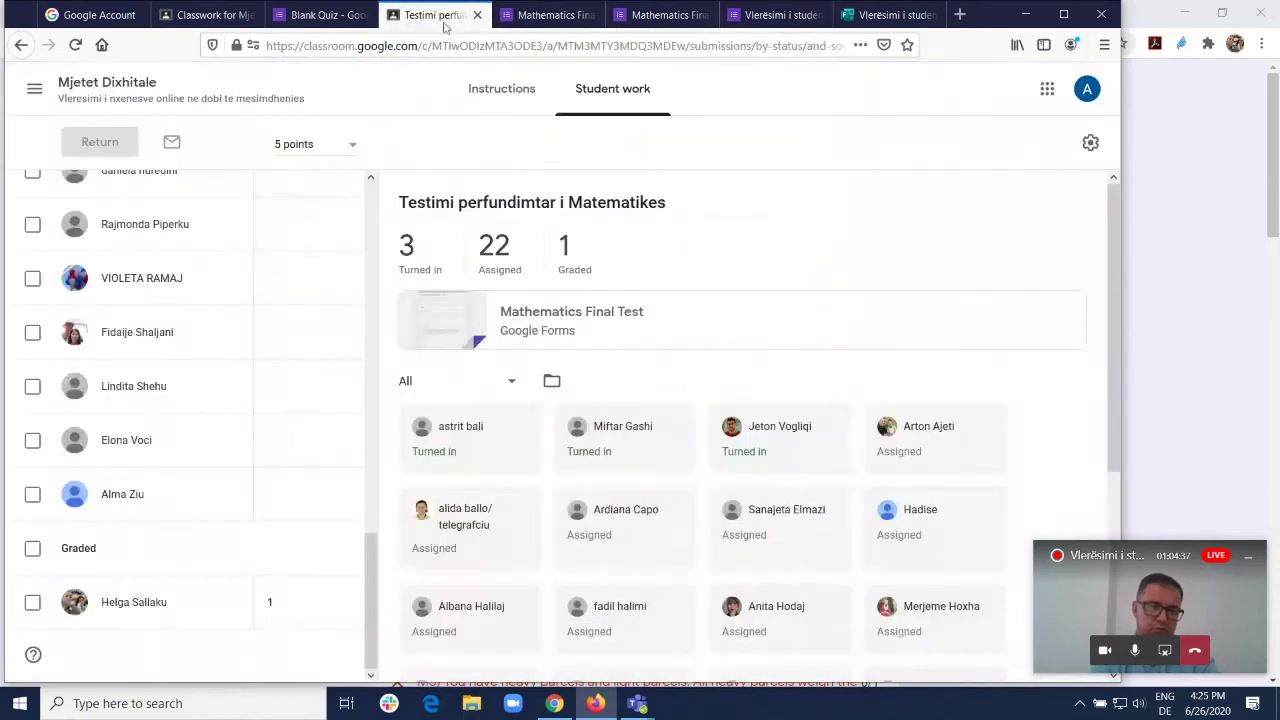
# Step: Open Problemi i Ashensorit from the stream and view its instructions
pyautogui.click(100, 90)
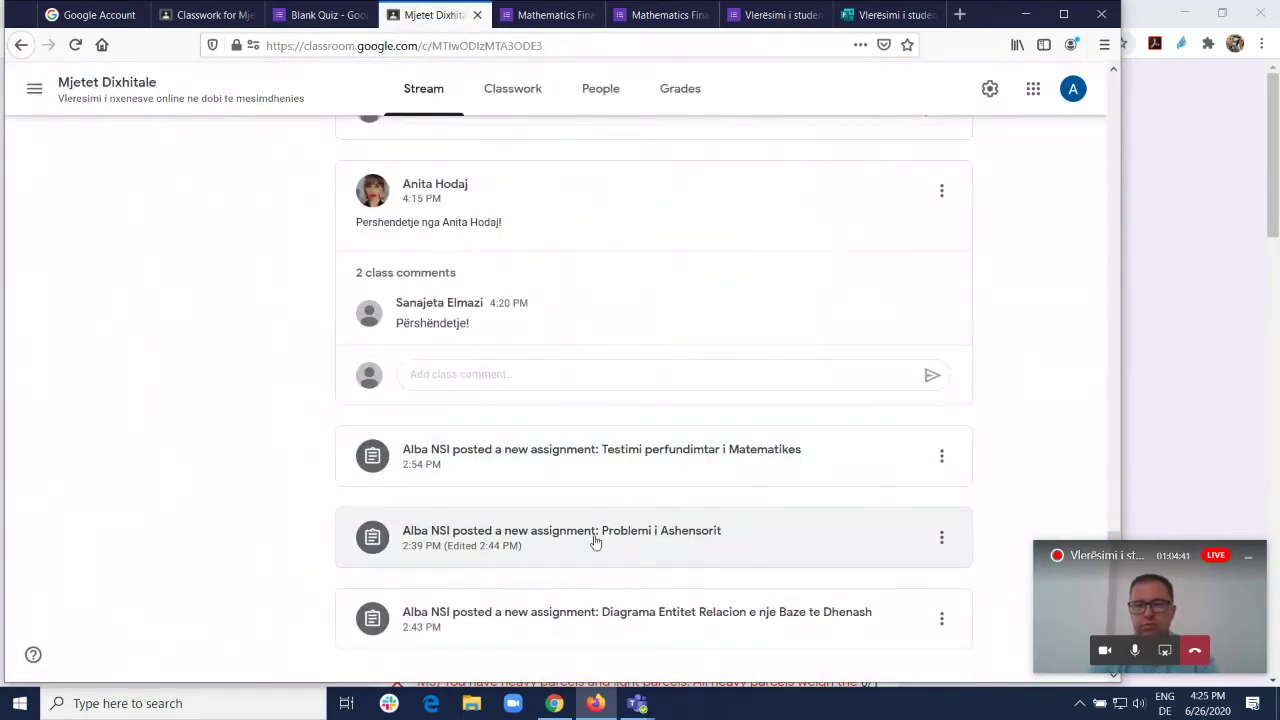
pyautogui.click(570, 538)
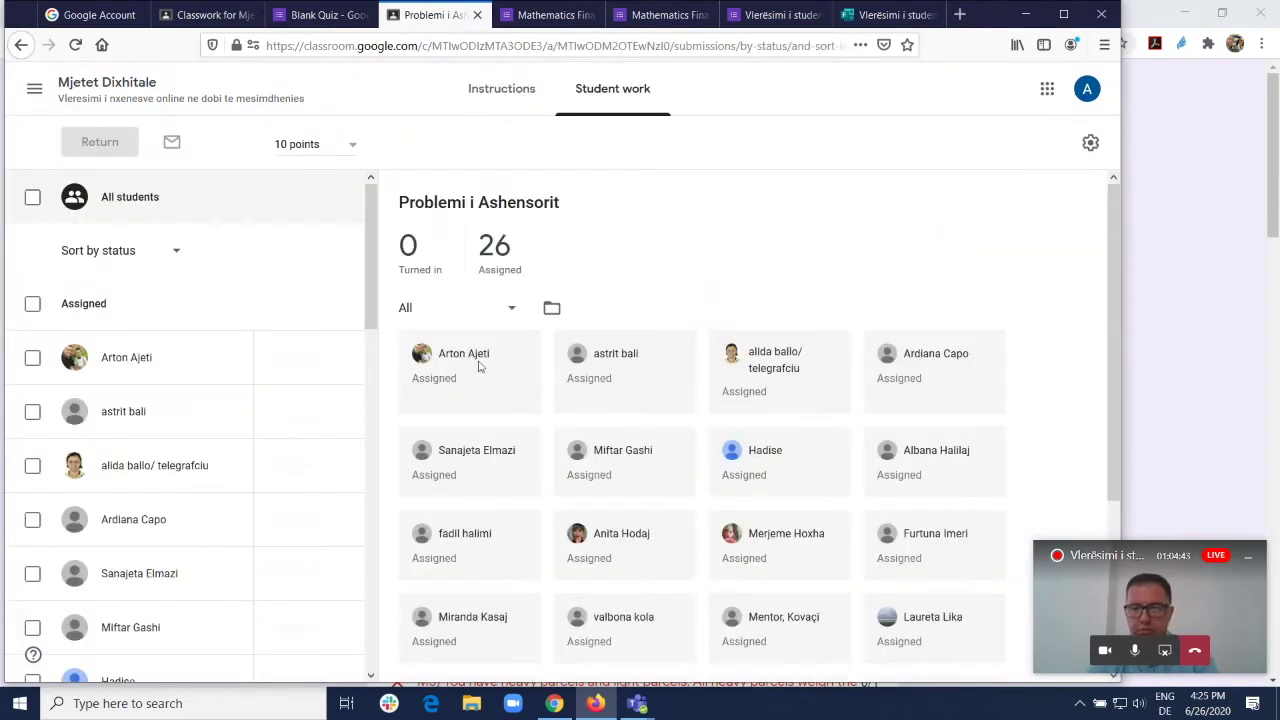
pyautogui.click(501, 88)
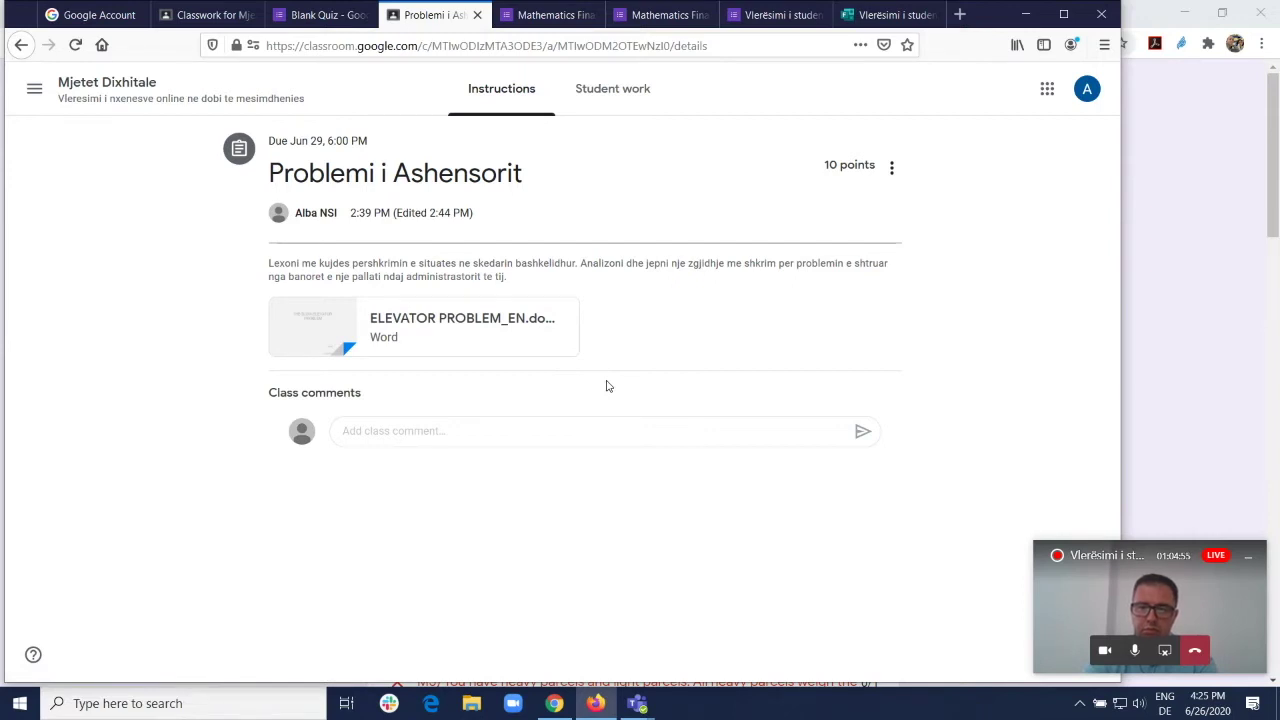
pyautogui.click(371, 334)
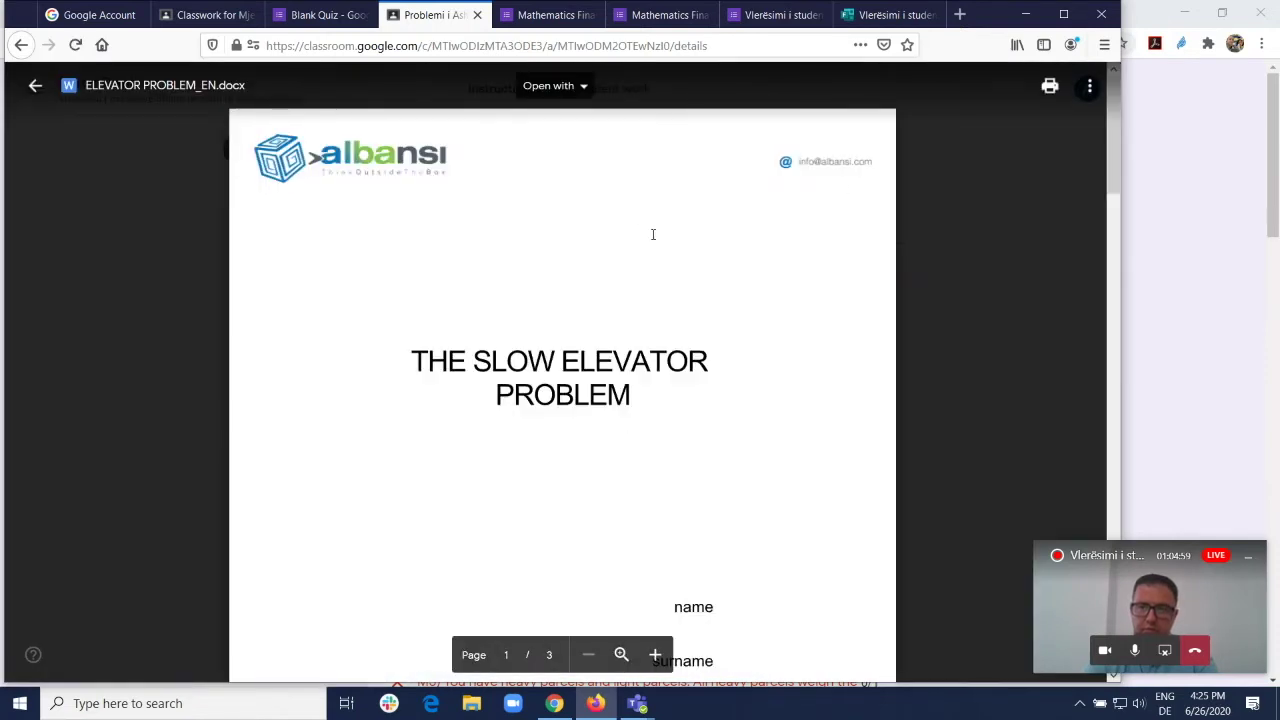
pyautogui.scroll(-10, 636, 231)
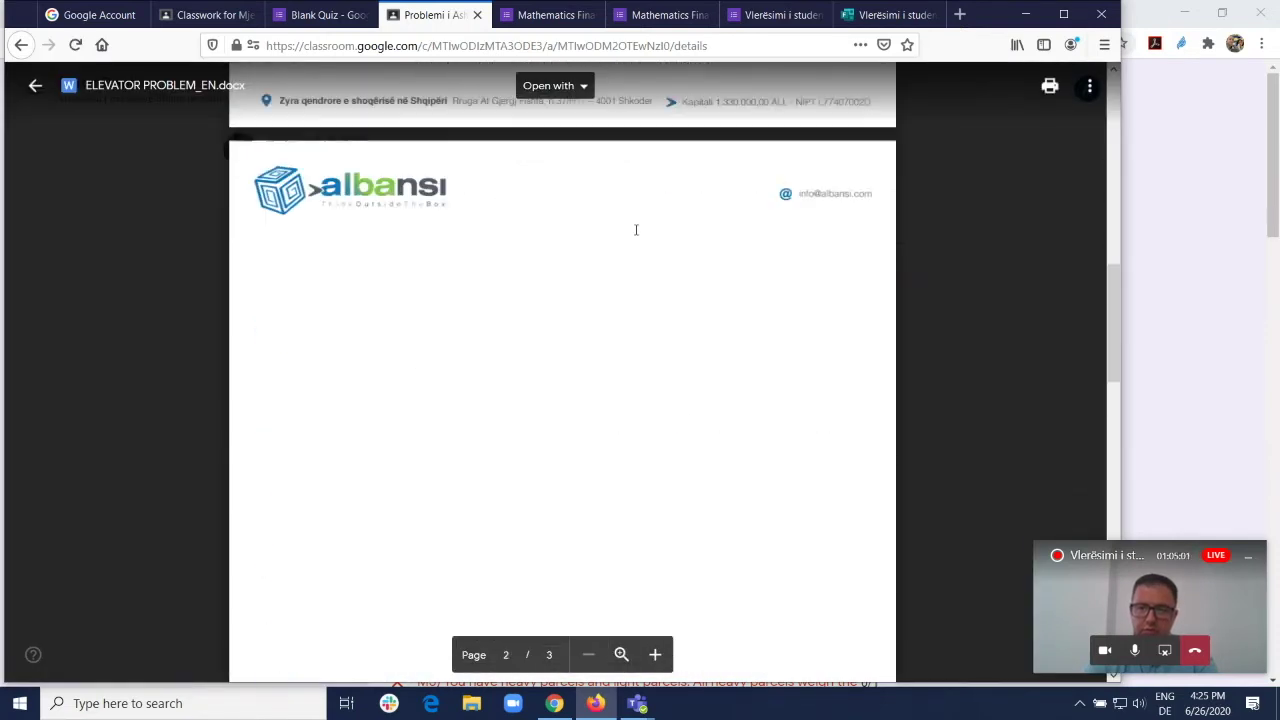
pyautogui.scroll(-8, 634, 226)
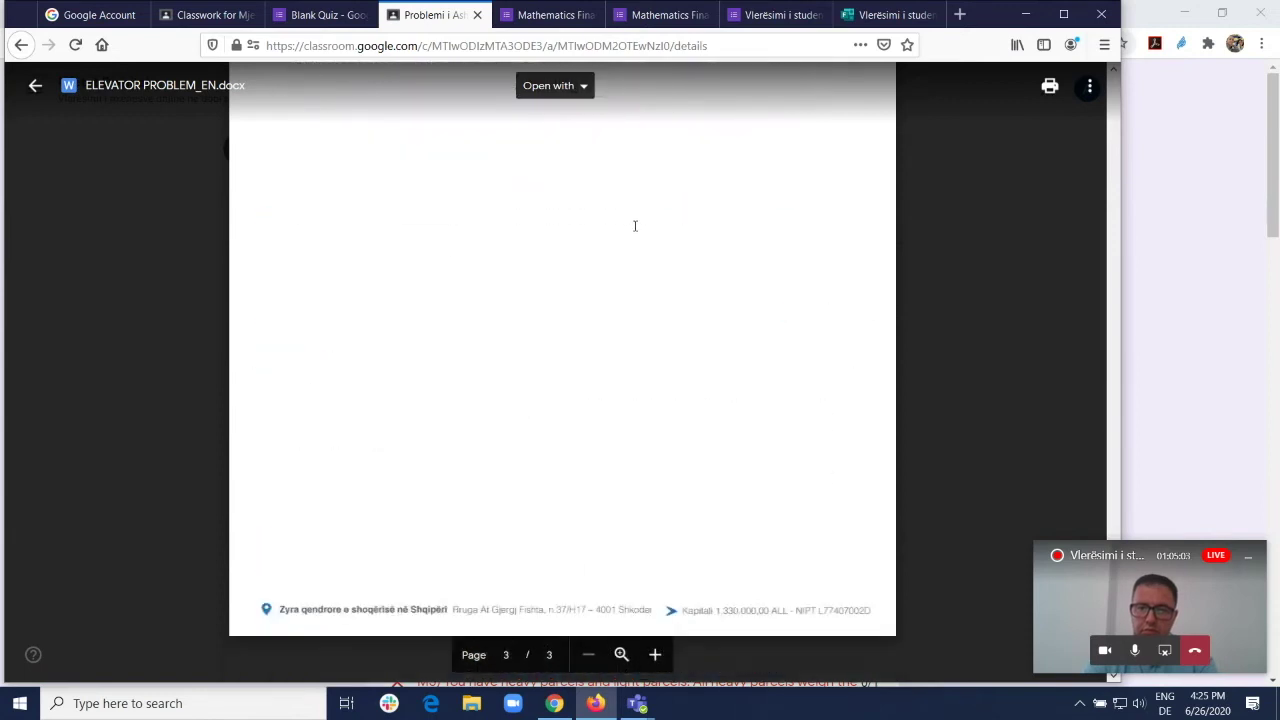
pyautogui.scroll(-4, 984, 146)
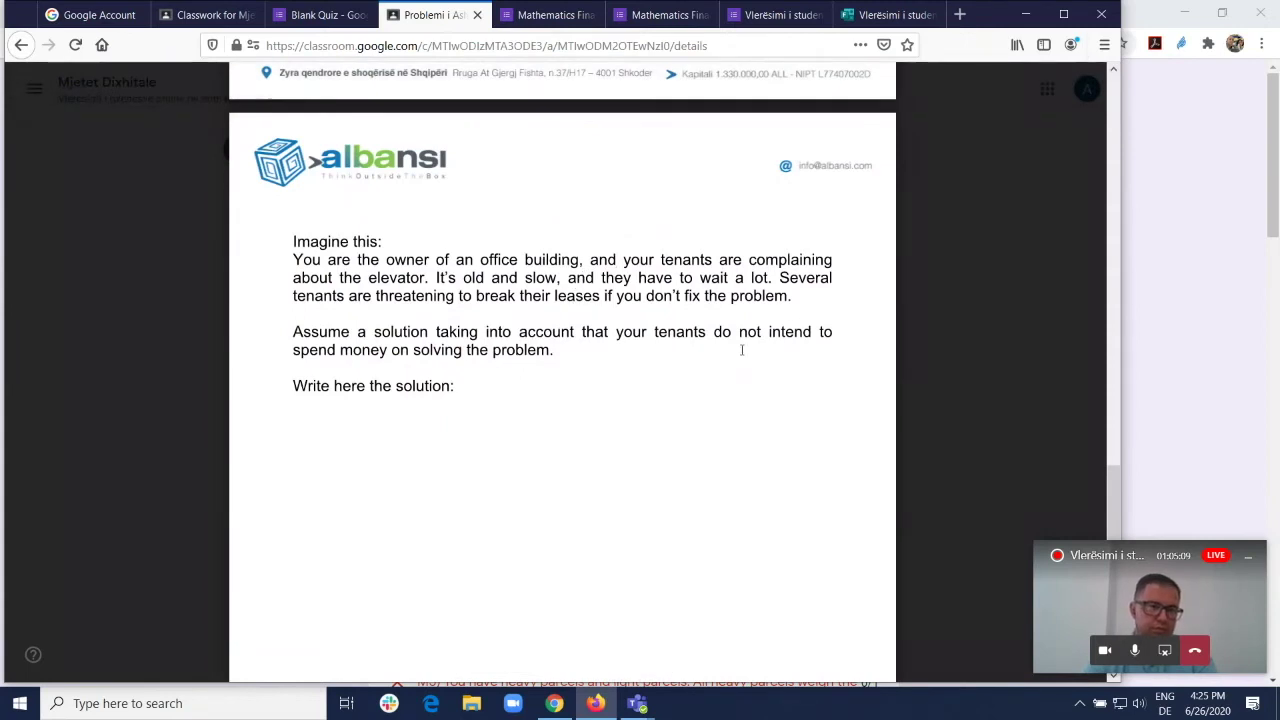
pyautogui.scroll(6, 391, 334)
pyautogui.click(35, 87)
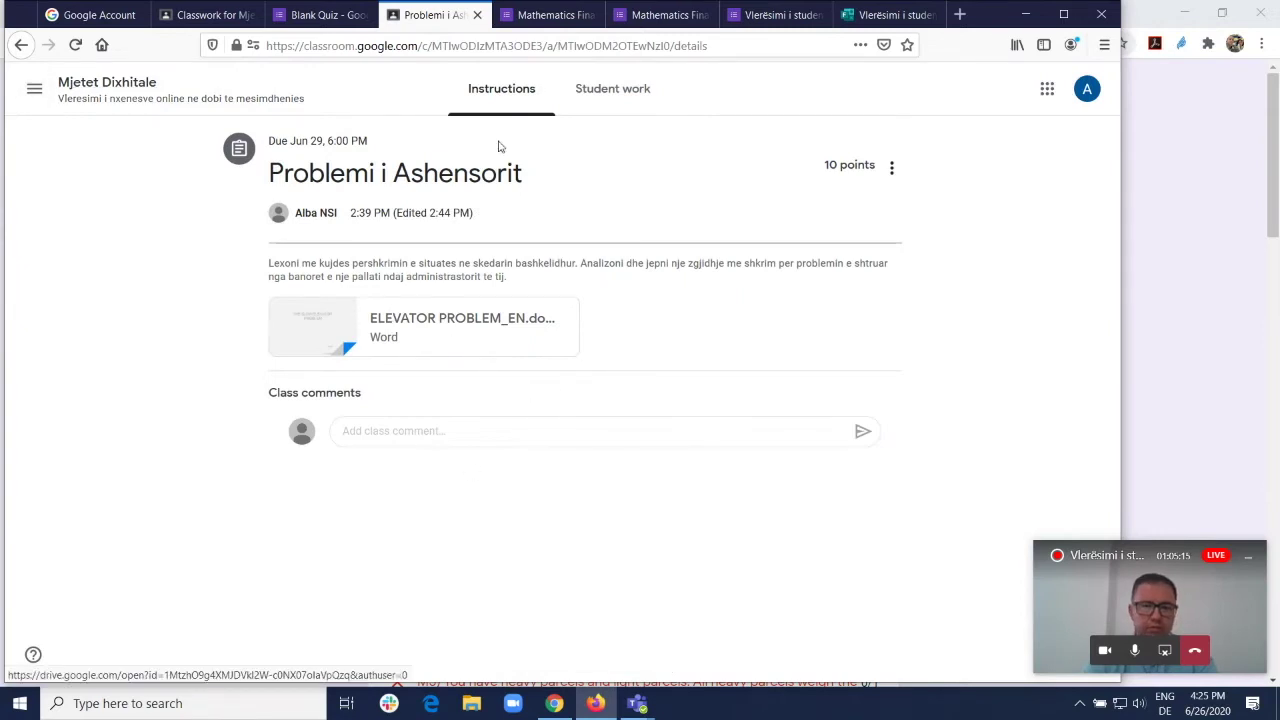
# Step: In the student's browser, open the Problemi i Ashensorit assignment from the class stream
pyautogui.click(554, 703)
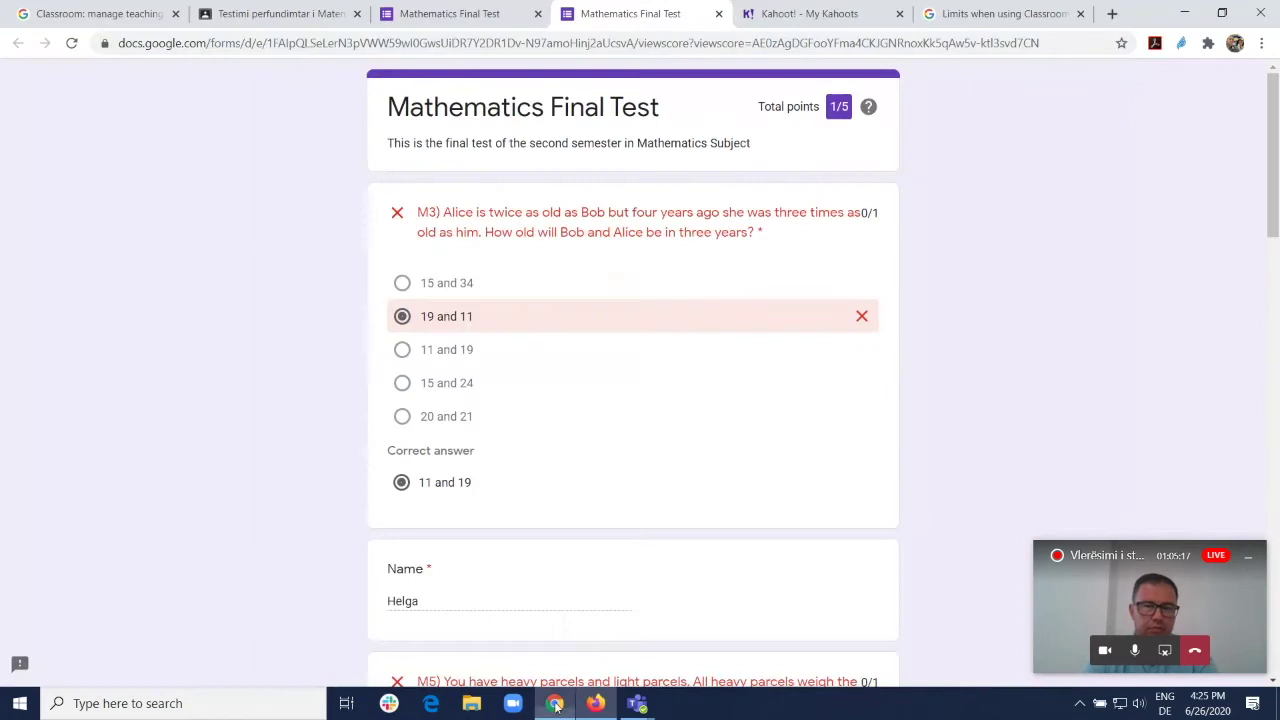
pyautogui.click(478, 13)
pyautogui.click(260, 17)
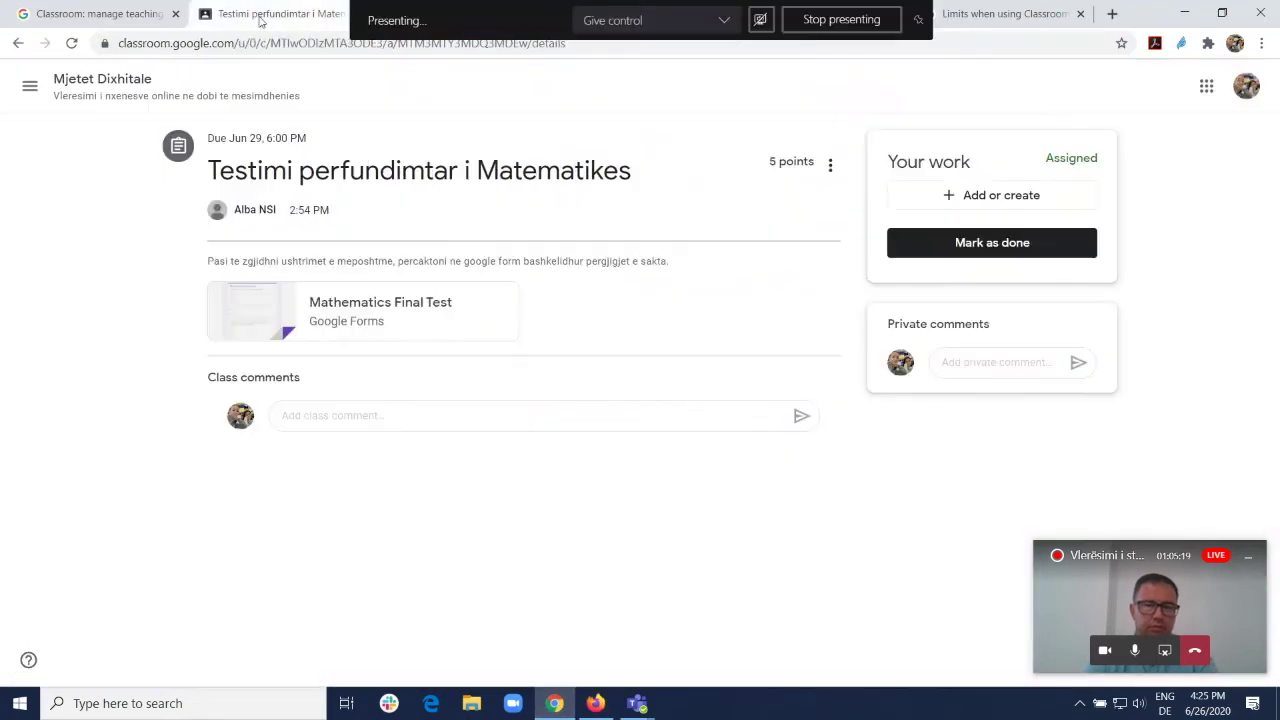
pyautogui.click(135, 82)
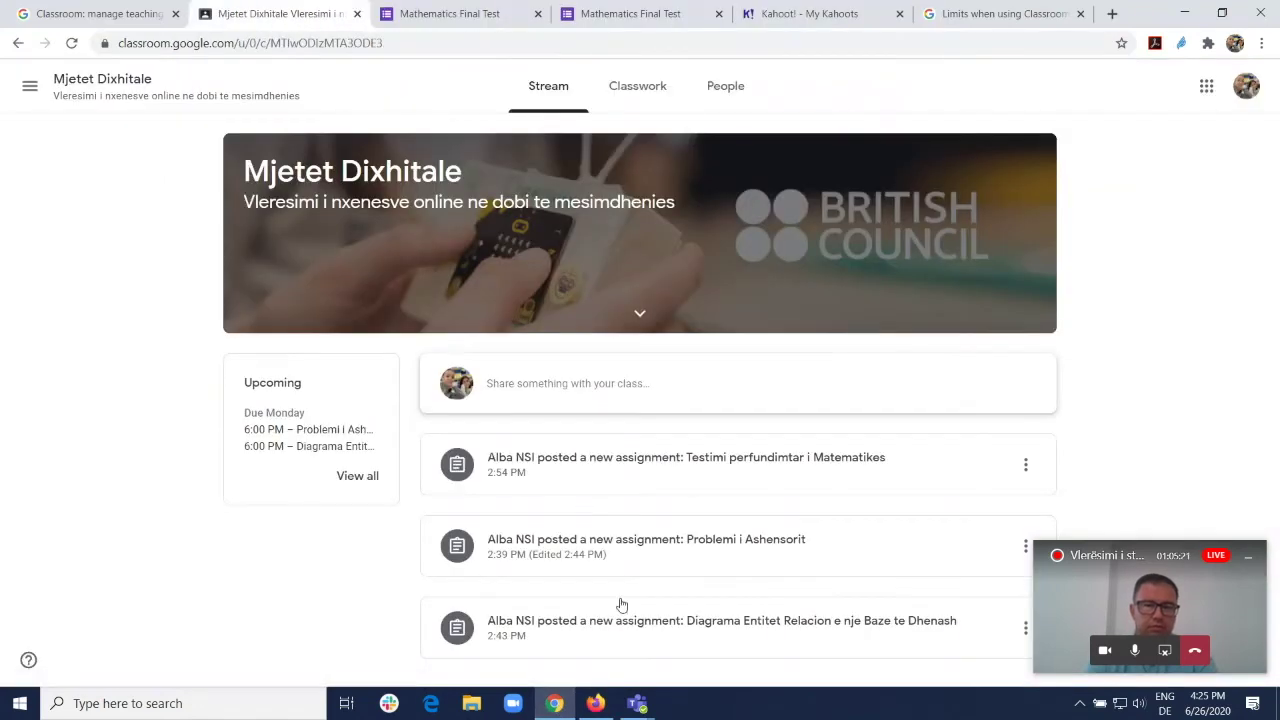
pyautogui.scroll(-8, 618, 540)
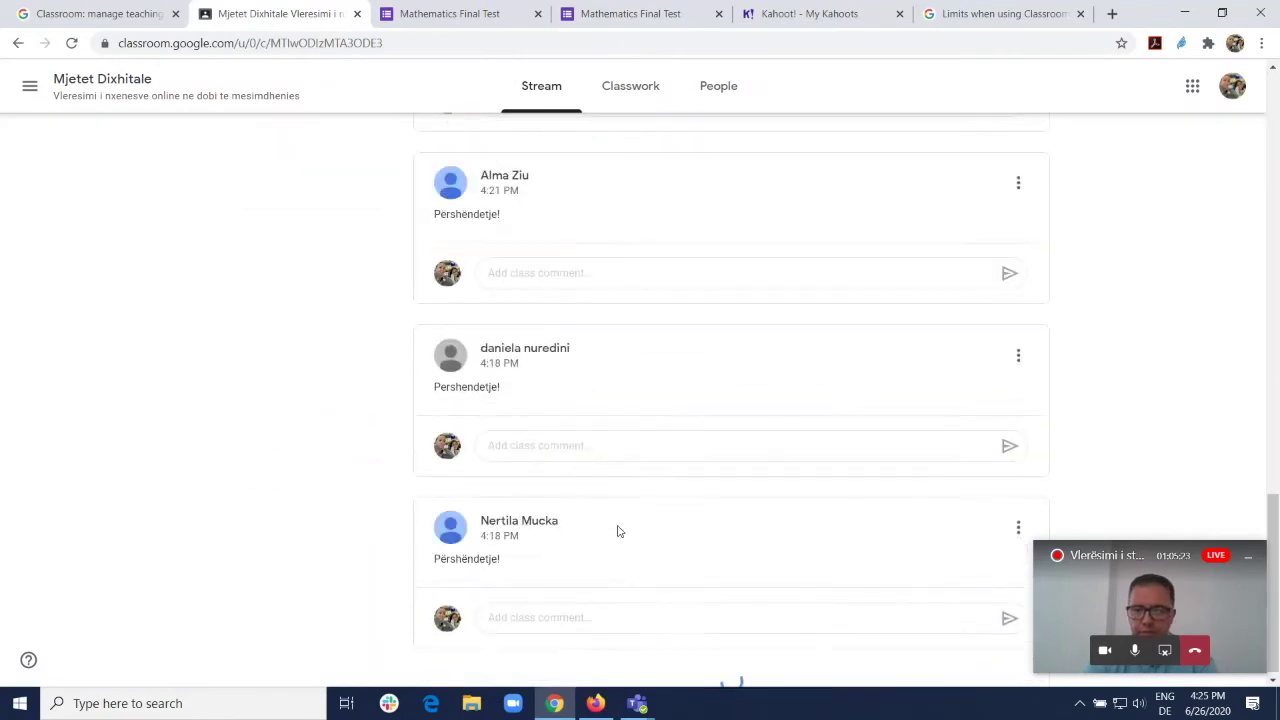
pyautogui.scroll(-10, 700, 450)
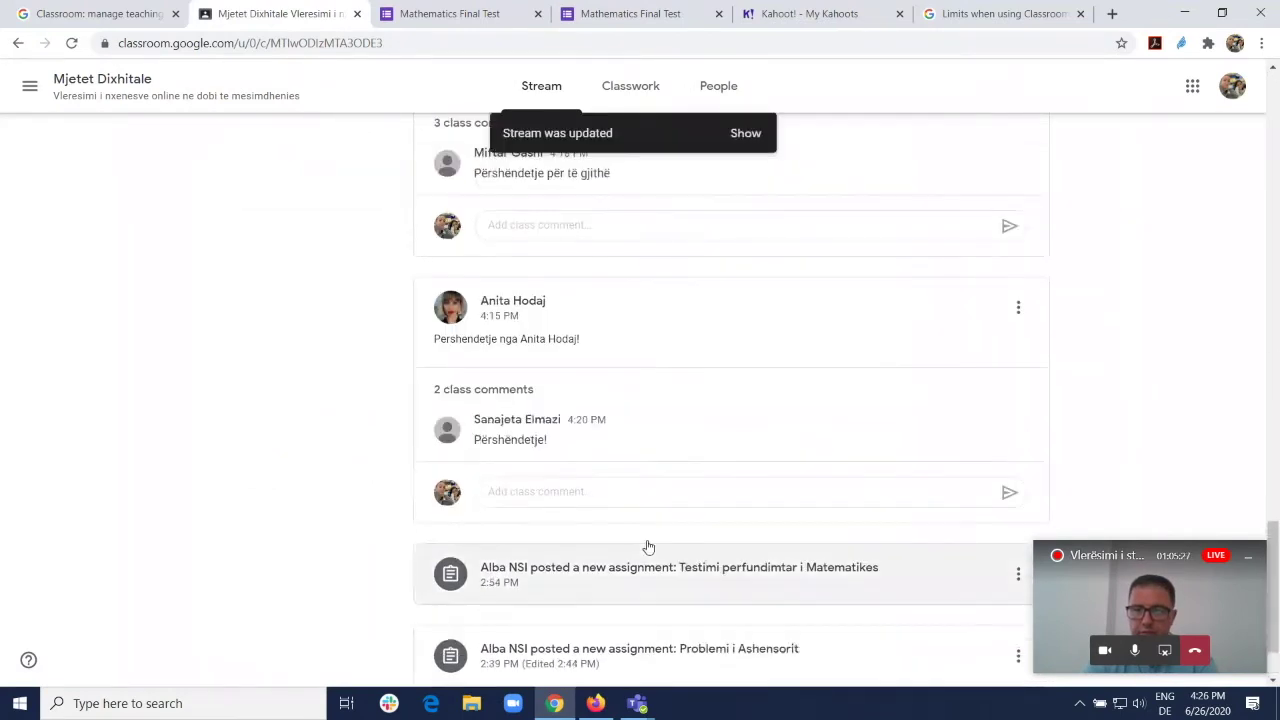
pyautogui.click(680, 648)
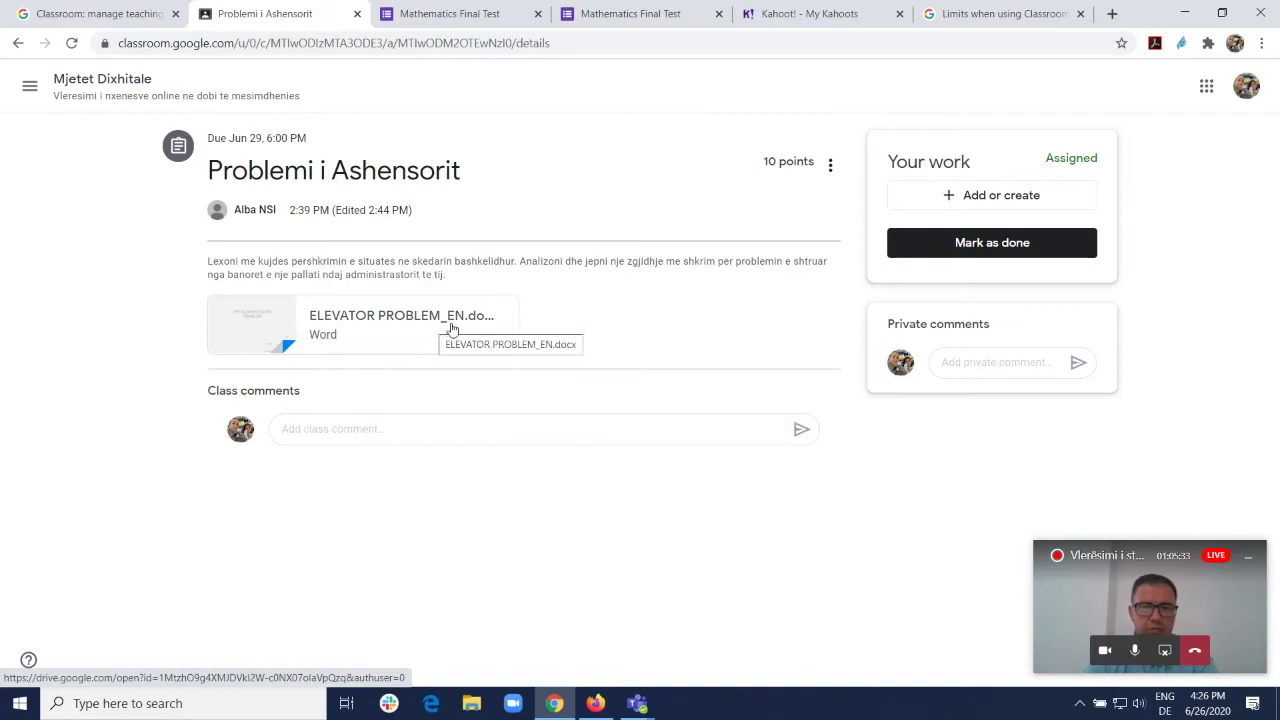
# Step: Create a new Google Docs file as the assignment work and open it
pyautogui.click(997, 197)
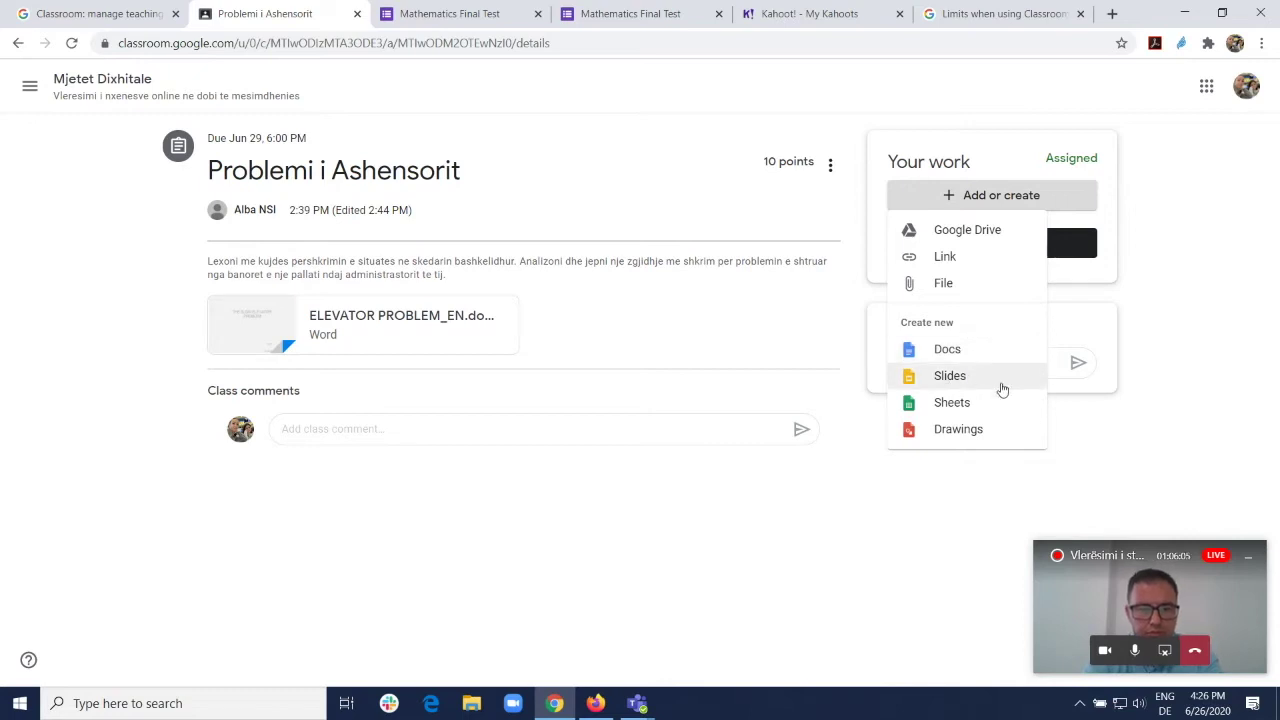
pyautogui.click(948, 350)
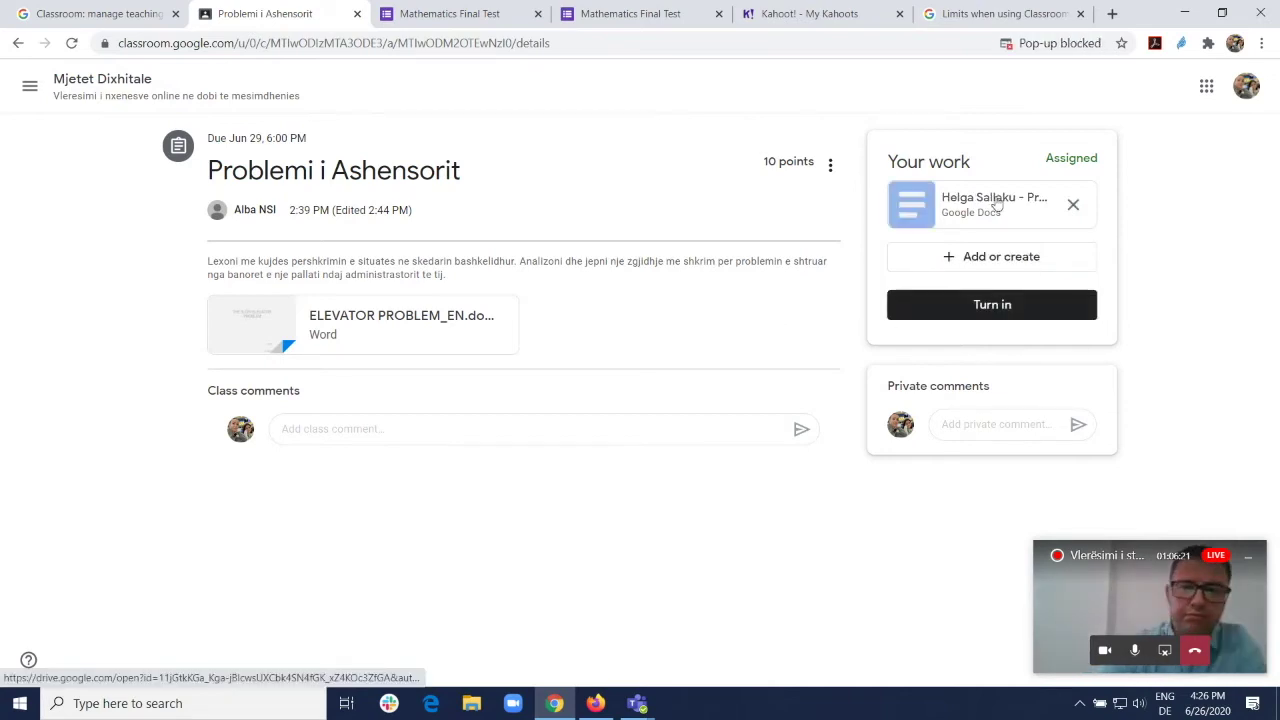
pyautogui.click(996, 204)
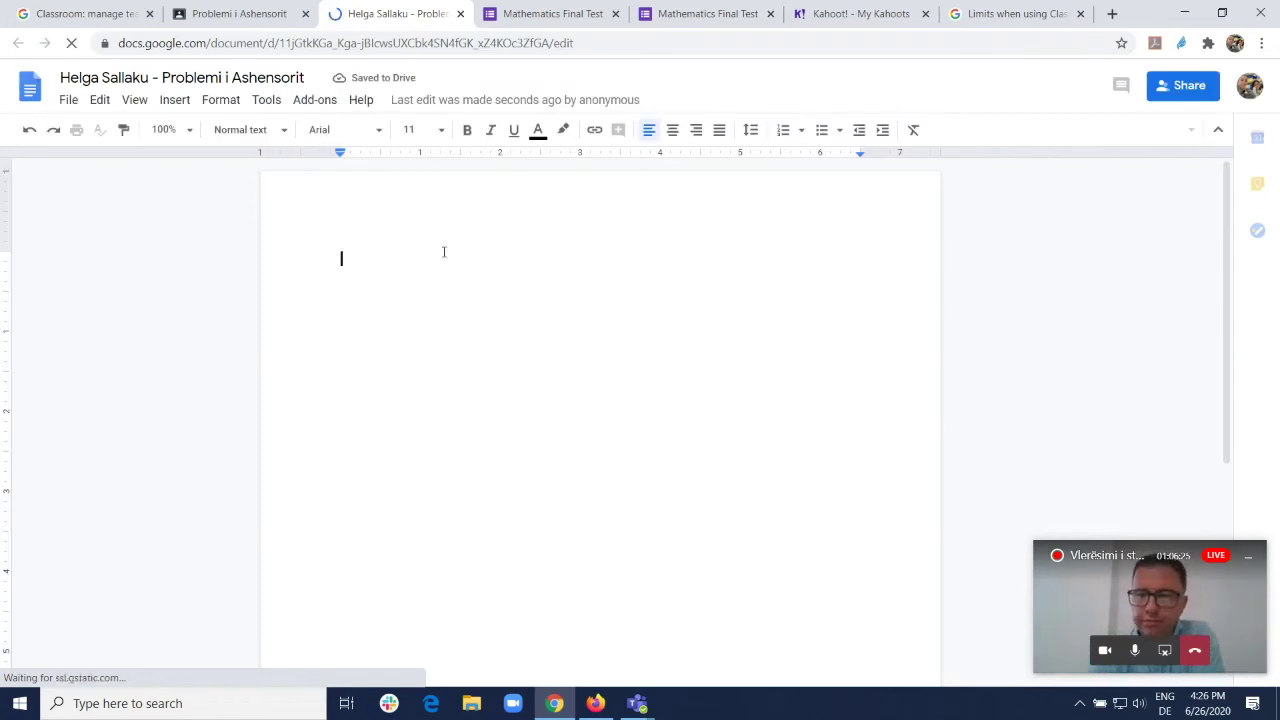
# Step: Write "Te veme pak muzike ne ashensor" and start a second line on residents' waiting time
pyautogui.write('pergj')
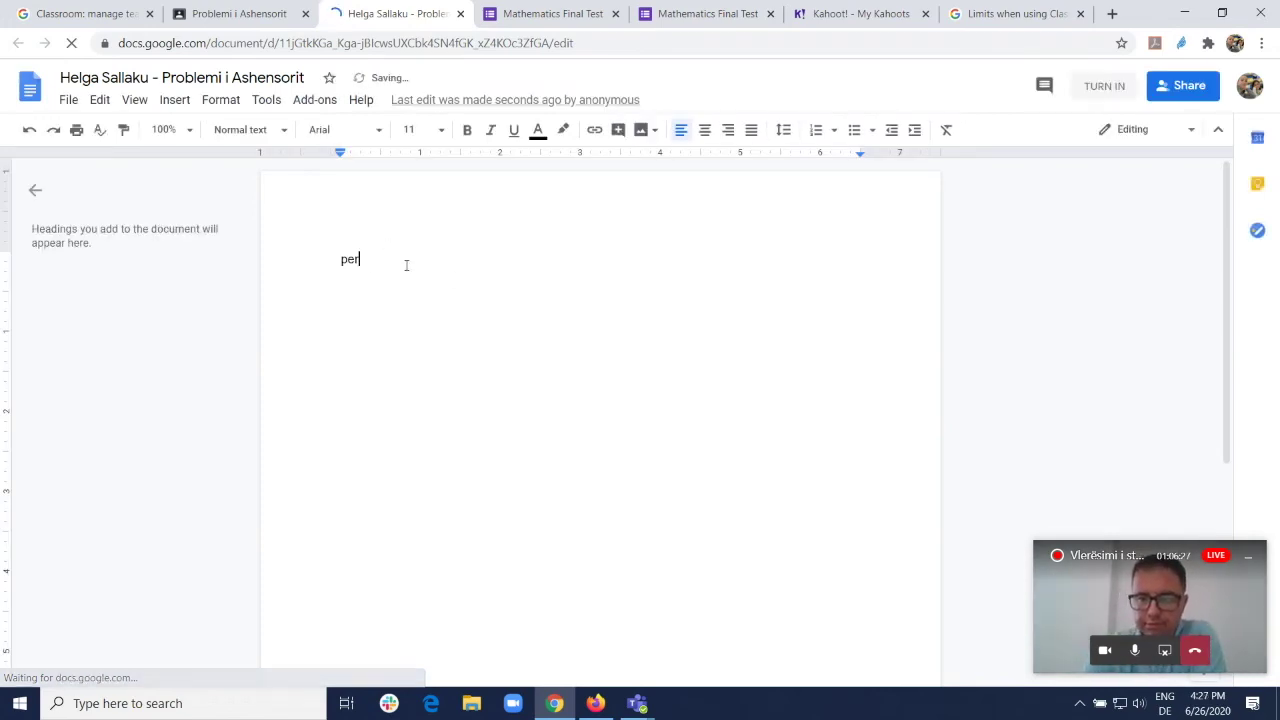
pyautogui.press('BackSpace')
pyautogui.write('Te ve,e')
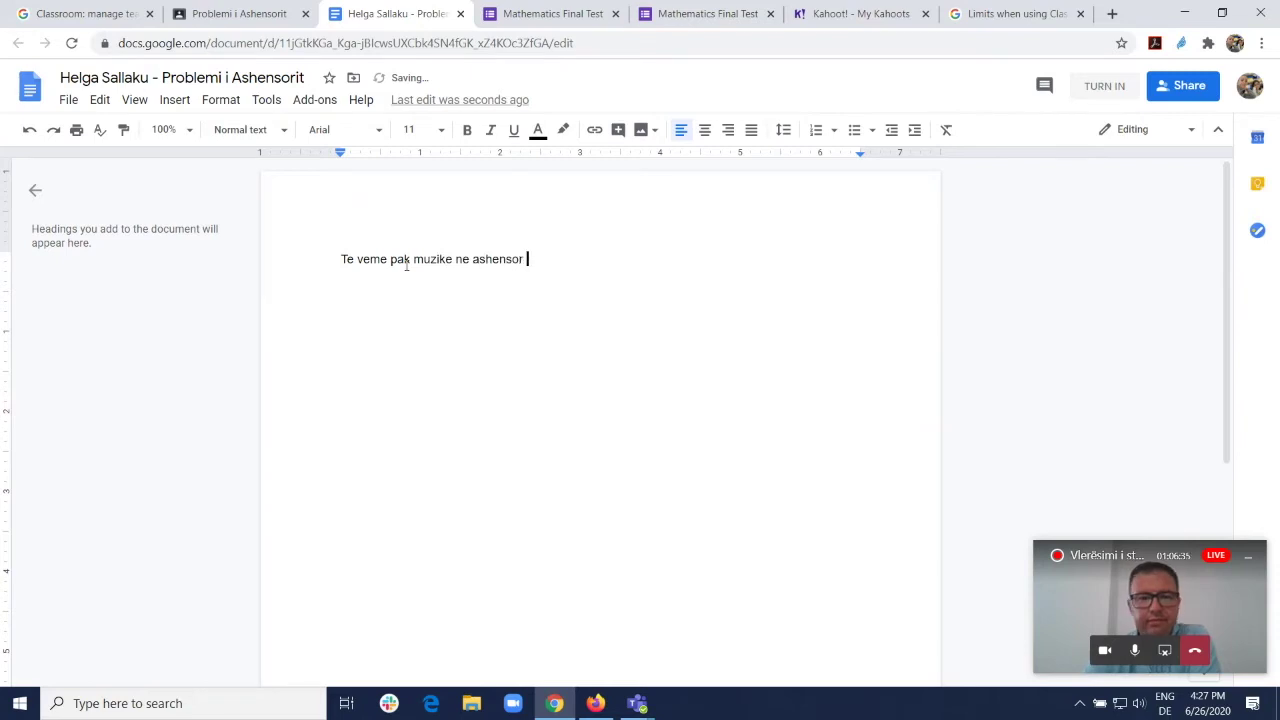
pyautogui.press('Return')
pyautogui.press('Return')
pyautogui.write('kesht')
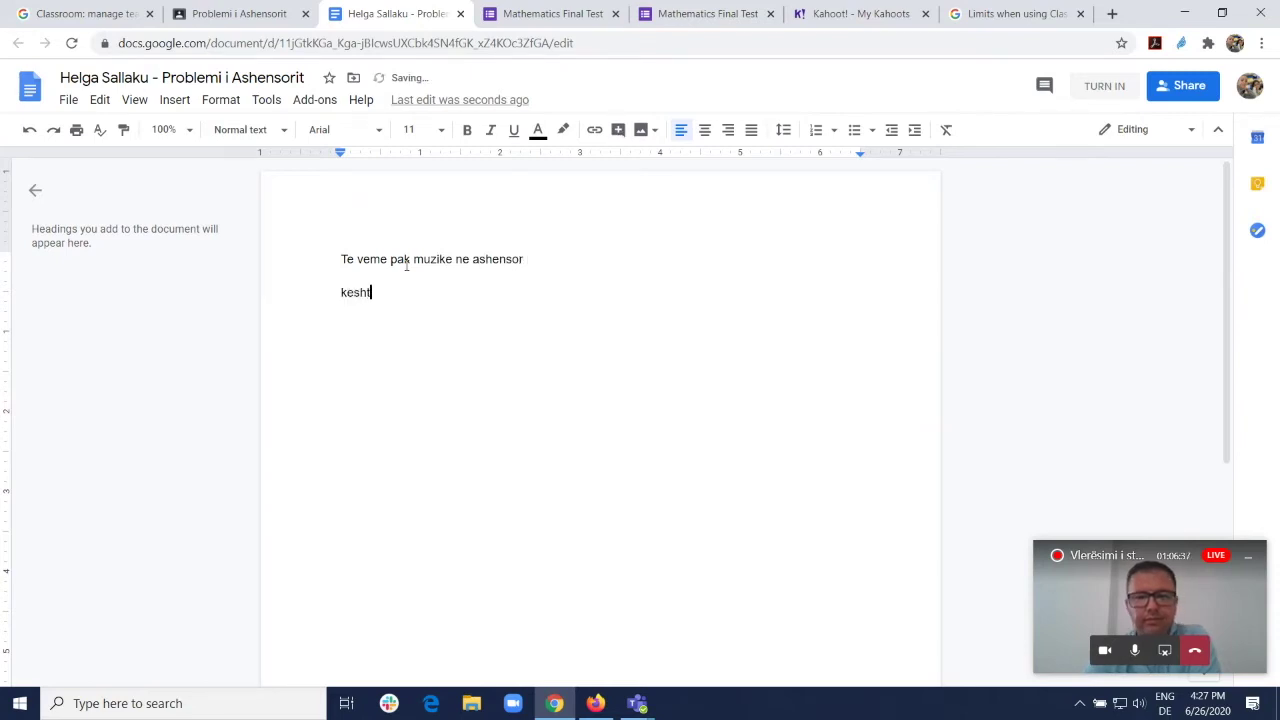
pyautogui.write('u banoret mund')
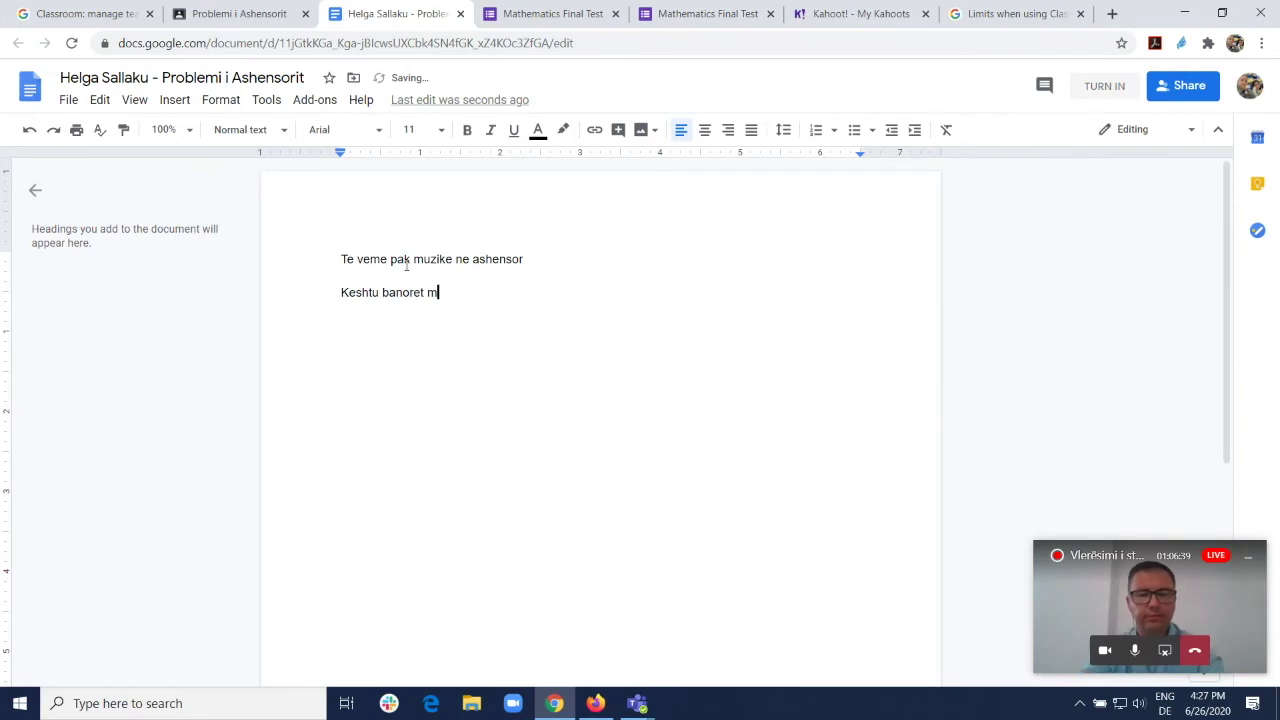
pyautogui.write('e ')
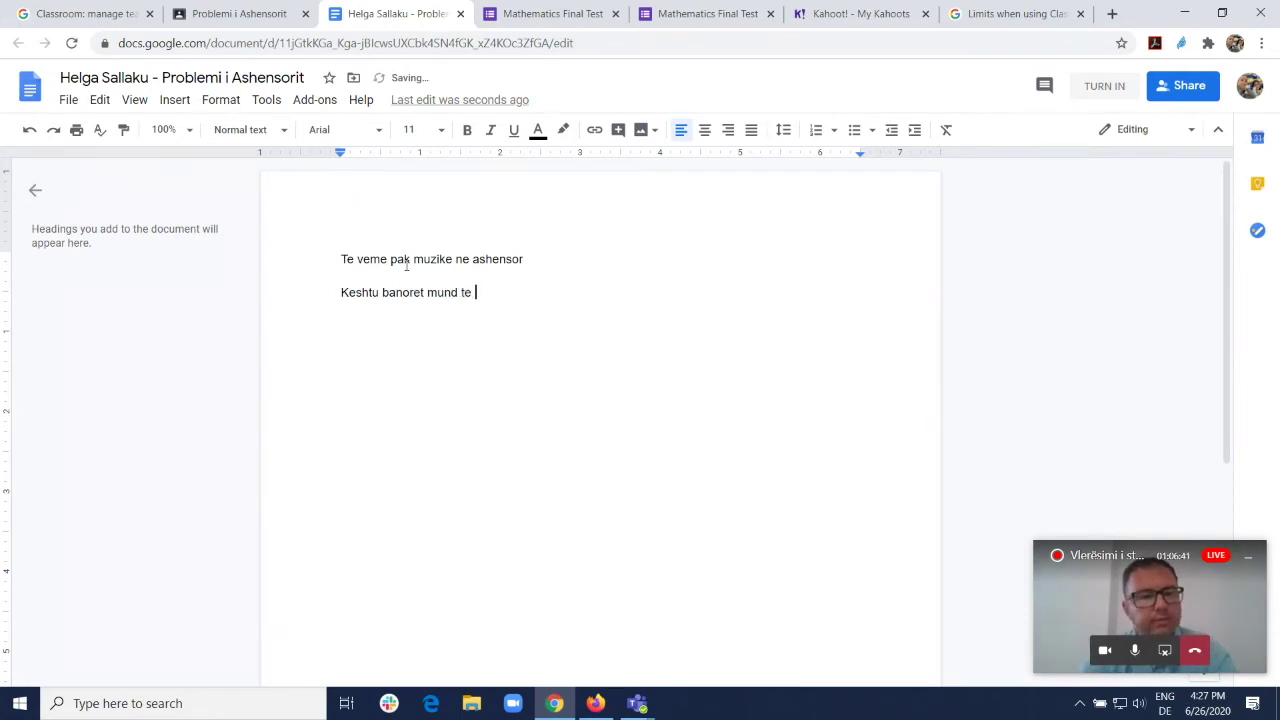
pyautogui.write('kalojne me shpejt kohen e pri')
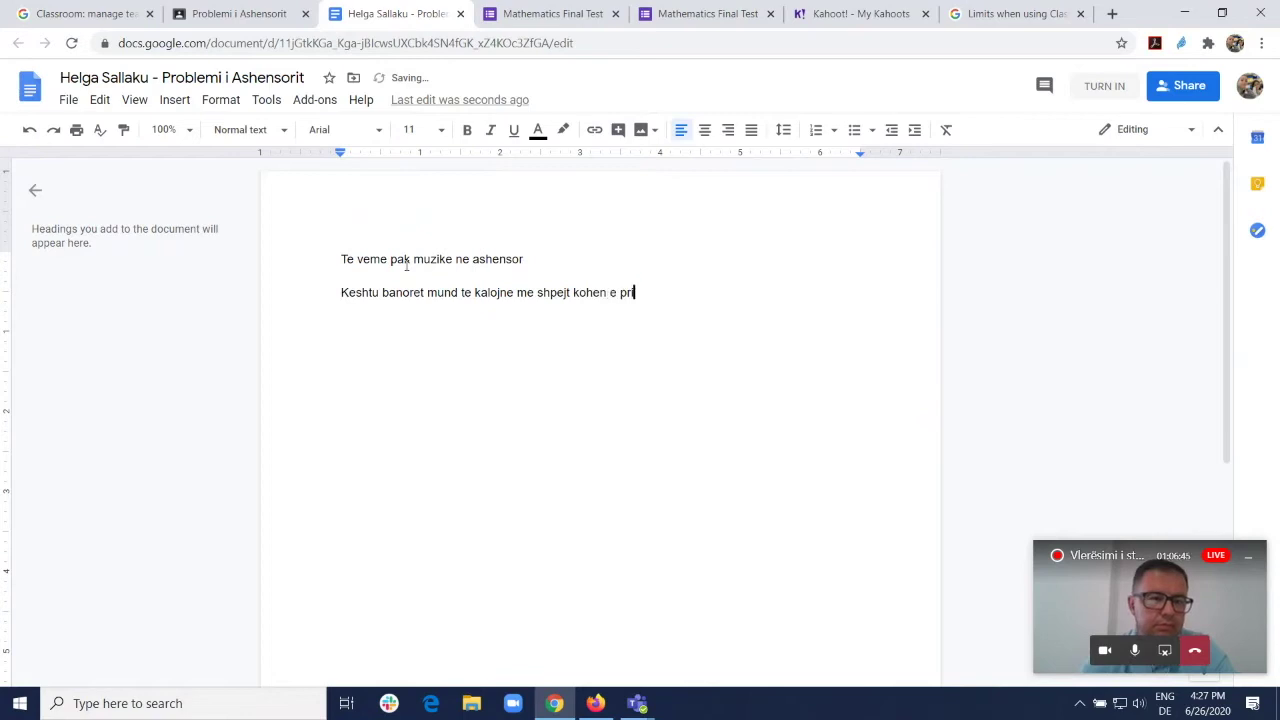
pyautogui.write('tjes ne ngjith')
pyautogui.write('e apo ulje')
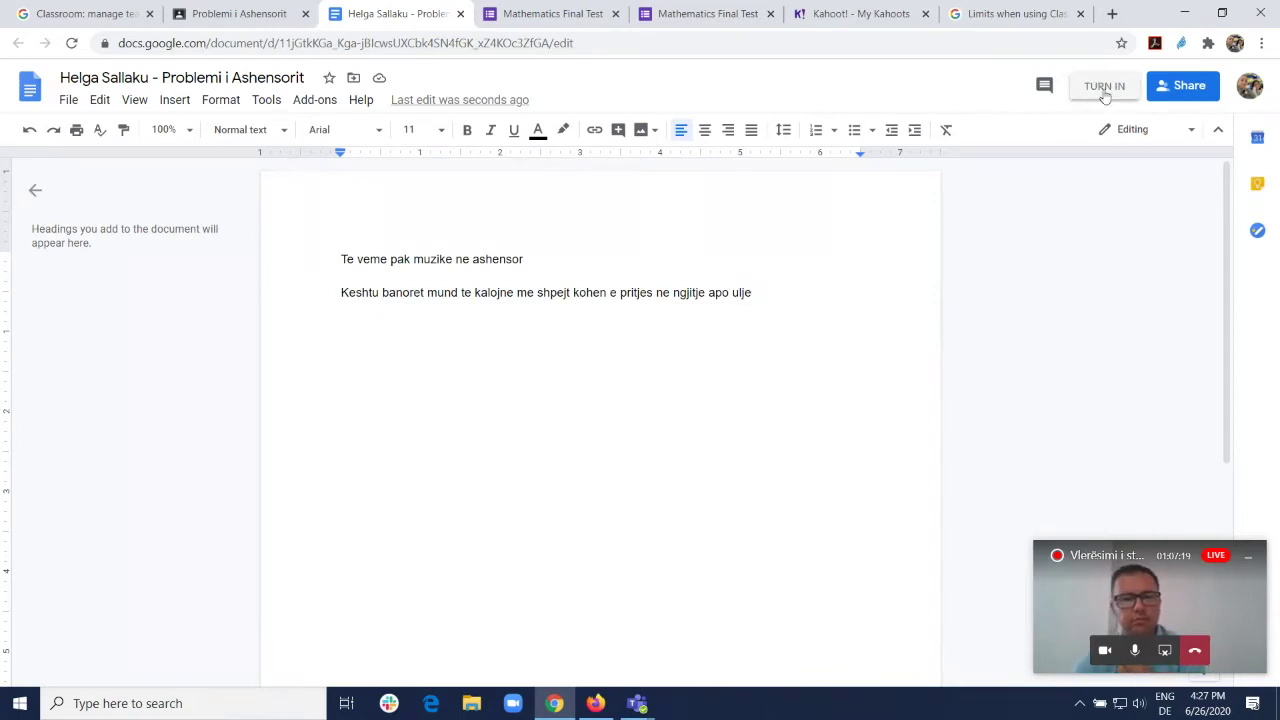
# Step: Turn in the finished elevator-problem document as the student
pyautogui.click(1108, 88)
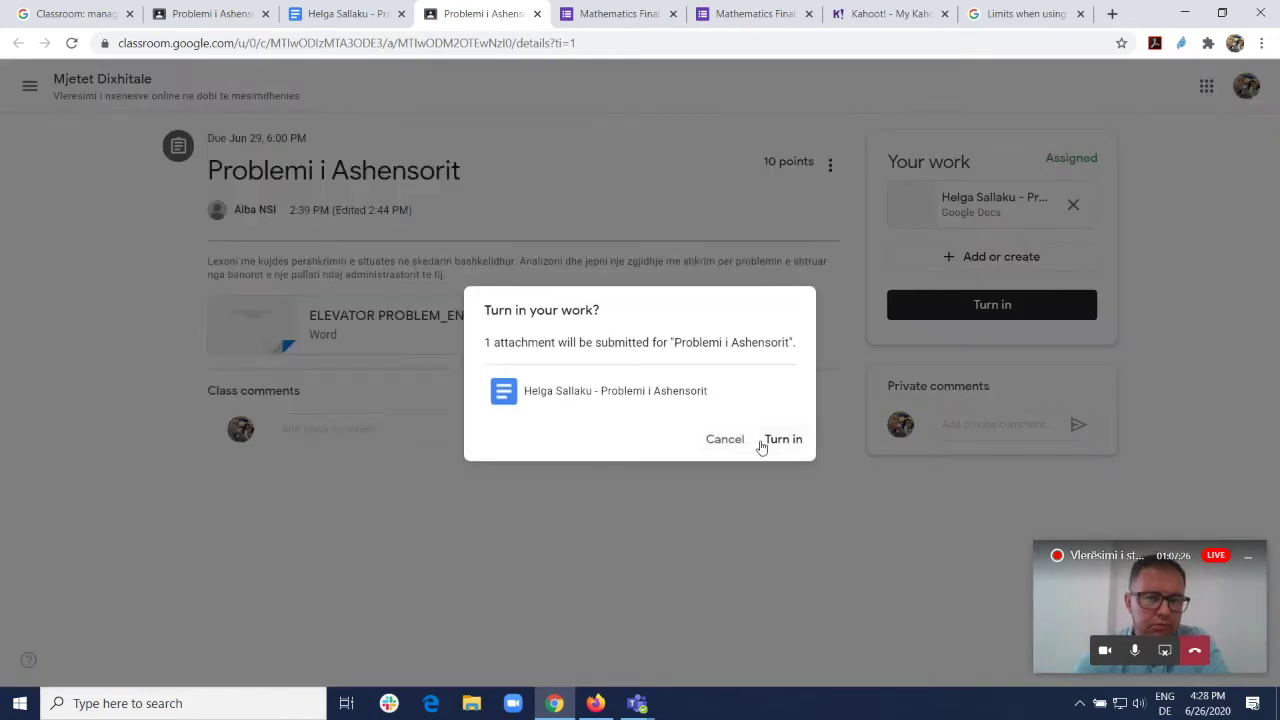
pyautogui.click(783, 442)
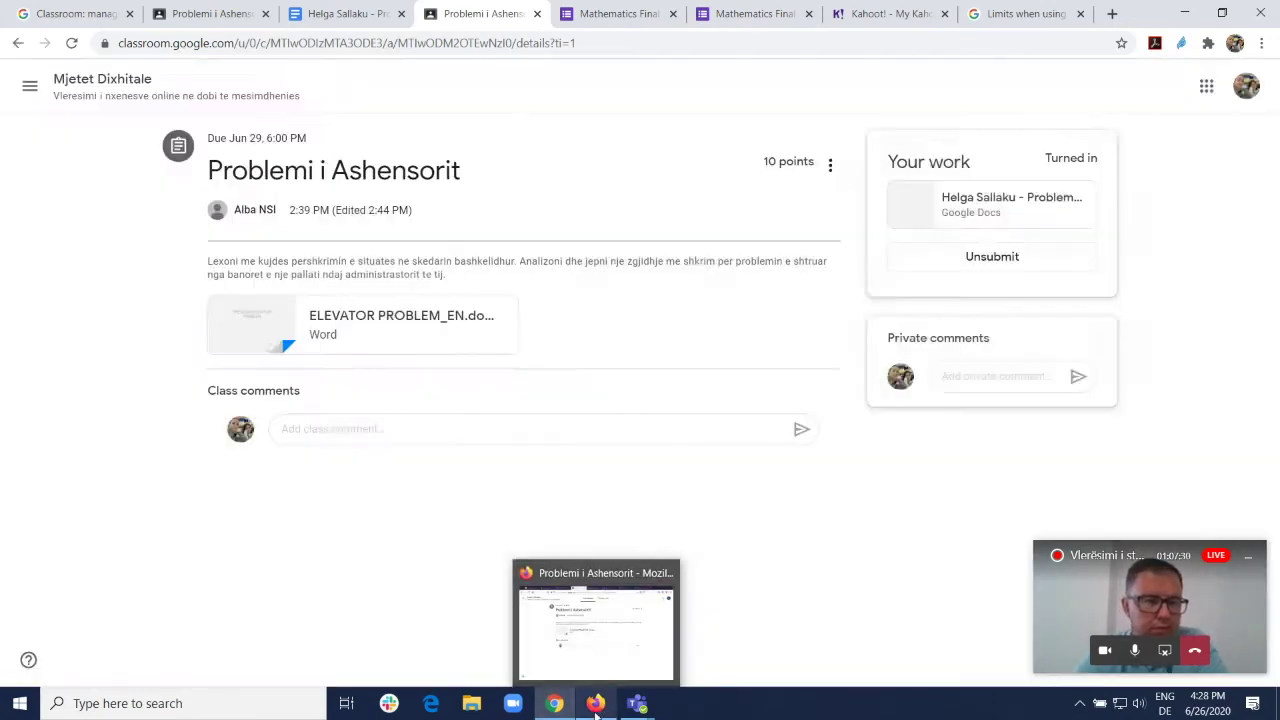
pyautogui.click(595, 703)
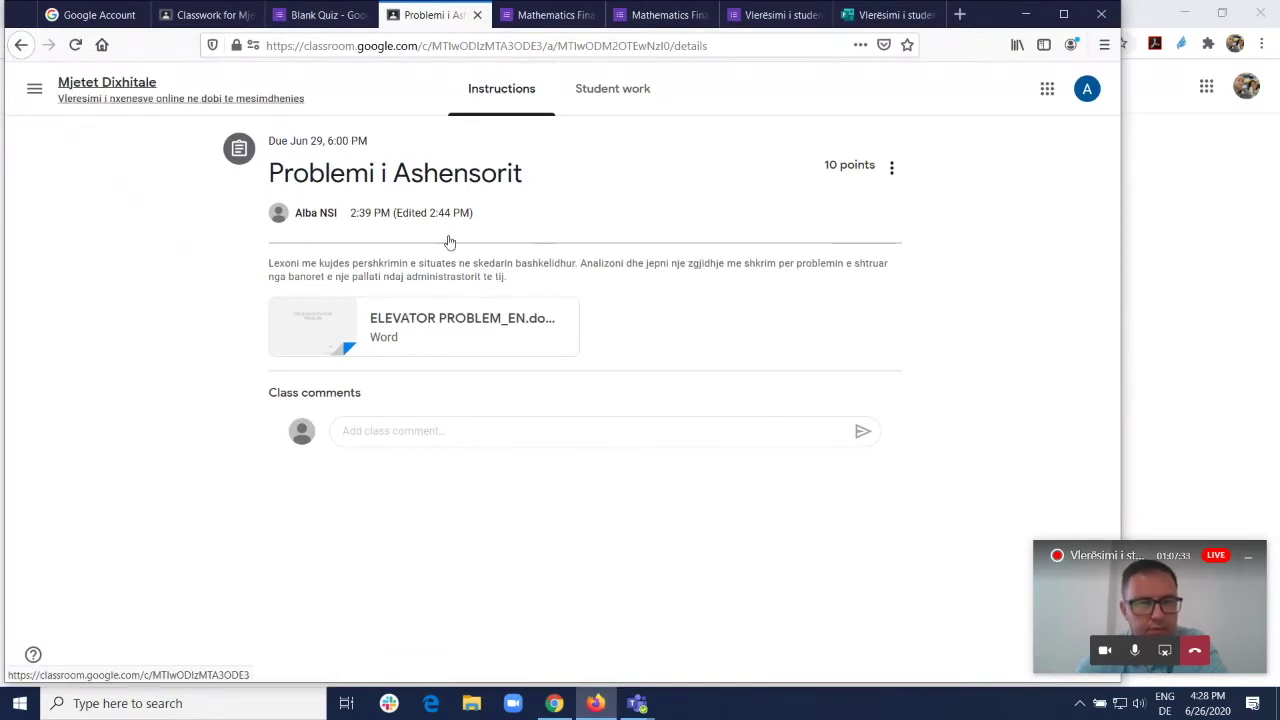
# Step: As teacher, refresh Problemi i Ashensorit's Student work and review the turned-in document
pyautogui.click(86, 92)
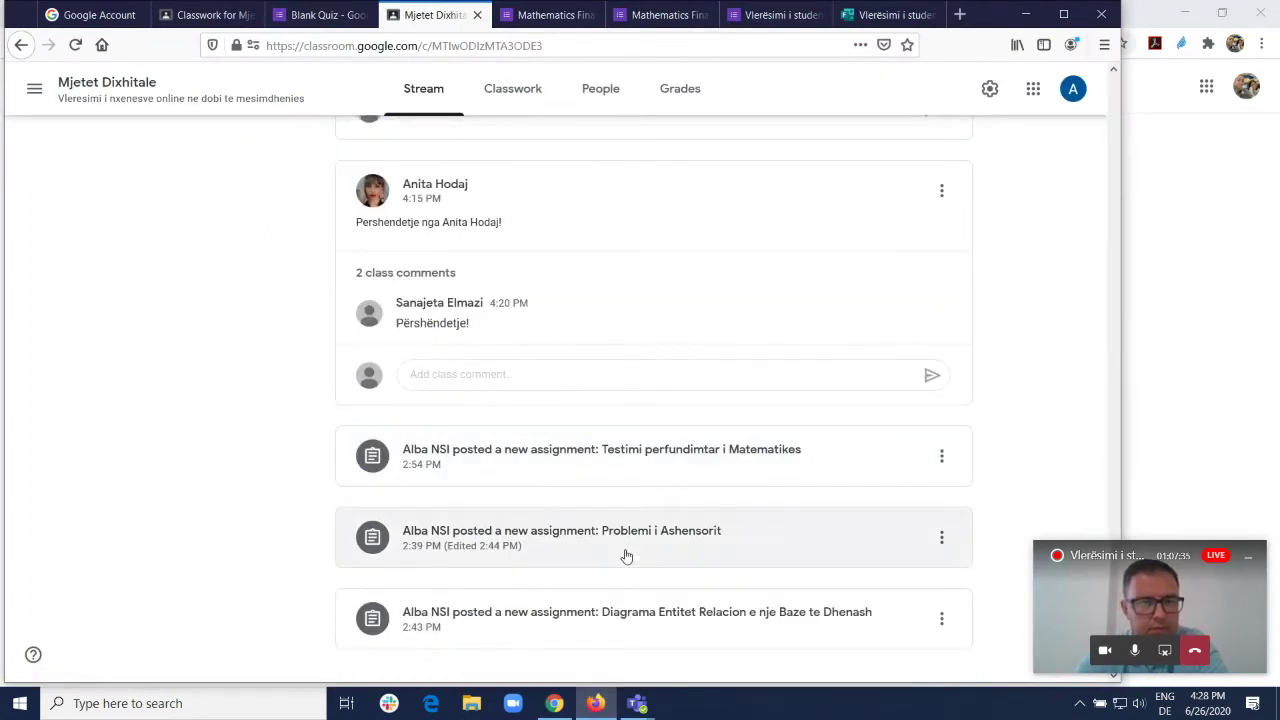
pyautogui.click(623, 534)
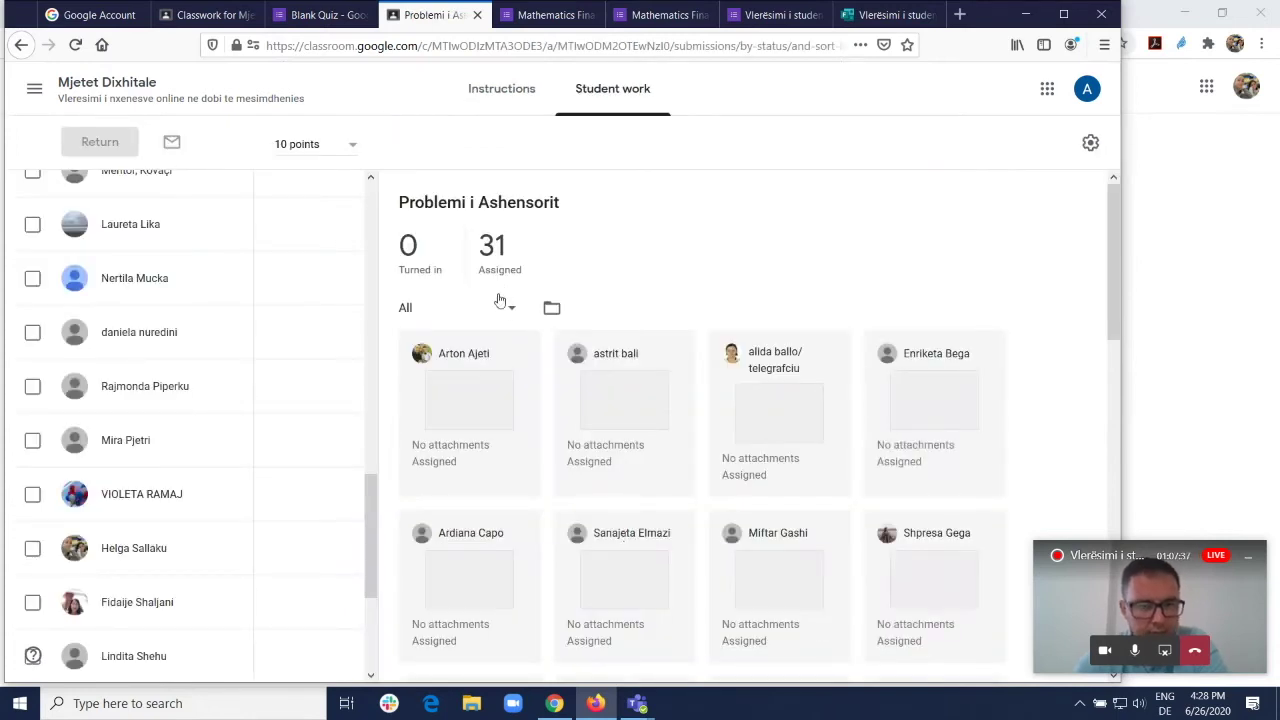
pyautogui.click(503, 95)
pyautogui.click(590, 90)
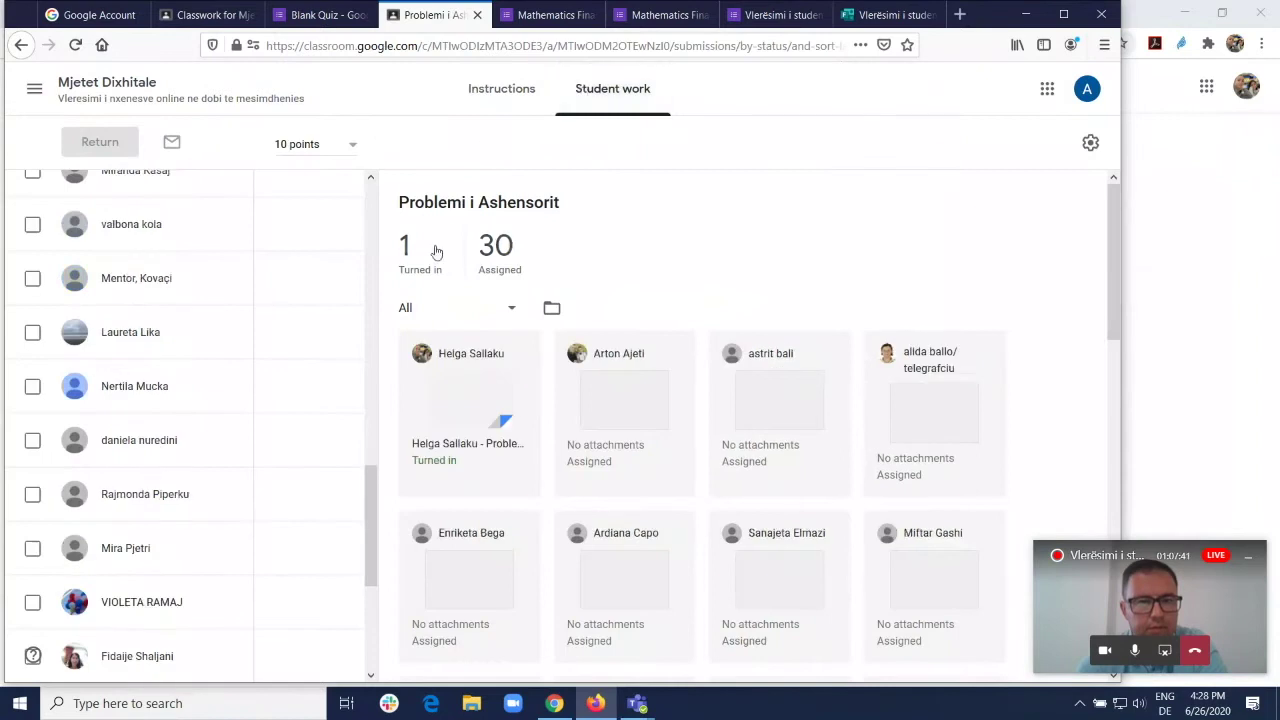
pyautogui.click(484, 408)
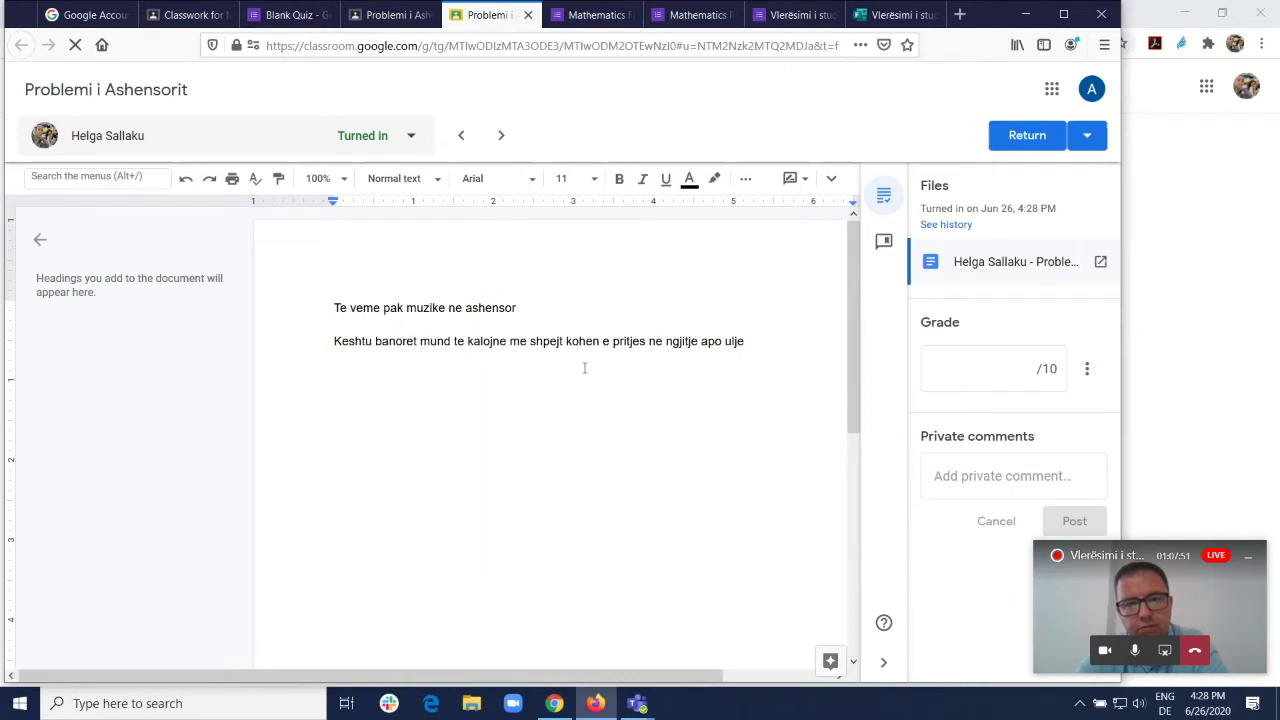
pyautogui.click(400, 20)
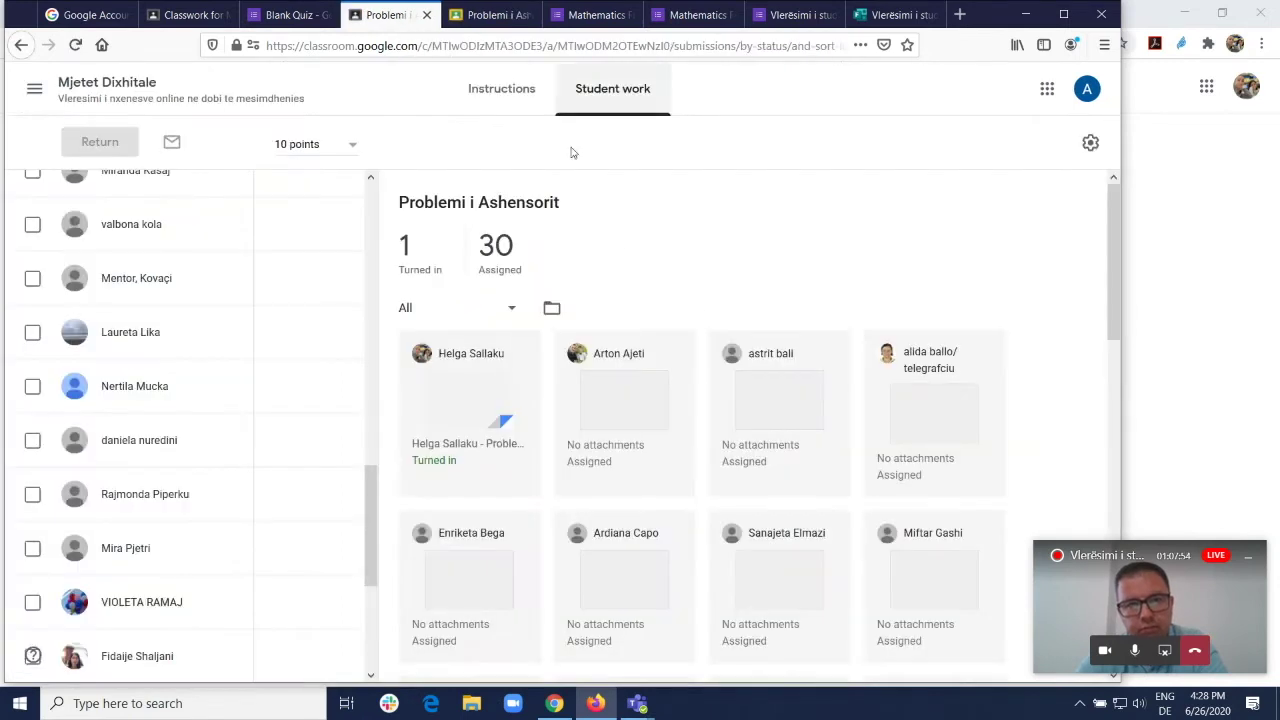
pyautogui.scroll(5, 322, 408)
pyautogui.scroll(5, 322, 408)
# Step: Enter a grade of 10 for the student's submission and return it, confirming the dialog
pyautogui.click(285, 357)
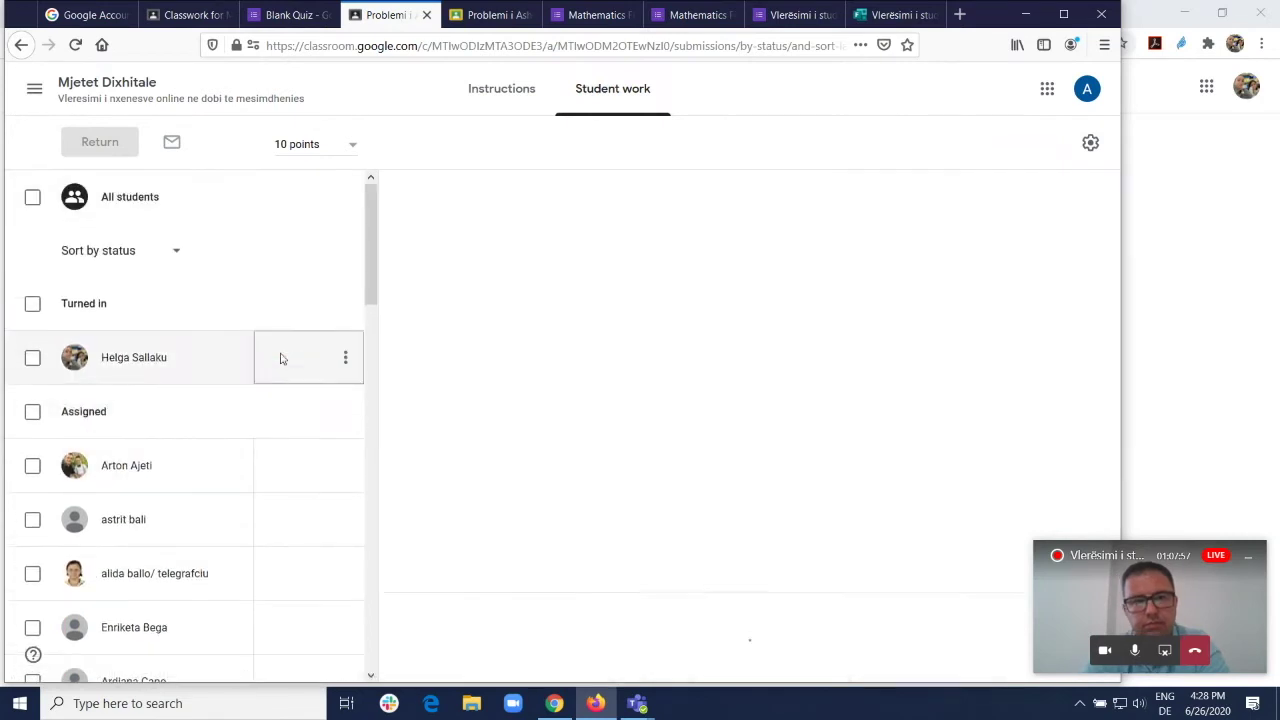
pyautogui.write('10')
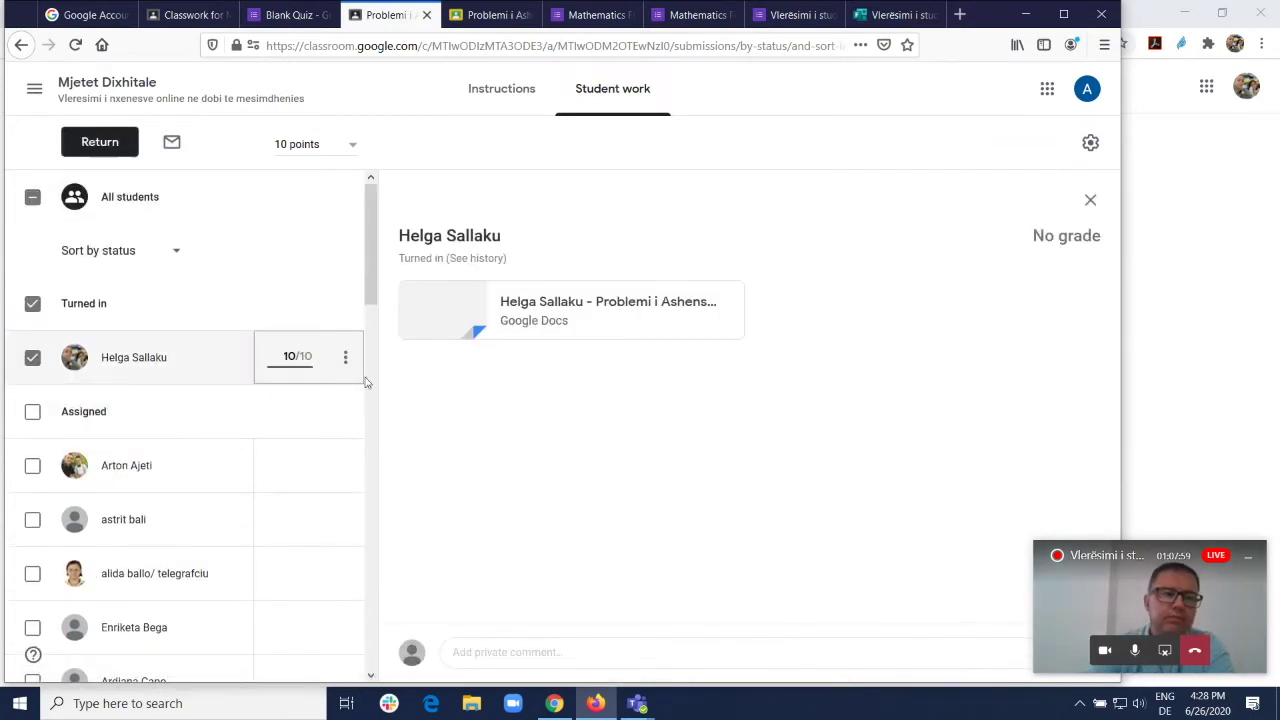
pyautogui.click(345, 357)
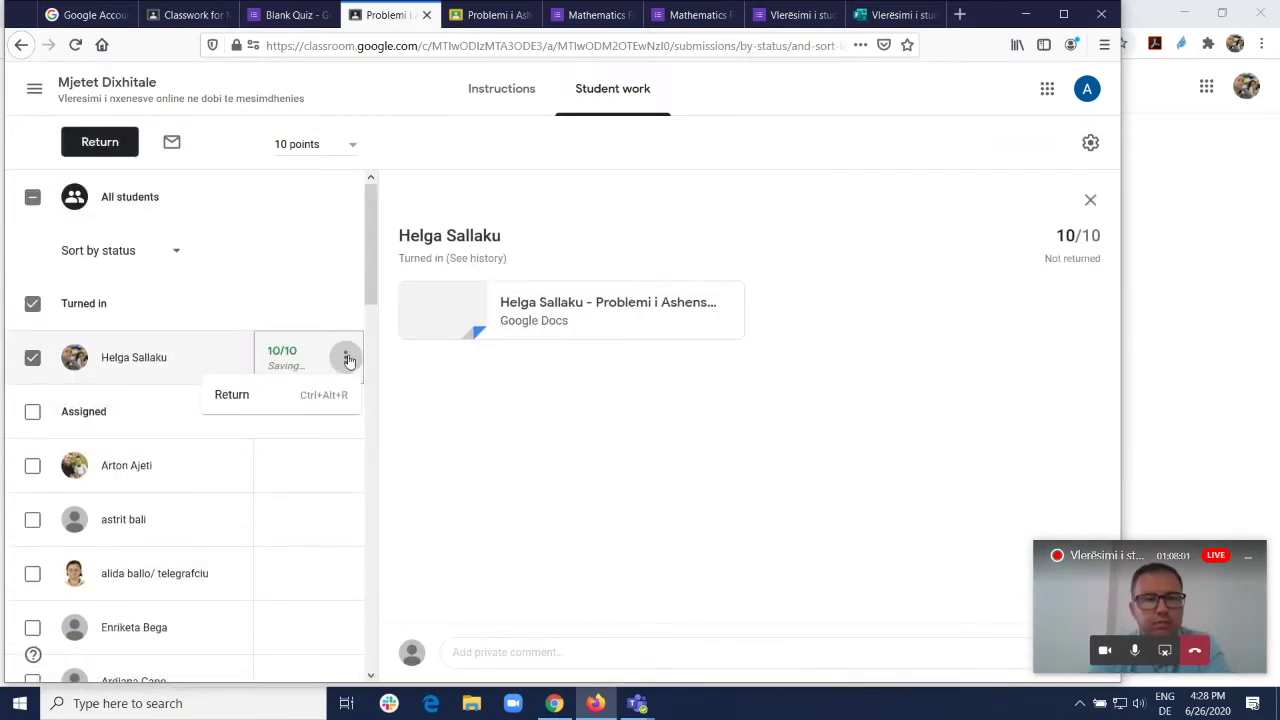
pyautogui.click(253, 398)
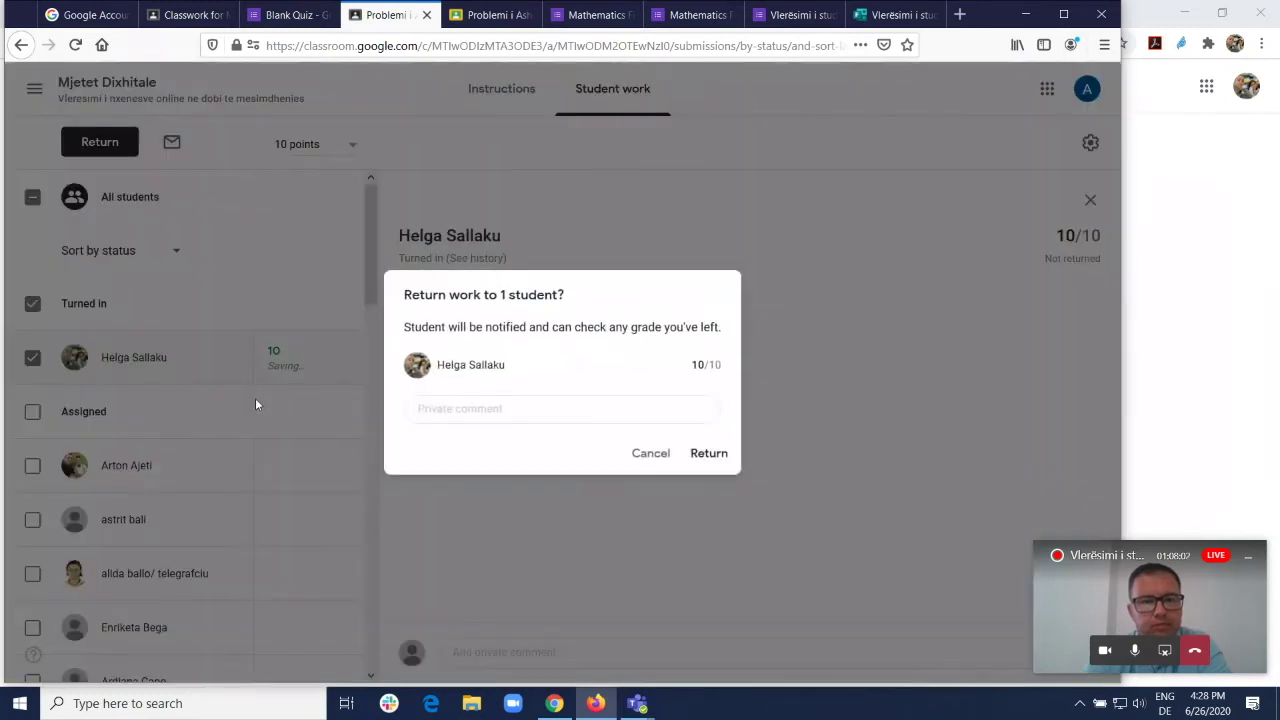
pyautogui.click(720, 453)
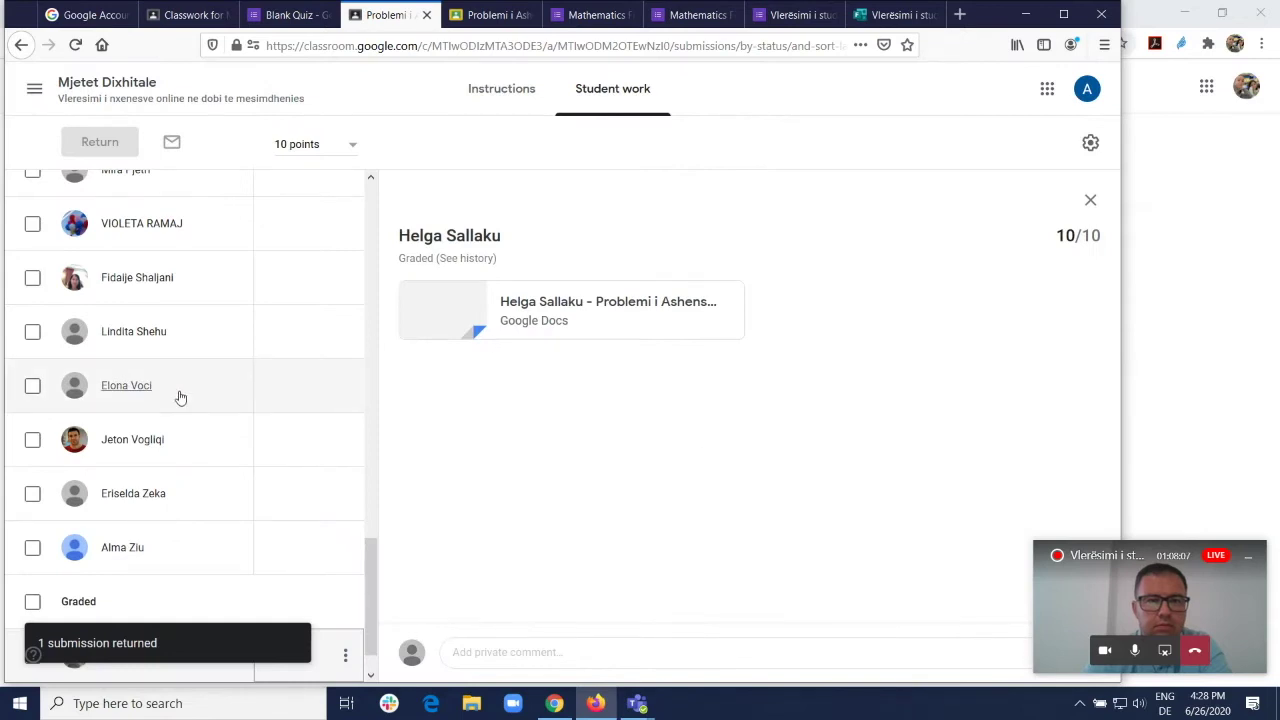
pyautogui.scroll(15, 280, 340)
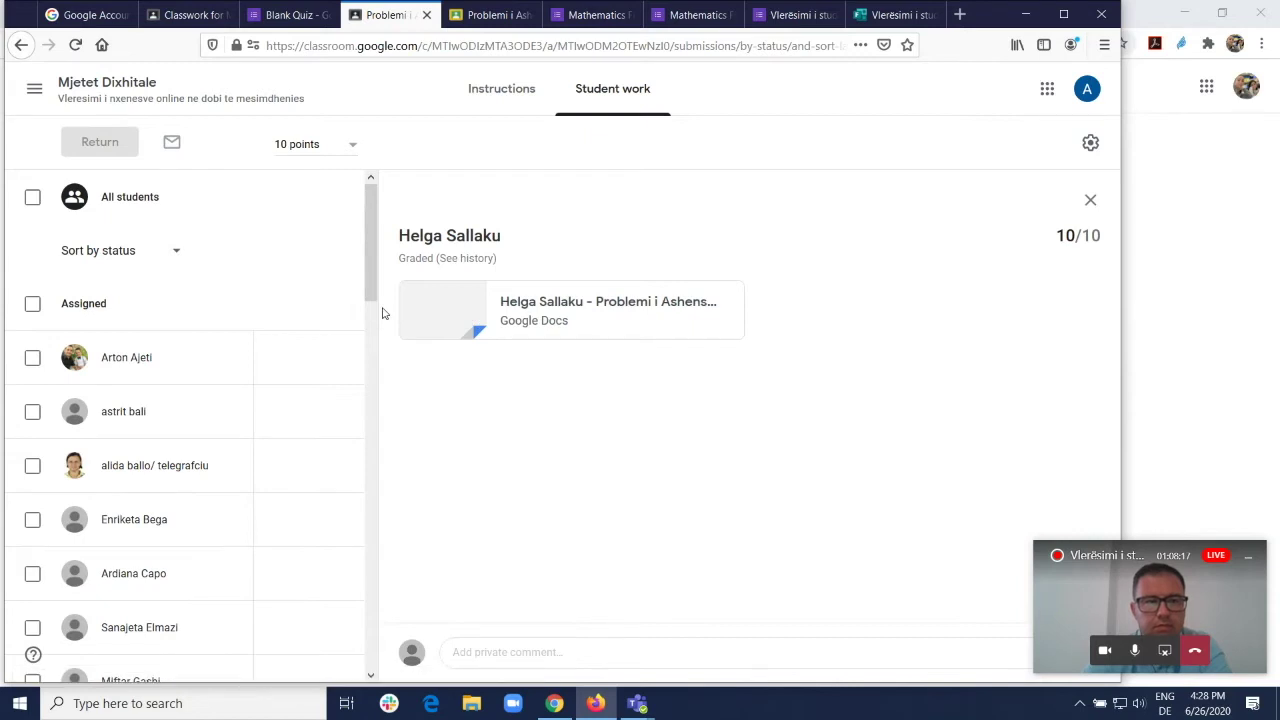
pyautogui.moveTo(377, 289); pyautogui.dragTo(286, 258)
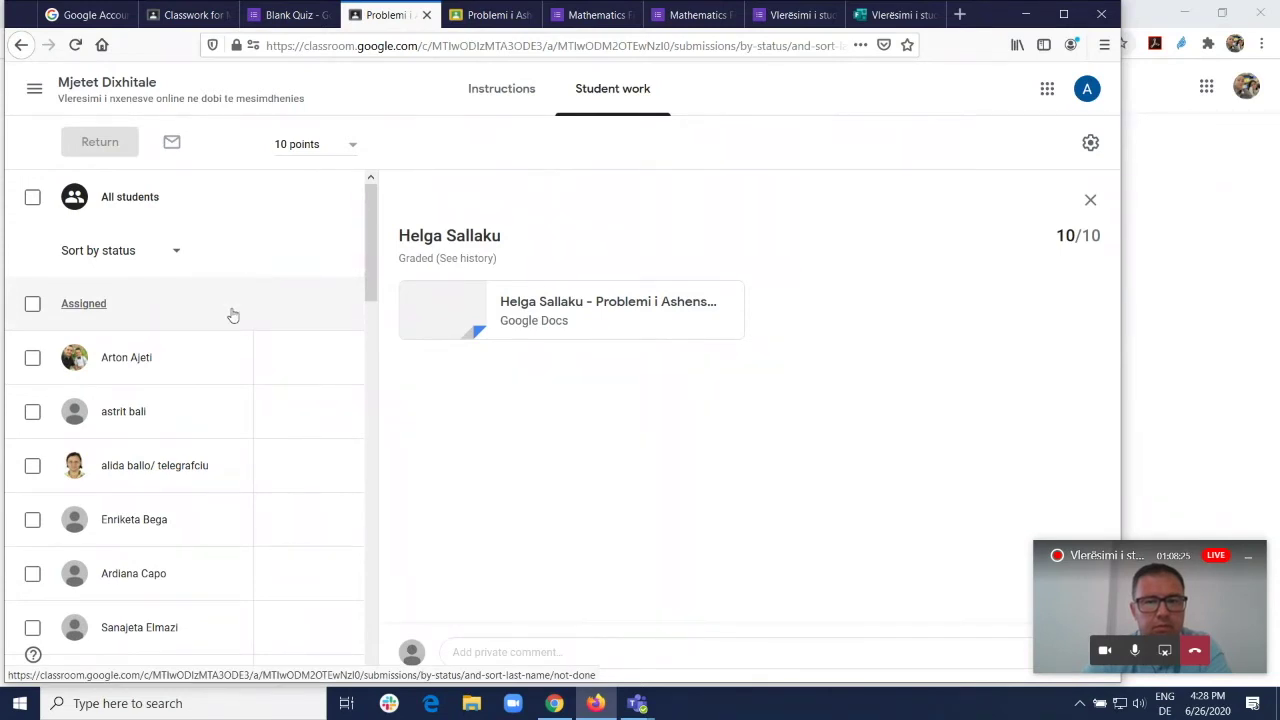
pyautogui.scroll(-8, 240, 320)
pyautogui.scroll(-10, 232, 348)
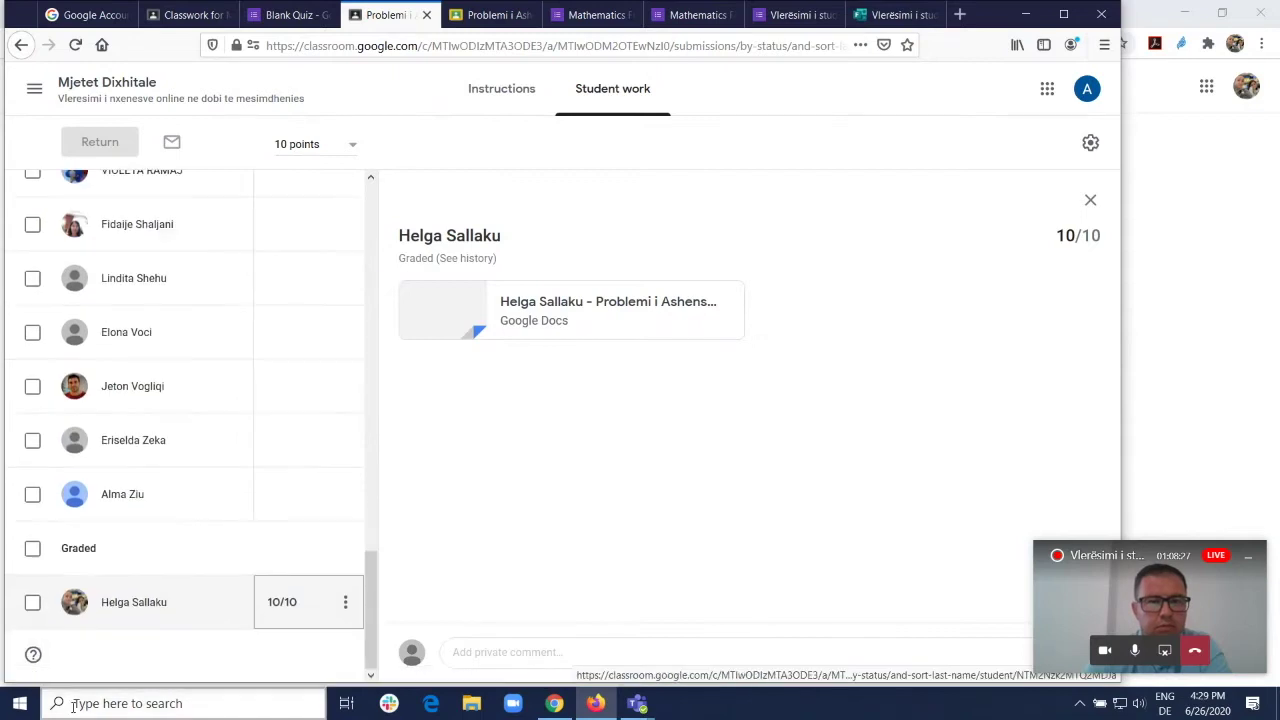
# Step: Check the Mjetet Dixhitale gradebook showing marks of 1 and 10, then open the class list
pyautogui.click(115, 86)
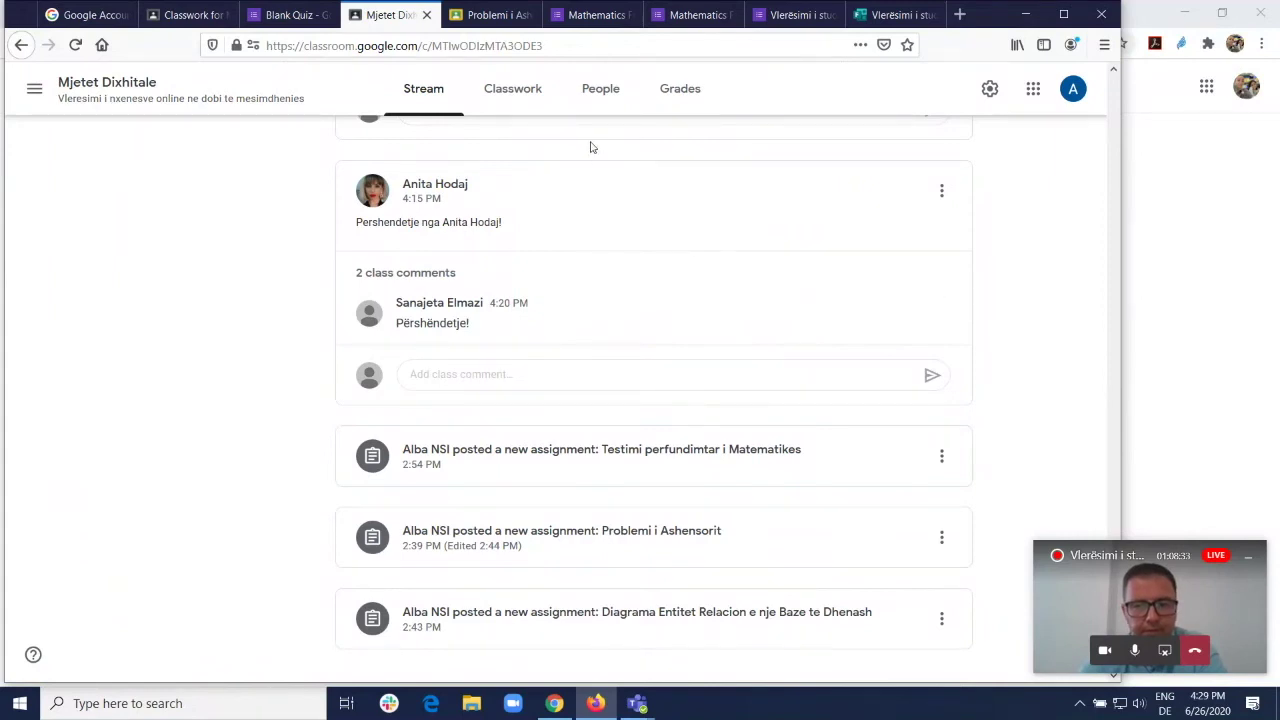
pyautogui.click(685, 90)
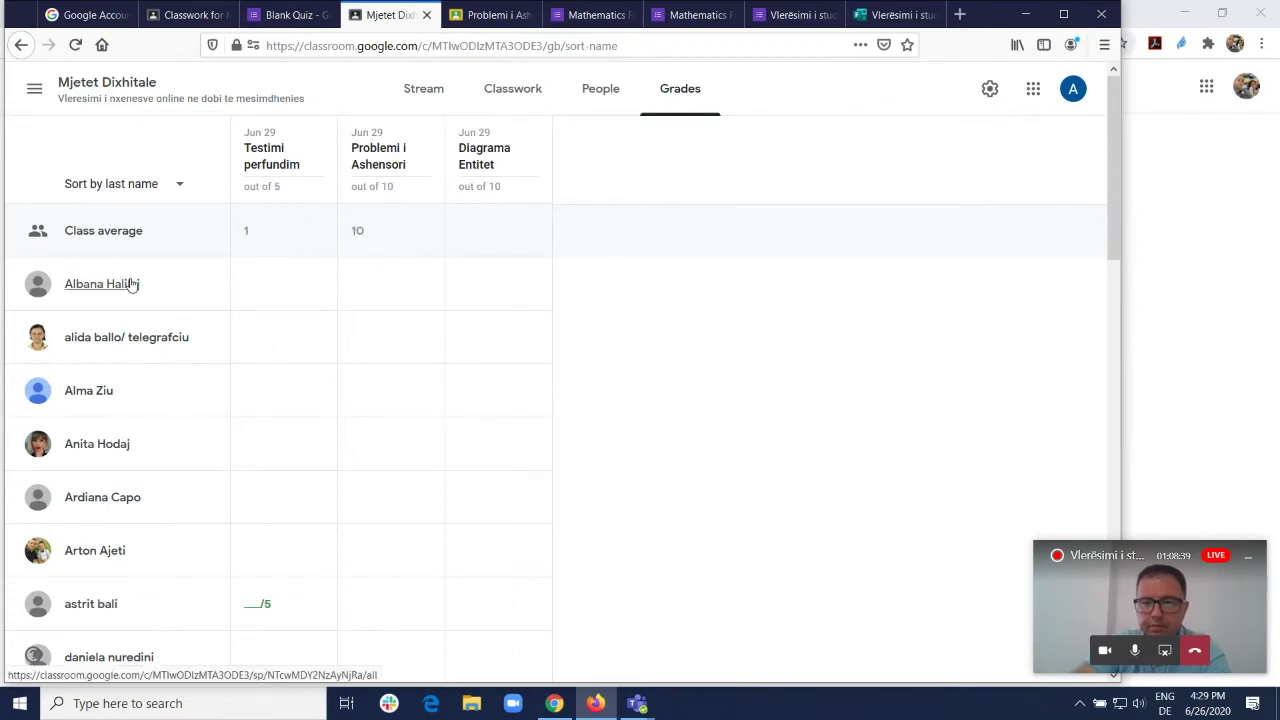
pyautogui.scroll(-2, 134, 329)
pyautogui.scroll(2, 177, 289)
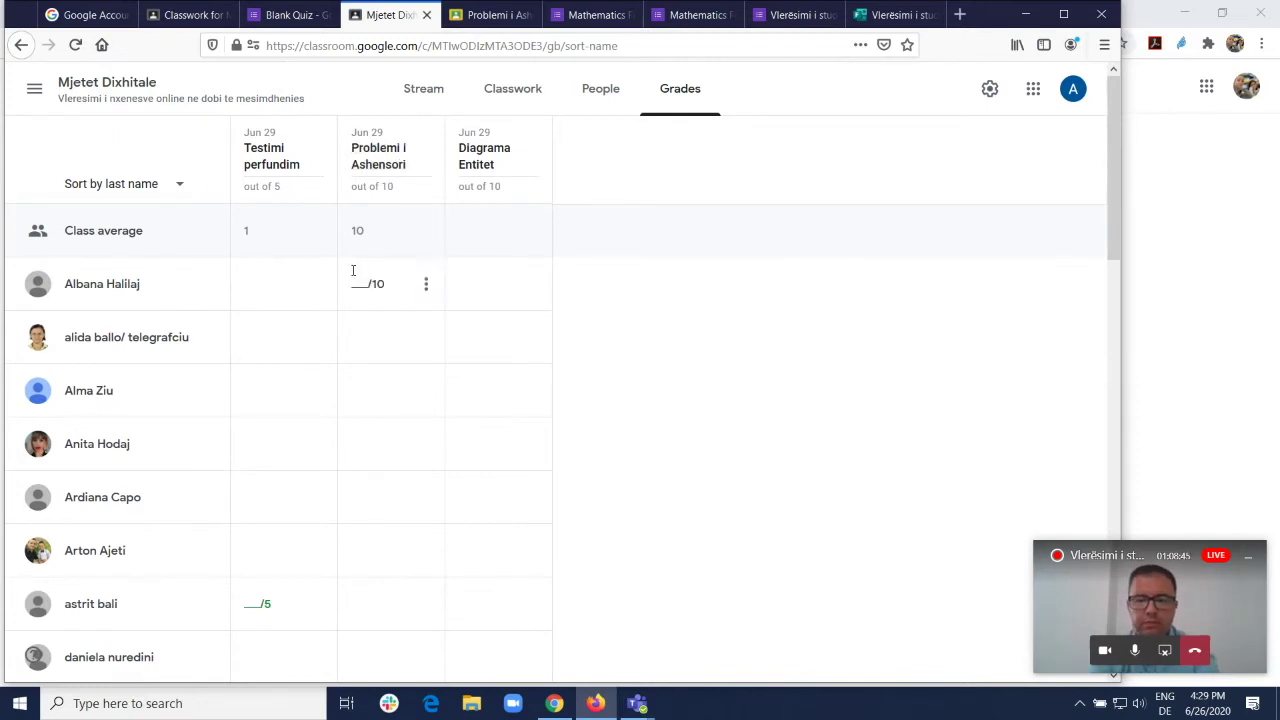
pyautogui.scroll(-5, 300, 330)
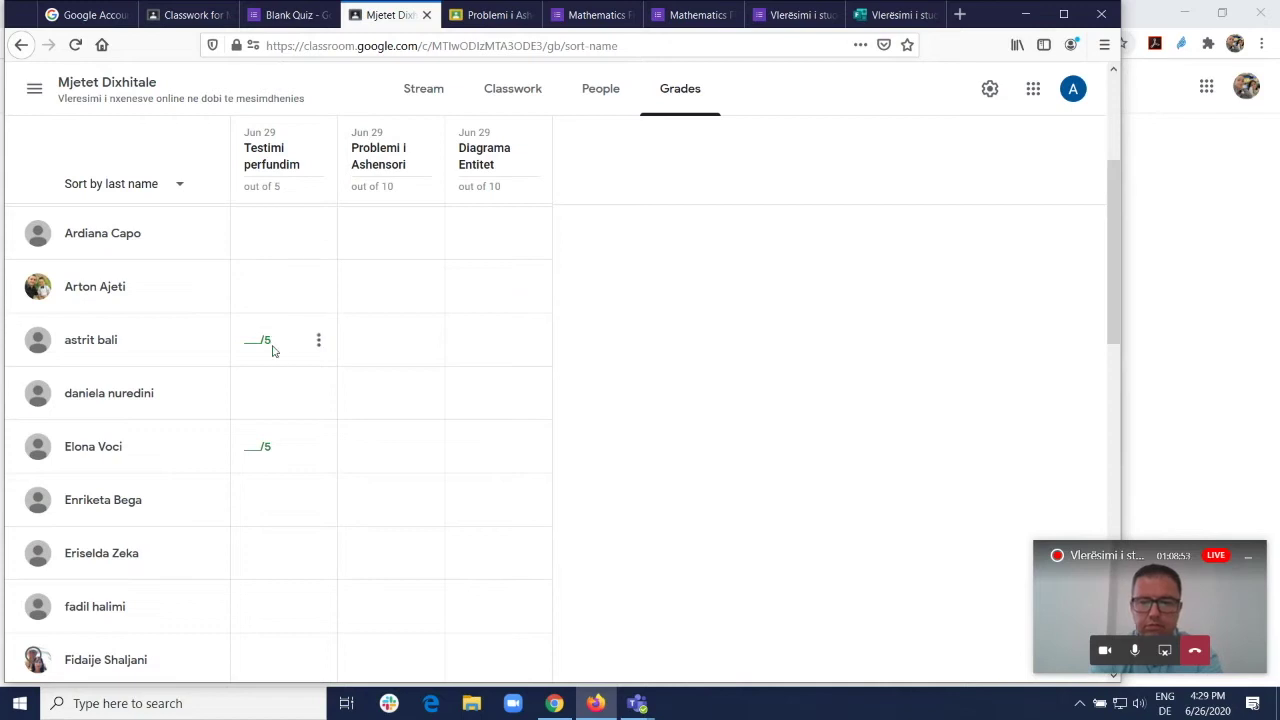
pyautogui.scroll(-5, 285, 347)
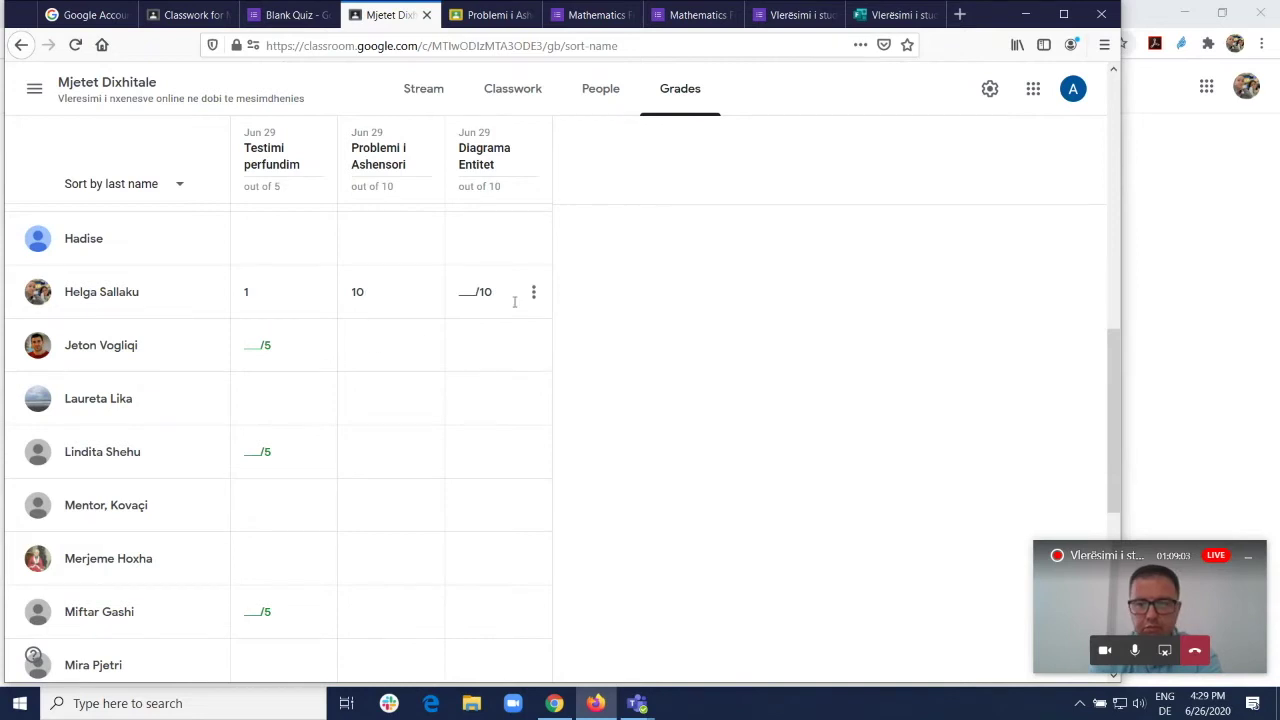
pyautogui.scroll(10, 554, 300)
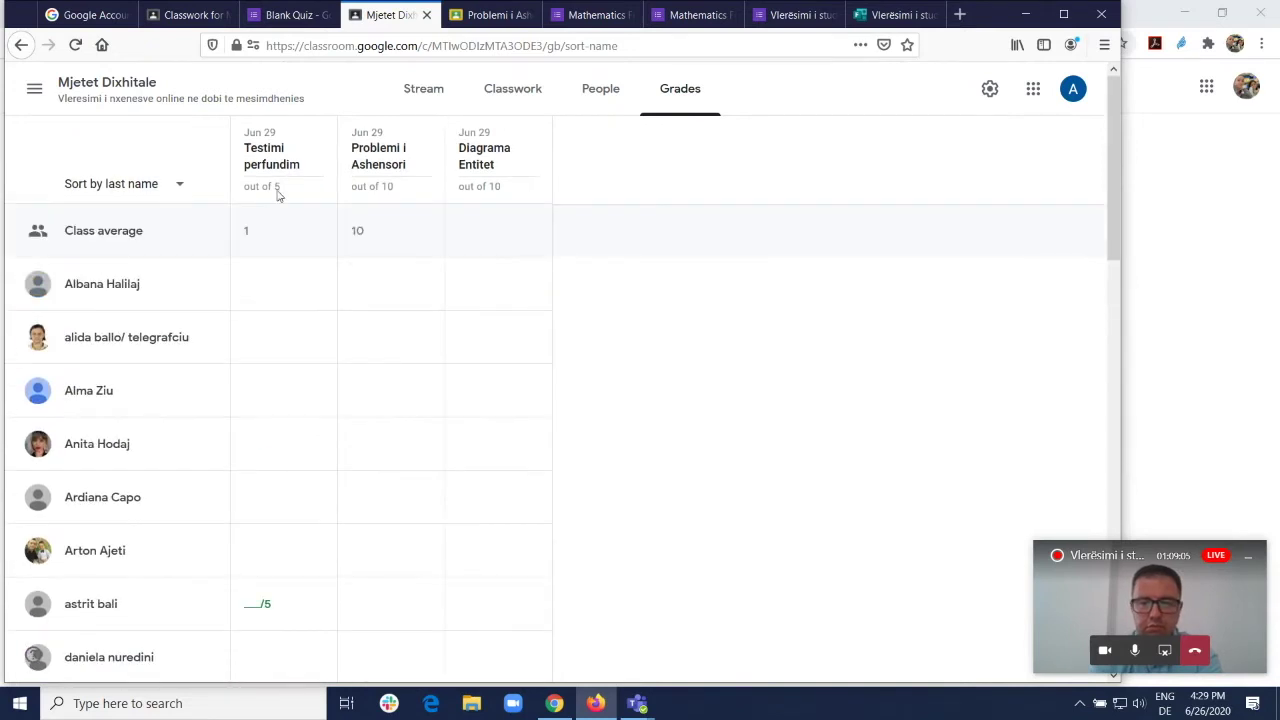
pyautogui.click(60, 86)
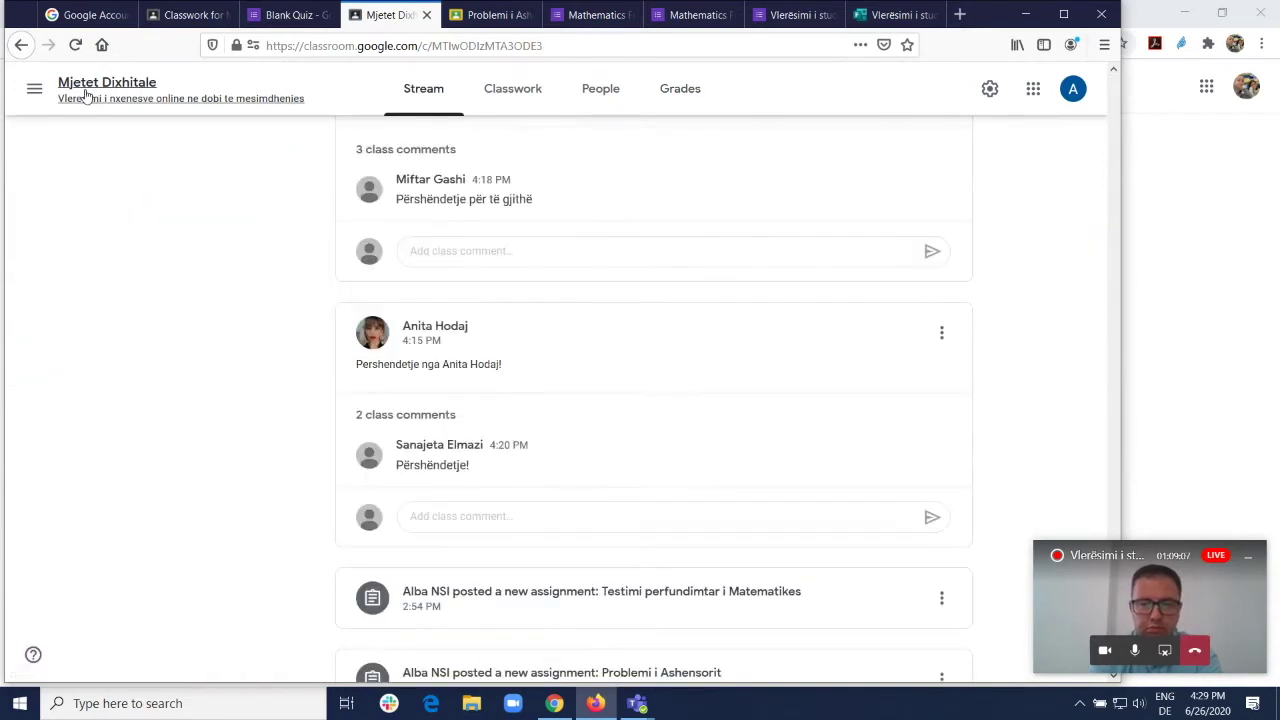
pyautogui.click(34, 88)
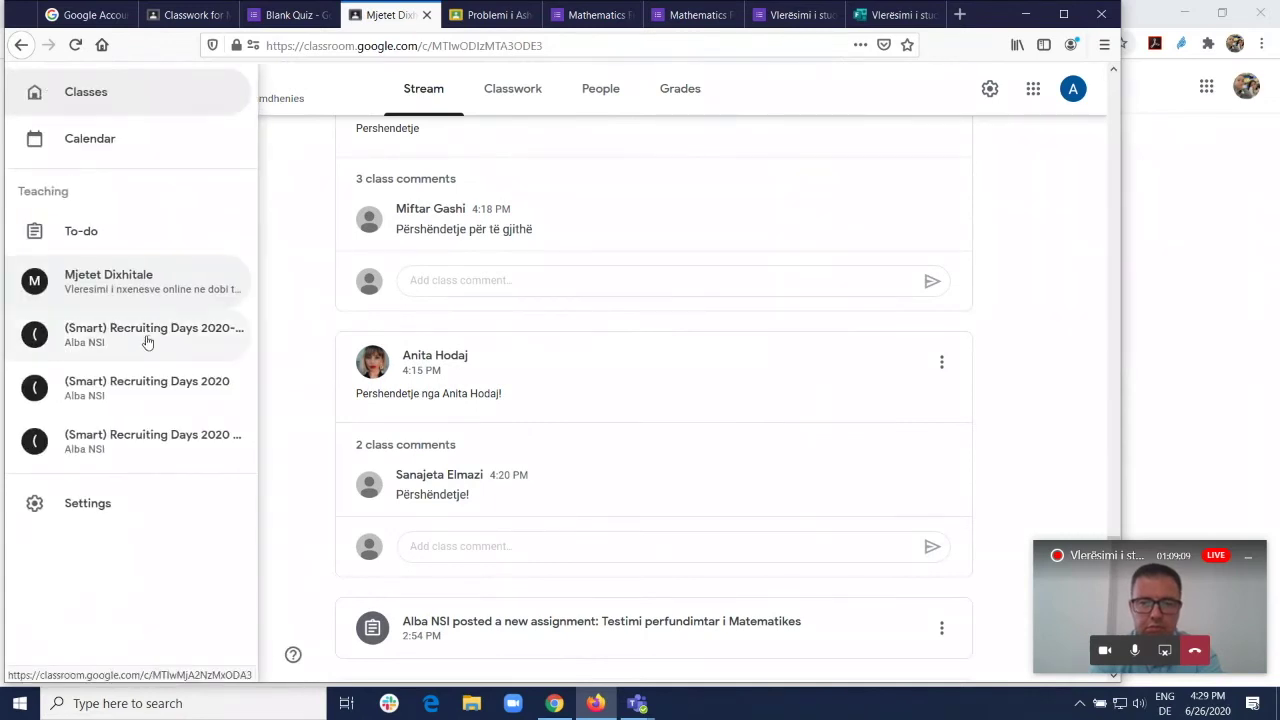
# Step: View the (Smart) Recruiting Days 2020 gradebook, then show the student's 10/10 Problemi i Ashensorit page
pyautogui.click(145, 392)
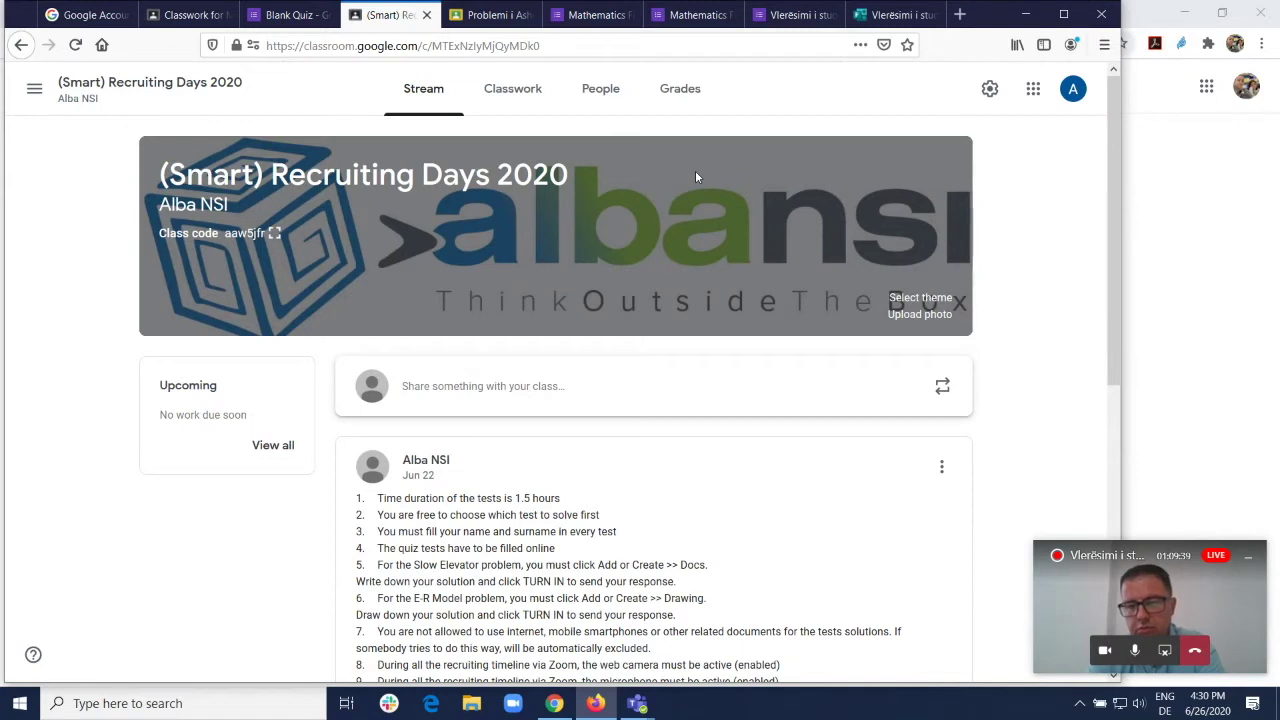
pyautogui.scroll(-5, 686, 360)
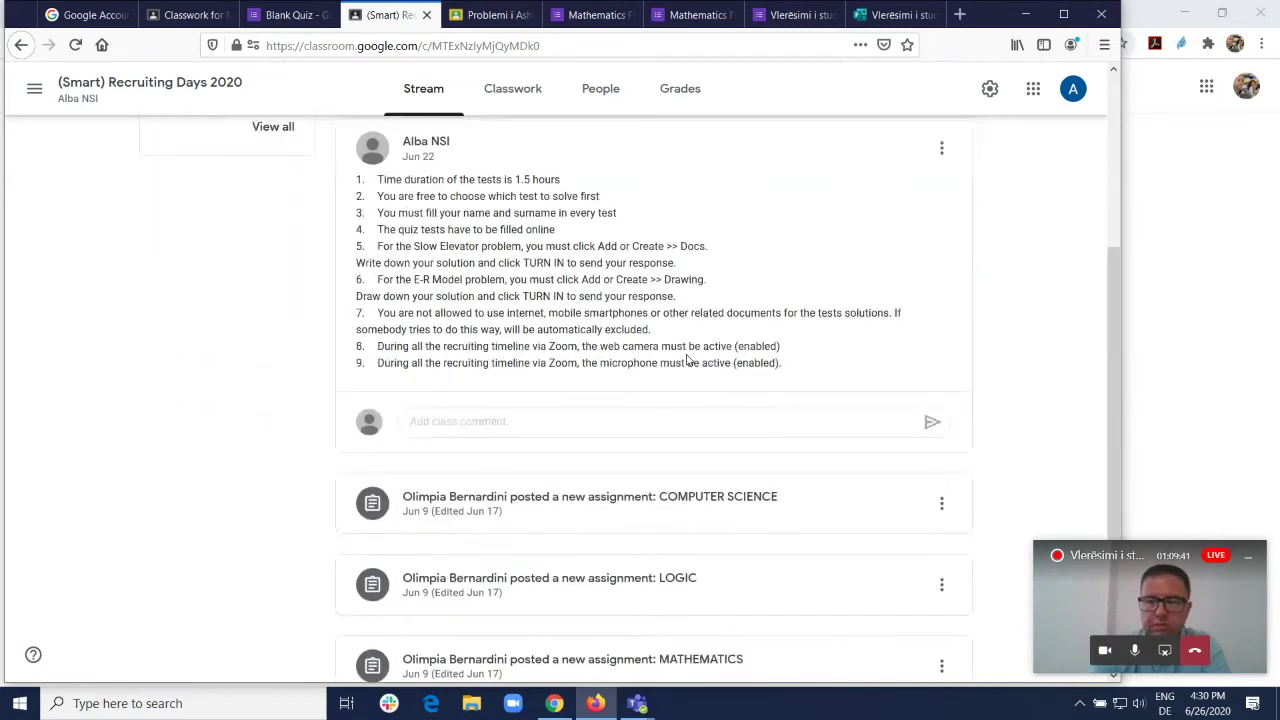
pyautogui.scroll(2, 686, 358)
pyautogui.scroll(3, 686, 356)
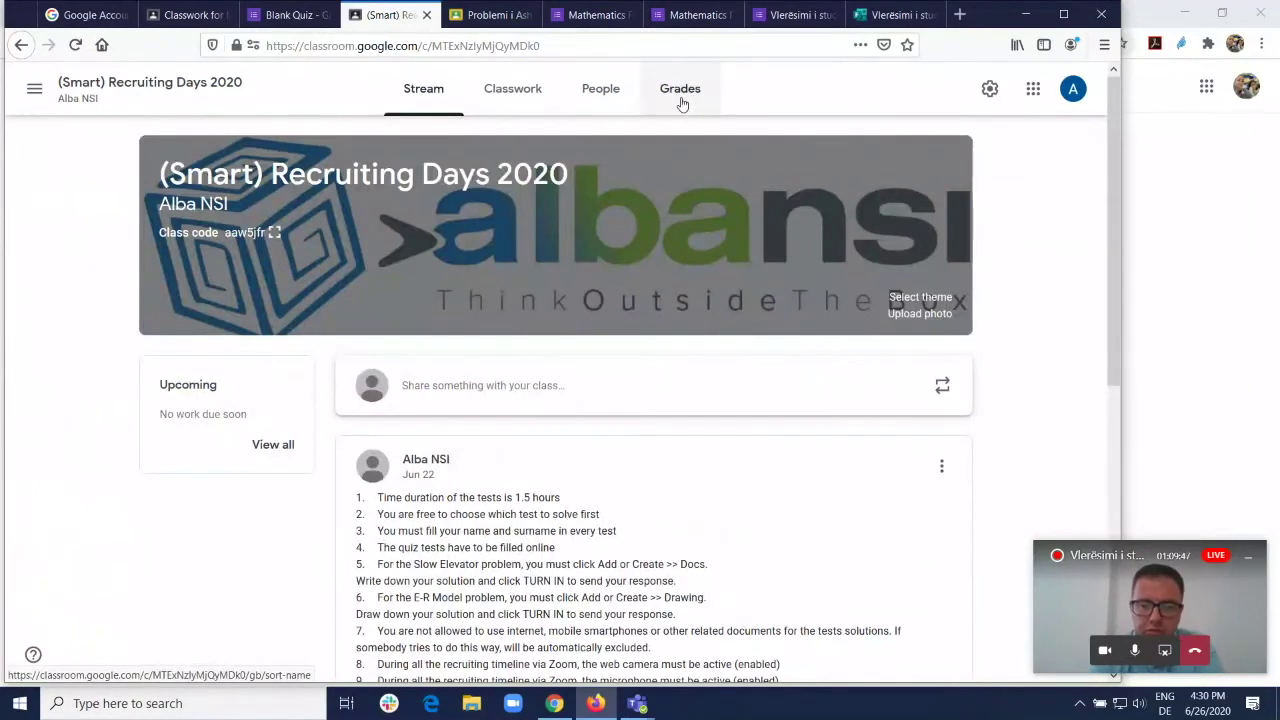
pyautogui.click(681, 96)
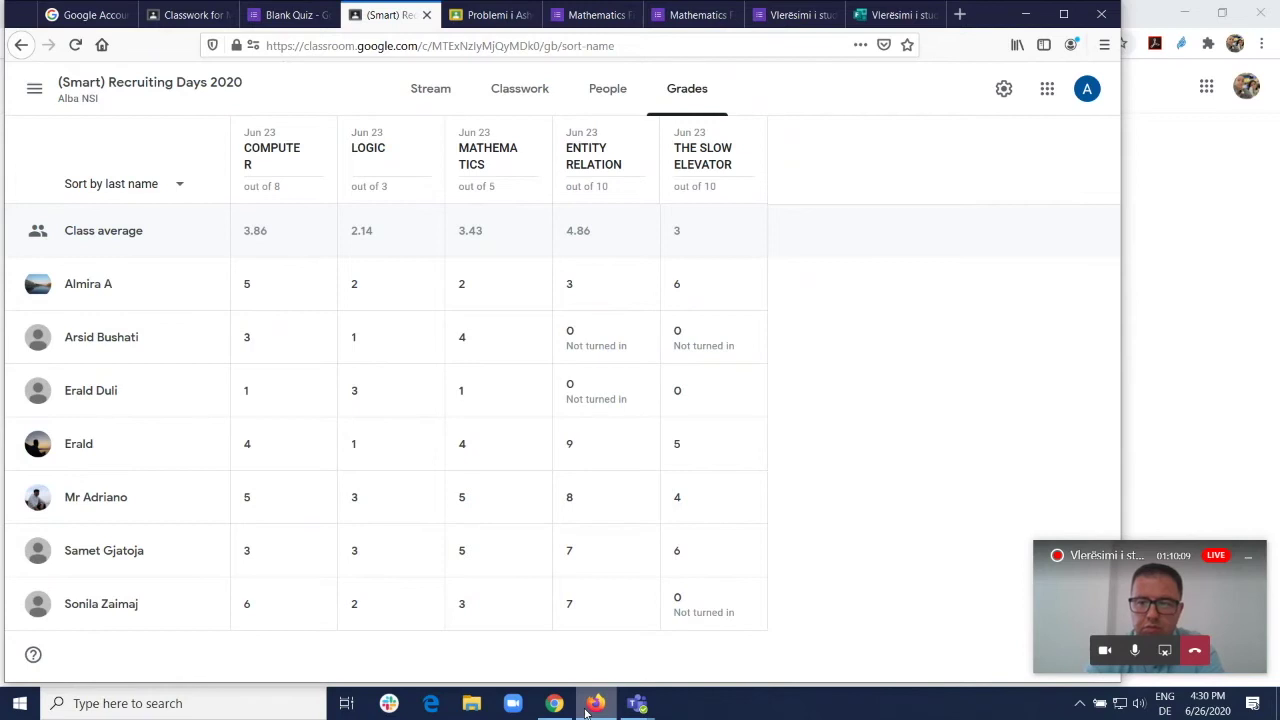
pyautogui.moveTo(568, 712)
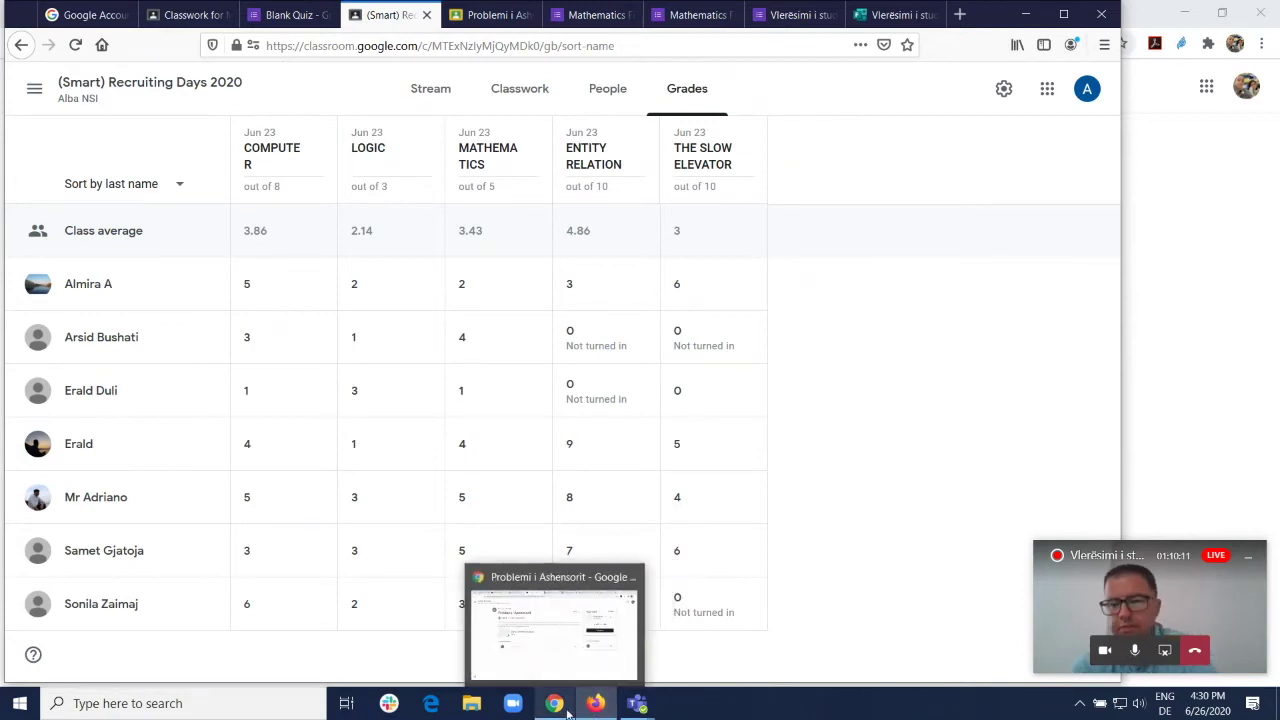
pyautogui.click(560, 707)
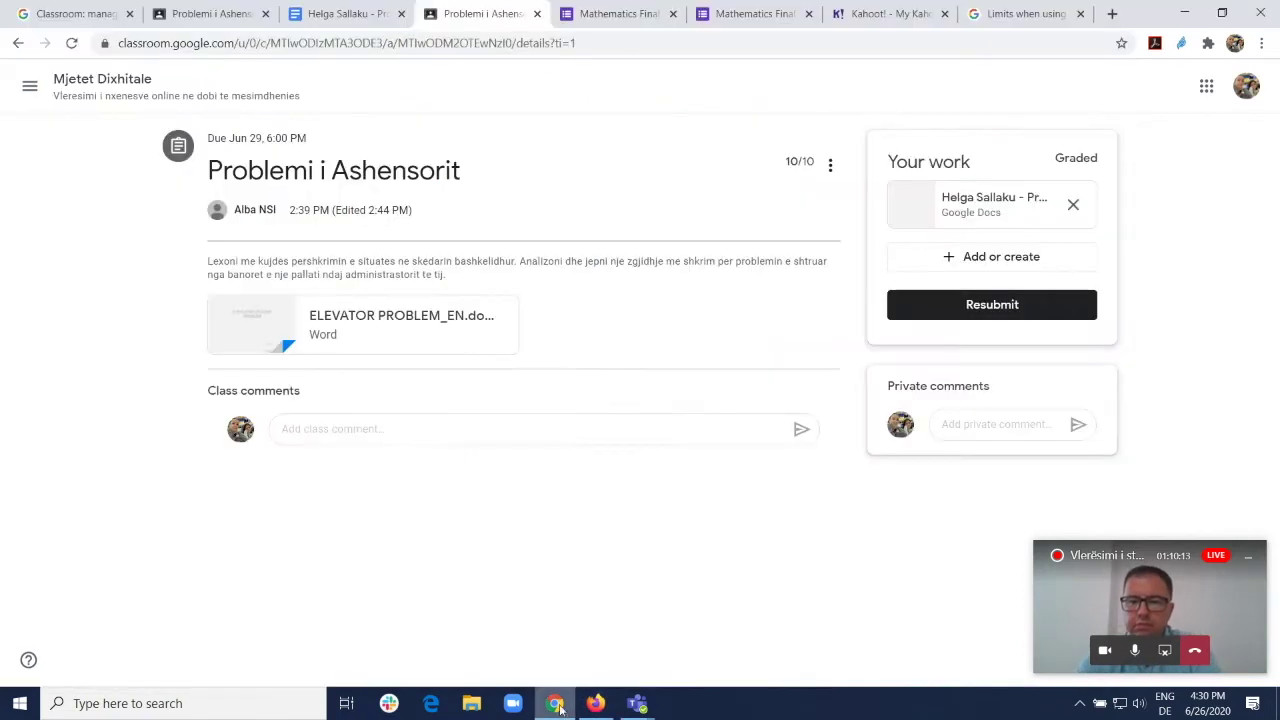
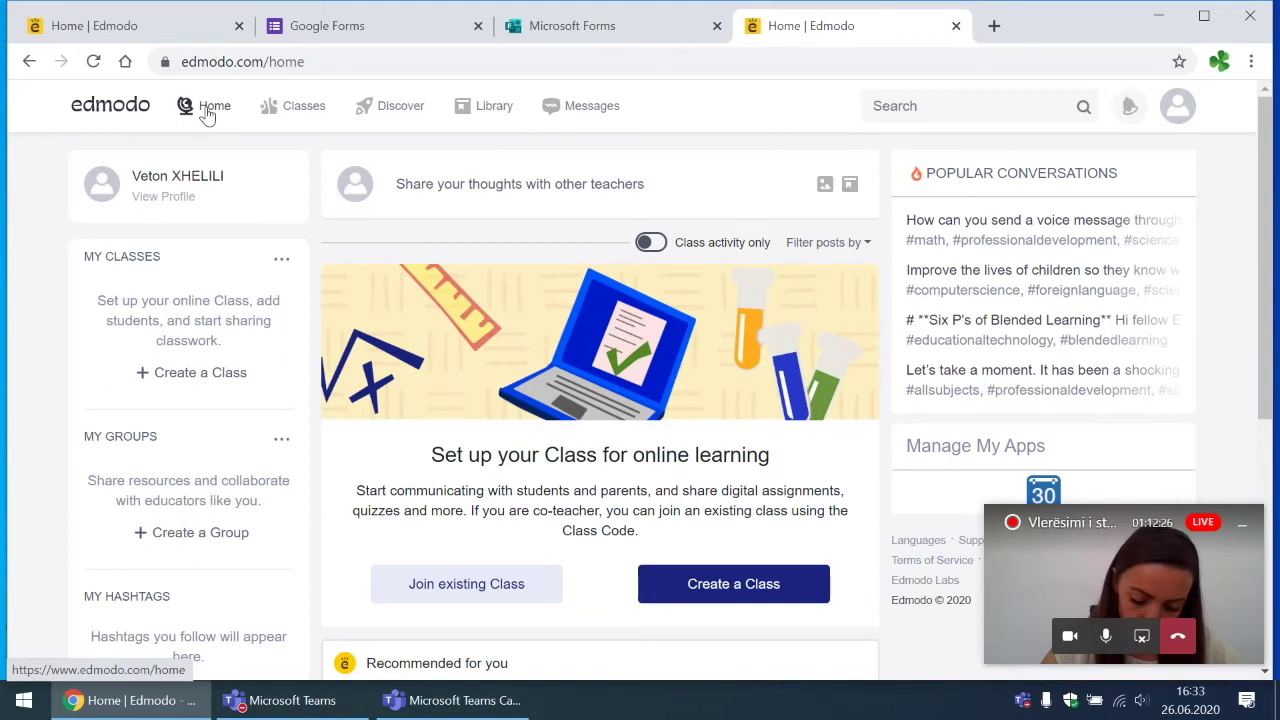
pyautogui.moveTo(255, 115)
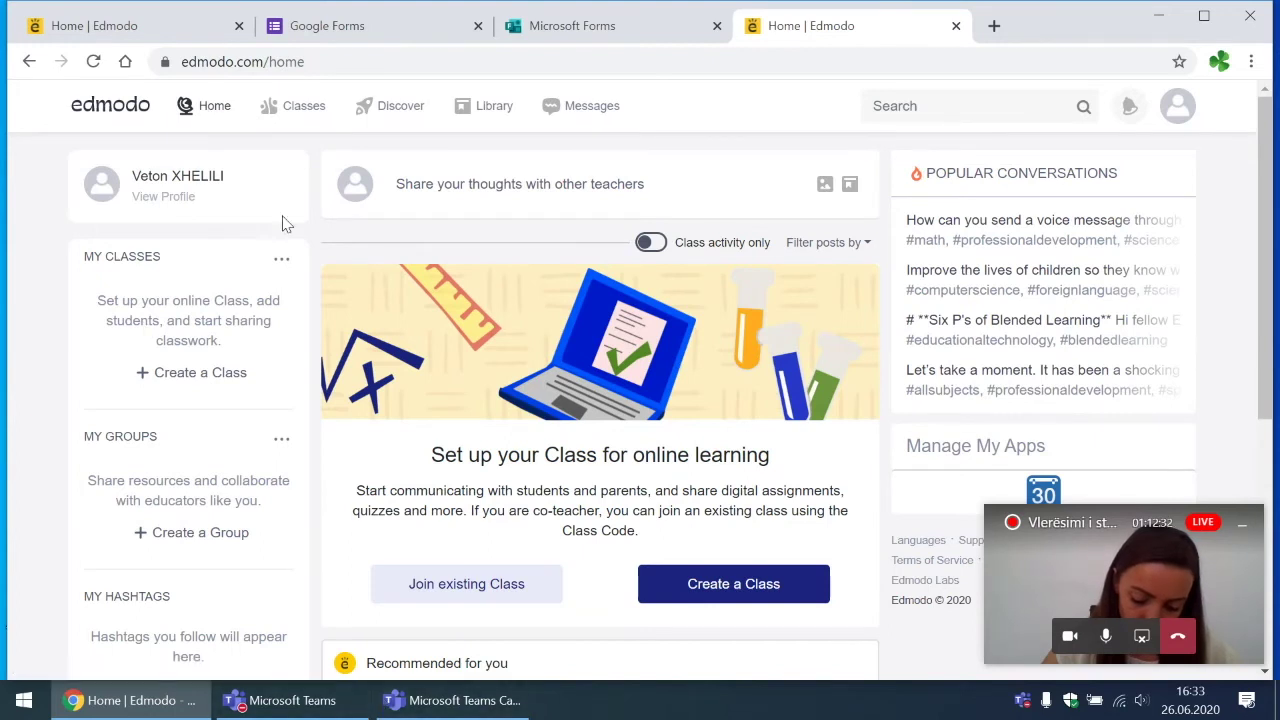
pyautogui.click(308, 108)
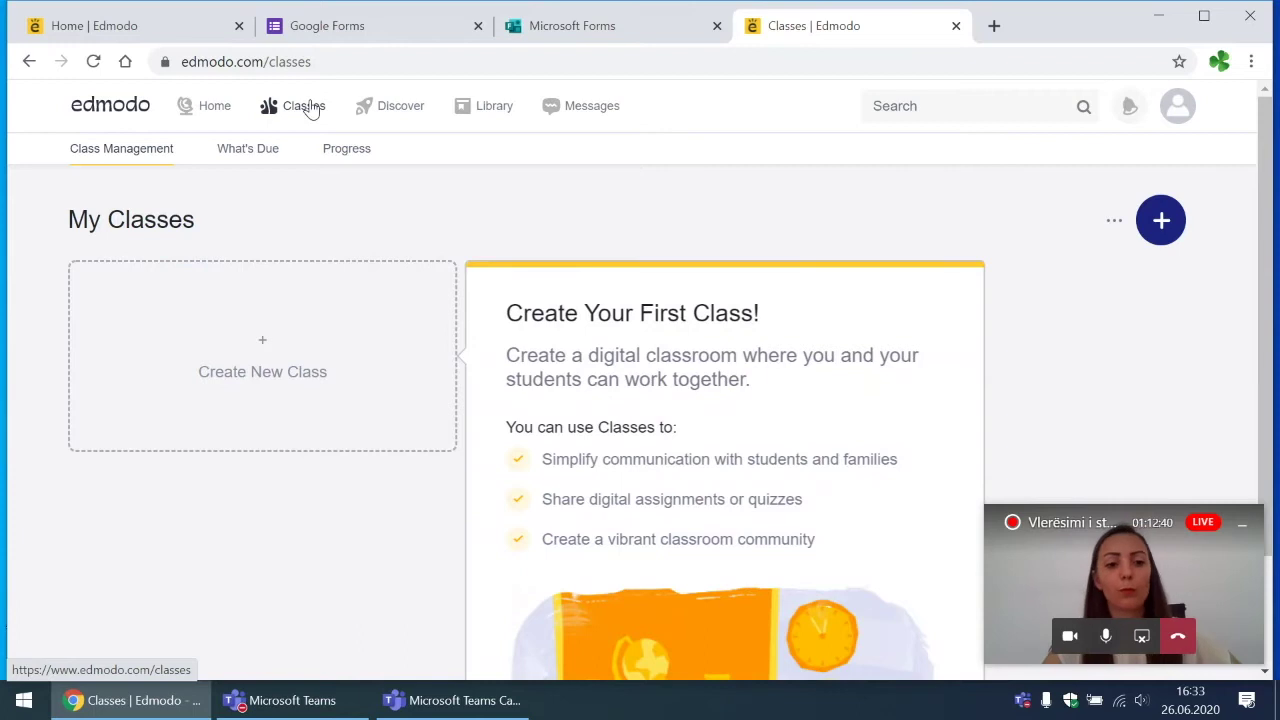
pyautogui.click(399, 117)
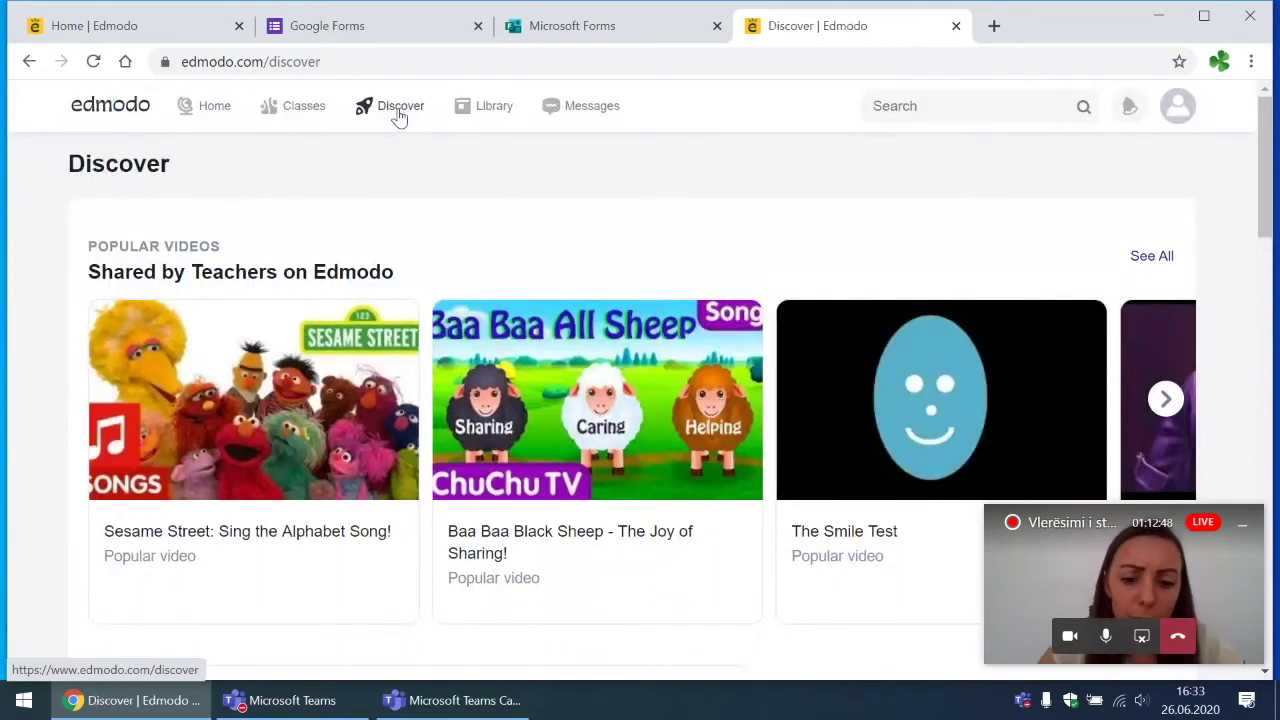
pyautogui.click(490, 116)
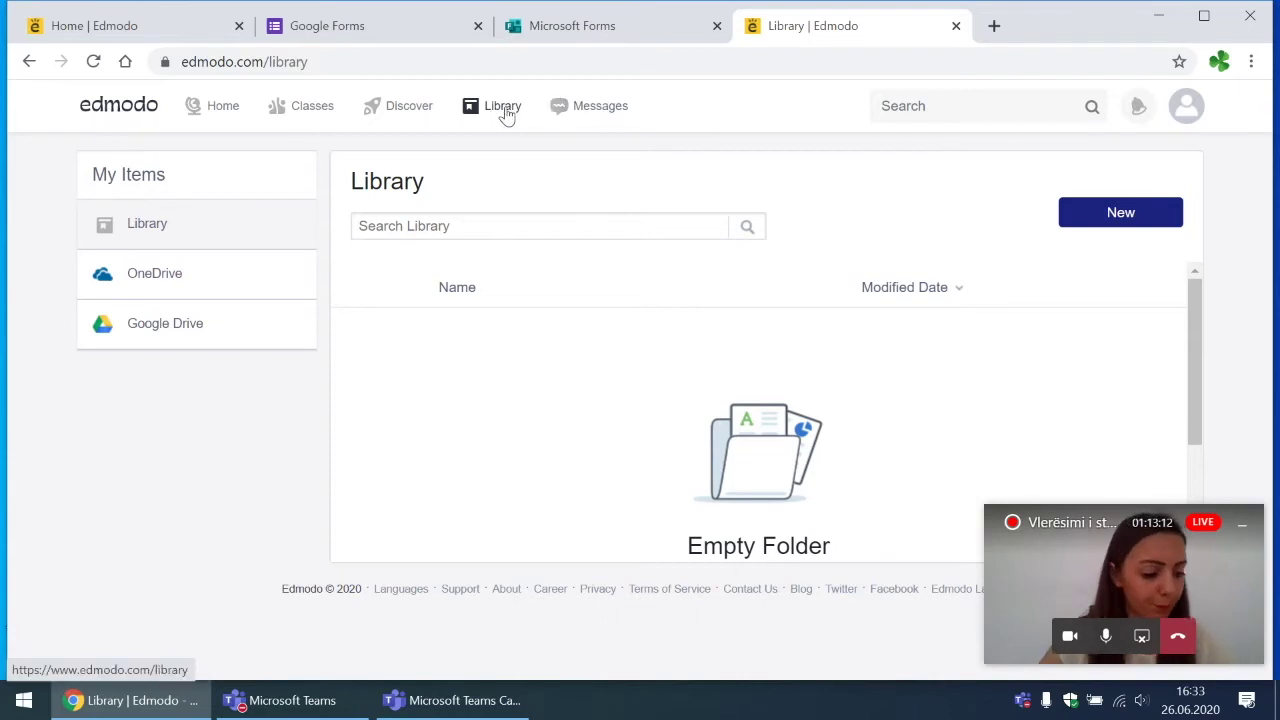
pyautogui.click(589, 119)
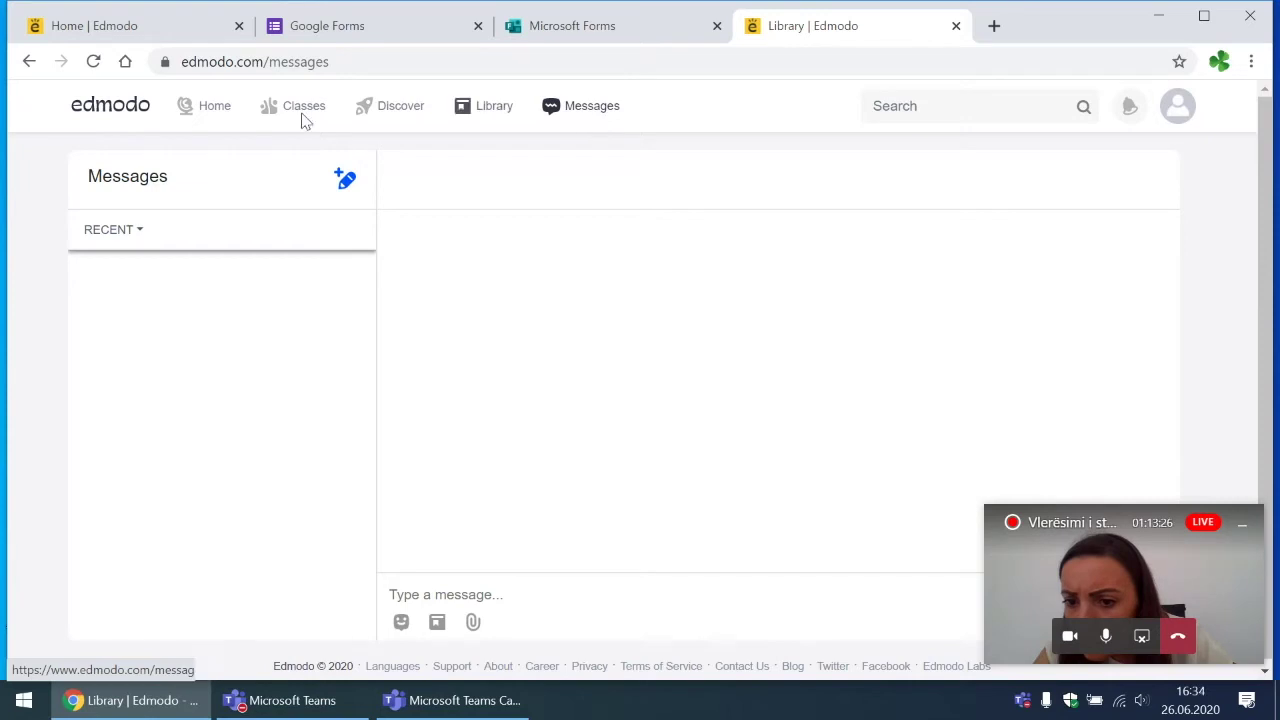
pyautogui.click(221, 118)
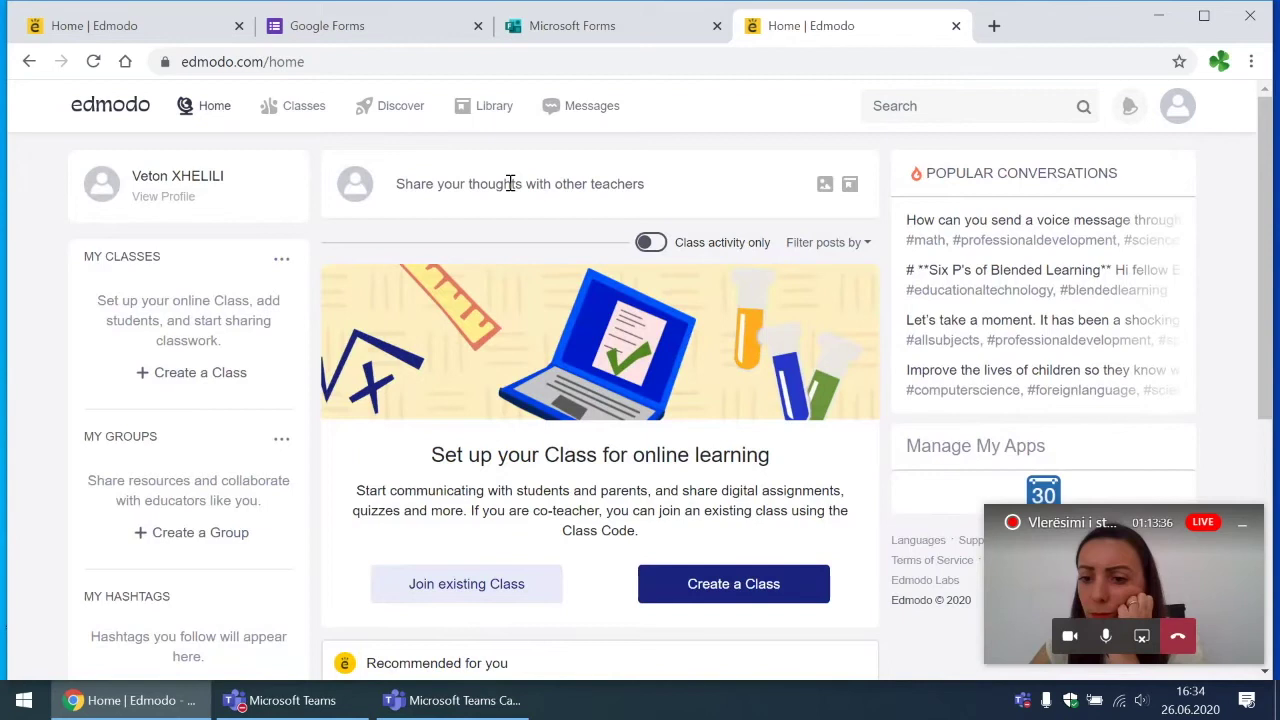
# Step: Start a new class named 'Gjeografi - Klasa 8' with the description 'Nje pershkrim te shkurter.'
pyautogui.click(729, 597)
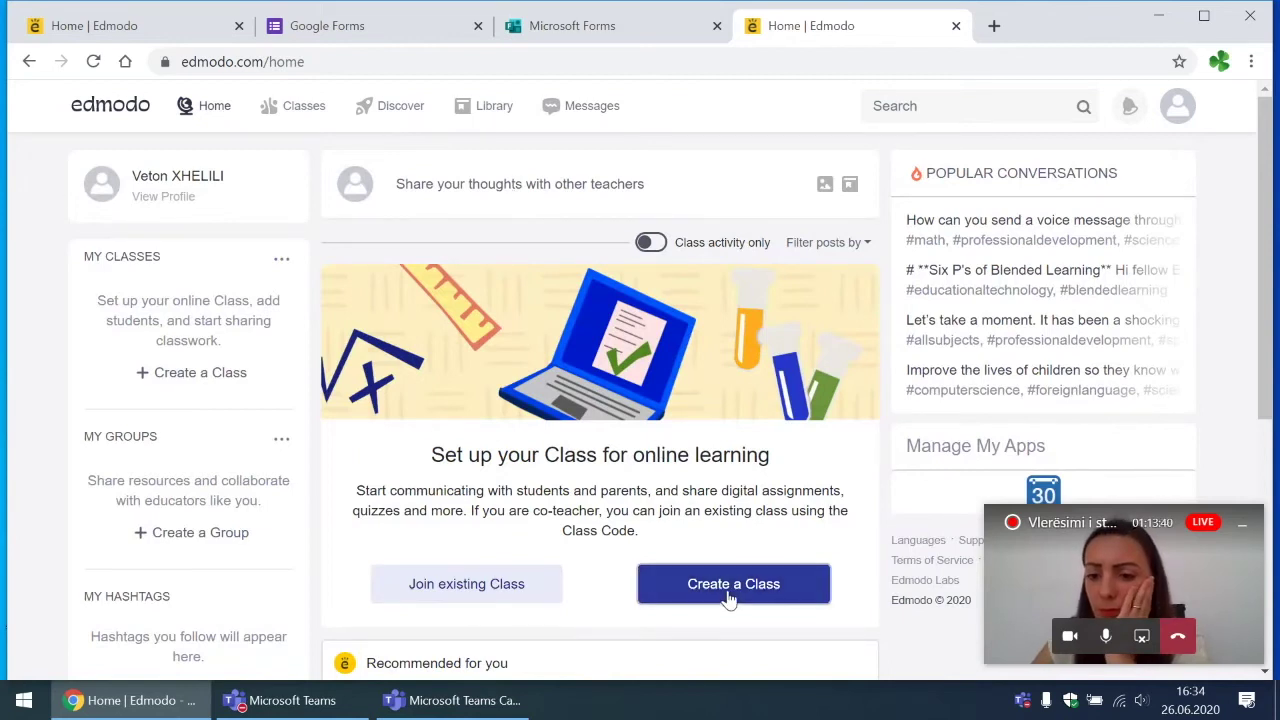
pyautogui.click(557, 191)
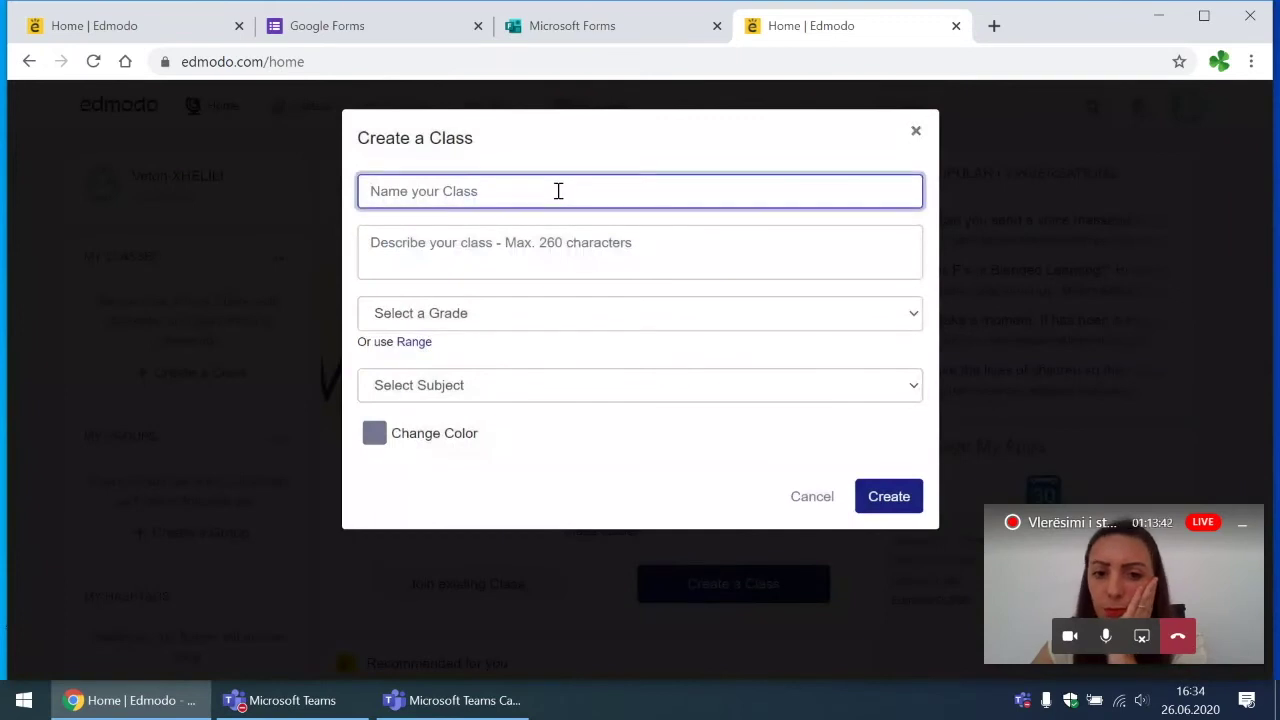
pyautogui.write('Gjeografi - Klasa 8')
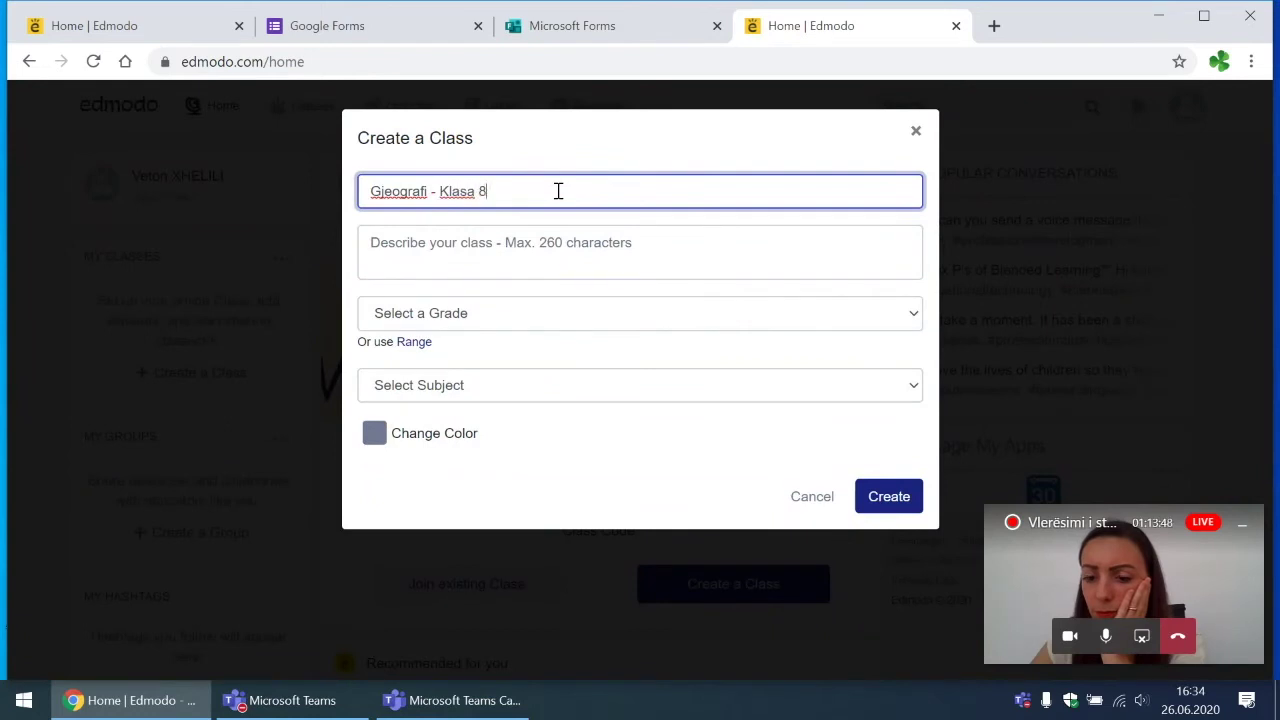
pyautogui.click(544, 247)
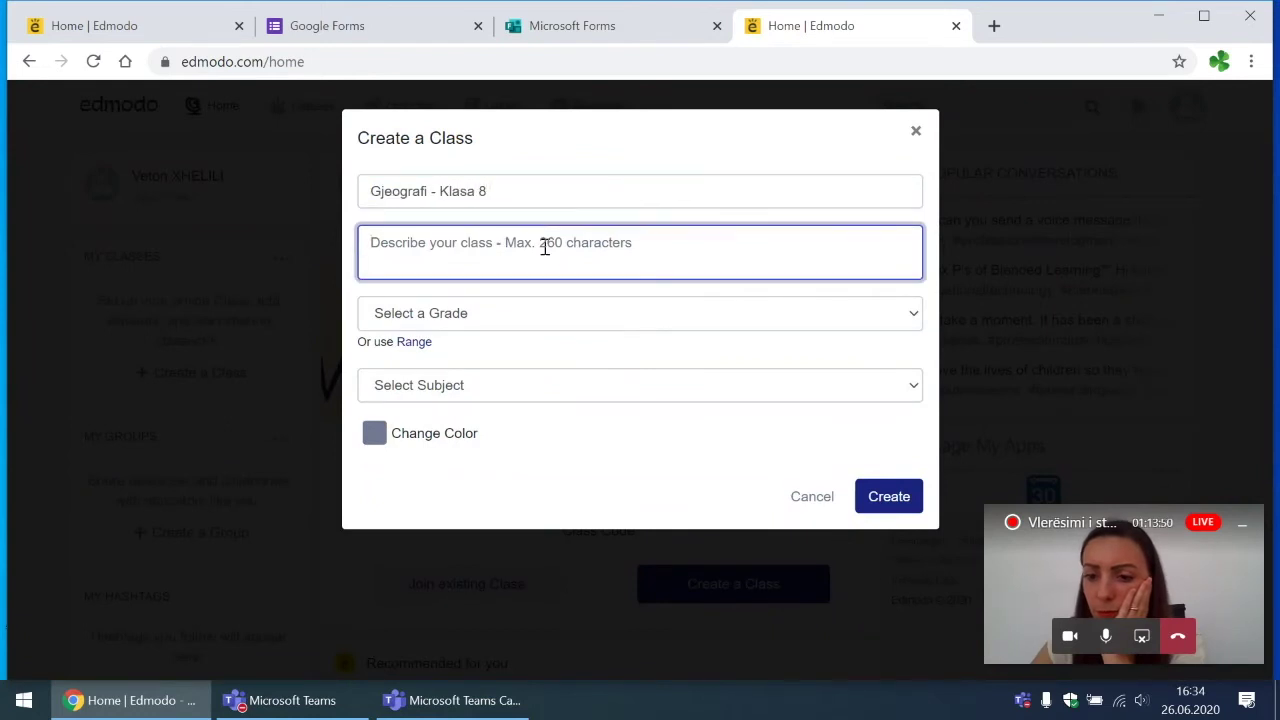
pyautogui.write('Nje pershk')
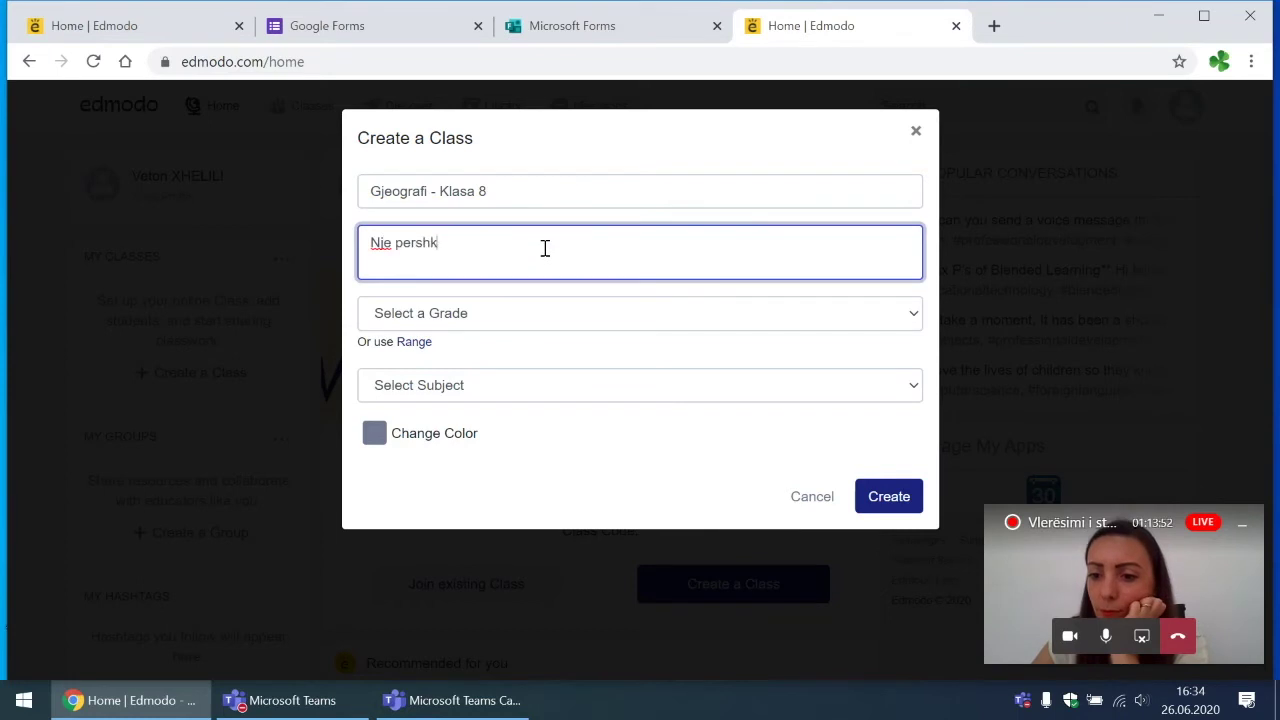
pyautogui.write('rim te shkurter.')
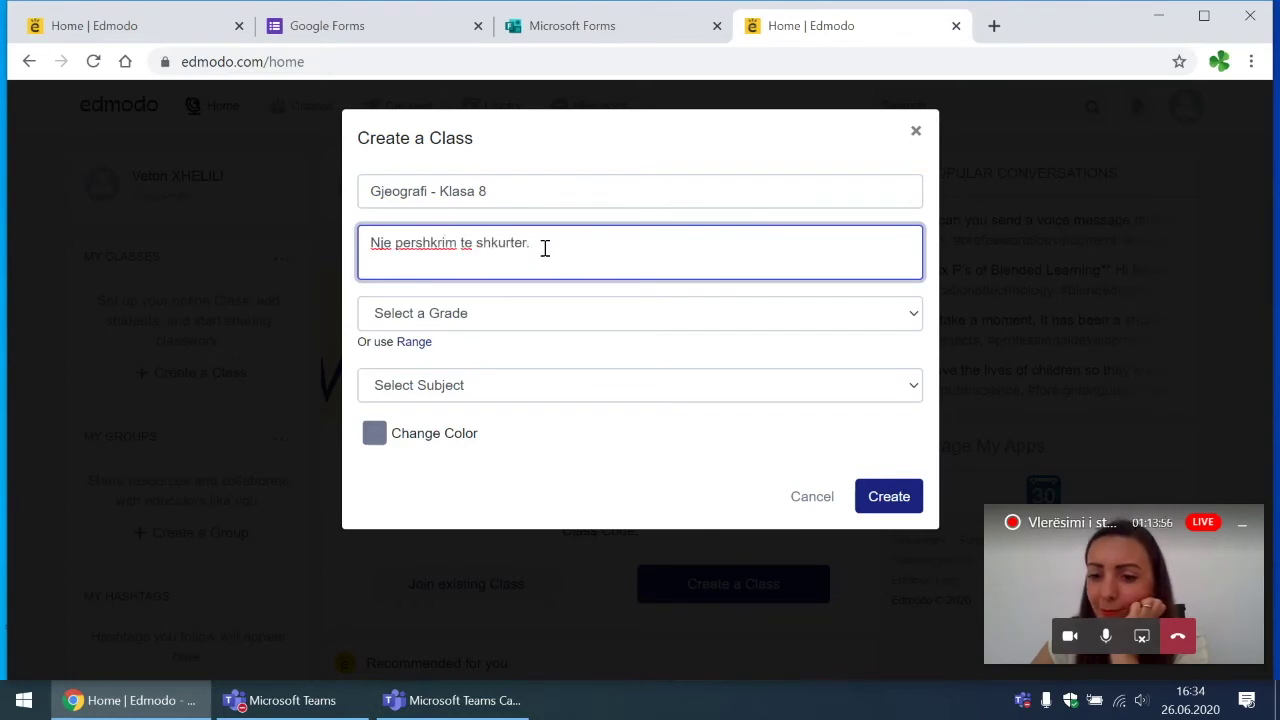
# Step: Set the class grade to 8th Grade, subject Science and sub-subject Biology
pyautogui.click(510, 315)
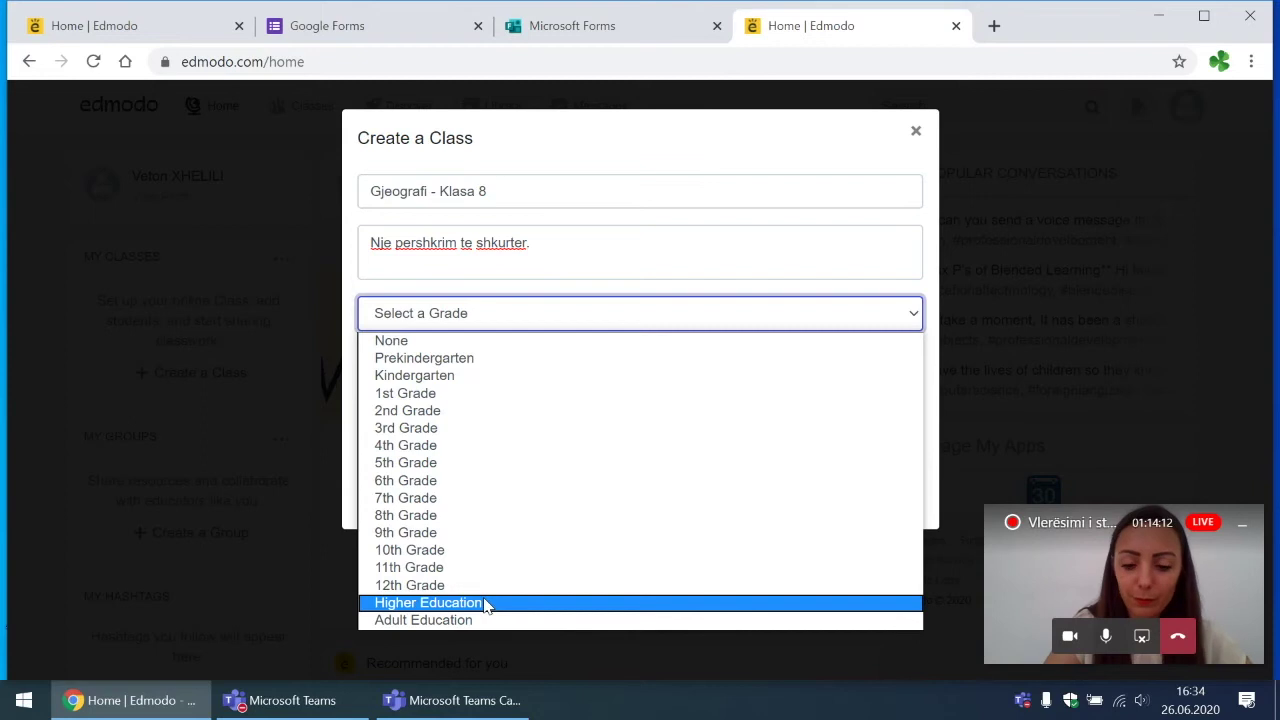
pyautogui.click(490, 516)
pyautogui.click(526, 390)
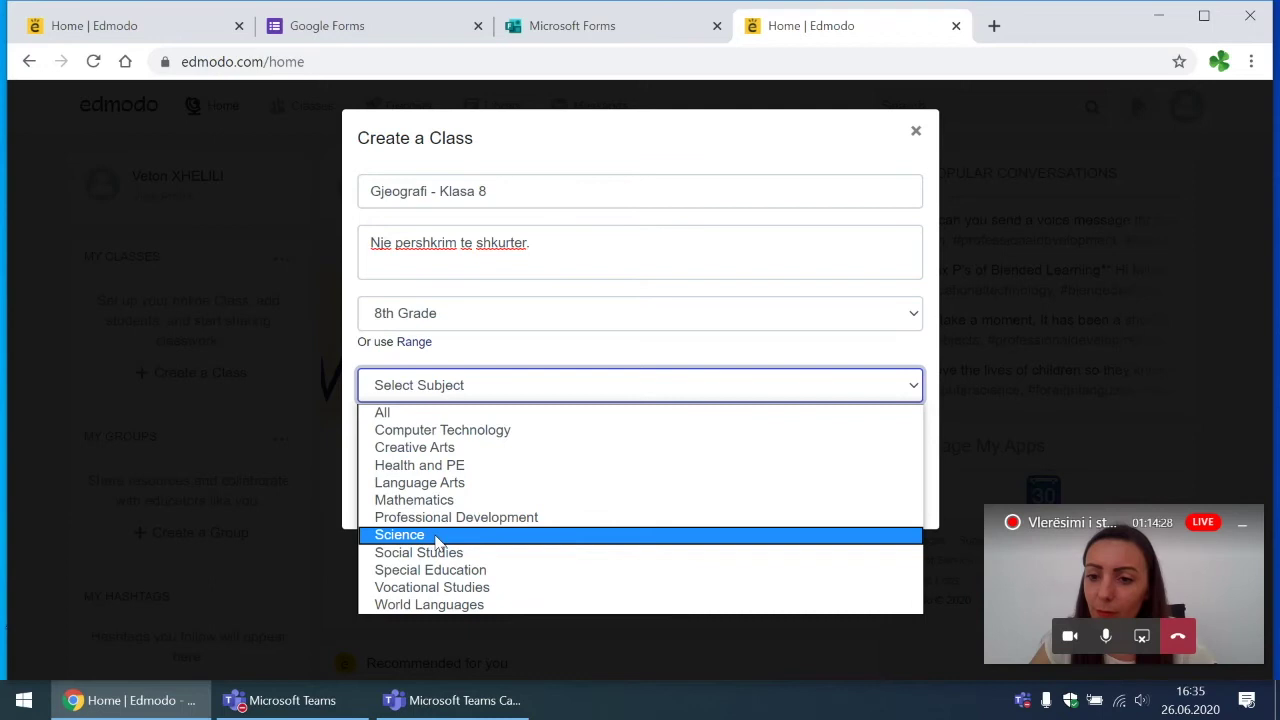
pyautogui.click(437, 541)
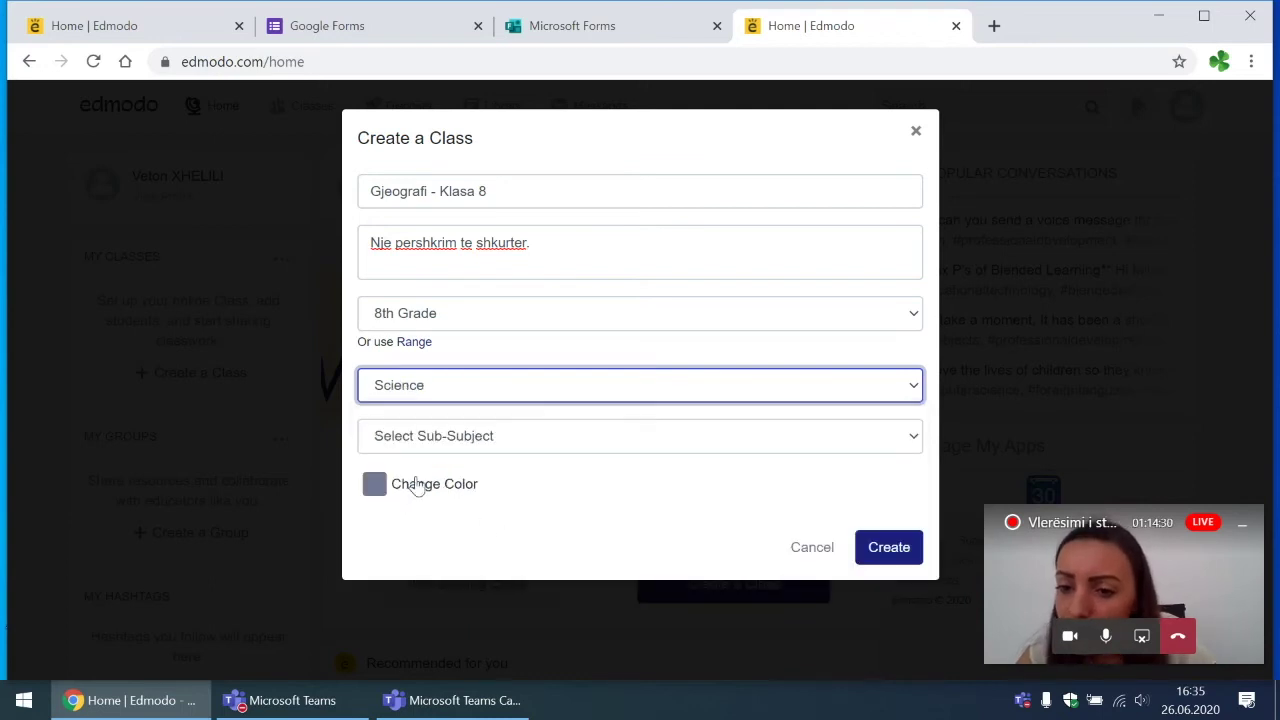
pyautogui.click(490, 450)
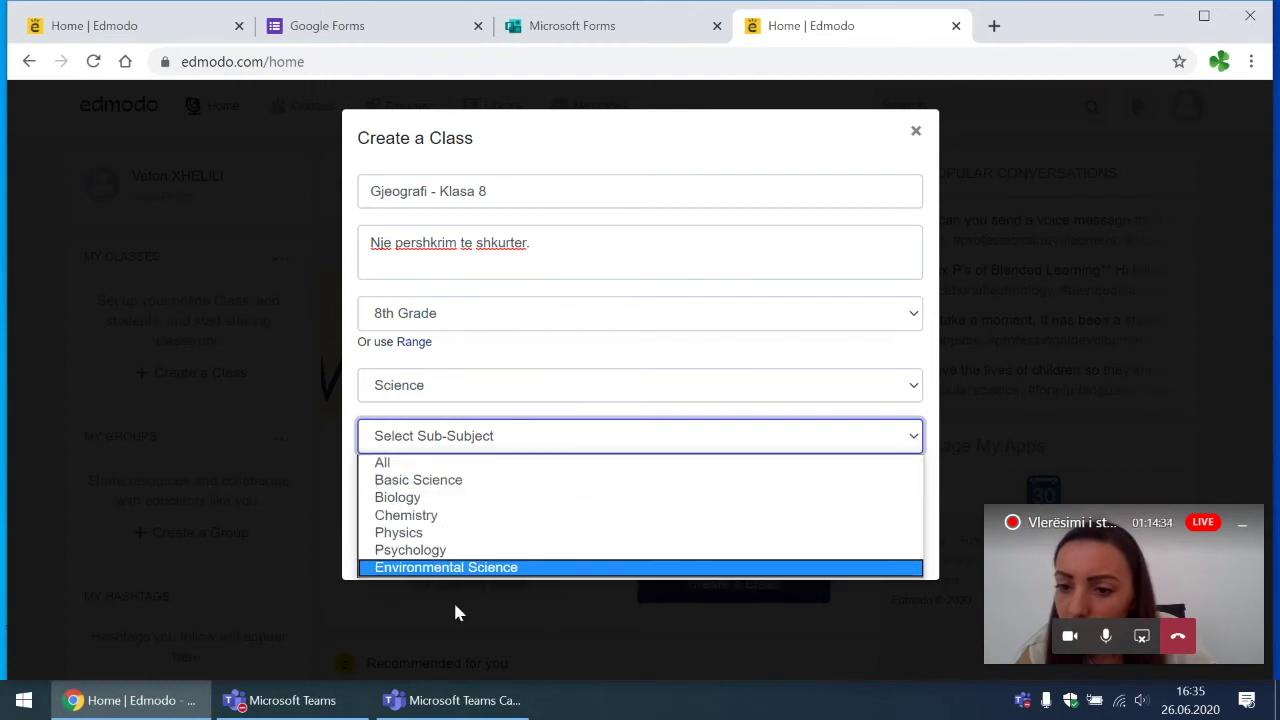
pyautogui.click(452, 497)
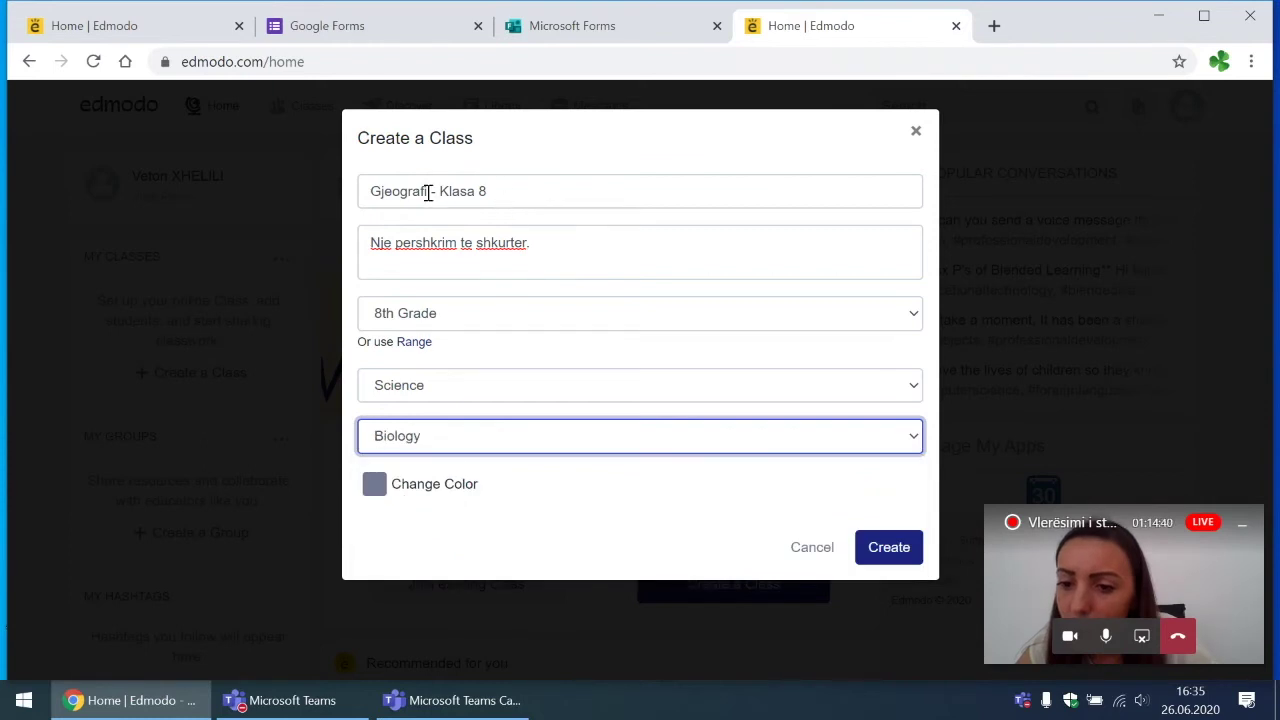
# Step: Rename the class to 'Biologji - Klasa 8' and create it
pyautogui.moveTo(428, 191); pyautogui.dragTo(357, 200)
pyautogui.write('Biolo')
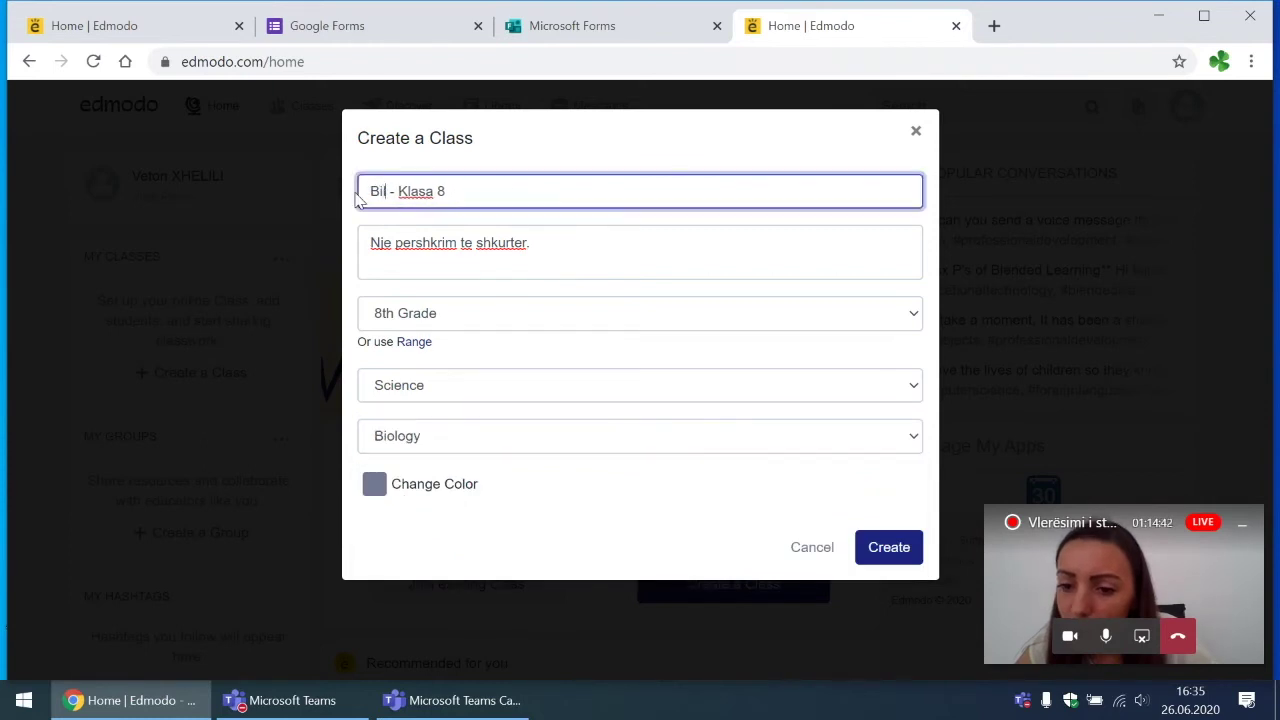
pyautogui.write('gji')
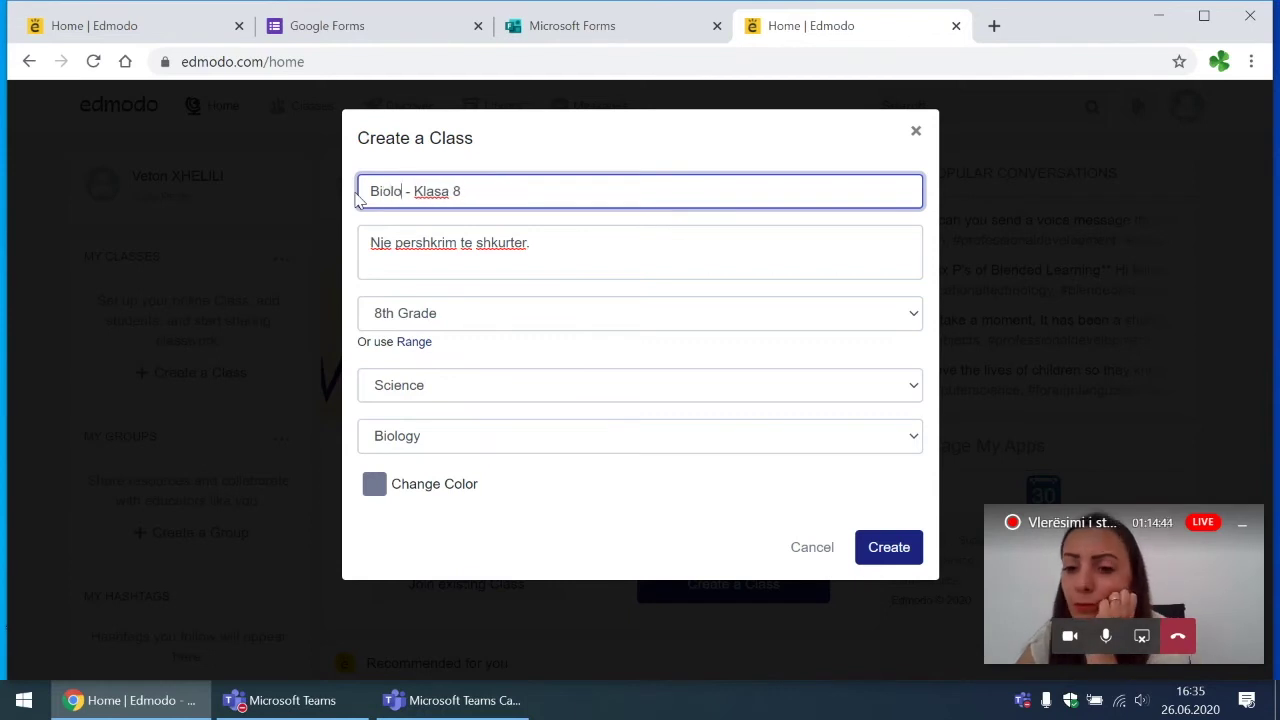
pyautogui.click(885, 556)
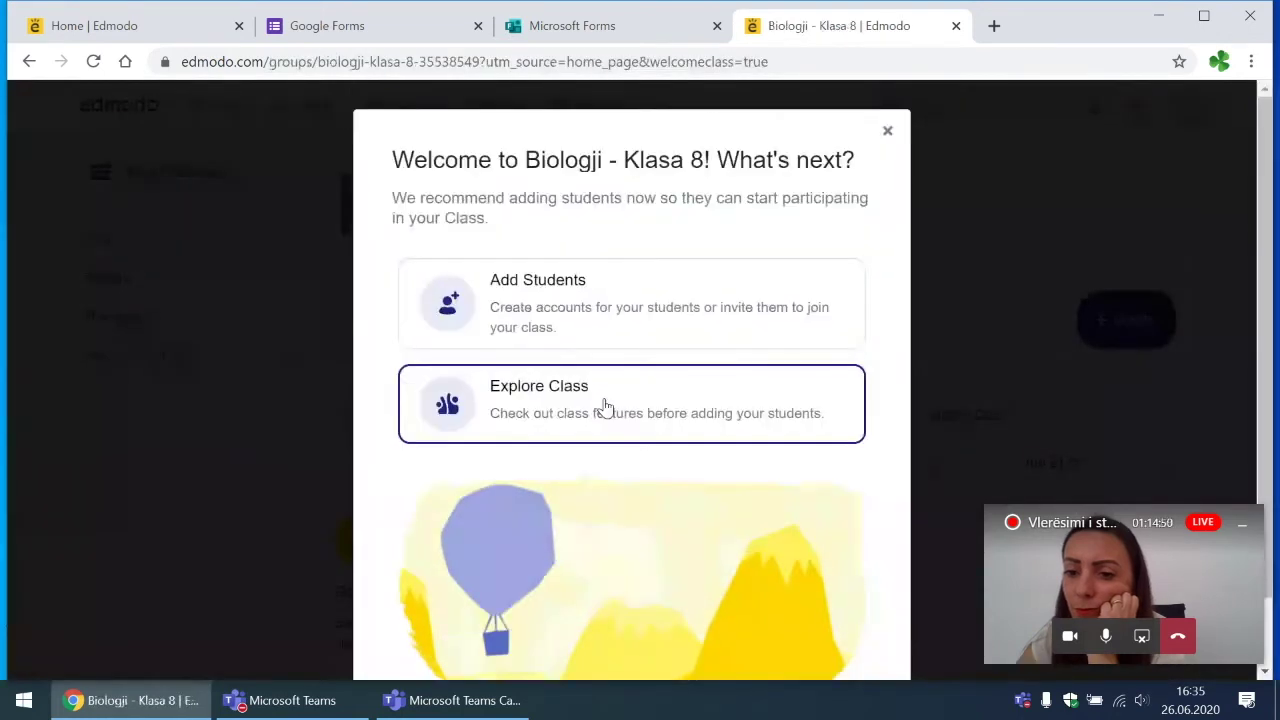
# Step: Add one student to the class with first name, last name and e-mail address
pyautogui.click(588, 341)
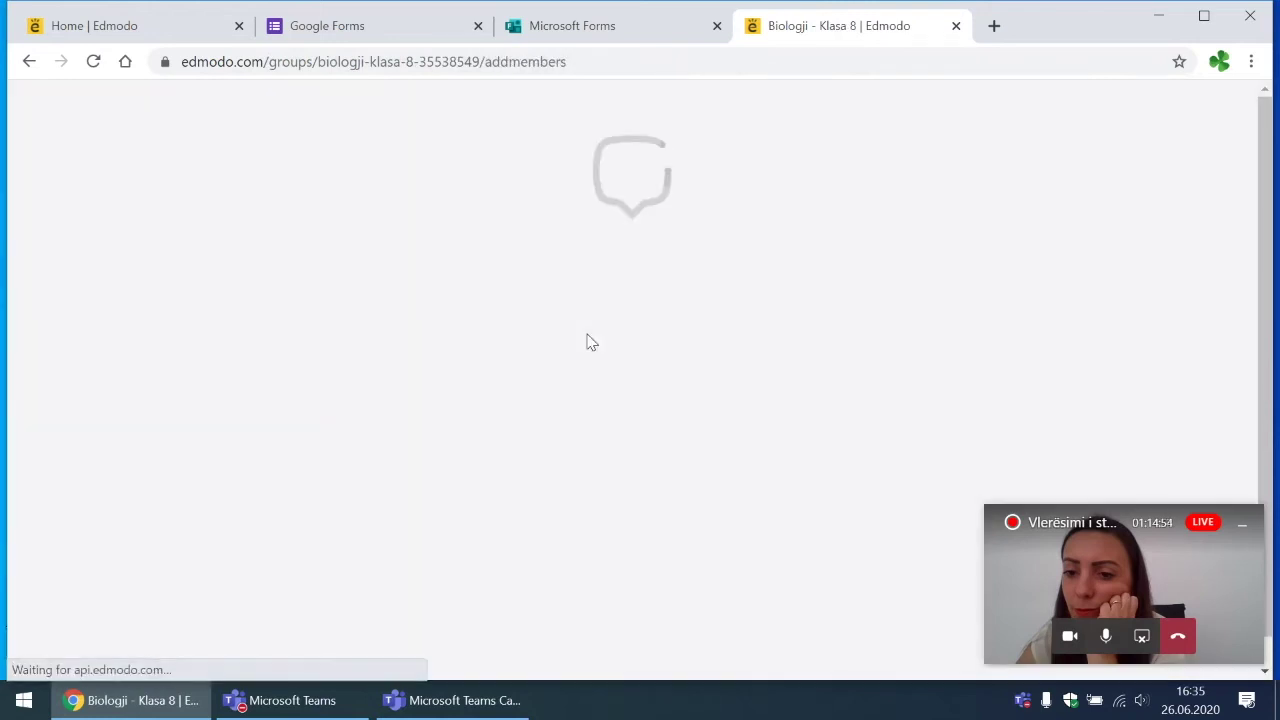
pyautogui.scroll(-2, 588, 338)
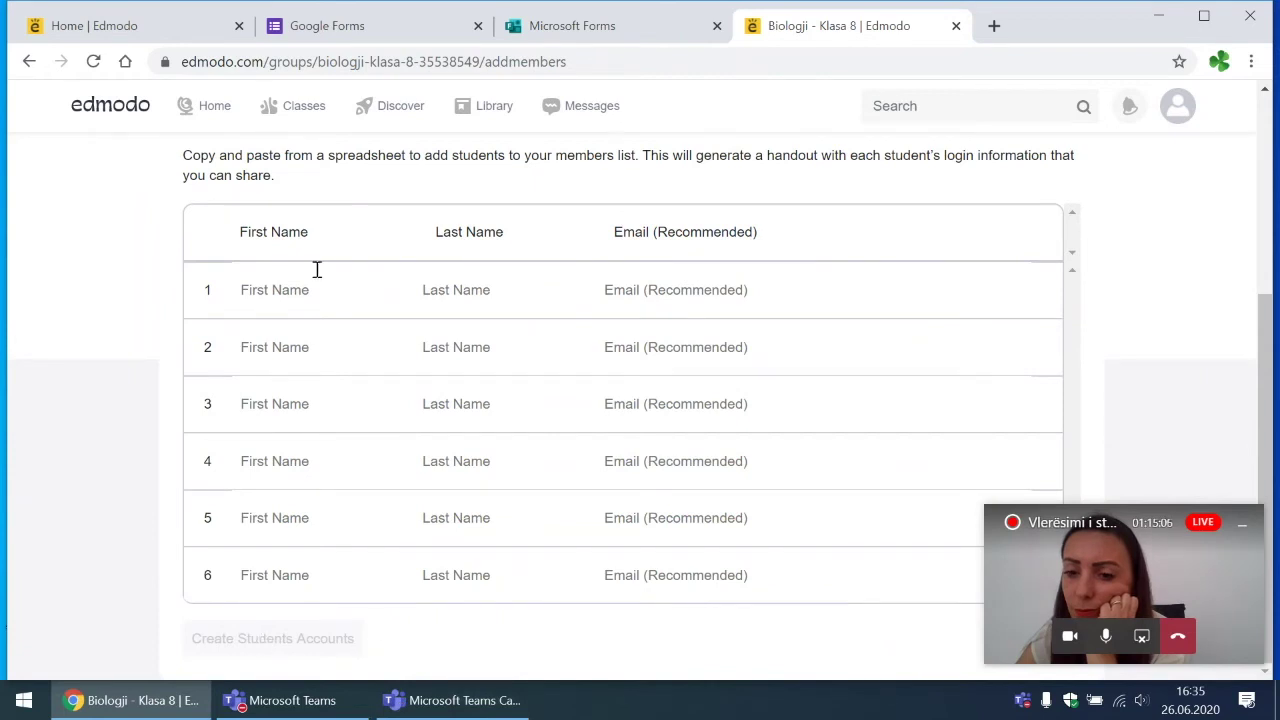
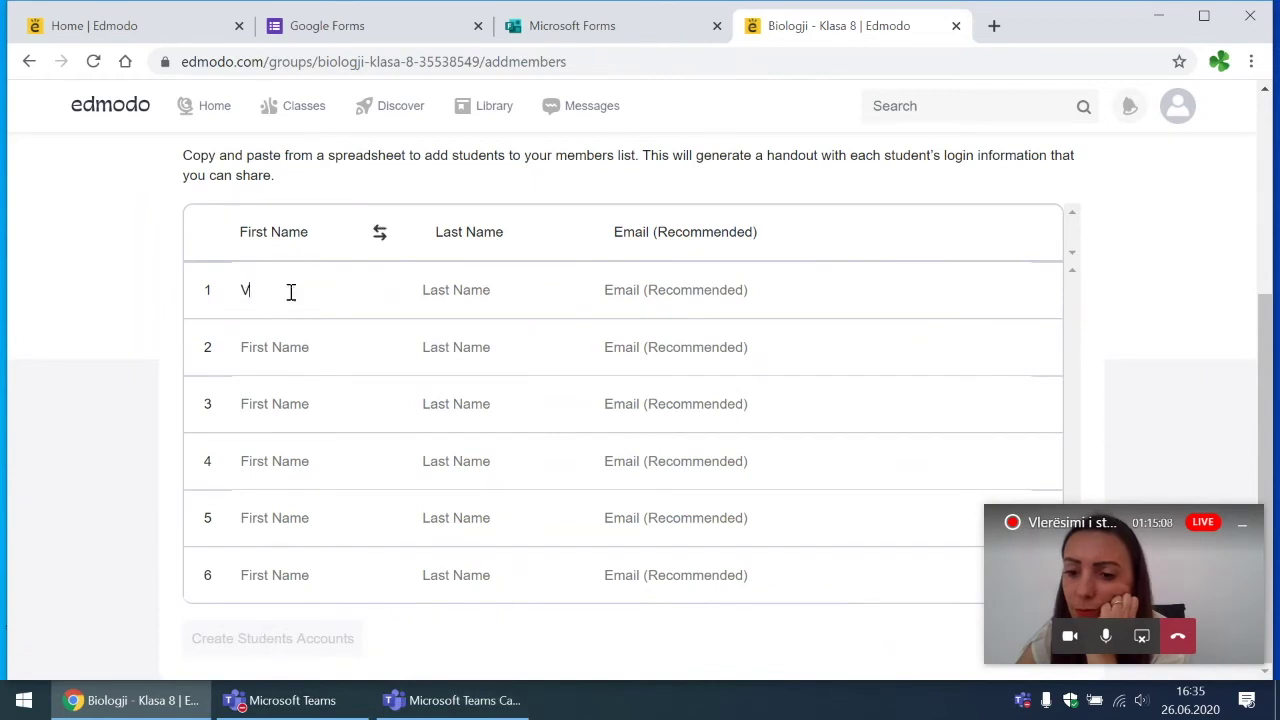
pyautogui.press('Tab')
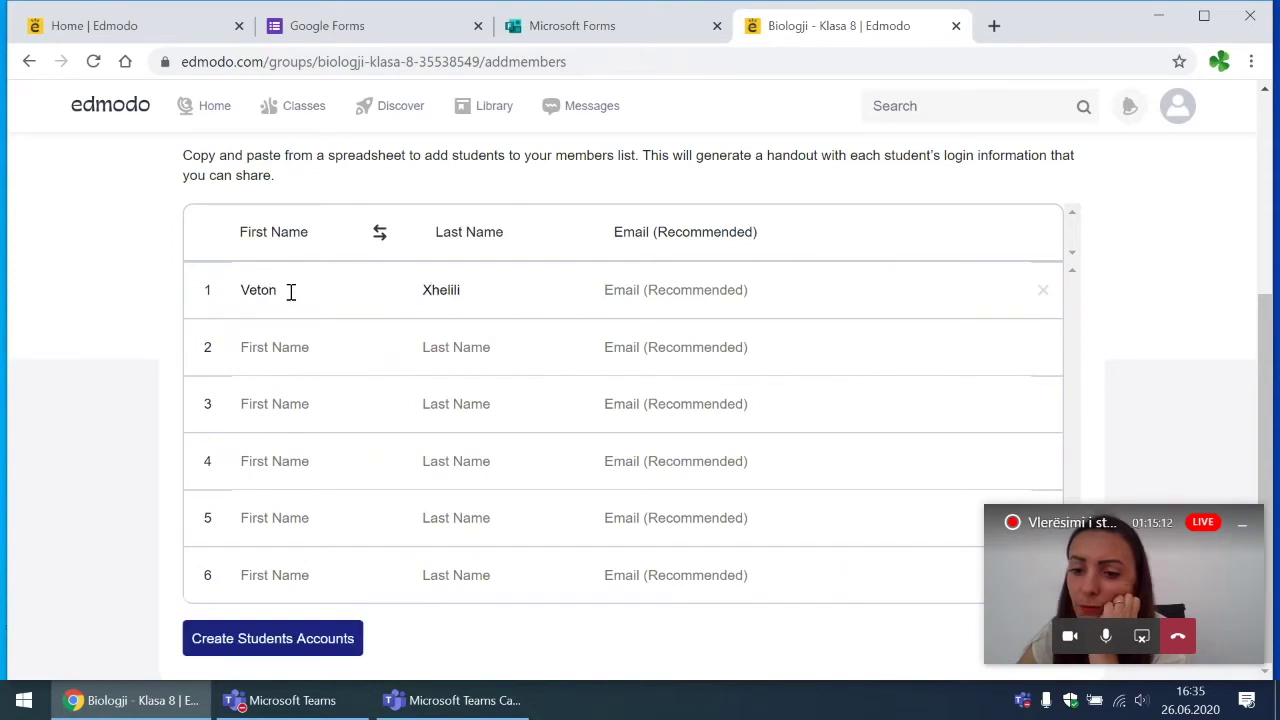
pyautogui.press('Tab')
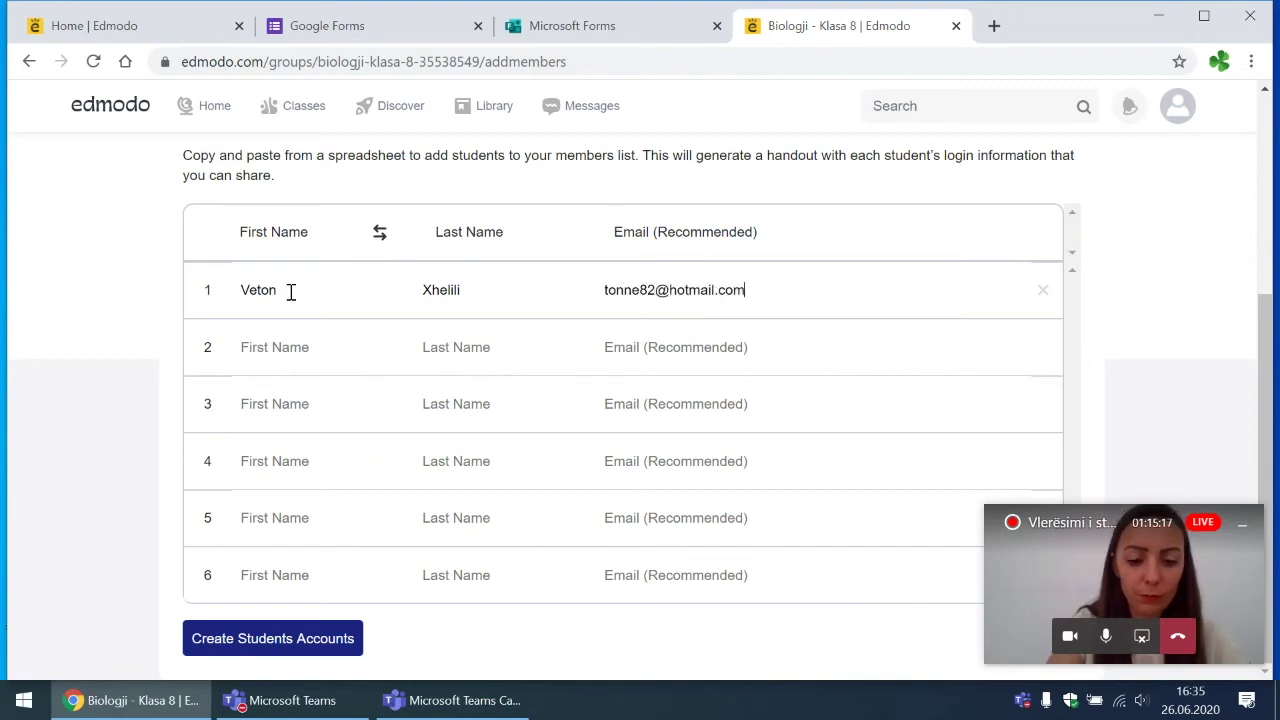
pyautogui.press('Return')
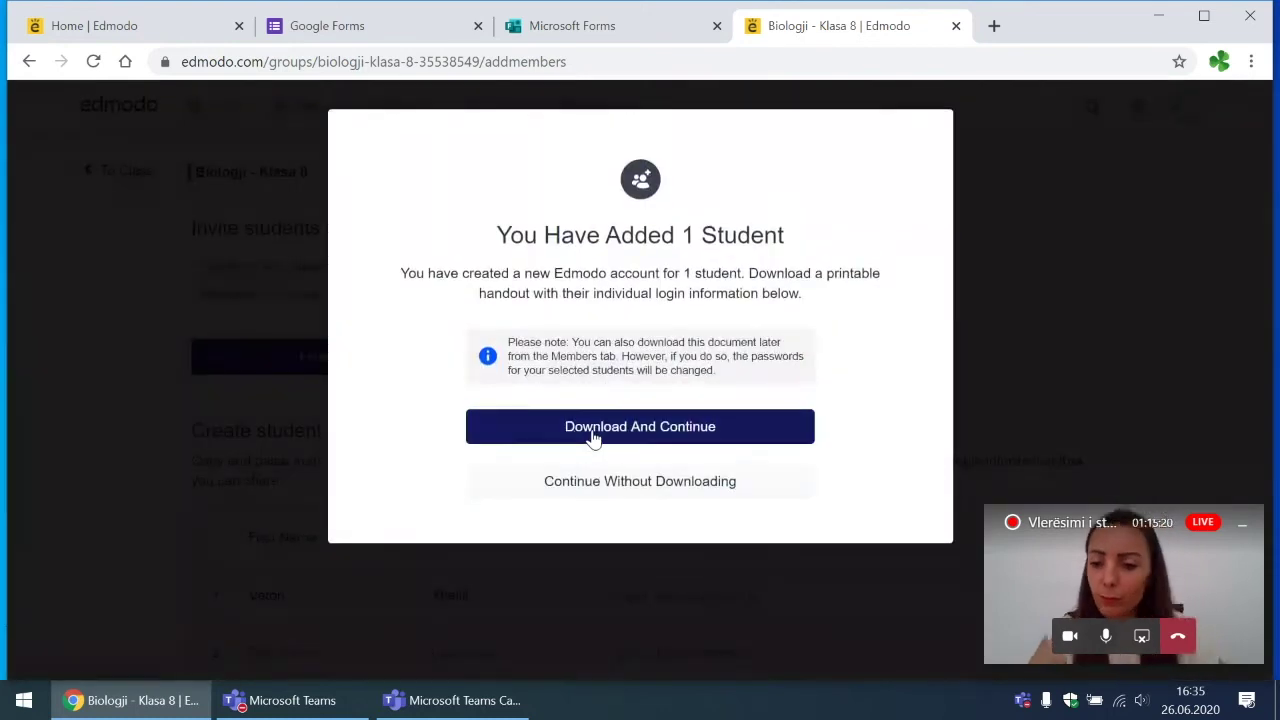
# Step: Download handout.pdf, remove the parent e-mail invite, and choose Maybe Later for connecting parents
pyautogui.click(594, 437)
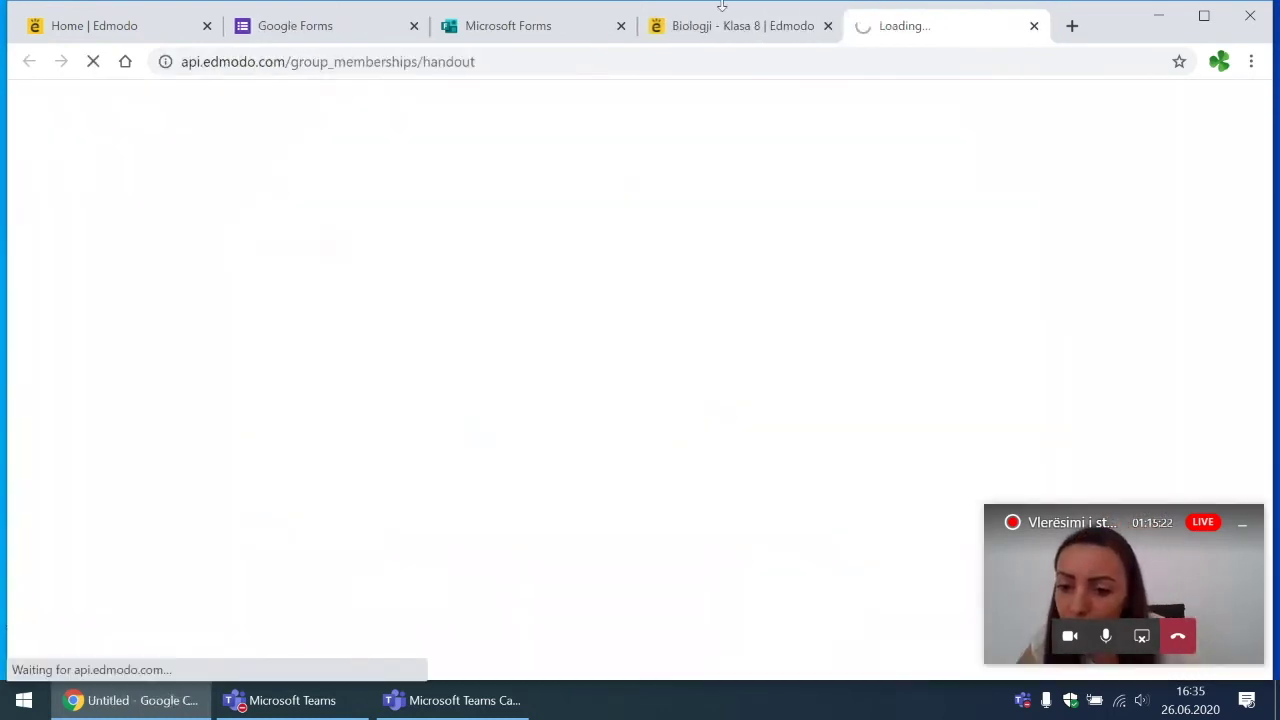
pyautogui.click(696, 40)
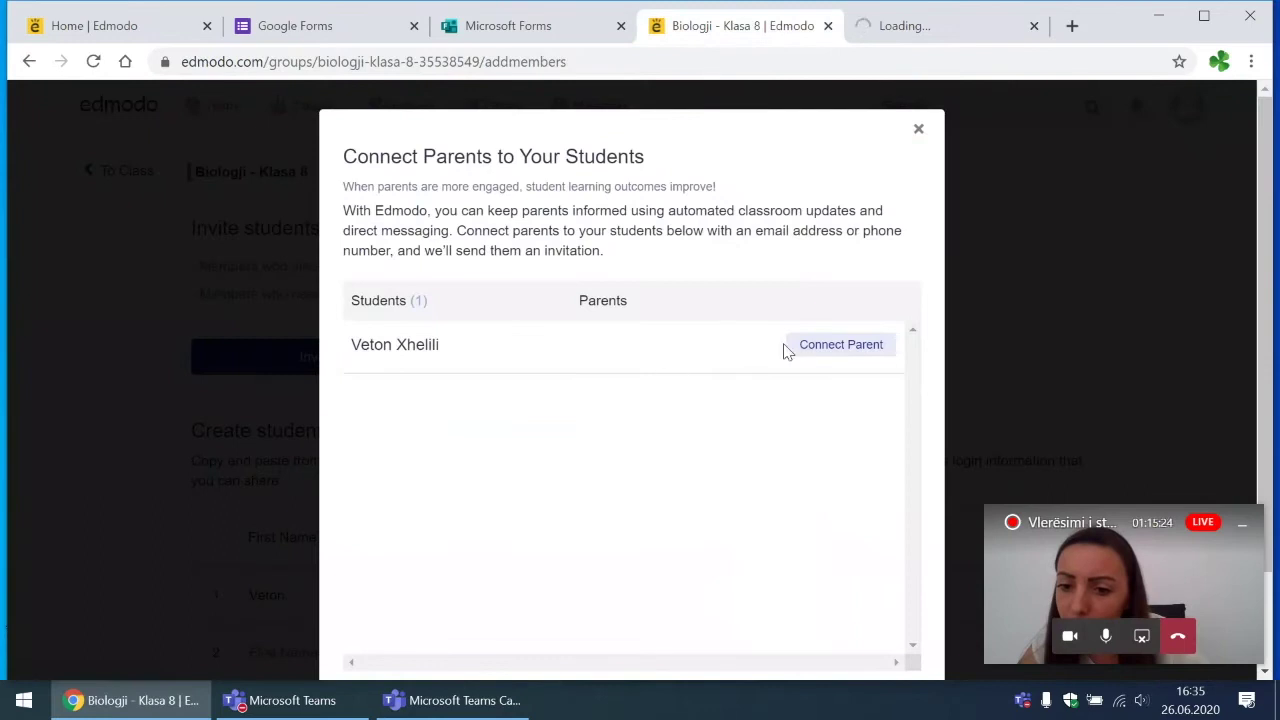
pyautogui.click(836, 344)
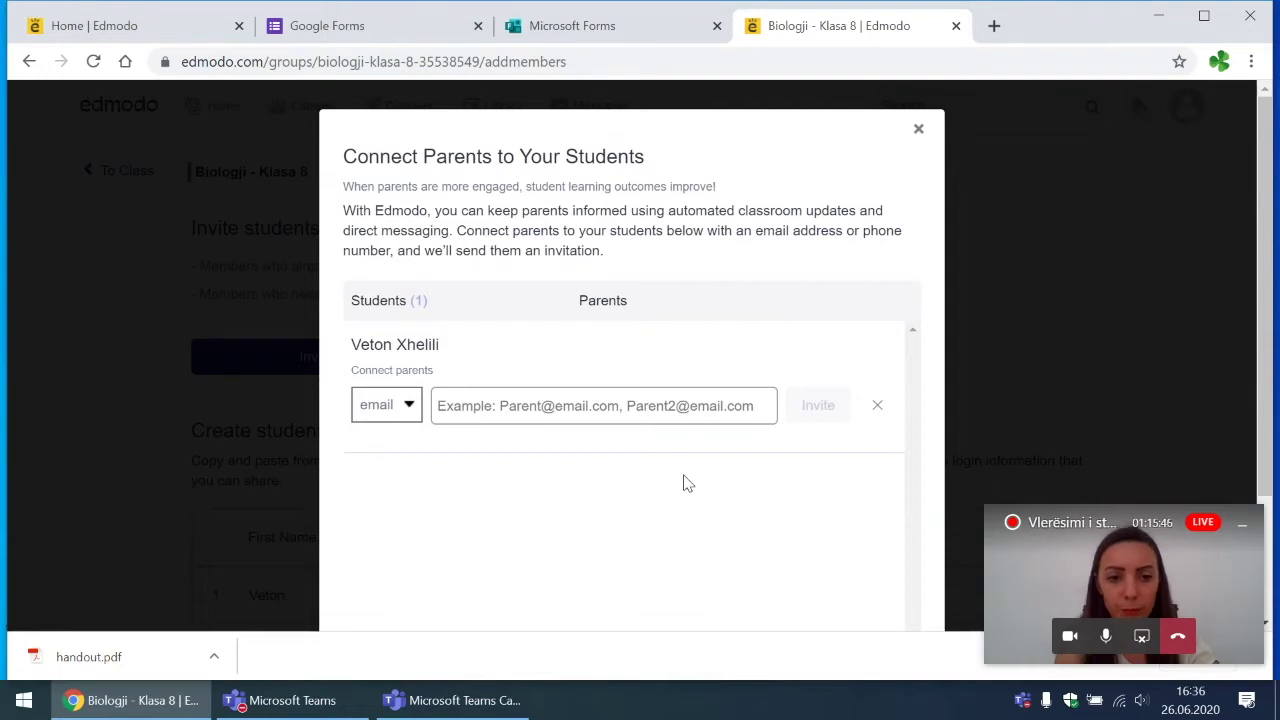
pyautogui.click(878, 406)
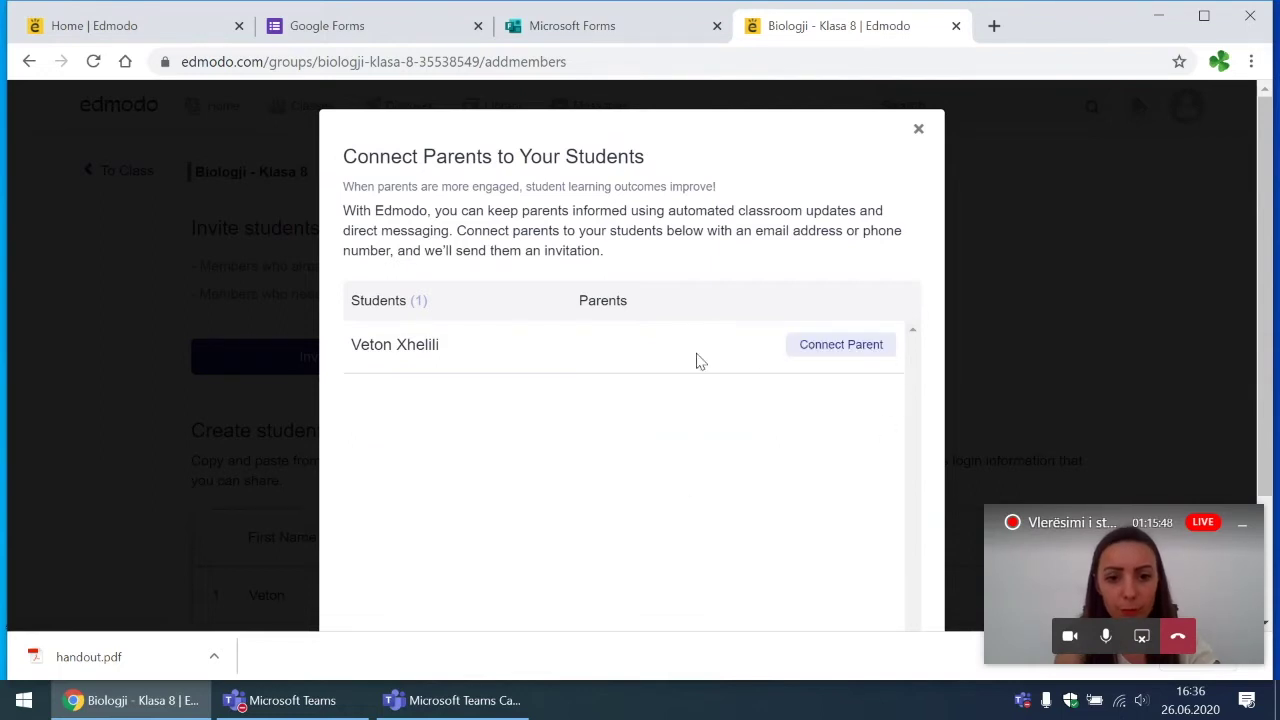
pyautogui.scroll(-2, 717, 356)
pyautogui.click(822, 568)
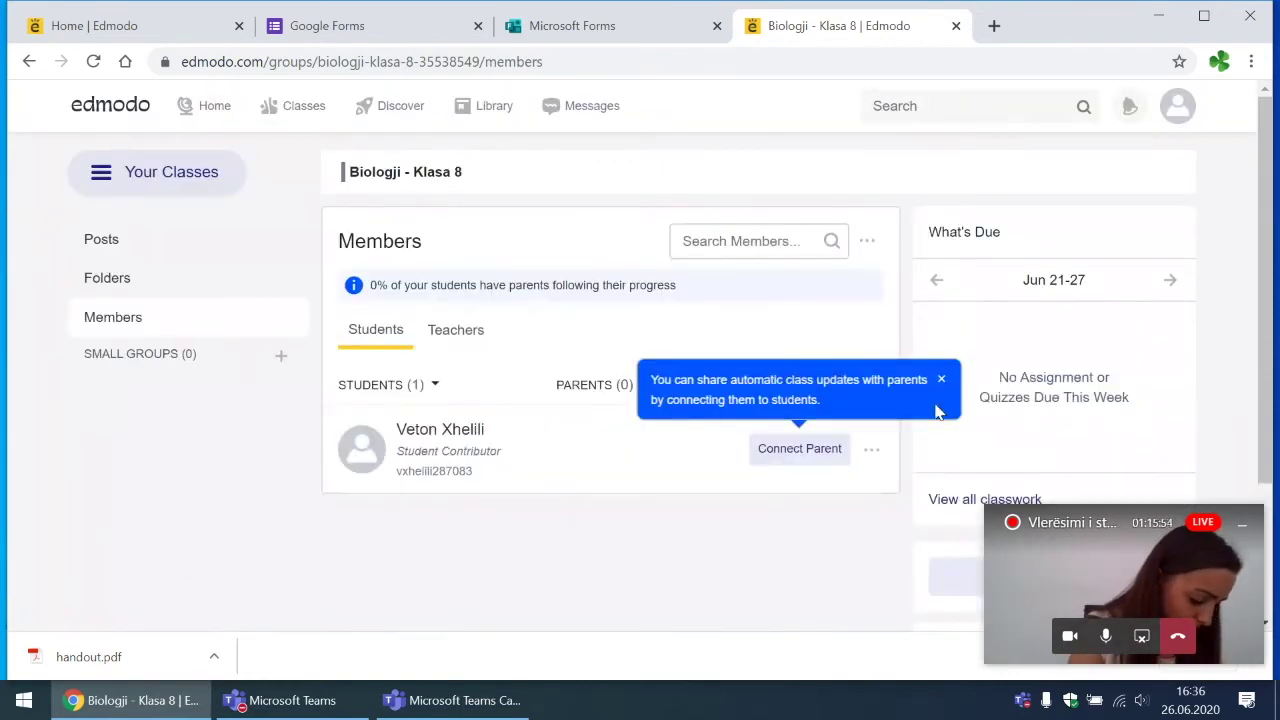
# Step: Dismiss the parents tip and open Biologji - Klasa 8 from My Classes
pyautogui.click(941, 379)
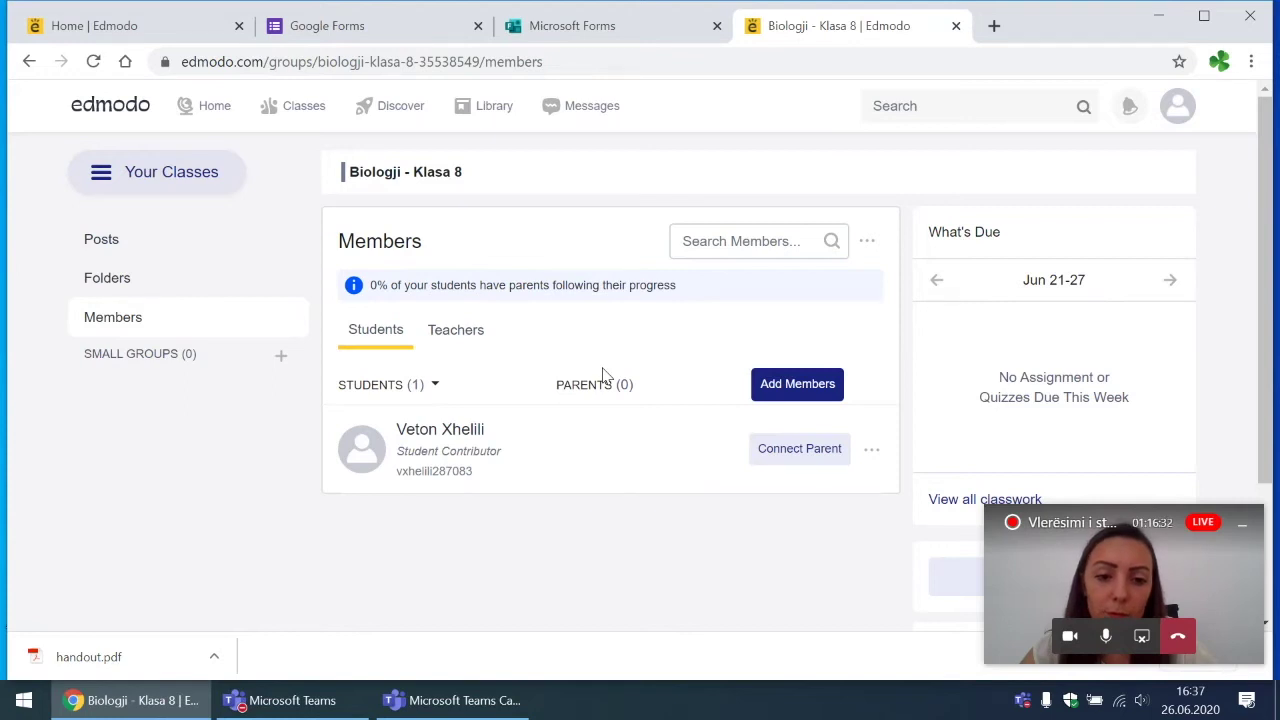
pyautogui.moveTo(330, 106)
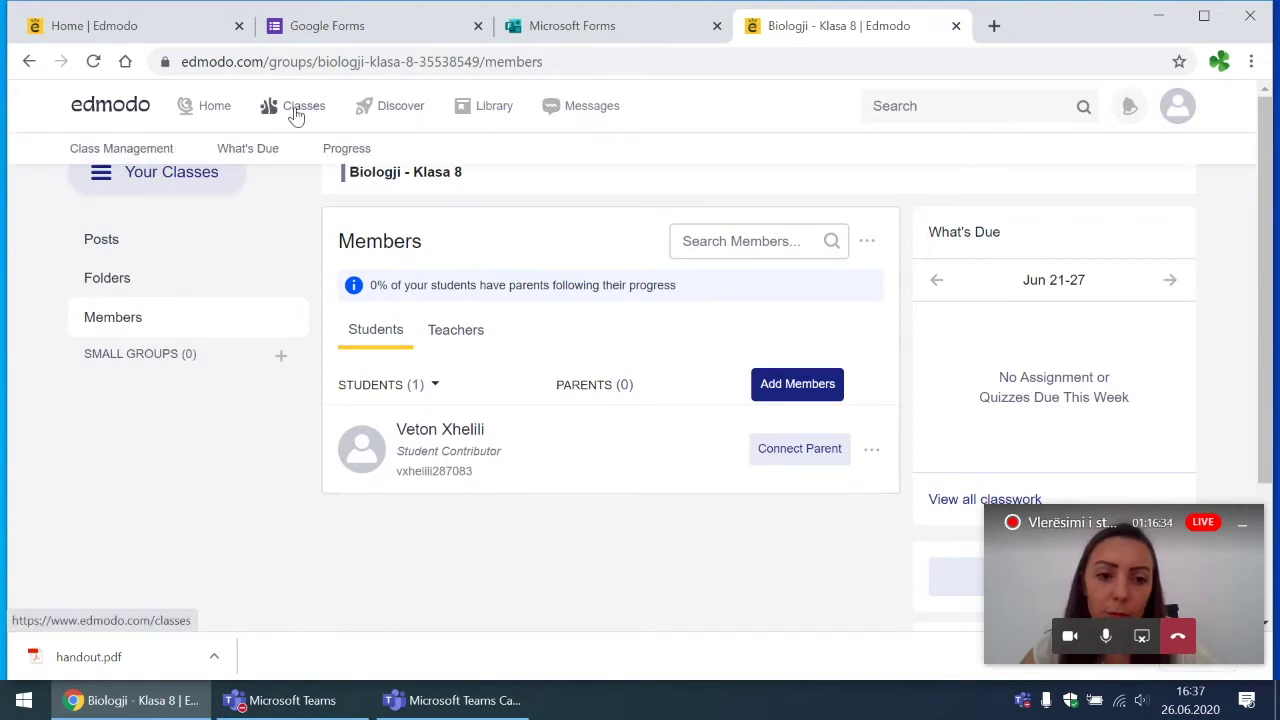
pyautogui.click(296, 112)
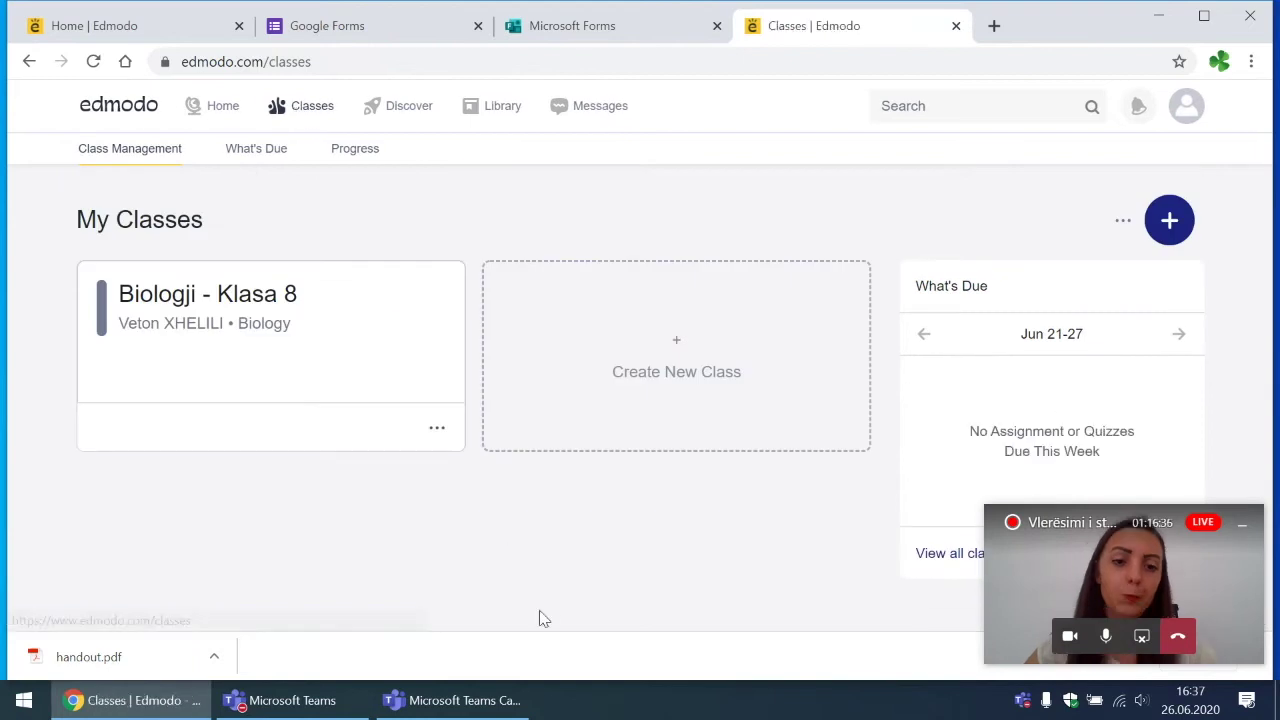
pyautogui.click(242, 305)
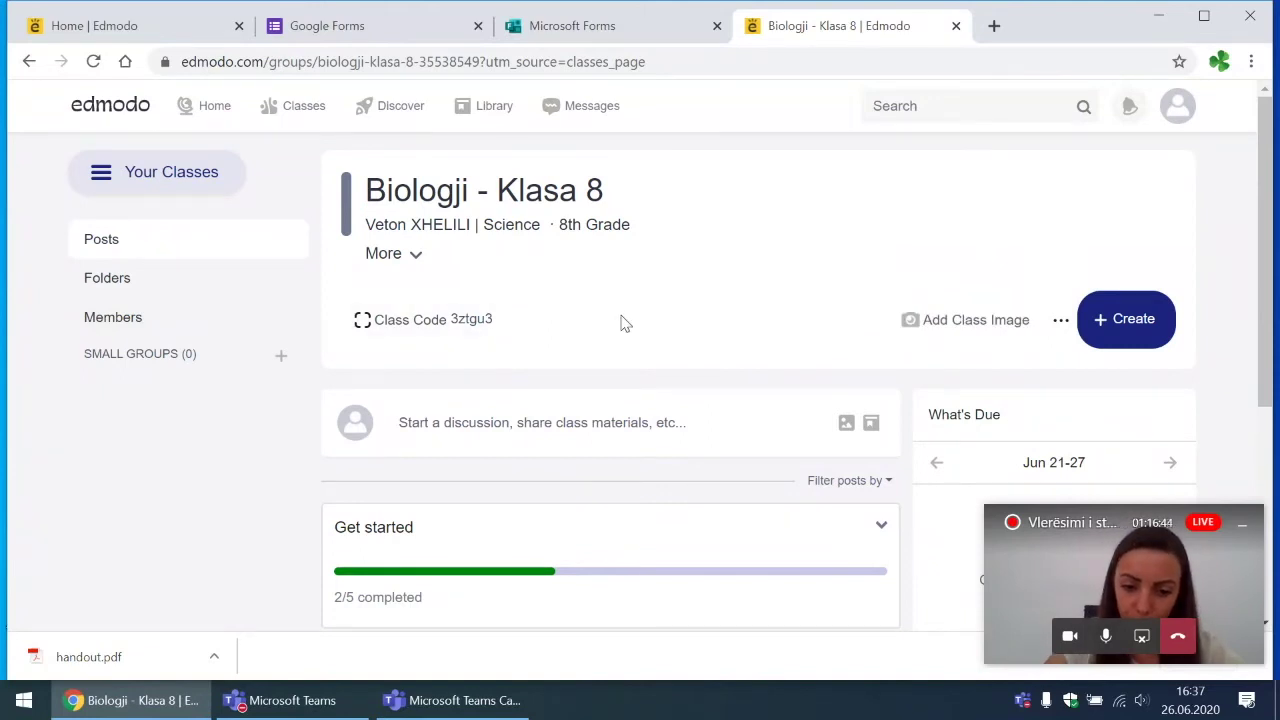
# Step: Open the class invite options and browse the Share a PDF and Invite by email tabs
pyautogui.click(464, 340)
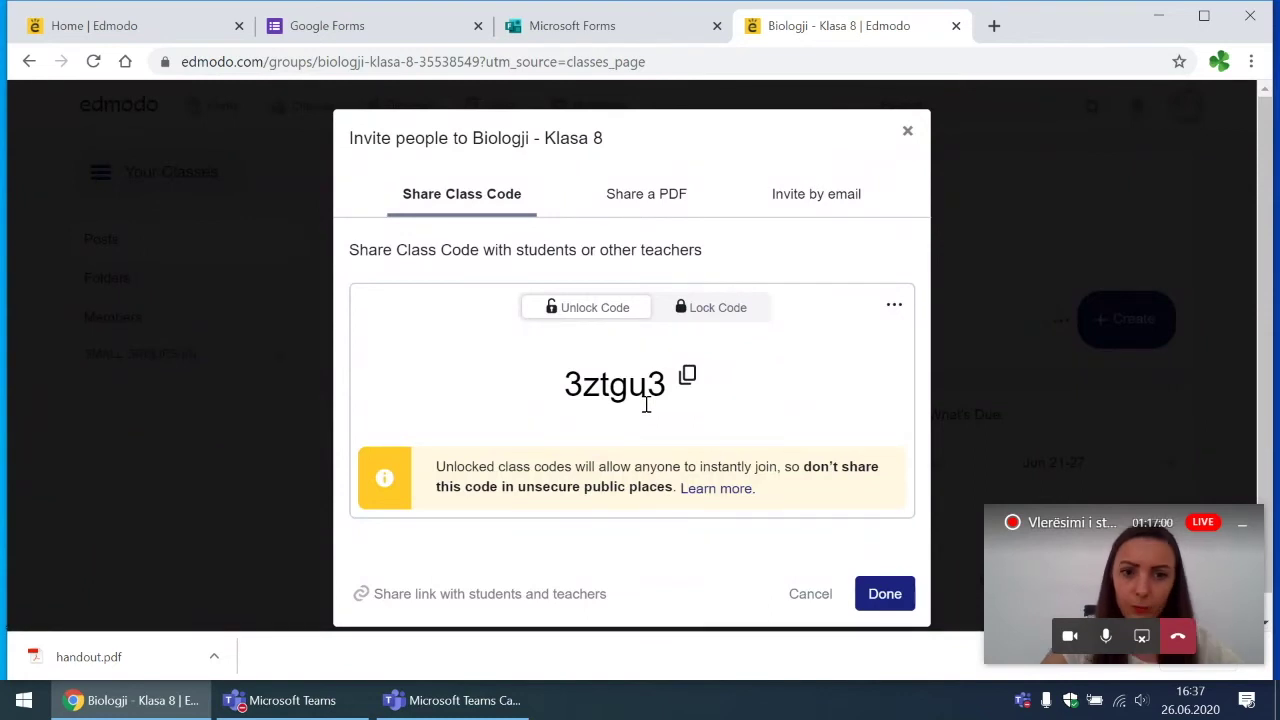
pyautogui.click(659, 194)
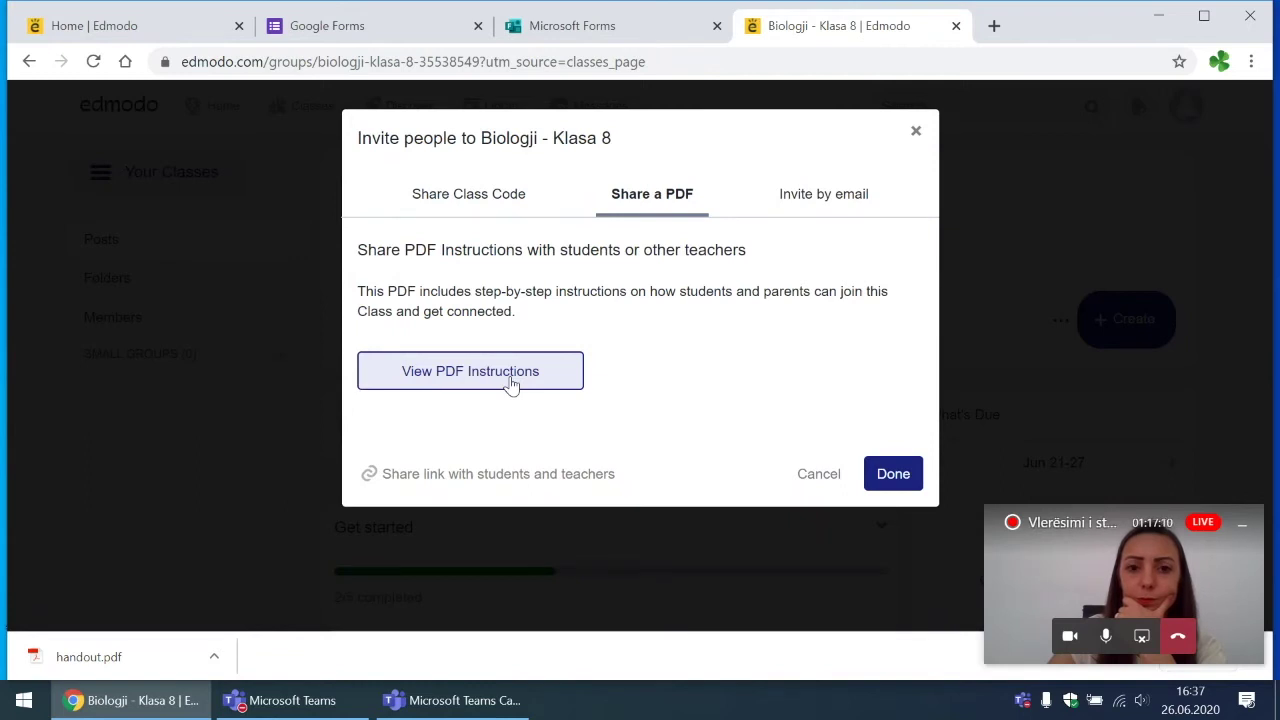
pyautogui.click(806, 203)
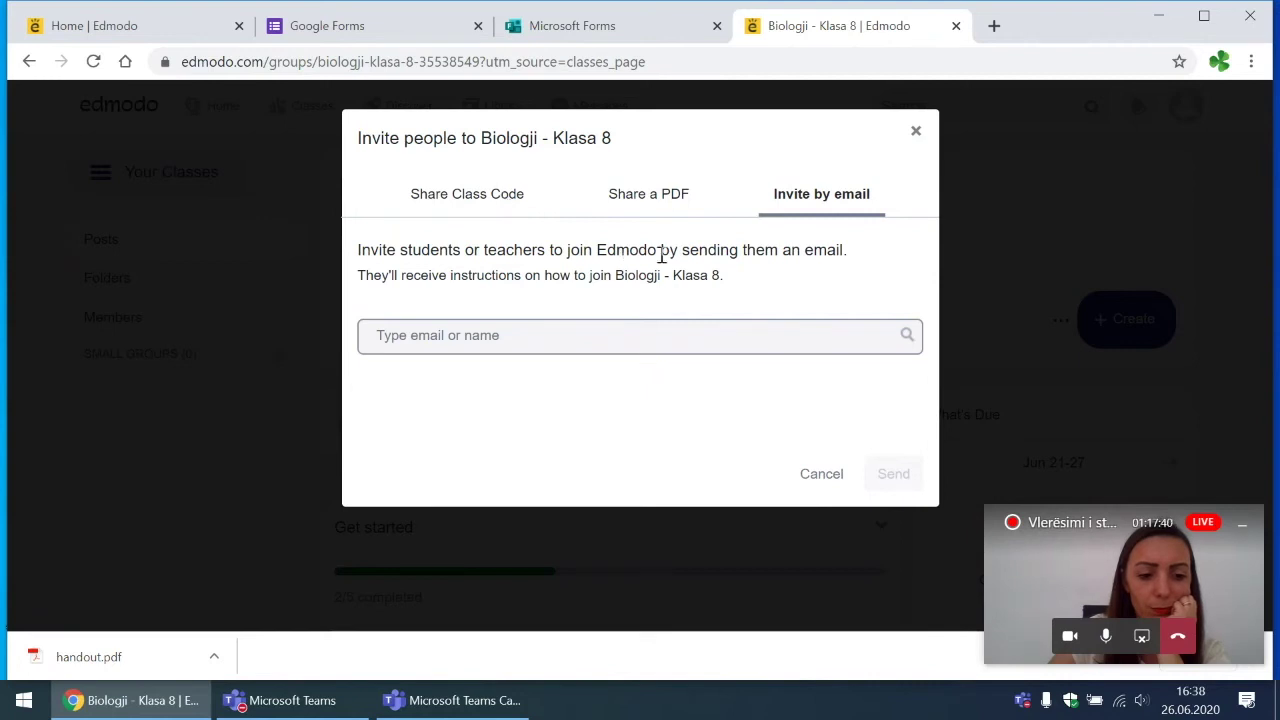
pyautogui.click(672, 198)
# Step: Copy the class join link from the Class Code view and cancel the invite window
pyautogui.click(450, 197)
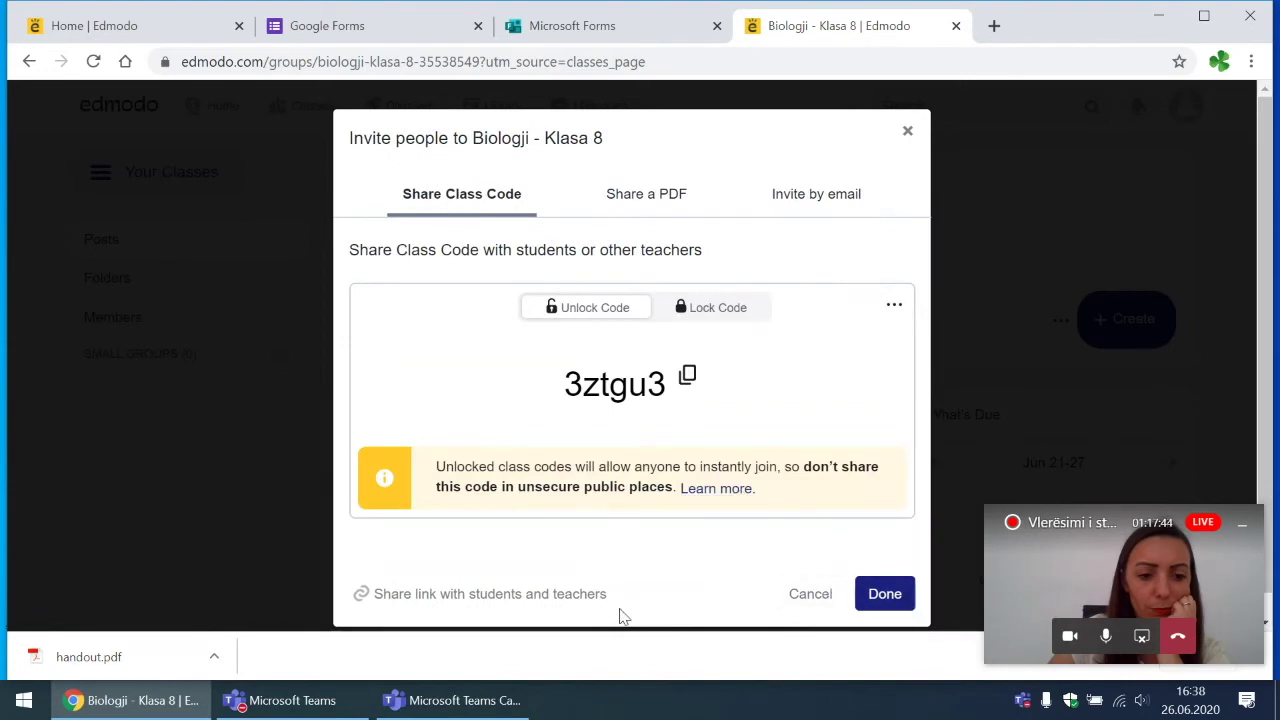
pyautogui.click(532, 596)
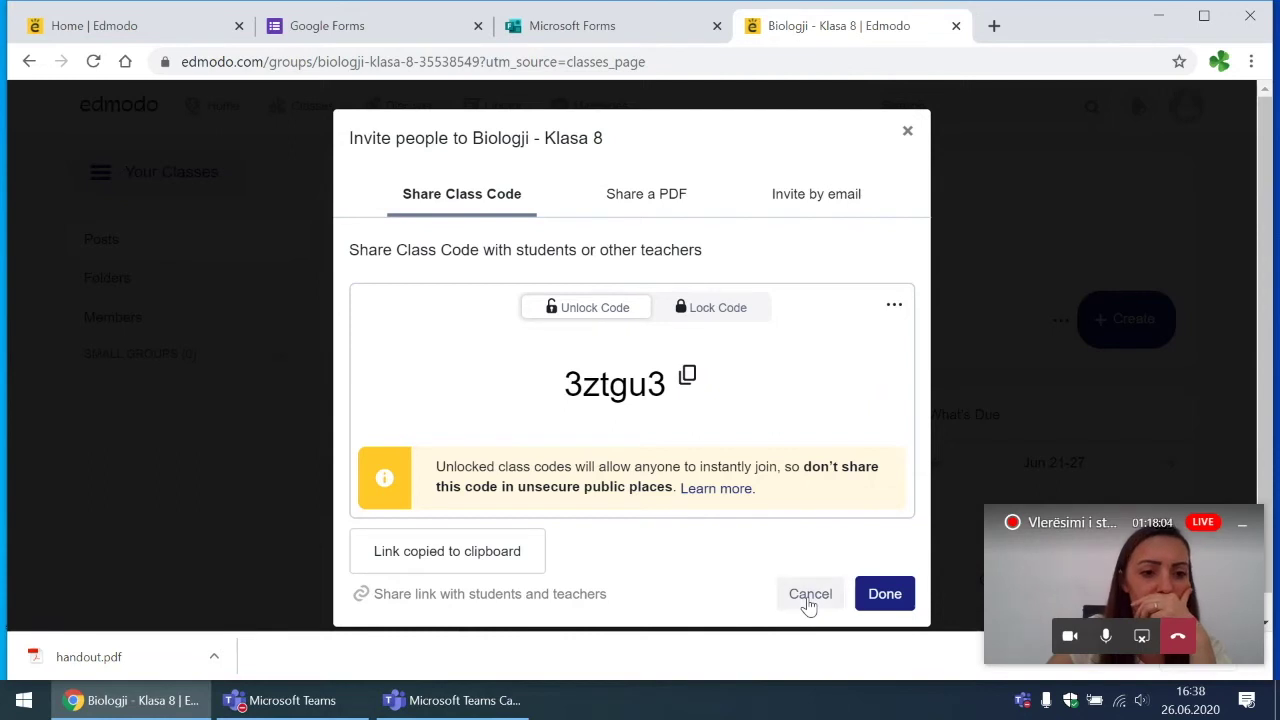
pyautogui.click(809, 594)
pyautogui.scroll(-2, 794, 397)
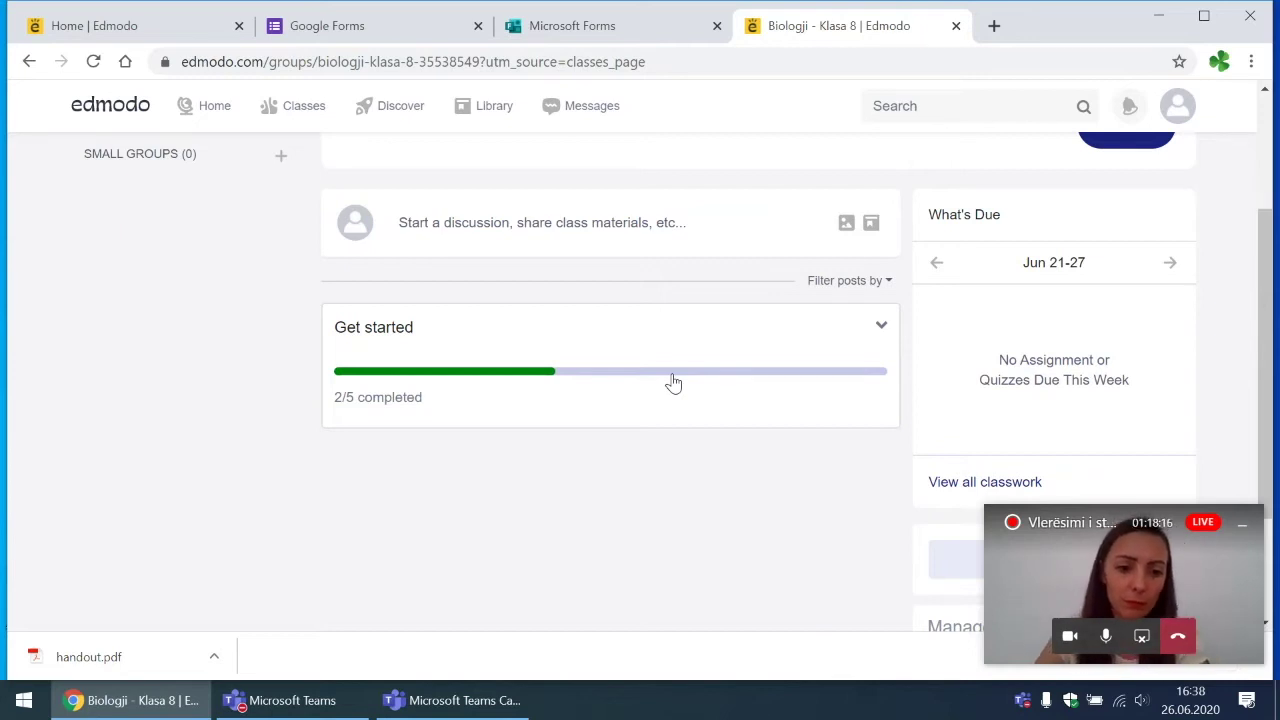
pyautogui.scroll(1, 673, 383)
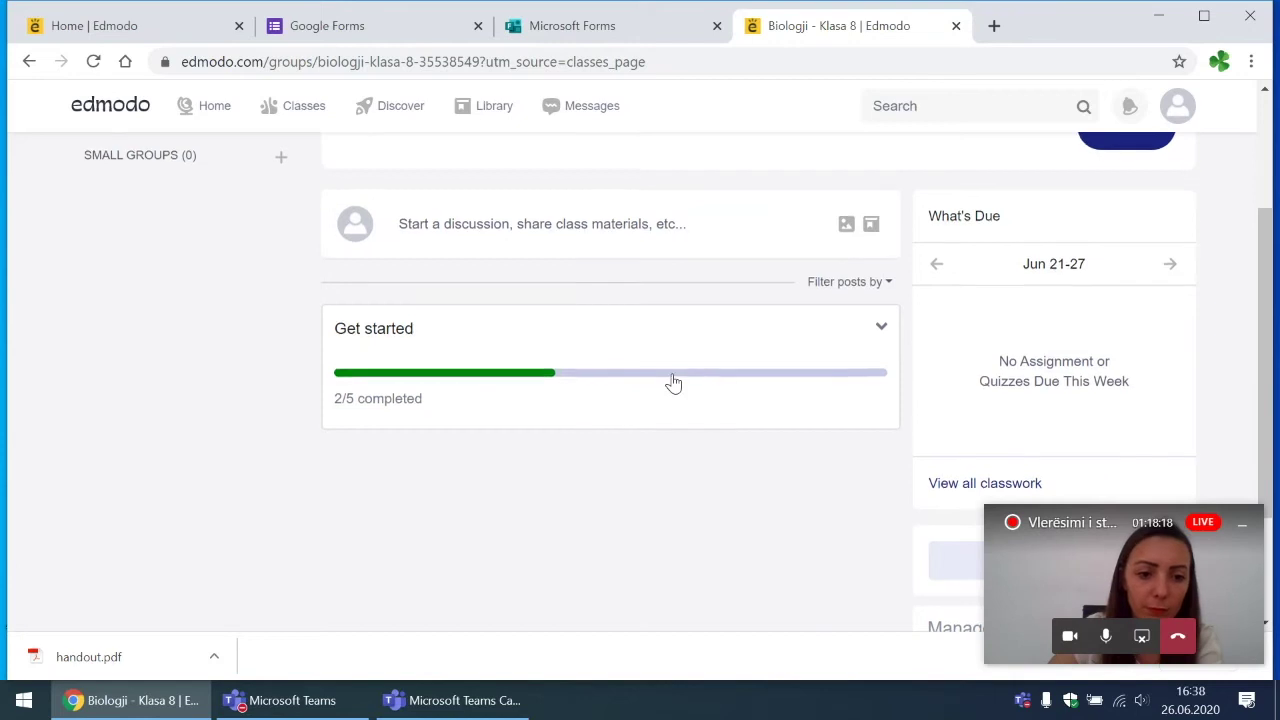
pyautogui.scroll(1, 673, 383)
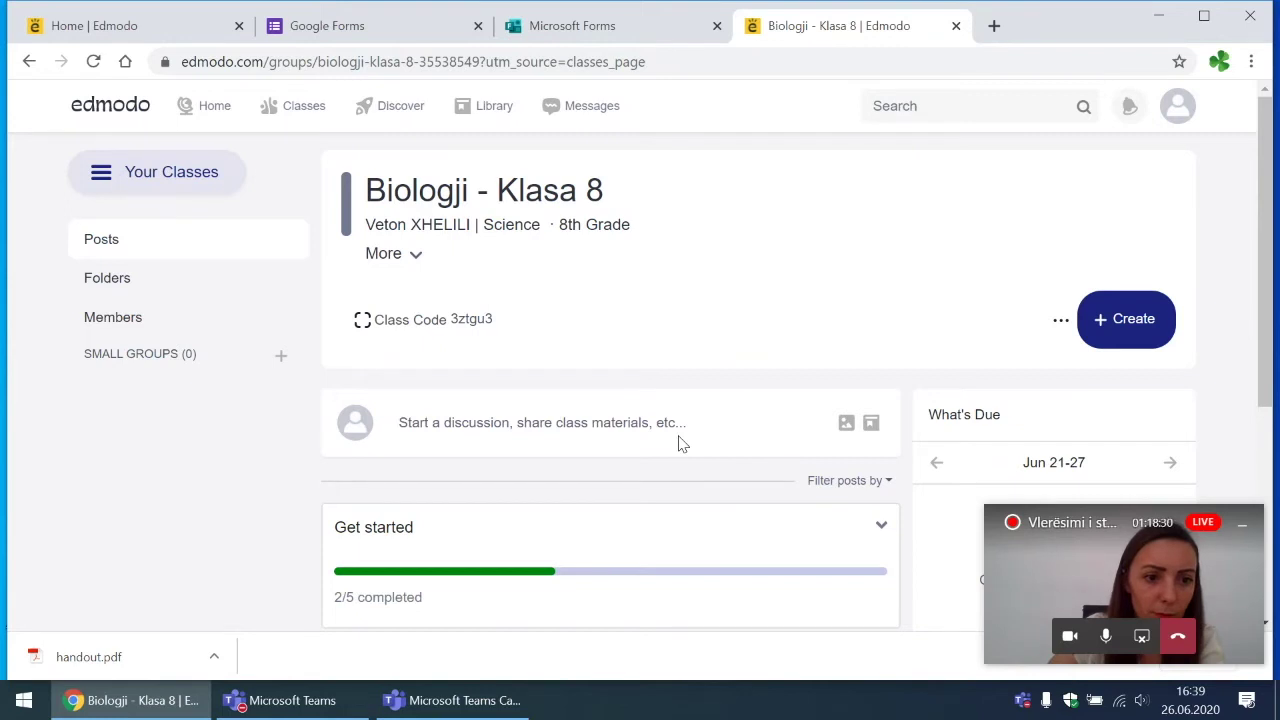
# Step: Switch between the class Folders and Members pages, ending on the empty Folders page
pyautogui.click(134, 287)
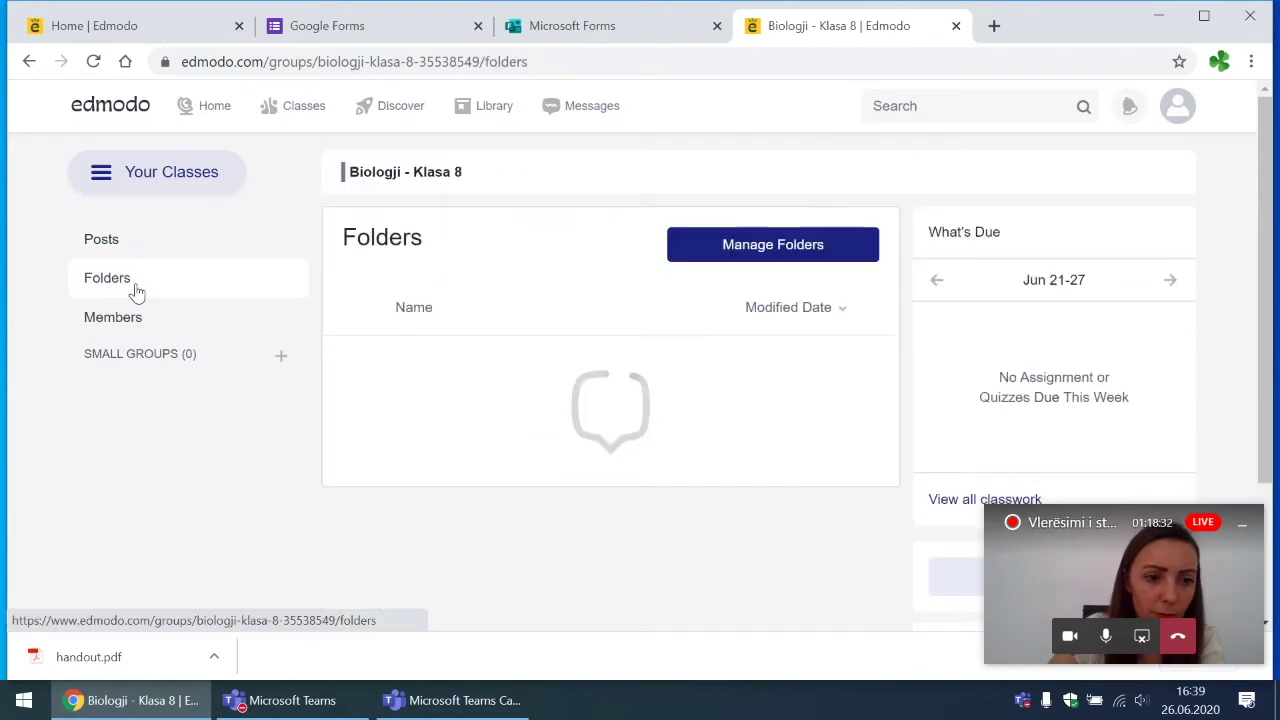
pyautogui.click(118, 330)
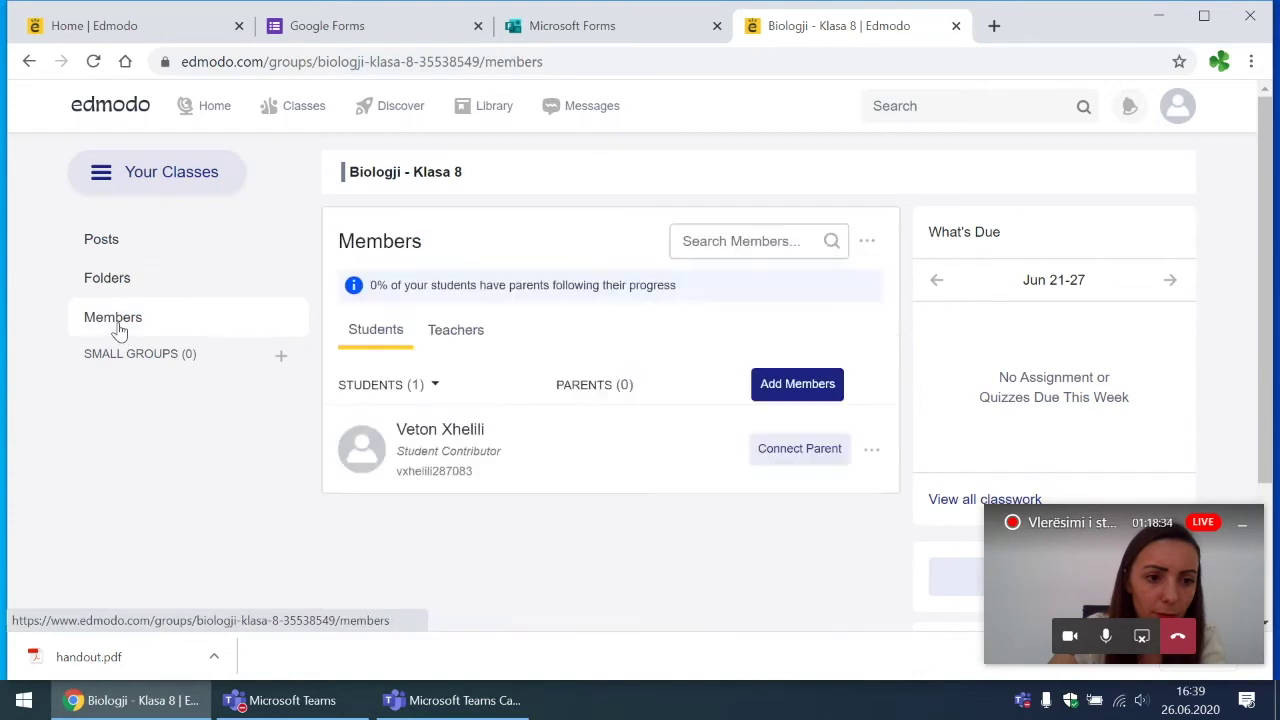
pyautogui.click(128, 287)
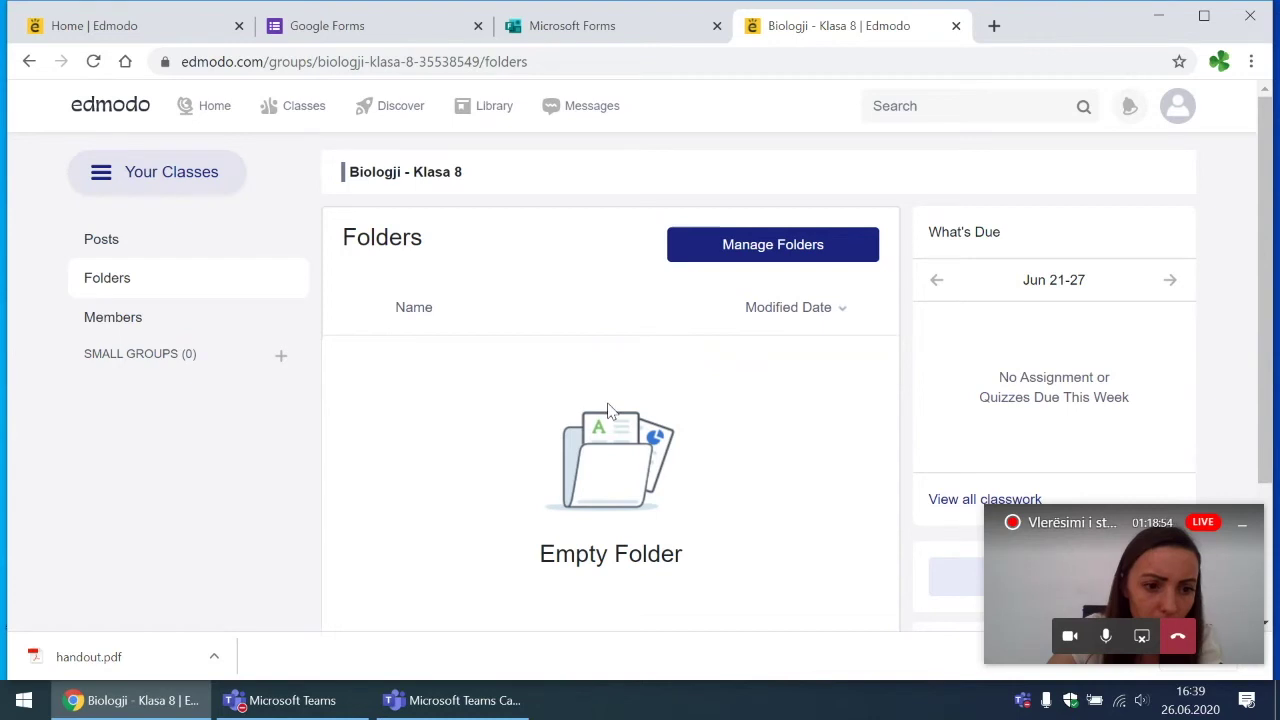
pyautogui.moveTo(285, 120)
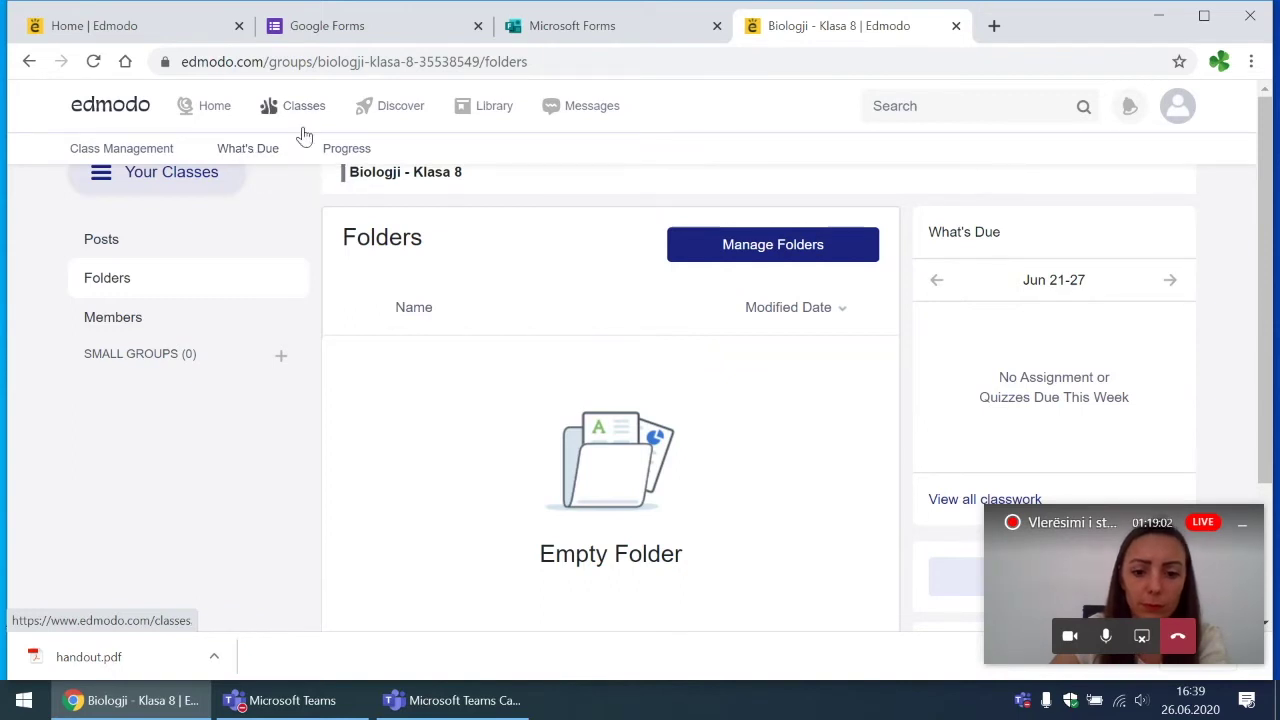
# Step: Check What's Due, then open the Progress gradebook listing the two students
pyautogui.click(264, 155)
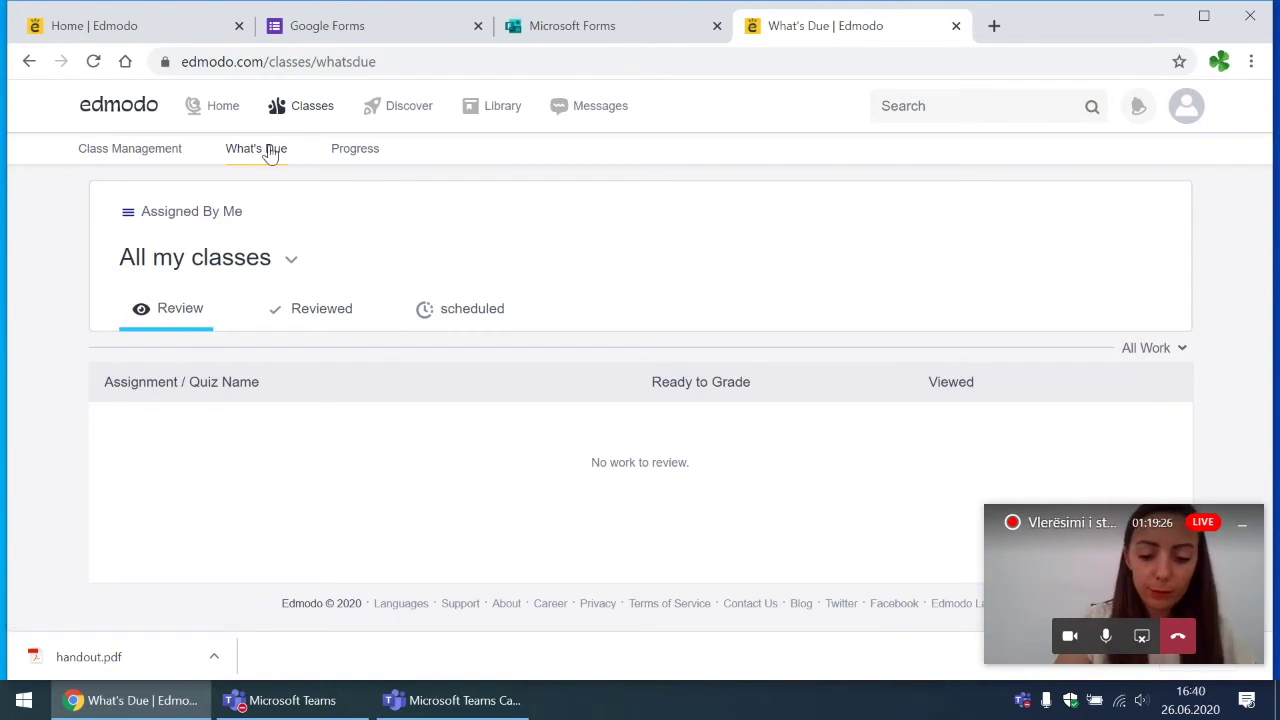
pyautogui.click(362, 154)
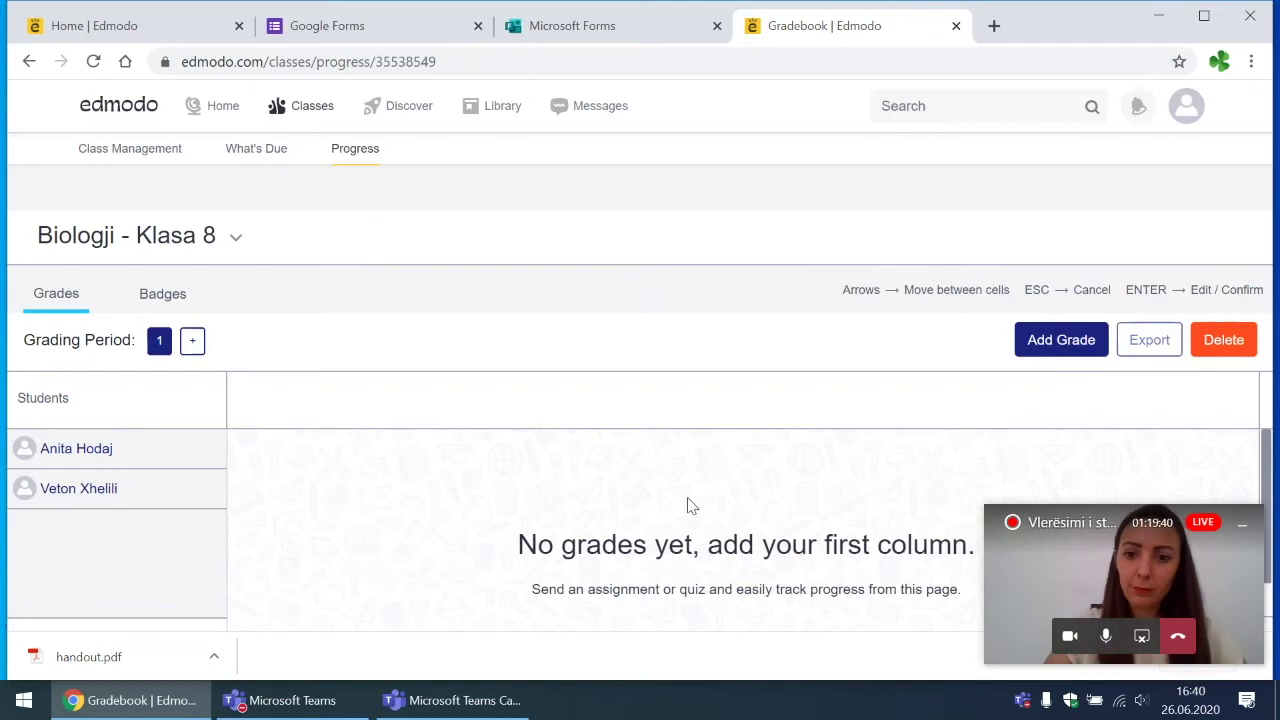
pyautogui.scroll(-1, 688, 505)
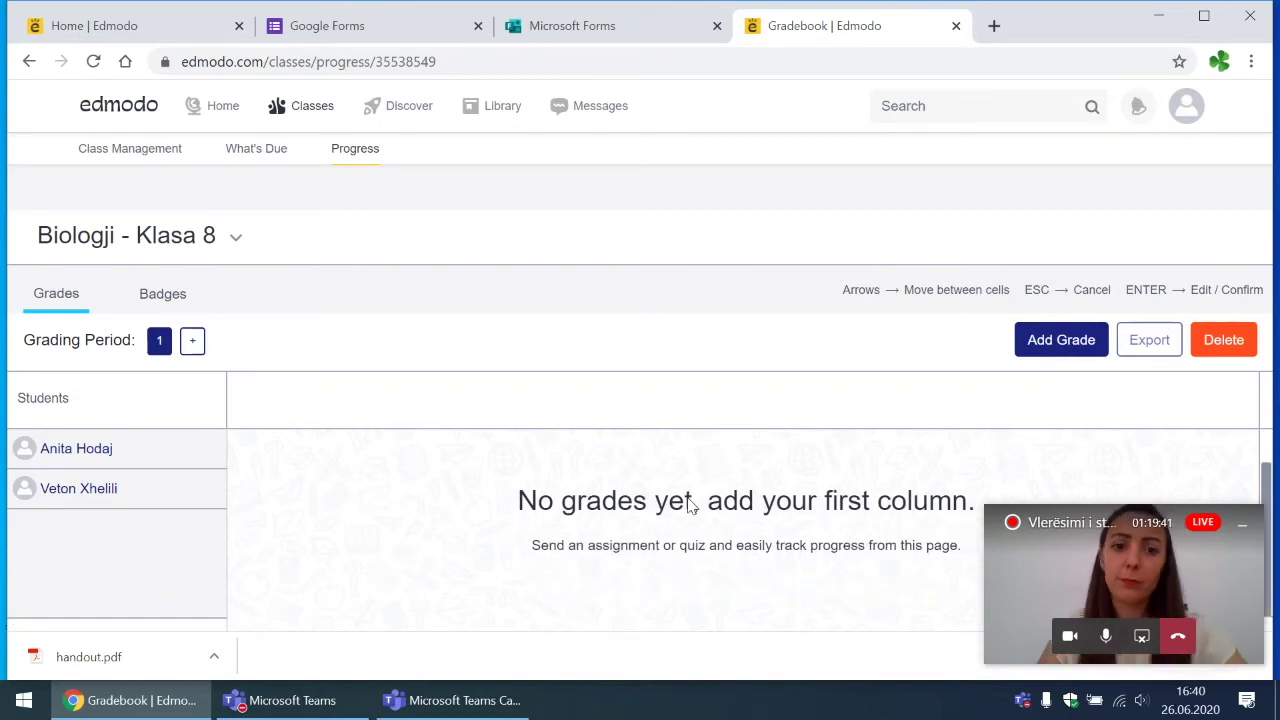
# Step: Minimise the Teams call window and go to the personal Library page
pyautogui.click(1240, 532)
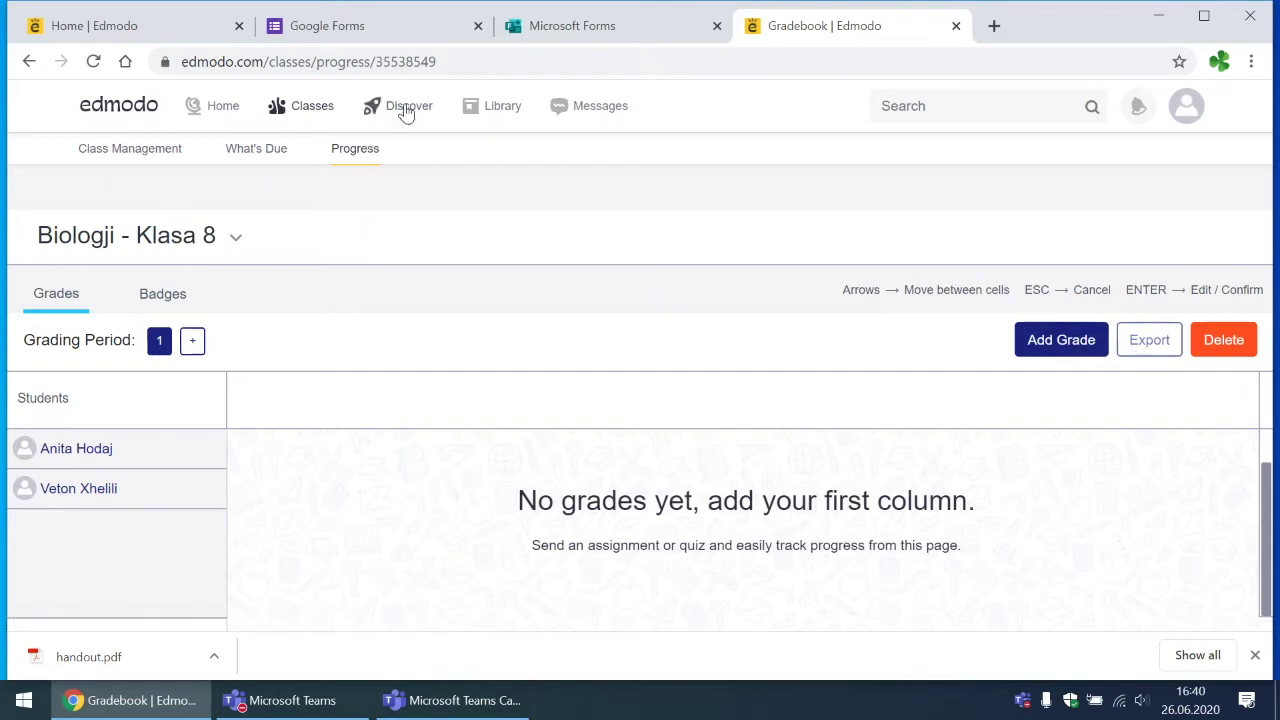
pyautogui.click(506, 118)
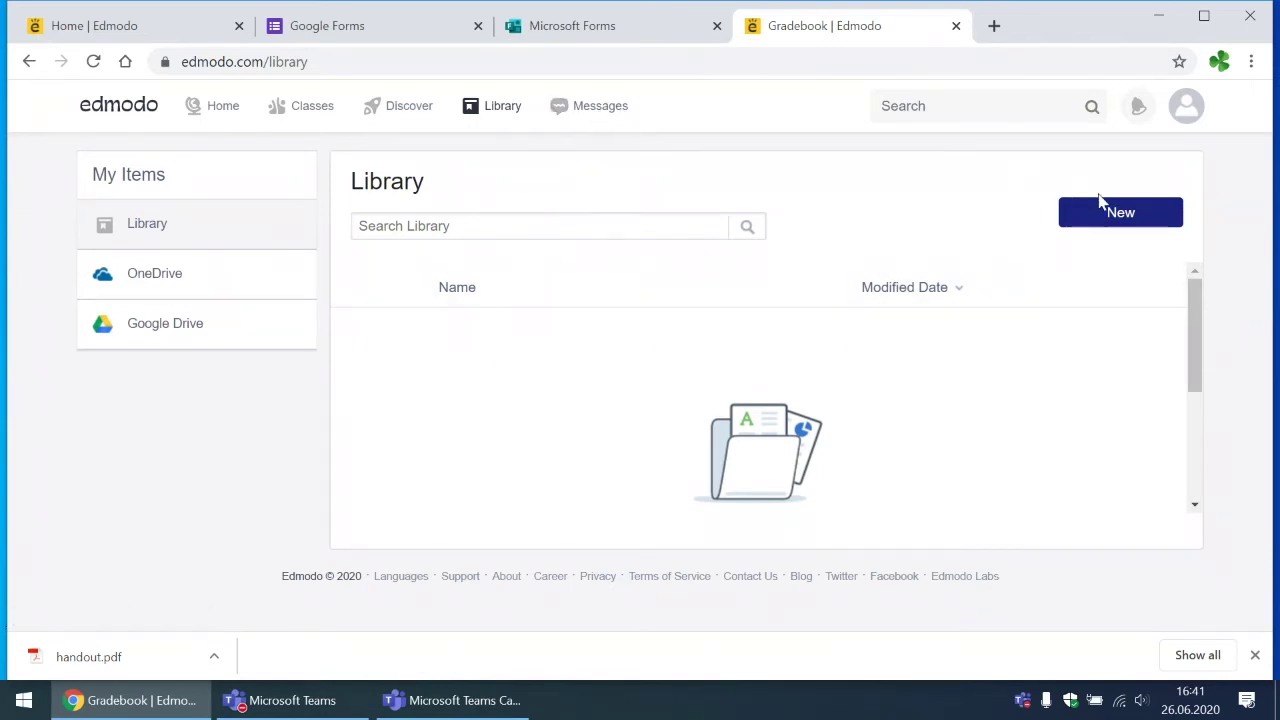
# Step: Open Messages from the top navigation bar
pyautogui.click(608, 108)
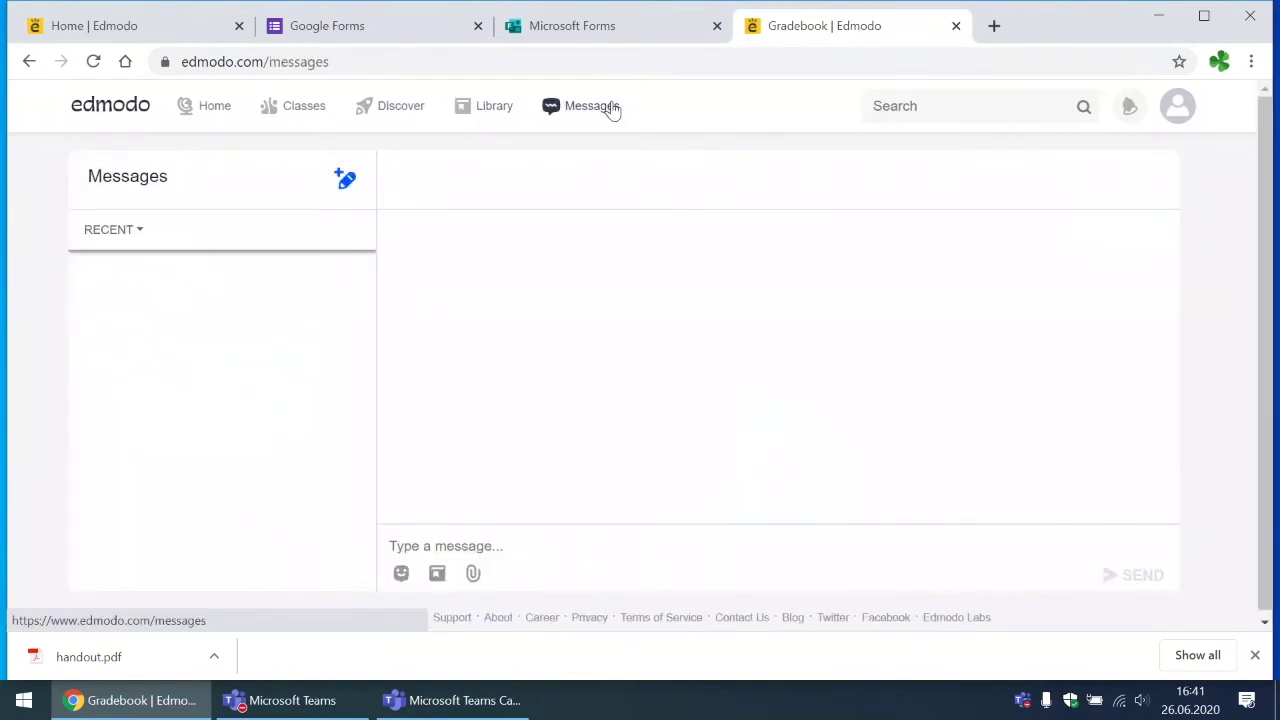
# Step: Address a new message to a student found by name search
pyautogui.click(343, 186)
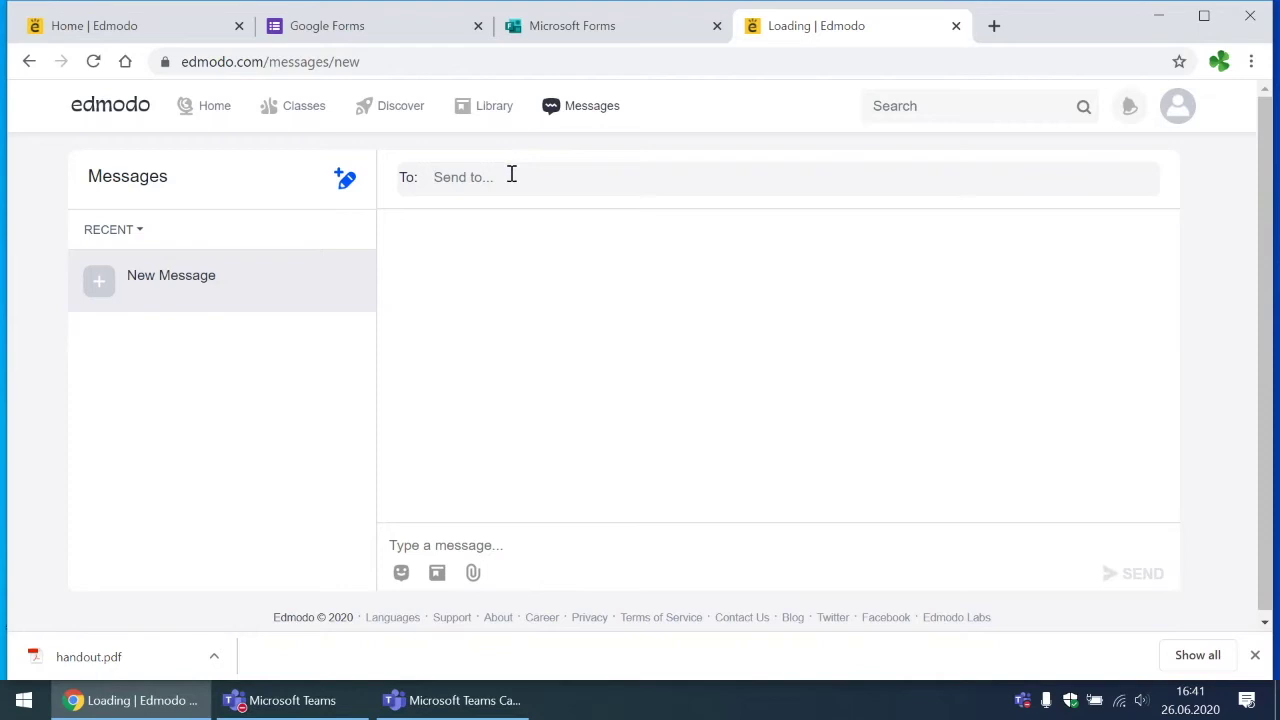
pyautogui.write('anita')
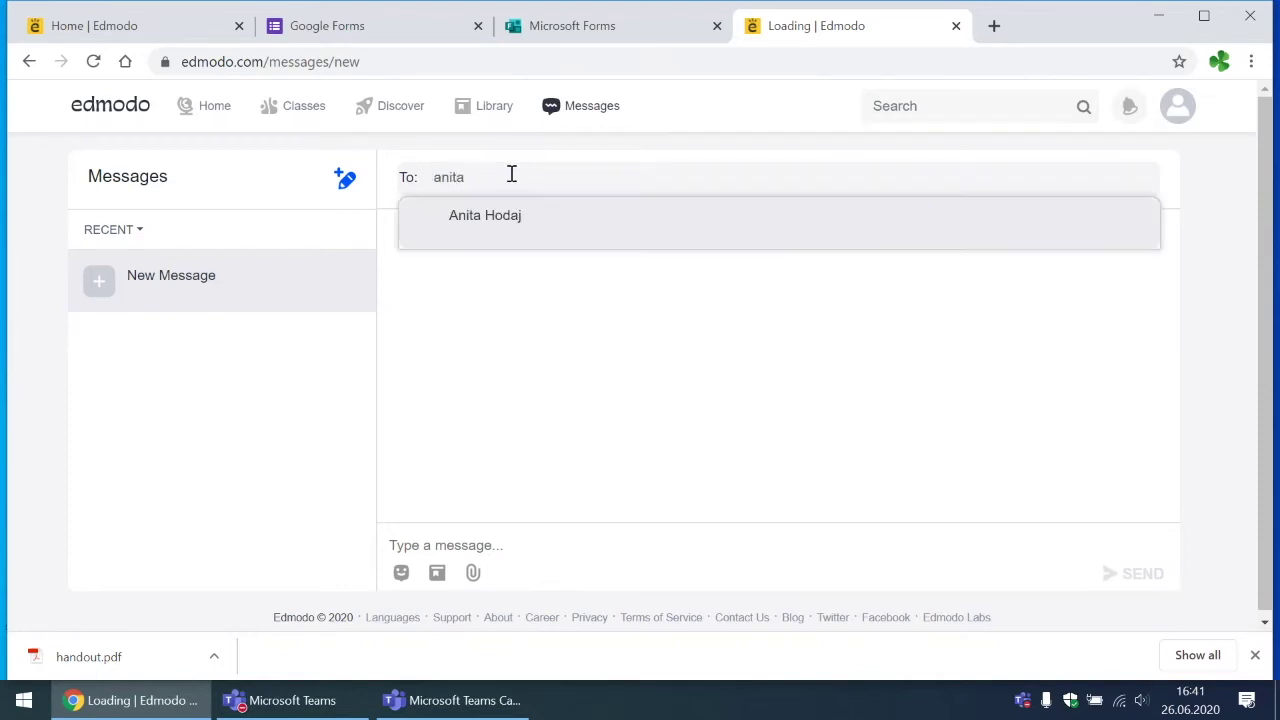
pyautogui.click(517, 228)
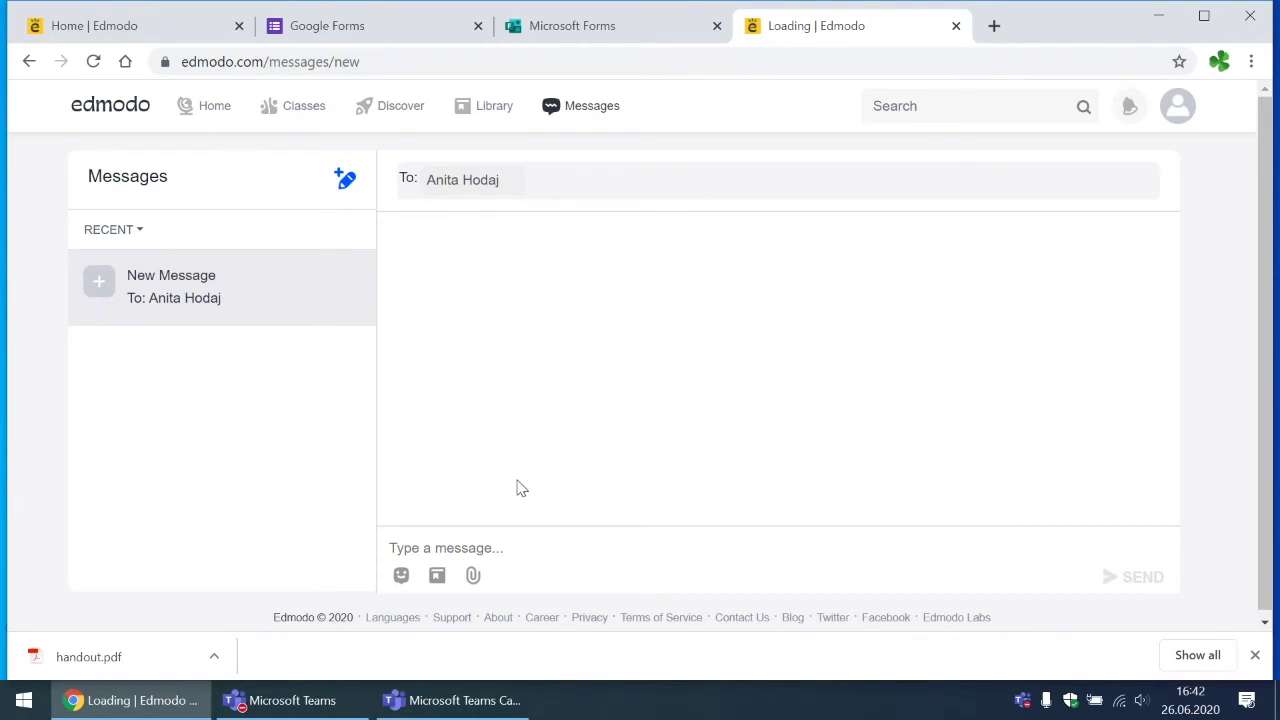
pyautogui.click(1255, 655)
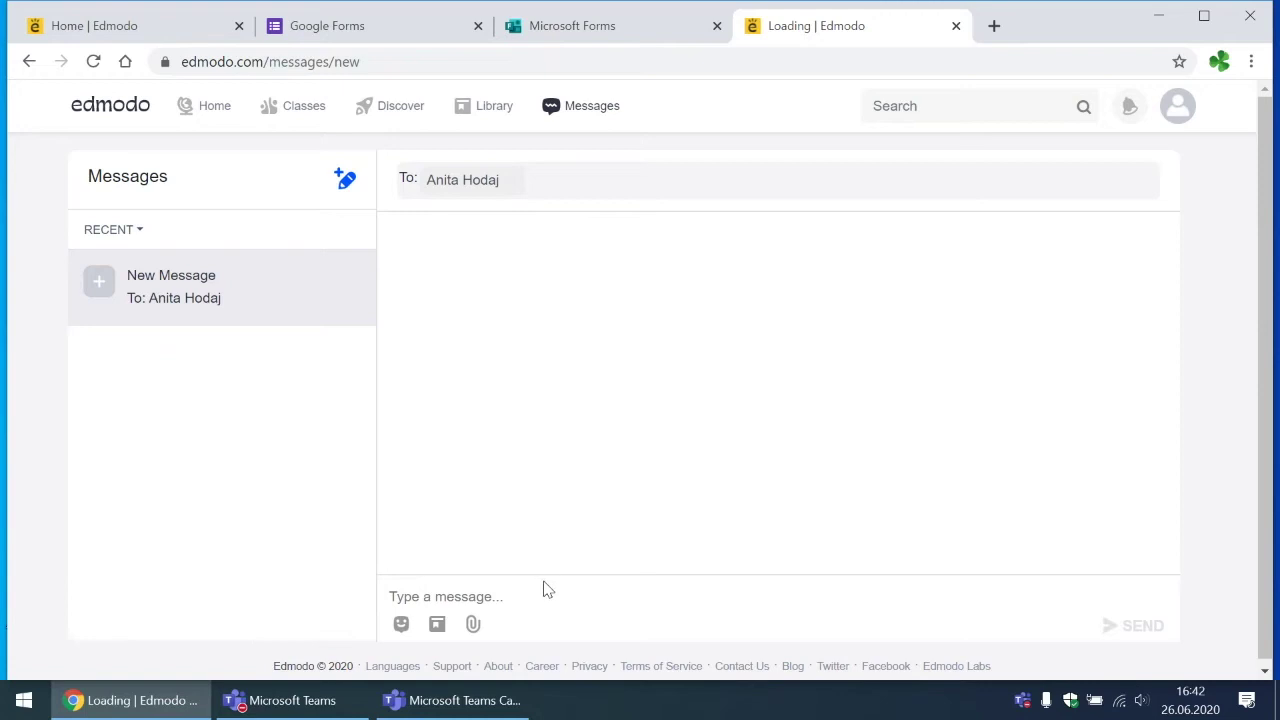
# Step: Write the test message 'dgfgfdg' and send it
pyautogui.click(483, 596)
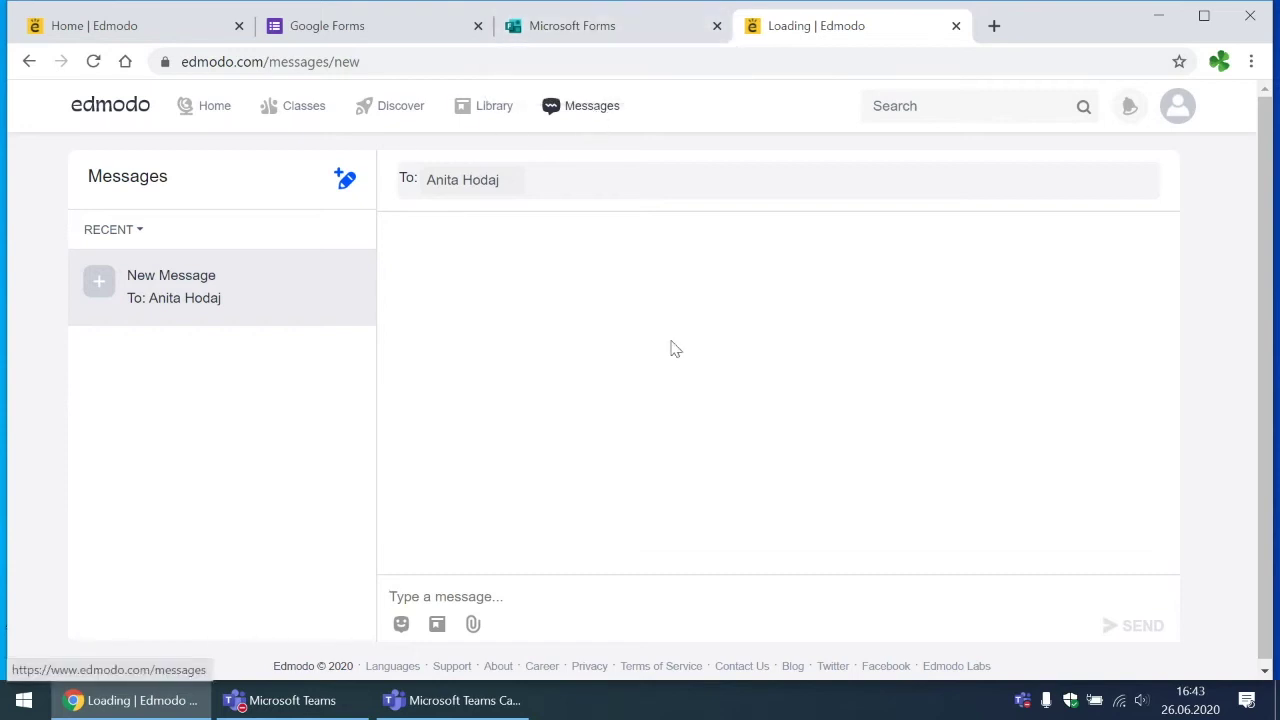
pyautogui.click(432, 597)
pyautogui.write('dgfgfdgf')
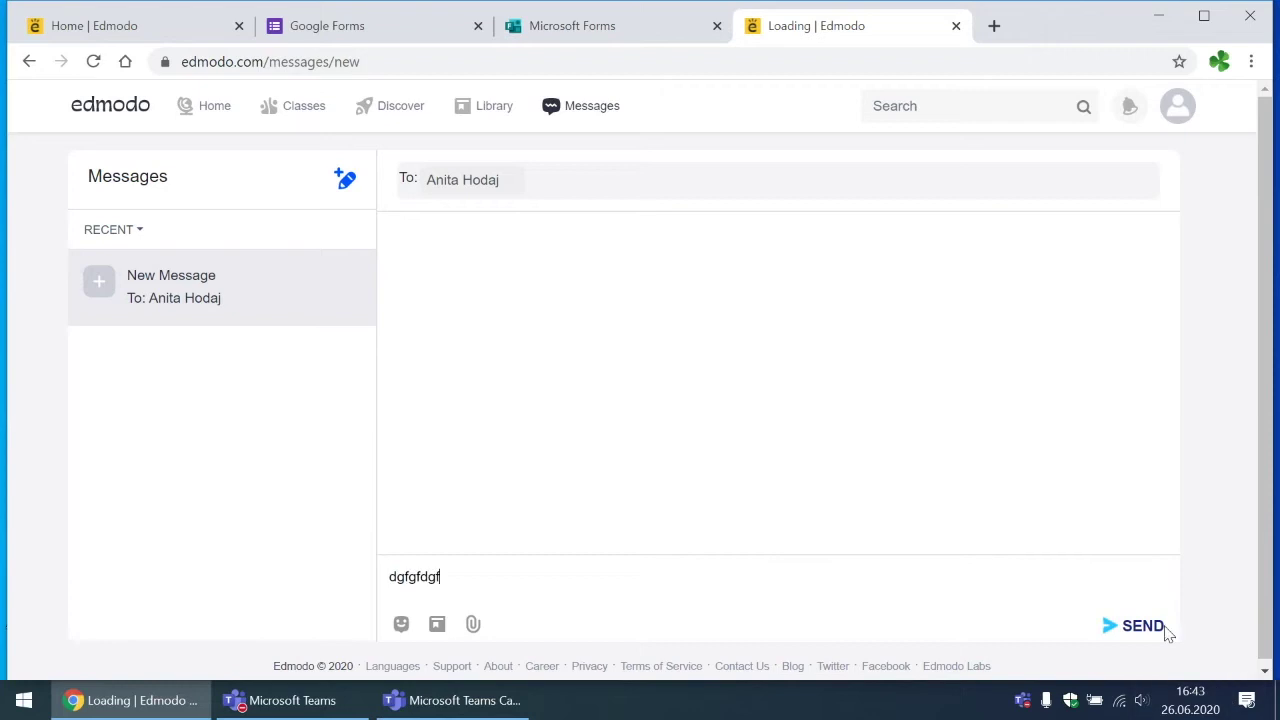
pyautogui.click(1160, 629)
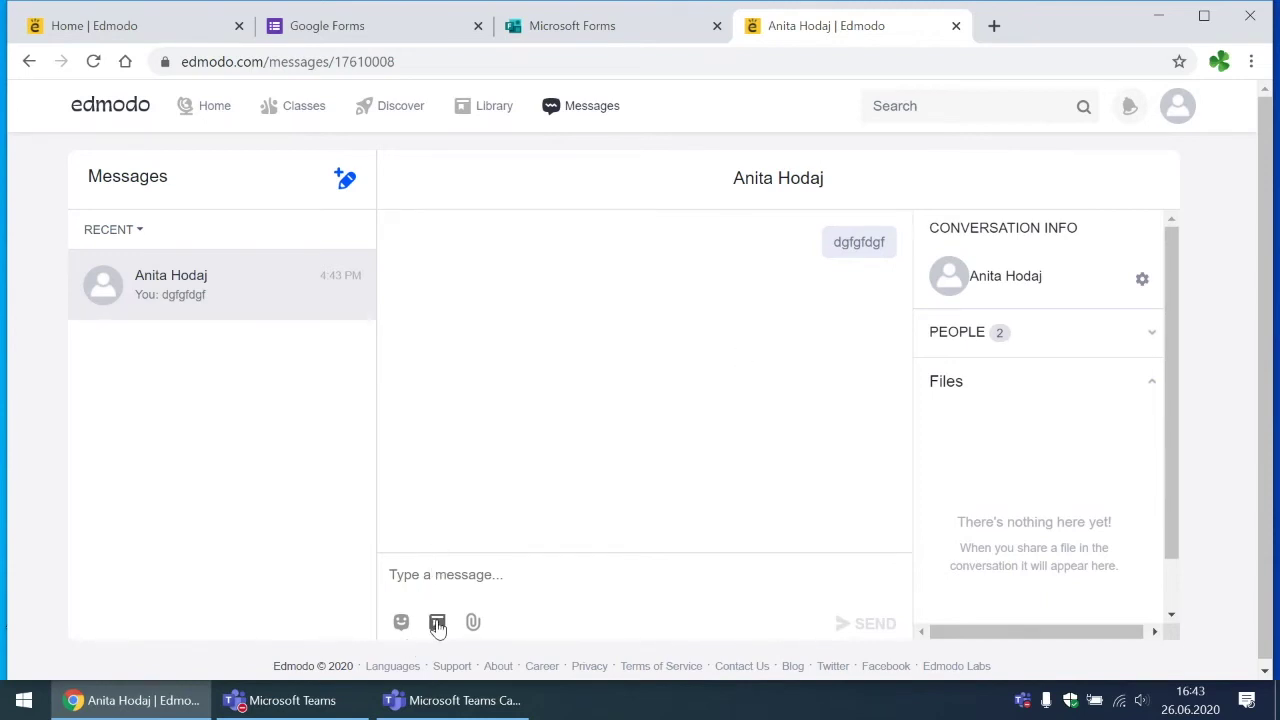
pyautogui.click(474, 622)
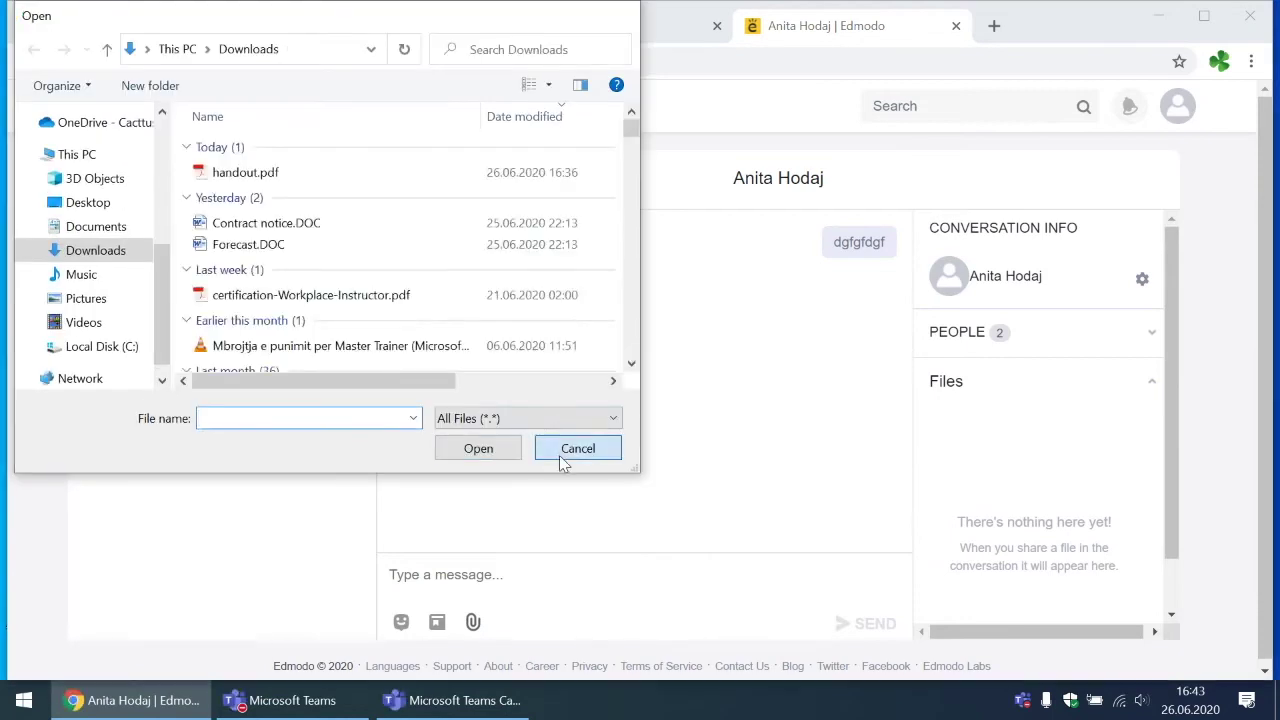
pyautogui.click(561, 452)
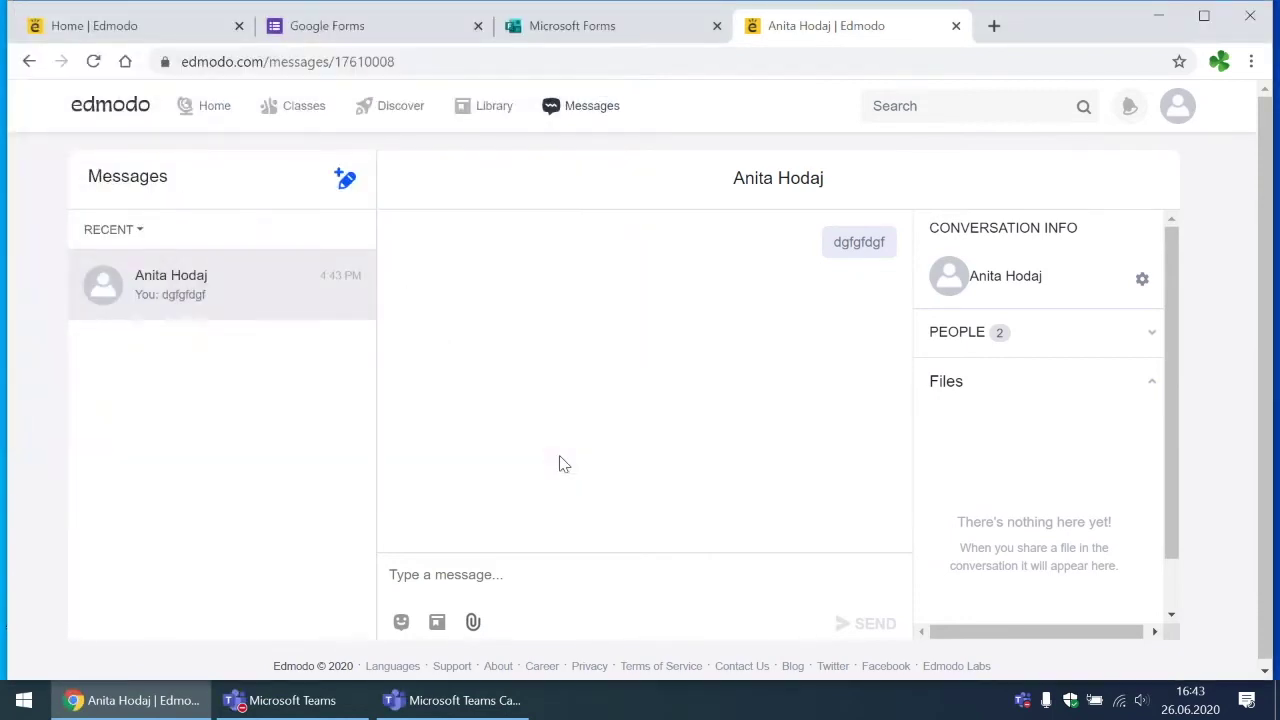
# Step: Go to the Discover page and page through the popular videos carousel
pyautogui.click(409, 113)
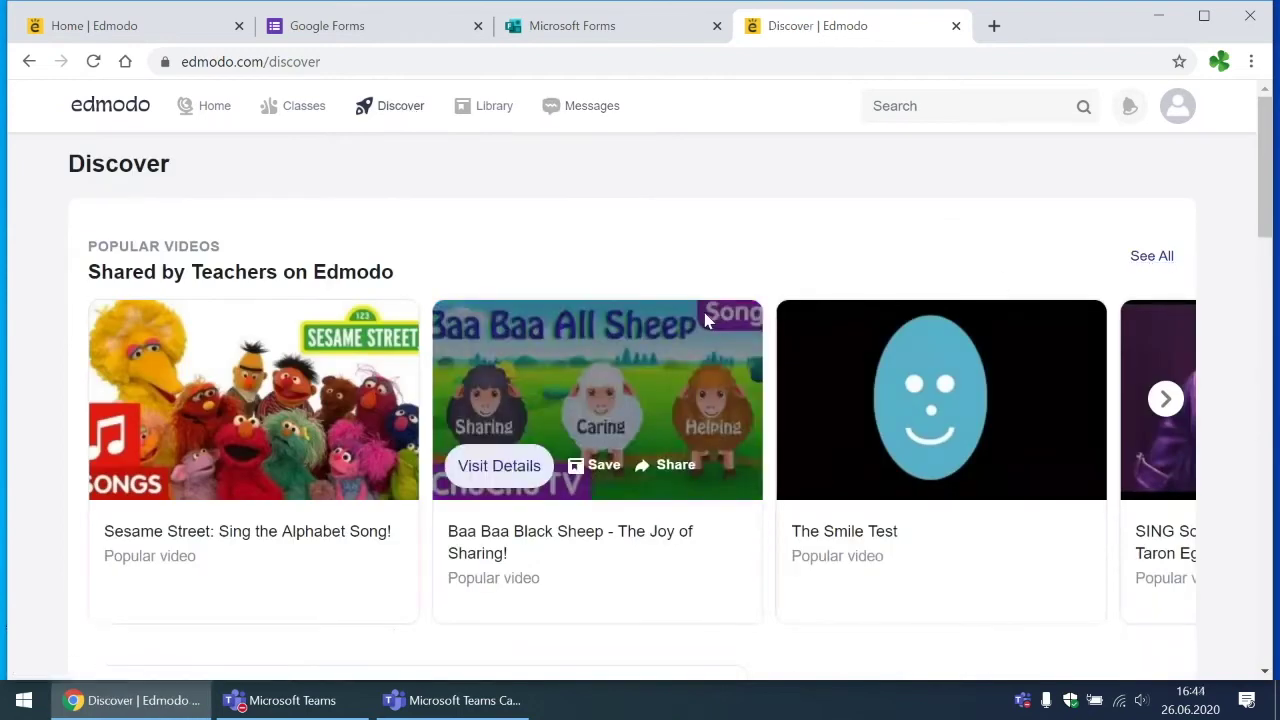
pyautogui.scroll(-2, 705, 320)
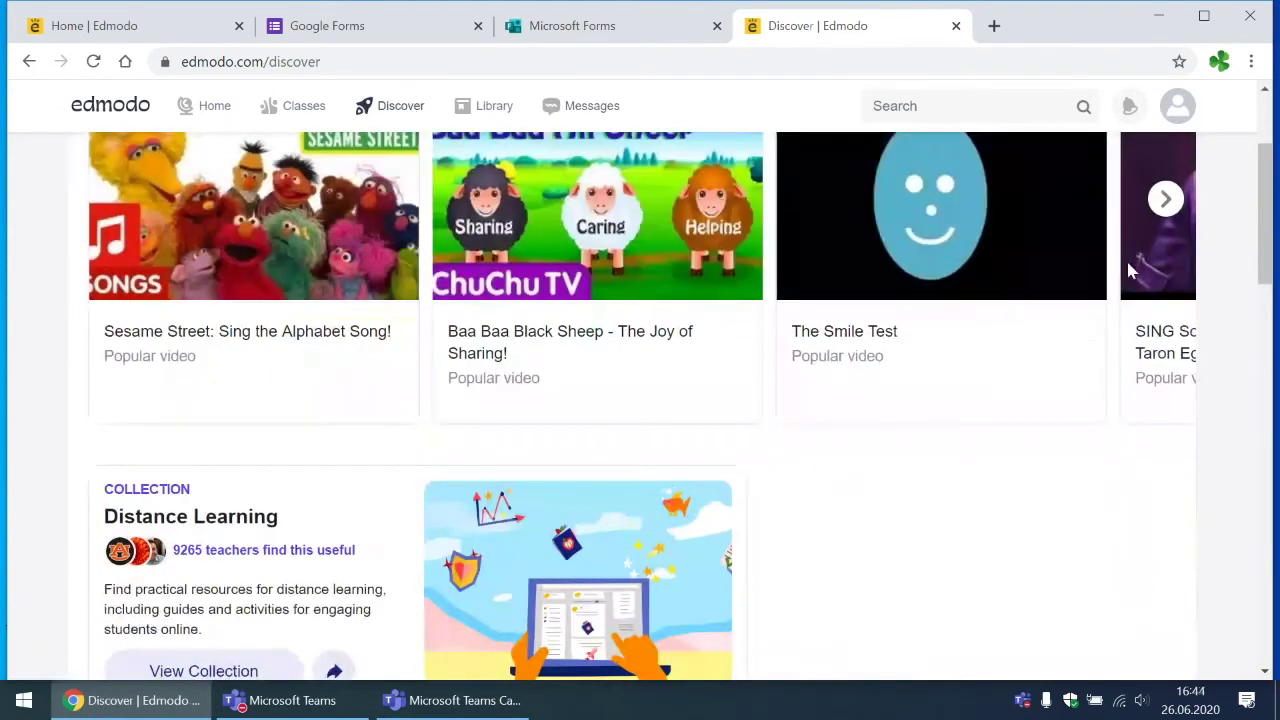
pyautogui.click(1165, 201)
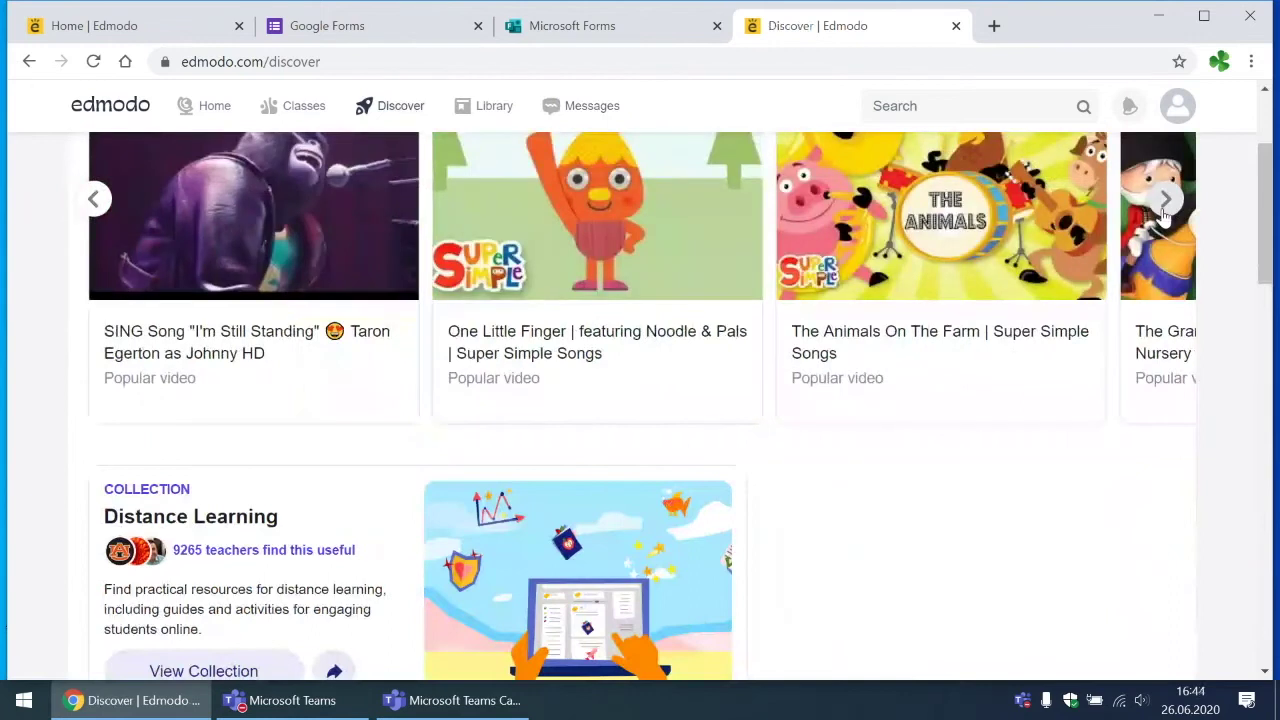
pyautogui.click(1165, 205)
pyautogui.click(1165, 205)
# Step: Scroll through the Distance Learning, games, Social-Emotional Learning and featured apps sections
pyautogui.scroll(-2, 994, 480)
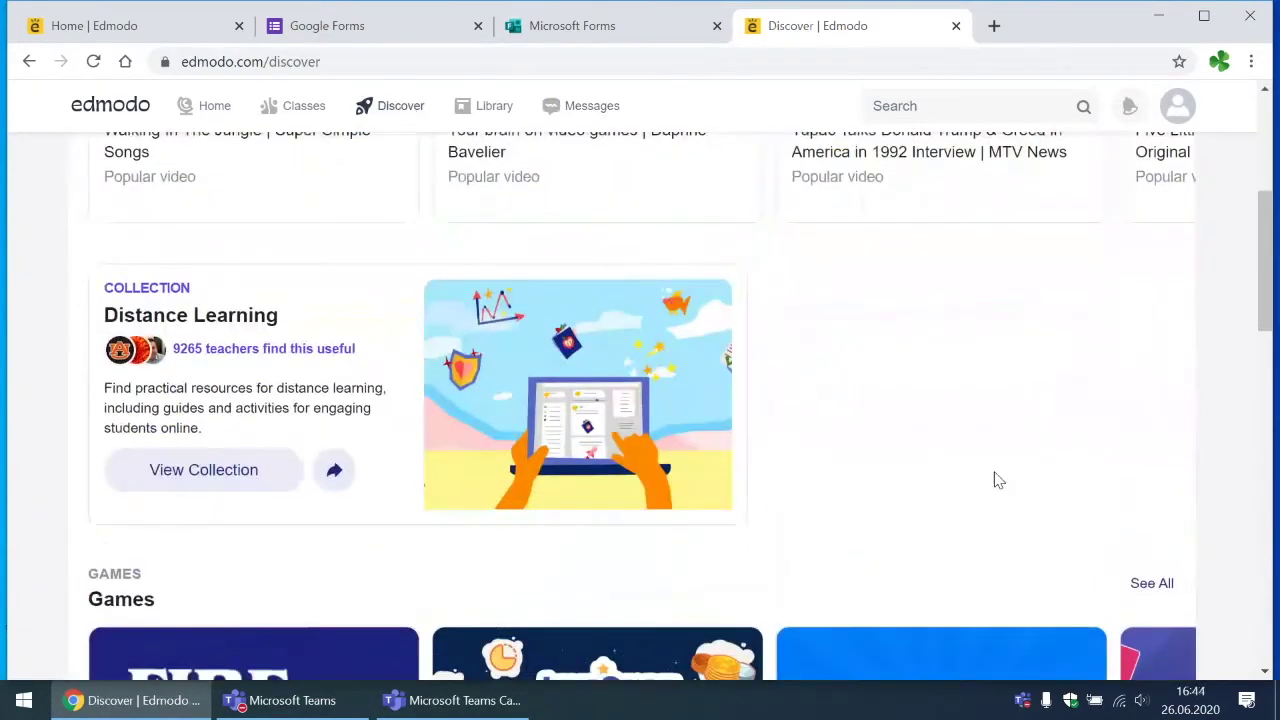
pyautogui.scroll(-1, 994, 480)
pyautogui.scroll(-3, 994, 480)
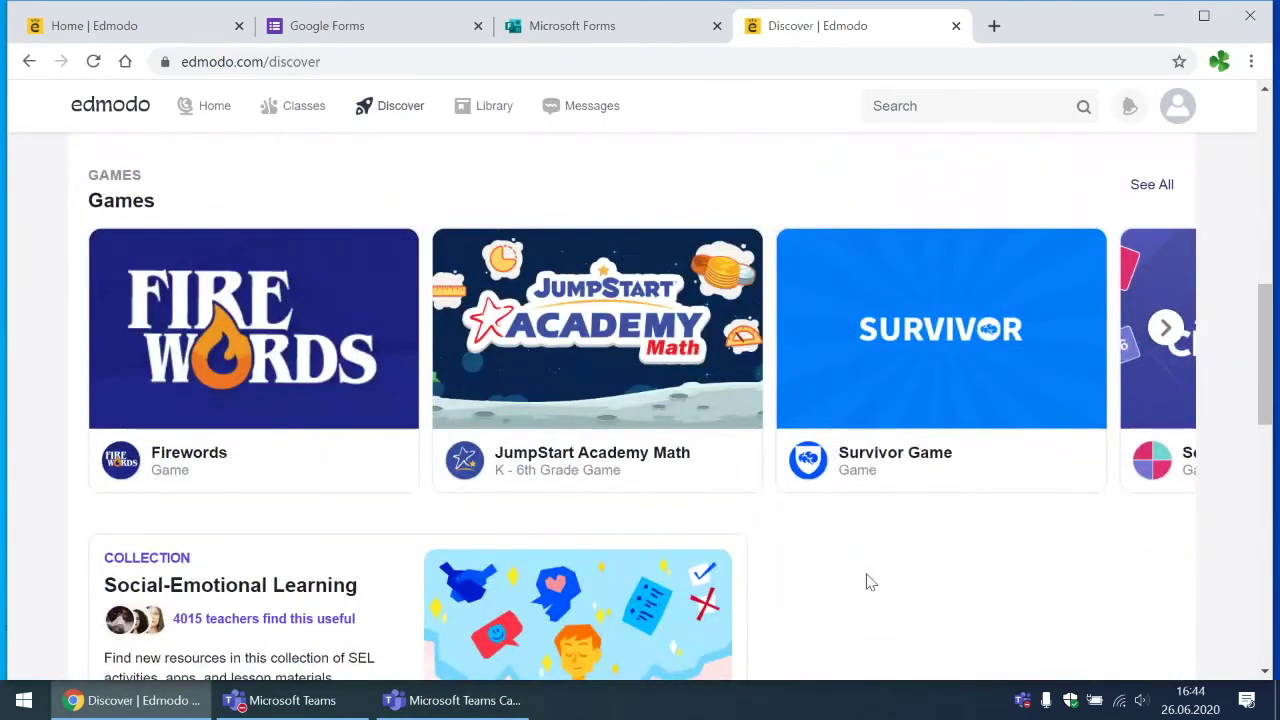
pyautogui.scroll(-2, 869, 582)
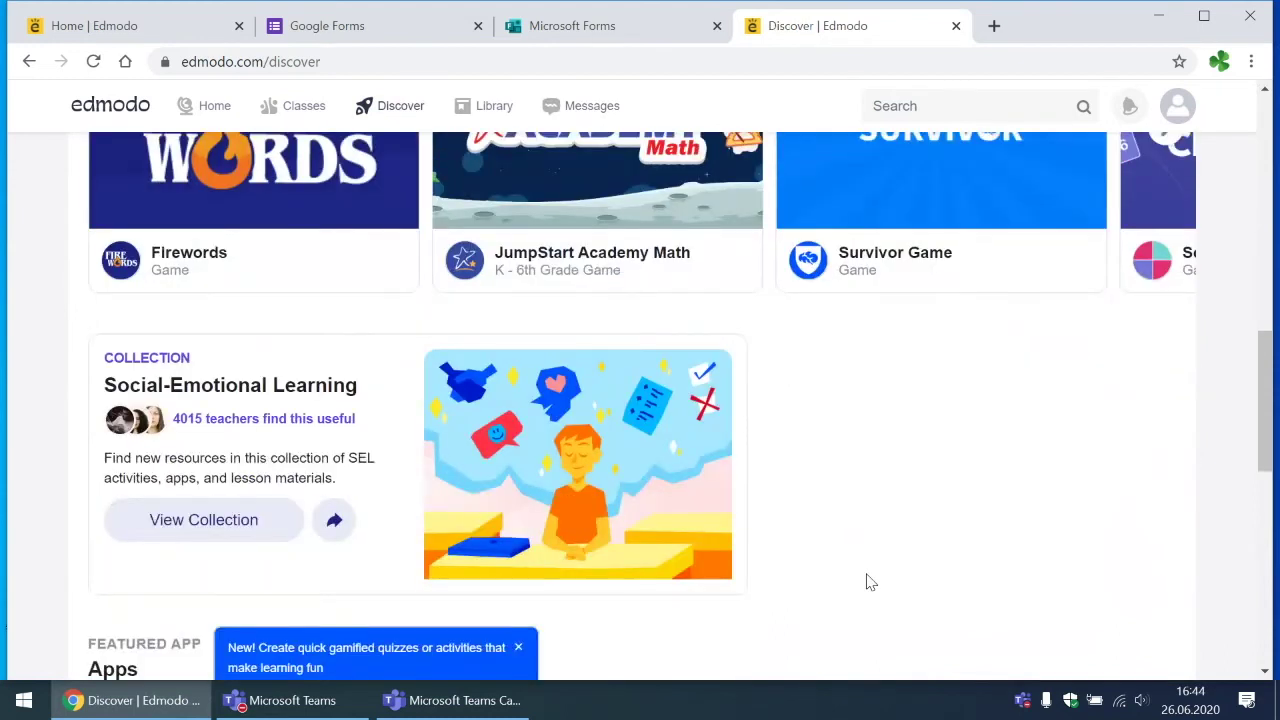
pyautogui.scroll(-4, 869, 582)
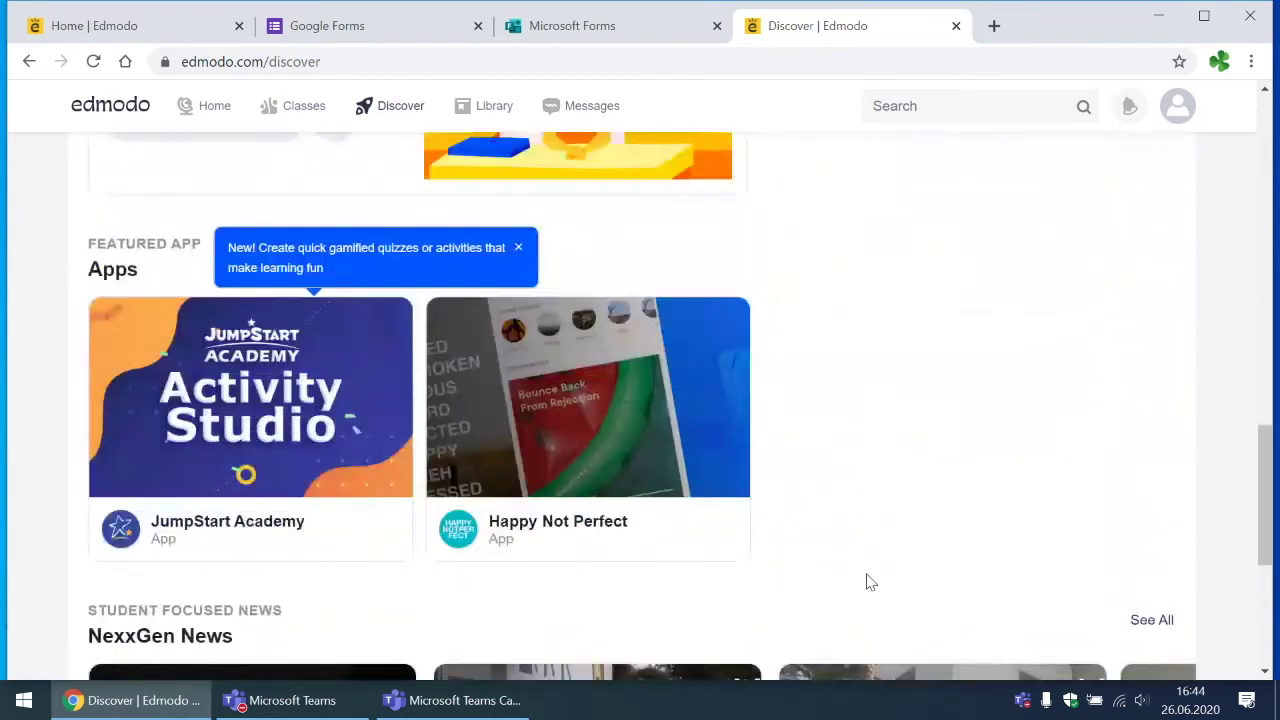
pyautogui.scroll(8, 869, 582)
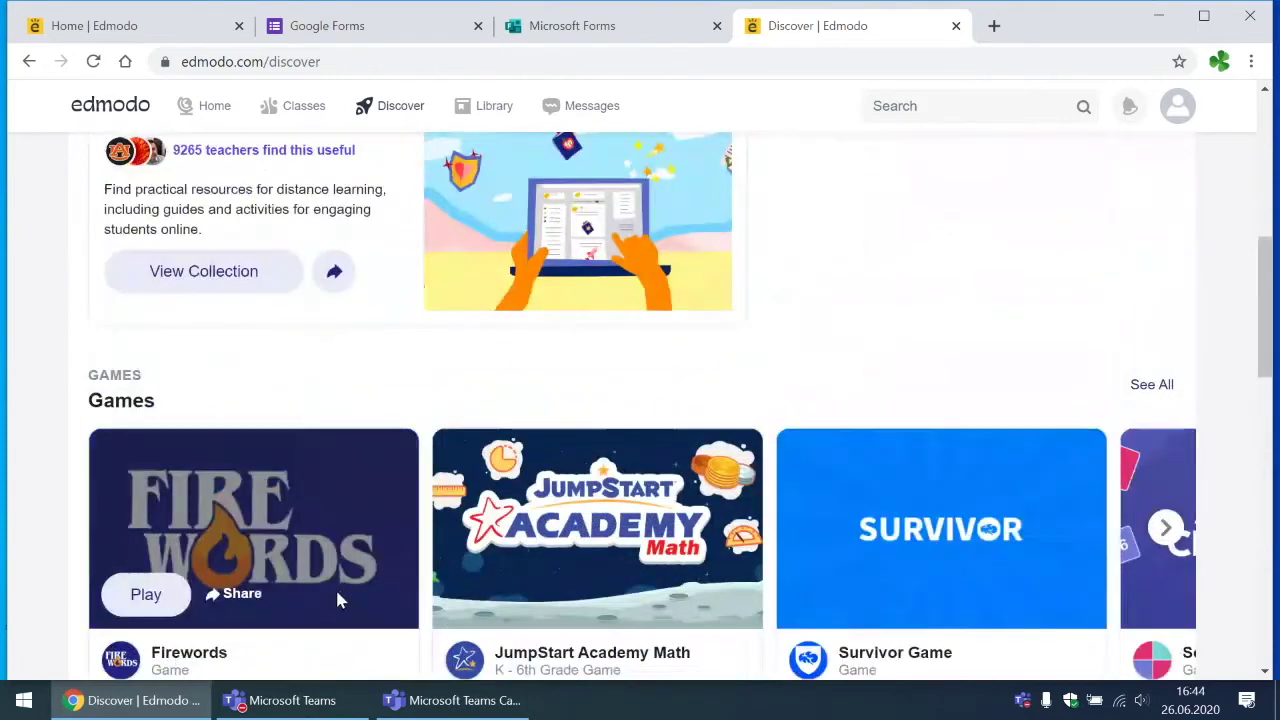
pyautogui.scroll(-1, 337, 598)
pyautogui.scroll(-2, 560, 540)
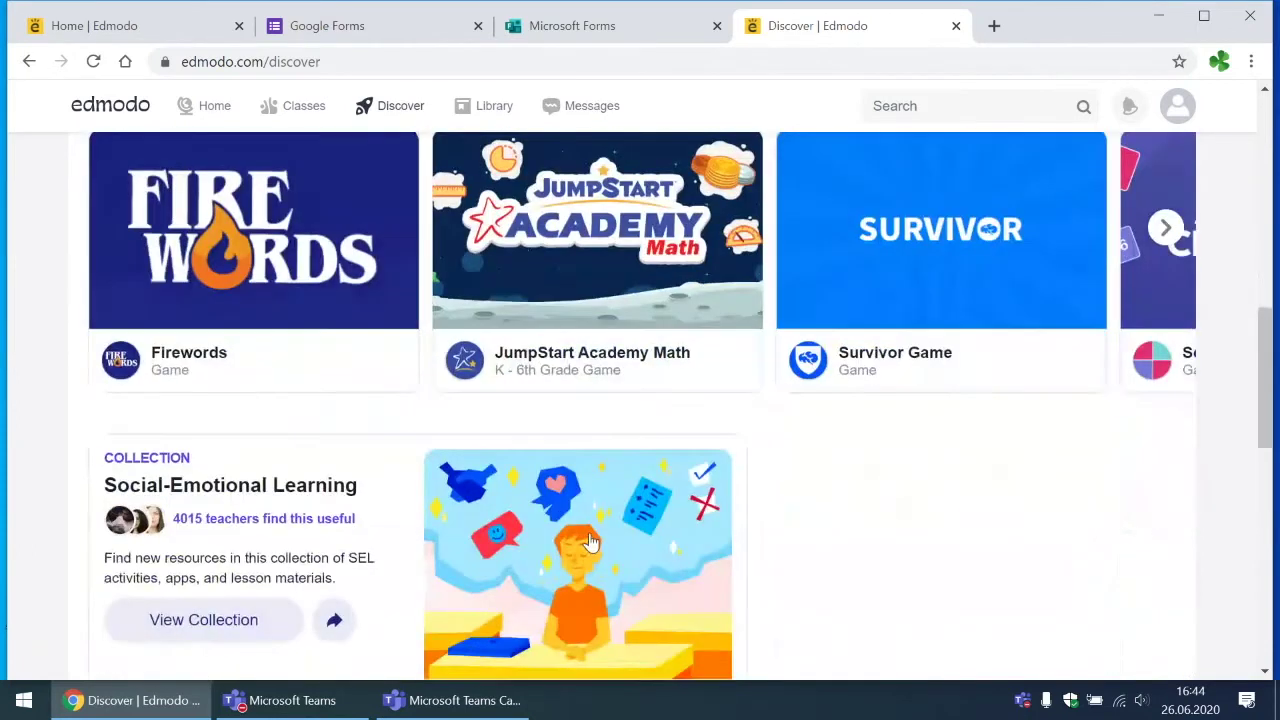
pyautogui.scroll(-9, 590, 541)
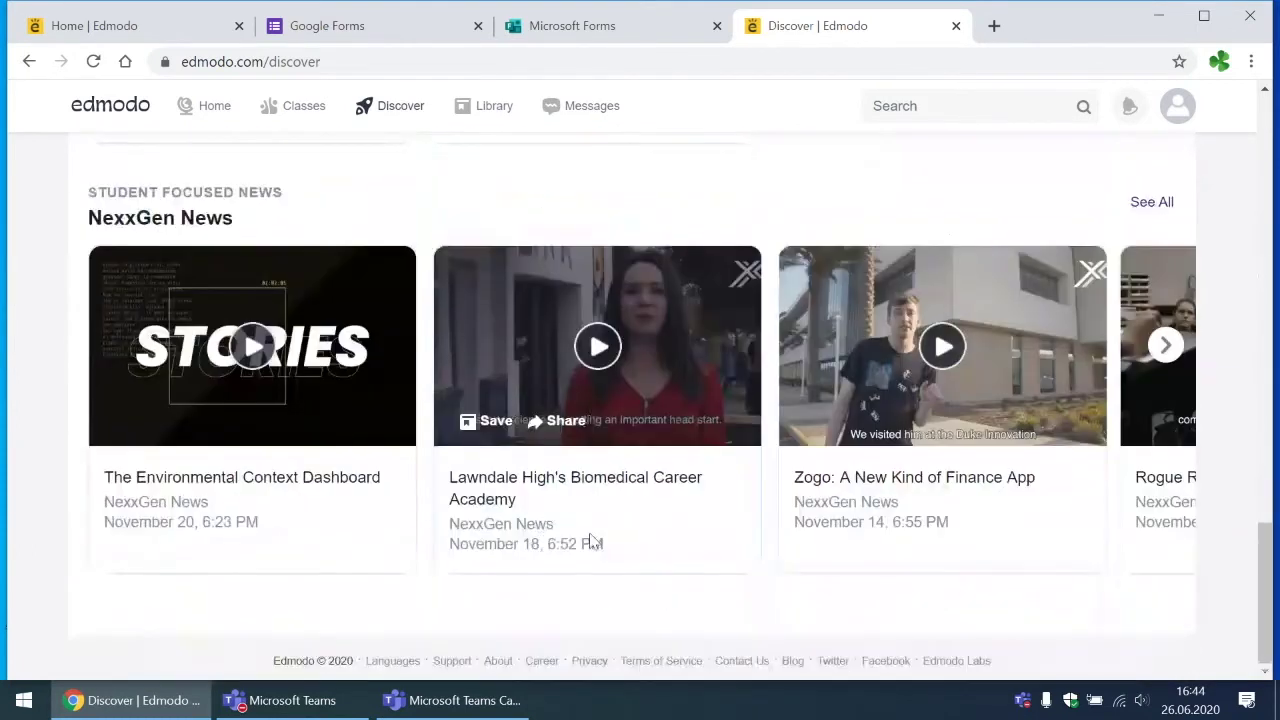
pyautogui.scroll(6, 590, 541)
pyautogui.scroll(-2, 590, 541)
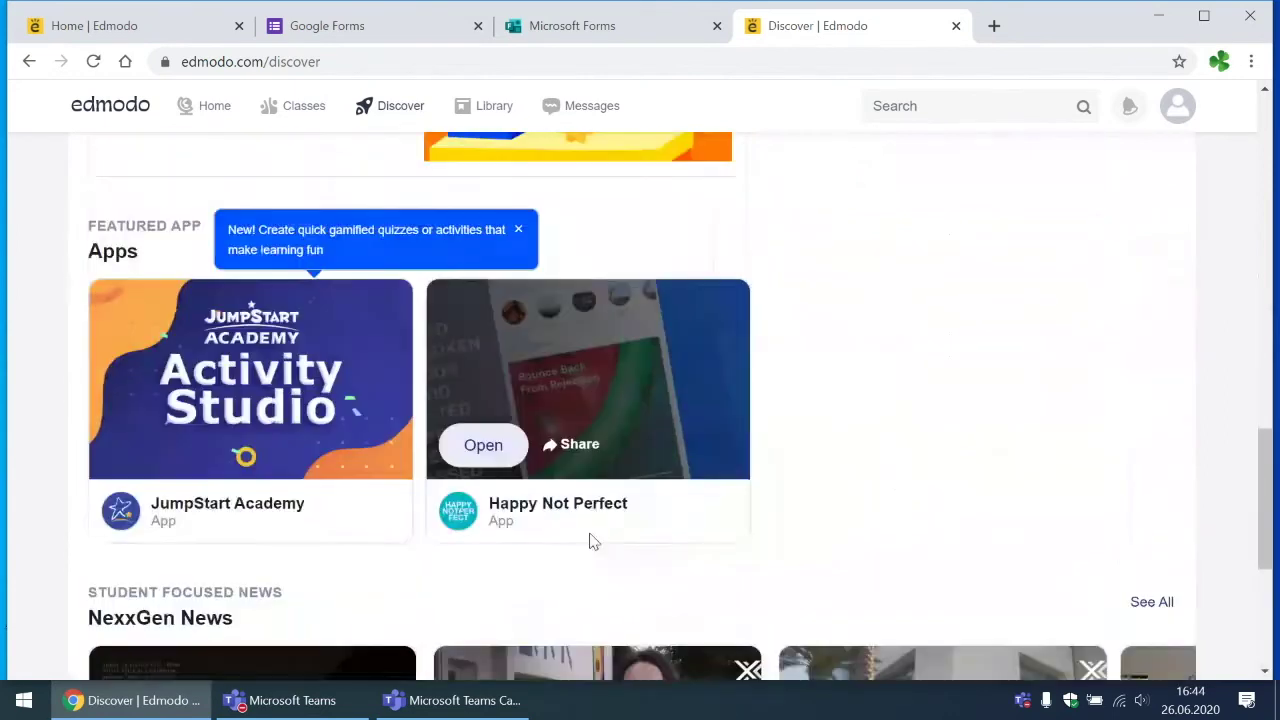
pyautogui.moveTo(250, 448)
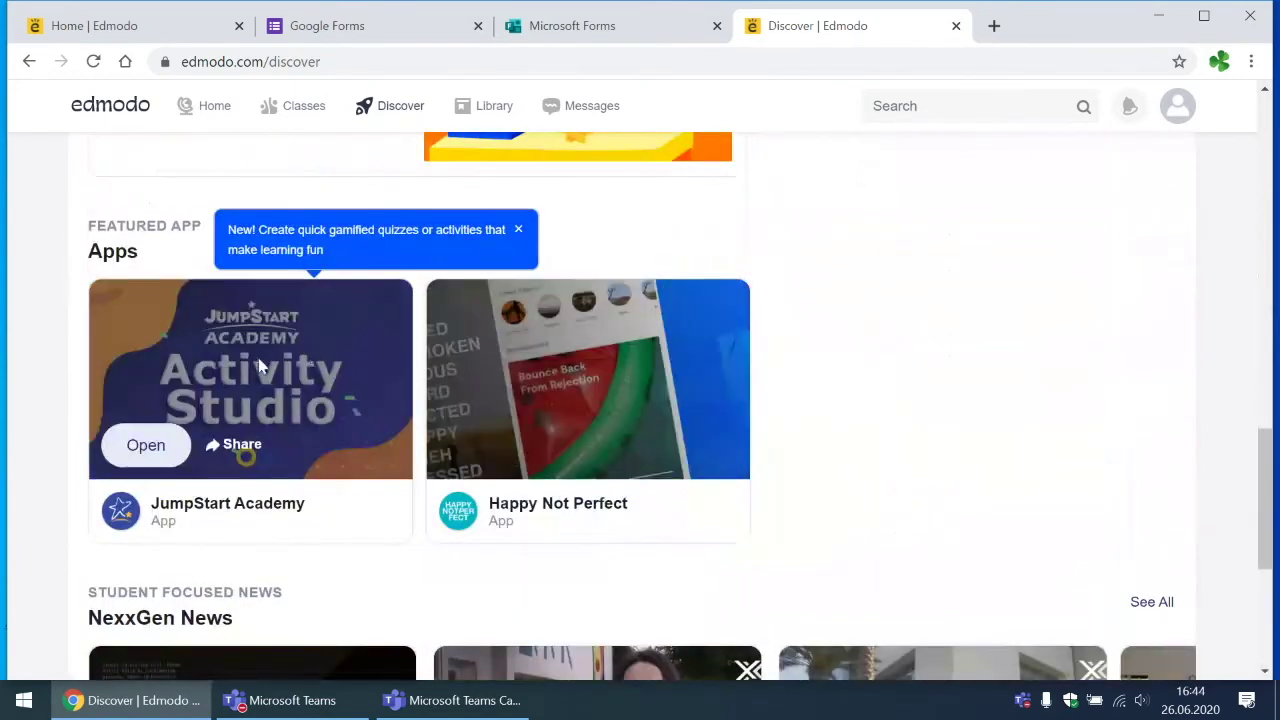
# Step: Open the JumpStart Academy Activity Studio app from the Featured App row
pyautogui.click(150, 444)
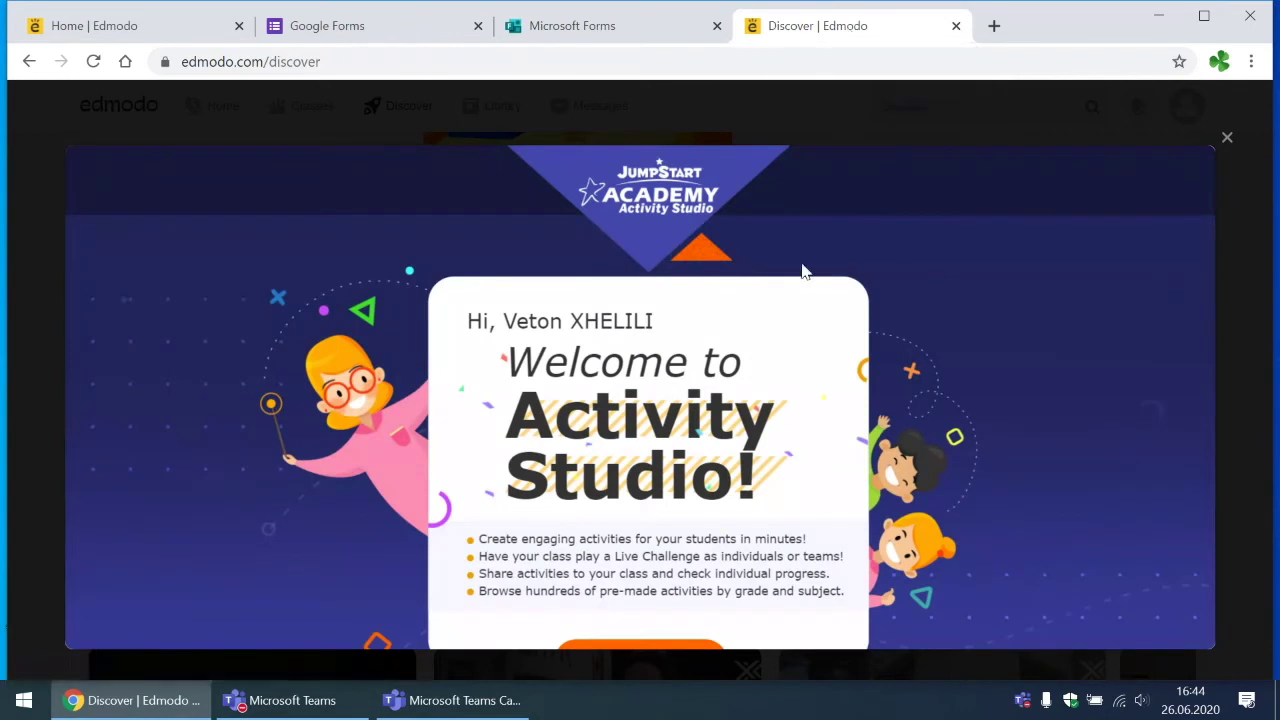
pyautogui.scroll(-1, 803, 274)
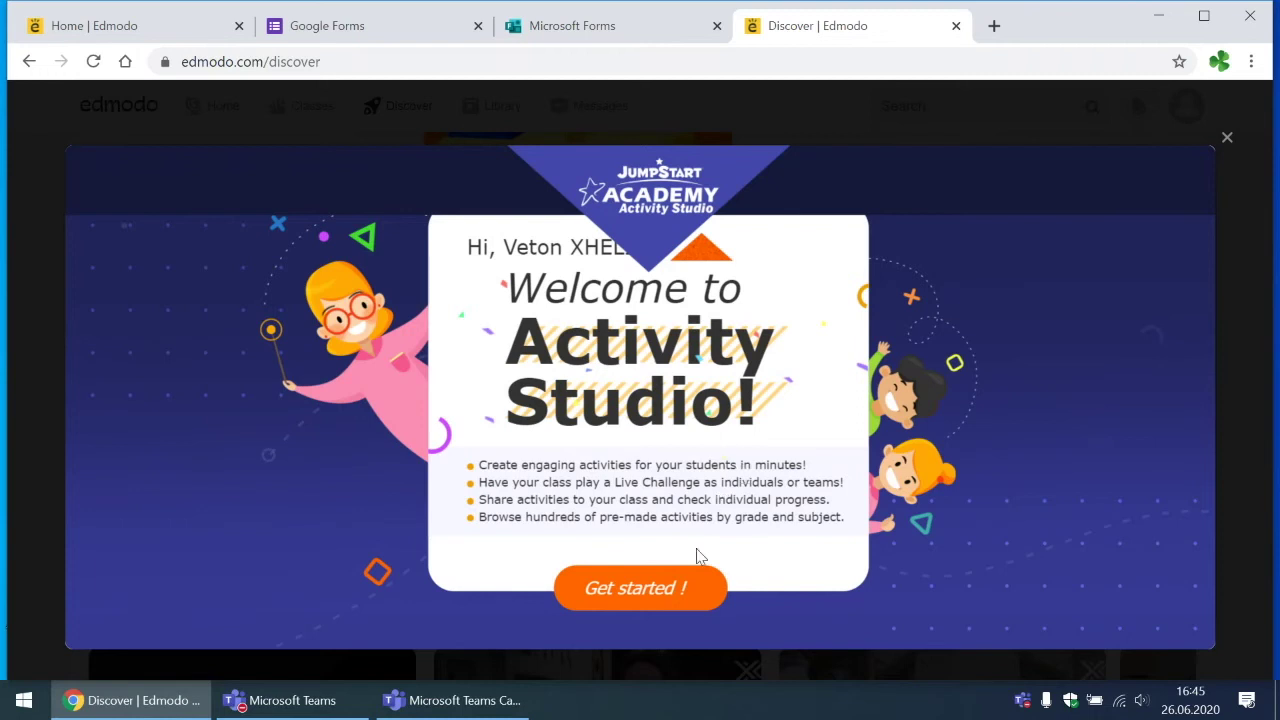
# Step: Get started in Activity Studio and browse Public Activities like Cardiovascular Function and Entrepreneurship
pyautogui.click(670, 592)
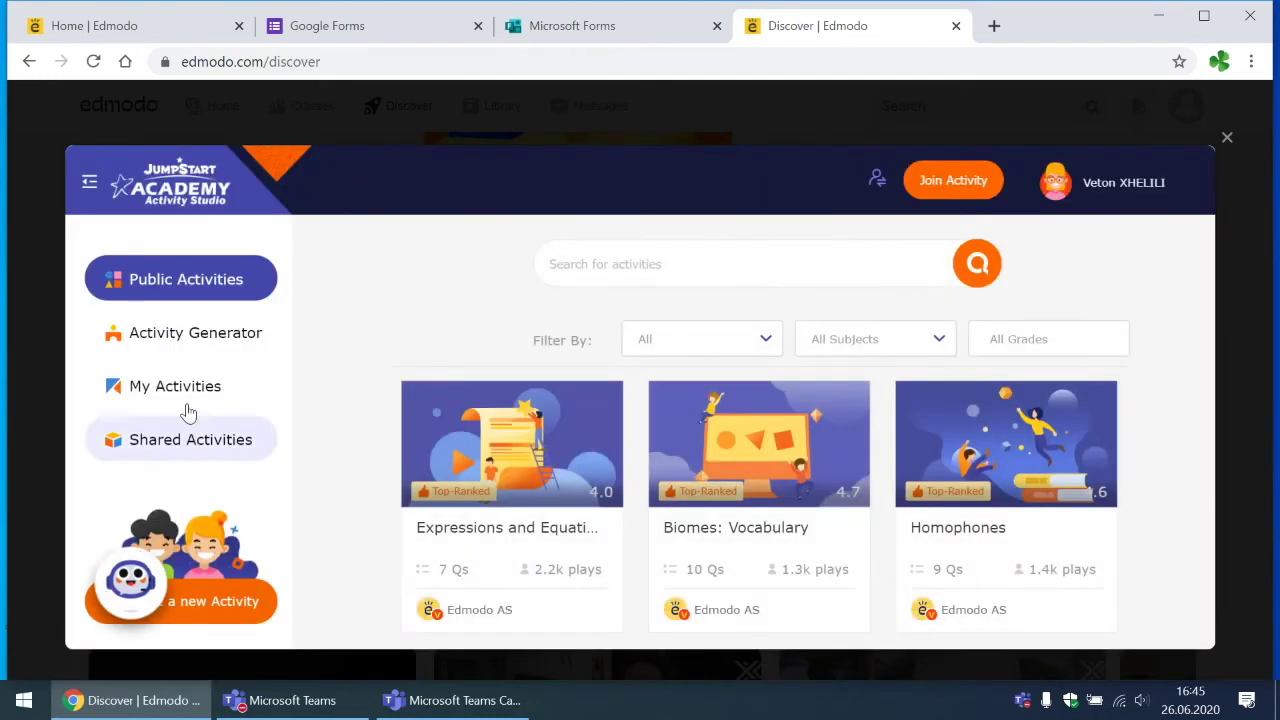
pyautogui.scroll(-1, 610, 438)
pyautogui.scroll(-1, 610, 438)
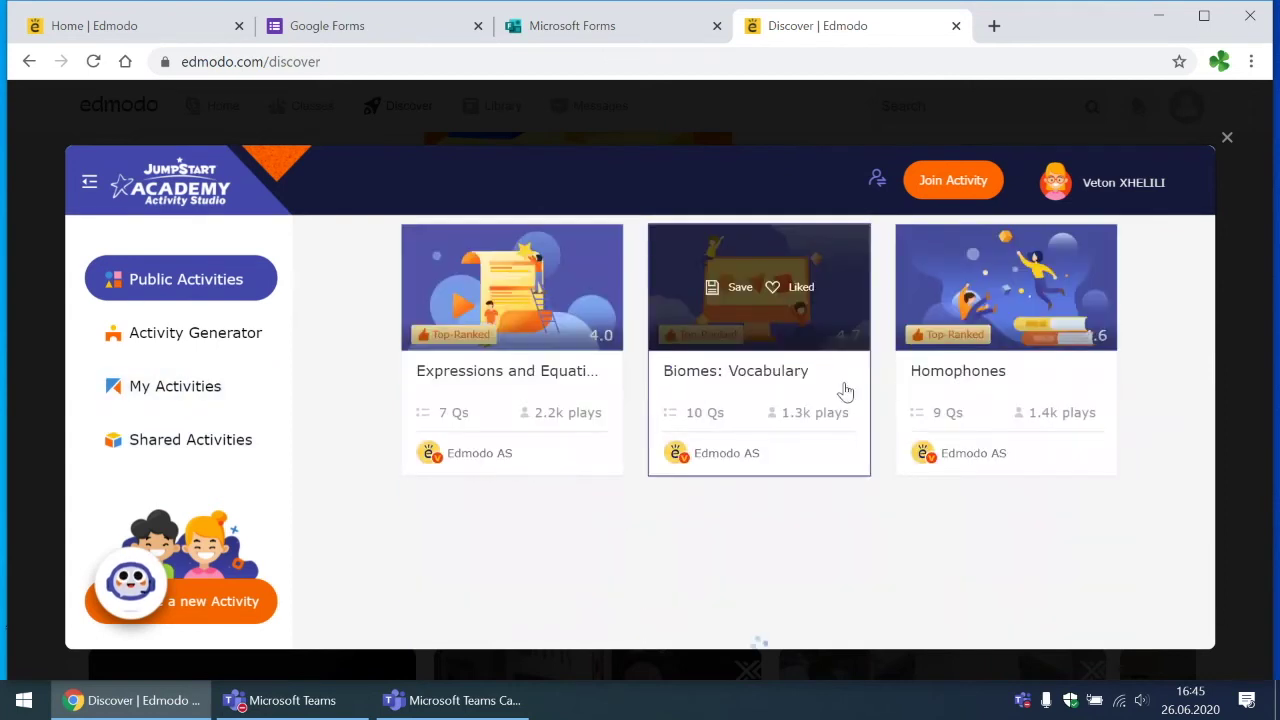
pyautogui.scroll(-1, 610, 418)
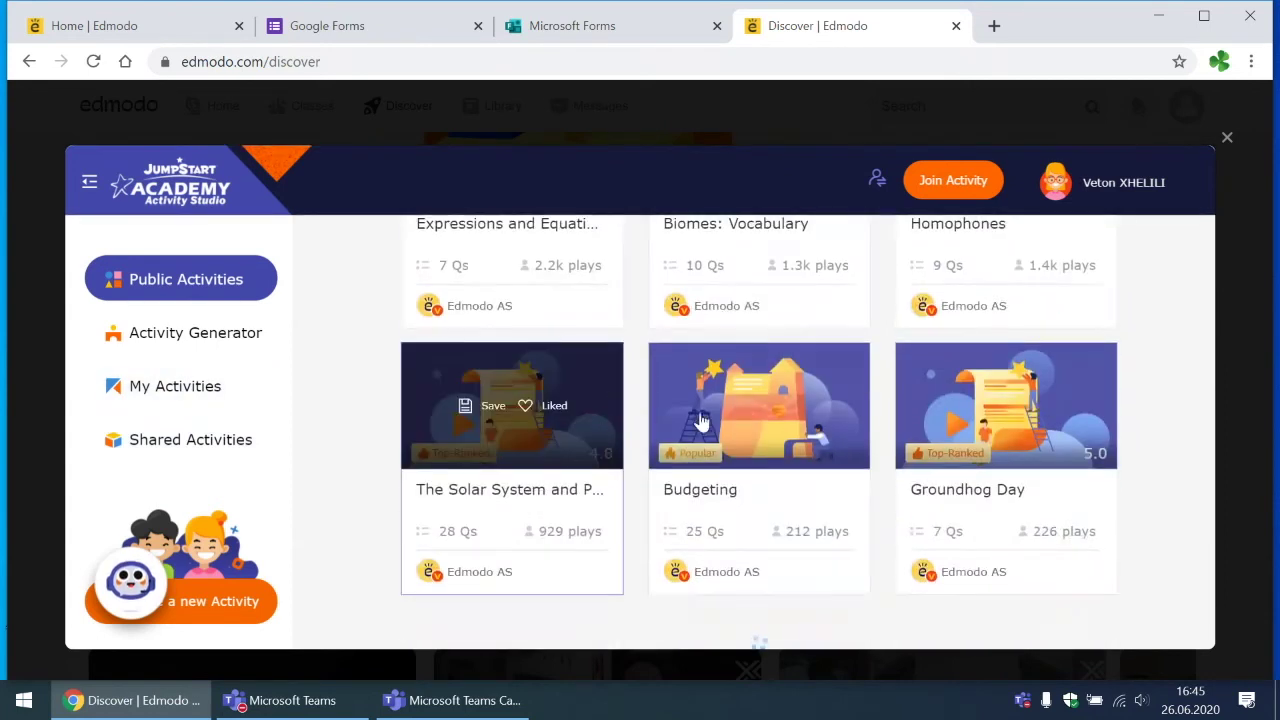
pyautogui.scroll(-2, 990, 463)
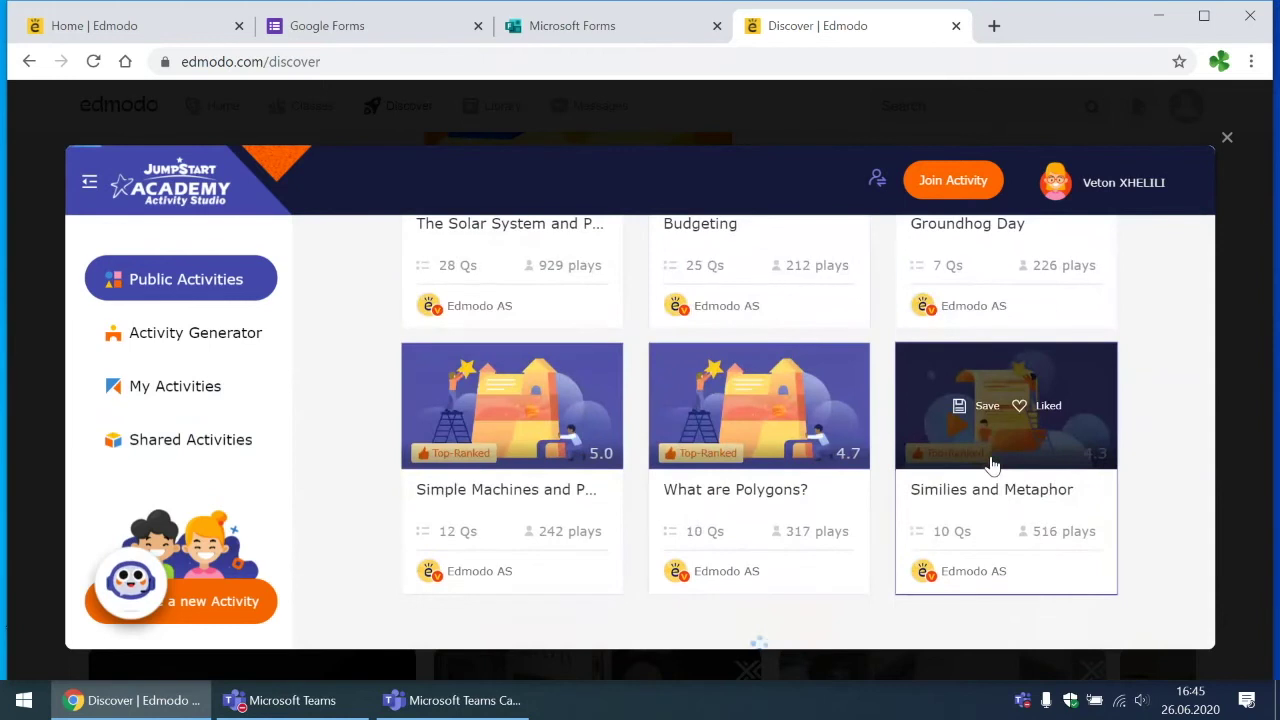
pyautogui.scroll(4, 990, 463)
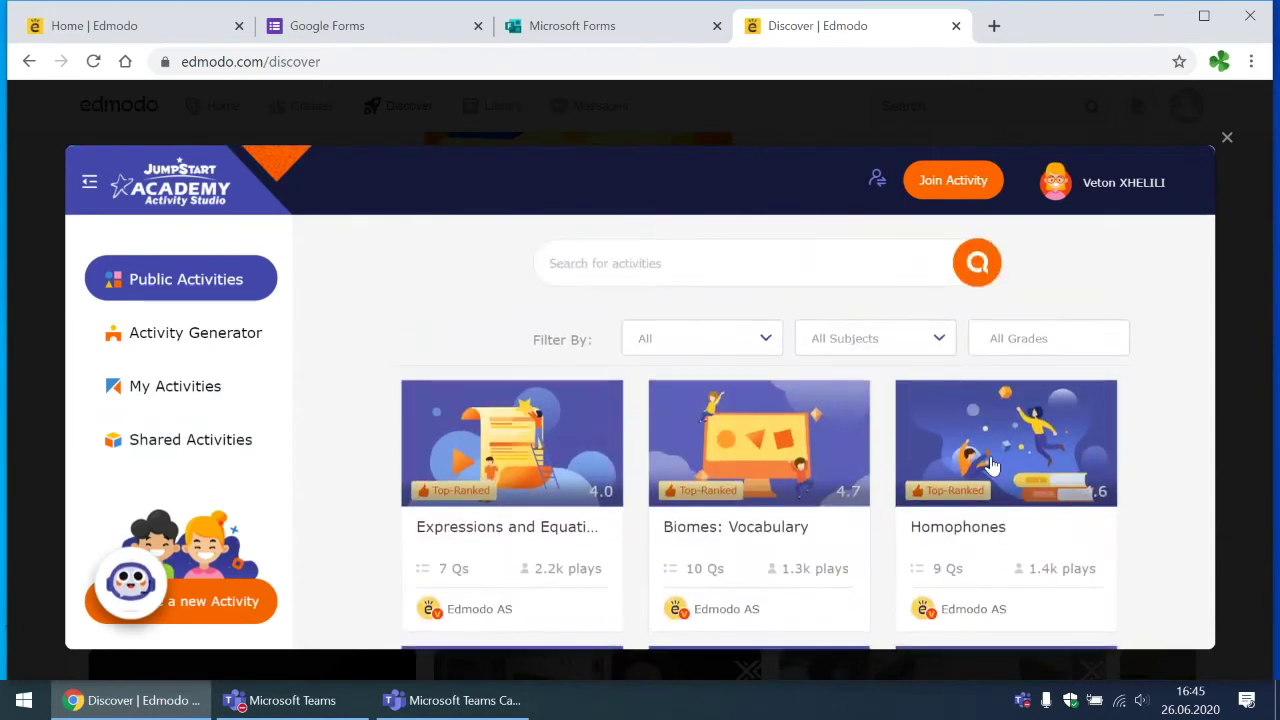
pyautogui.scroll(-6, 990, 463)
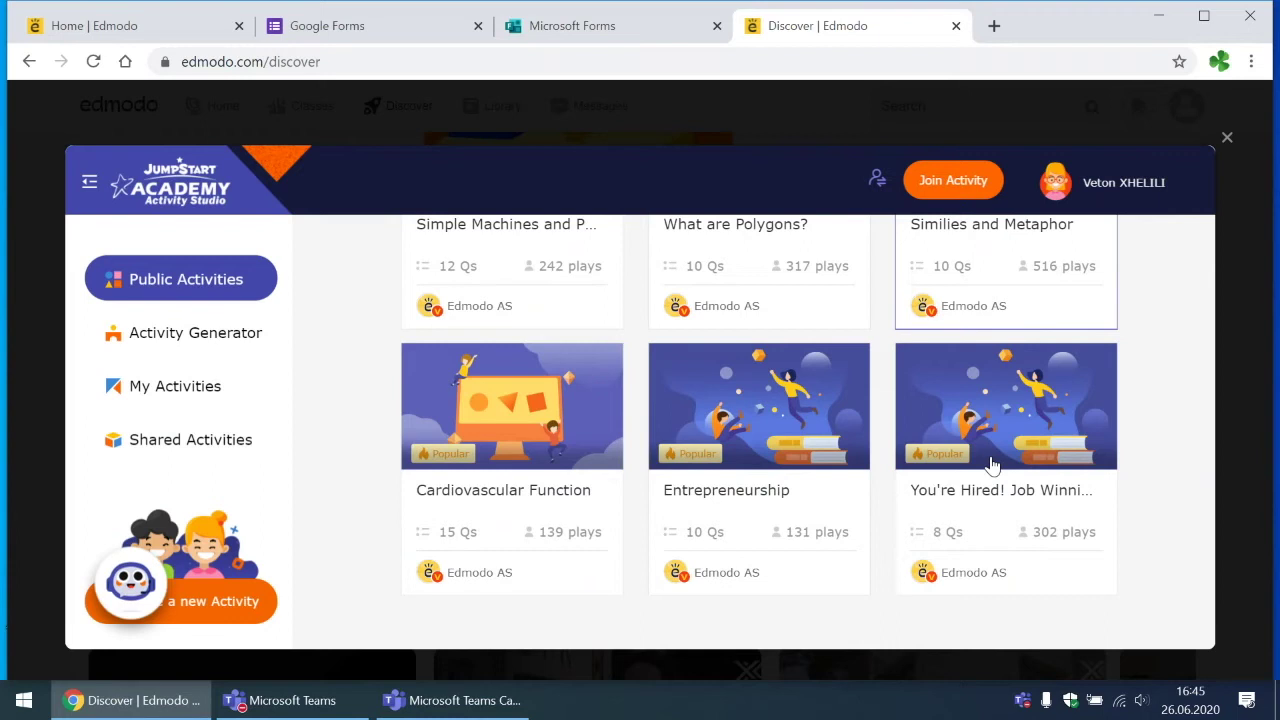
pyautogui.moveTo(990, 465)
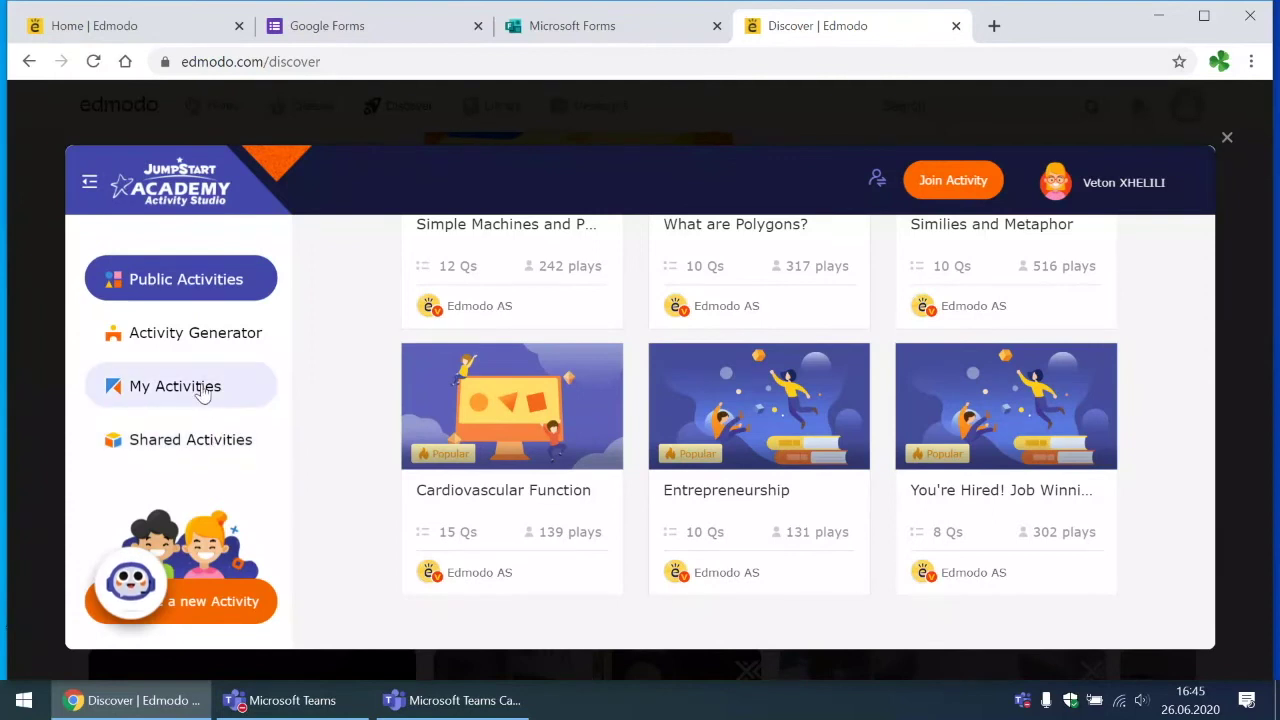
# Step: From My Activities, create a new activity
pyautogui.click(202, 390)
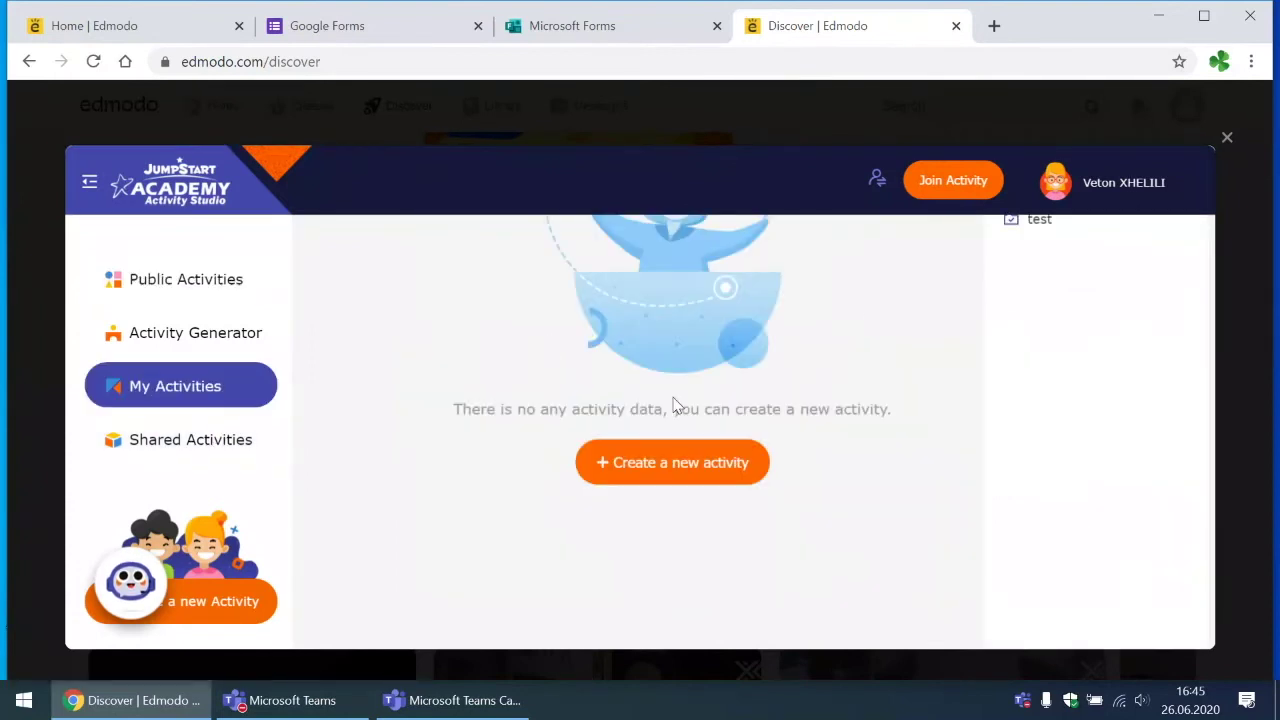
pyautogui.scroll(-1, 190, 600)
pyautogui.click(210, 576)
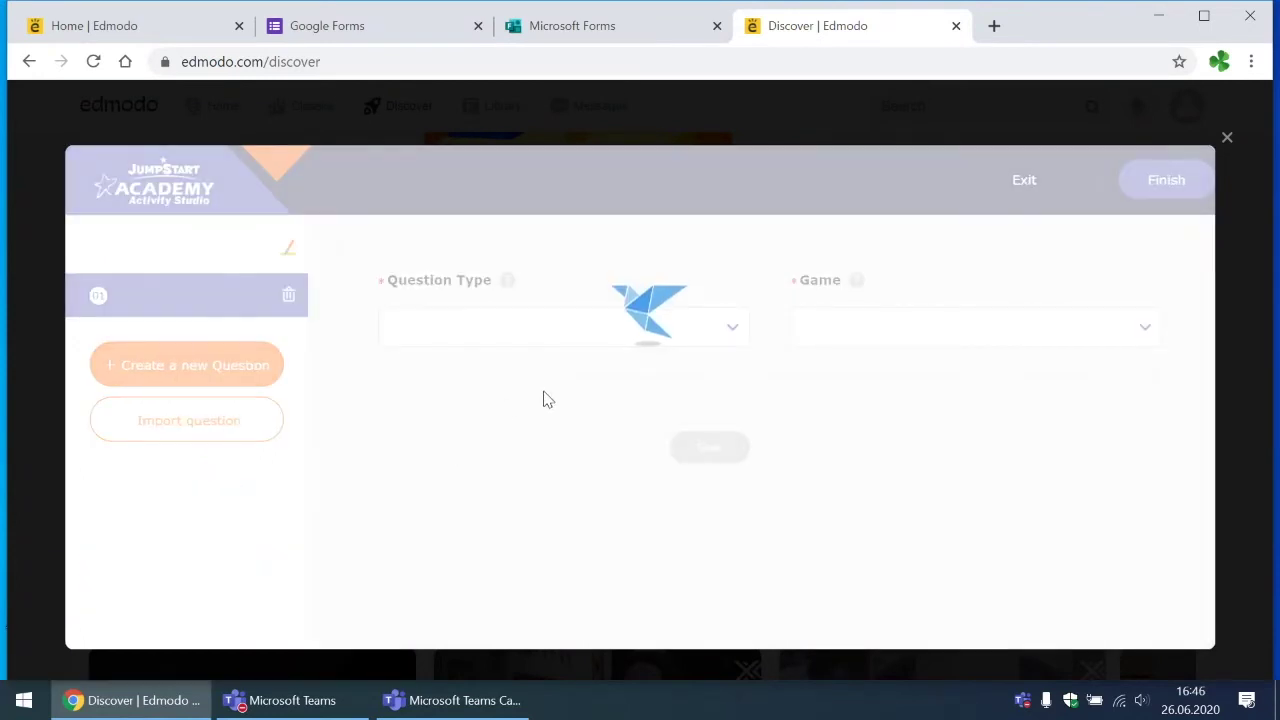
# Step: Review the Question Type options for question 01 of Activity-5
pyautogui.click(576, 346)
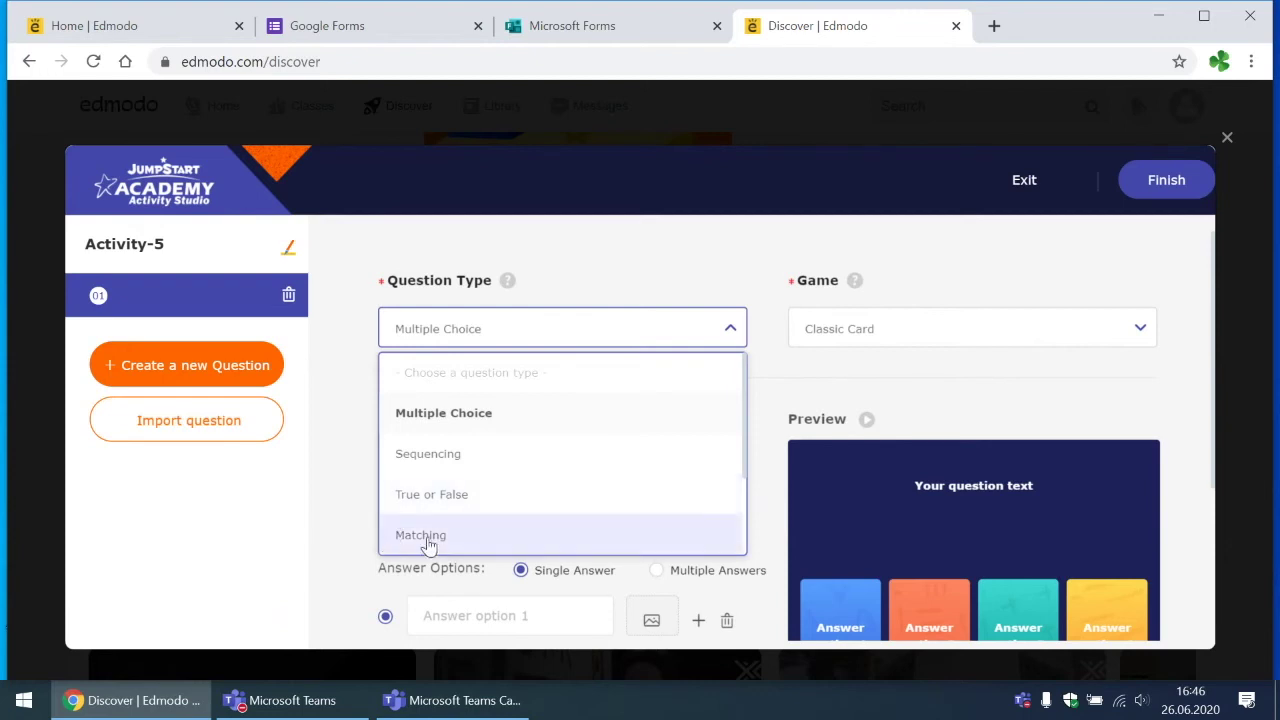
pyautogui.scroll(-1, 428, 545)
pyautogui.scroll(-1, 428, 545)
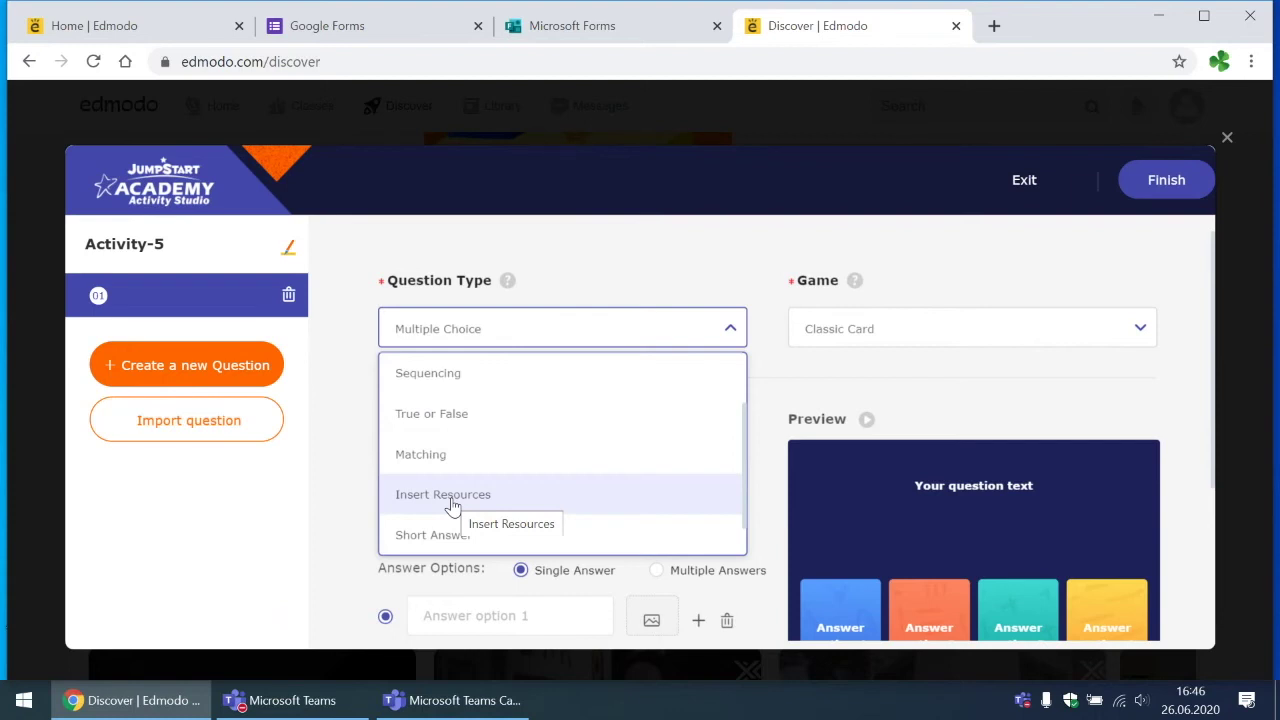
pyautogui.scroll(-1, 452, 506)
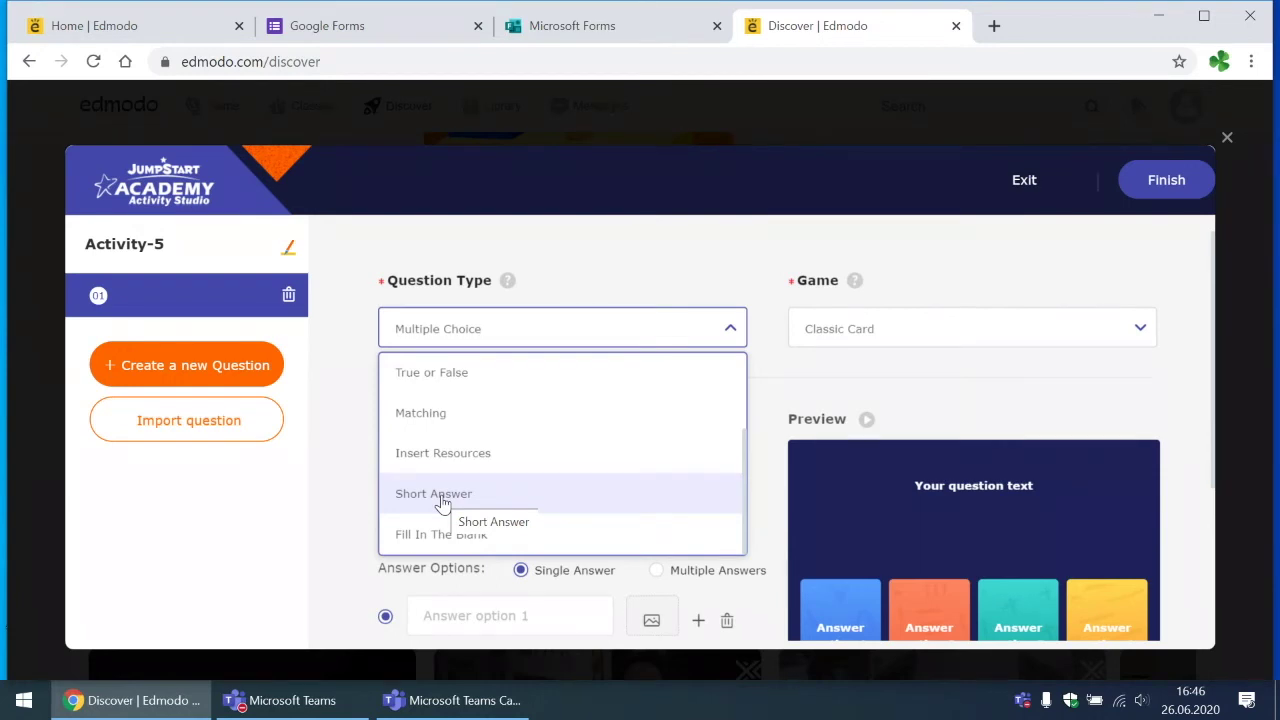
pyautogui.scroll(-1, 515, 505)
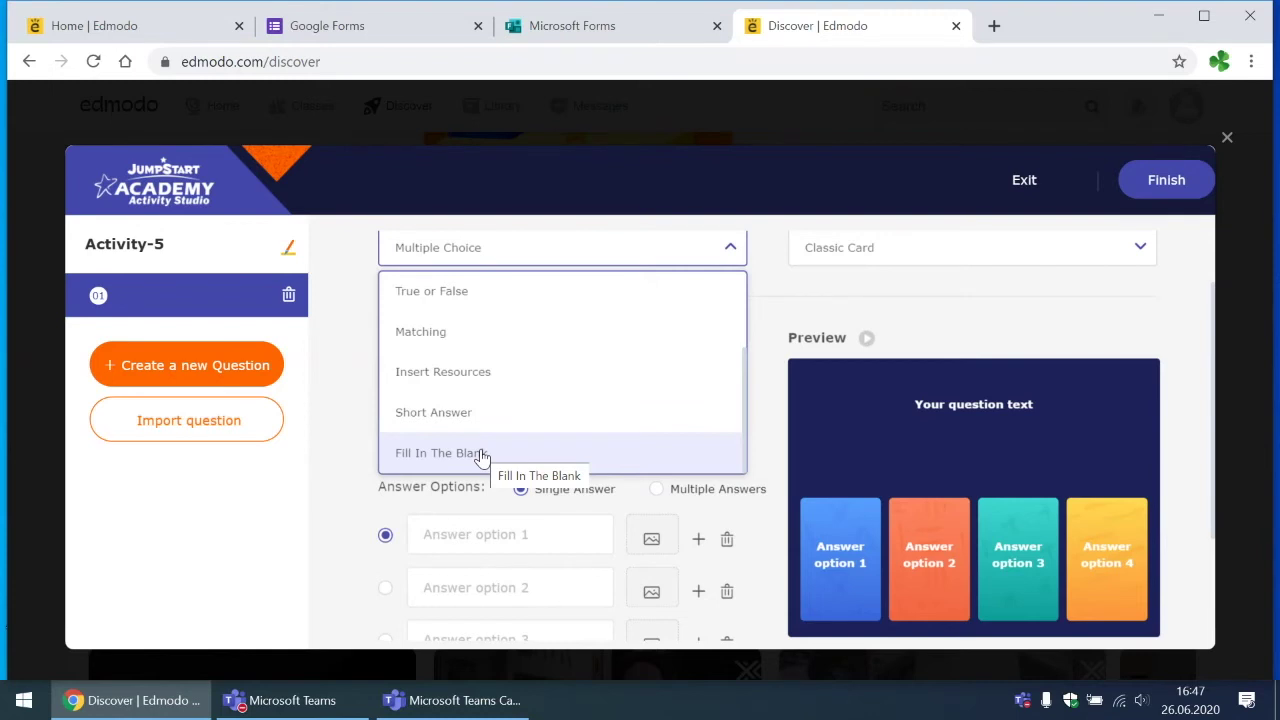
pyautogui.scroll(3, 480, 457)
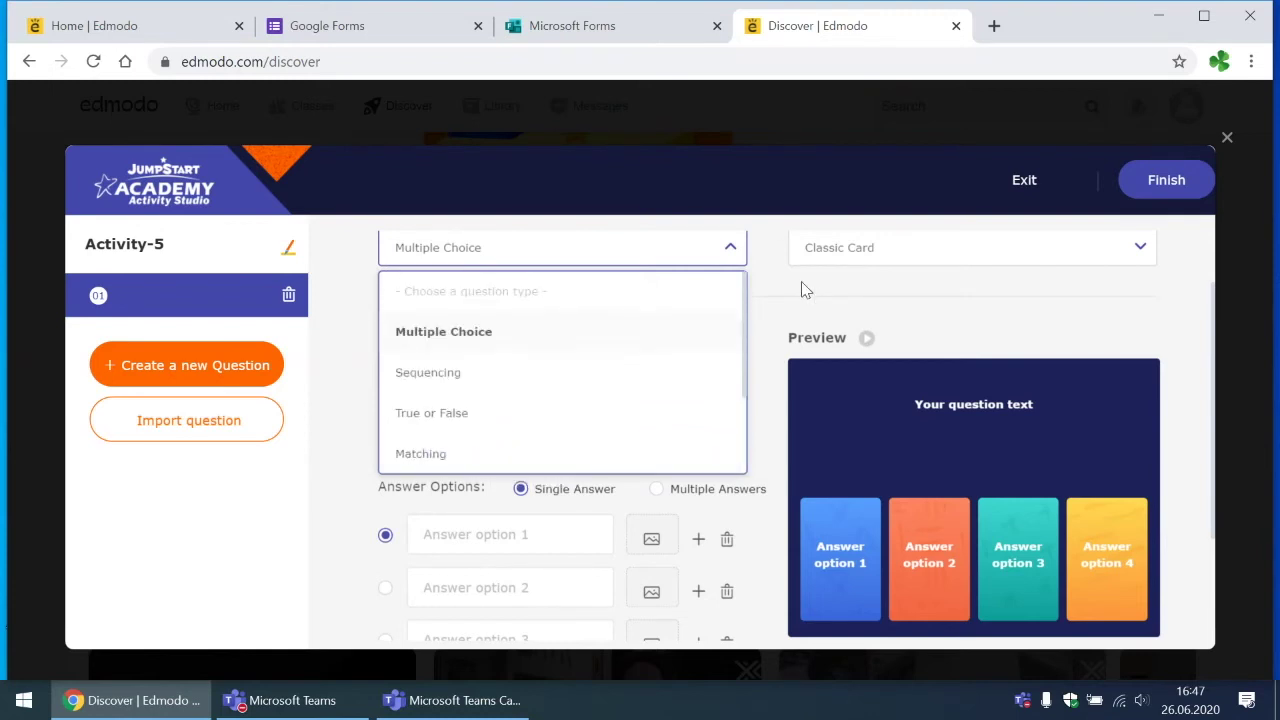
# Step: Make question 01 Multiple Choice, keeping the Classic Card game
pyautogui.click(486, 333)
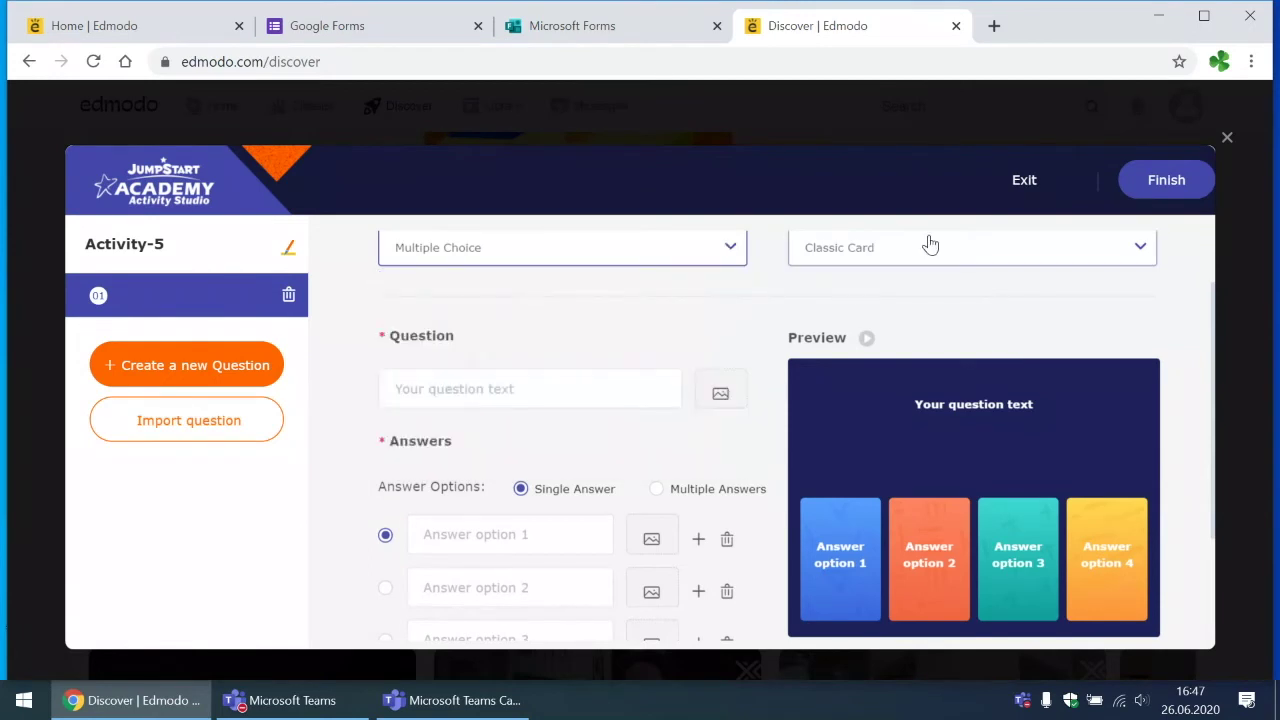
pyautogui.click(926, 247)
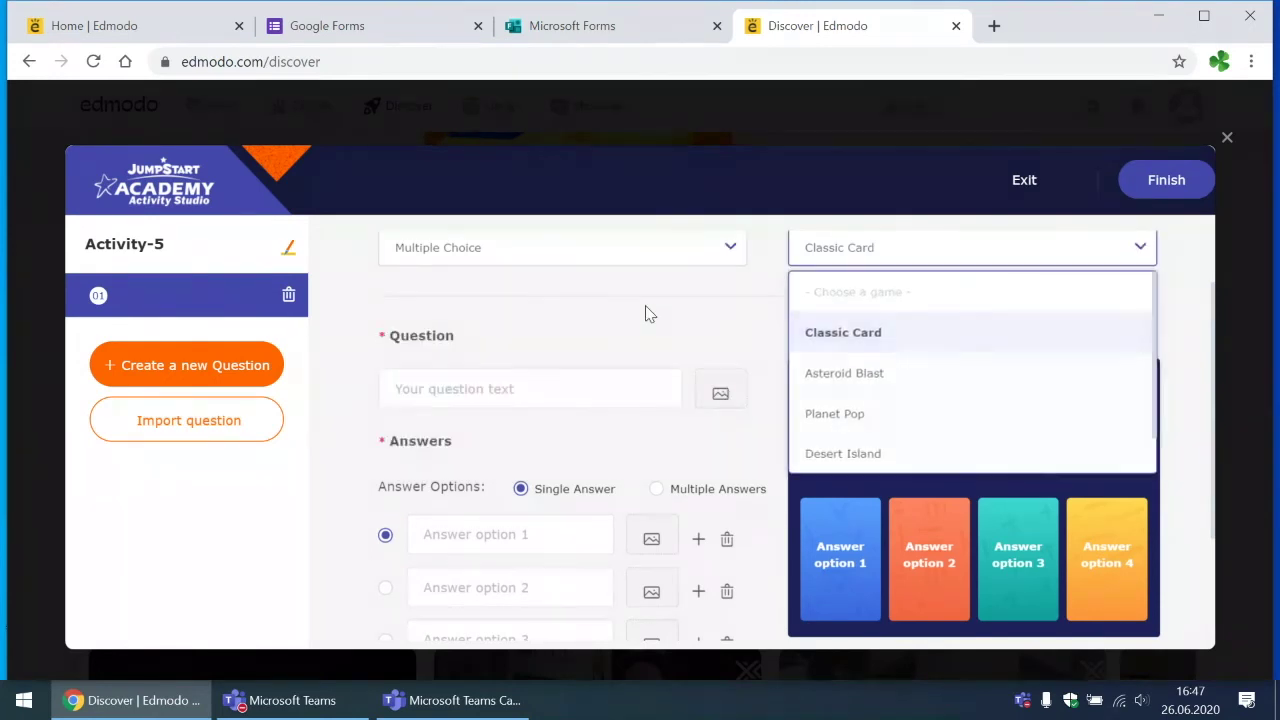
pyautogui.click(500, 386)
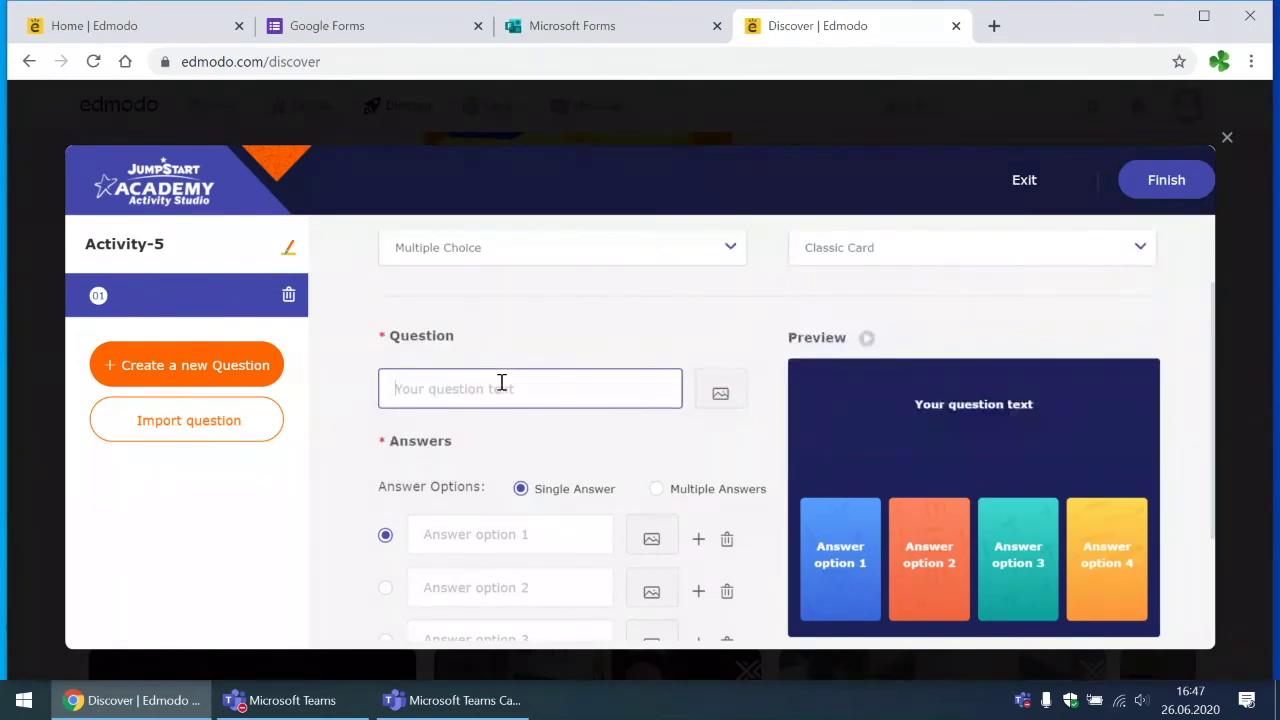
# Step: Enter the question text 'Cili eshte kryeqyteti i Shqiperise'
pyautogui.write('Ci')
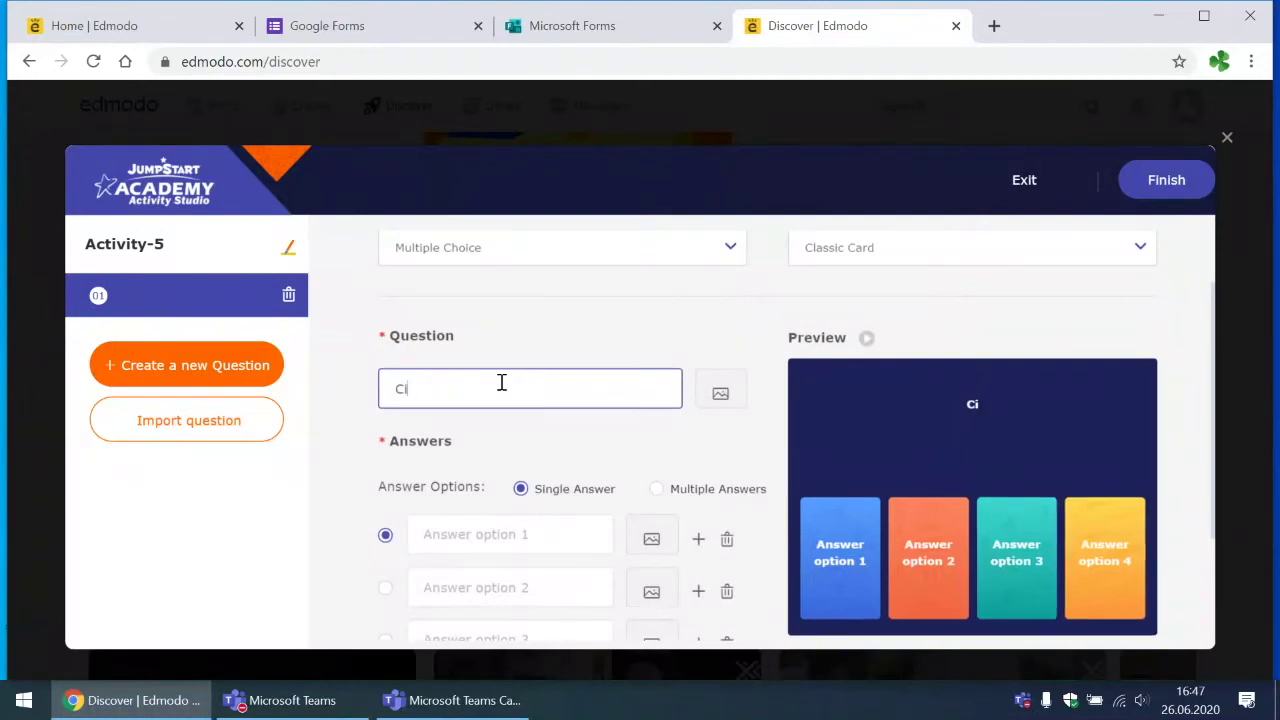
pyautogui.write('li eshte kryq')
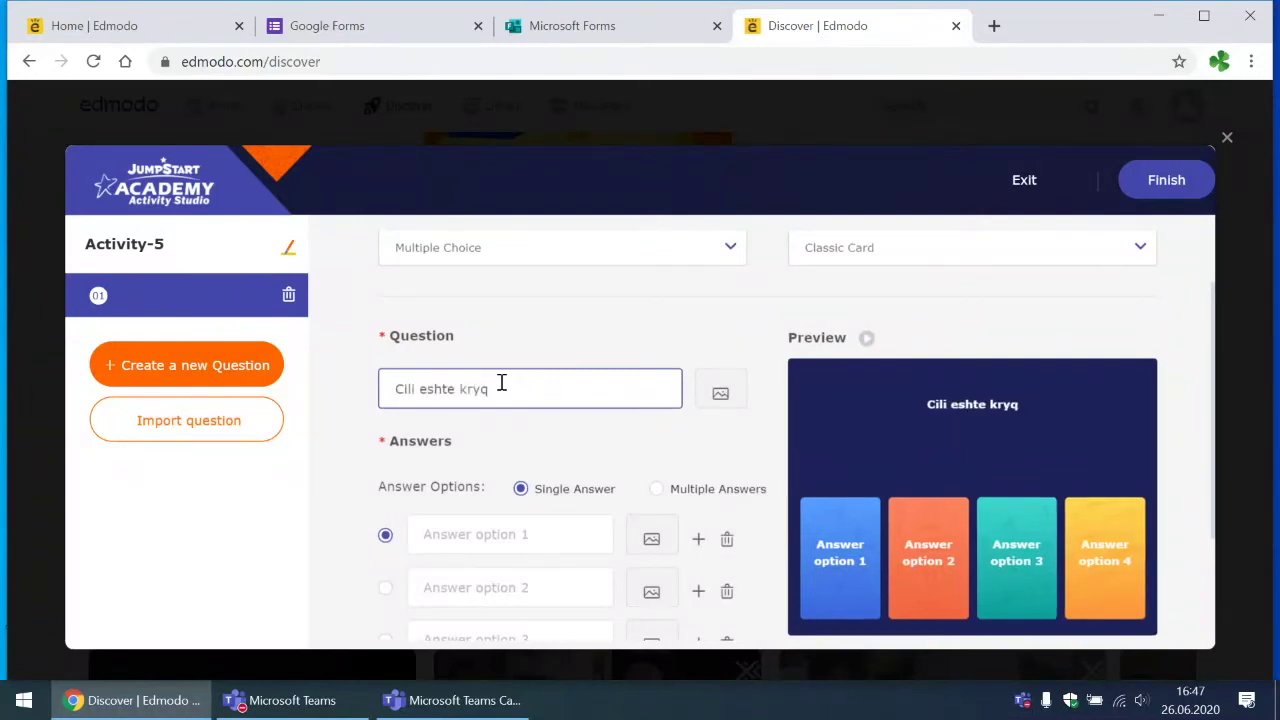
pyautogui.press('BackSpace')
pyautogui.write('eq')
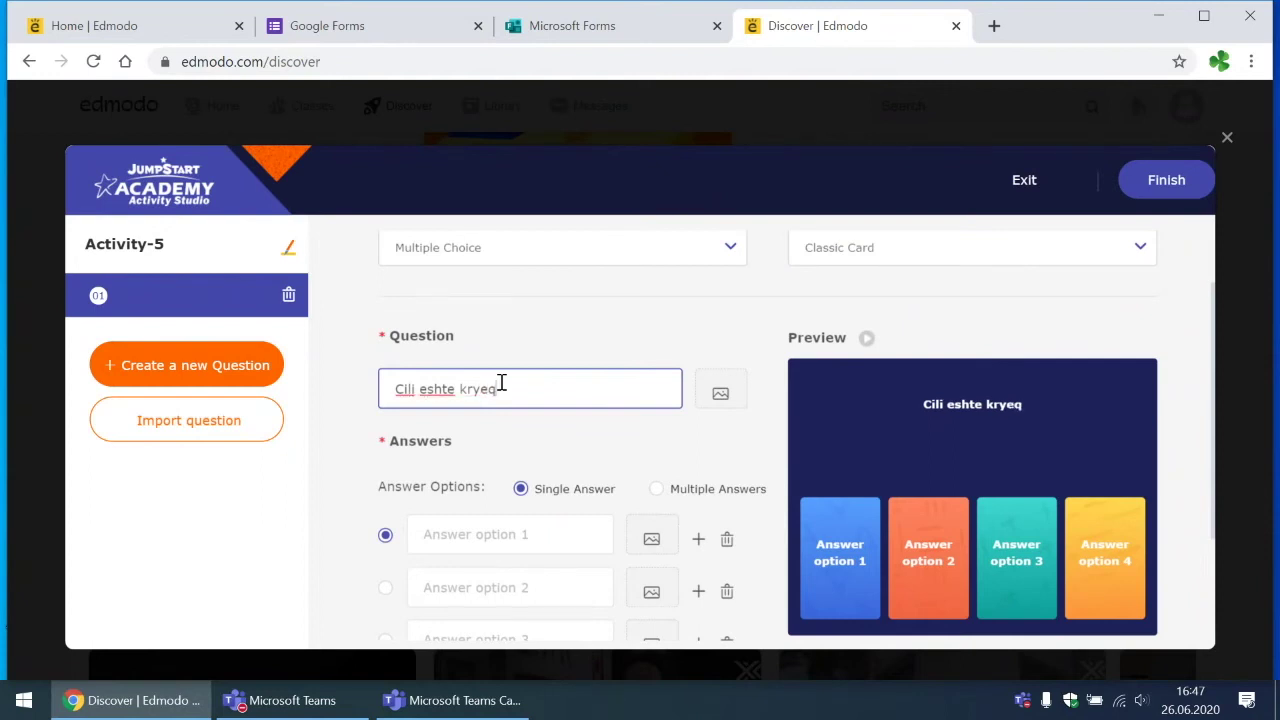
pyautogui.write('yteti i')
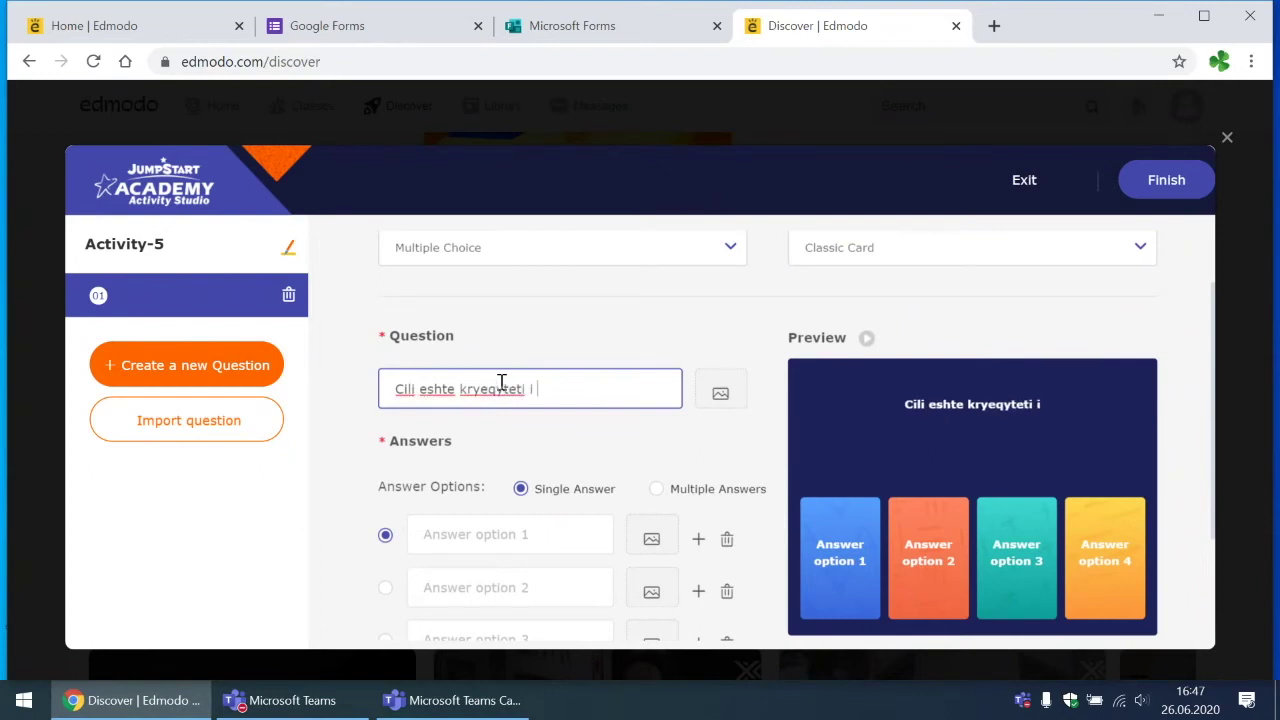
pyautogui.write(' Shqiperise')
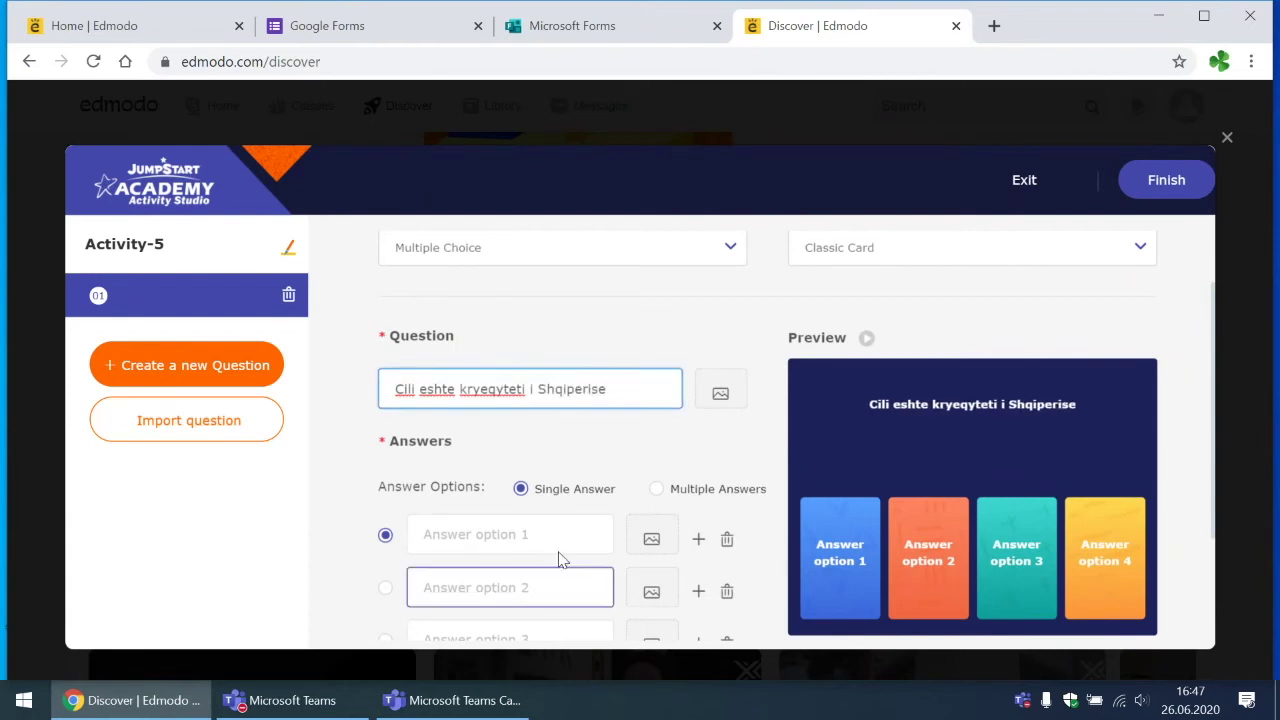
pyautogui.click(560, 533)
# Step: Fill in the answers Tirana, Shkodra, Vlora and Shkupi, with Tirana correct
pyautogui.scroll(-2, 560, 531)
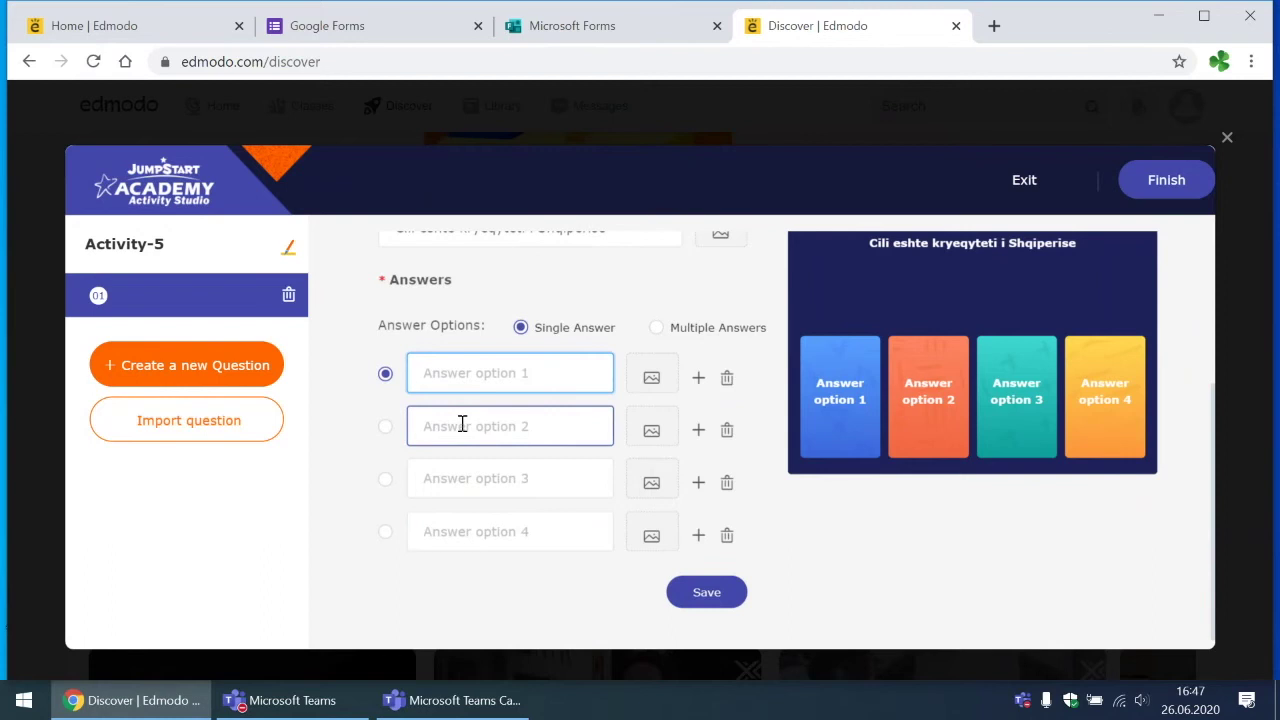
pyautogui.write('Tirana')
pyautogui.click(462, 425)
pyautogui.write('Shkodra')
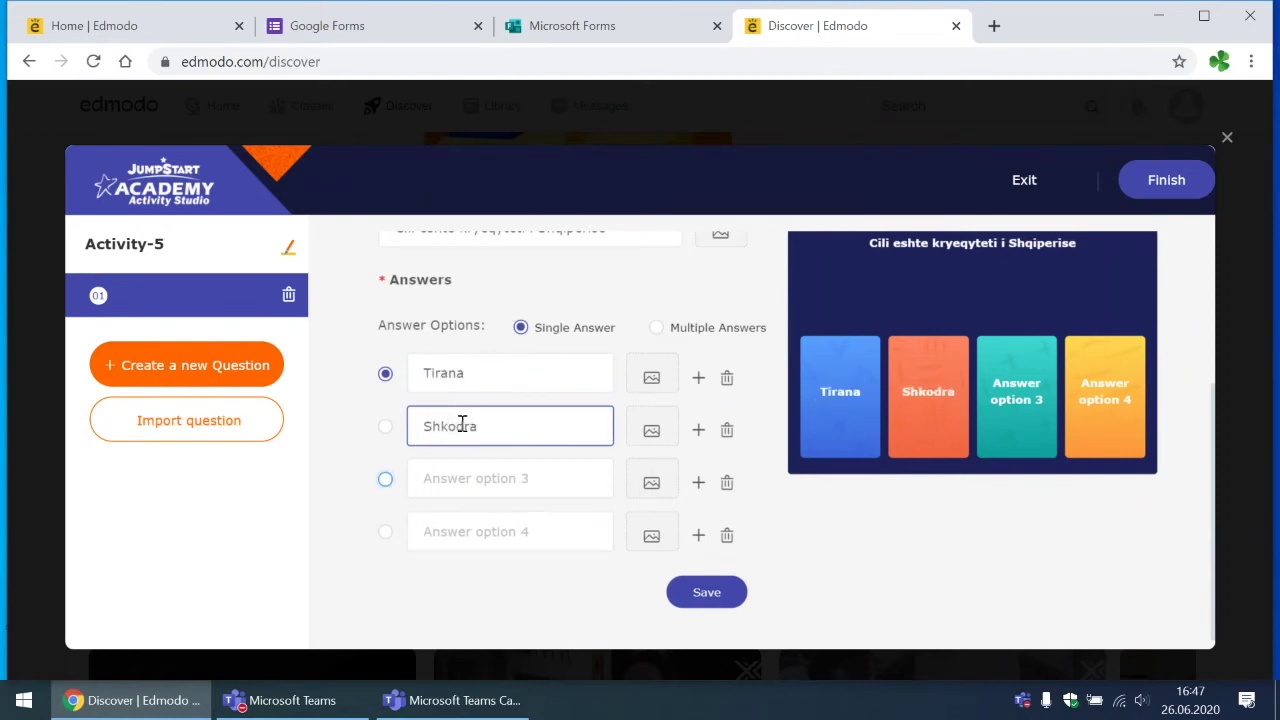
pyautogui.press('Tab')
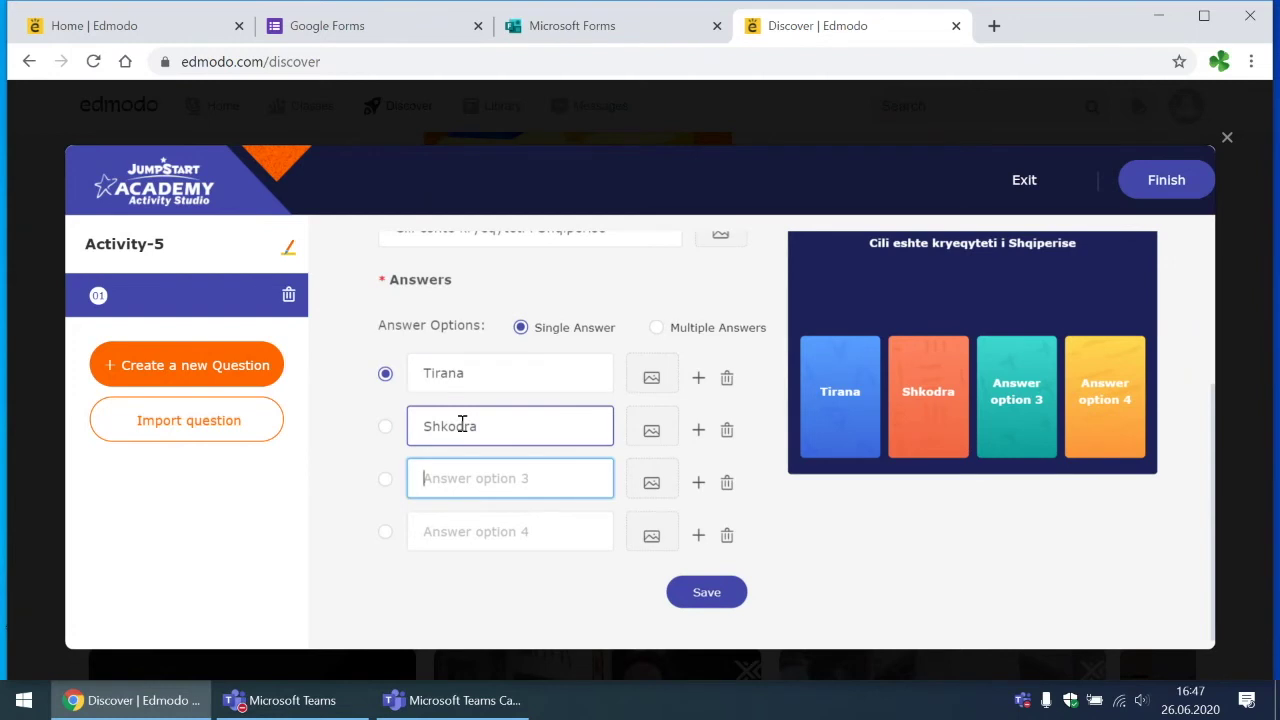
pyautogui.click(465, 543)
pyautogui.write('Shkupi')
pyautogui.click(507, 488)
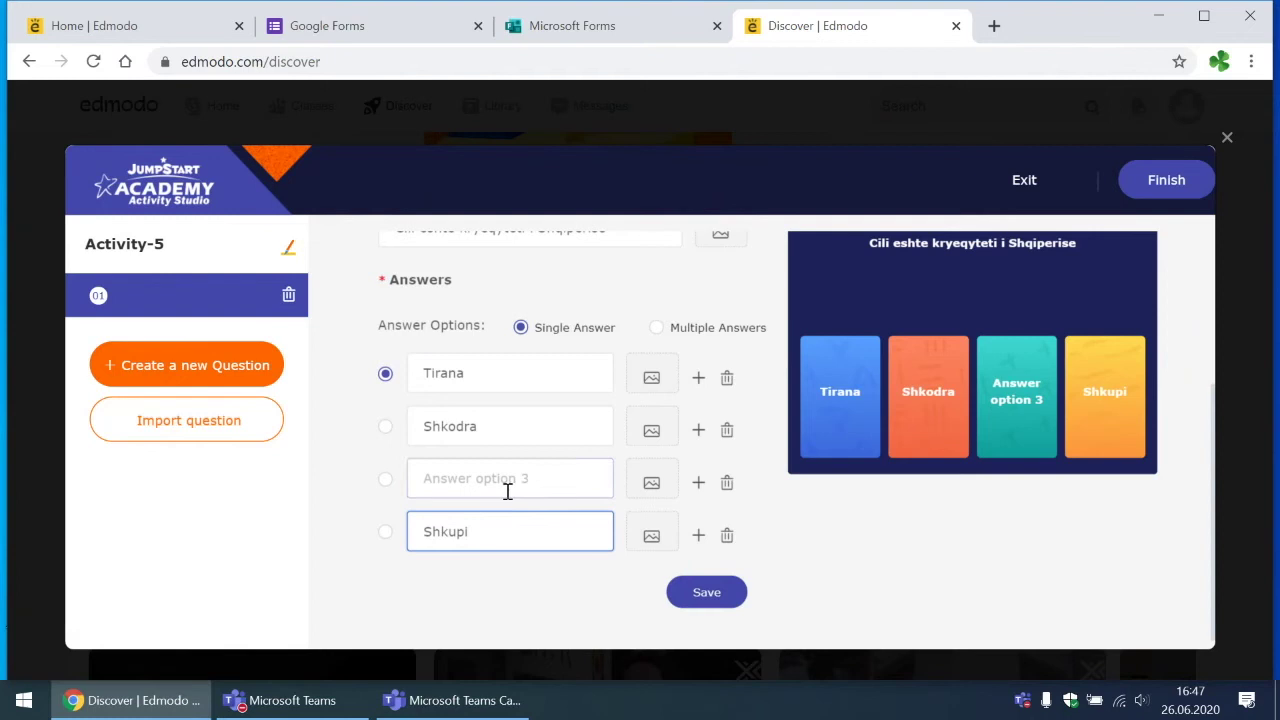
pyautogui.write('VLora')
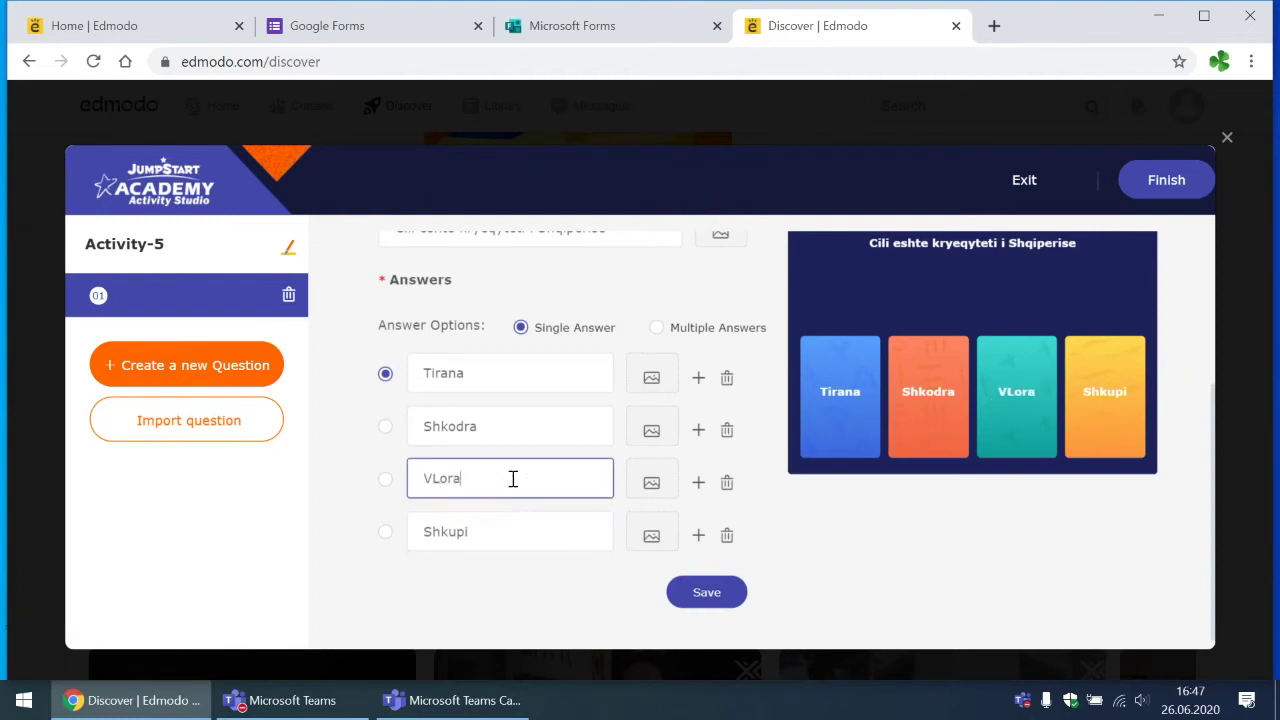
pyautogui.press('BackSpace')
pyautogui.press('BackSpace')
pyautogui.press('BackSpace')
pyautogui.press('BackSpace')
pyautogui.write('lora')
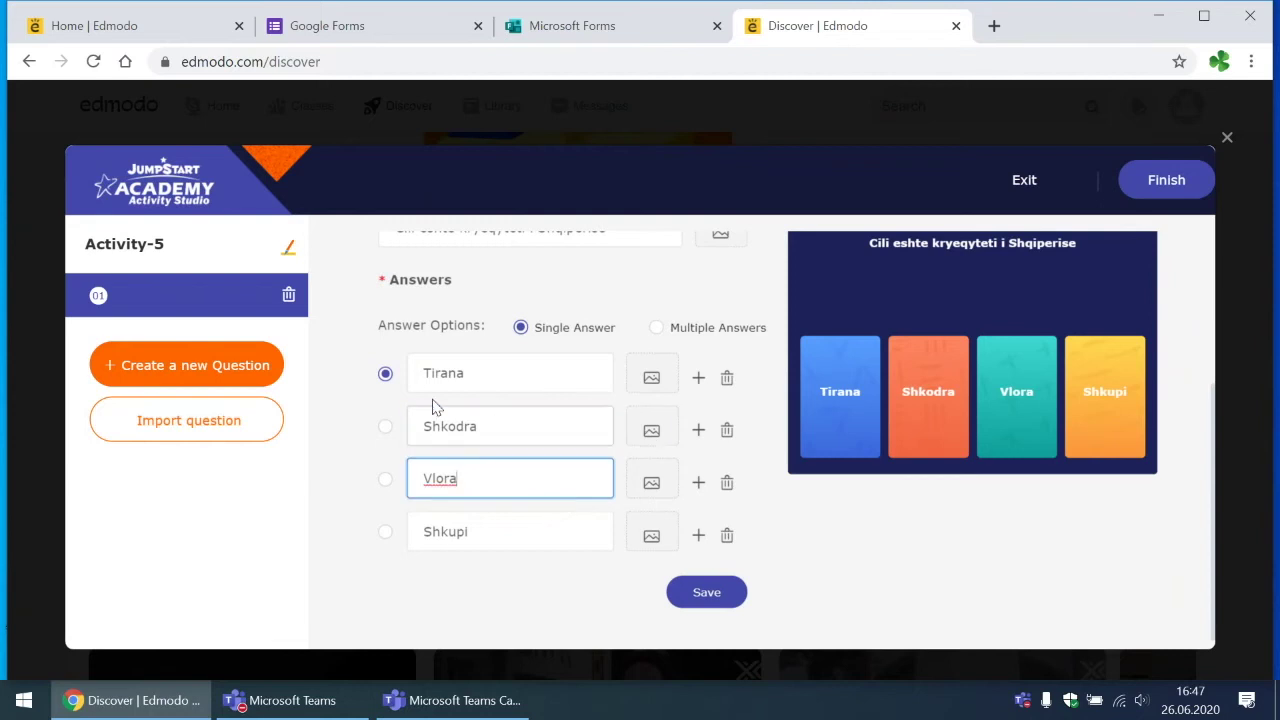
pyautogui.click(385, 437)
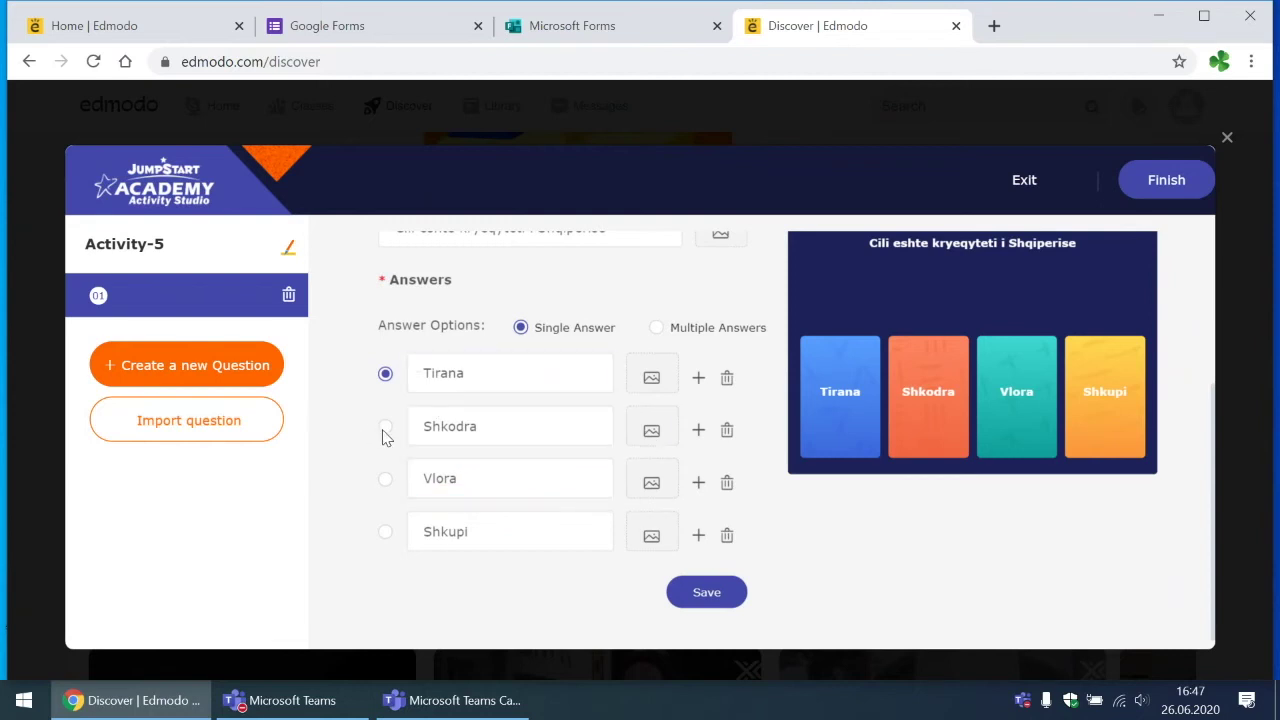
# Step: Switch to Multiple Answers and mark Vlora correct alongside Tirana
pyautogui.press('Tab')
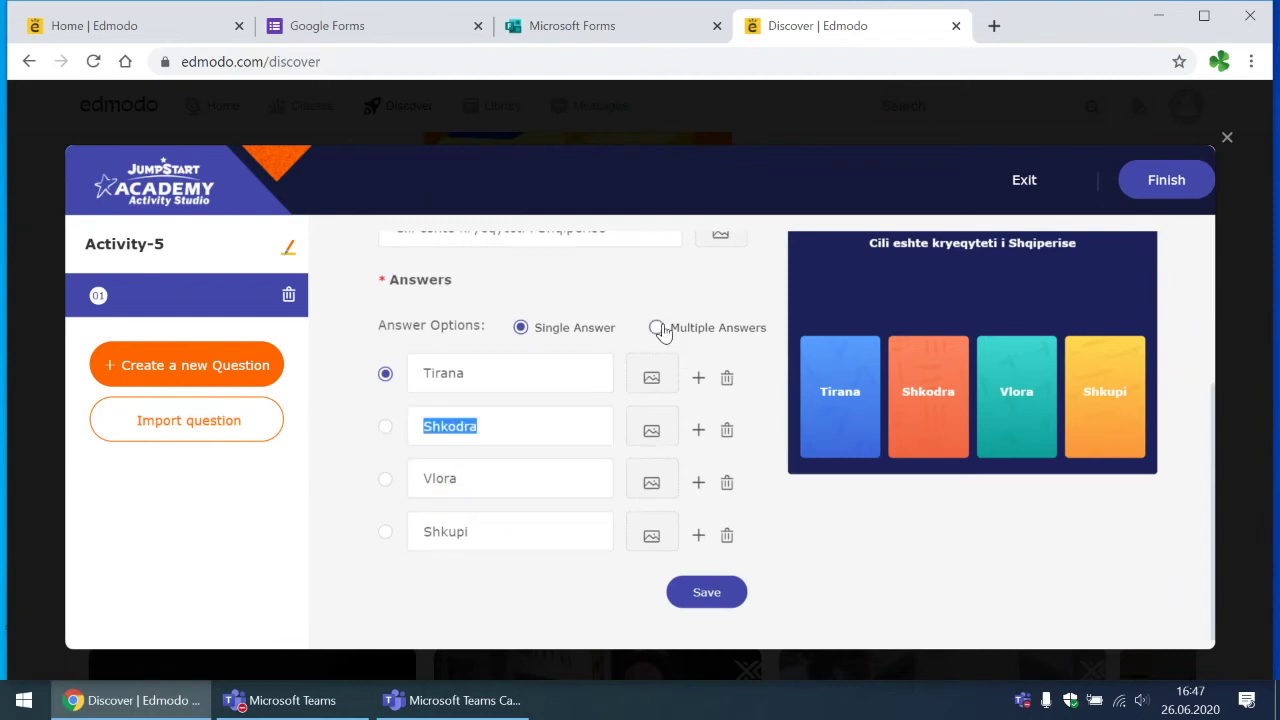
pyautogui.click(657, 328)
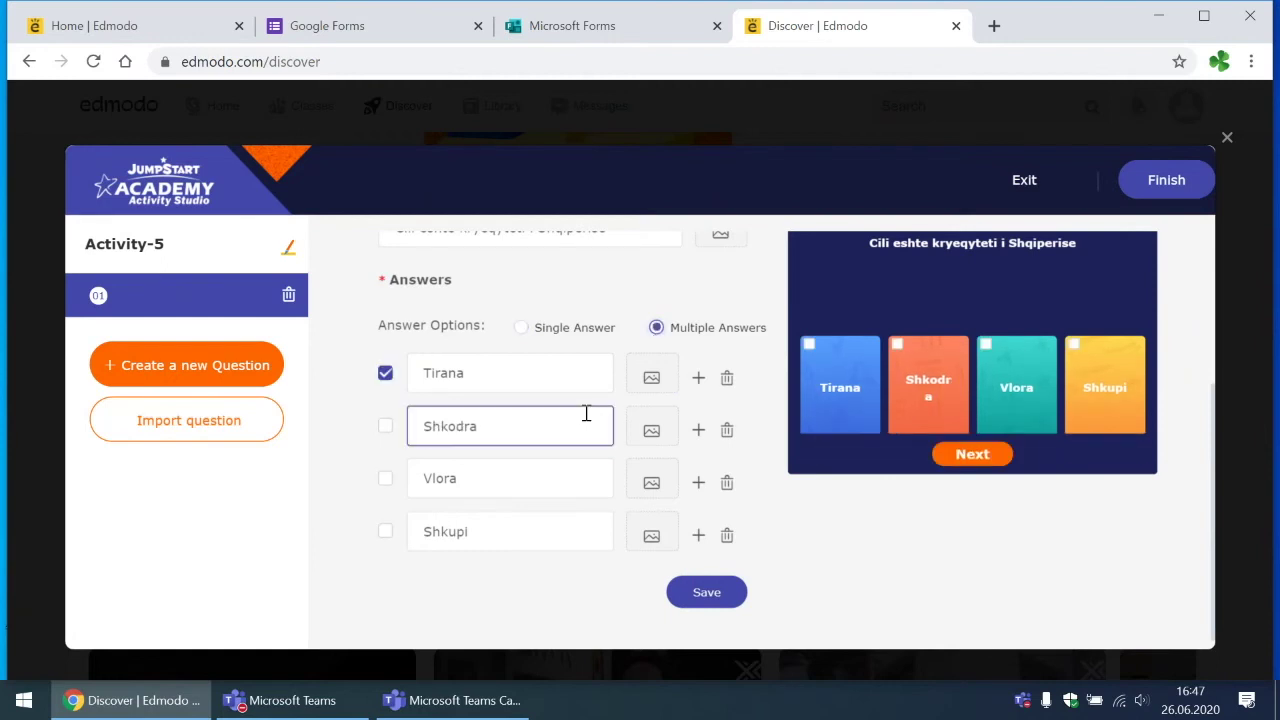
pyautogui.scroll(3, 623, 346)
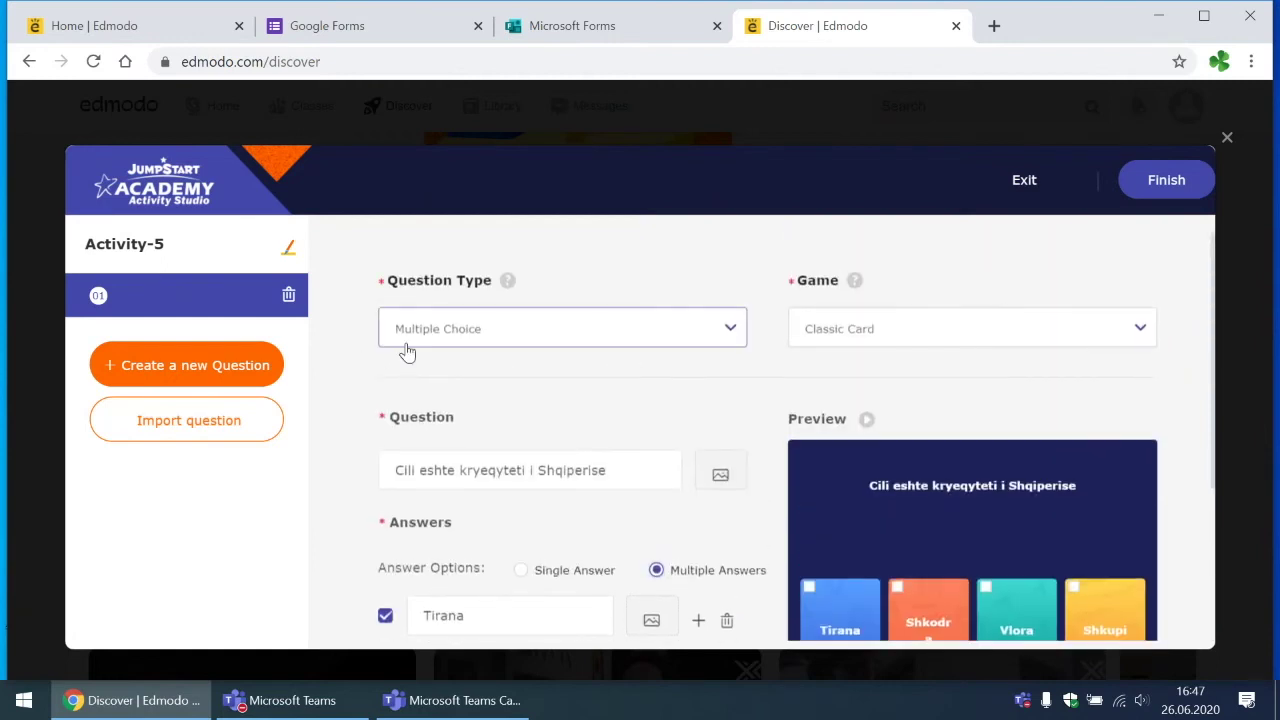
pyautogui.scroll(-3, 406, 350)
pyautogui.click(386, 484)
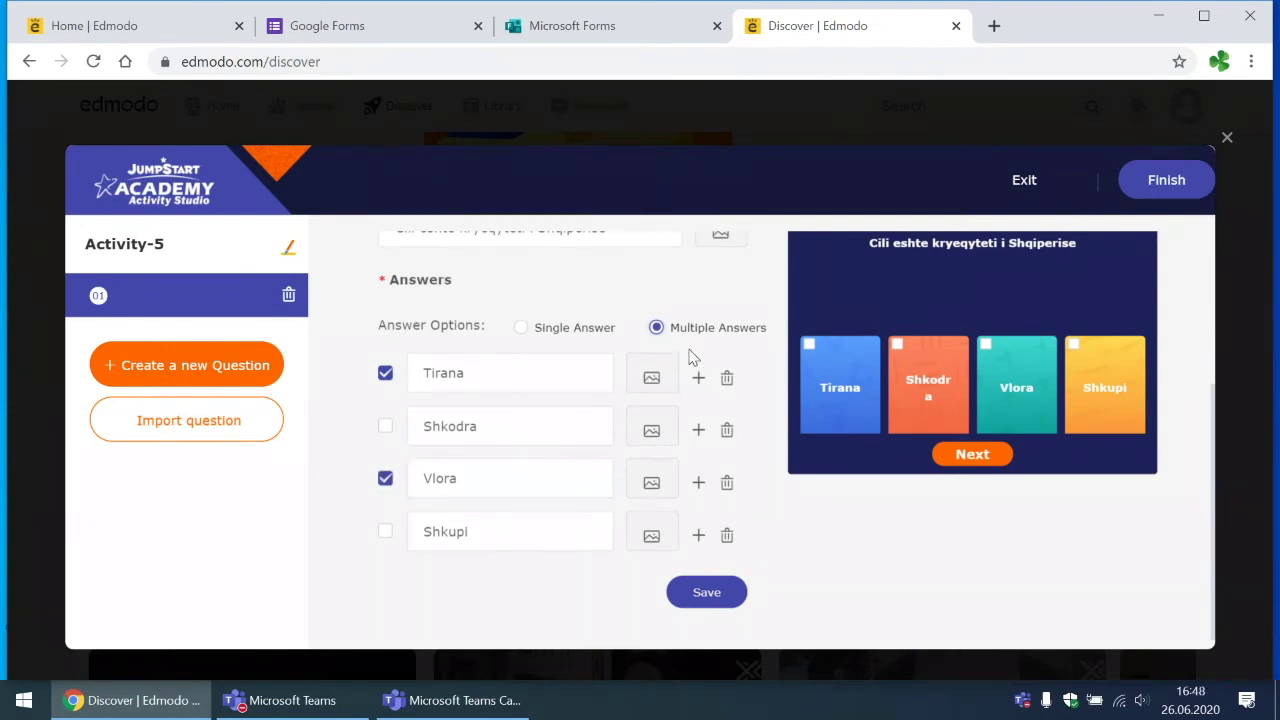
pyautogui.scroll(2, 702, 267)
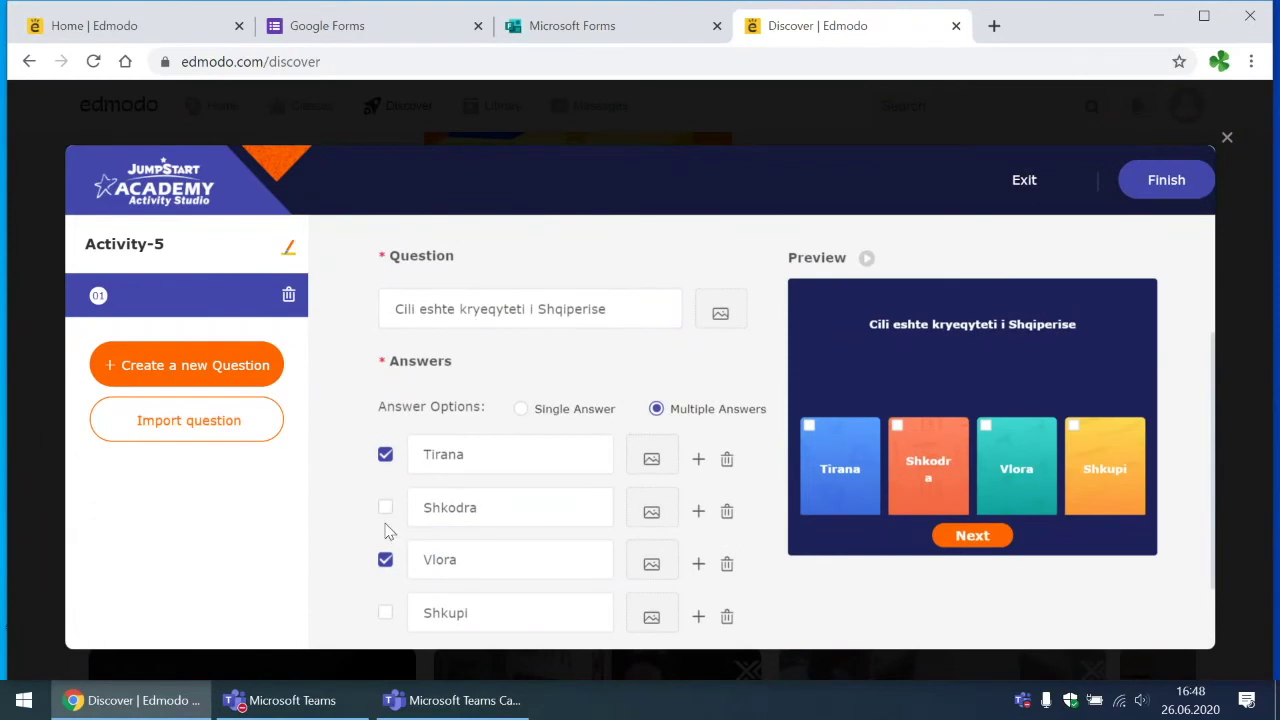
pyautogui.click(426, 460)
pyautogui.scroll(-1, 433, 457)
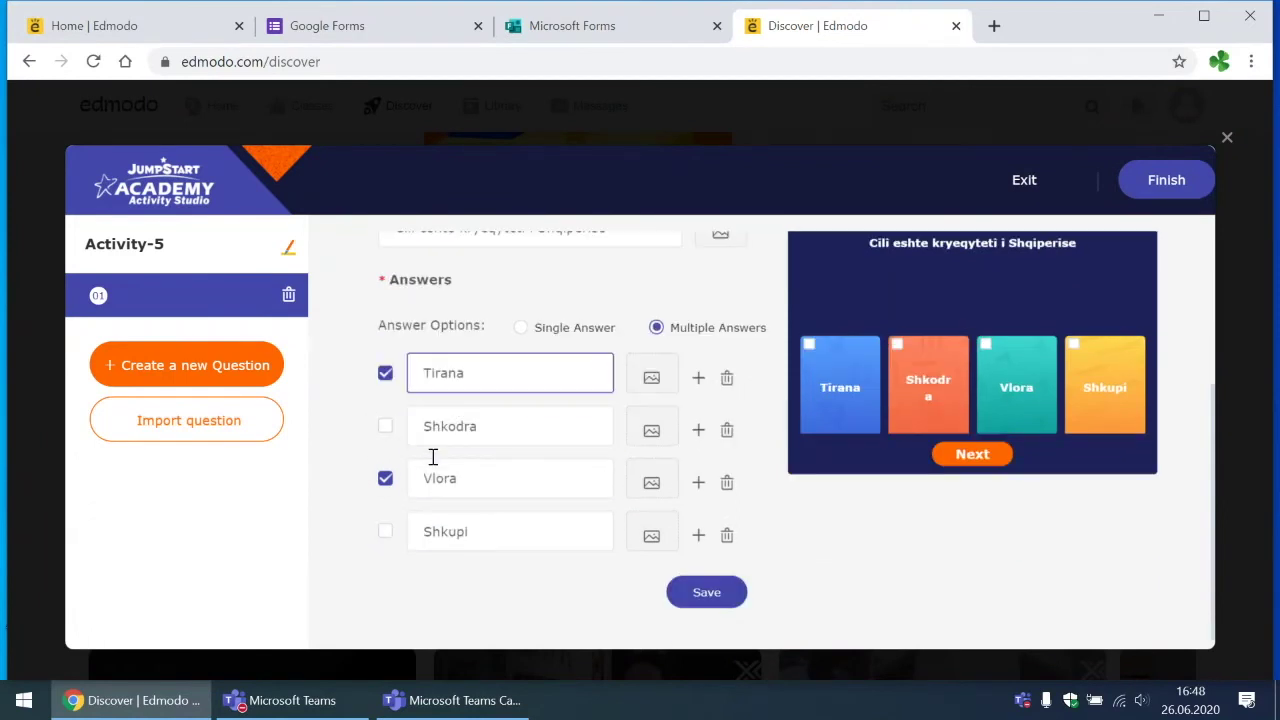
pyautogui.scroll(1, 433, 457)
pyautogui.click(648, 306)
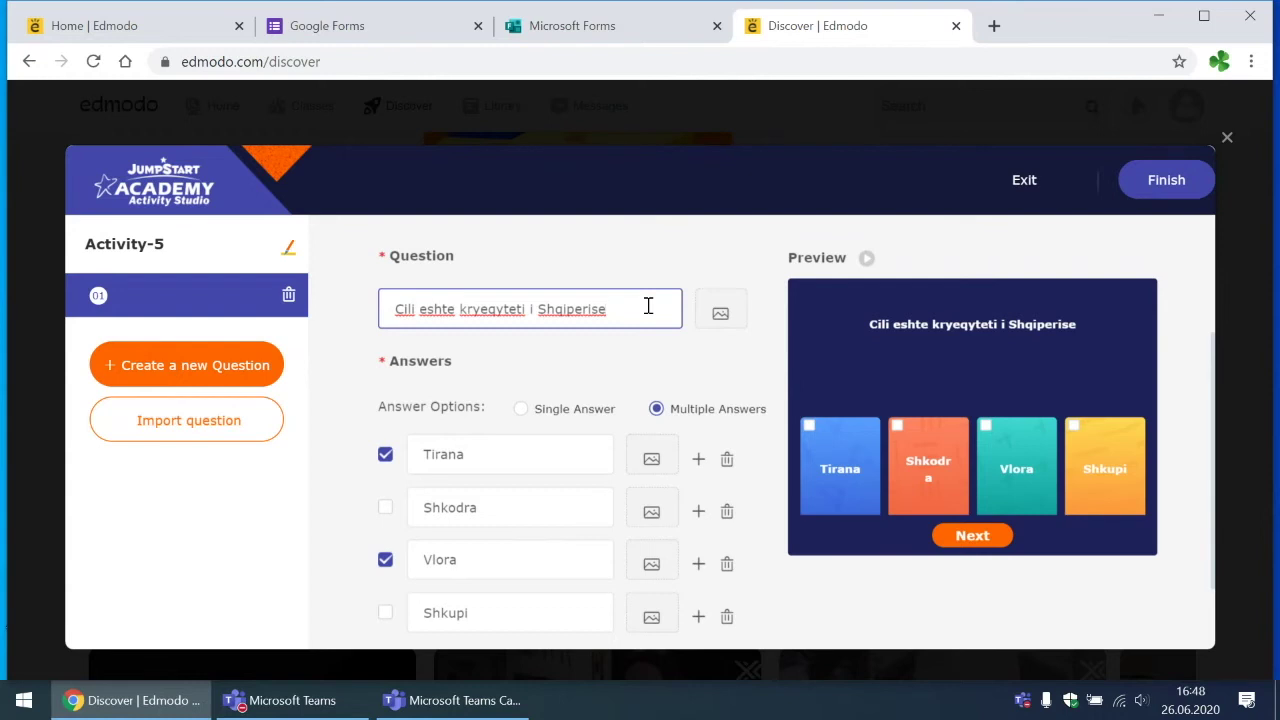
# Step: End the question with '?' and revert to Single Answer with Tirana correct
pyautogui.write('(selekto dy)')
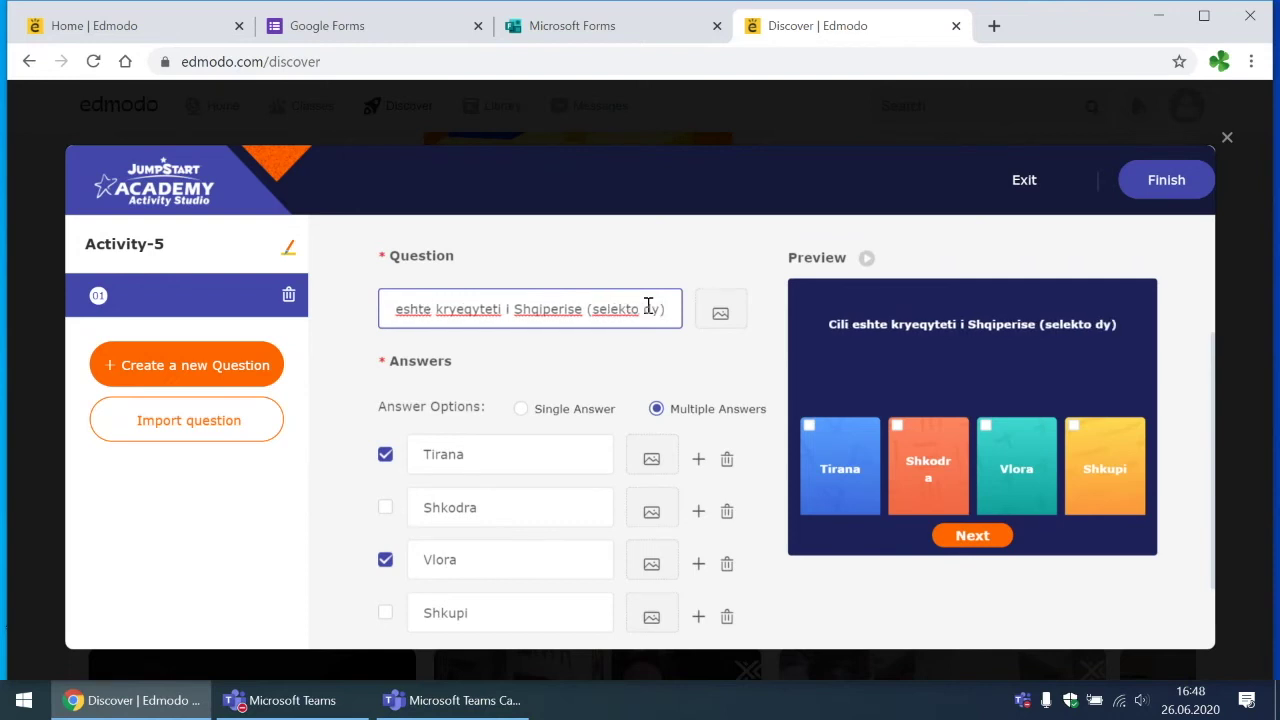
pyautogui.press('BackSpace')
pyautogui.press('BackSpace')
pyautogui.press('BackSpace')
pyautogui.press('BackSpace')
pyautogui.press('BackSpace')
pyautogui.press('BackSpace')
pyautogui.press('BackSpace')
pyautogui.press('BackSpace')
pyautogui.press('BackSpace')
pyautogui.press('BackSpace')
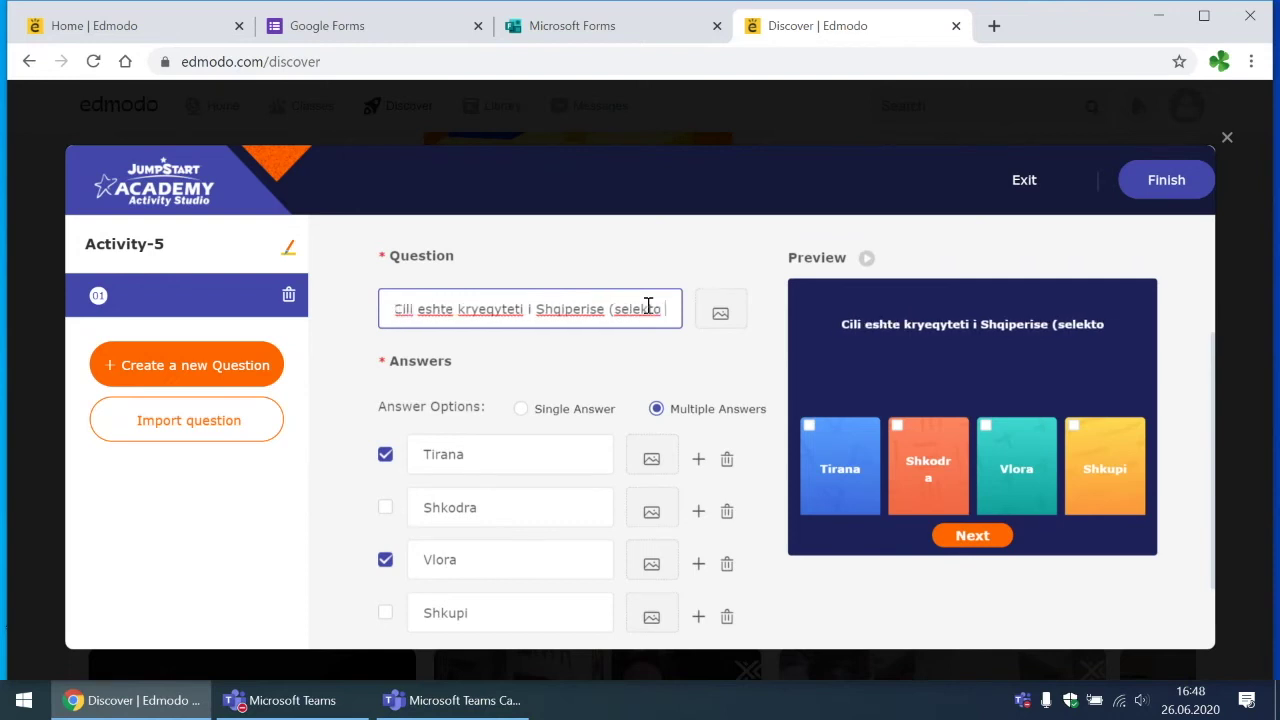
pyautogui.press('BackSpace')
pyautogui.press('BackSpace')
pyautogui.press('BackSpace')
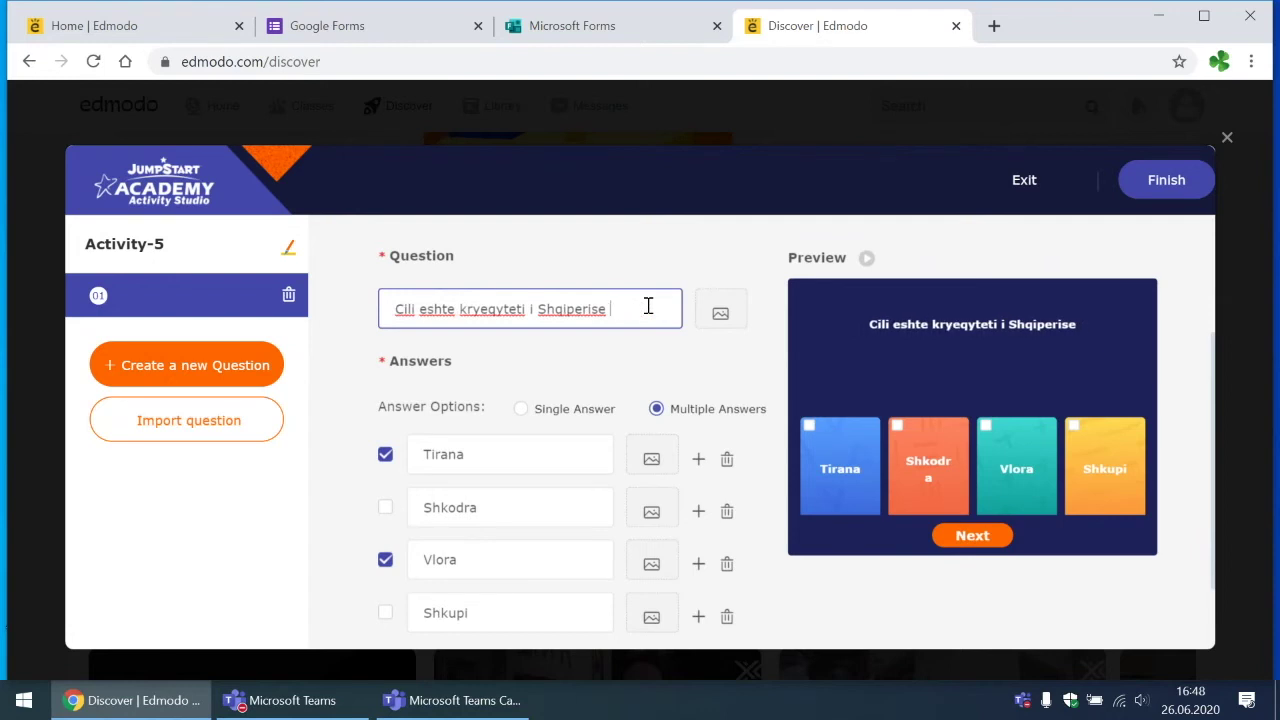
pyautogui.write('?')
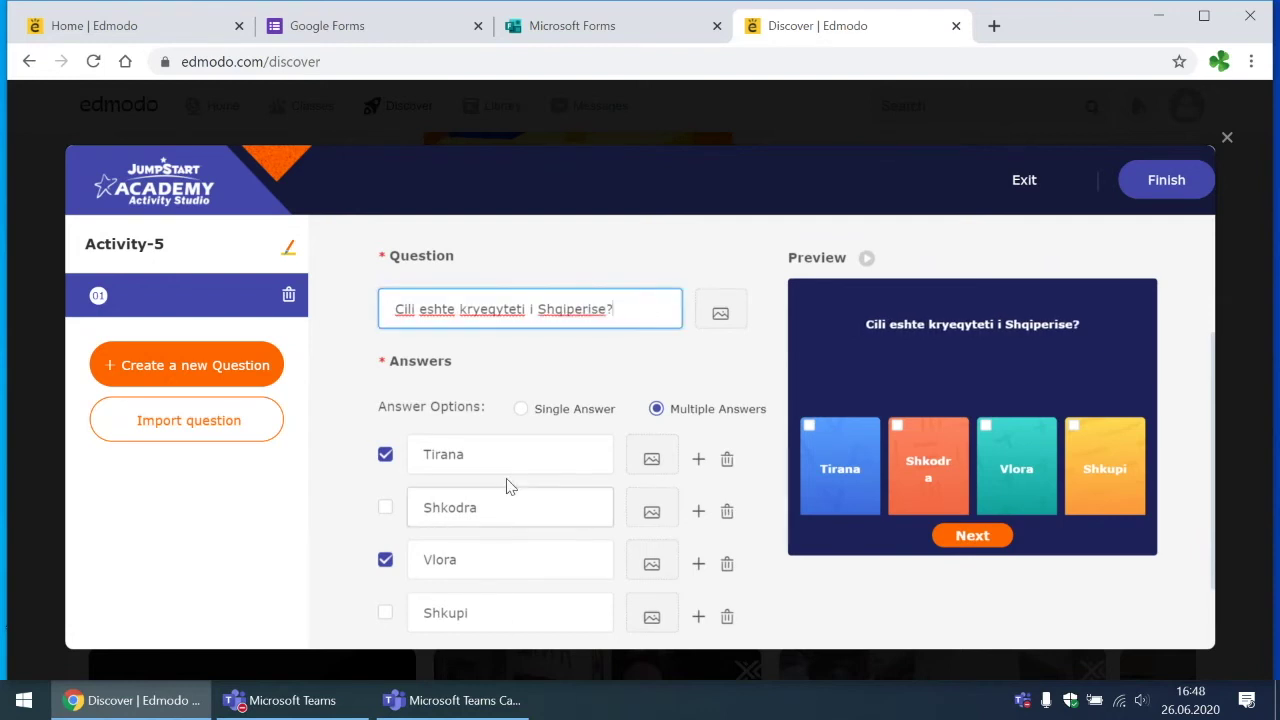
pyautogui.click(518, 420)
pyautogui.click(520, 410)
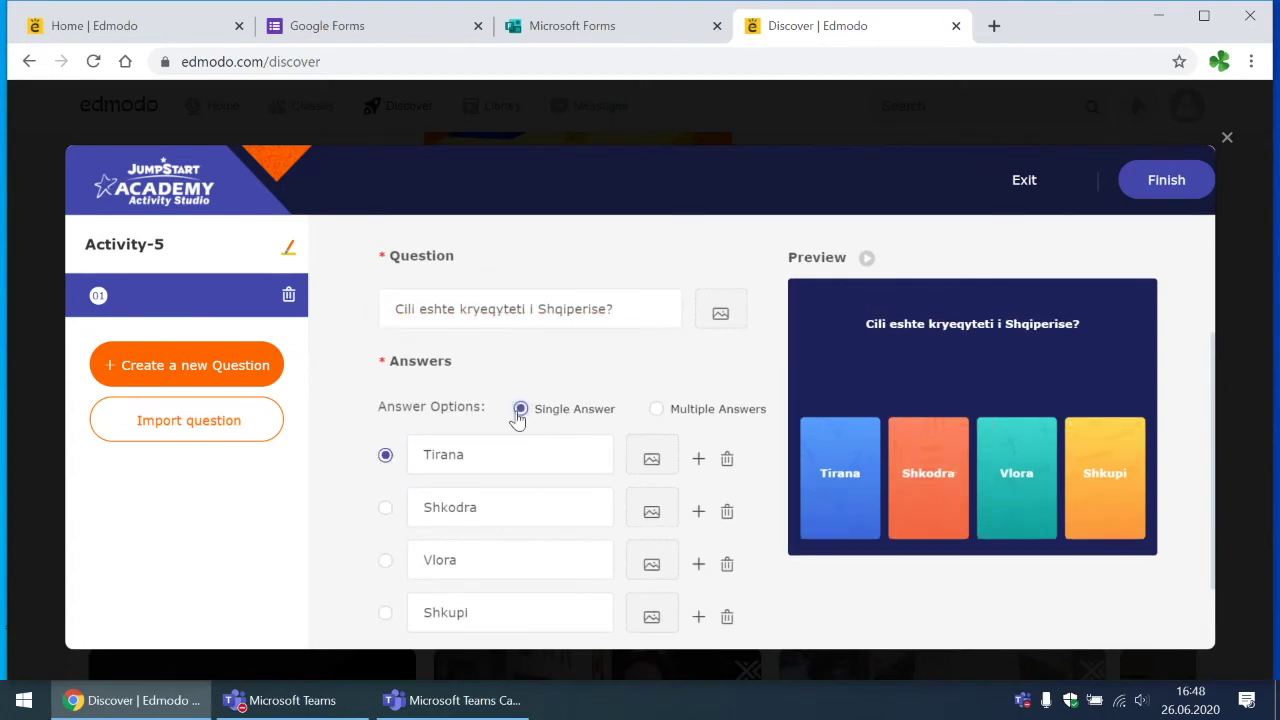
pyautogui.scroll(-1, 514, 420)
# Step: Save question 01, add questions, and review questions 01, 02 and 03
pyautogui.click(710, 594)
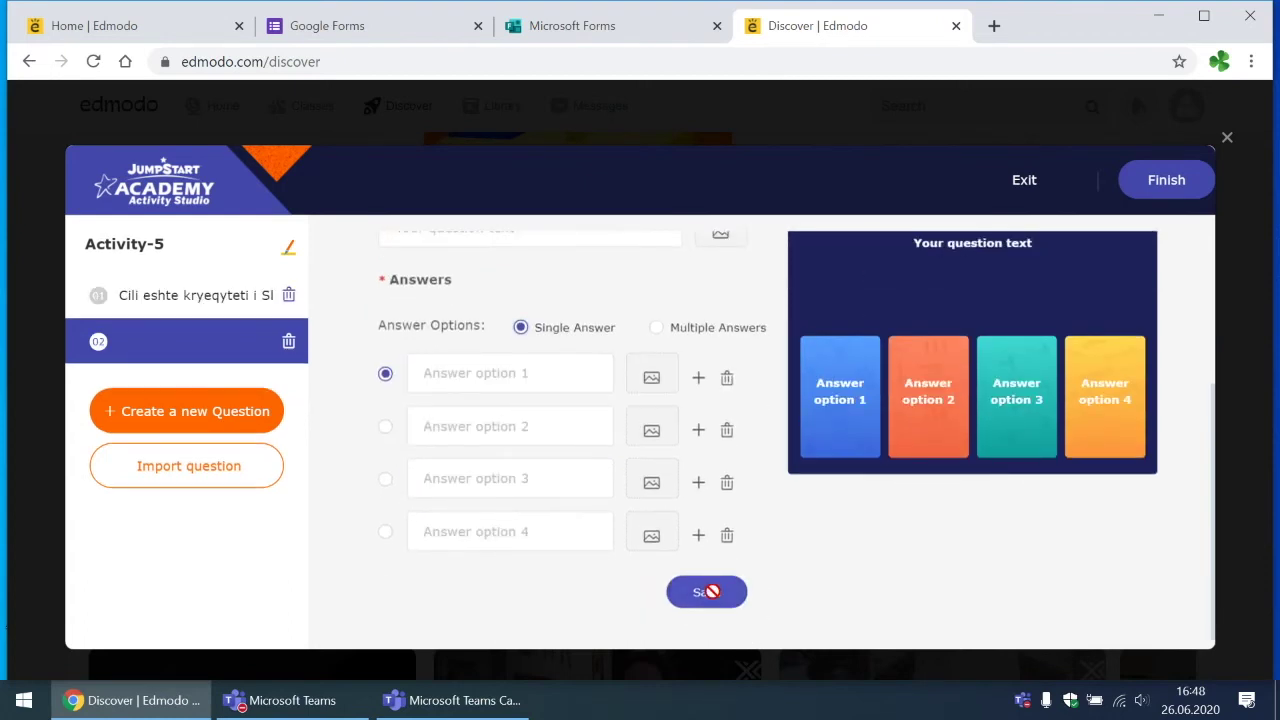
pyautogui.click(213, 425)
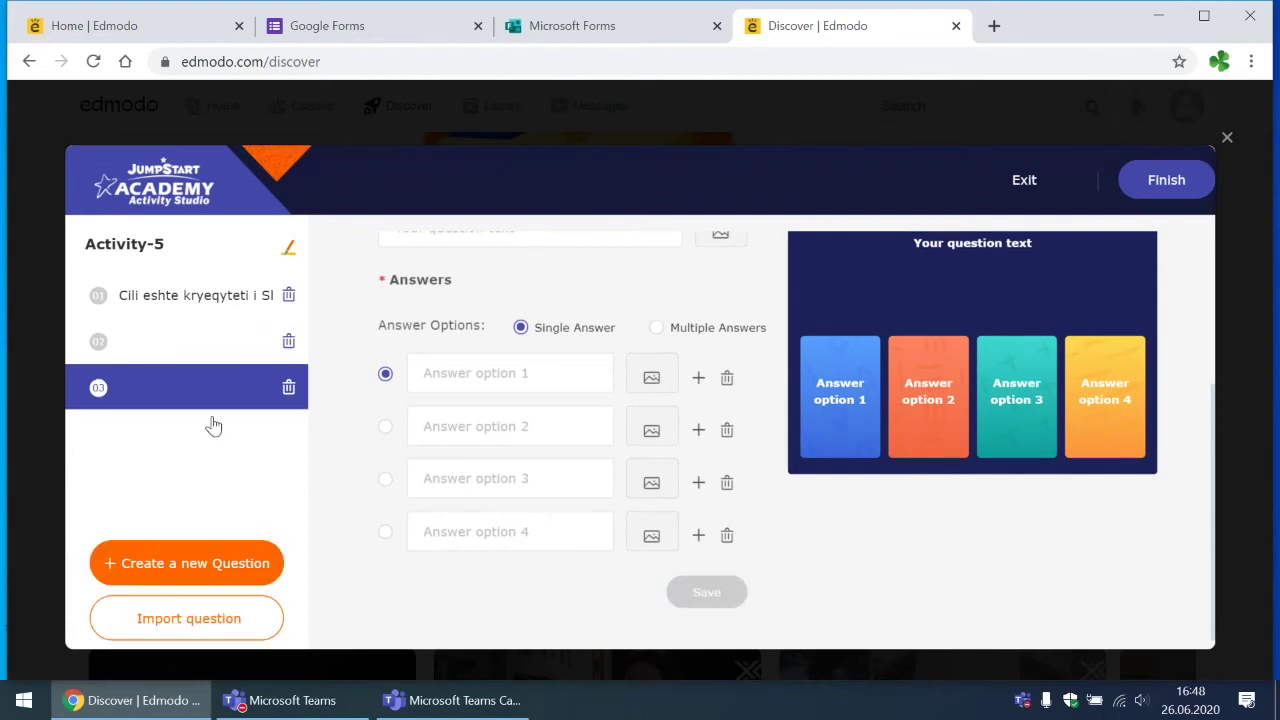
pyautogui.click(158, 345)
pyautogui.click(163, 390)
pyautogui.click(195, 345)
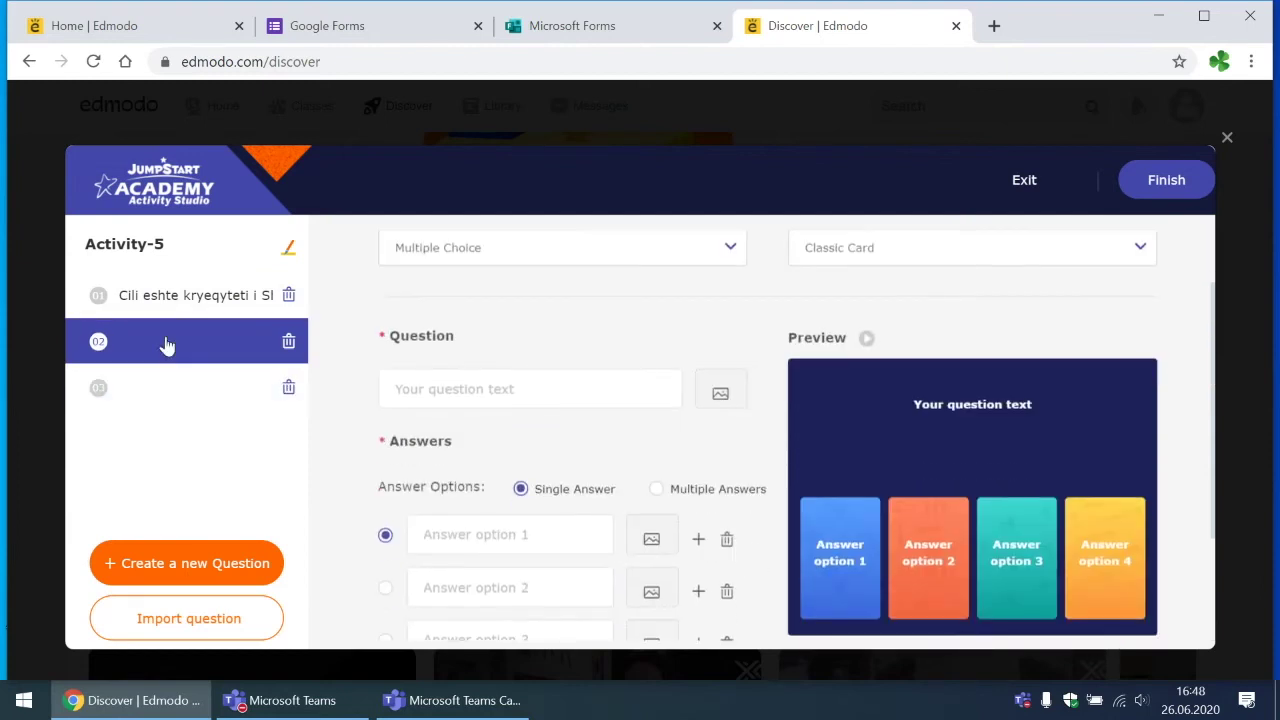
pyautogui.click(180, 298)
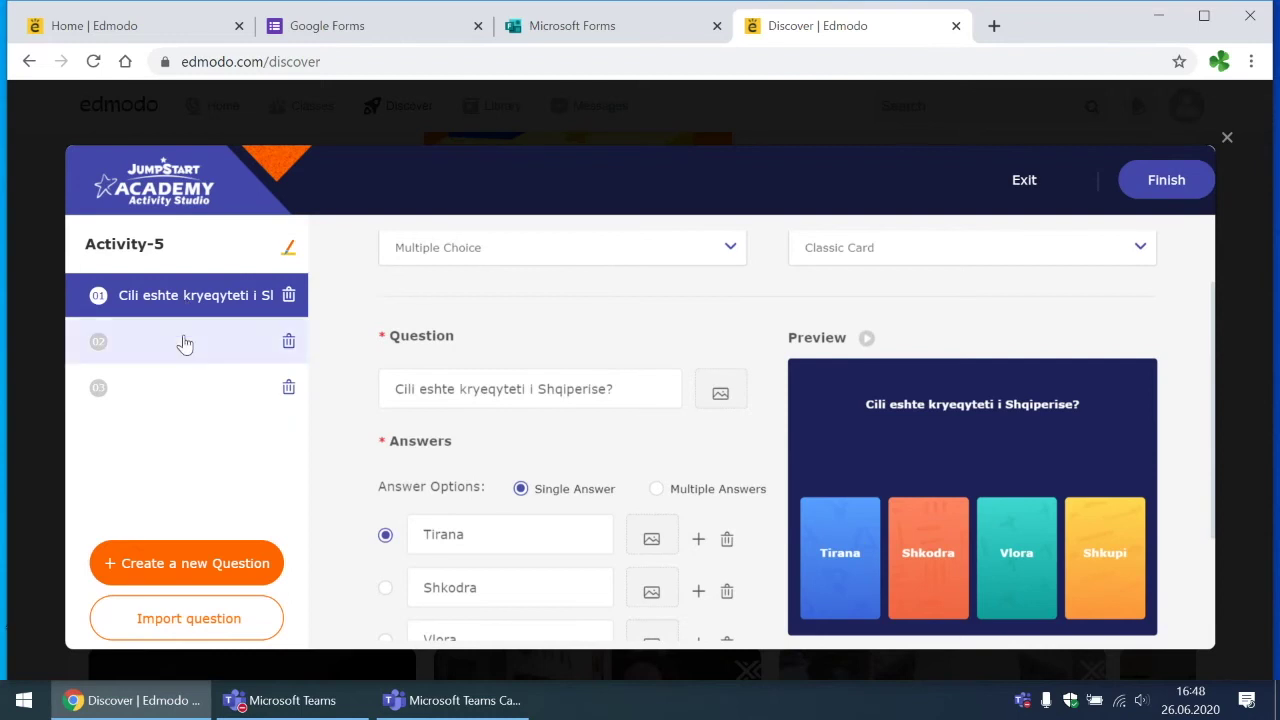
pyautogui.click(183, 343)
pyautogui.click(183, 393)
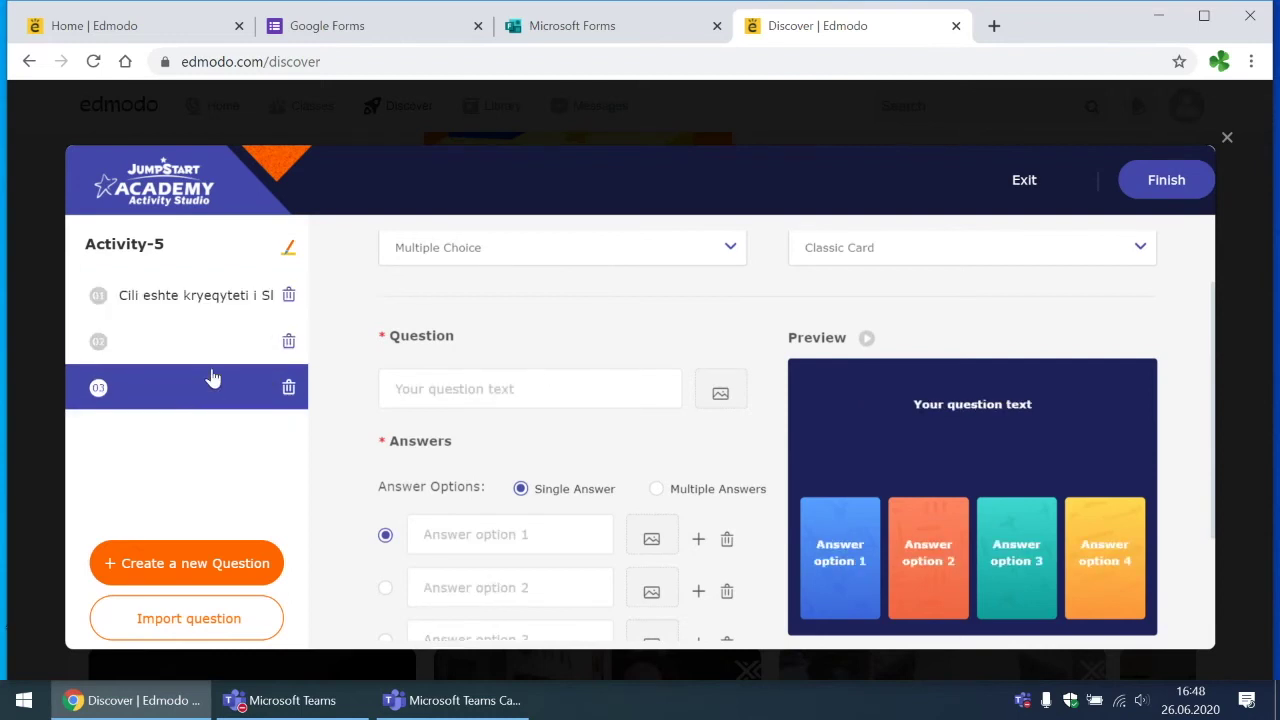
pyautogui.click(211, 358)
# Step: Finish the questions to reach the Basic information settings, showing Private privacy
pyautogui.click(1166, 181)
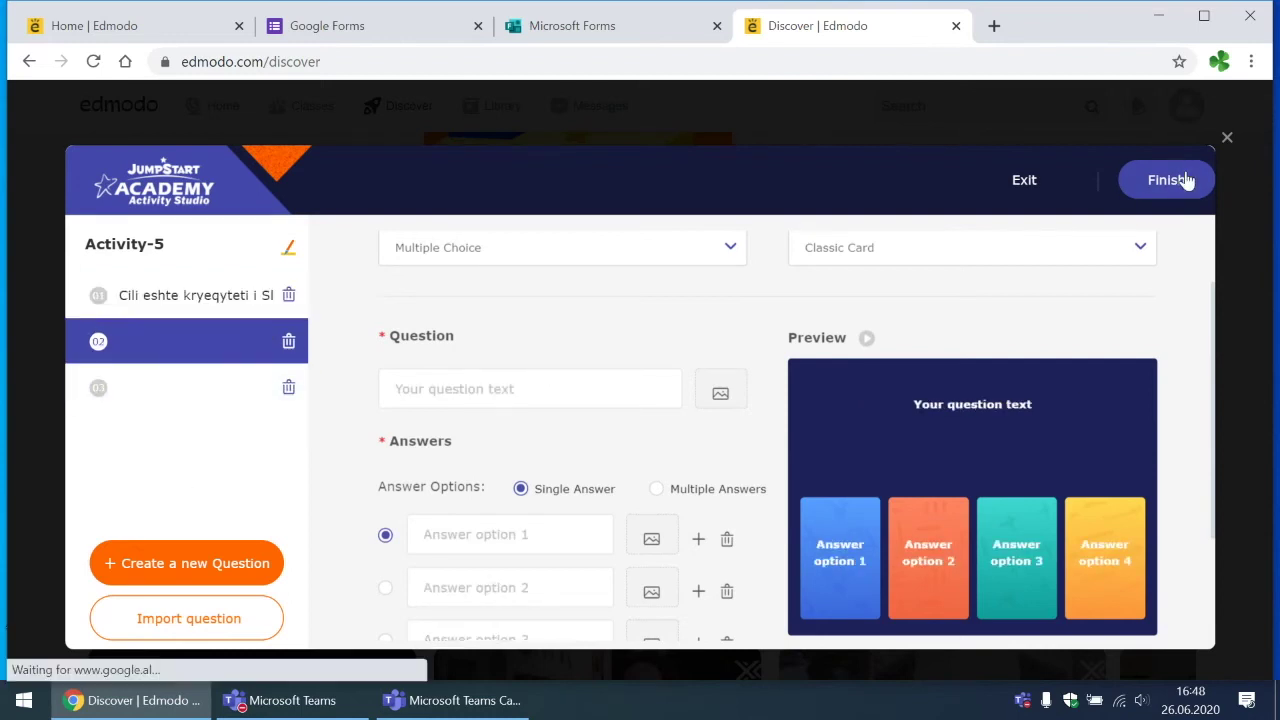
pyautogui.scroll(-1, 603, 270)
pyautogui.scroll(1, 603, 270)
# Step: Rename the activity to 'Testi 5 - Biologji' and enable a 10 sec per-question timer
pyautogui.click(608, 326)
pyautogui.press('BackSpace')
pyautogui.press('BackSpace')
pyautogui.press('BackSpace')
pyautogui.press('BackSpace')
pyautogui.press('BackSpace')
pyautogui.press('BackSpace')
pyautogui.press('BackSpace')
pyautogui.press('BackSpace')
pyautogui.press('BackSpace')
pyautogui.press('BackSpace')
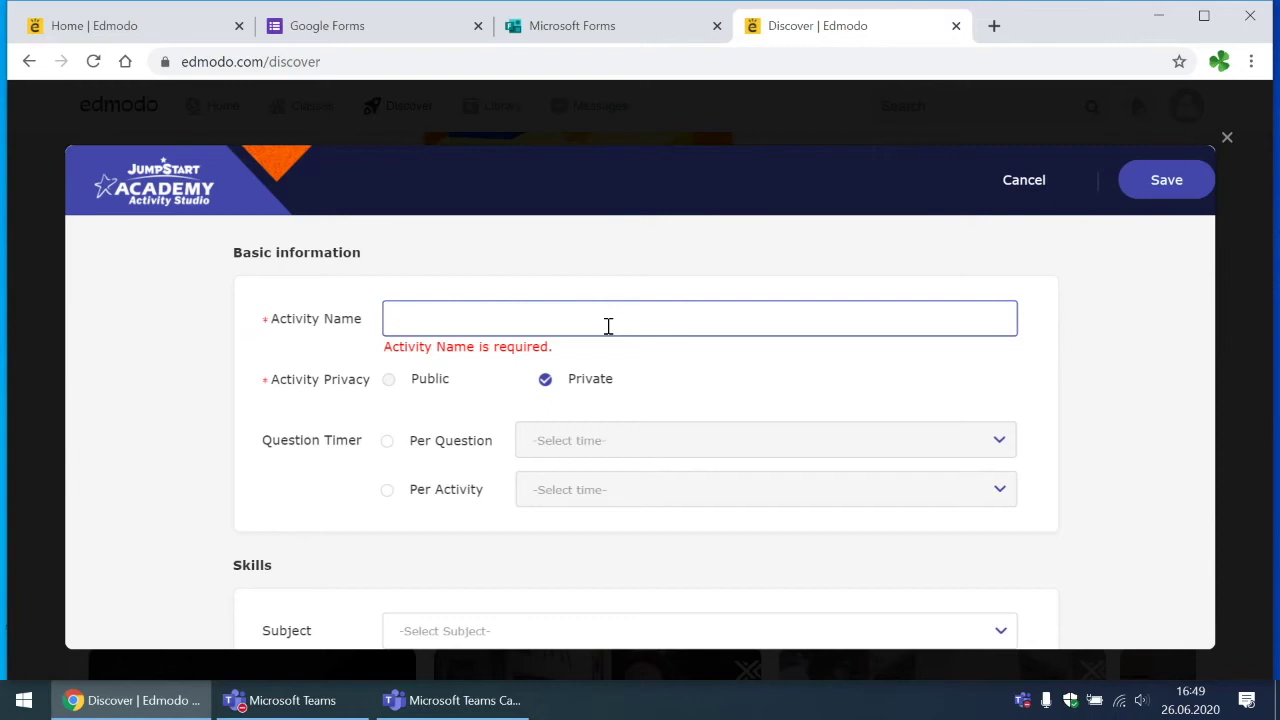
pyautogui.write('Test ')
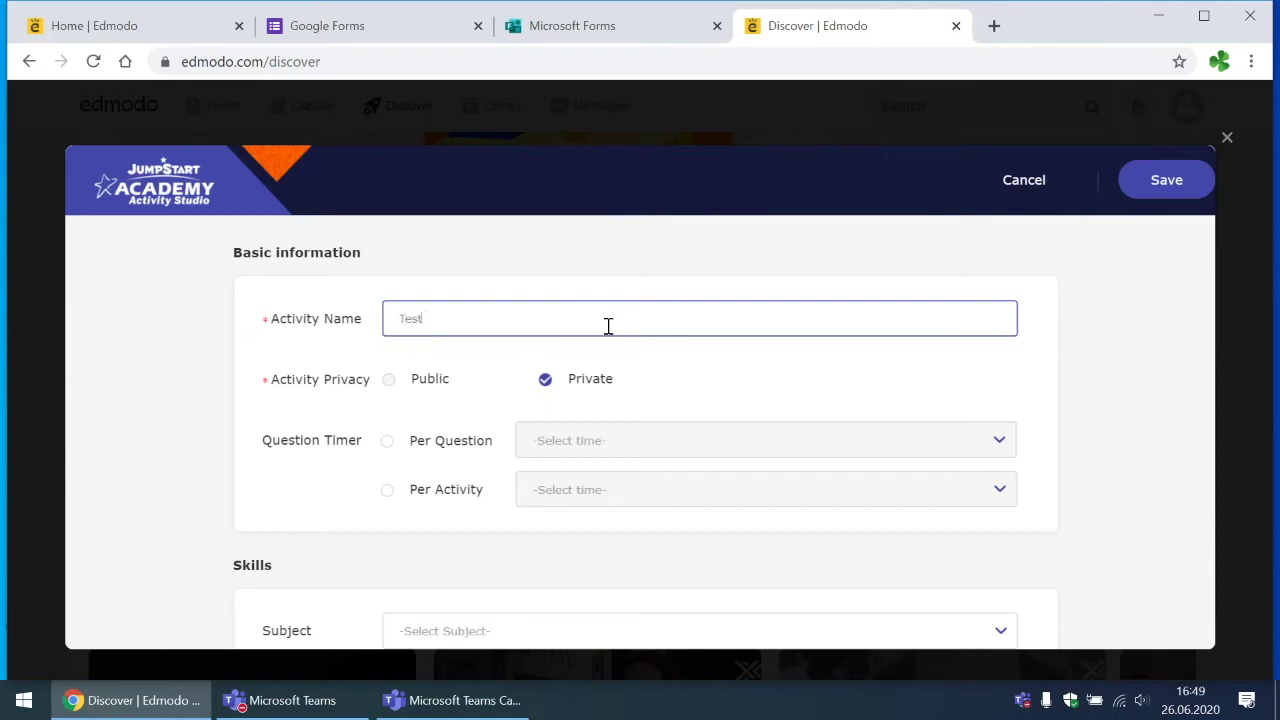
pyautogui.write('i 5 - Biologji')
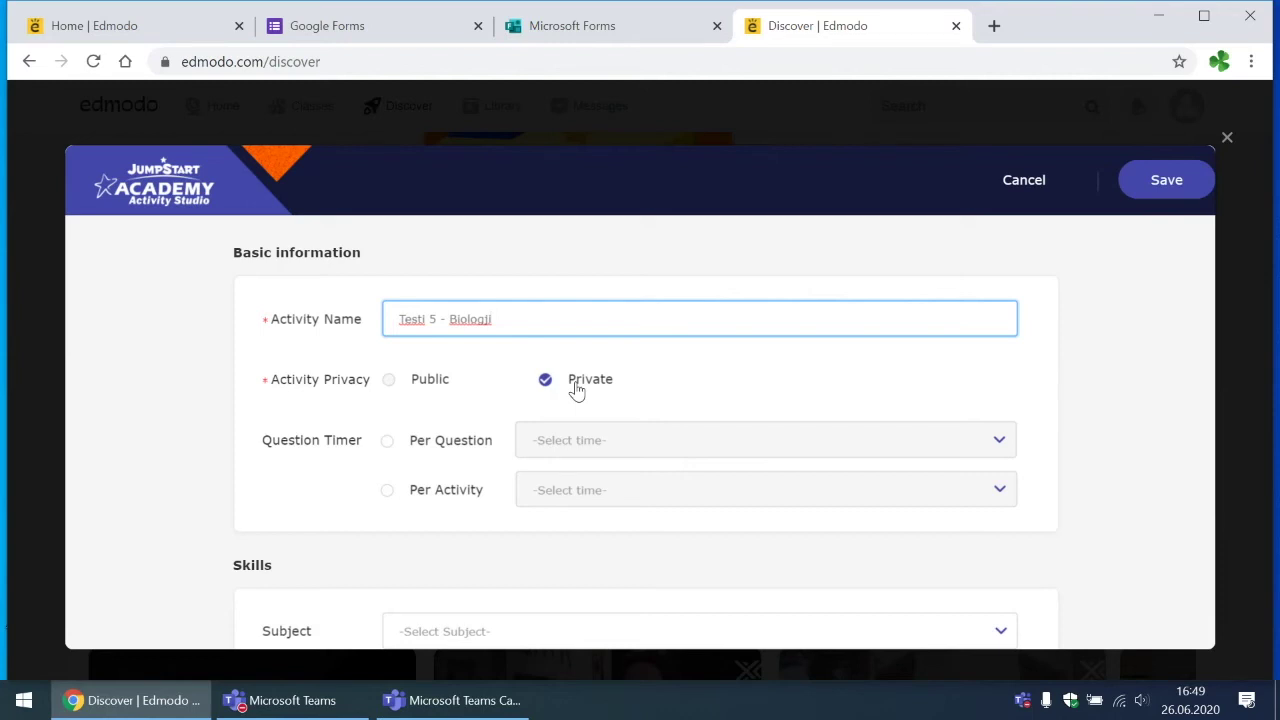
pyautogui.click(388, 442)
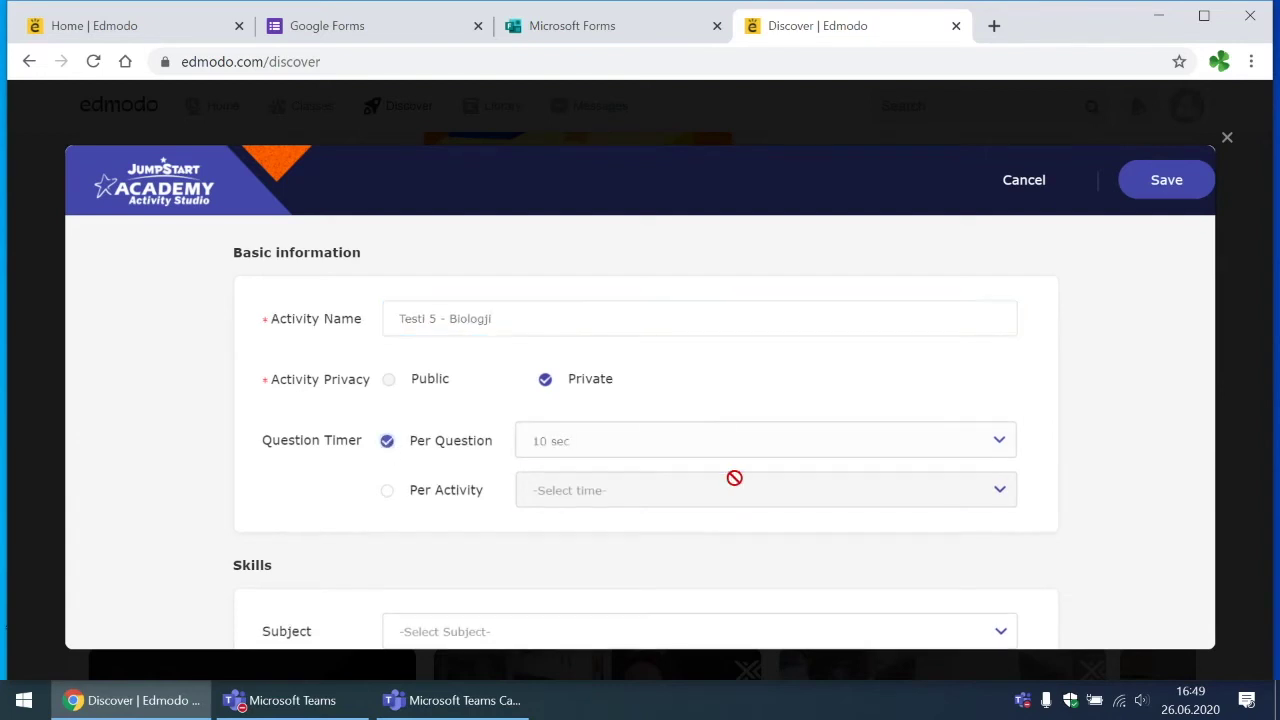
pyautogui.click(741, 443)
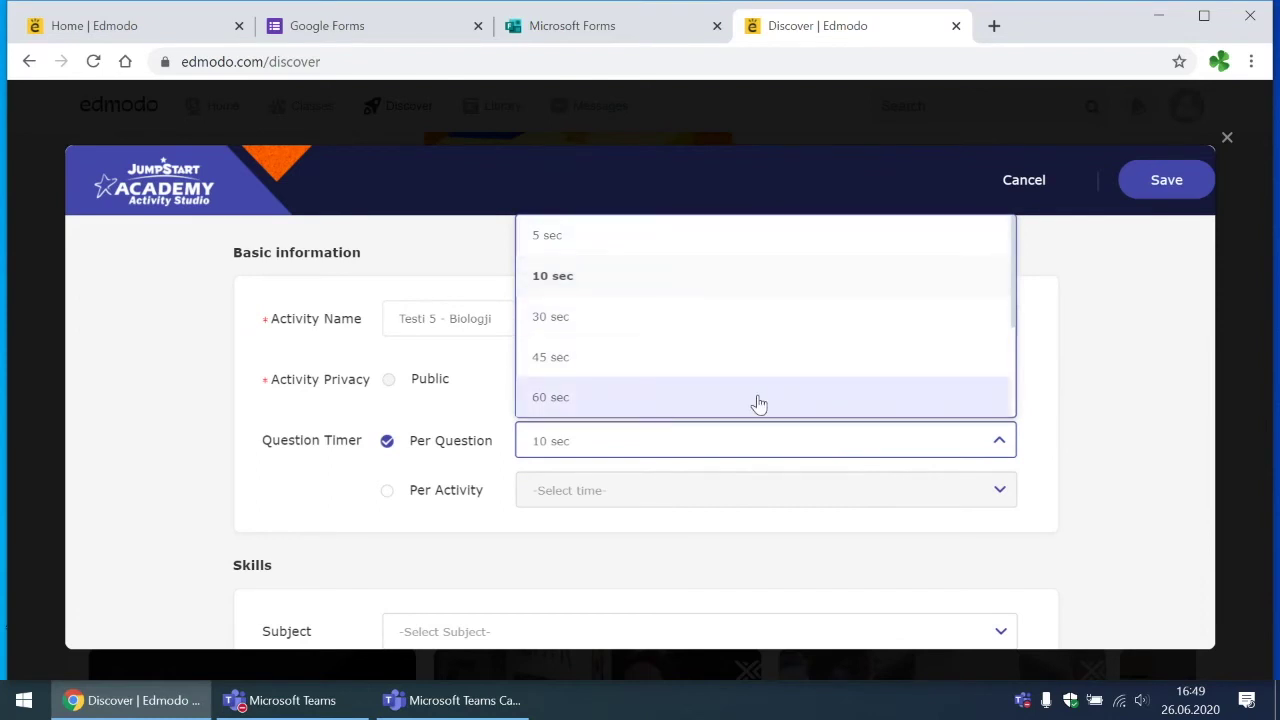
# Step: Change the per-question time limit from 10 sec to 60 sec
pyautogui.scroll(-1, 791, 363)
pyautogui.scroll(1, 791, 363)
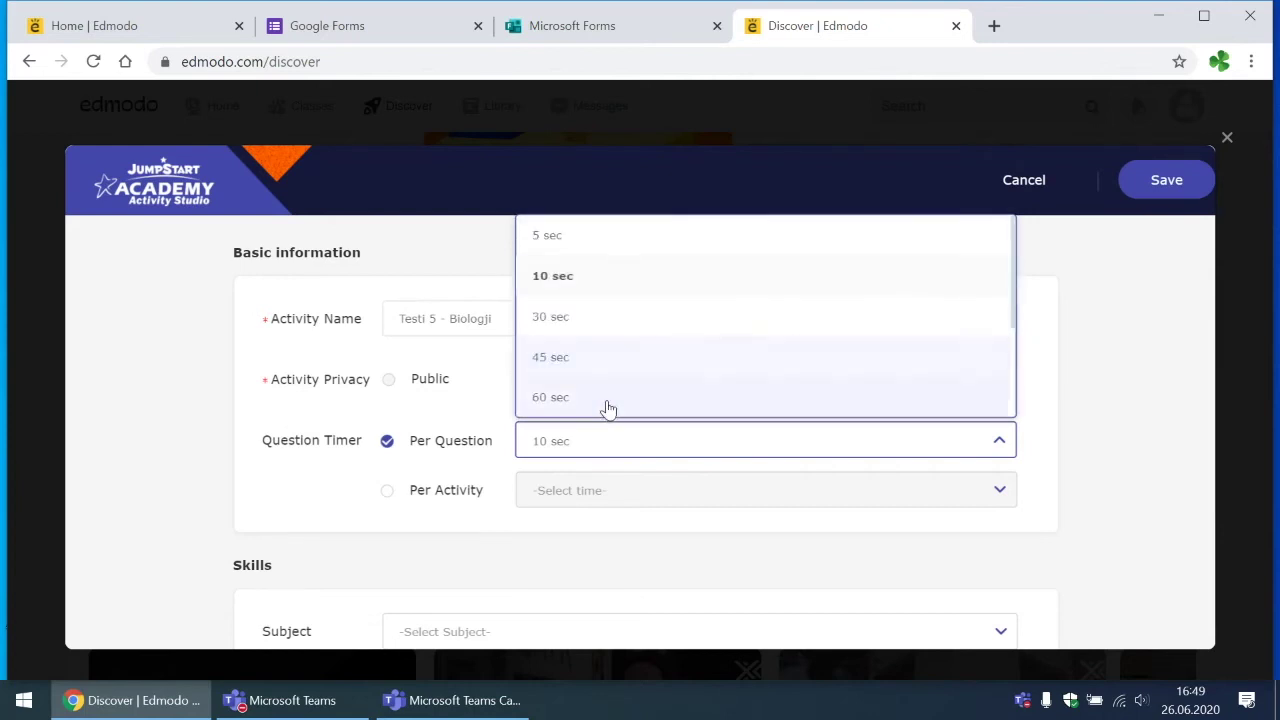
pyautogui.click(312, 317)
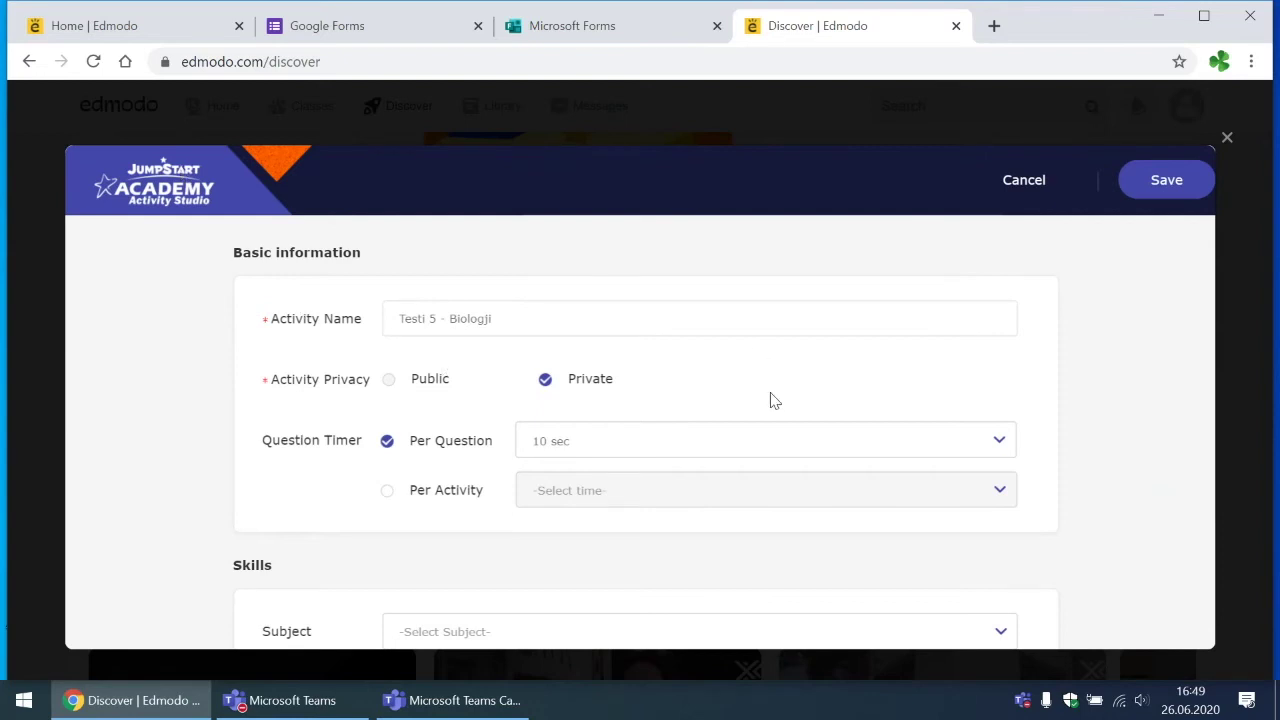
pyautogui.click(759, 441)
pyautogui.scroll(-3, 697, 329)
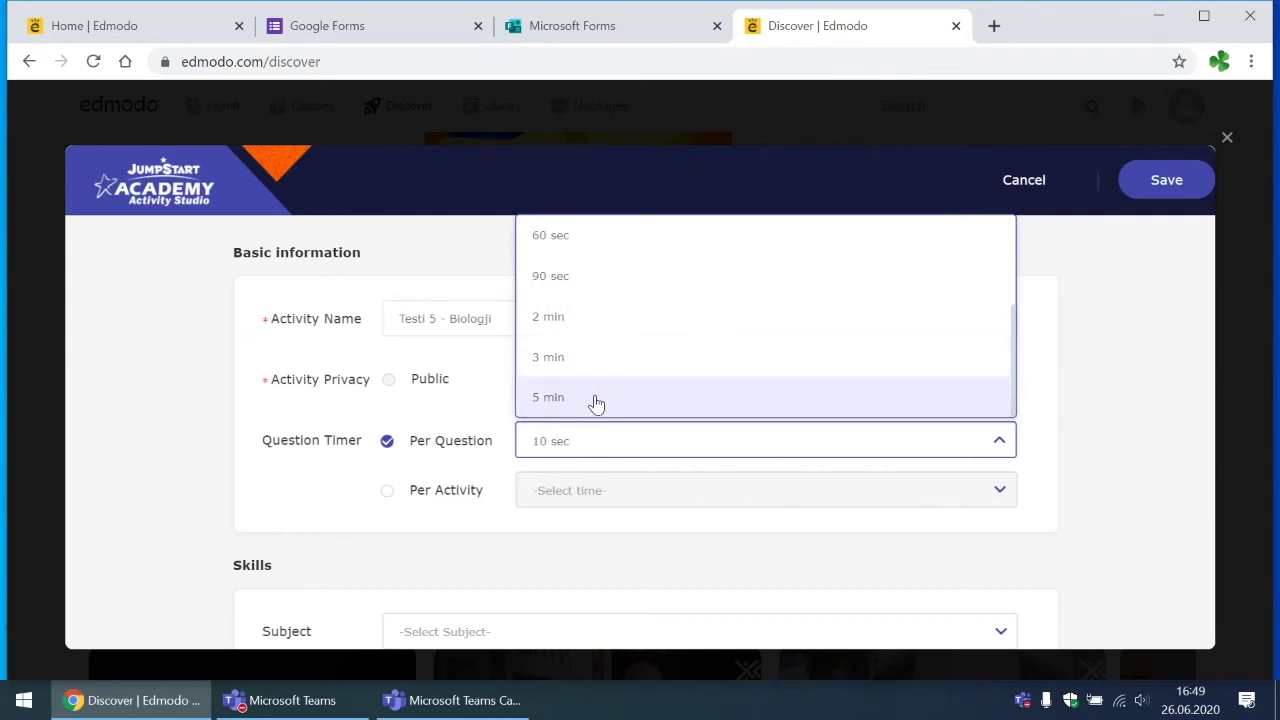
pyautogui.scroll(1, 594, 402)
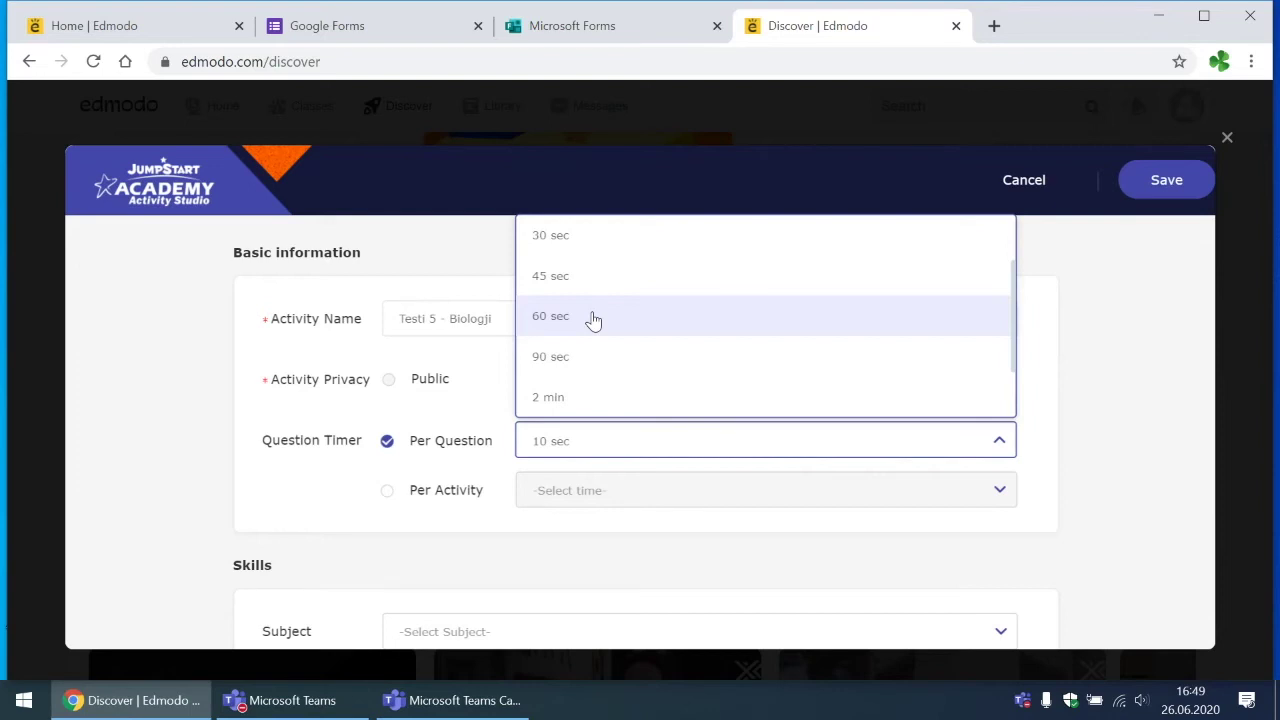
pyautogui.click(593, 319)
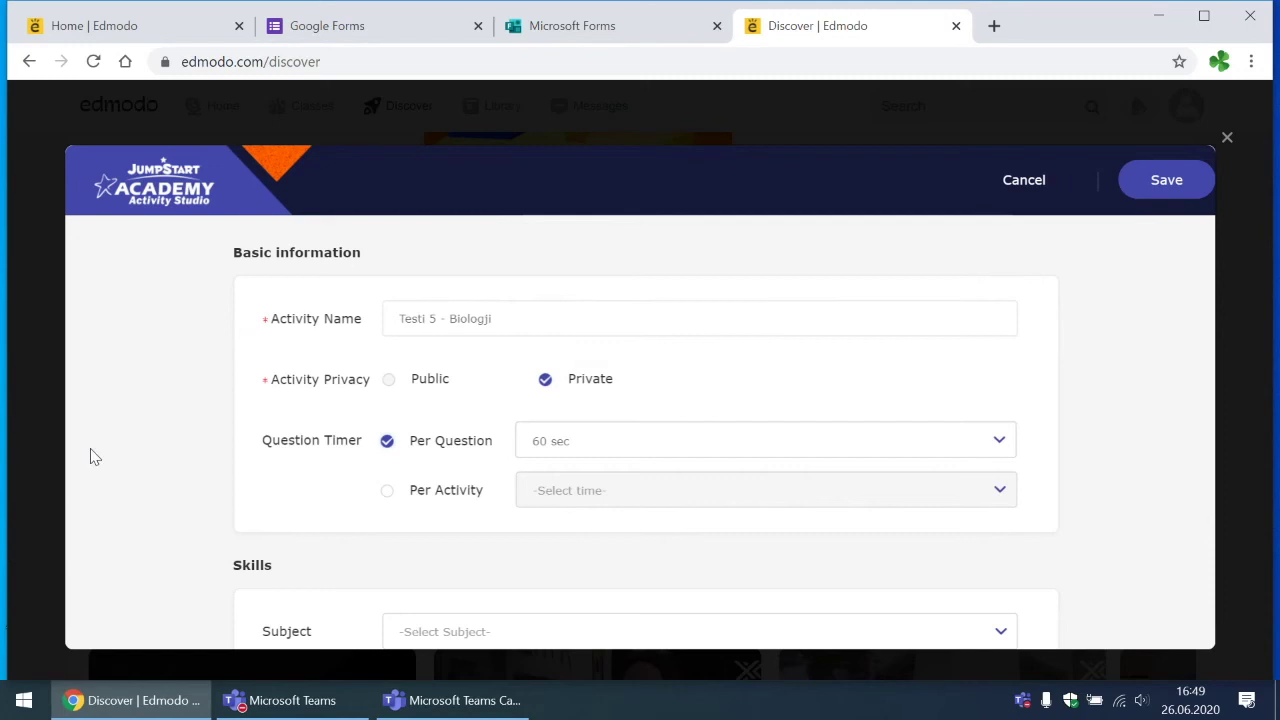
pyautogui.scroll(-3, 89, 451)
pyautogui.click(562, 400)
# Step: Set the activity's subject to Science and its grade range from 8th to 8th
pyautogui.scroll(-4, 551, 511)
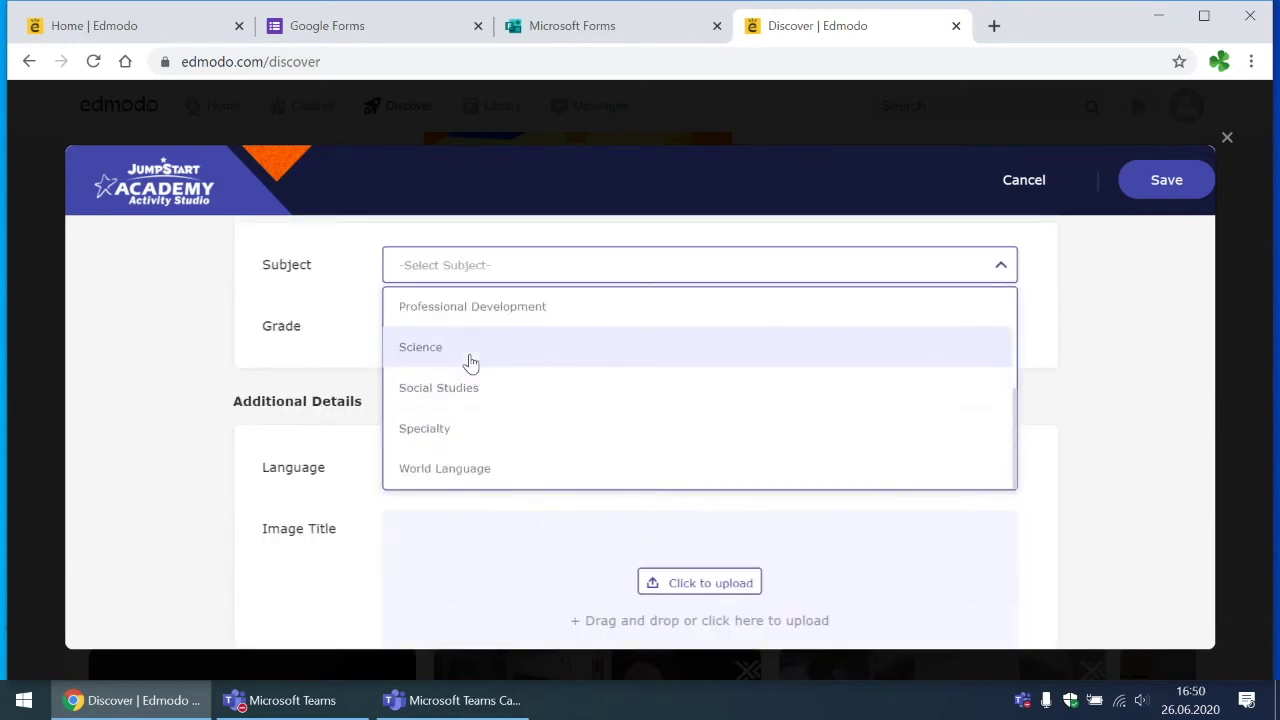
pyautogui.click(470, 350)
pyautogui.click(462, 330)
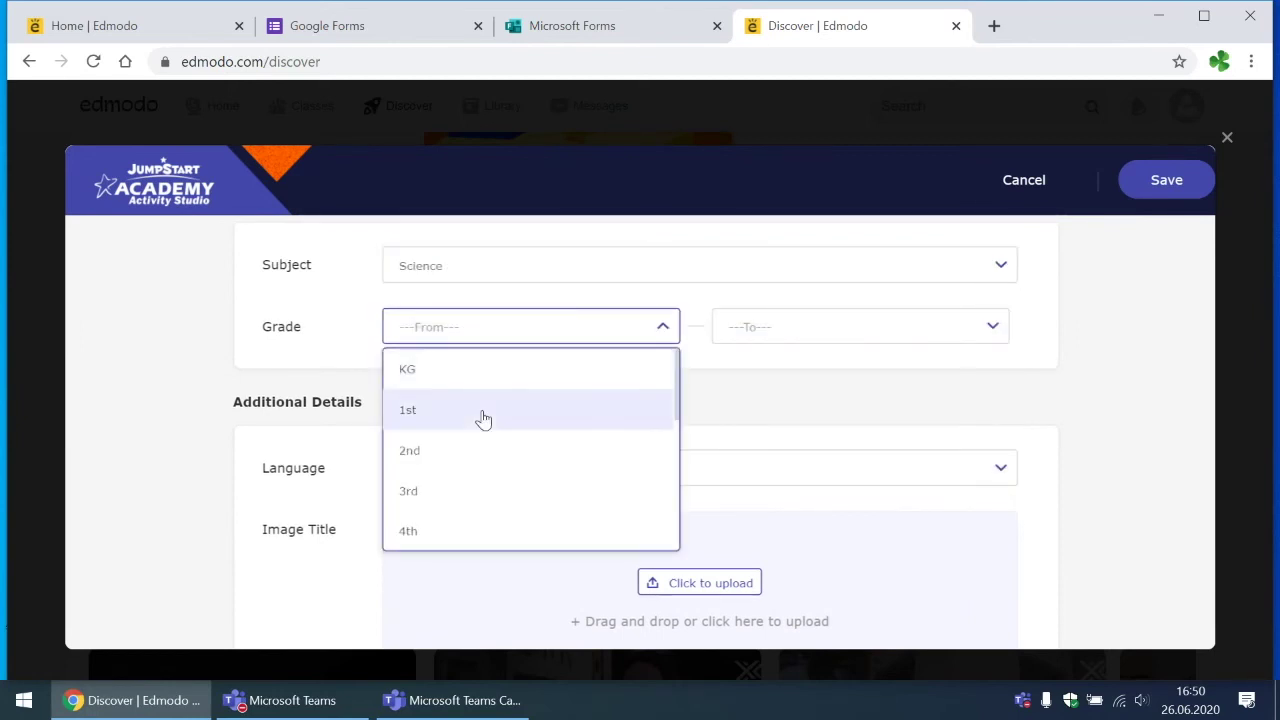
pyautogui.scroll(-4, 481, 418)
pyautogui.click(470, 370)
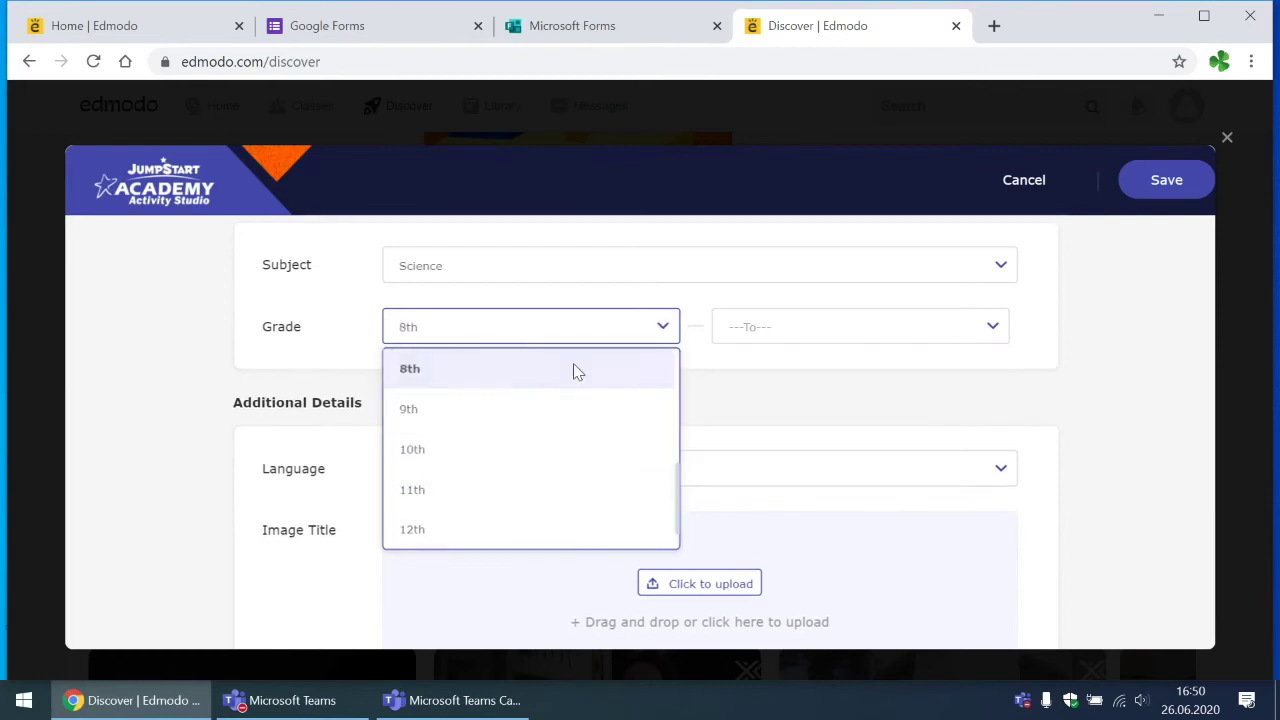
pyautogui.click(757, 334)
pyautogui.scroll(-4, 766, 526)
pyautogui.scroll(-1, 766, 526)
pyautogui.scroll(2, 745, 450)
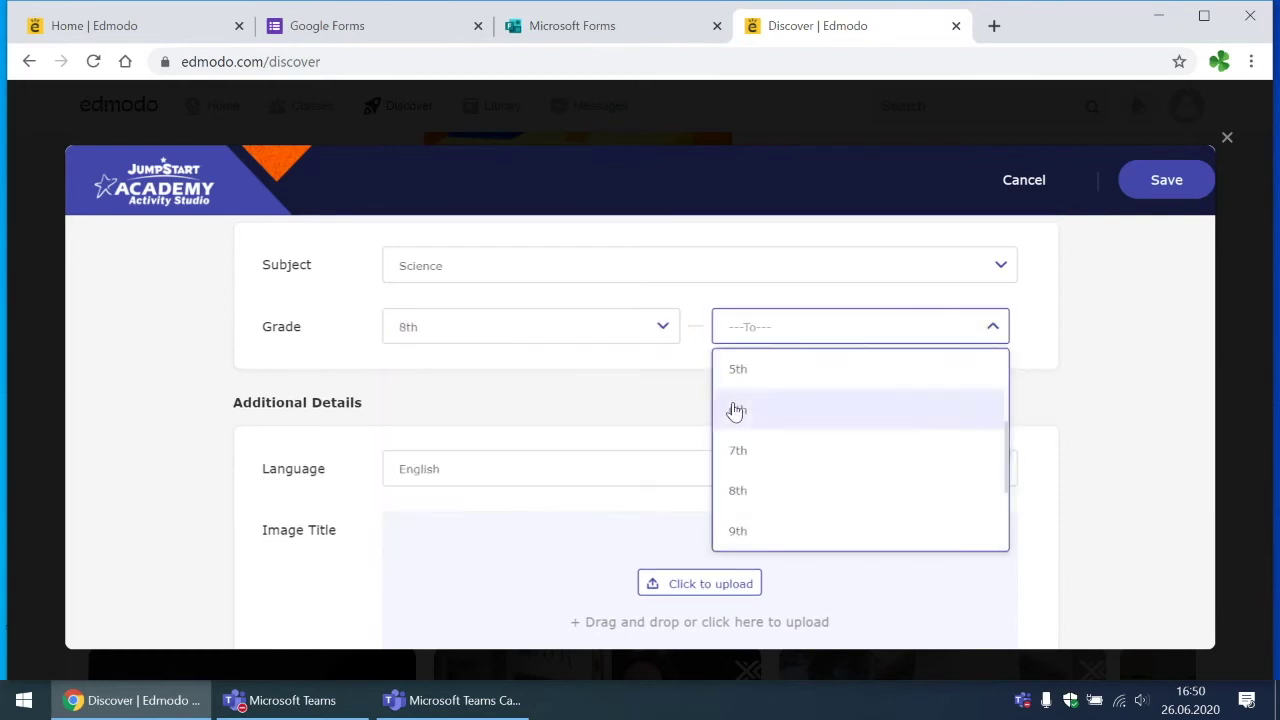
pyautogui.click(749, 491)
pyautogui.scroll(-1, 503, 506)
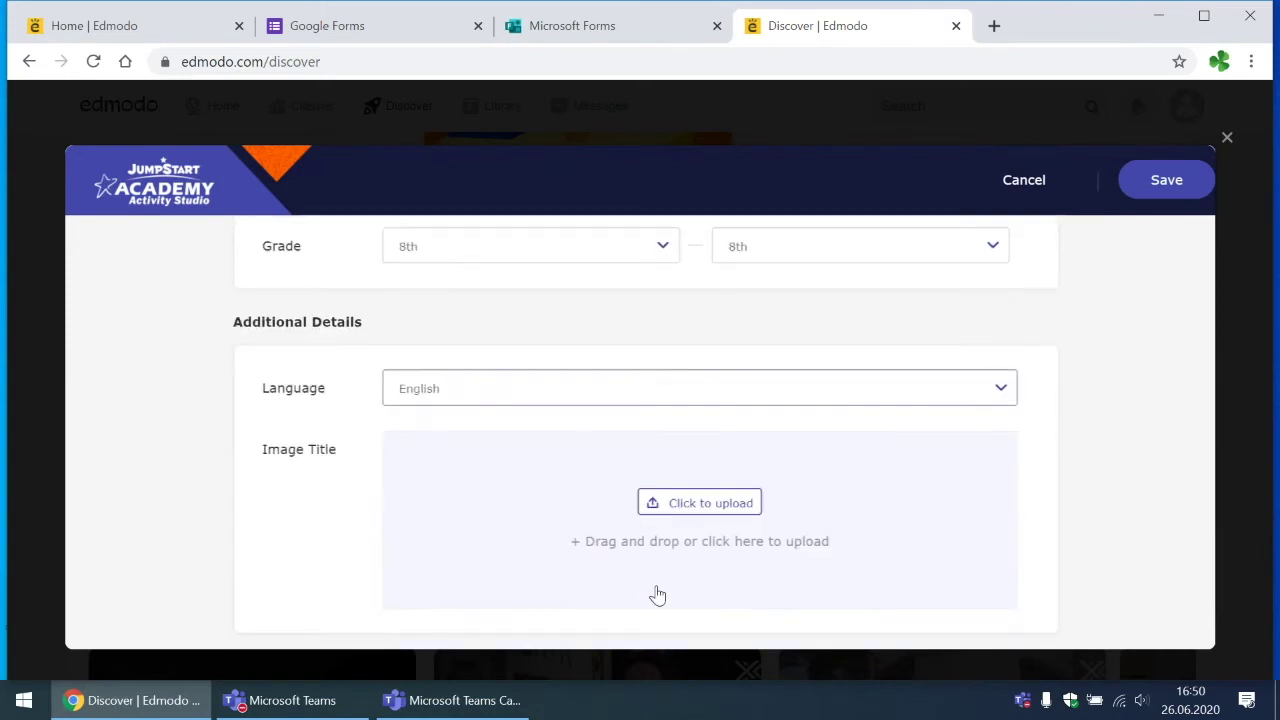
# Step: Upload quote.png from the Pictures folder as the title image and view it enlarged
pyautogui.click(709, 505)
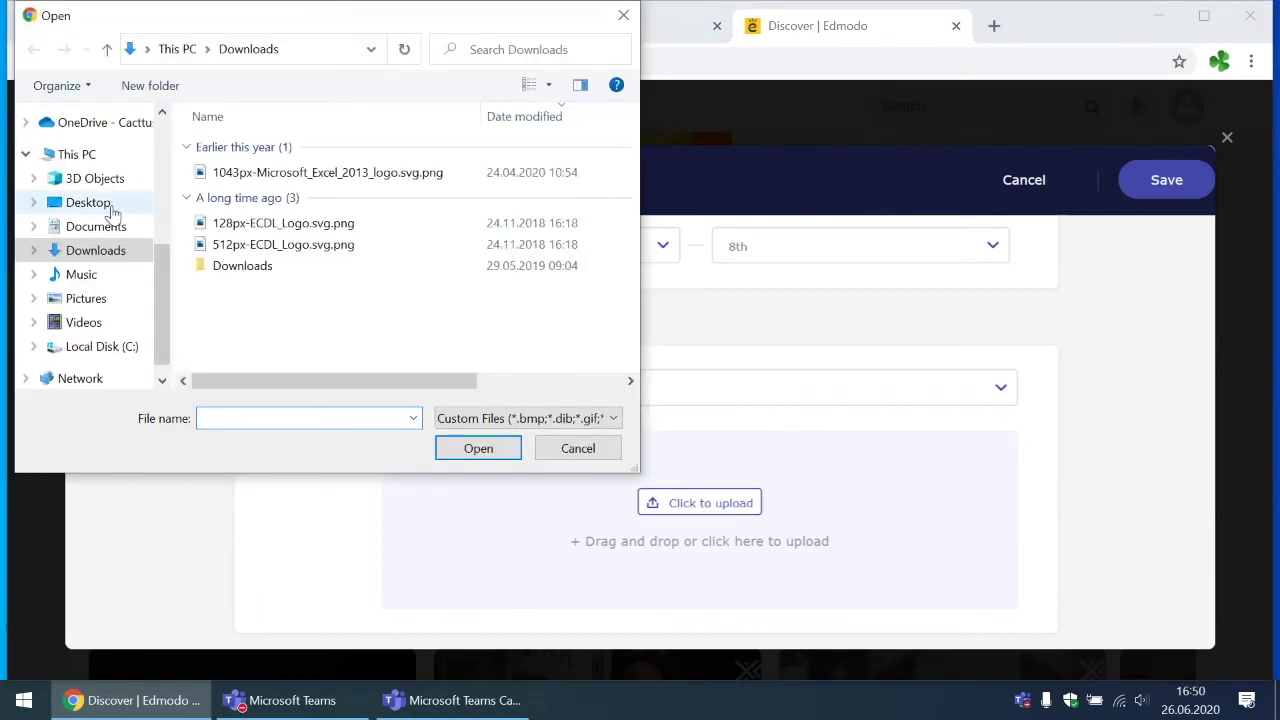
pyautogui.click(86, 298)
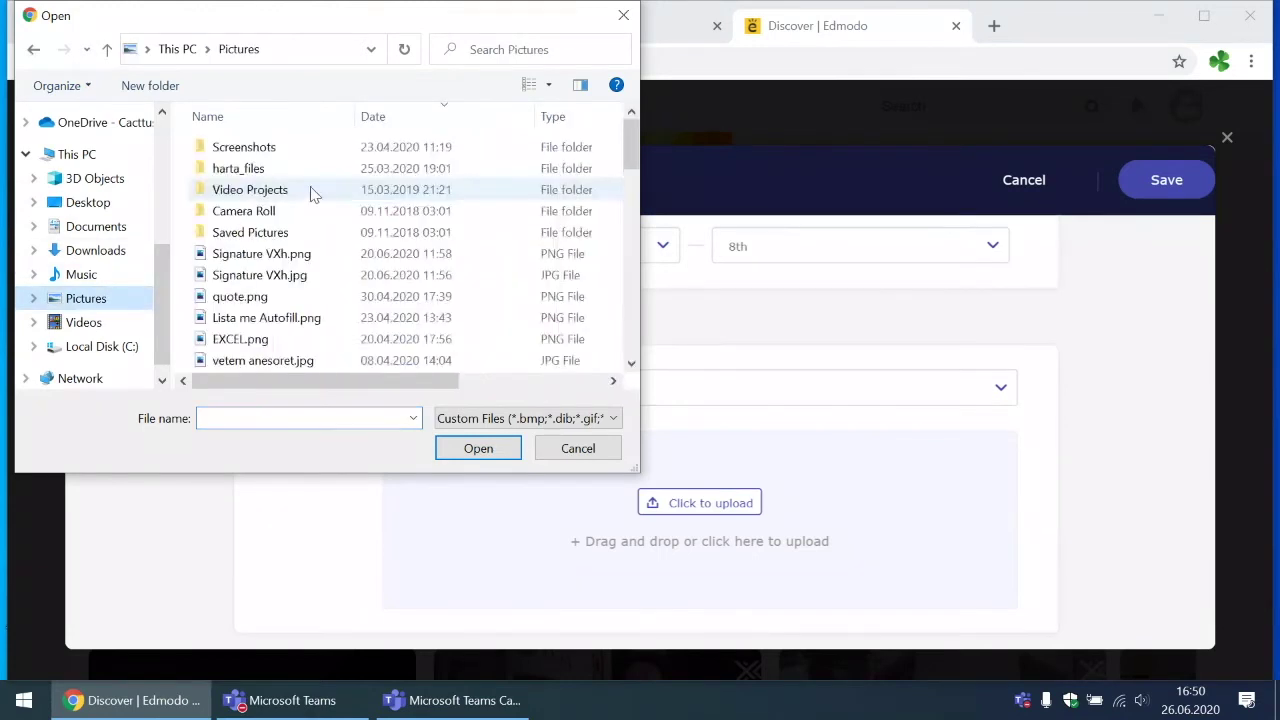
pyautogui.scroll(-1, 337, 368)
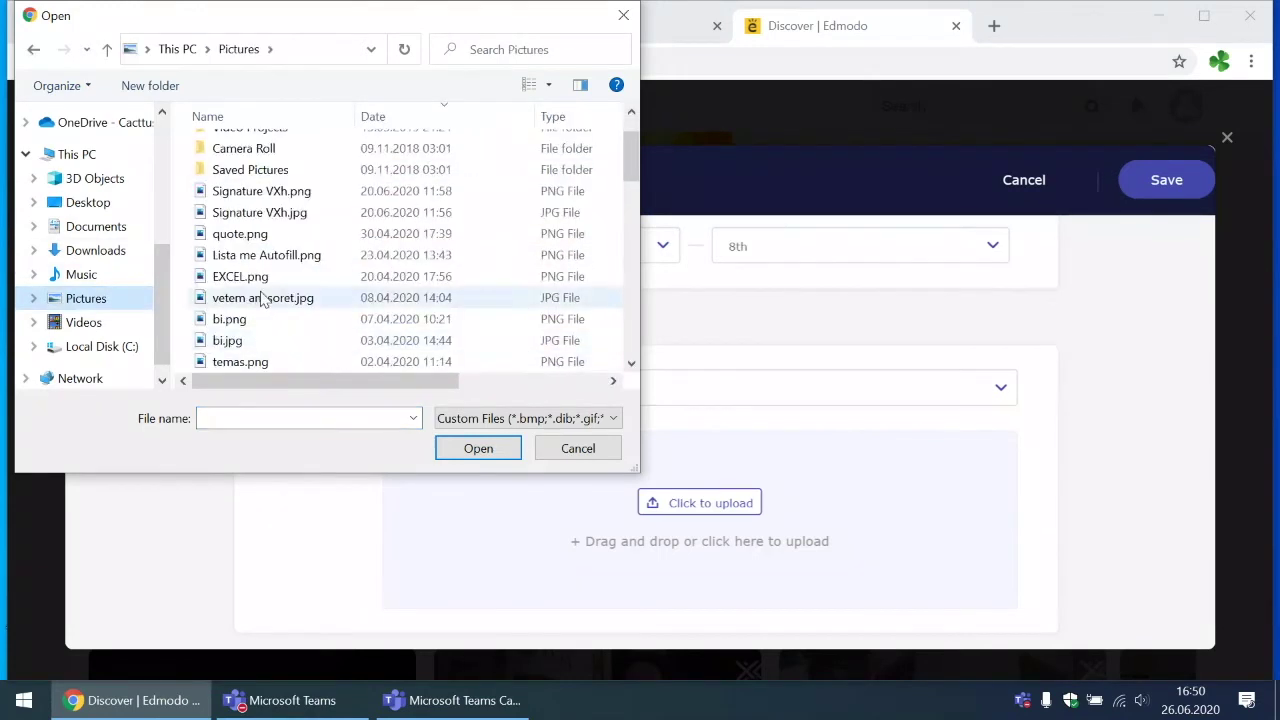
pyautogui.doubleClick(252, 236)
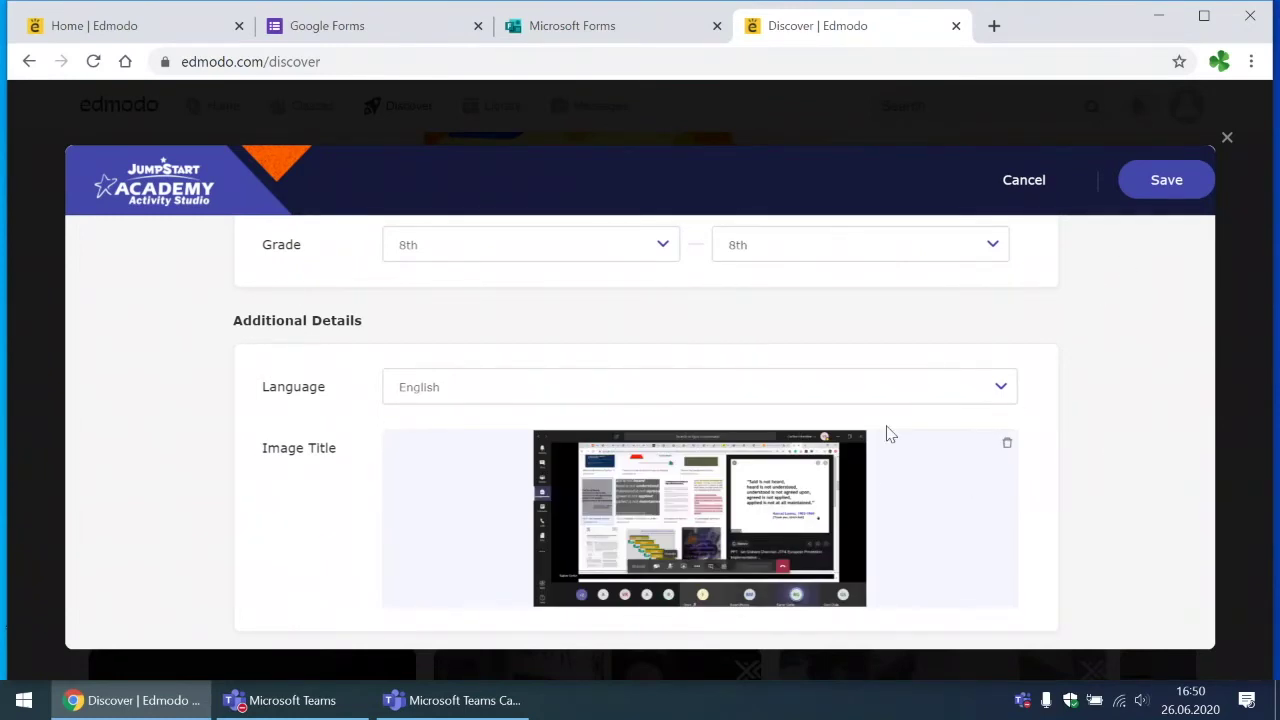
pyautogui.click(806, 487)
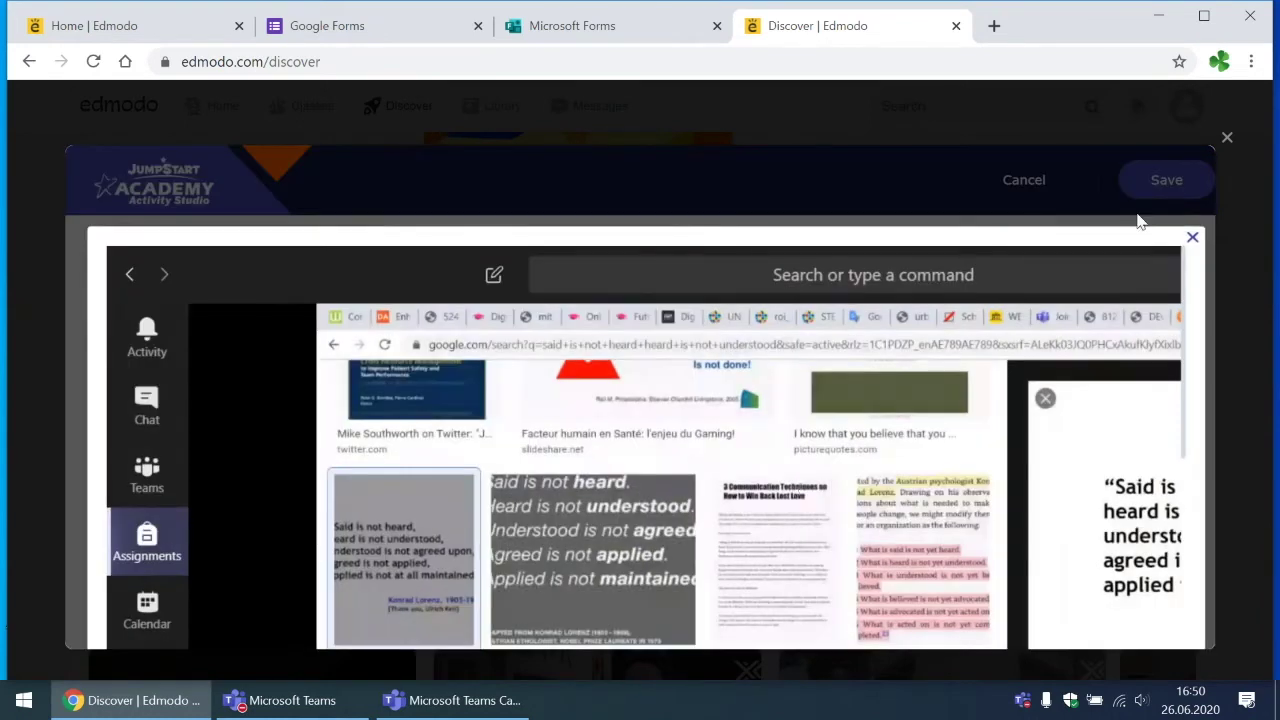
# Step: Finish the quiz and browse back on the Discover page
pyautogui.click(1227, 142)
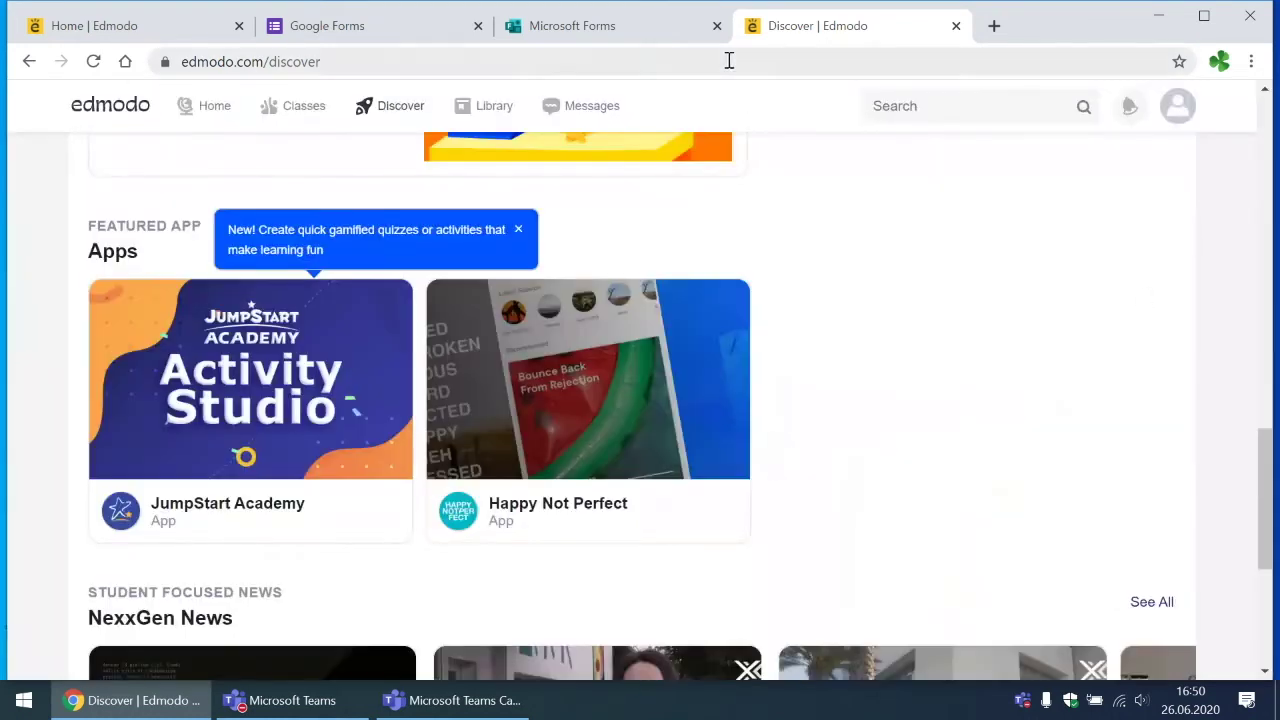
pyautogui.scroll(1, 660, 277)
pyautogui.scroll(12, 660, 280)
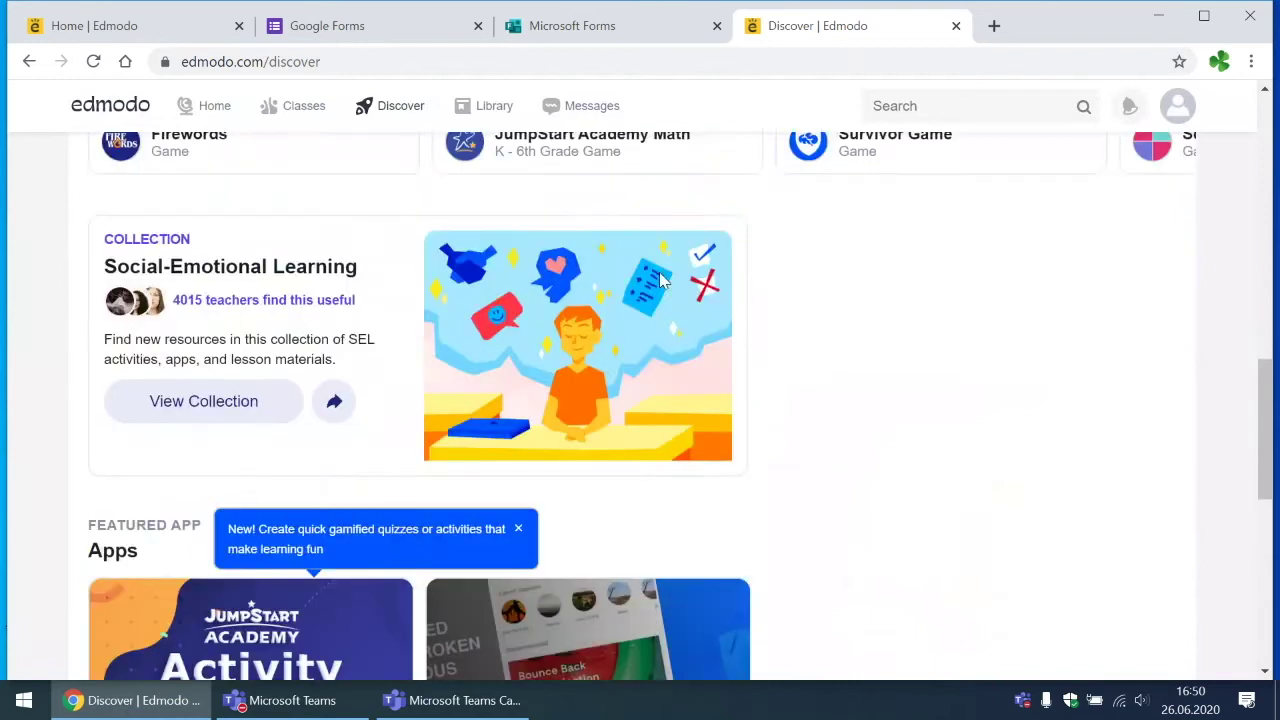
pyautogui.scroll(-9, 660, 280)
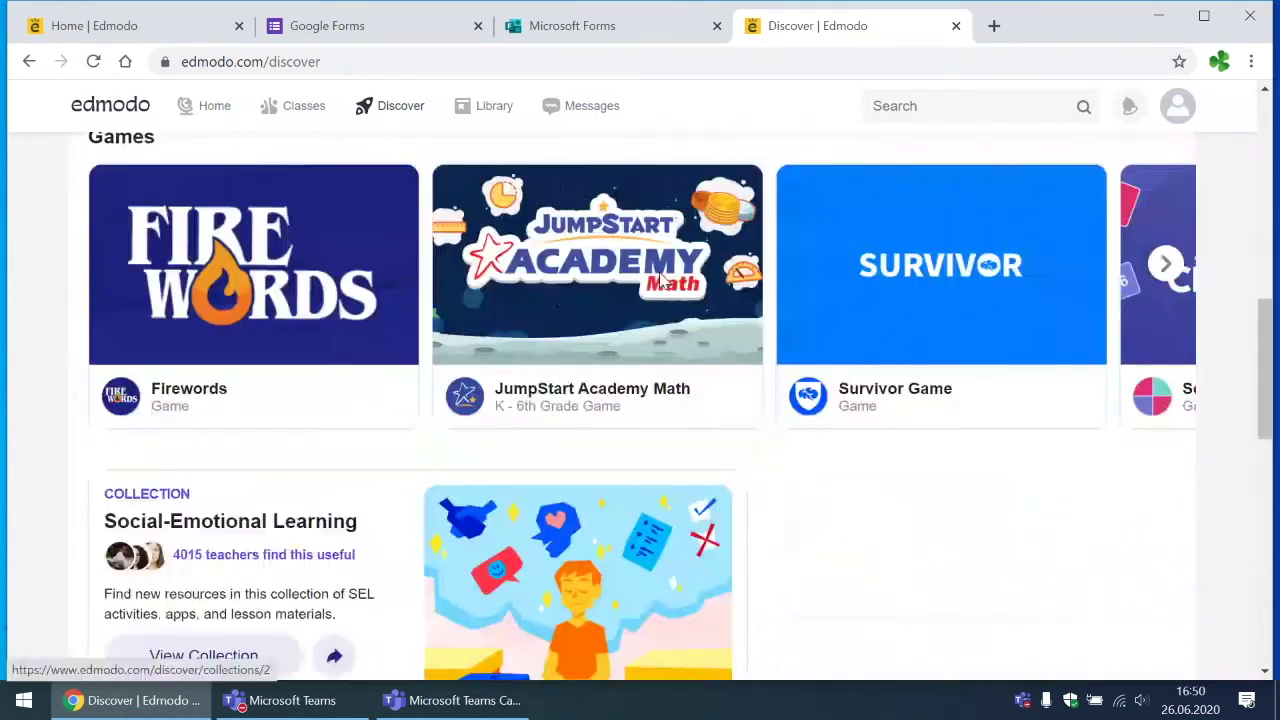
pyautogui.scroll(3, 321, 226)
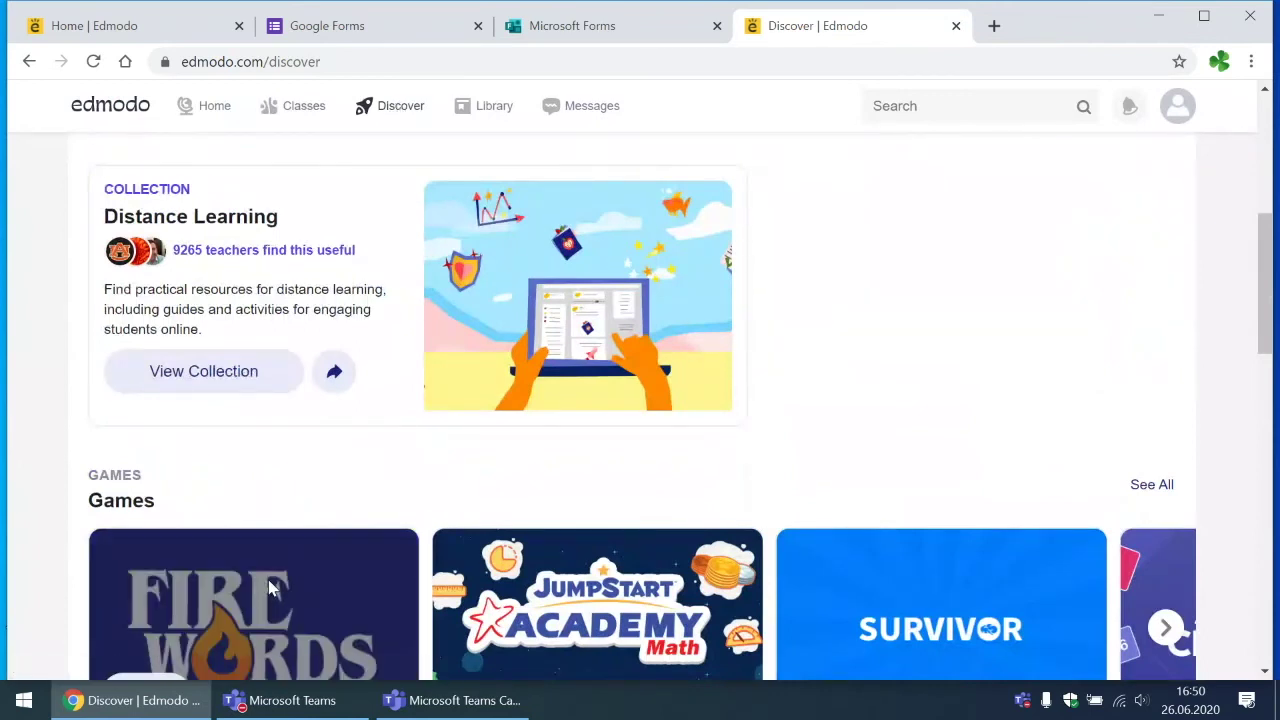
pyautogui.scroll(-3, 285, 640)
# Step: Briefly launch and close the Firewords game, then open the JumpStart Academy app
pyautogui.click(157, 390)
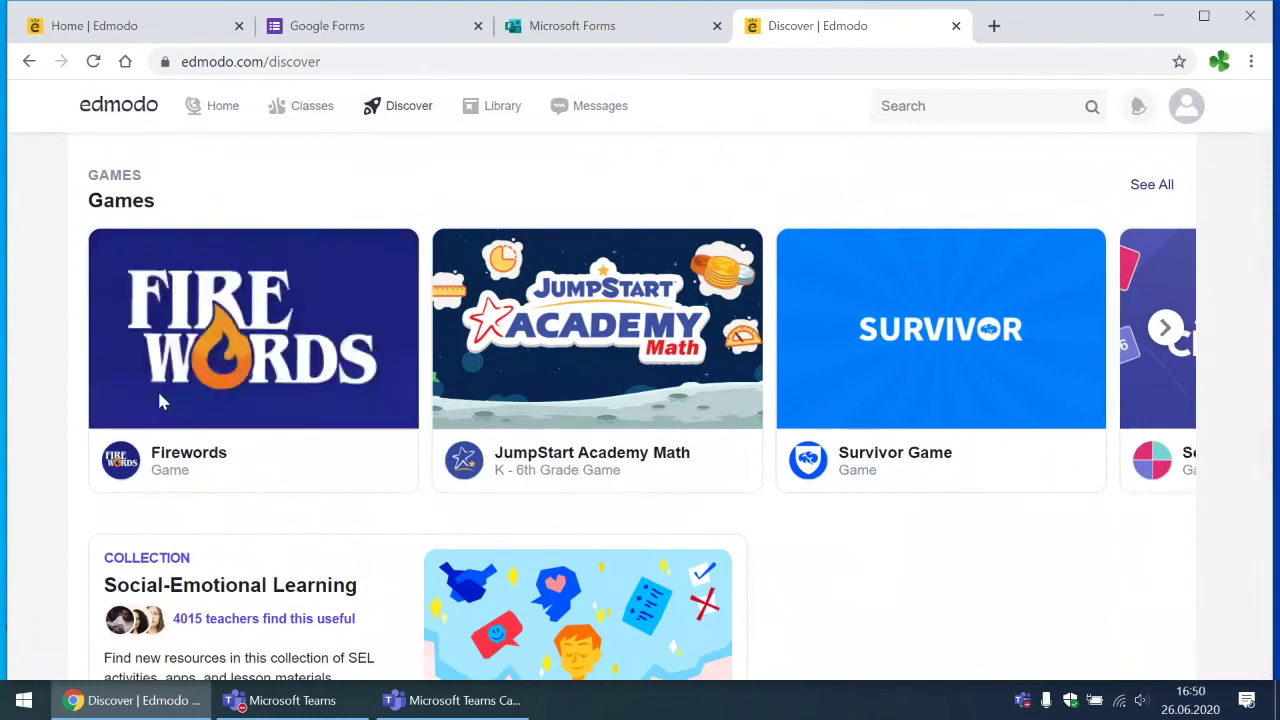
pyautogui.click(926, 137)
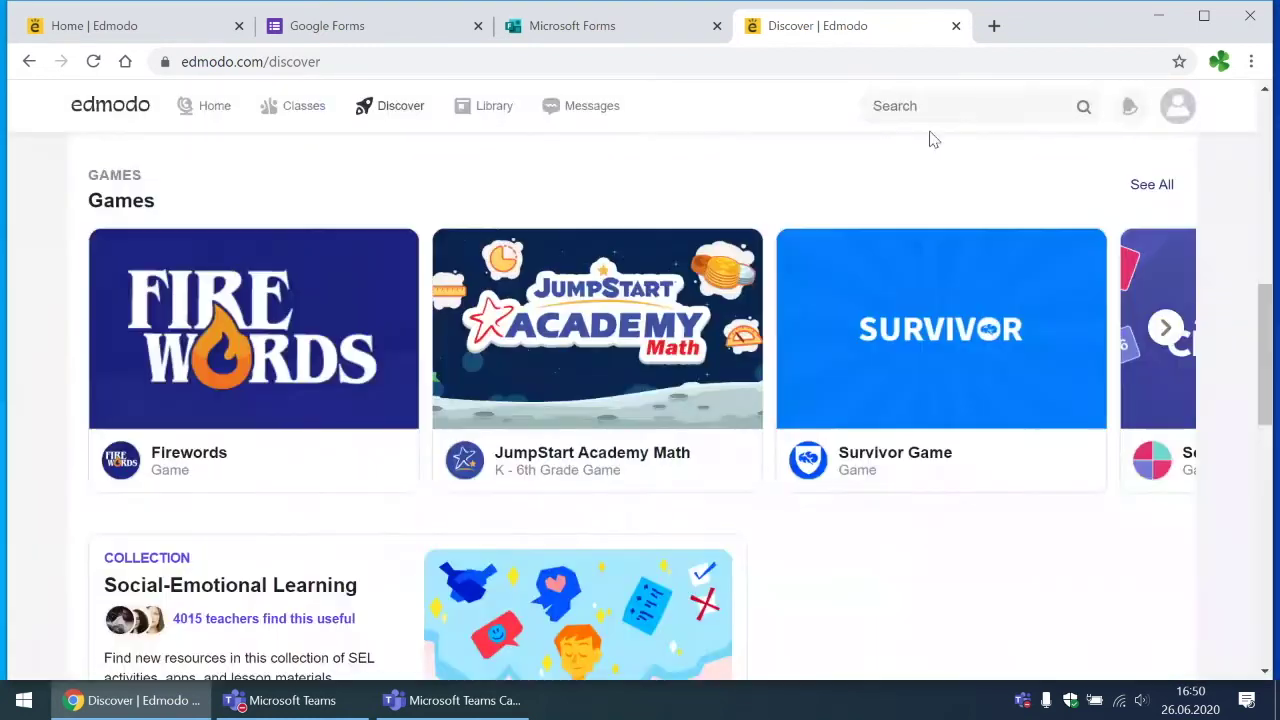
pyautogui.scroll(-3, 280, 458)
pyautogui.scroll(-2, 280, 458)
pyautogui.click(150, 565)
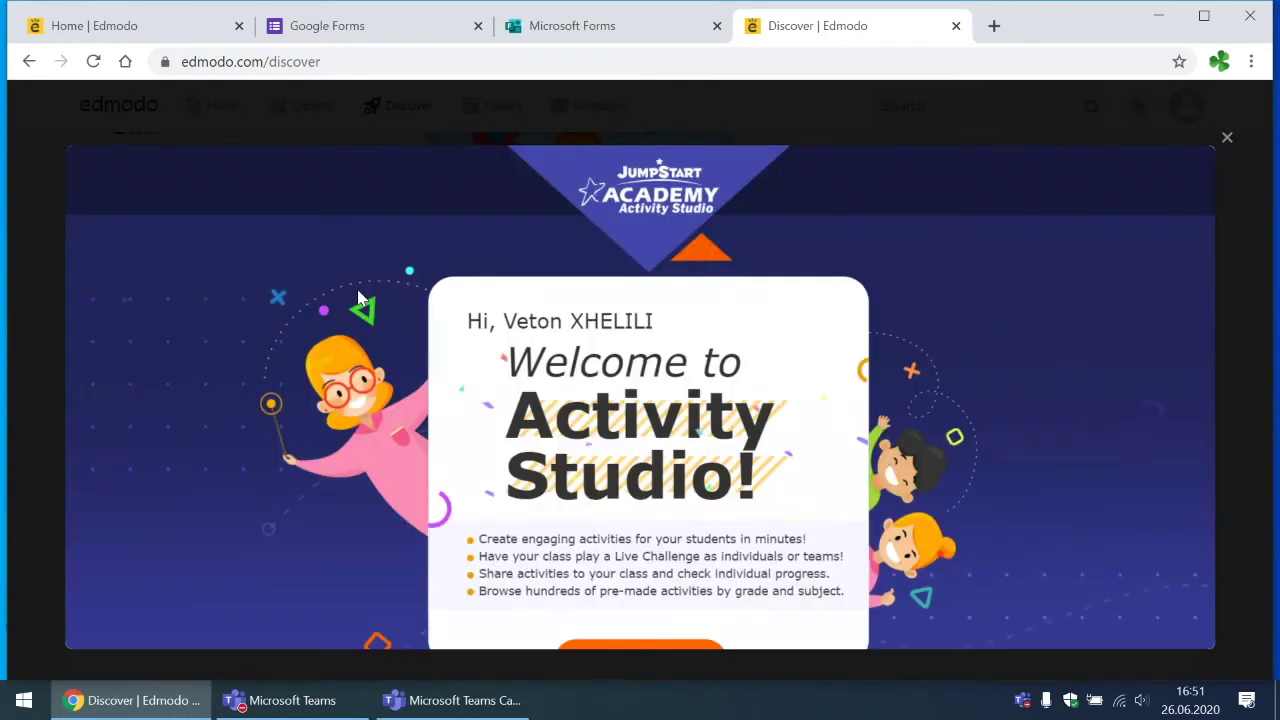
# Step: Open the empty 'test' collection under My Activities, then switch to the Teams live event
pyautogui.click(607, 591)
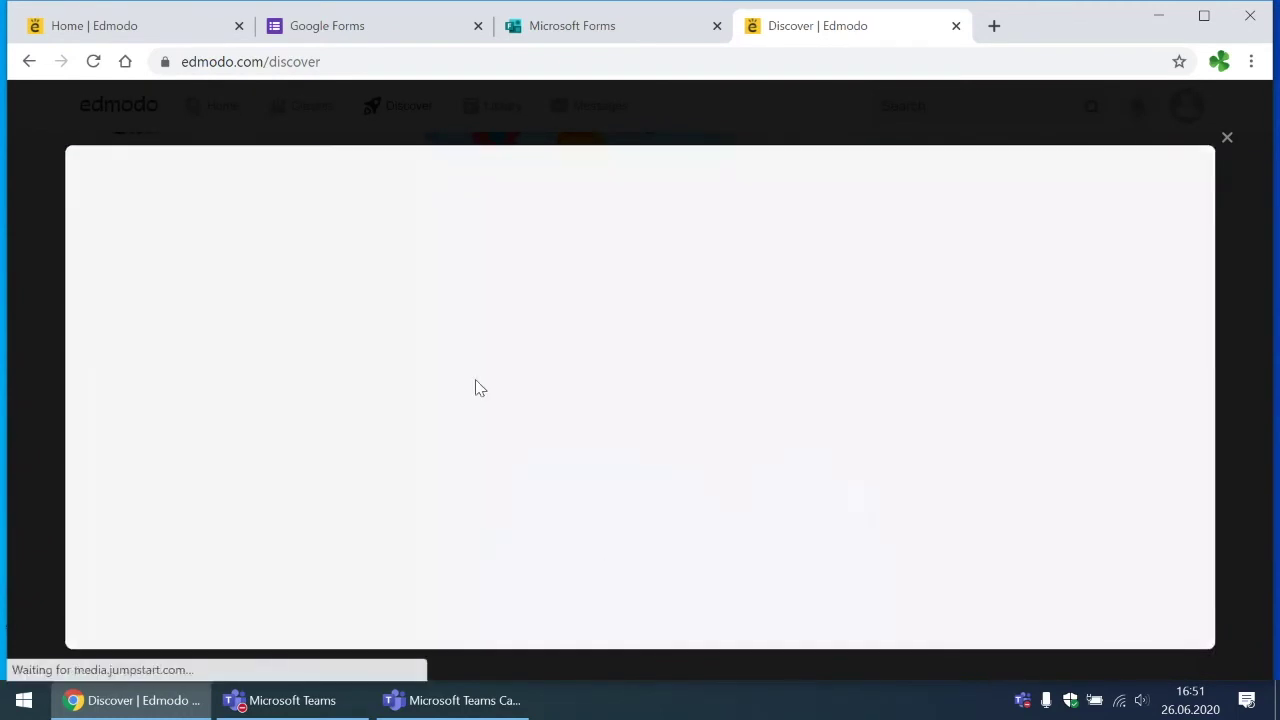
pyautogui.click(189, 398)
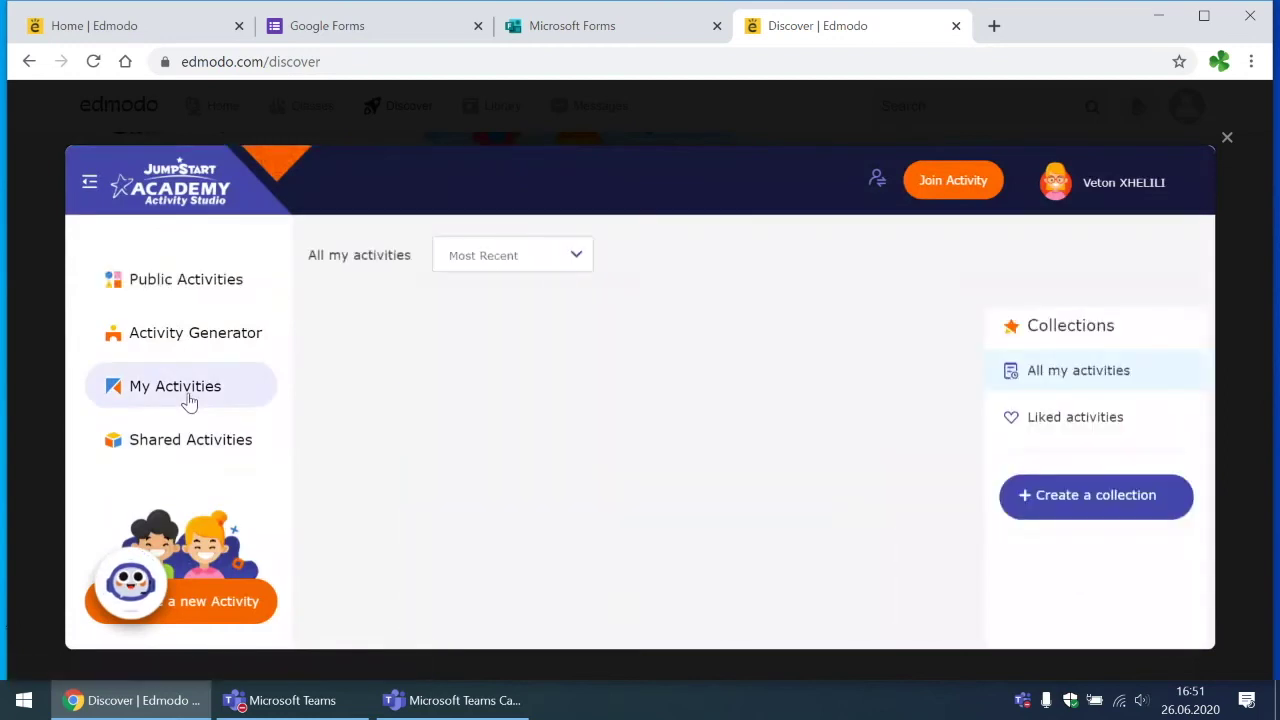
pyautogui.scroll(-1, 514, 451)
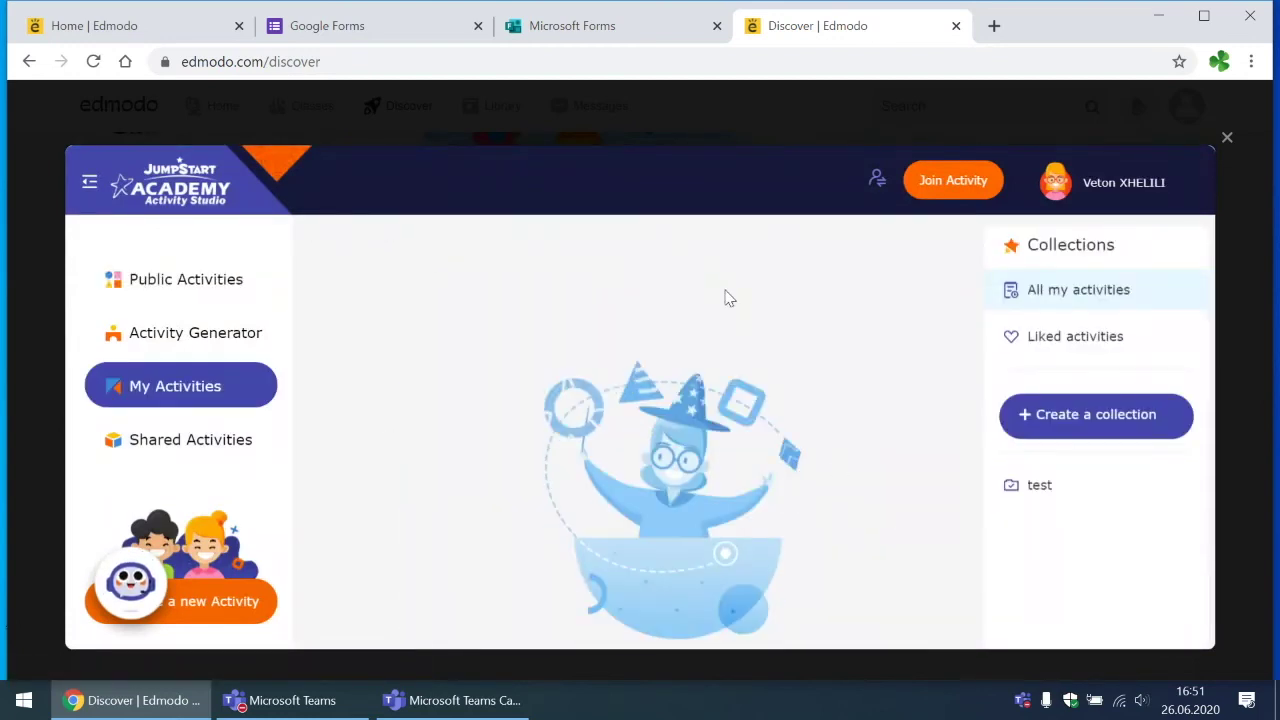
pyautogui.scroll(-2, 727, 297)
pyautogui.scroll(3, 543, 437)
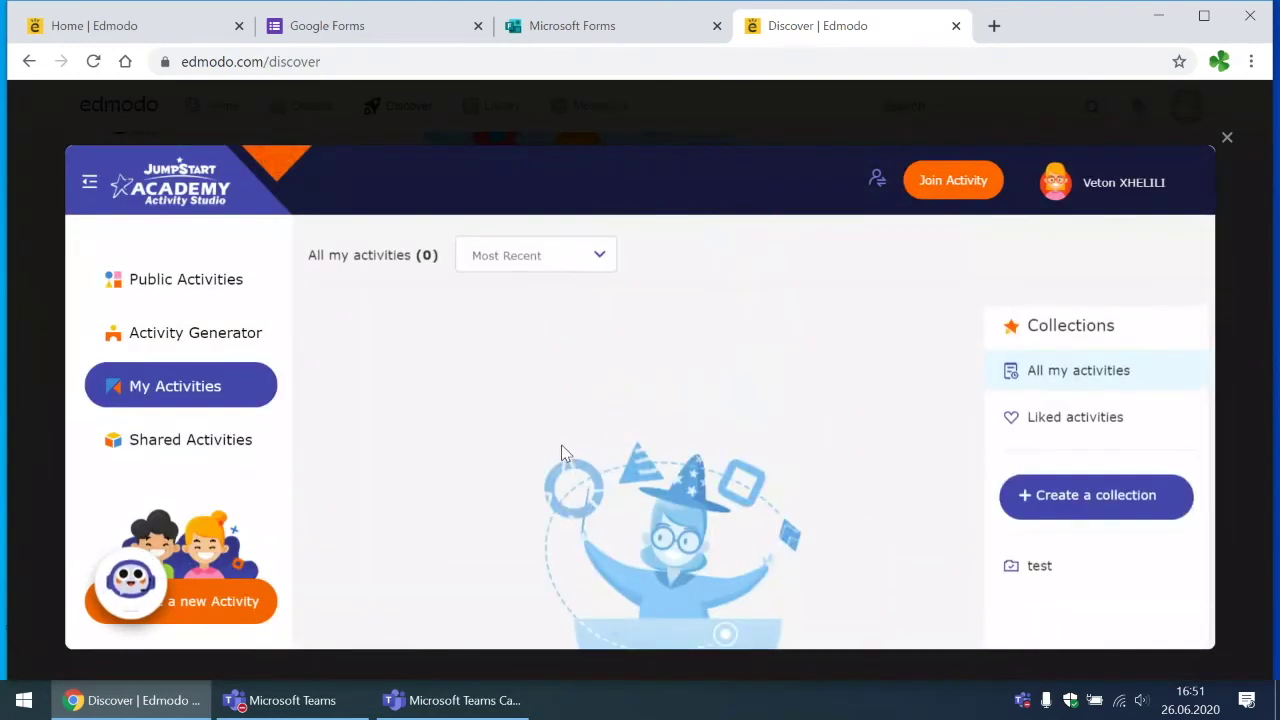
pyautogui.click(1030, 567)
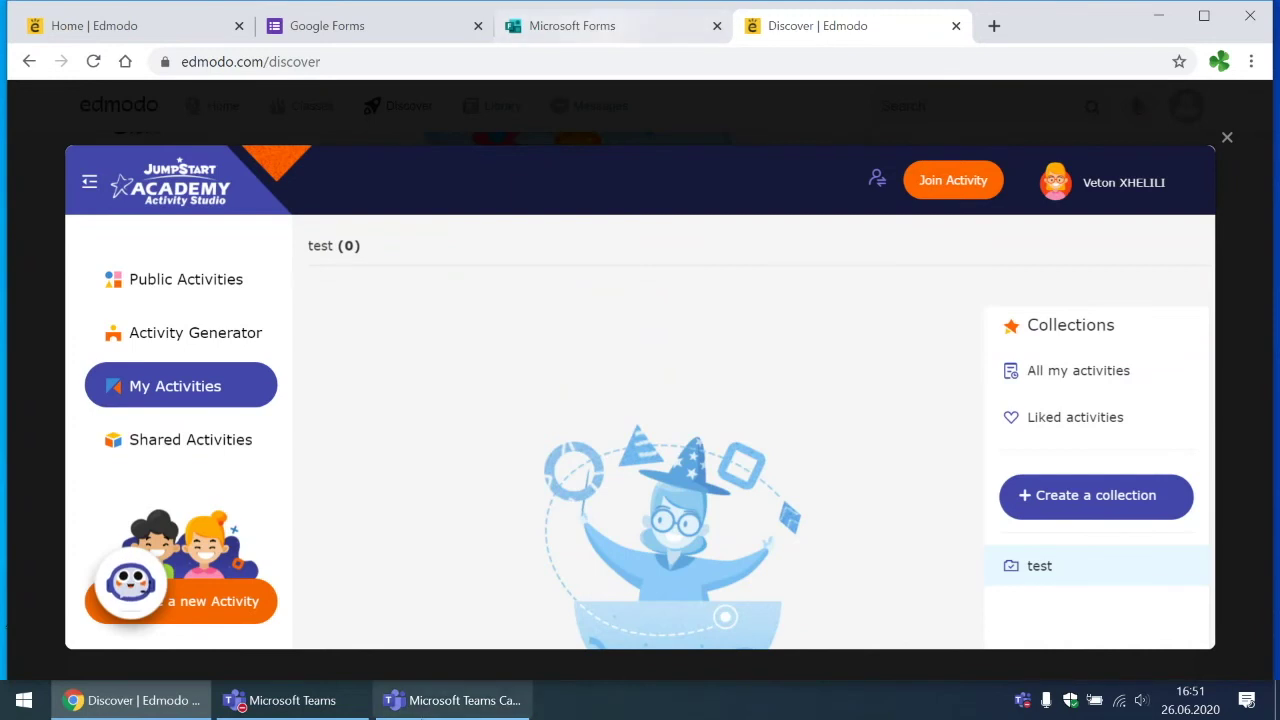
pyautogui.scroll(-2, 585, 515)
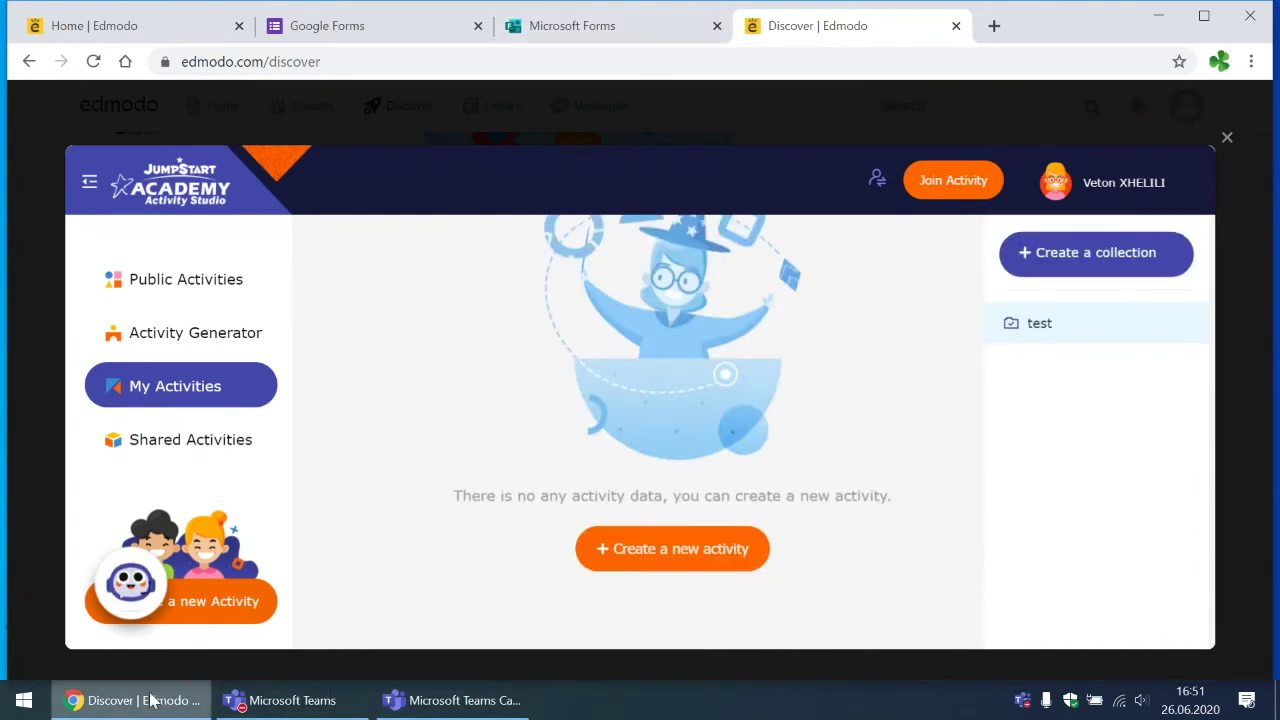
pyautogui.click(233, 703)
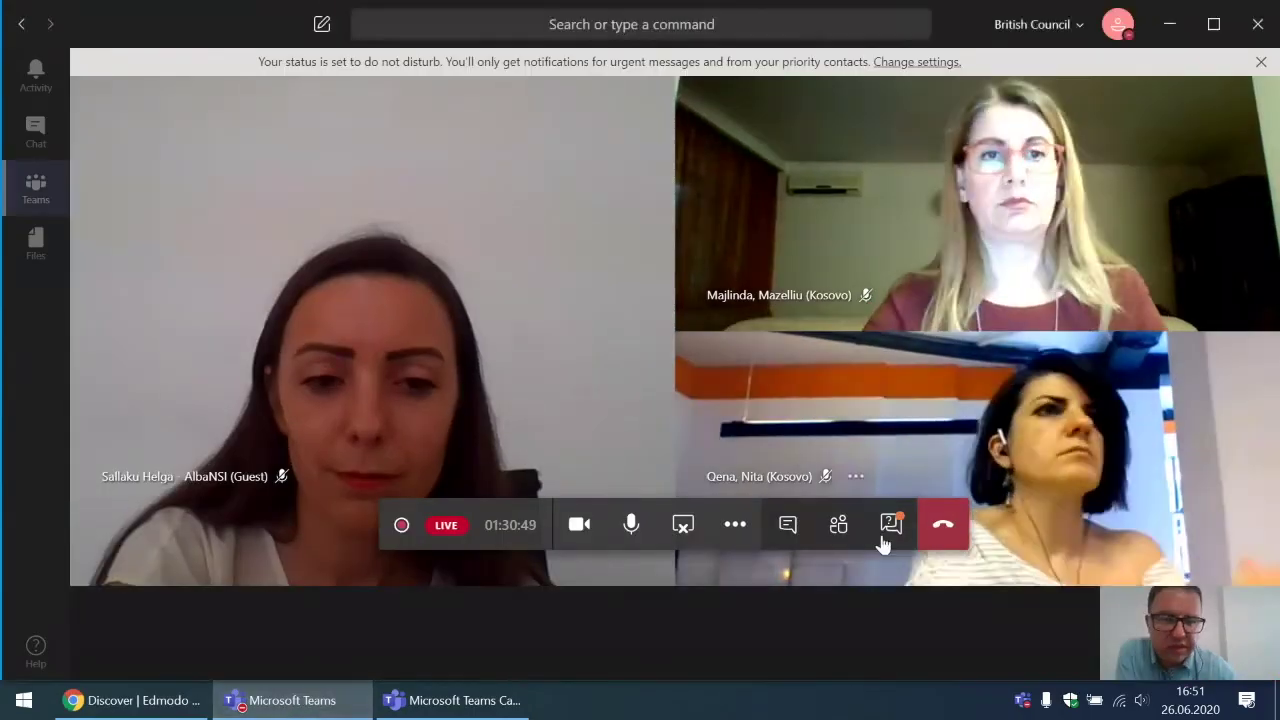
# Step: Open the live event Q&A panel and scroll through the published questions
pyautogui.click(889, 528)
pyautogui.scroll(-1, 1085, 440)
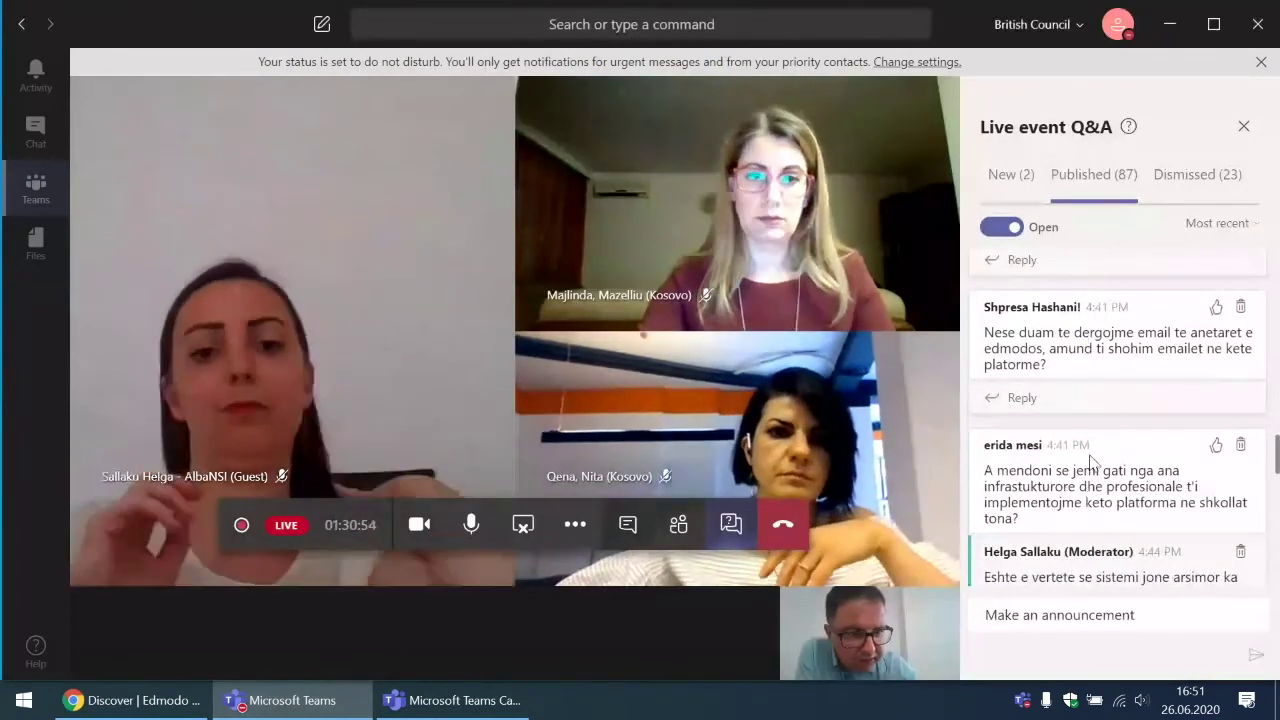
pyautogui.scroll(-1, 1090, 460)
pyautogui.scroll(-1, 1092, 460)
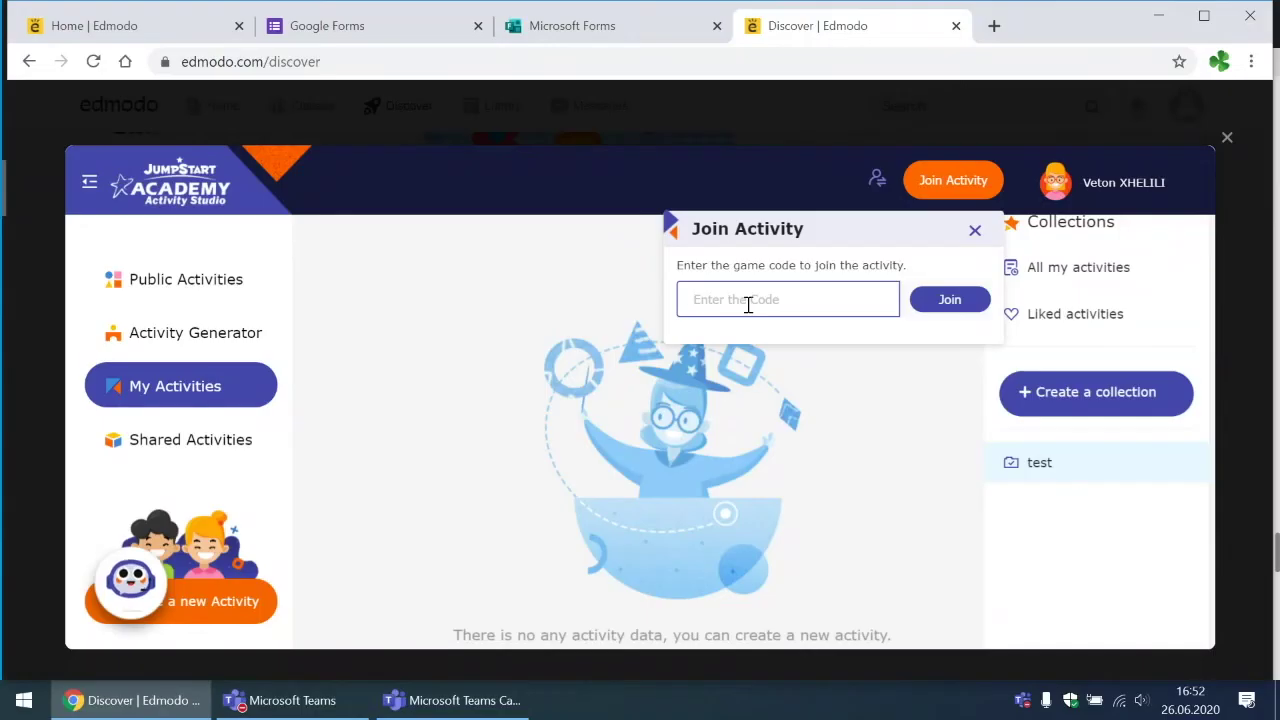
# Step: Try joining an activity with a game code, then close the Activity Studio overlay
pyautogui.click(748, 304)
pyautogui.write('435gjhs')
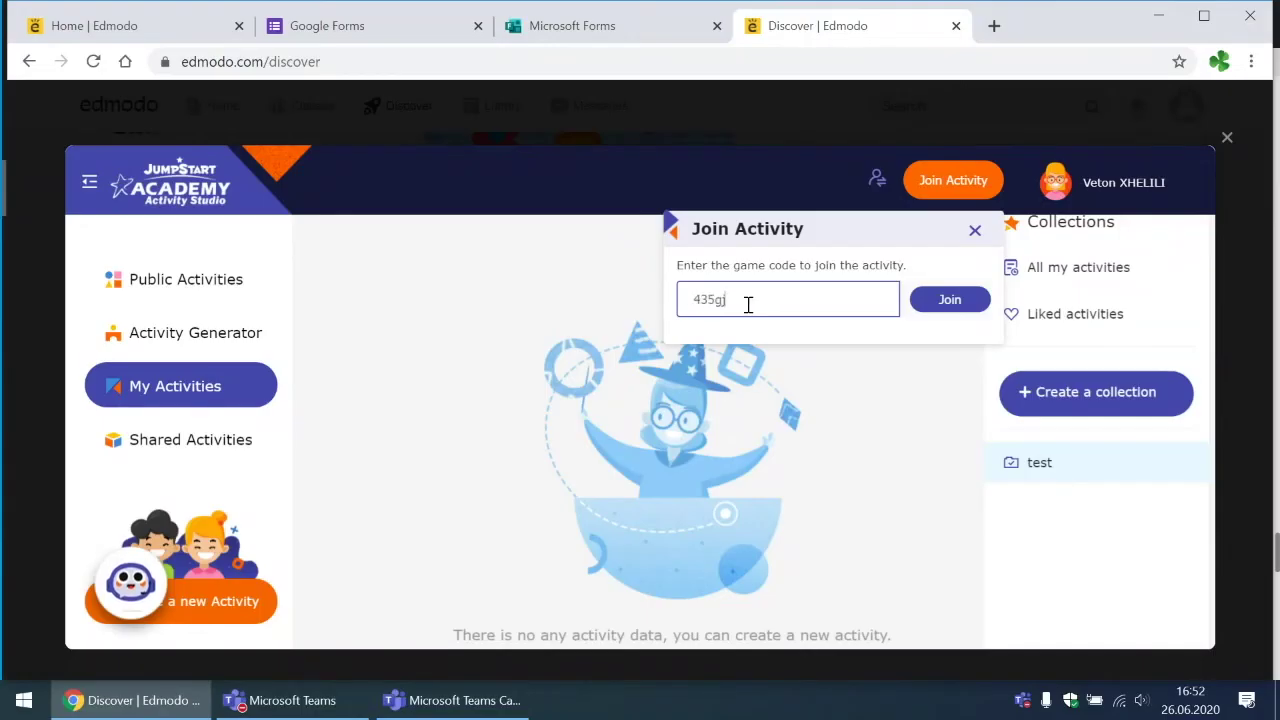
pyautogui.click(940, 310)
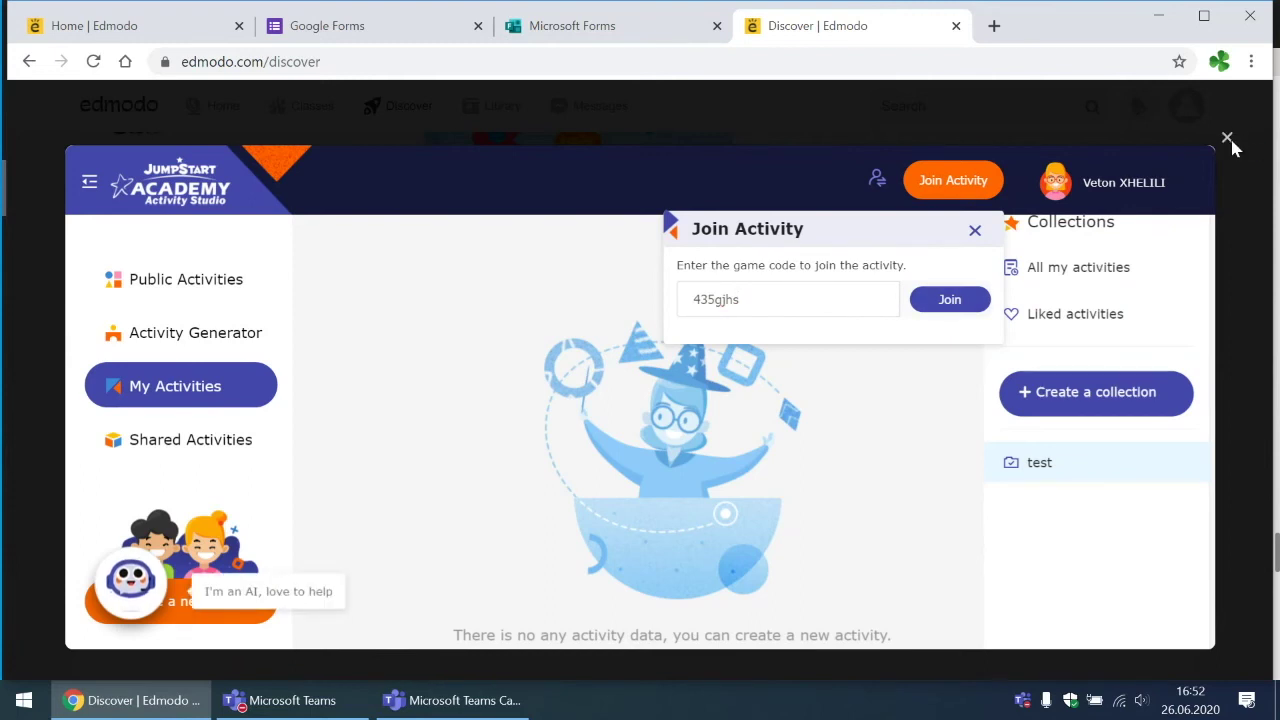
pyautogui.click(1228, 138)
# Step: Browse the Discover page, advancing the NexxGen News video carousel twice
pyautogui.scroll(5, 40, 288)
pyautogui.scroll(6, 40, 296)
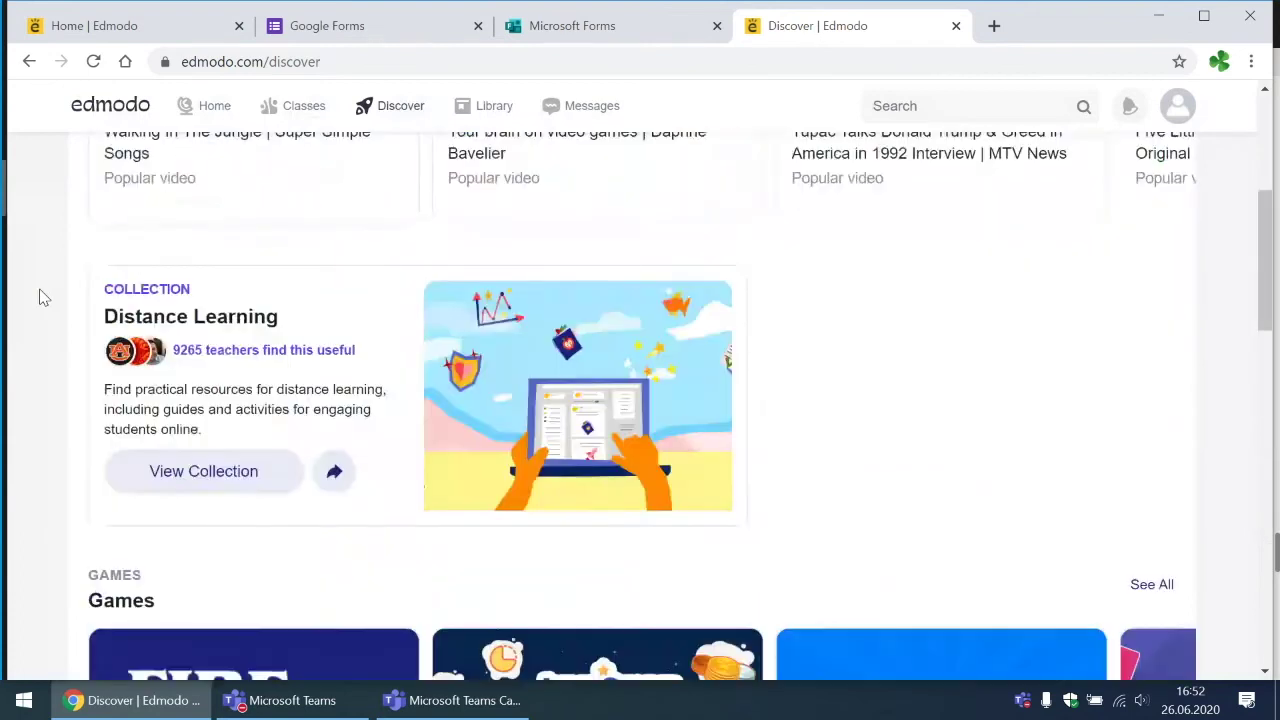
pyautogui.scroll(-2, 545, 345)
pyautogui.scroll(-9, 563, 385)
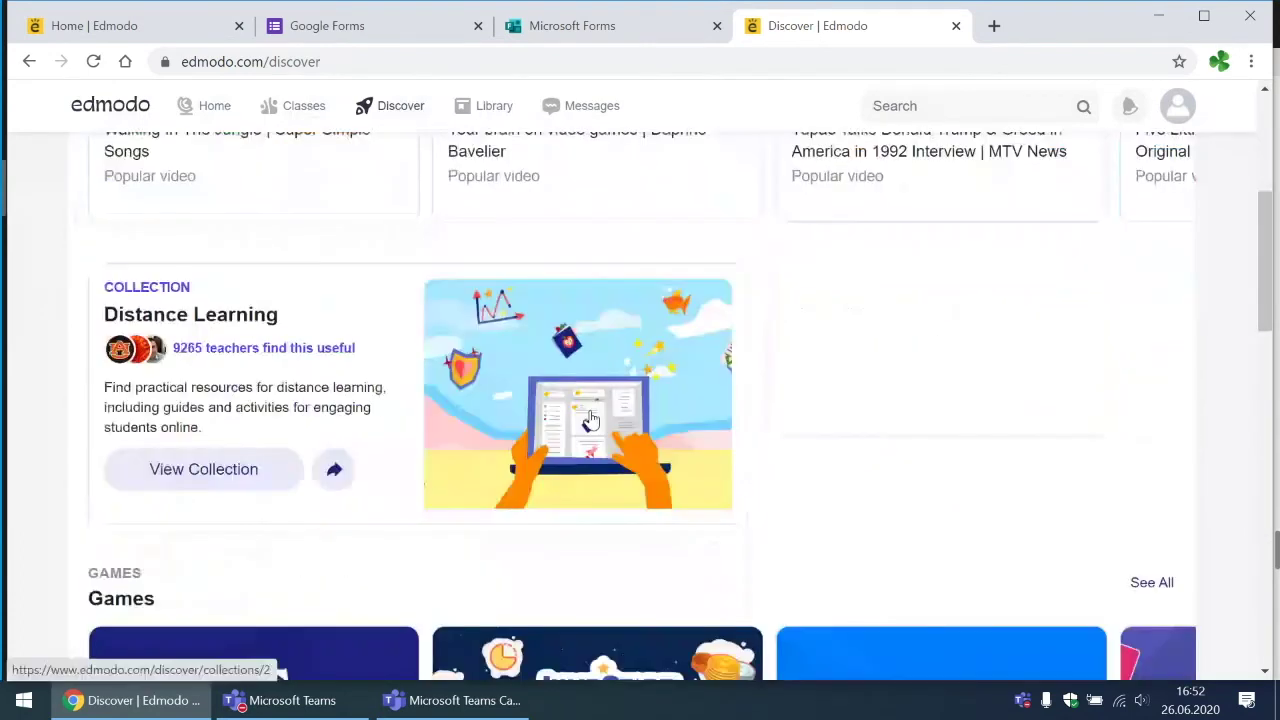
pyautogui.scroll(-7, 146, 458)
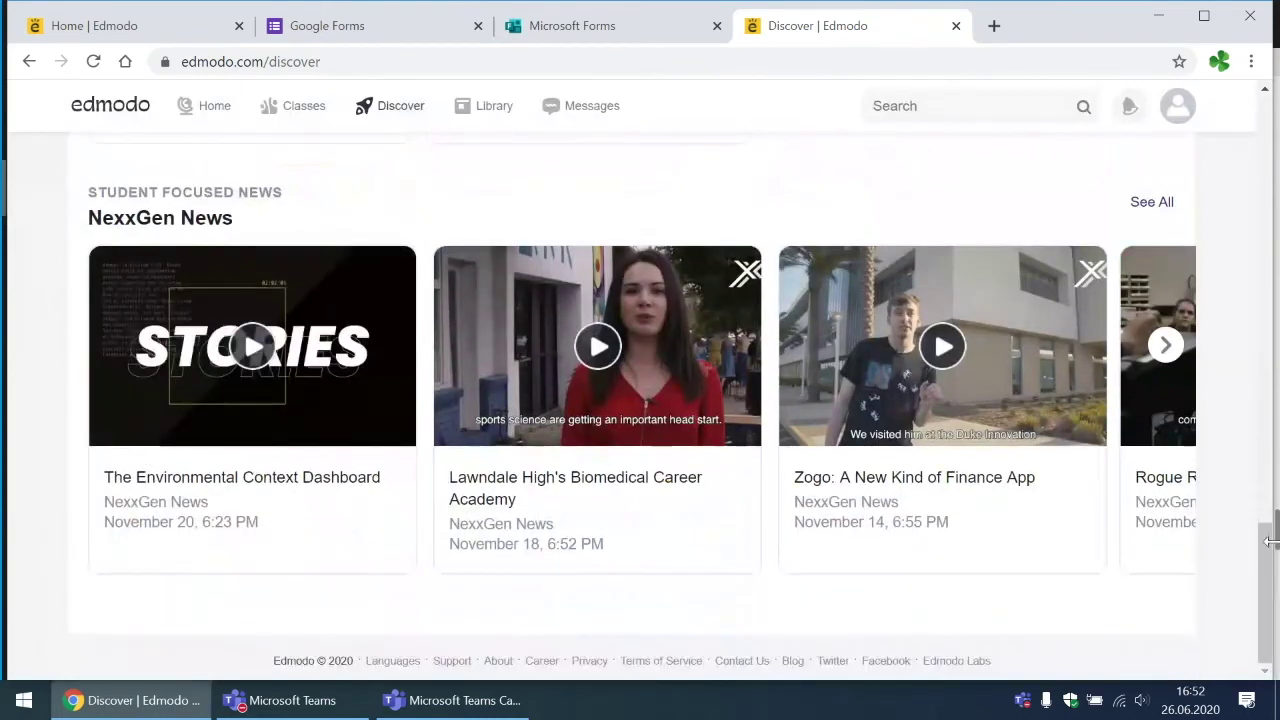
pyautogui.click(1165, 345)
pyautogui.click(1163, 347)
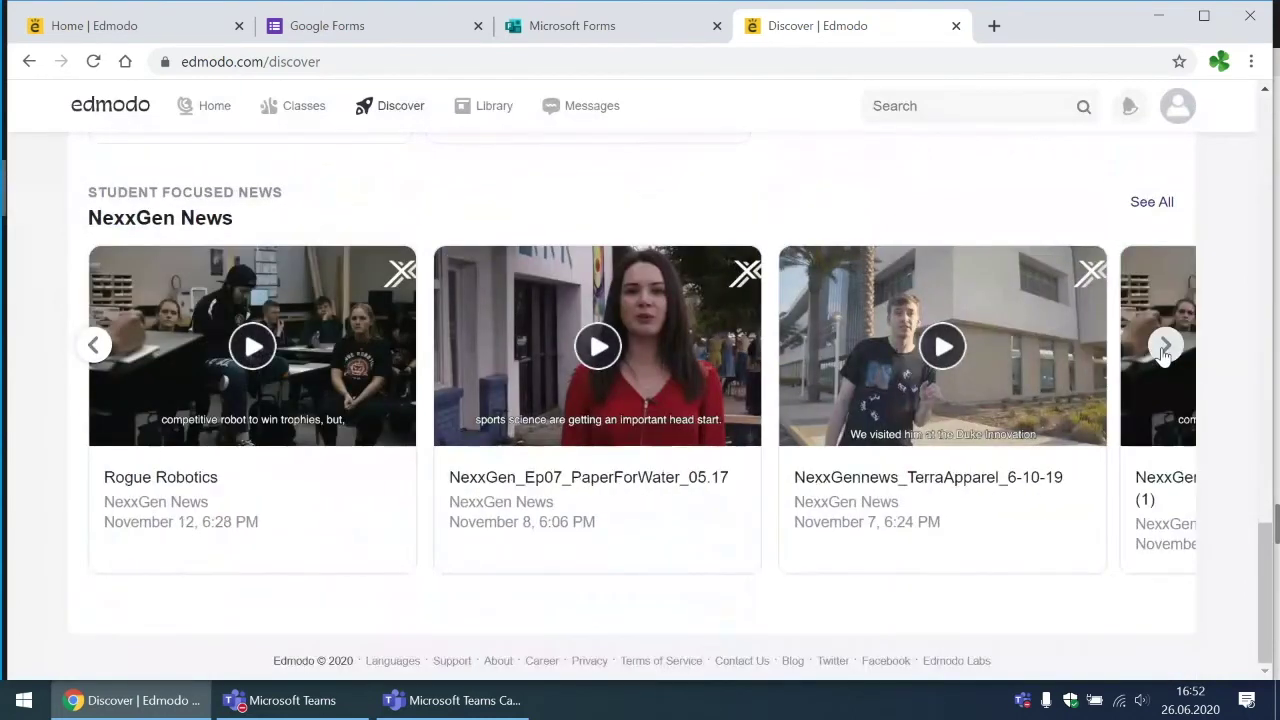
pyautogui.scroll(3, 1161, 347)
pyautogui.scroll(2, 1165, 356)
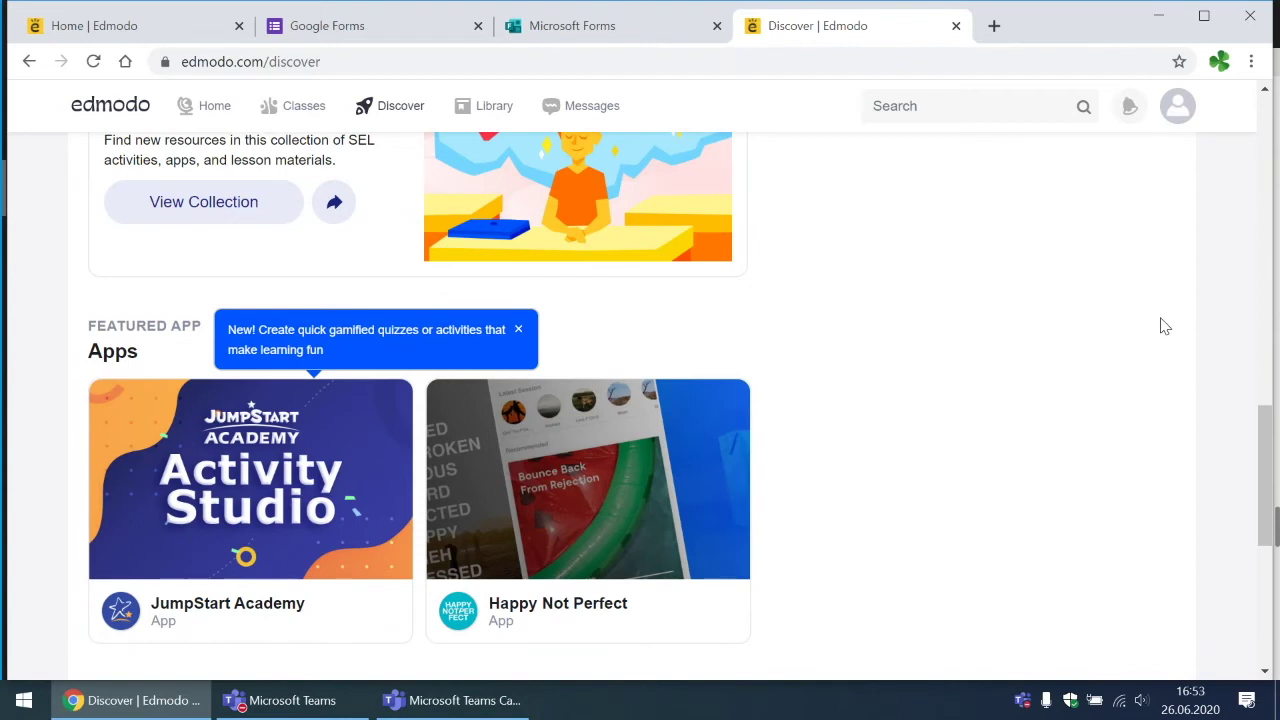
pyautogui.scroll(-1, 1164, 326)
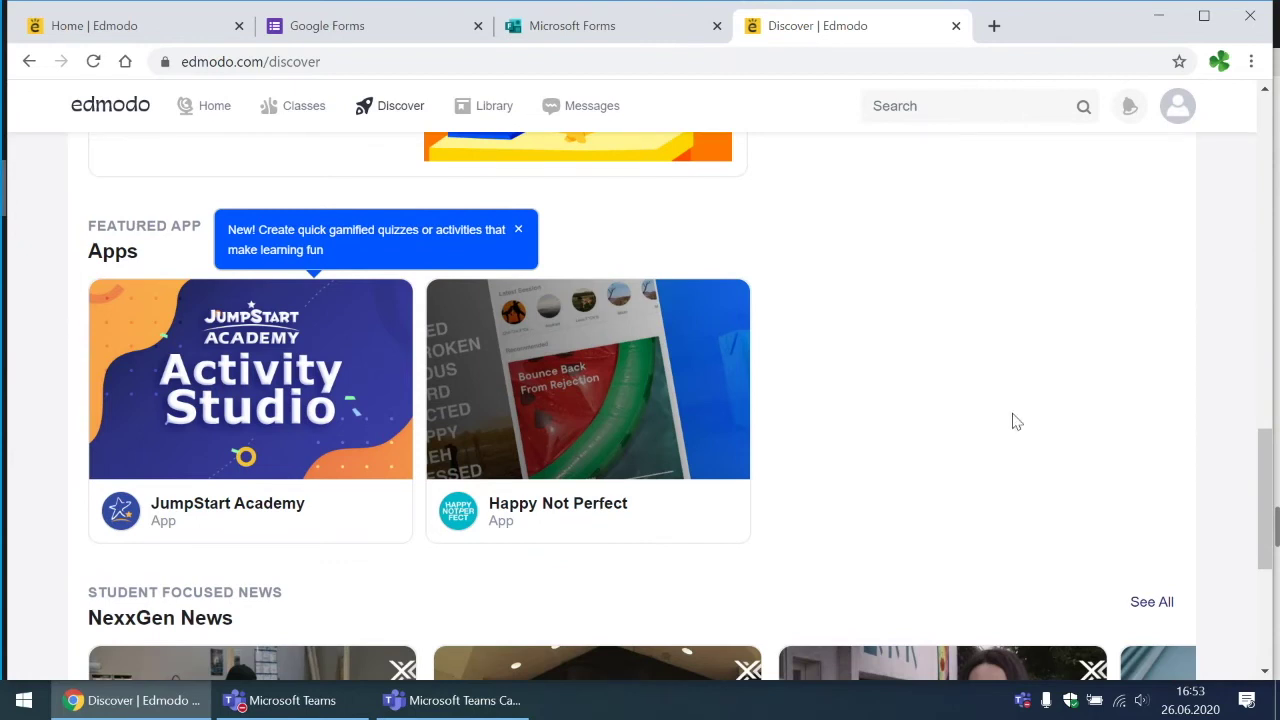
pyautogui.scroll(10, 1012, 421)
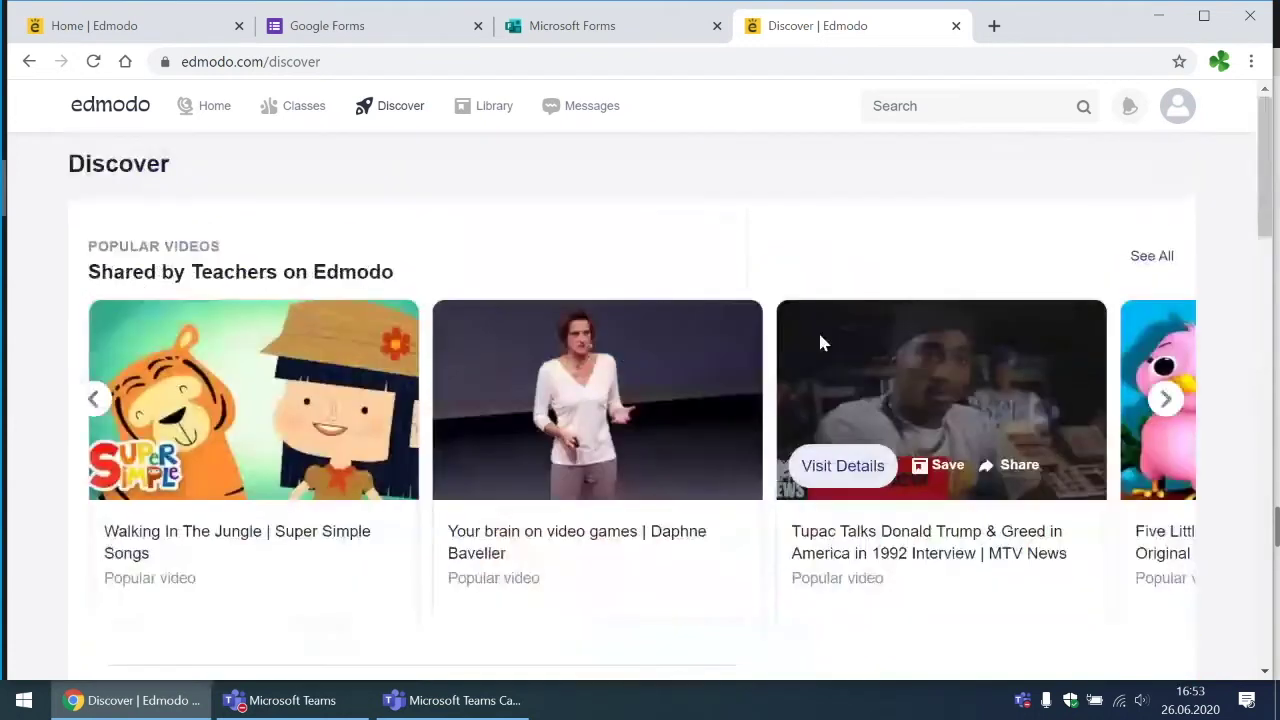
# Step: Go to the Edmodo Home feed and scroll through the personalisation panel and recommendations
pyautogui.moveTo(278, 115)
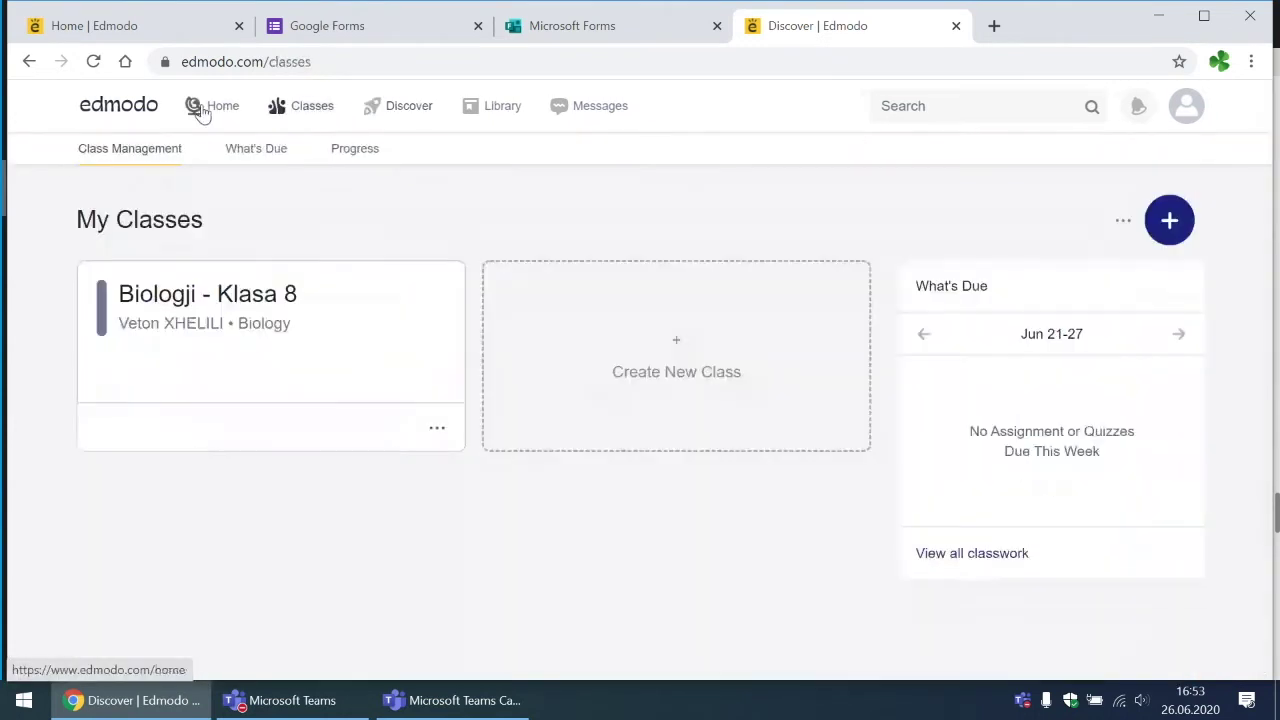
pyautogui.click(200, 110)
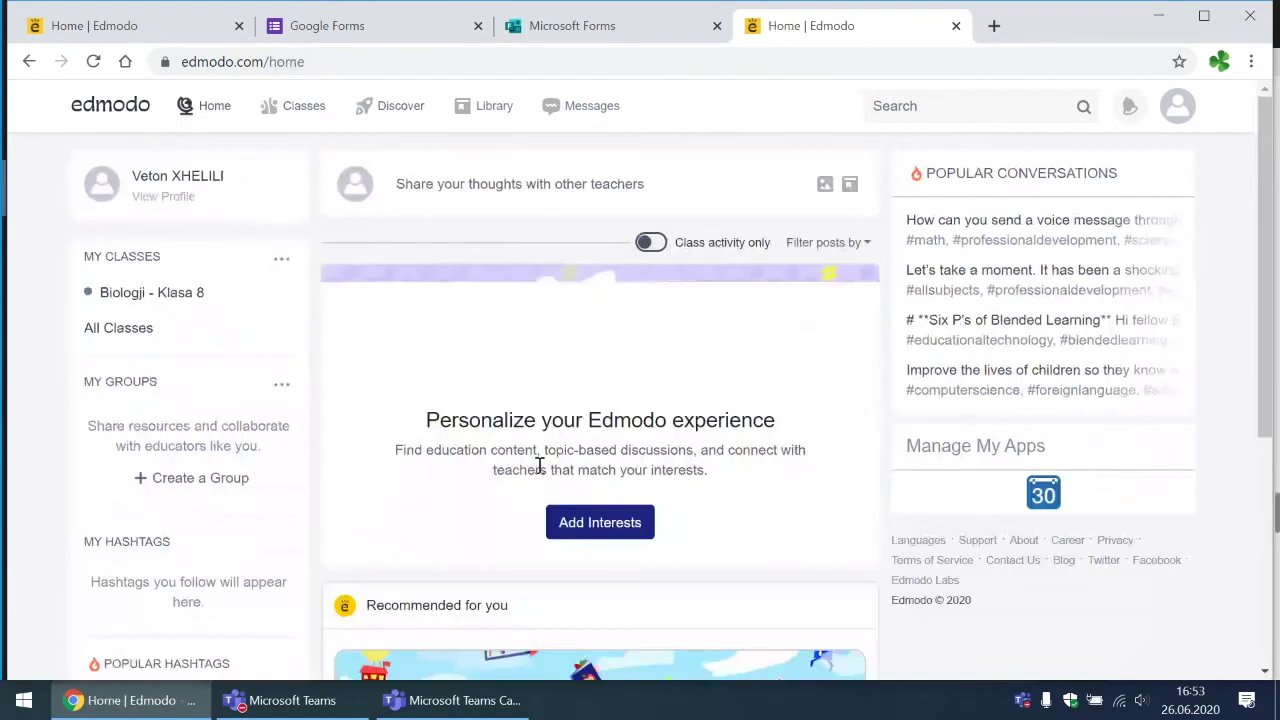
pyautogui.scroll(-2, 466, 488)
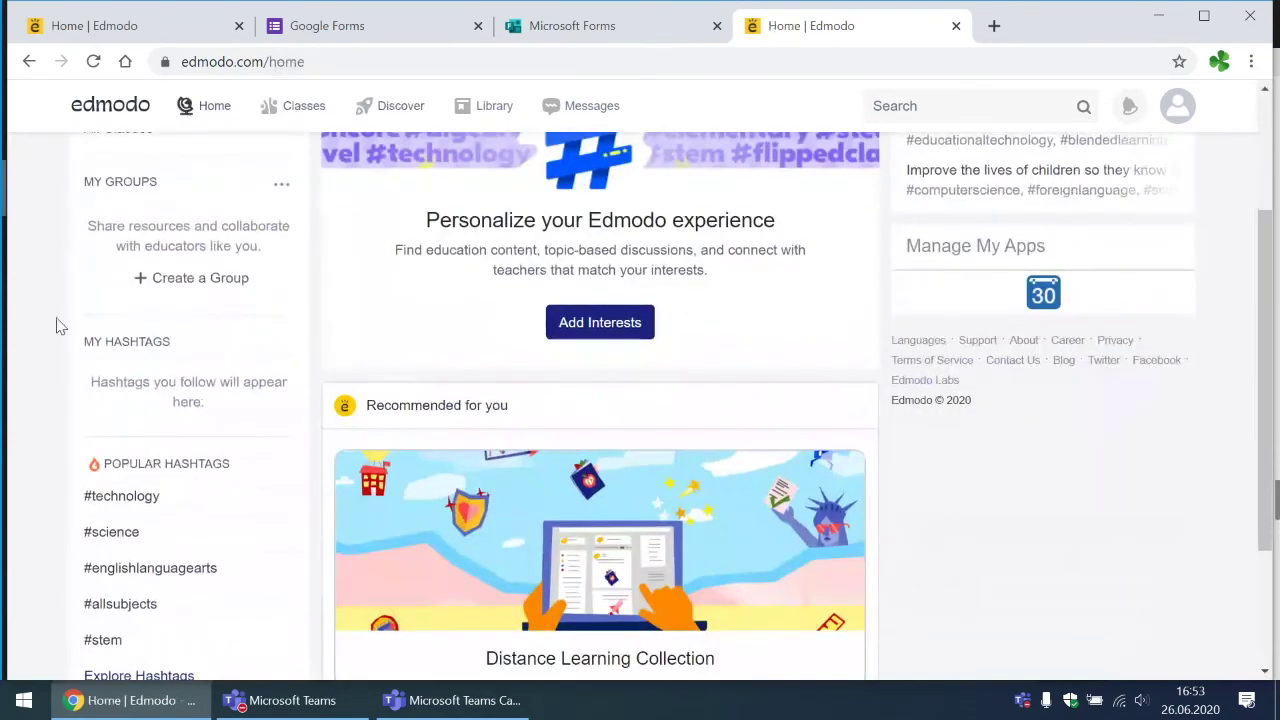
pyautogui.scroll(1, 177, 374)
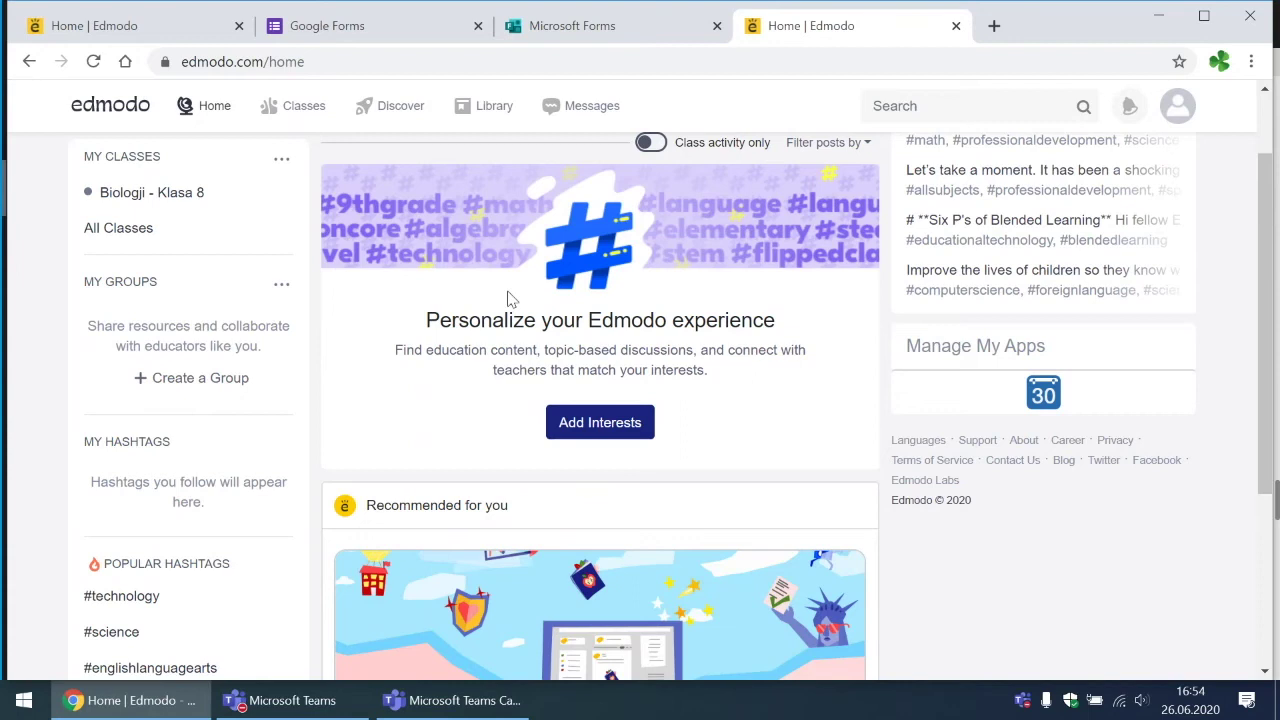
# Step: Return to the Teams live event and stop sharing the screen
pyautogui.click(316, 704)
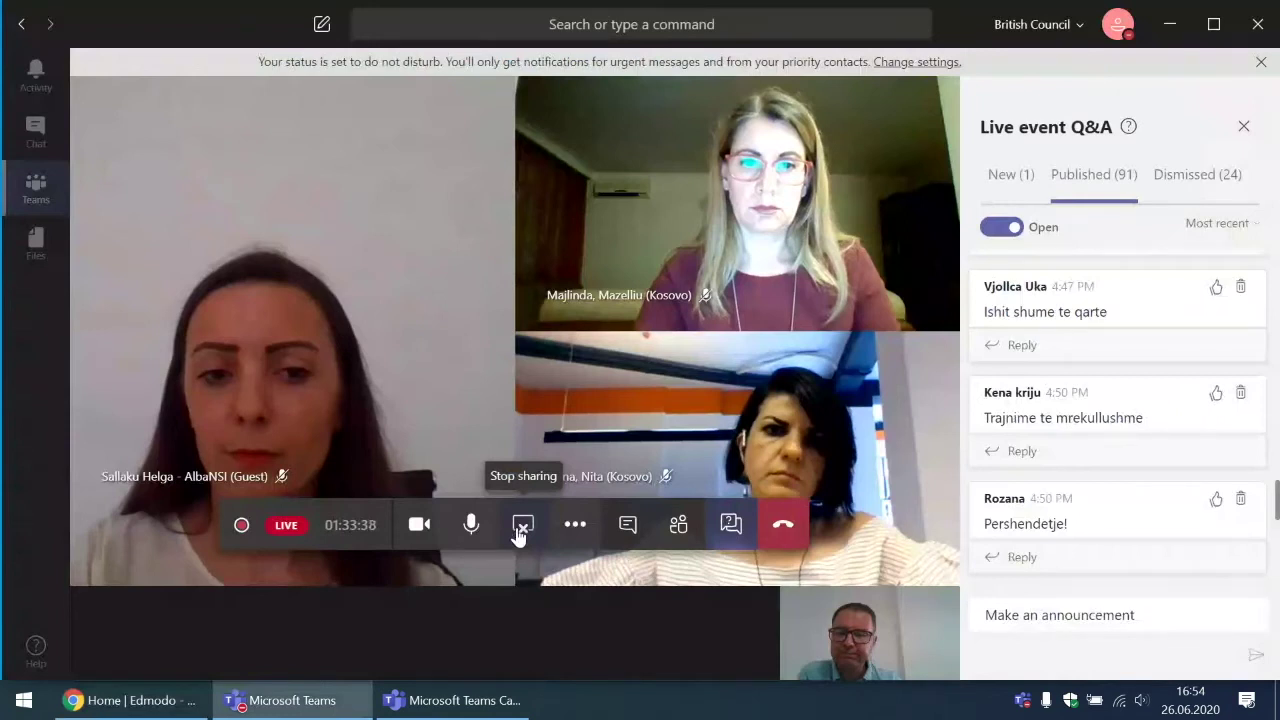
pyautogui.click(521, 527)
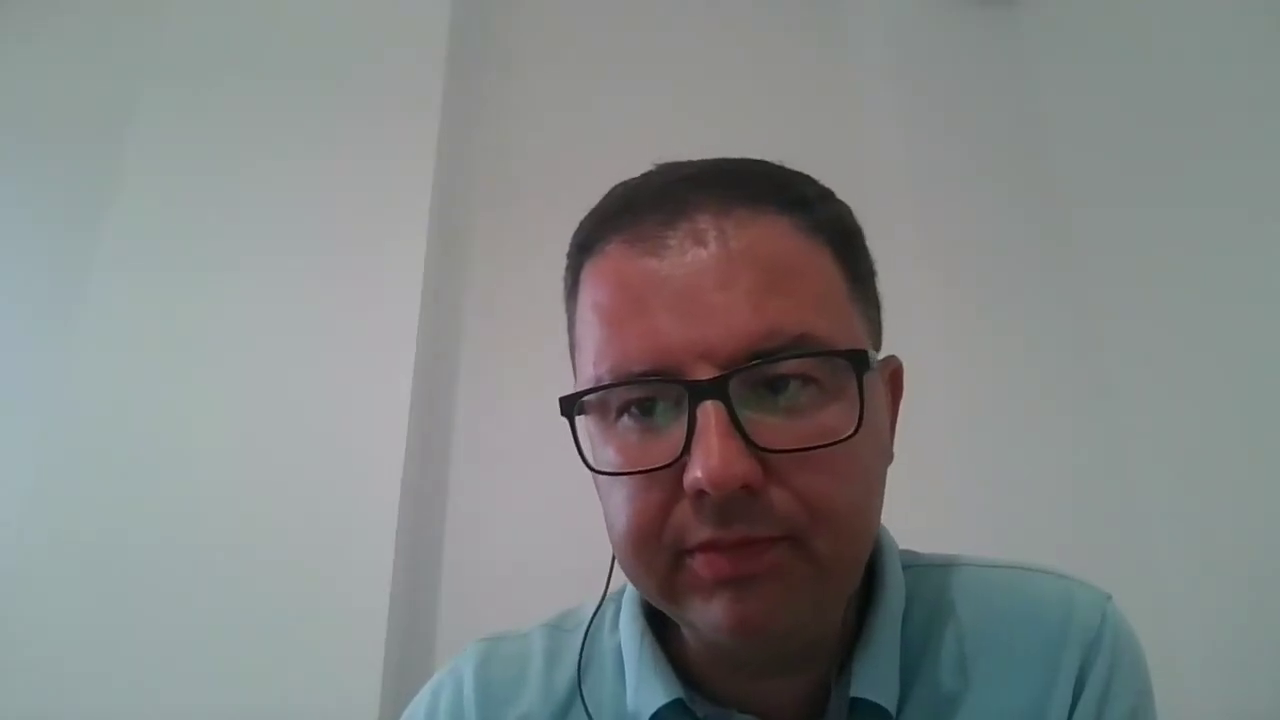
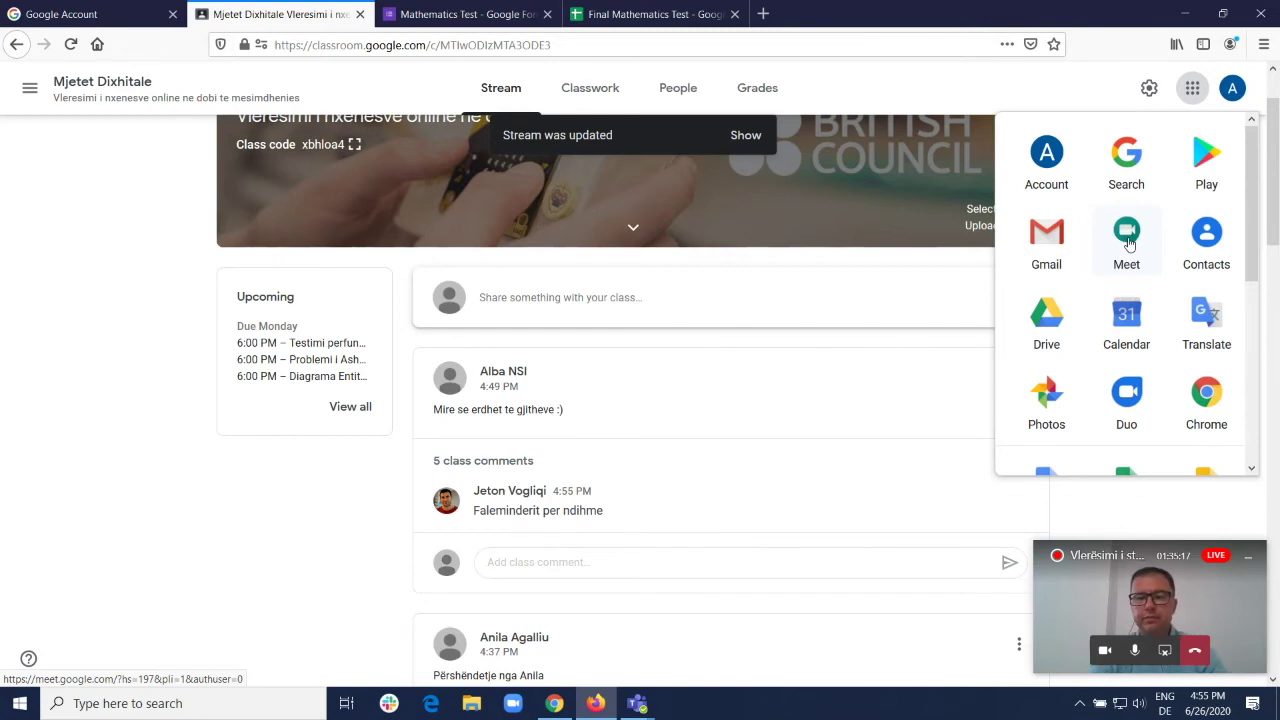
# Step: Open Google Meet and start a Google Calendar event with a Meet video link
pyautogui.click(1128, 243)
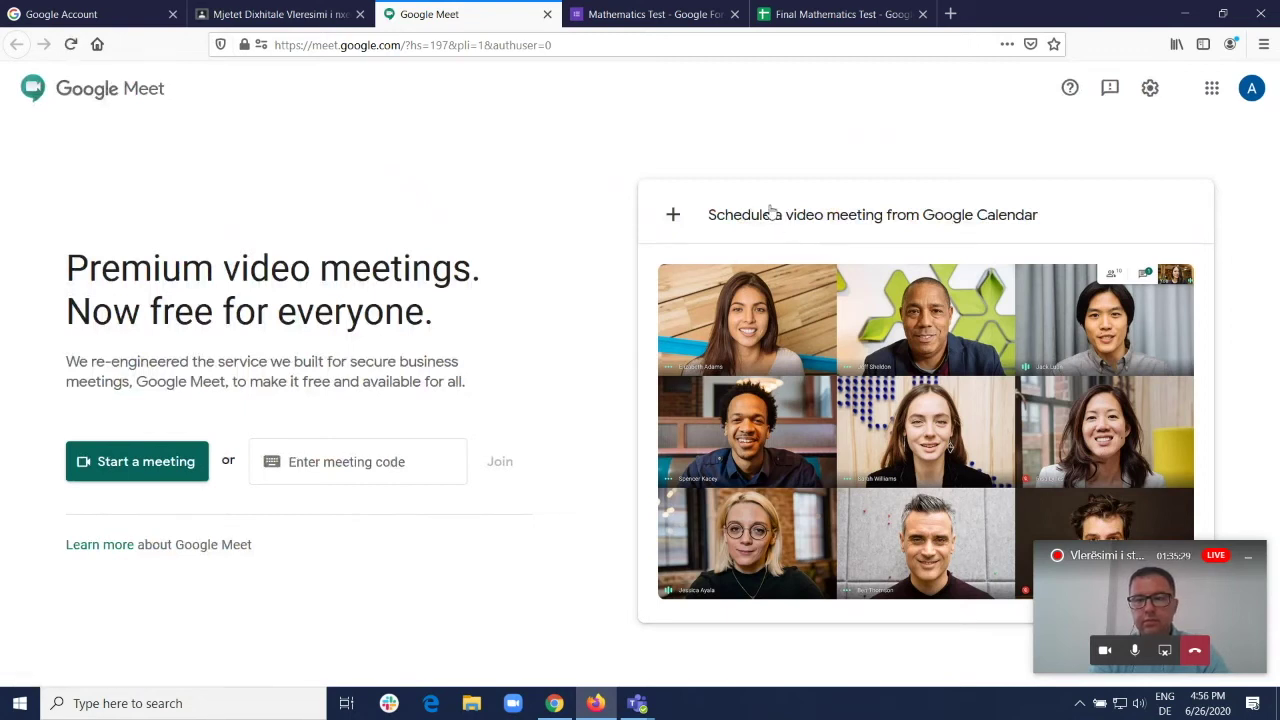
pyautogui.click(768, 217)
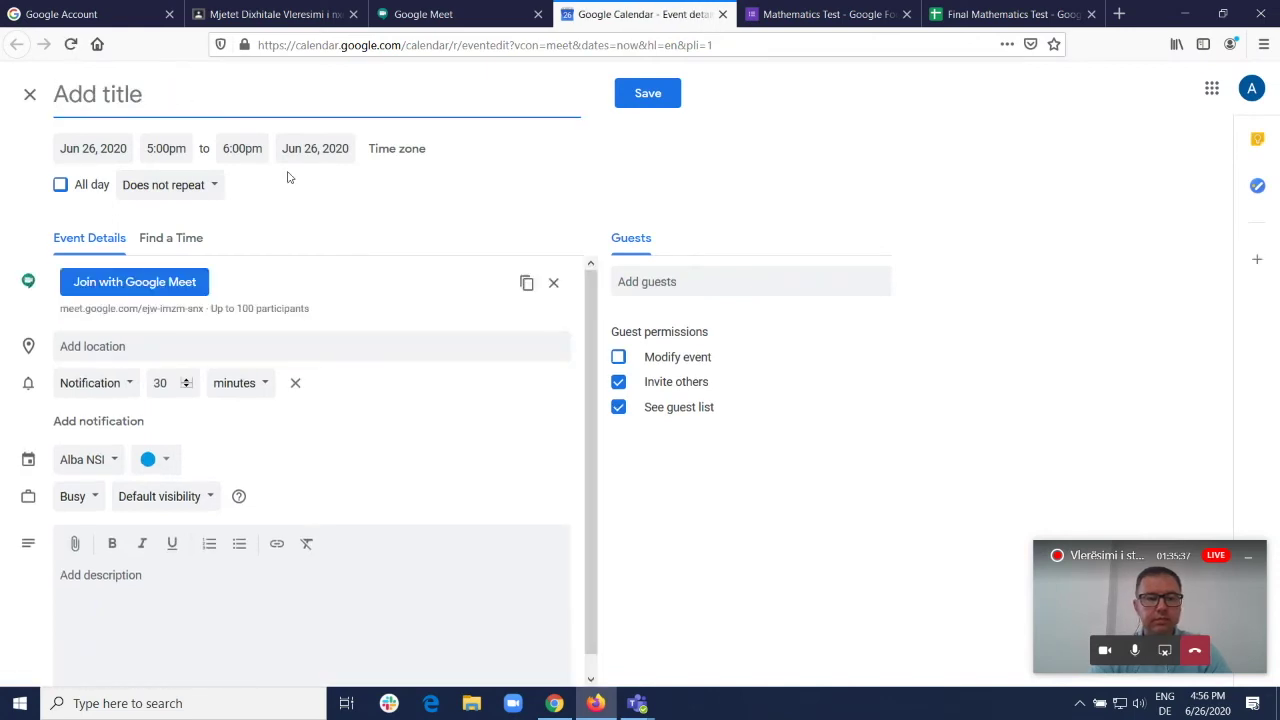
# Step: Title the event 'Ora e Lendes TIK me klasen 5' and choose a custom repeat pattern
pyautogui.write('Ora e Le')
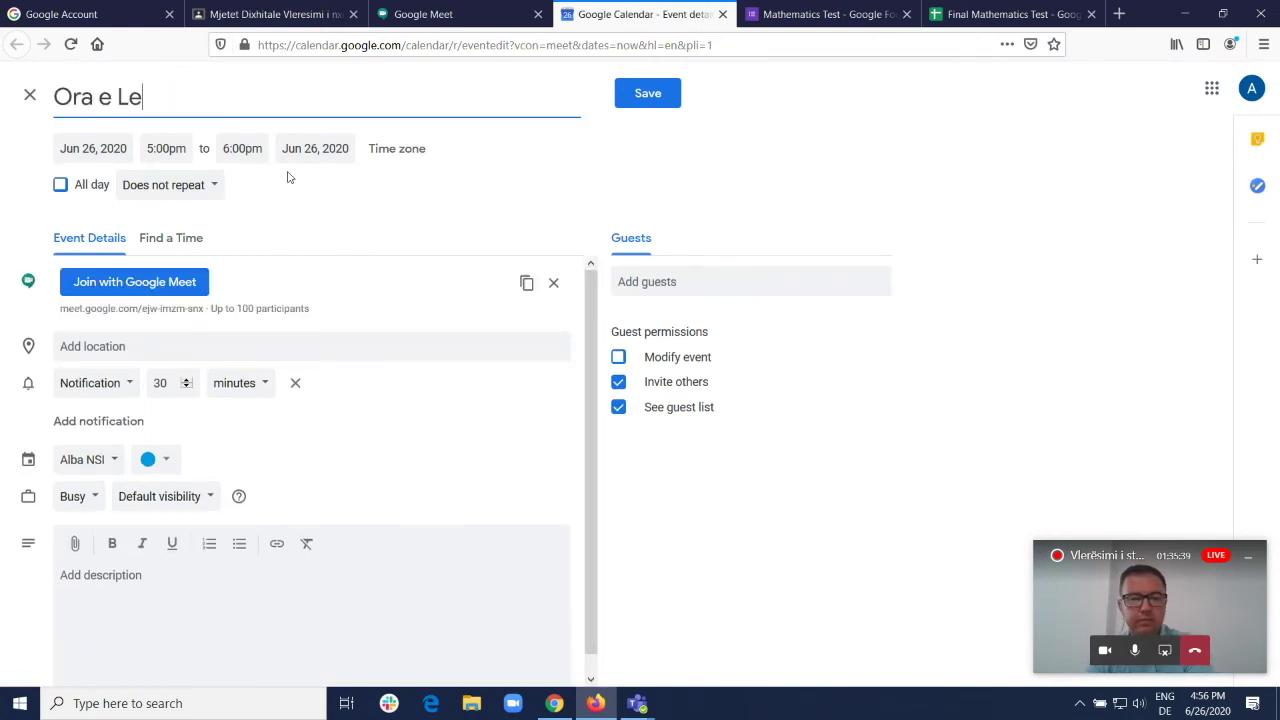
pyautogui.write('ndes TI')
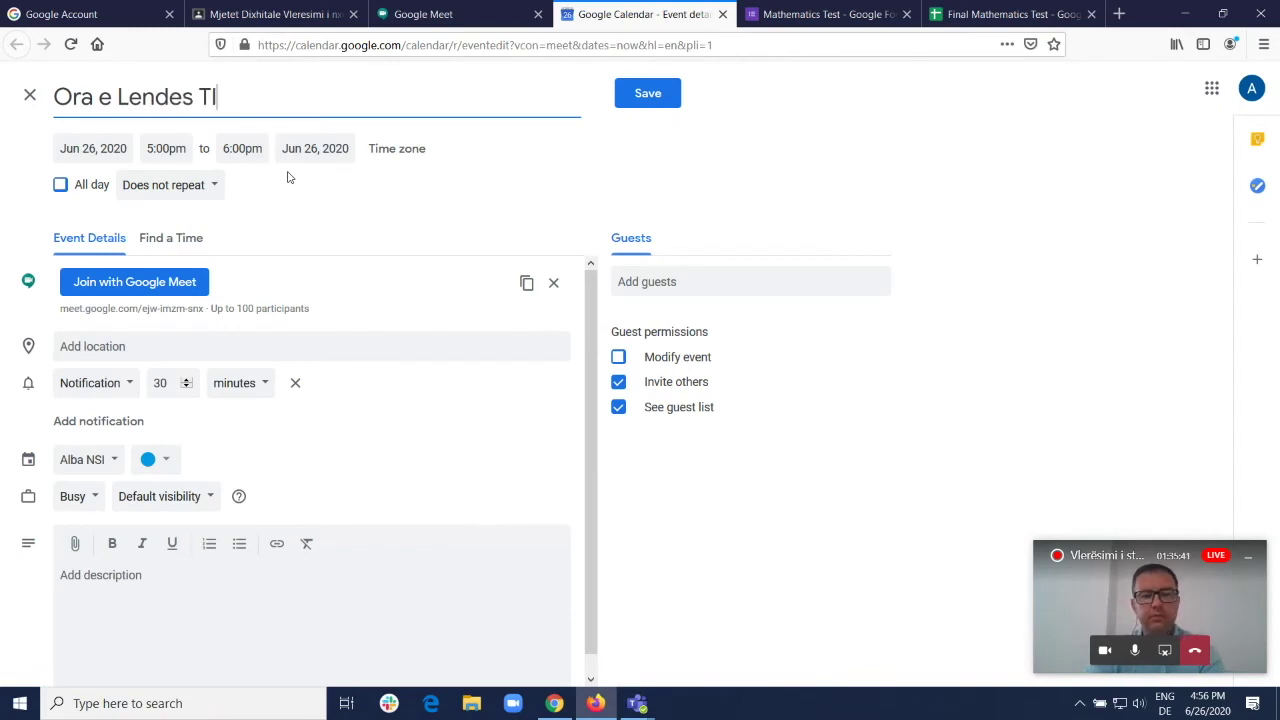
pyautogui.write('K me klasen 5')
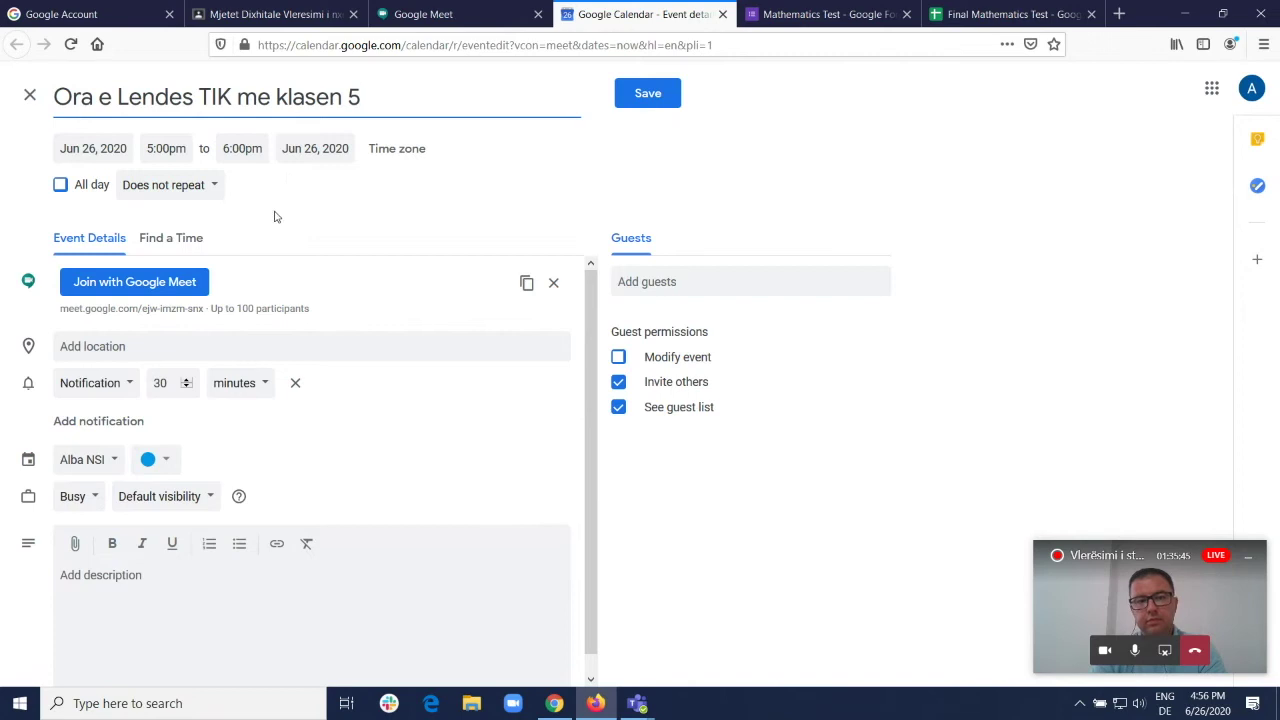
pyautogui.click(209, 191)
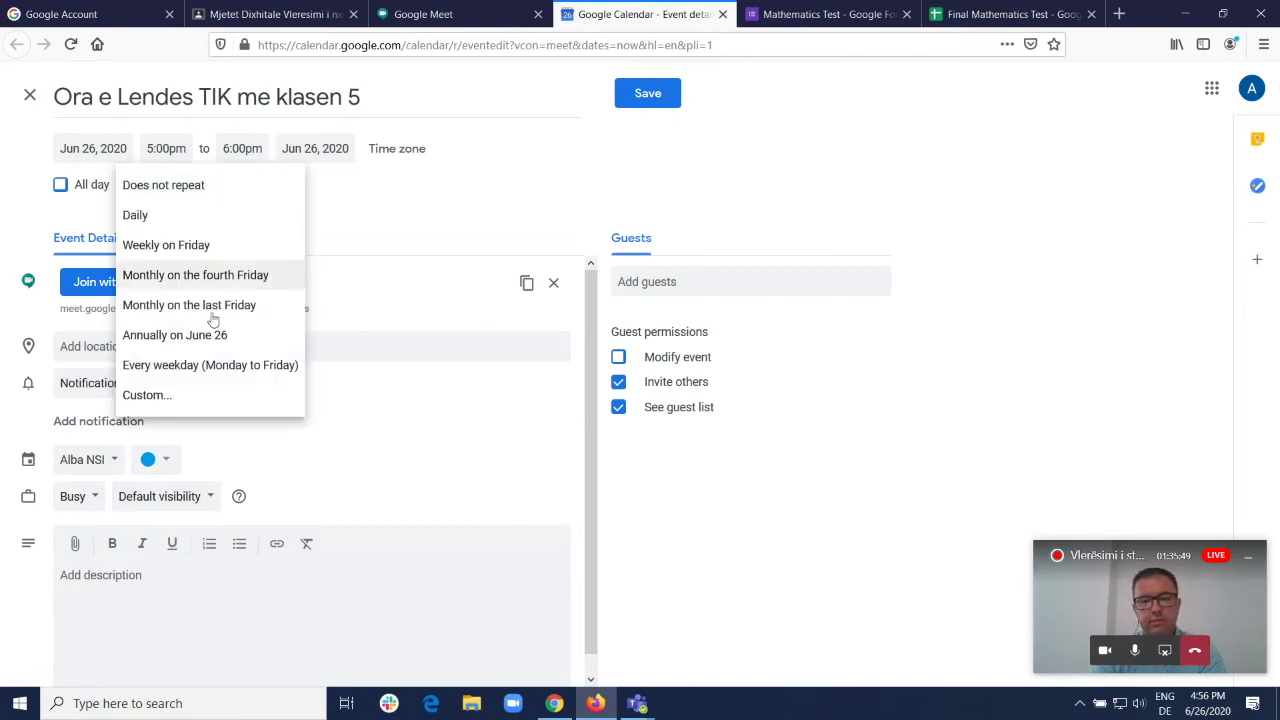
pyautogui.click(183, 396)
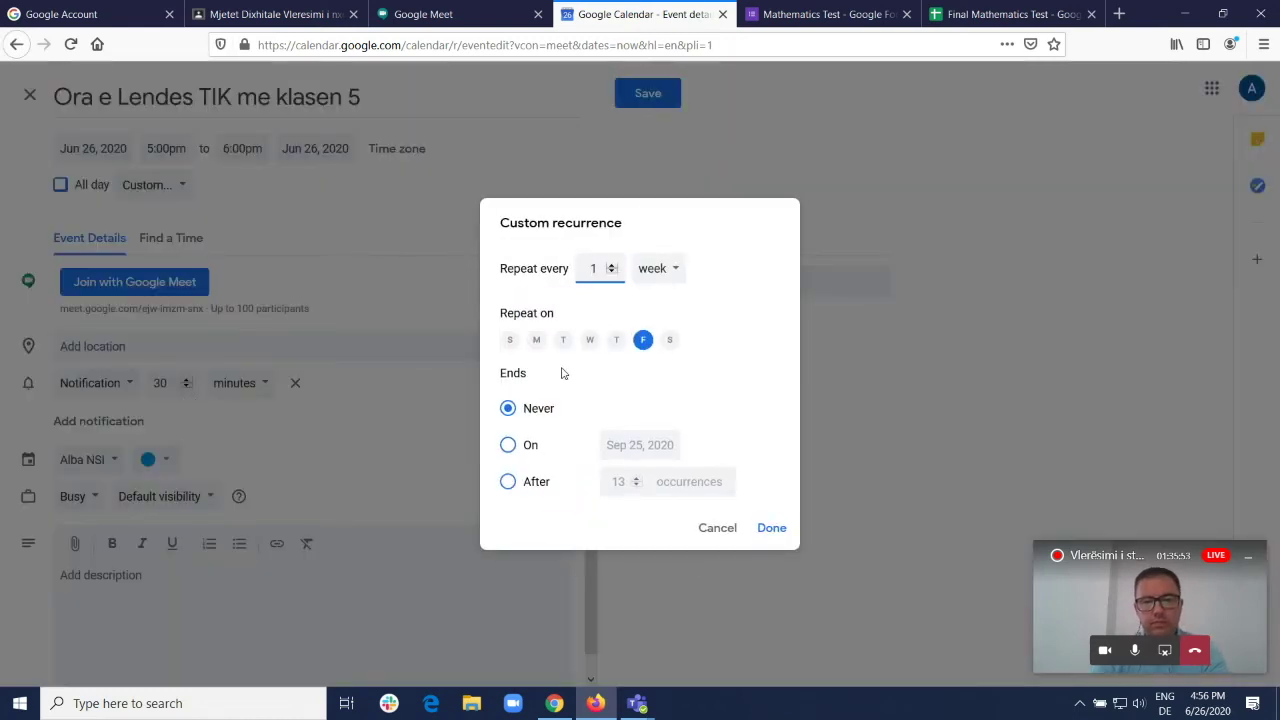
# Step: Make the event repeat weekly on Monday and Friday, ending on September 30, 2020
pyautogui.click(537, 341)
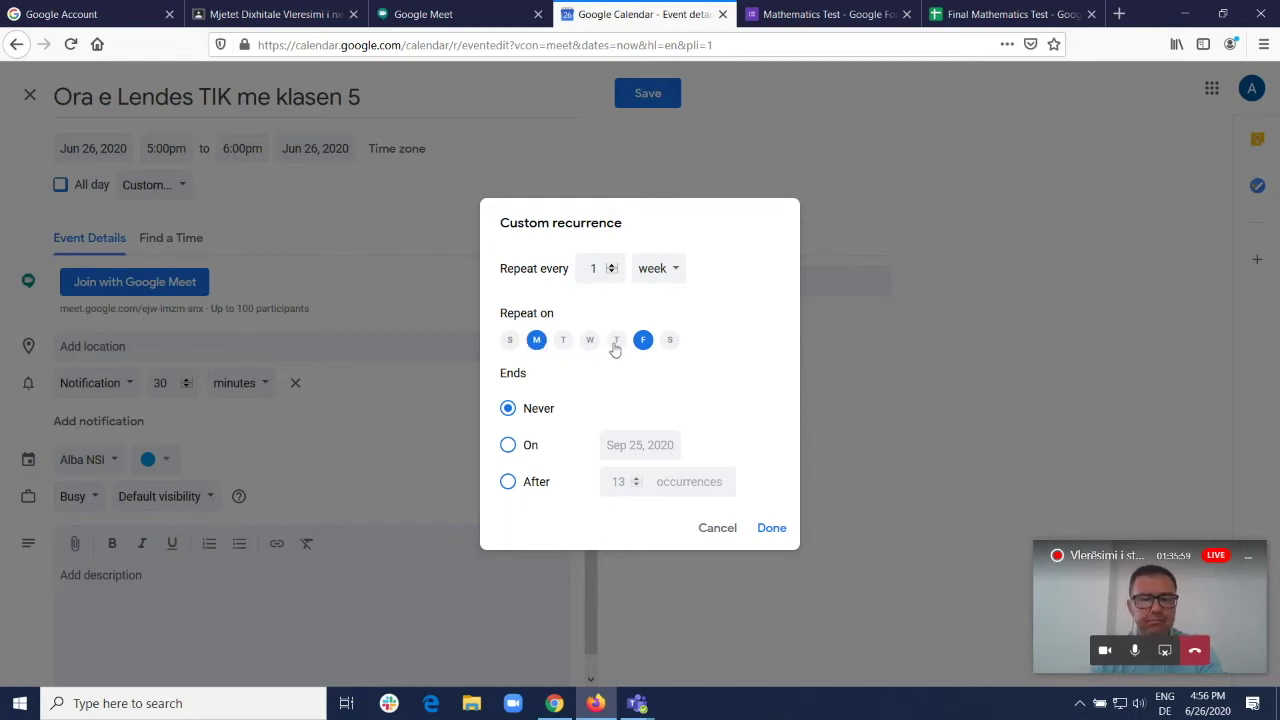
pyautogui.click(510, 446)
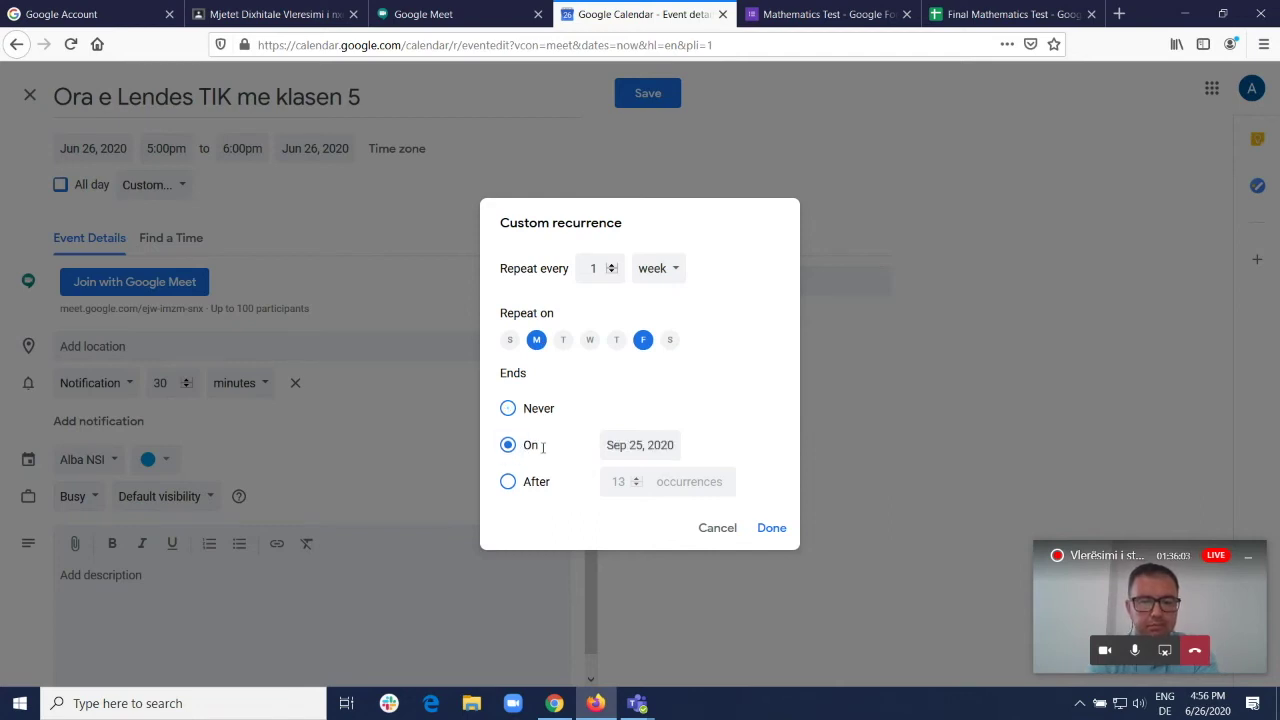
pyautogui.click(669, 443)
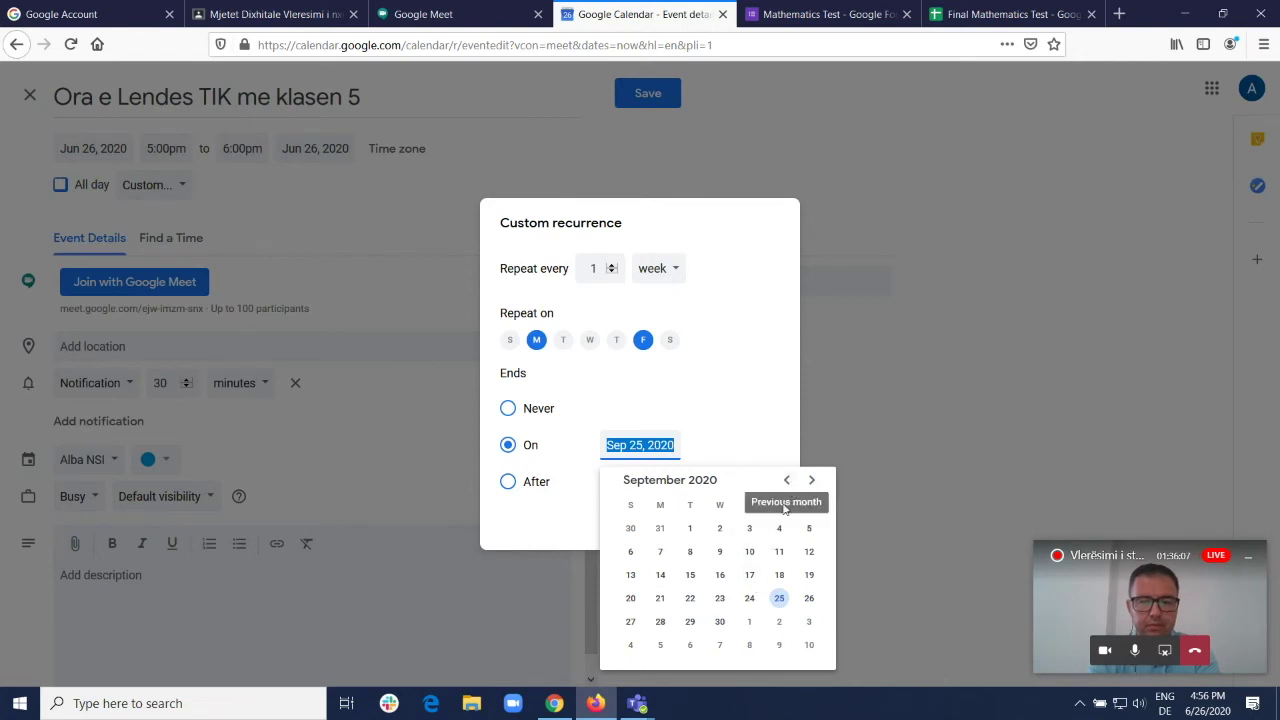
pyautogui.click(718, 621)
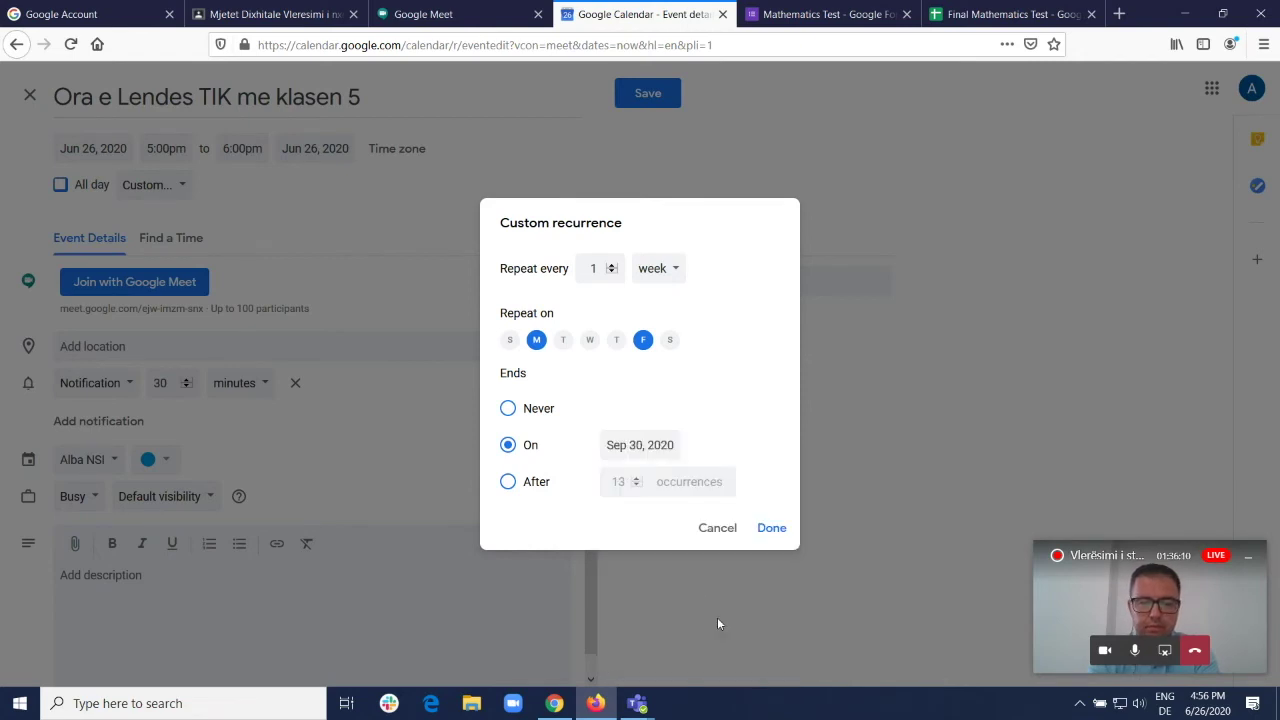
pyautogui.click(771, 528)
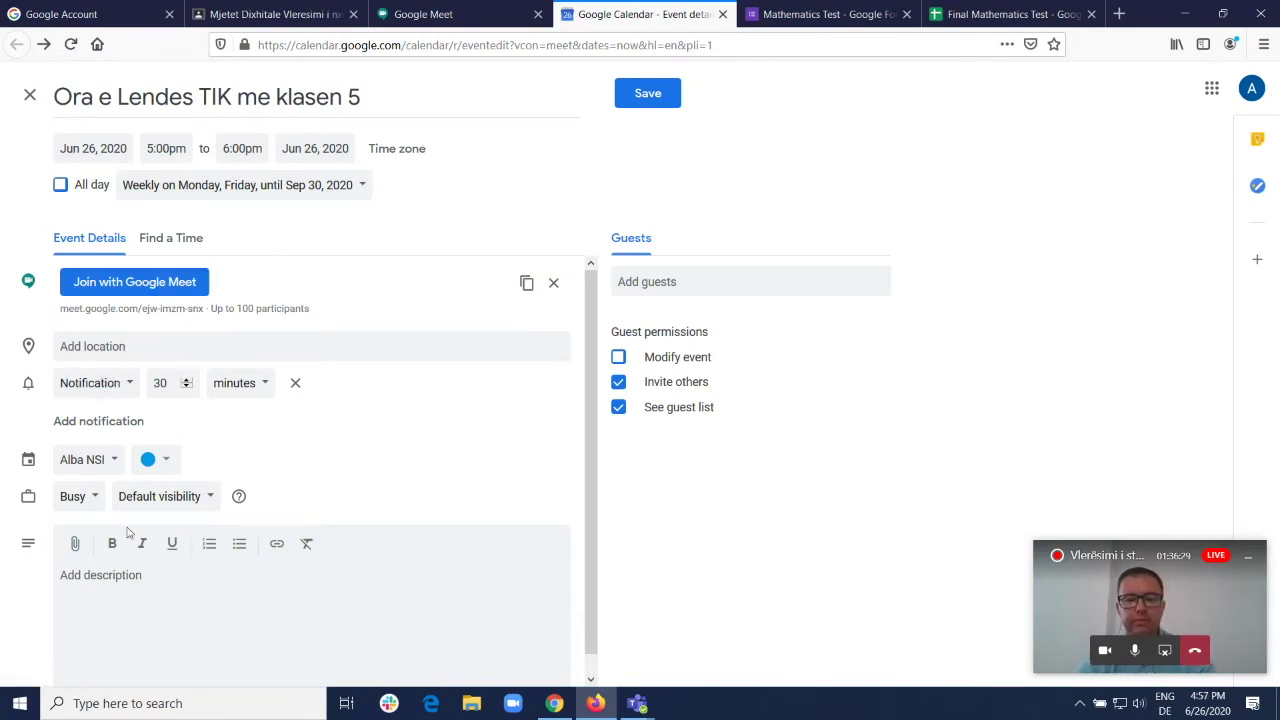
# Step: Visit the description and guest fields, then return to Google Meet, leaving the draft unsaved
pyautogui.click(137, 587)
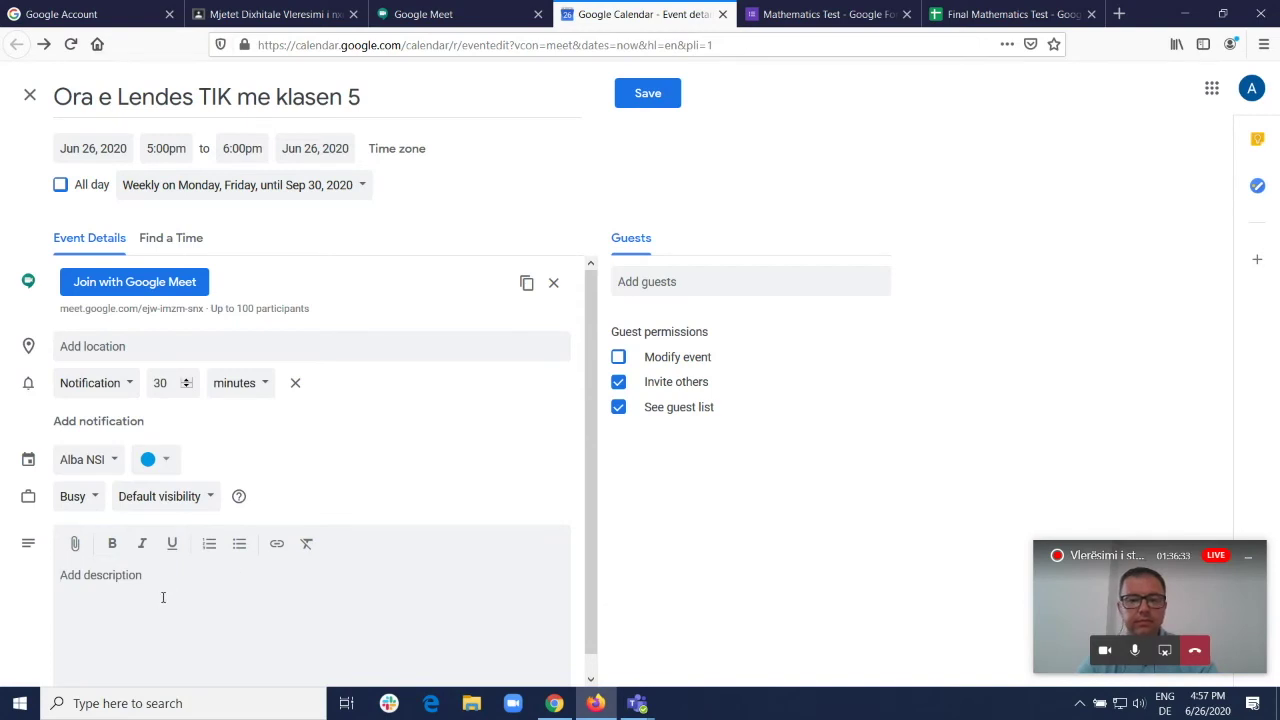
pyautogui.click(716, 272)
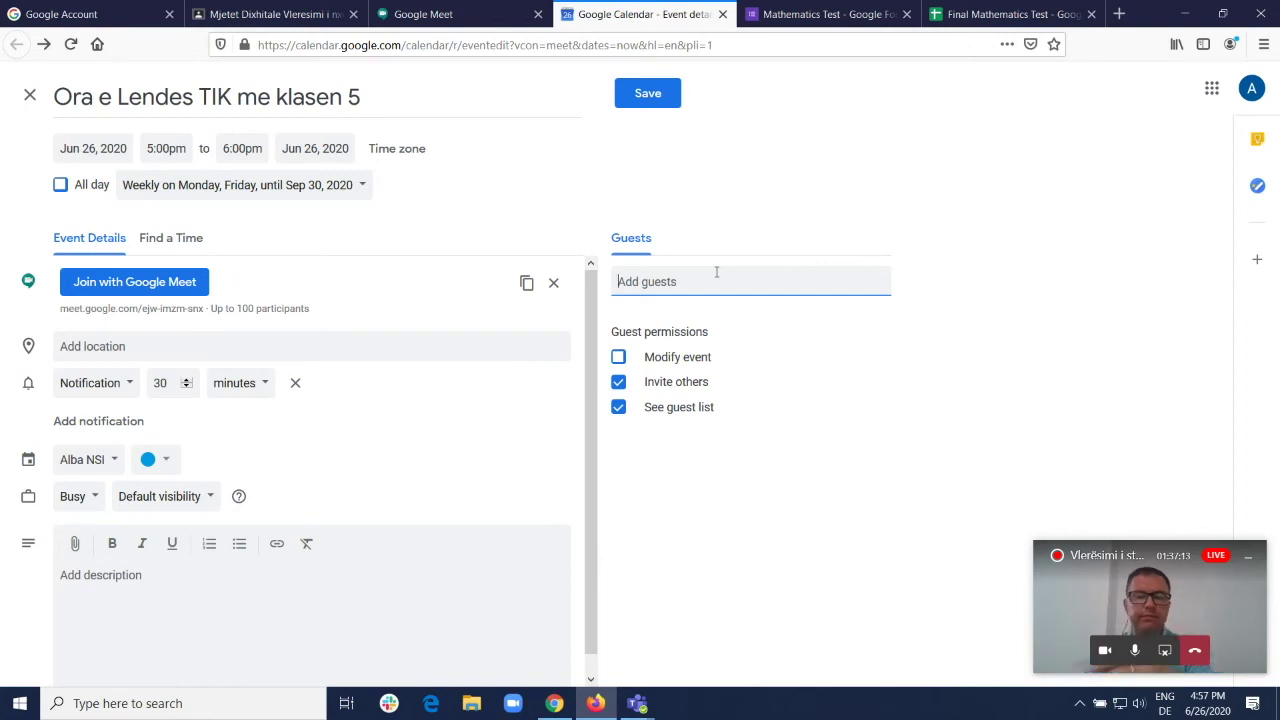
pyautogui.click(483, 17)
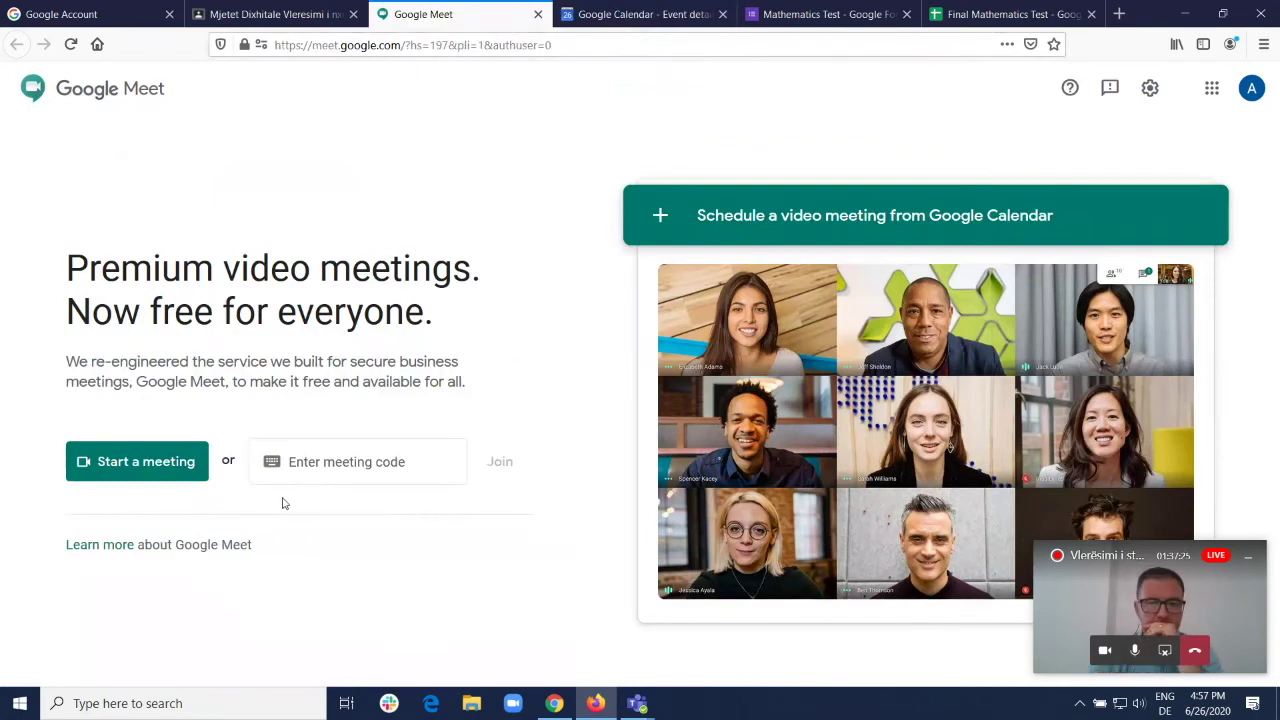
# Step: Focus the meeting code field, then switch to the browser window showing My Kahoots
pyautogui.click(343, 470)
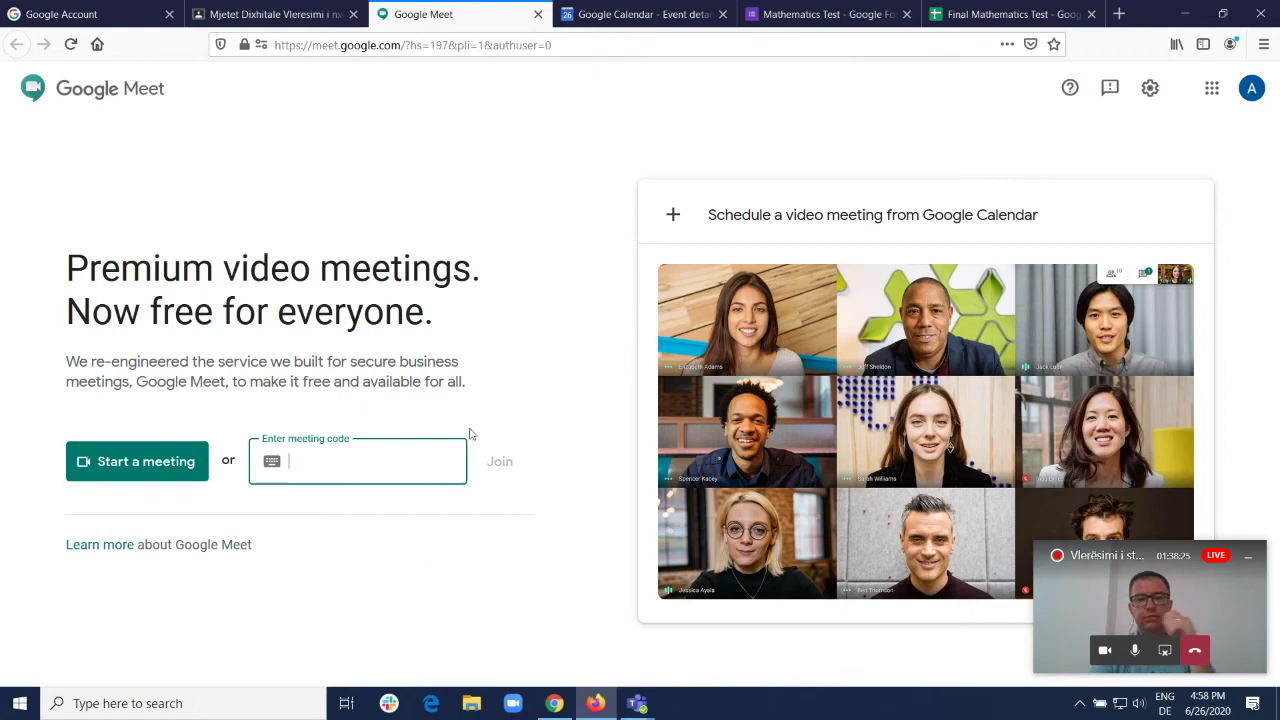
pyautogui.click(563, 708)
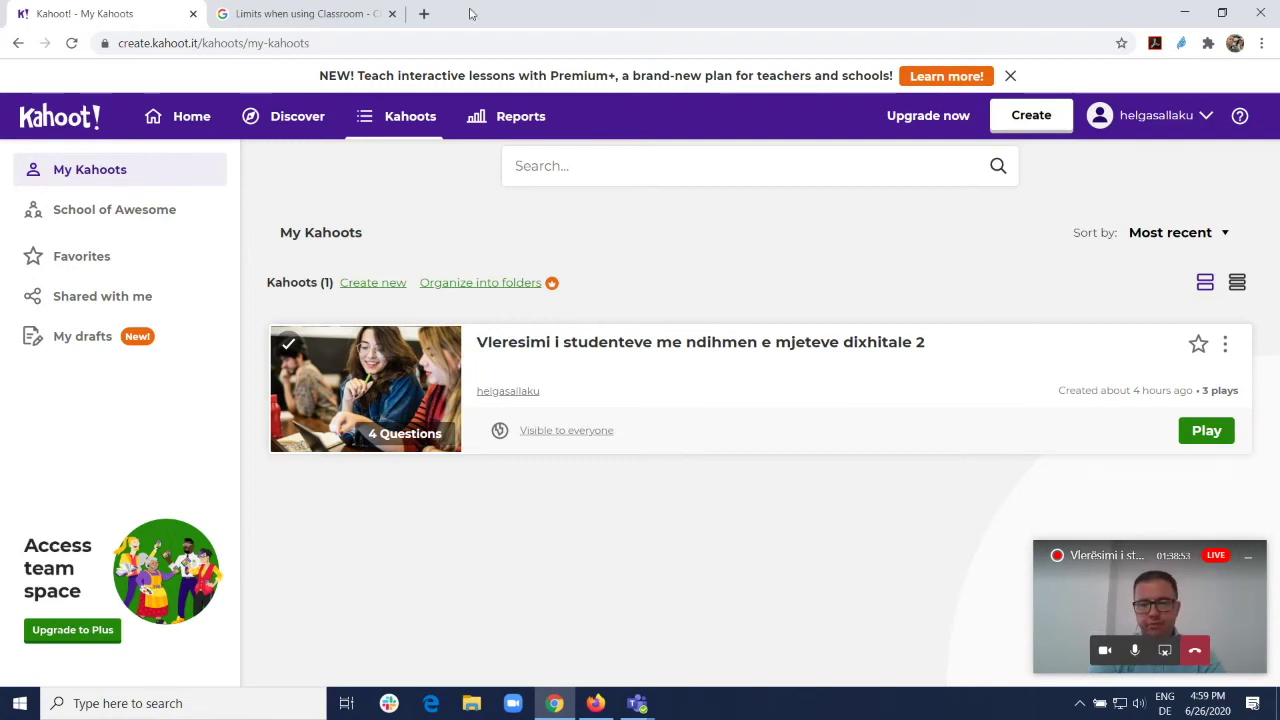
# Step: Load kahoot.com in a new tab and move between My Kahoots and the Kahoot home page
pyautogui.click(424, 14)
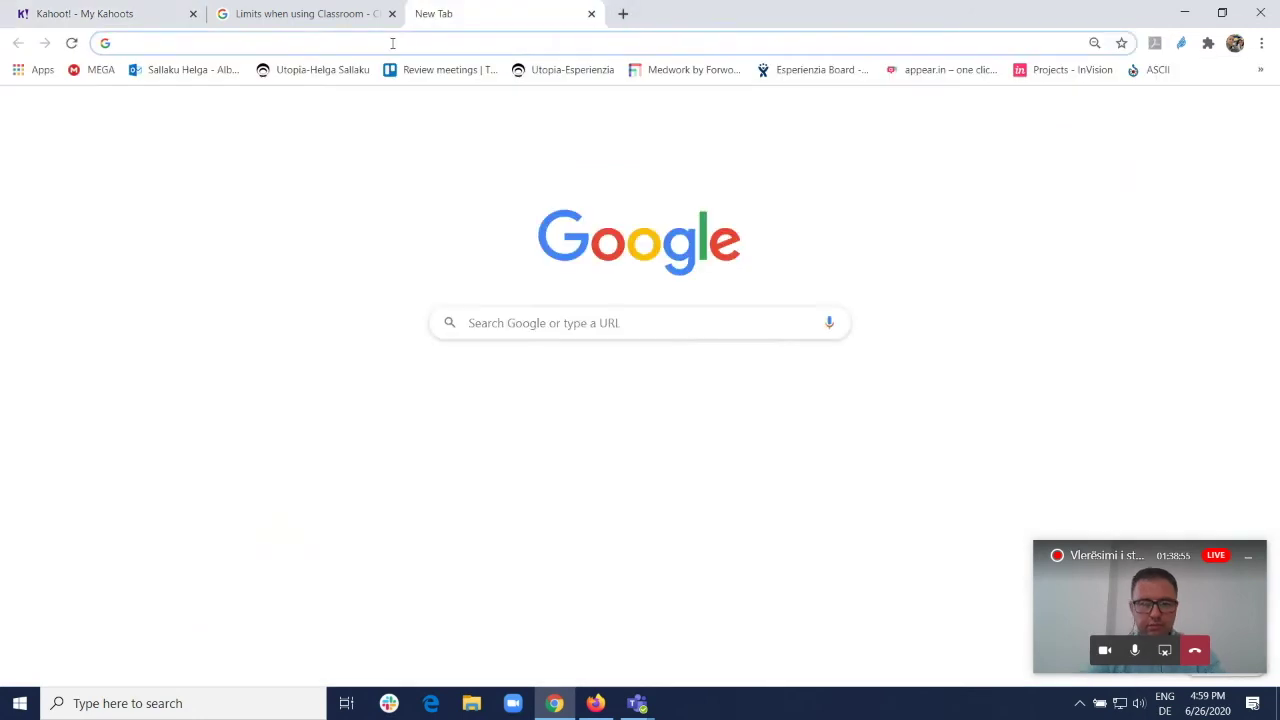
pyautogui.write('kahoot.com/')
pyautogui.press('Return')
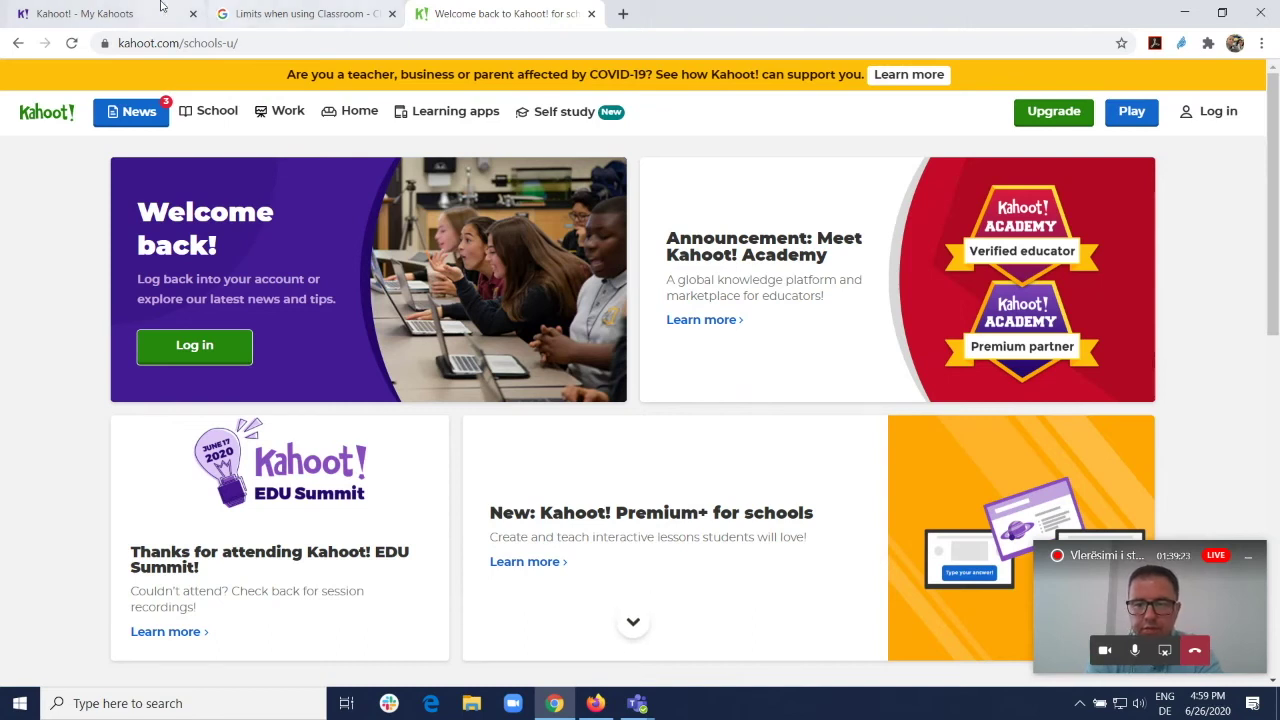
pyautogui.click(105, 13)
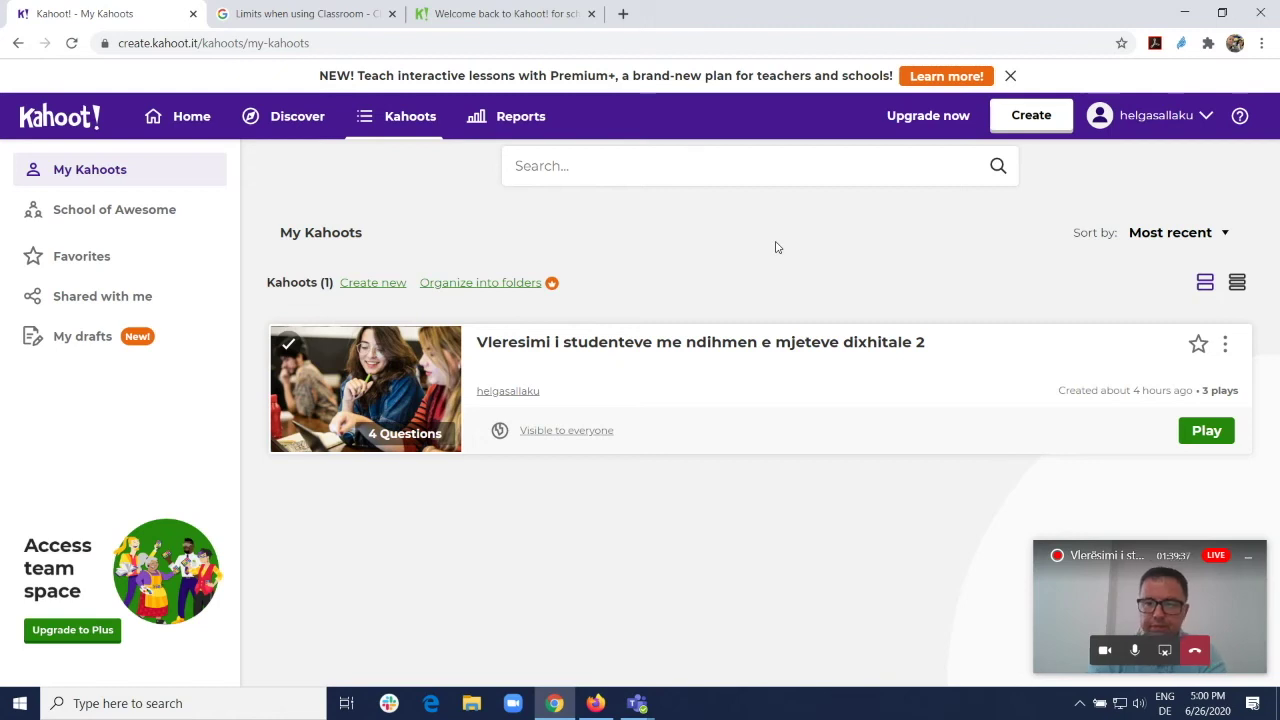
pyautogui.click(405, 132)
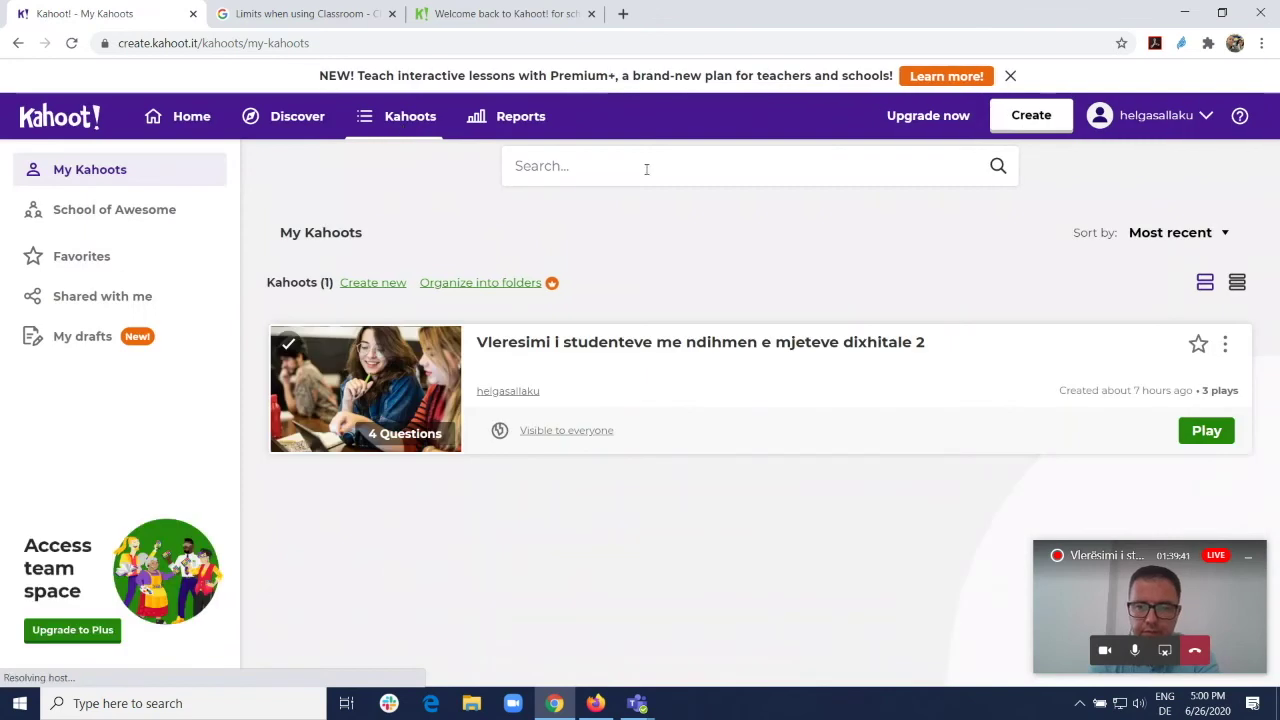
pyautogui.click(1052, 122)
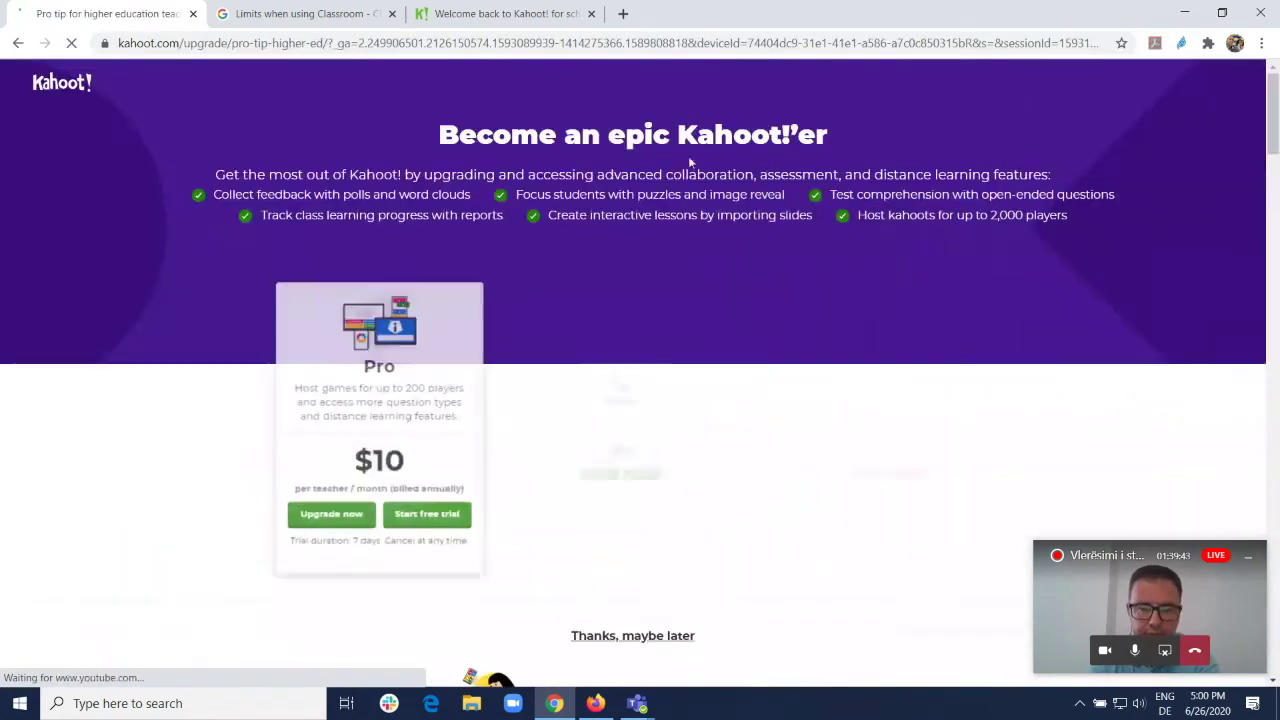
pyautogui.click(30, 78)
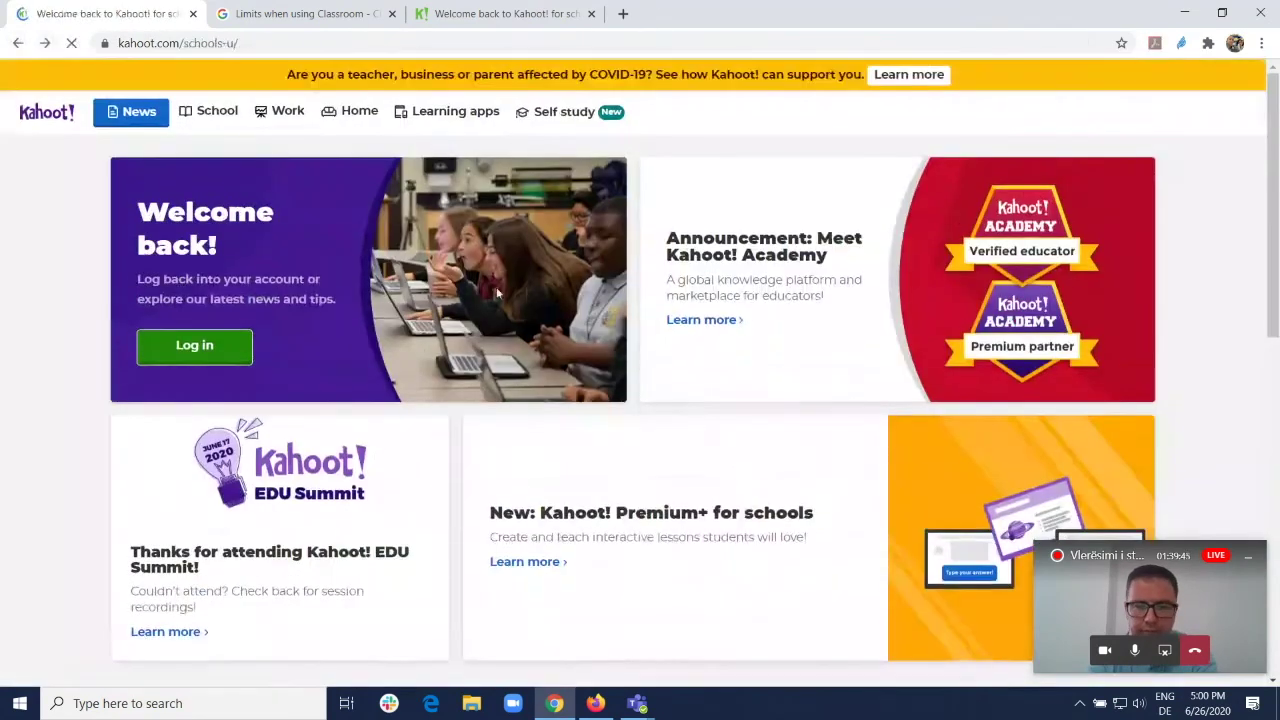
pyautogui.click(19, 43)
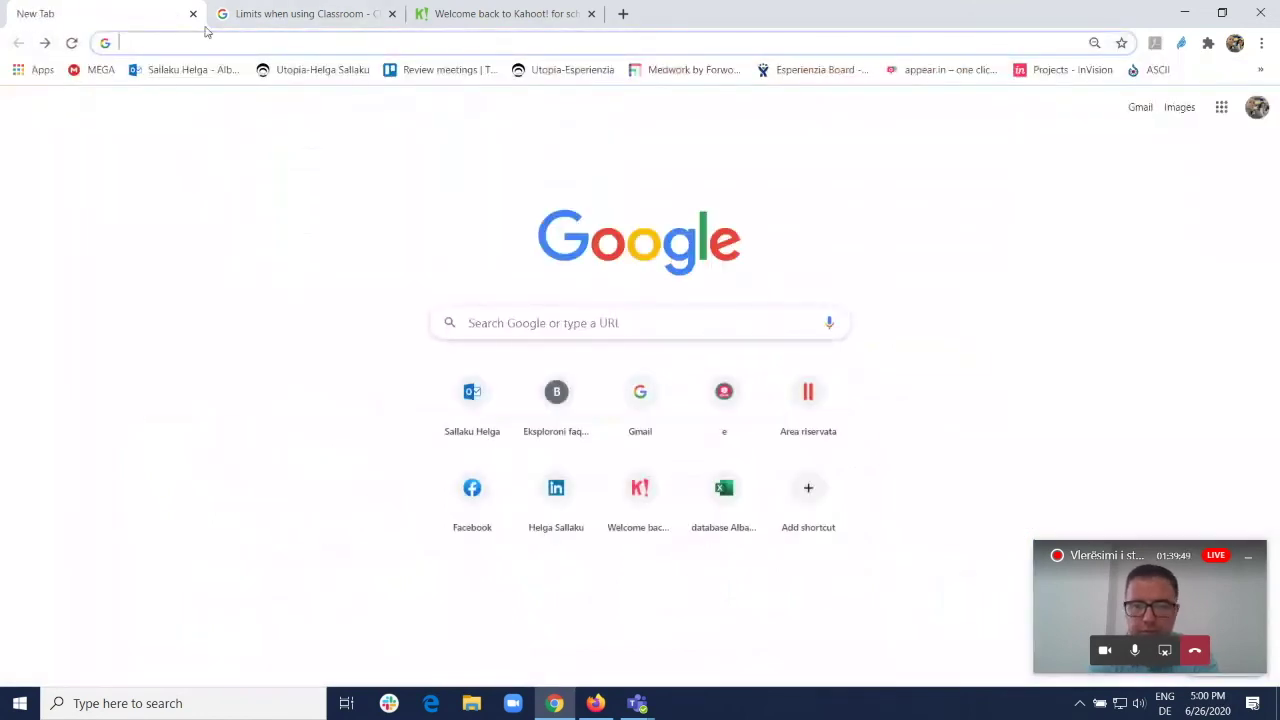
# Step: Load the Kahoot site, log in, open the Kahoots list and start creating a new kahoot
pyautogui.write('kahoot')
pyautogui.press('Return')
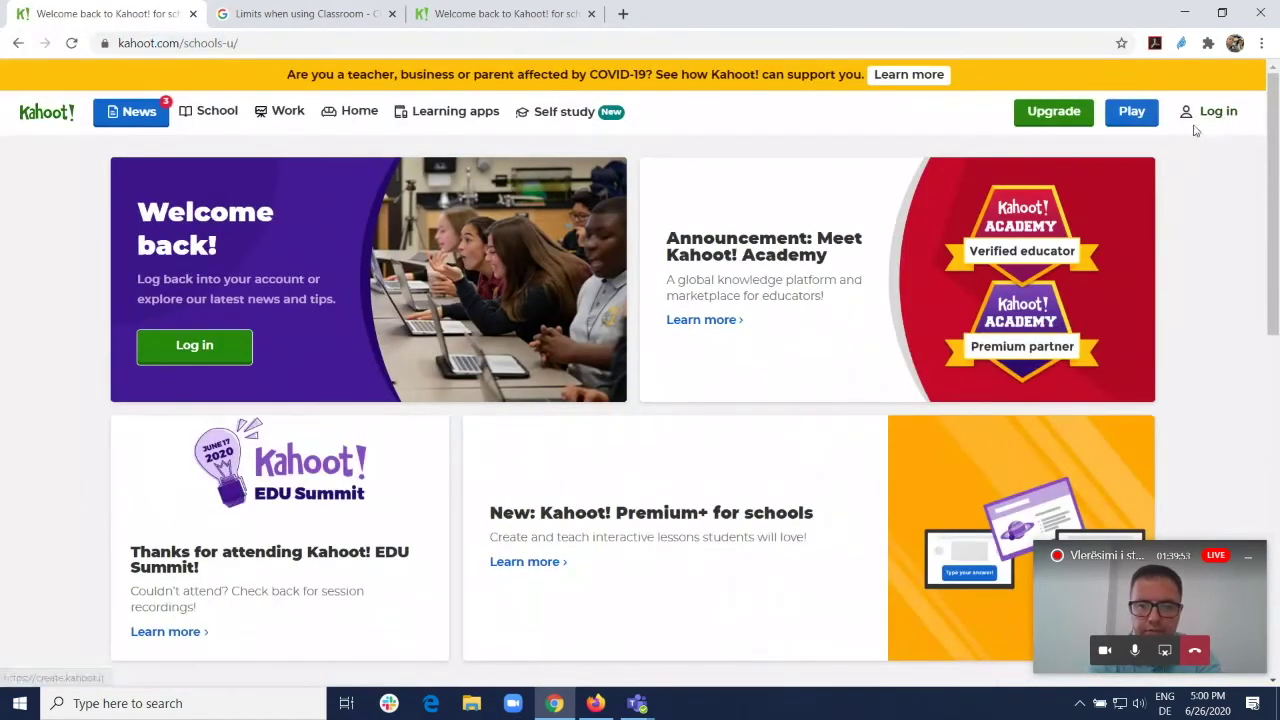
pyautogui.click(1216, 111)
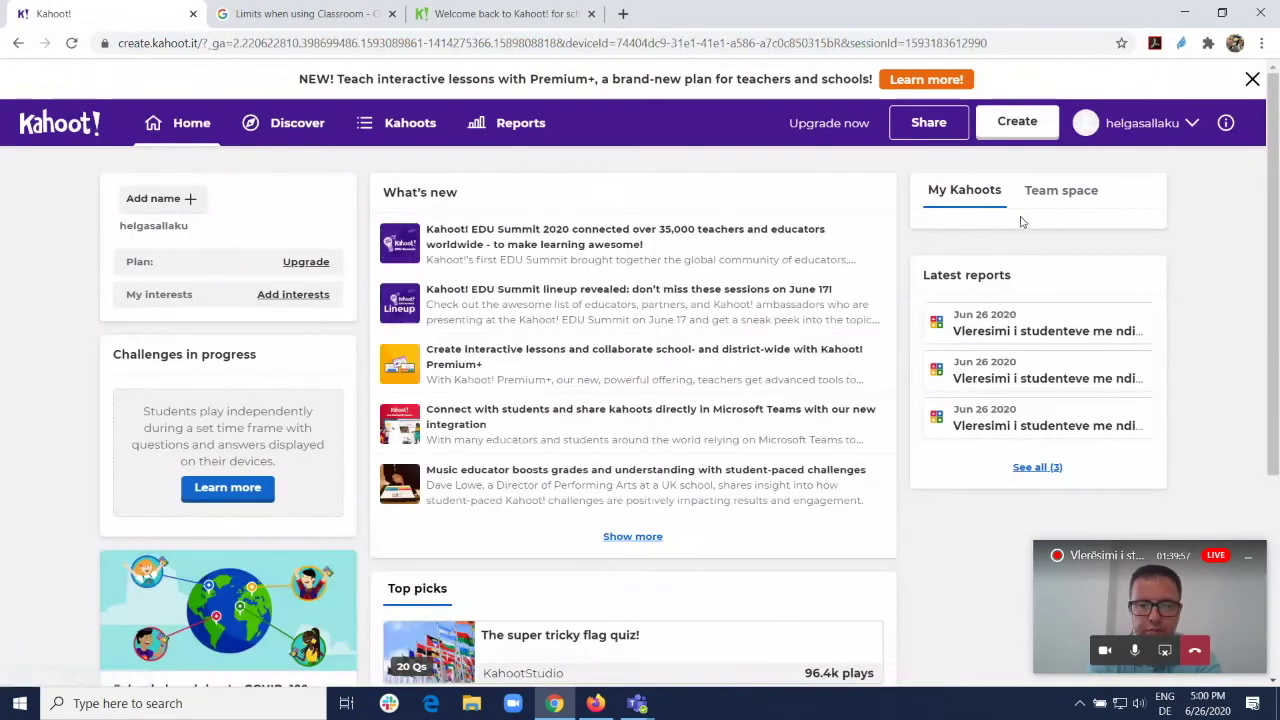
pyautogui.click(414, 124)
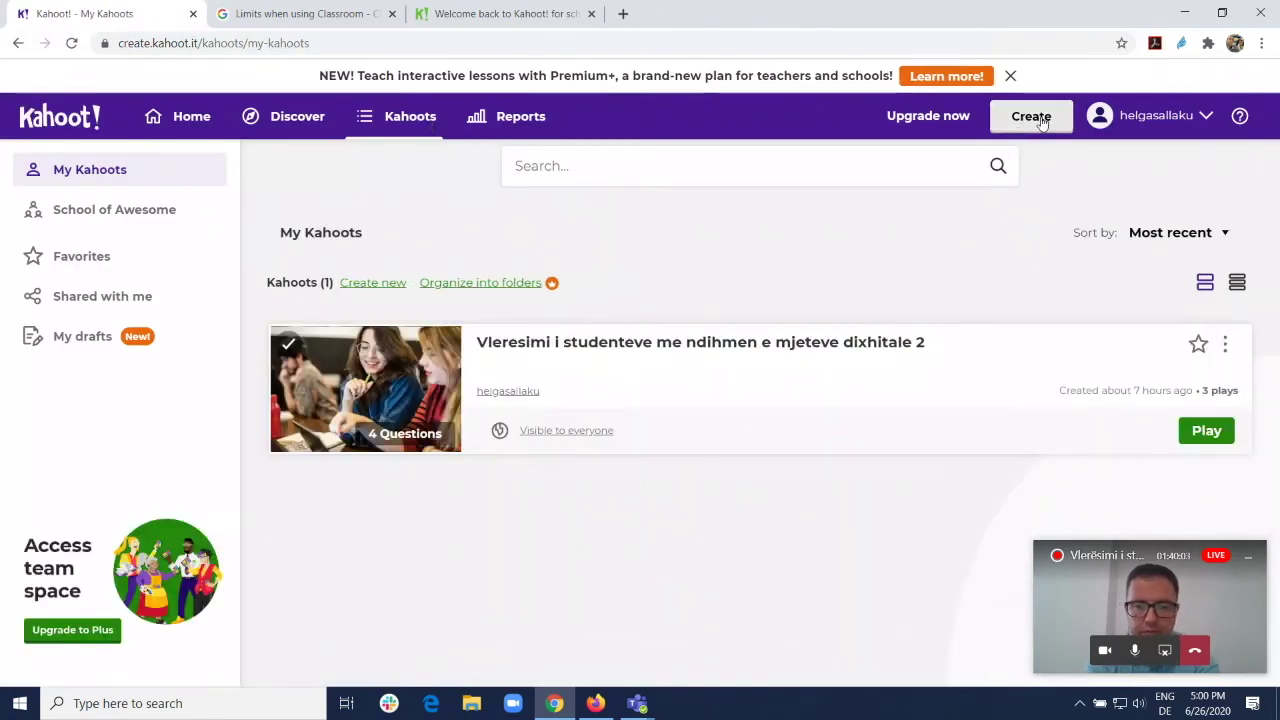
pyautogui.click(1040, 118)
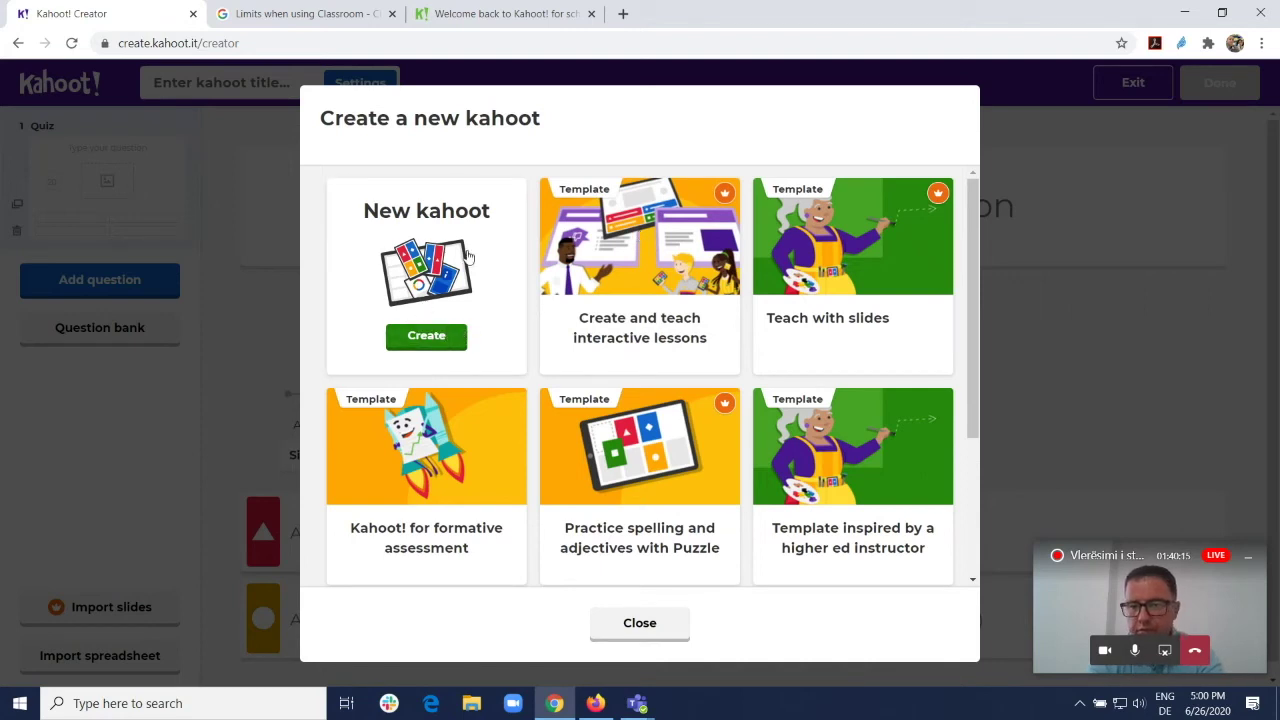
# Step: Start a blank new kahoot and bring up its title and summary settings
pyautogui.click(469, 256)
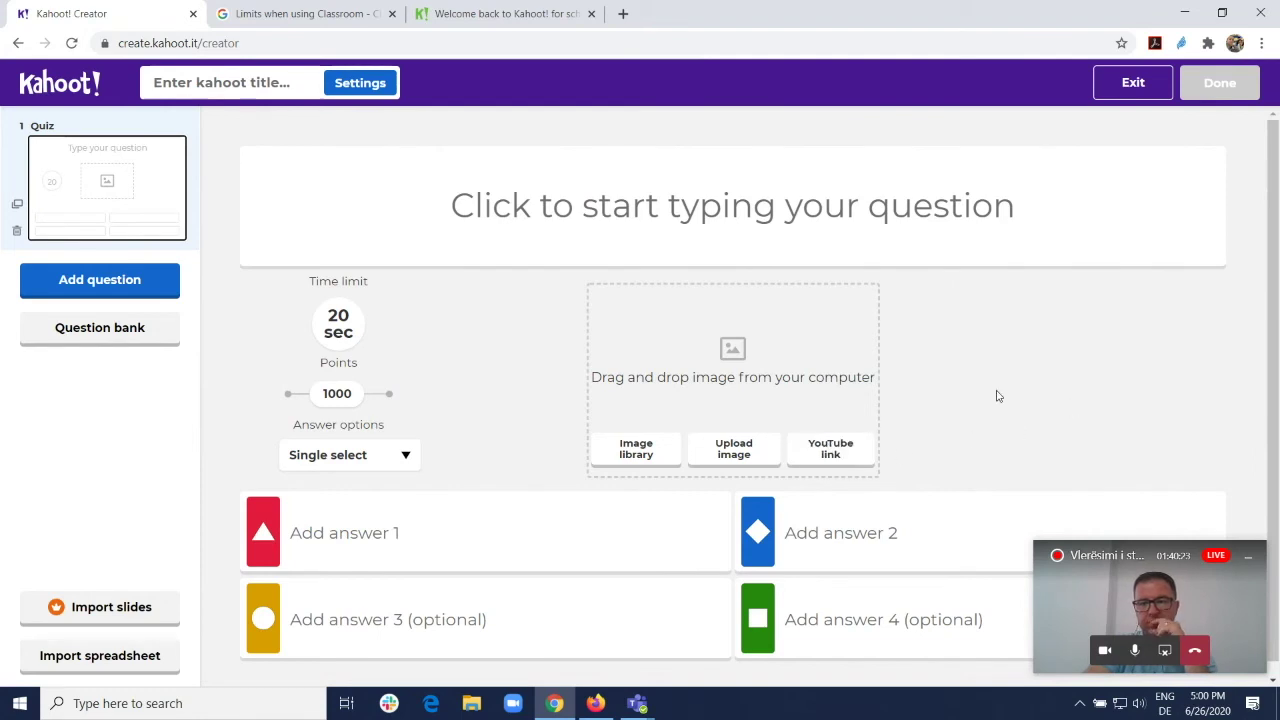
pyautogui.click(250, 88)
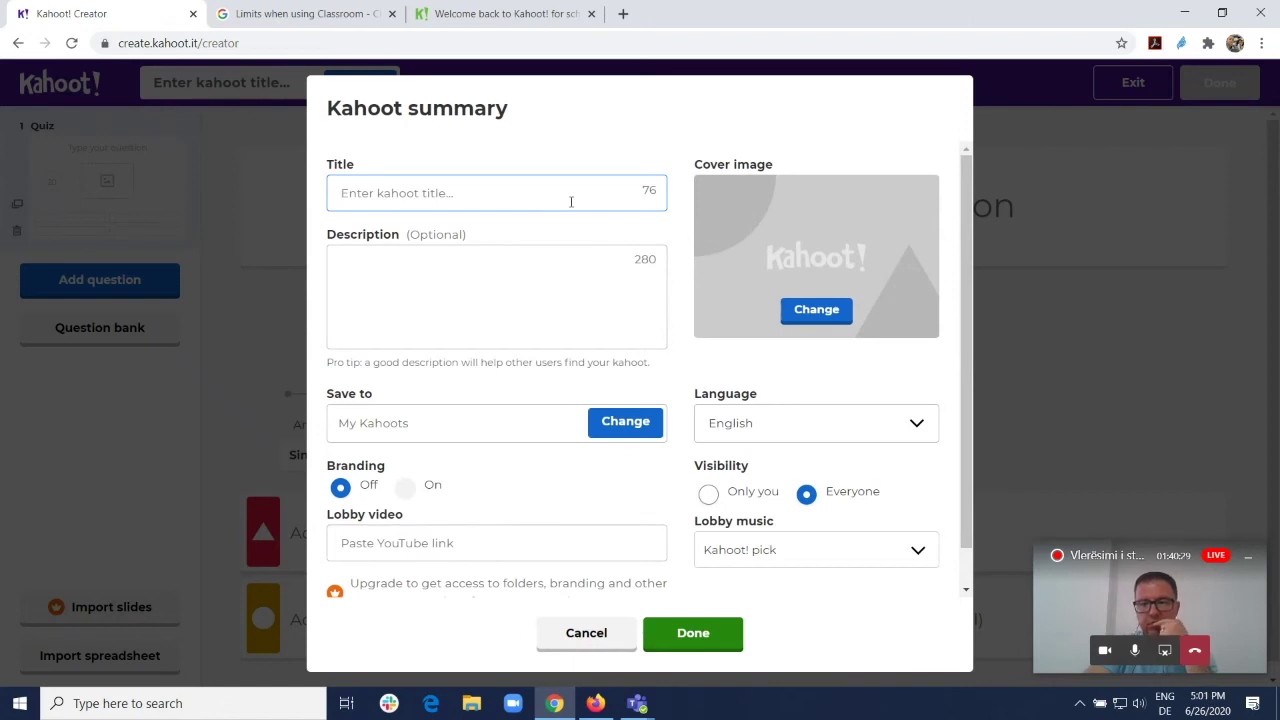
# Step: Title the kahoot 'Mjetet Dixhitale' with description 'Testim per mjetet dixhitale ne vleresimin e nxenesve'
pyautogui.write('Mjetet Dixhitale')
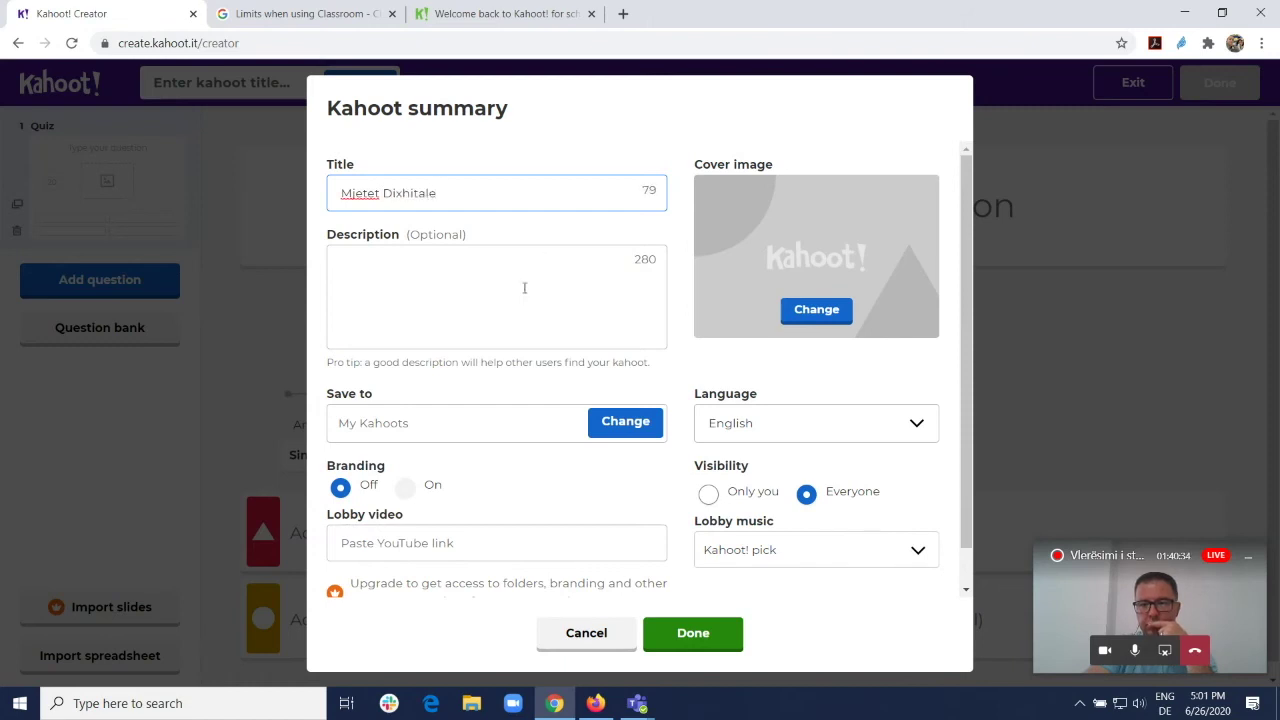
pyautogui.click(526, 287)
pyautogui.write('Testim per mjetet di')
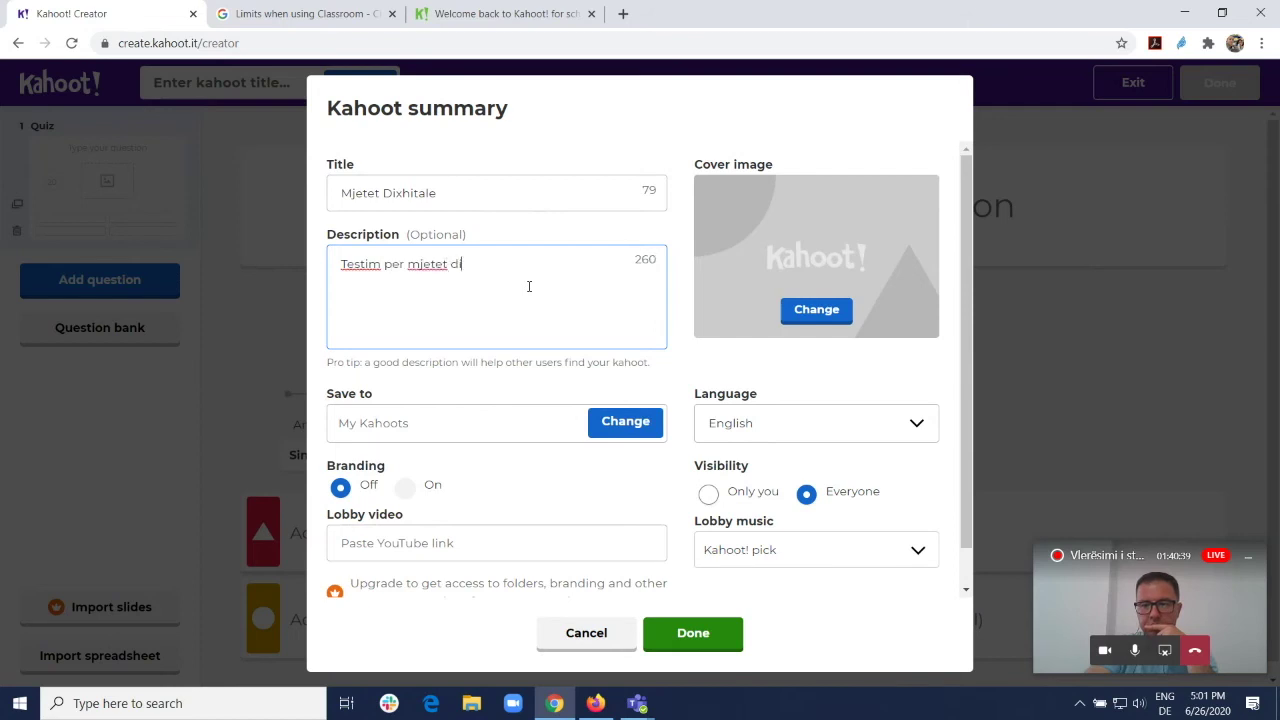
pyautogui.write('xhitale ne vleresimin e n')
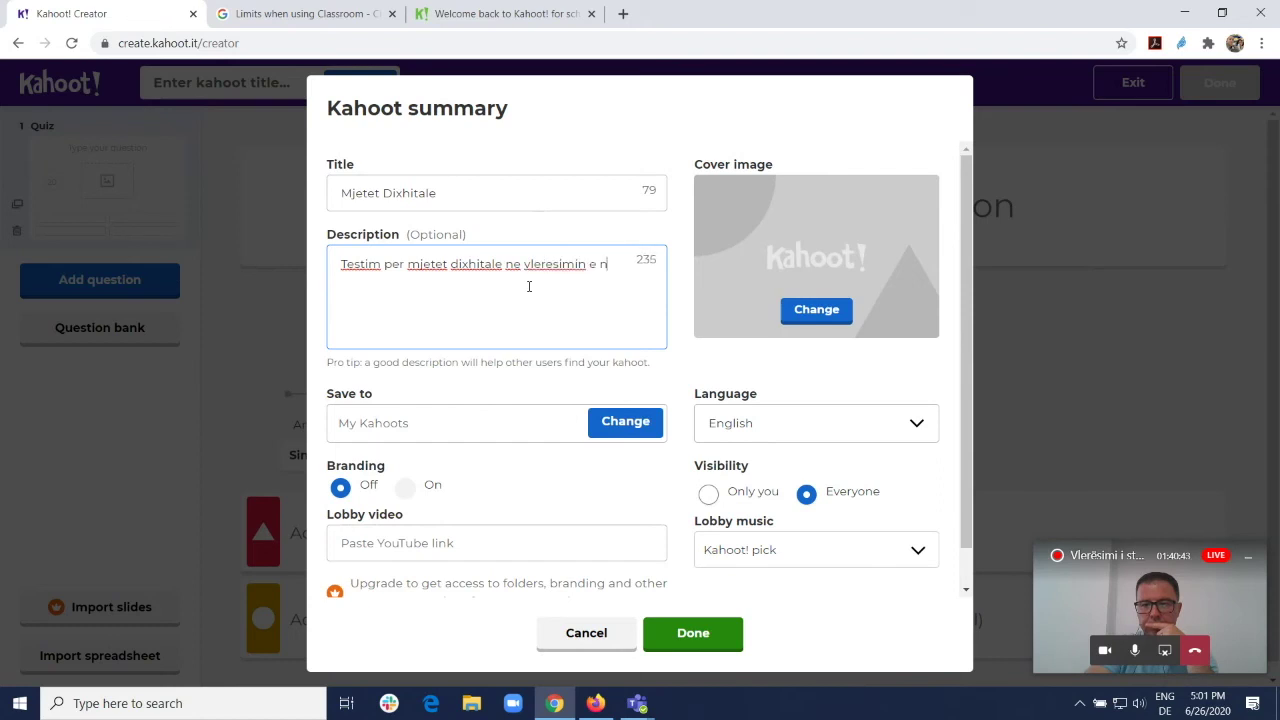
pyautogui.write('xenesve')
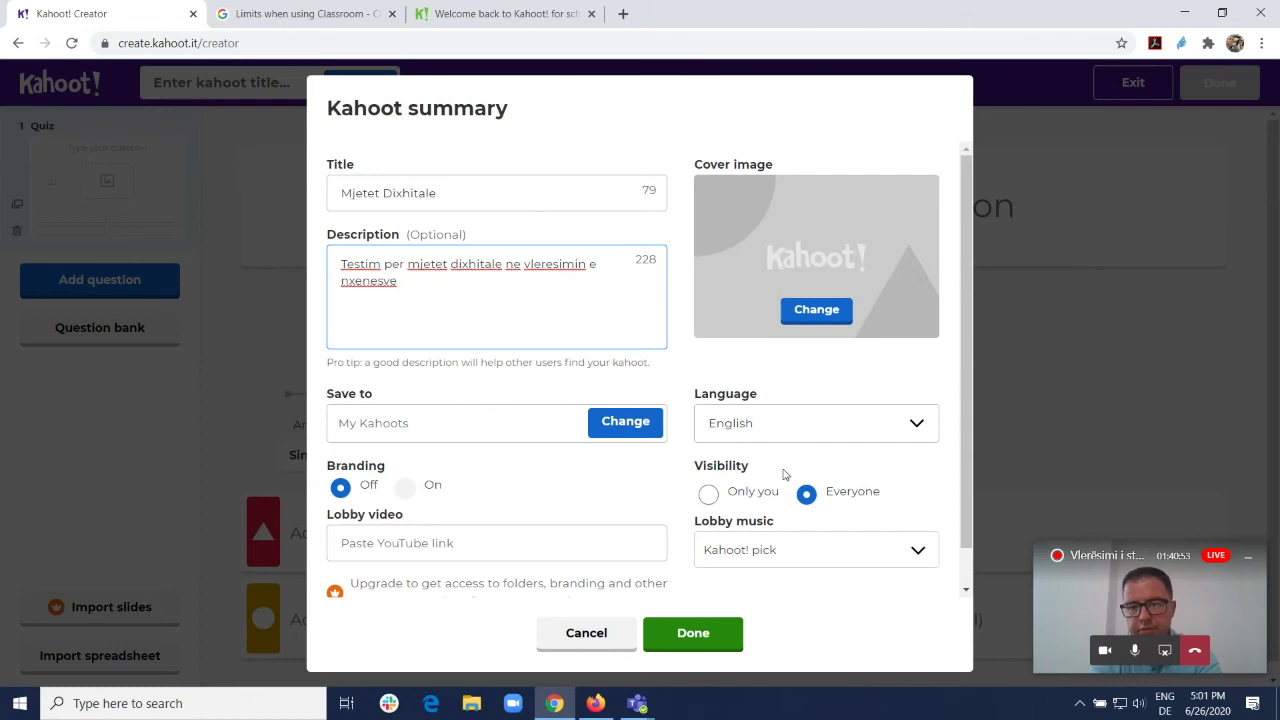
# Step: Browse the Animals, Arts and Business image library categories without picking a cover
pyautogui.click(817, 313)
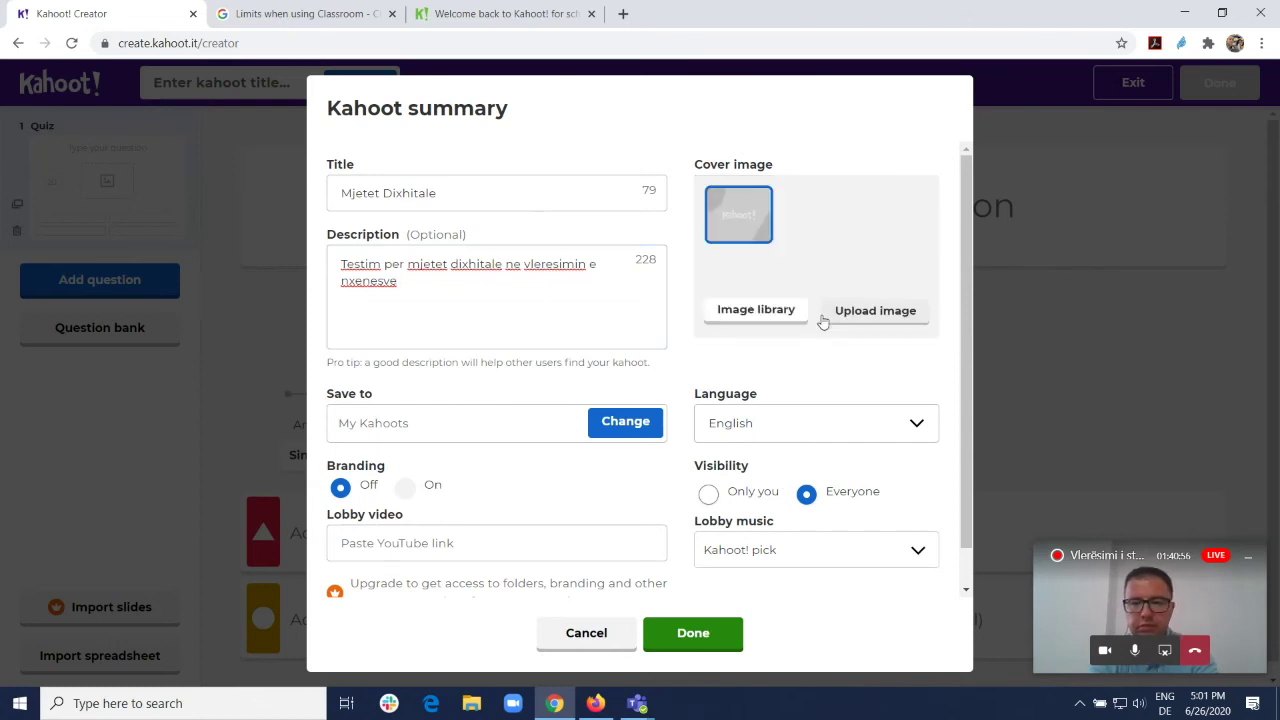
pyautogui.click(757, 313)
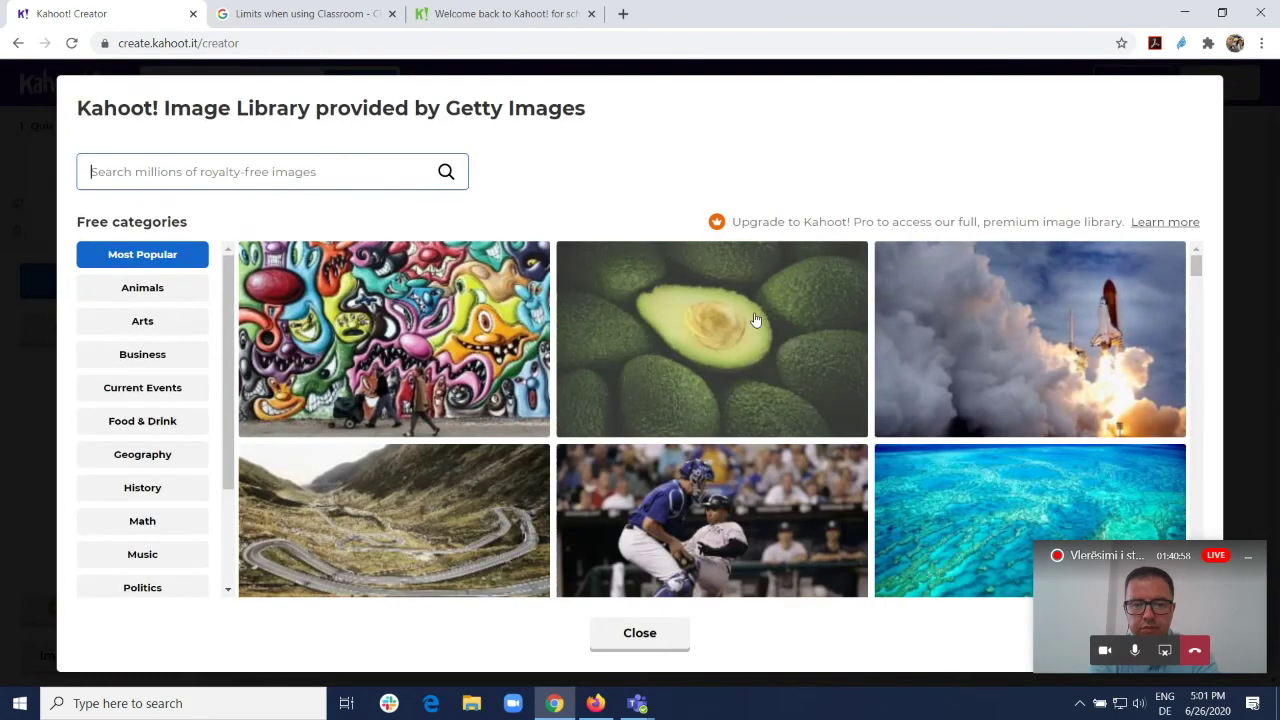
pyautogui.scroll(-8, 715, 400)
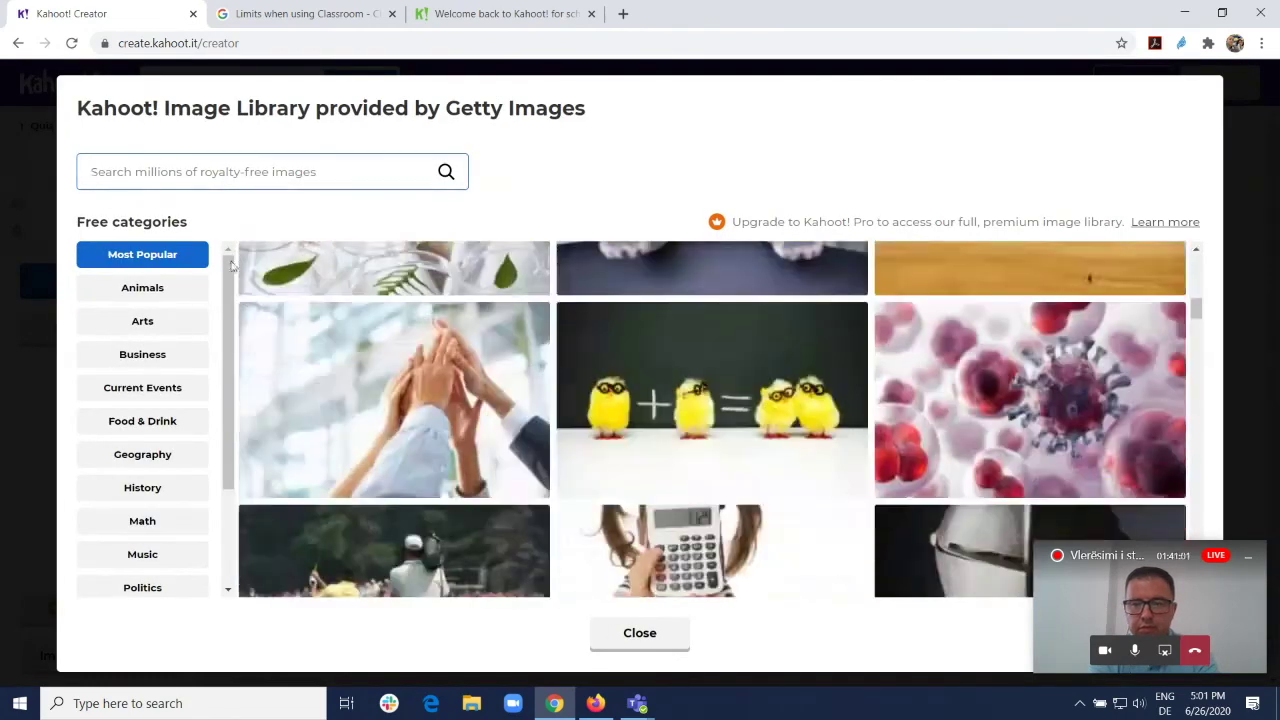
pyautogui.click(137, 292)
pyautogui.click(142, 323)
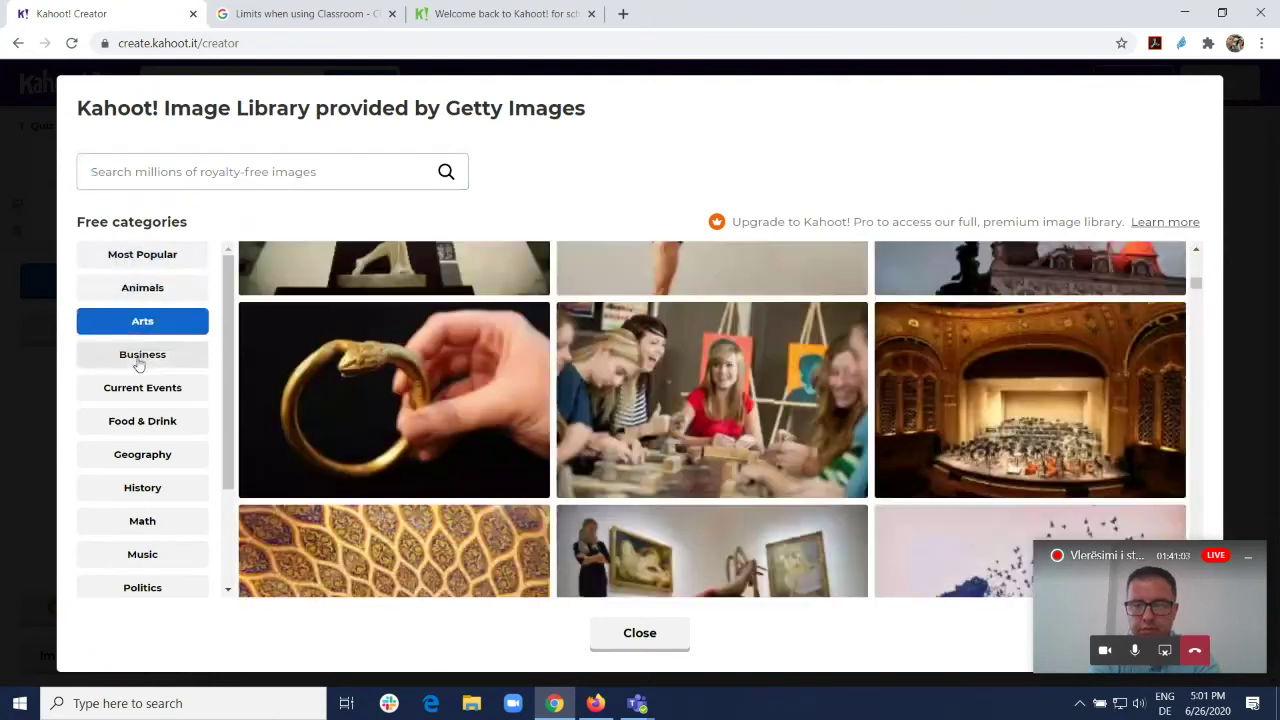
pyautogui.click(141, 354)
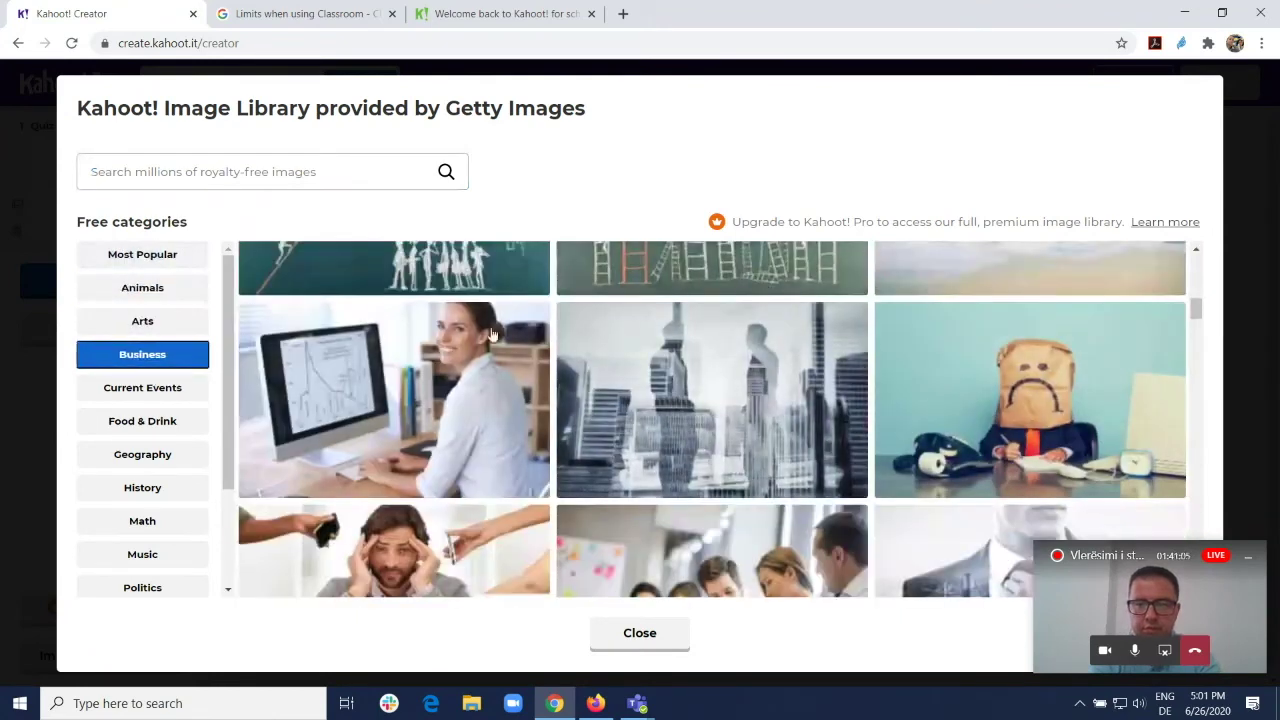
pyautogui.scroll(-2, 600, 320)
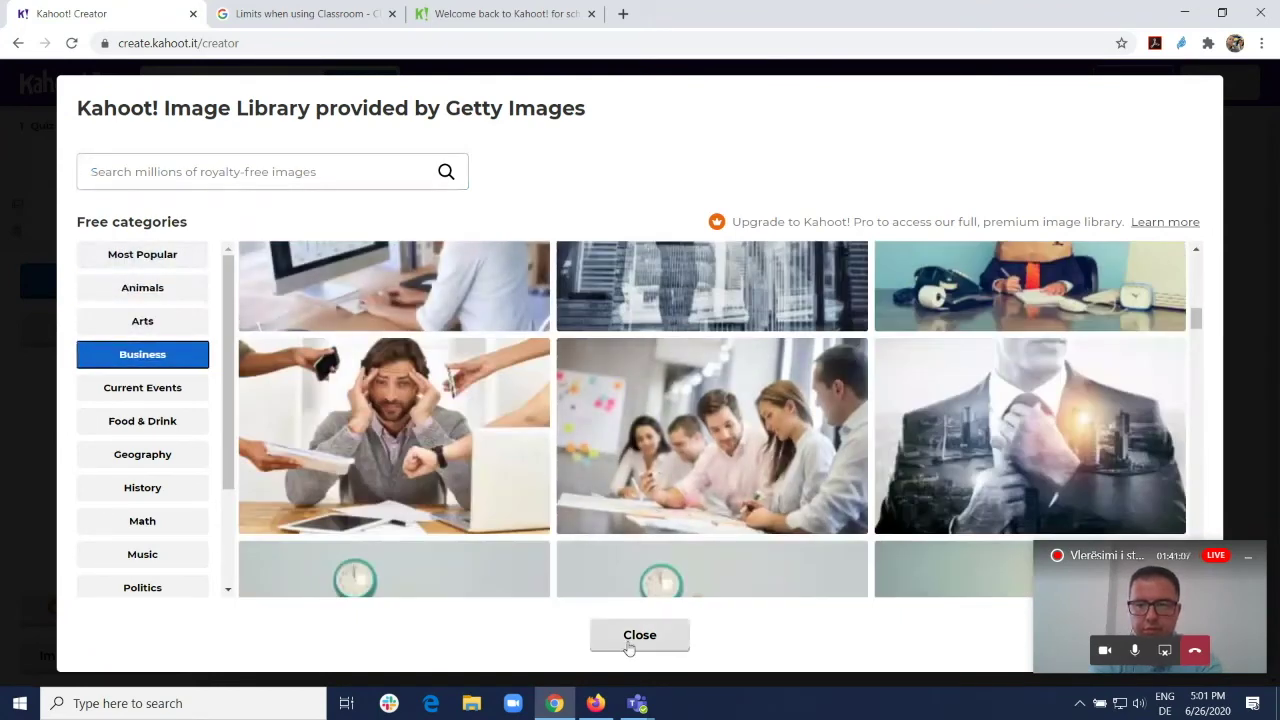
pyautogui.click(630, 632)
# Step: Upload the Vleresimi i studenteve picture as the cover image and save the summary
pyautogui.click(875, 312)
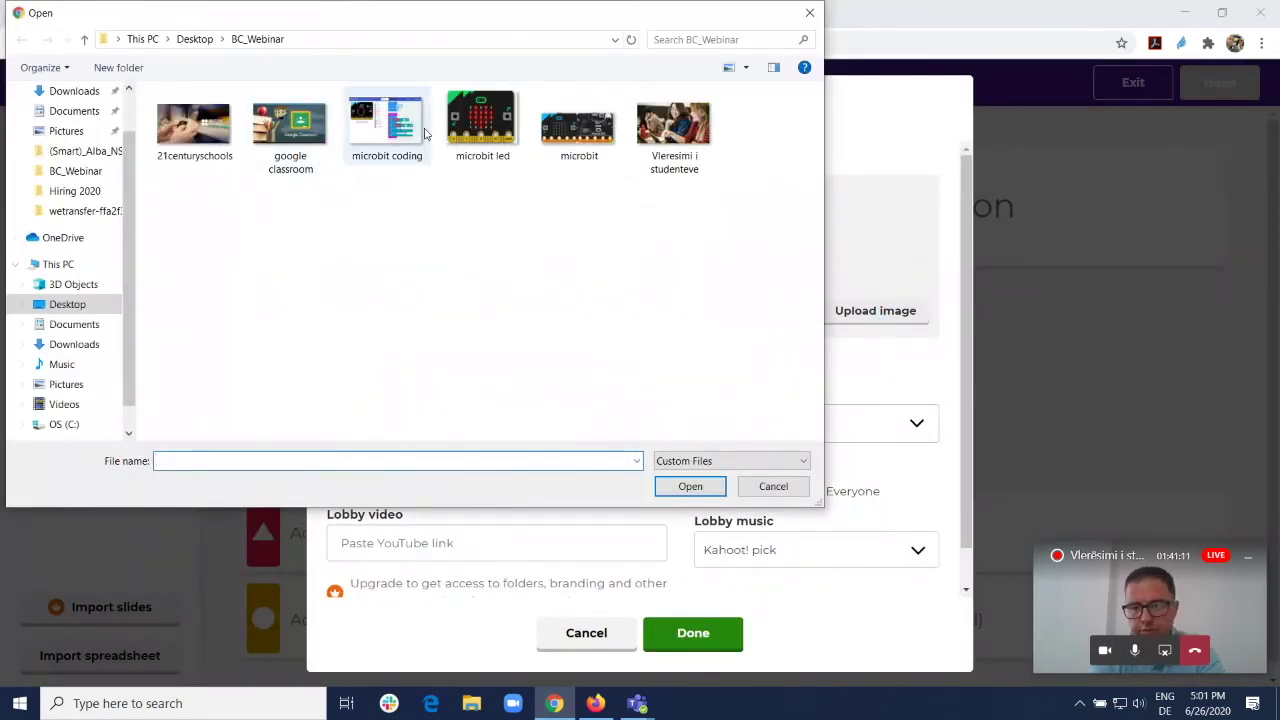
pyautogui.click(680, 145)
pyautogui.doubleClick(680, 145)
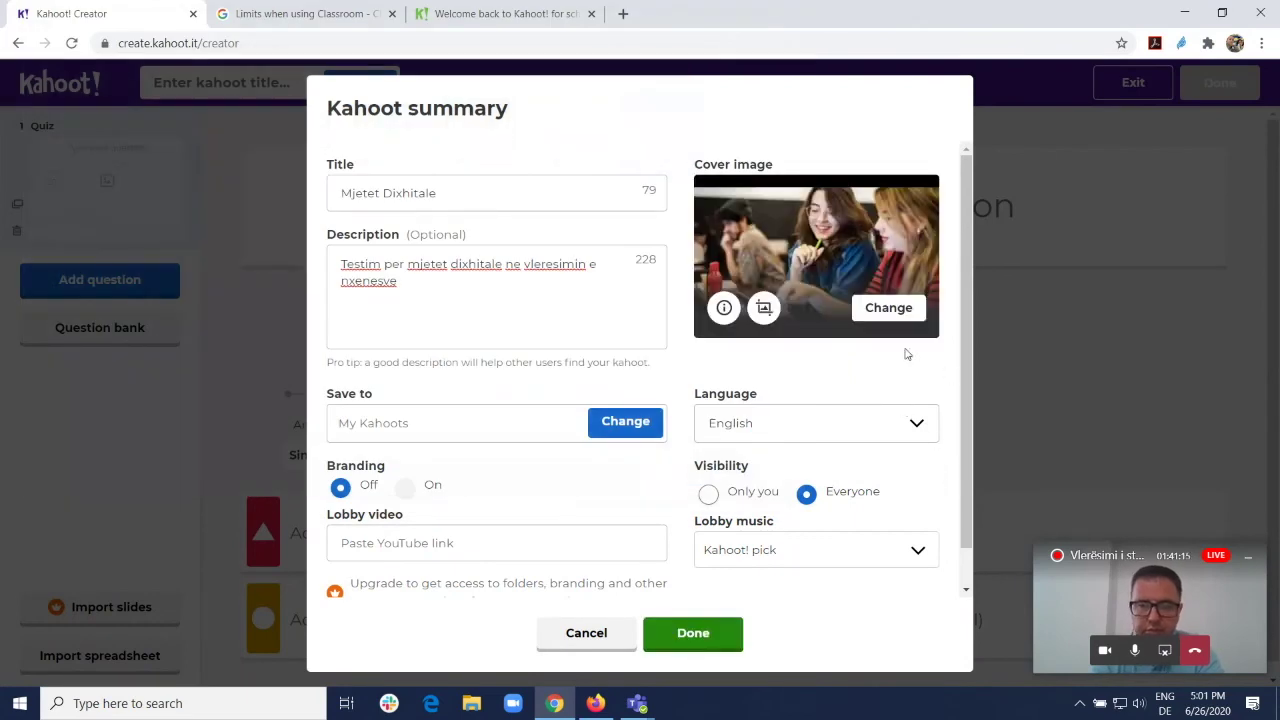
pyautogui.click(703, 642)
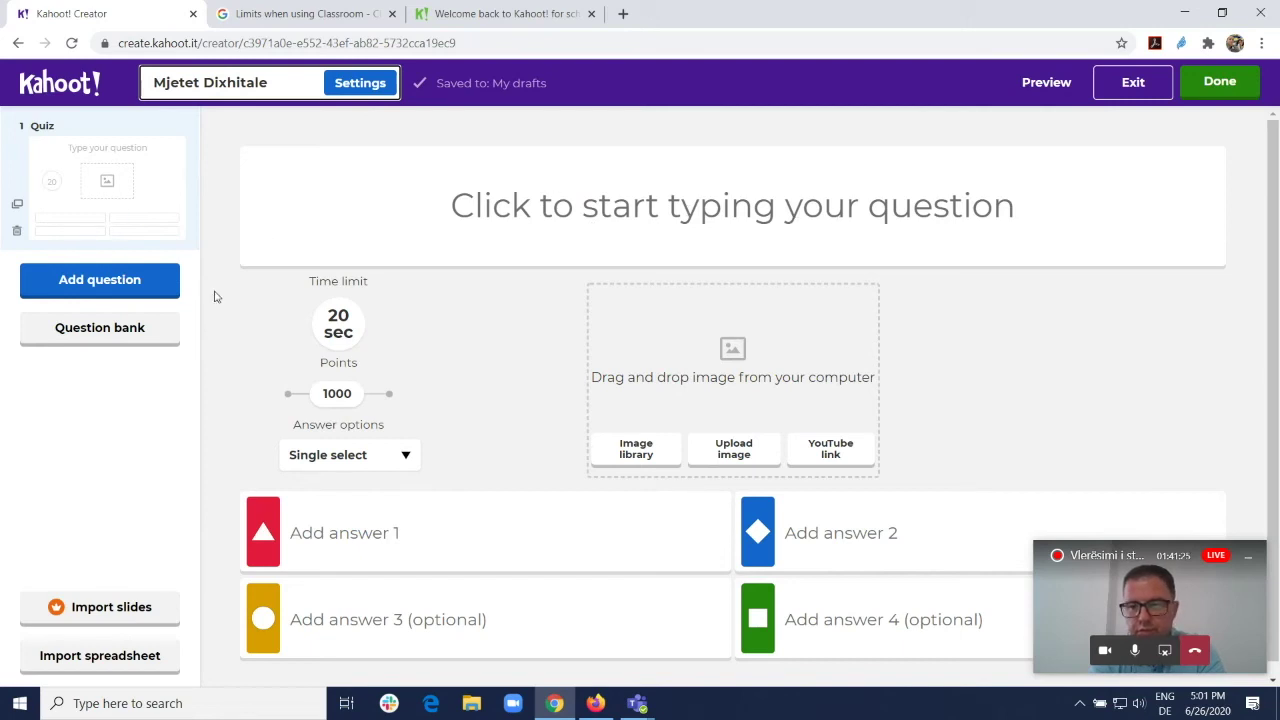
# Step: Select the empty first question, review the available question types, then dismiss them
pyautogui.click(543, 211)
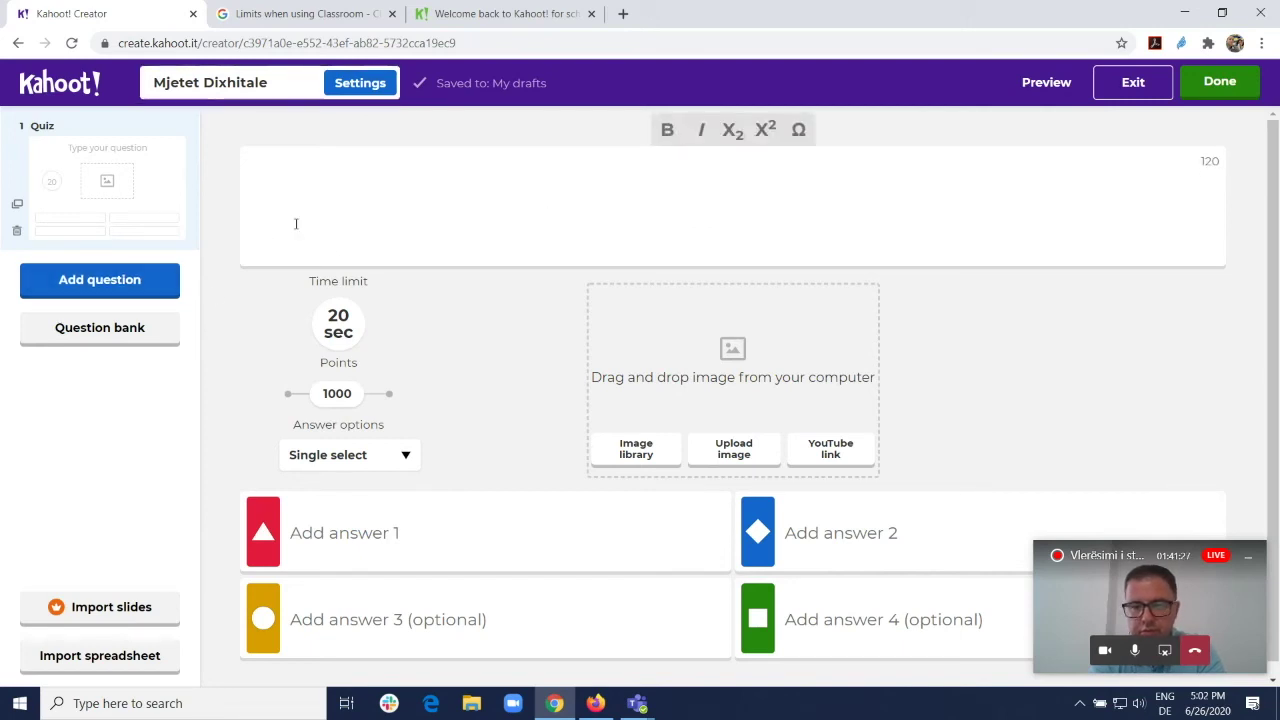
pyautogui.click(70, 285)
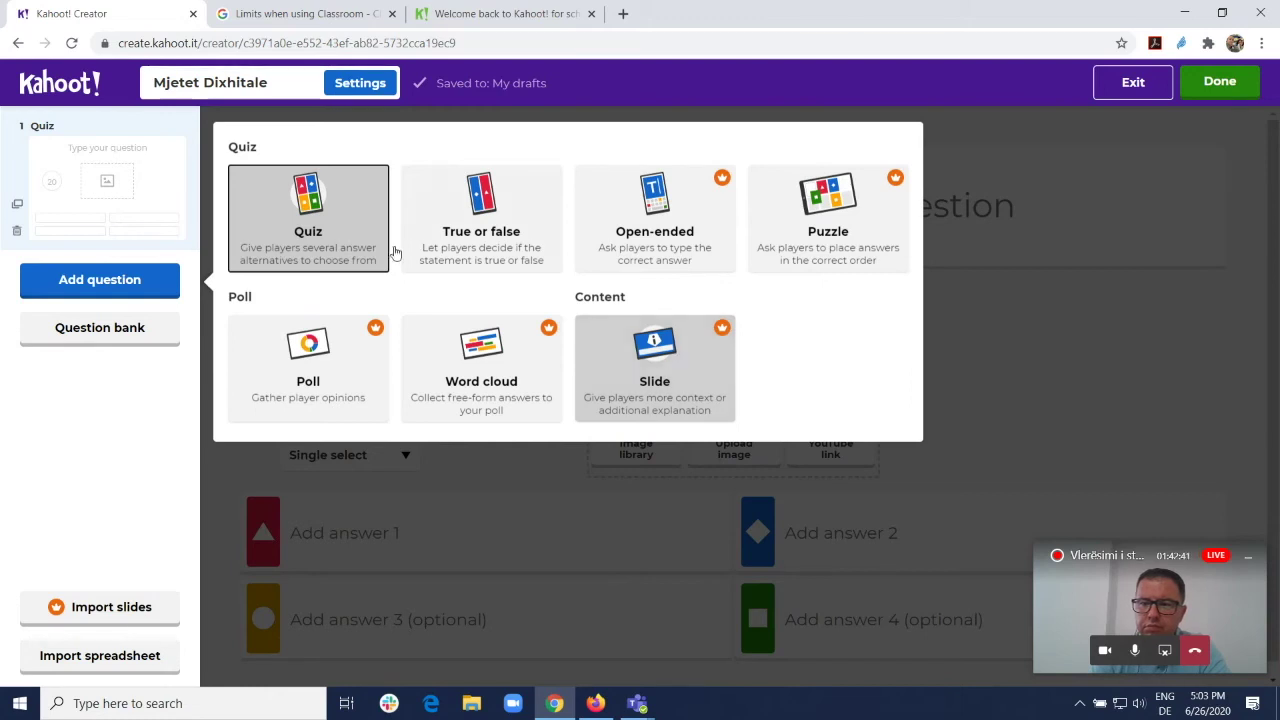
pyautogui.press('Escape')
# Step: Exit to My drafts and open the 'Vleresimi i studenteve me ndihmen e mjeteve dixhitale' draft
pyautogui.click(1133, 82)
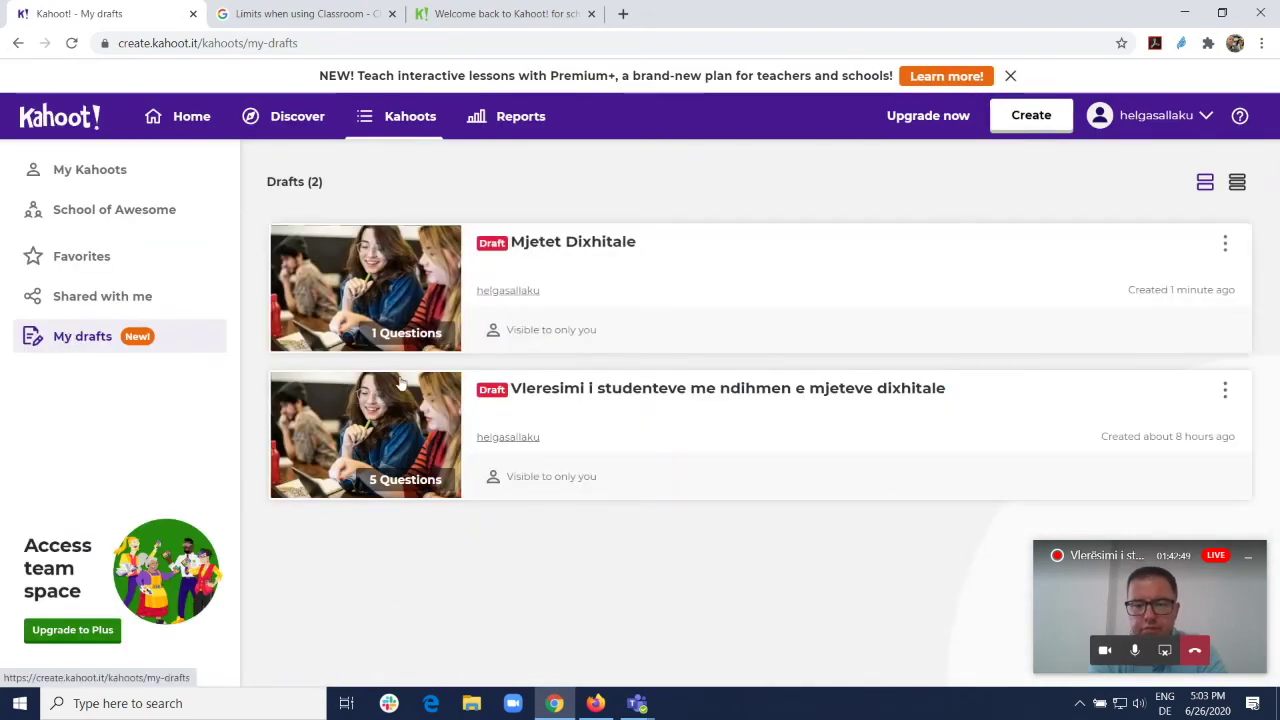
pyautogui.click(660, 410)
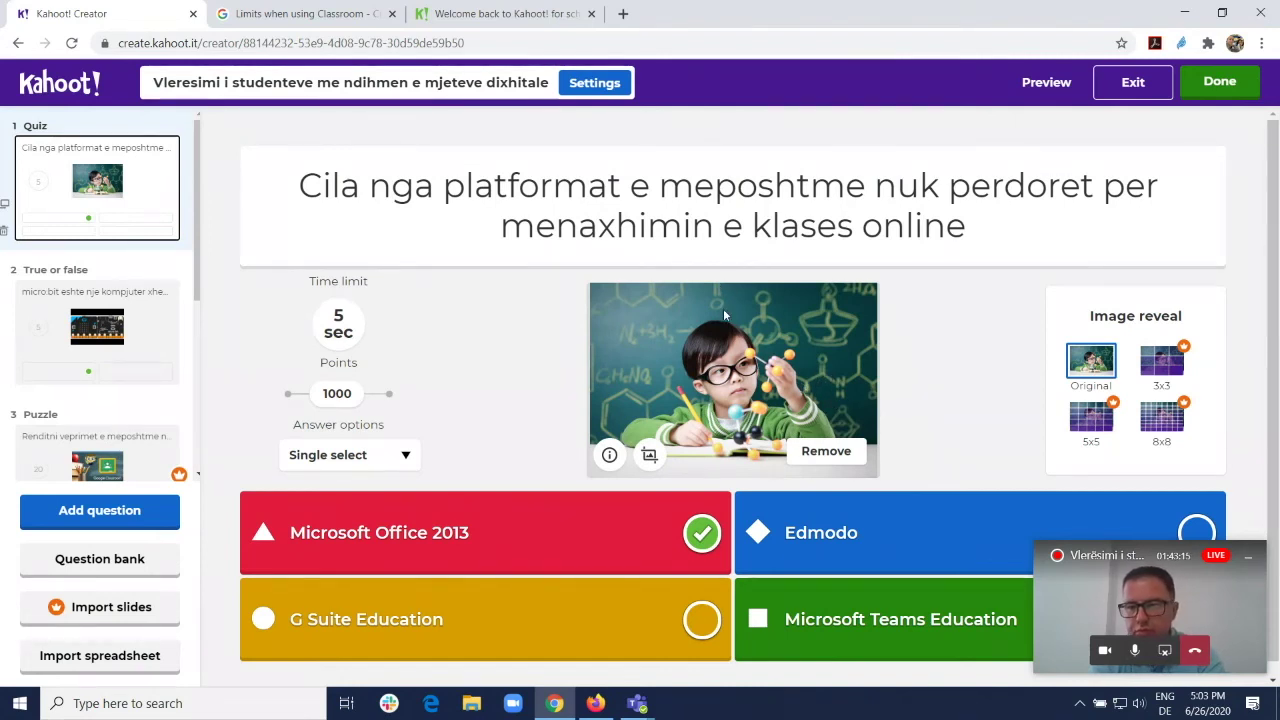
# Step: Remove question 1's picture and browse the Science & Technology image library
pyautogui.scroll(-1, 801, 374)
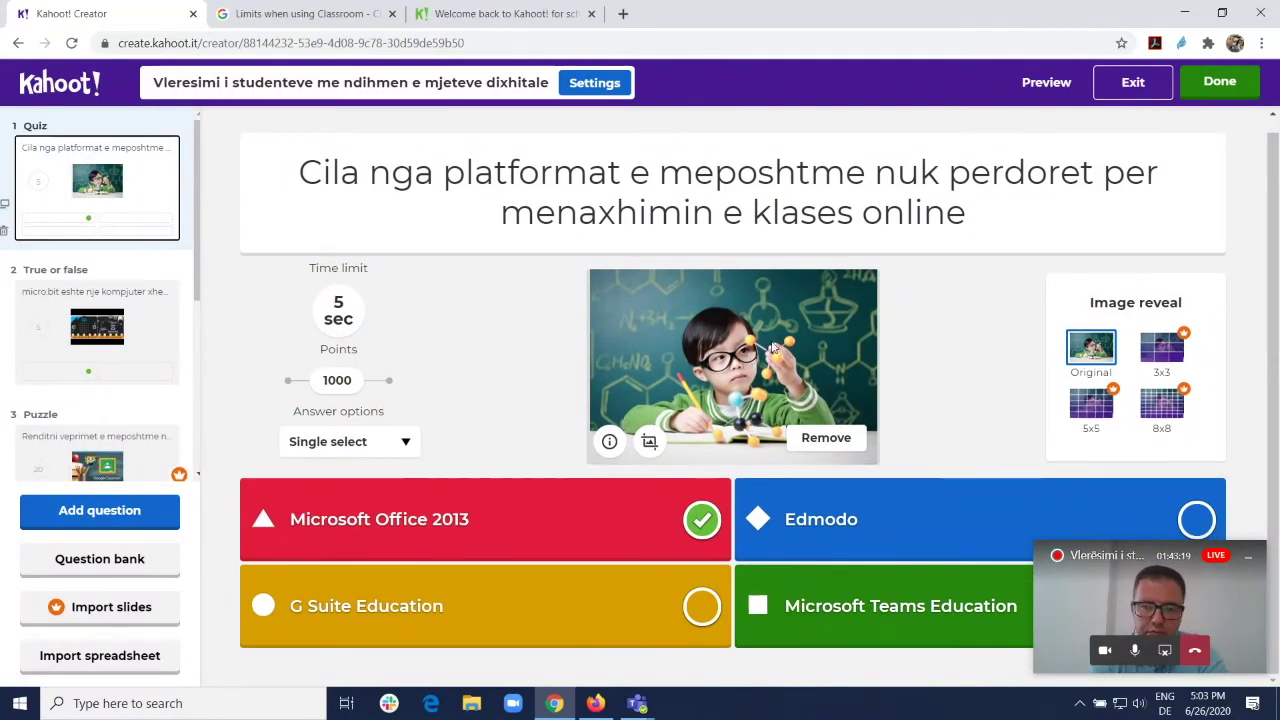
pyautogui.click(826, 437)
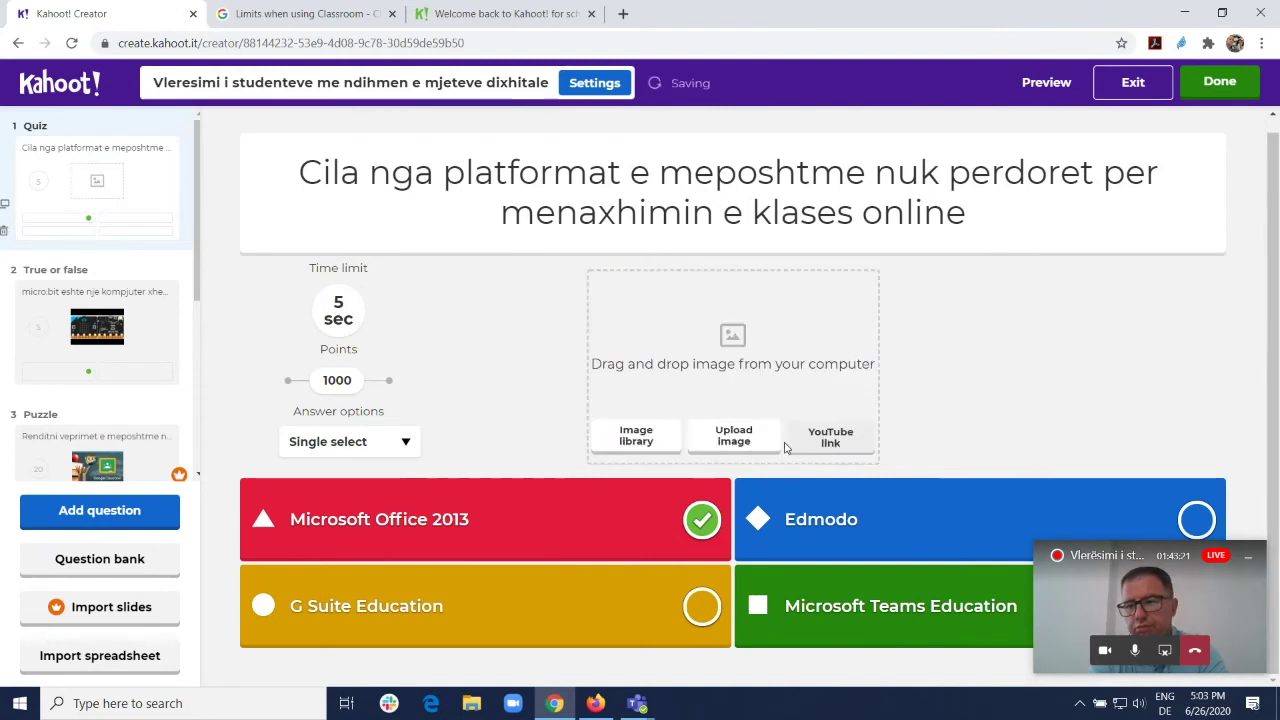
pyautogui.click(638, 439)
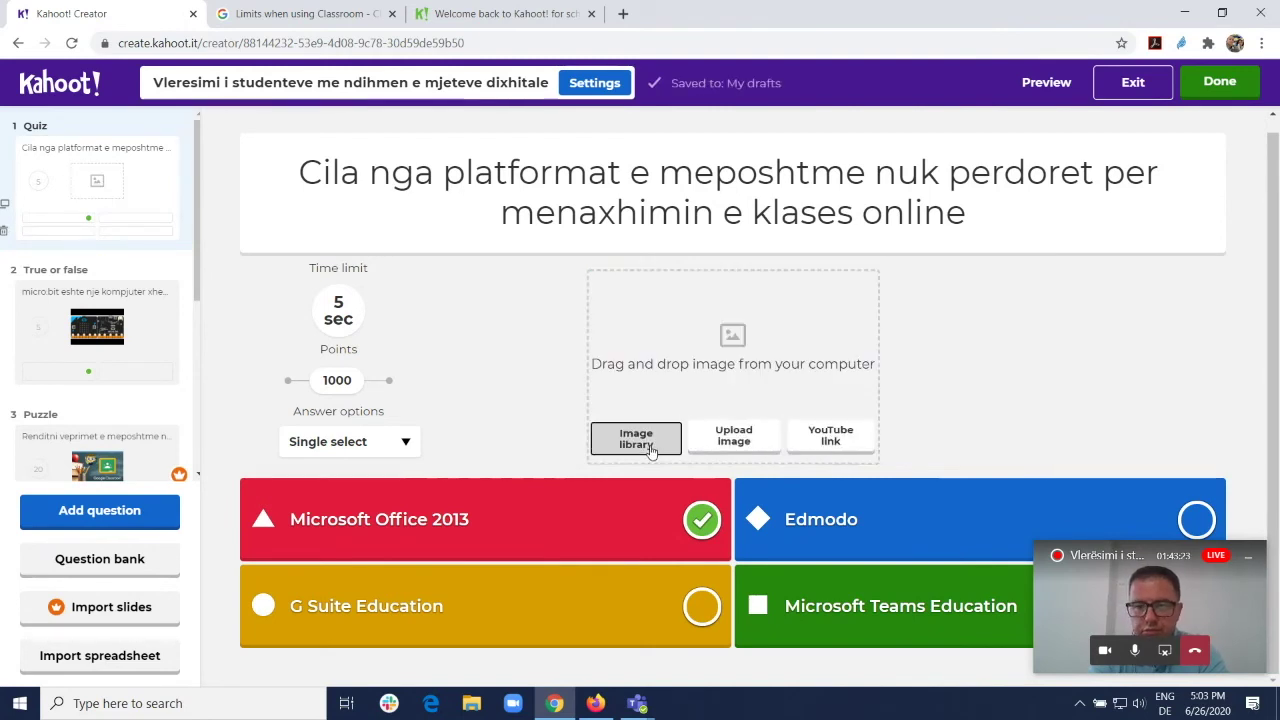
pyautogui.scroll(-3, 157, 551)
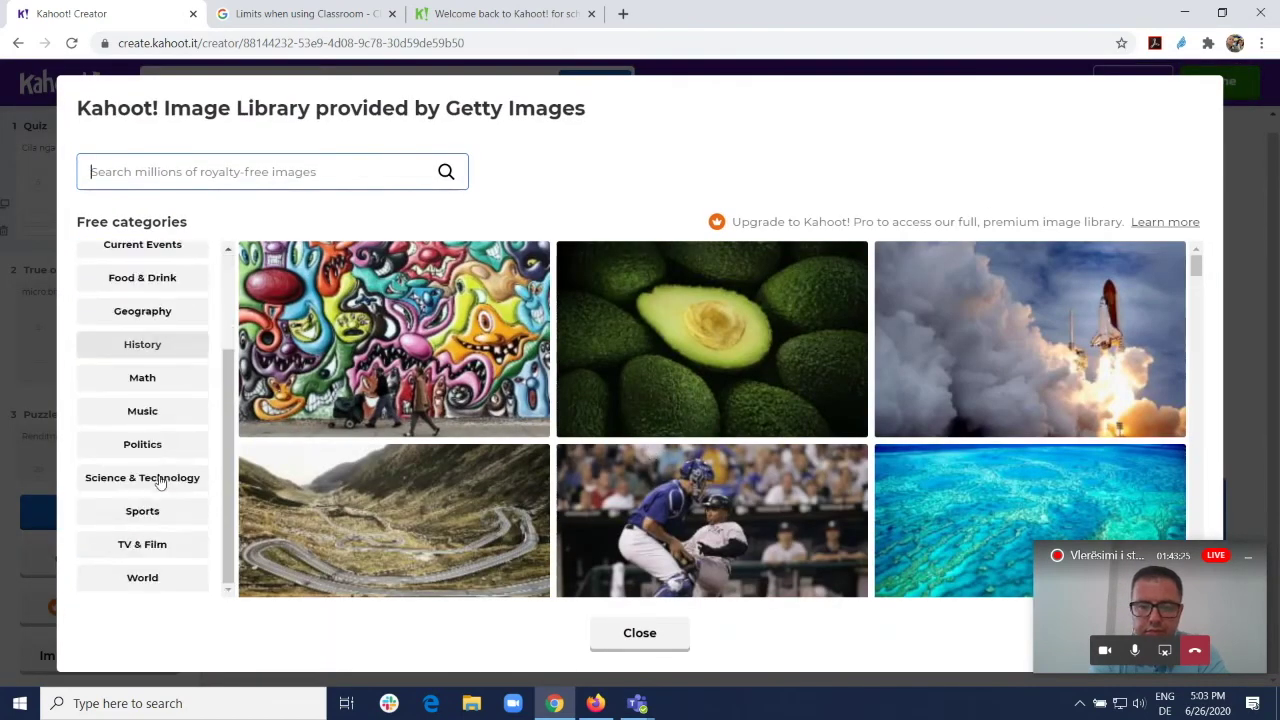
pyautogui.click(180, 479)
pyautogui.scroll(-10, 802, 425)
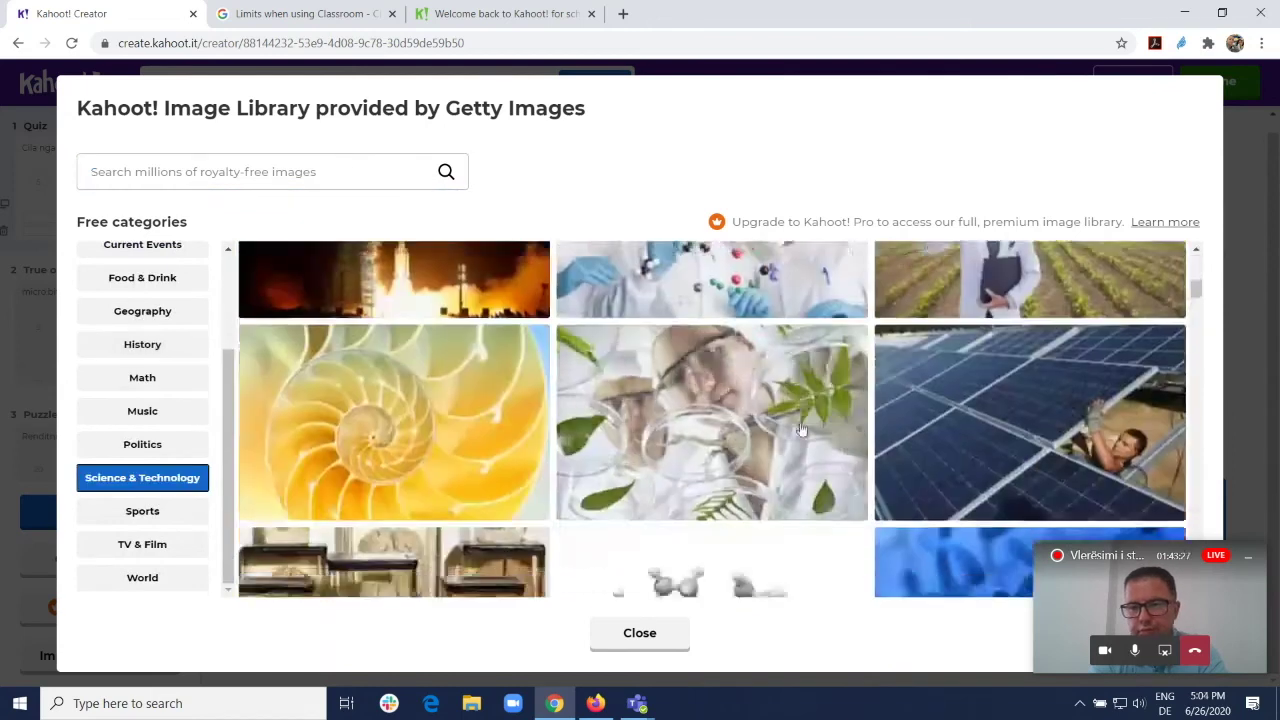
pyautogui.scroll(-10, 805, 424)
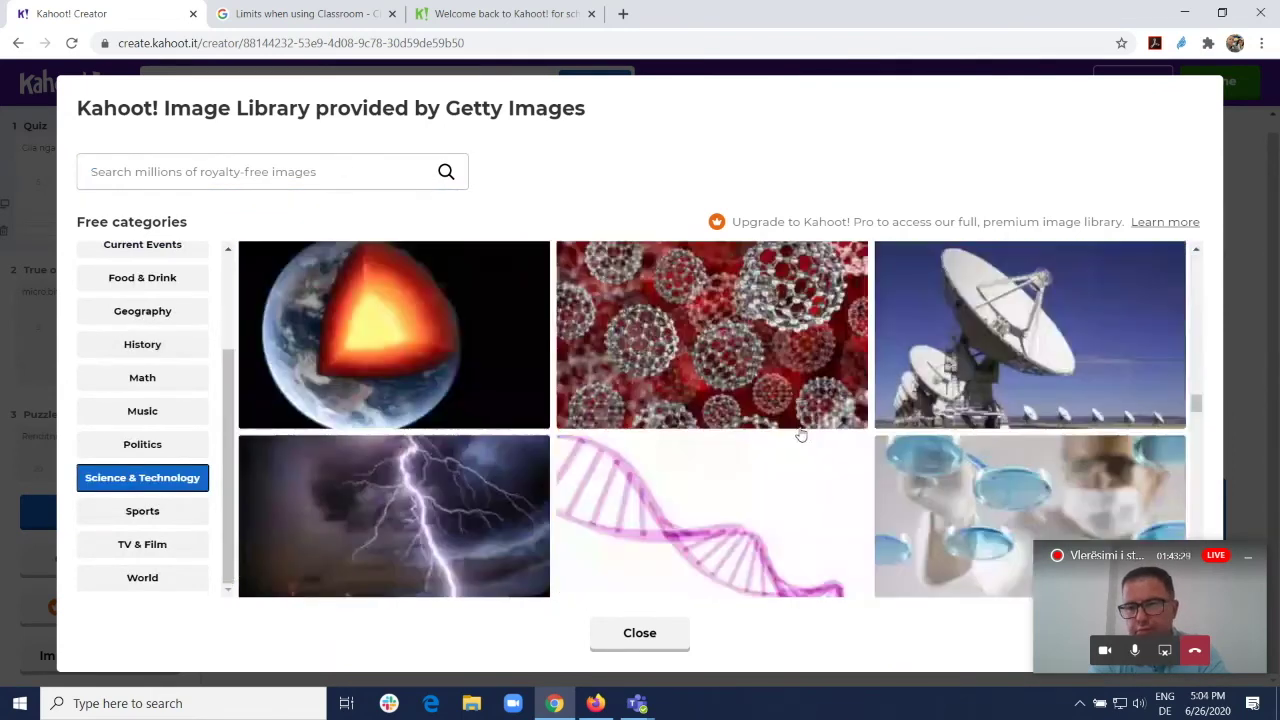
pyautogui.scroll(-10, 805, 421)
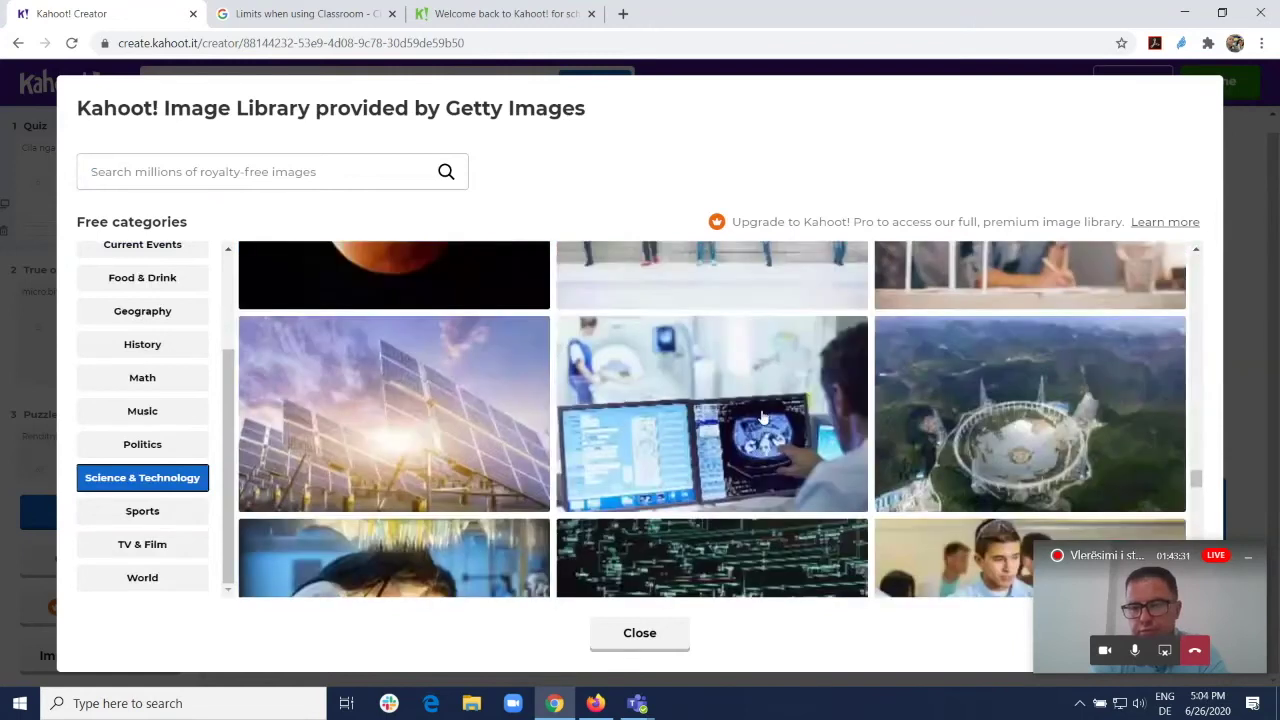
# Step: Use the medical-scan photo as question 1's picture, then open true-or-false question 2
pyautogui.click(764, 420)
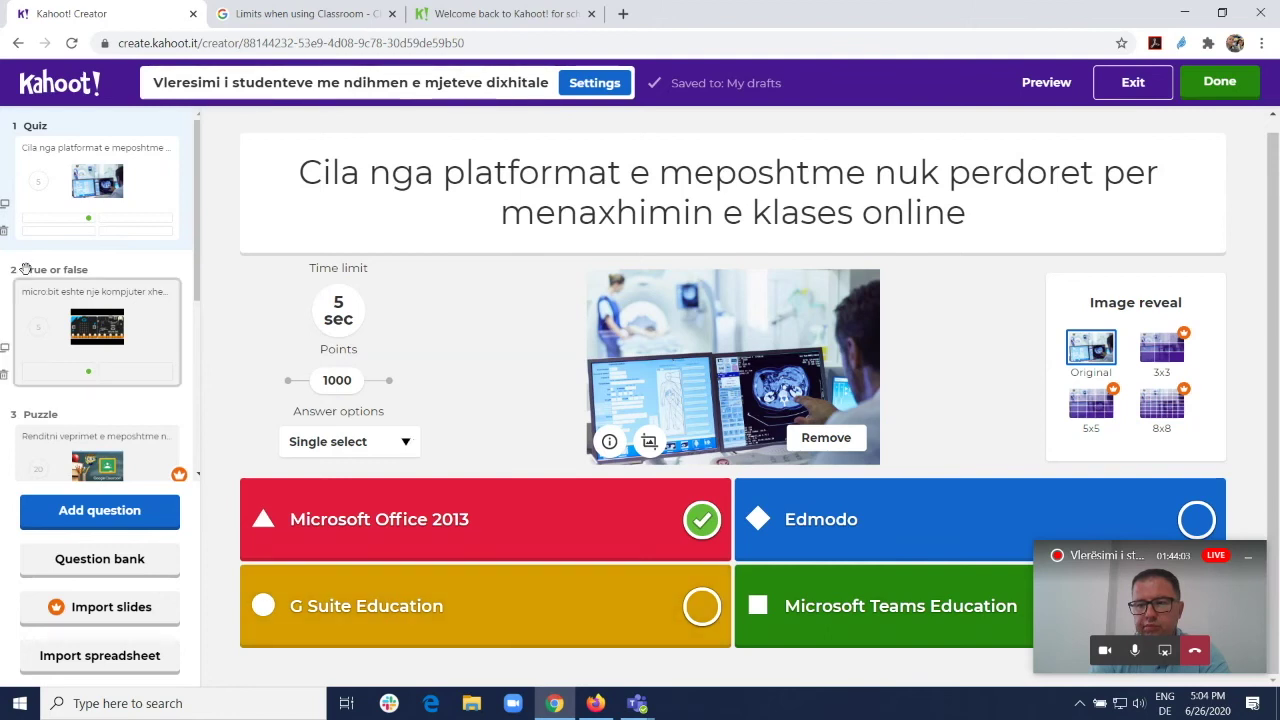
pyautogui.click(153, 327)
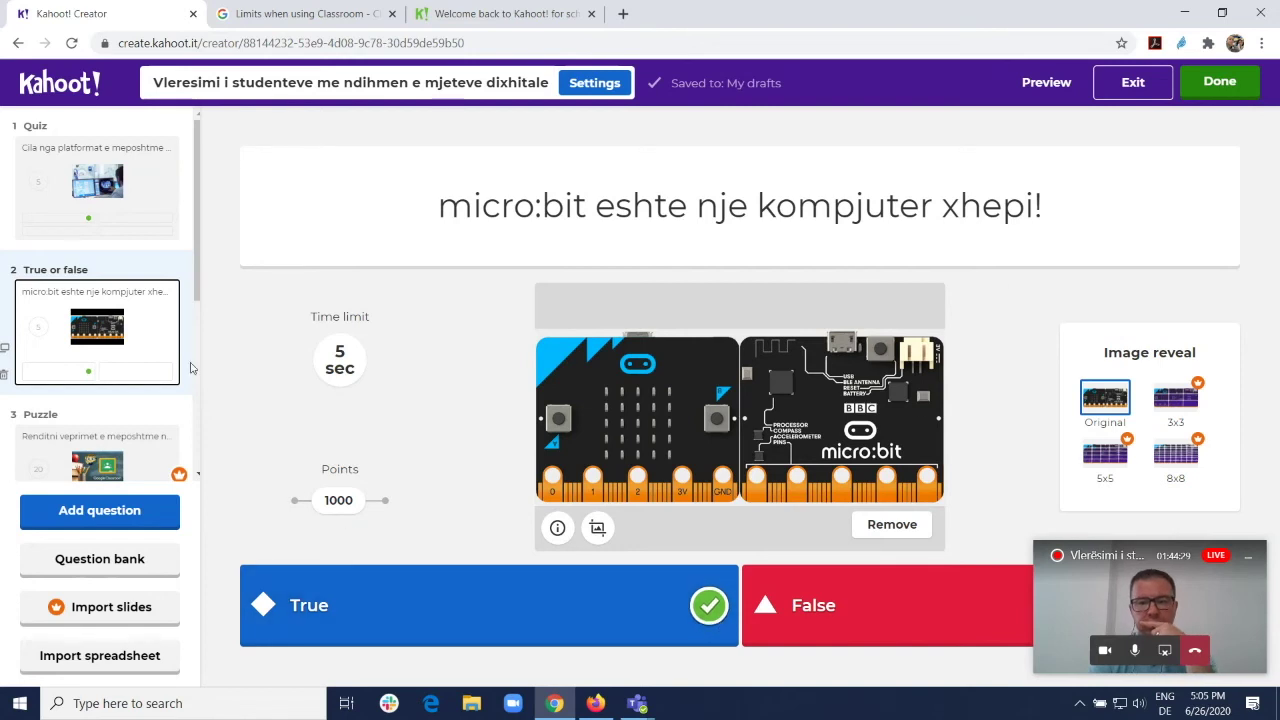
pyautogui.scroll(-1, 140, 370)
# Step: Open the Puzzle question and scroll through its settings
pyautogui.click(137, 371)
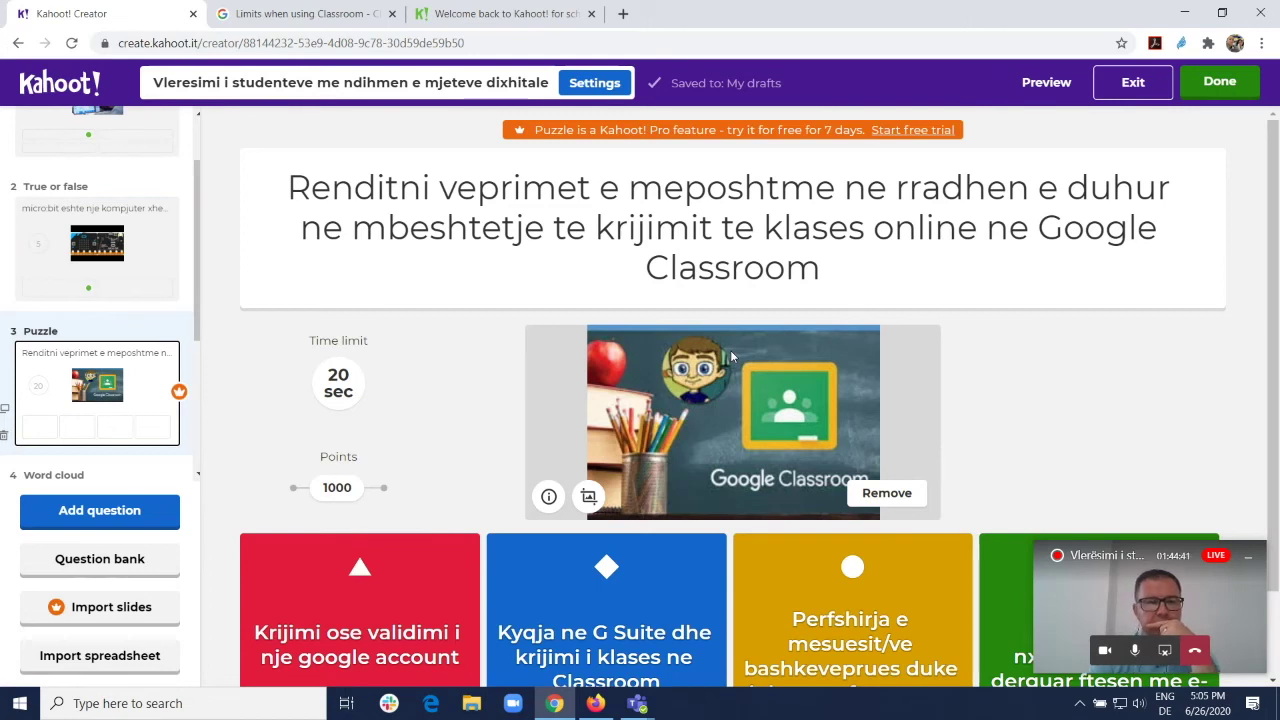
pyautogui.scroll(-1, 907, 392)
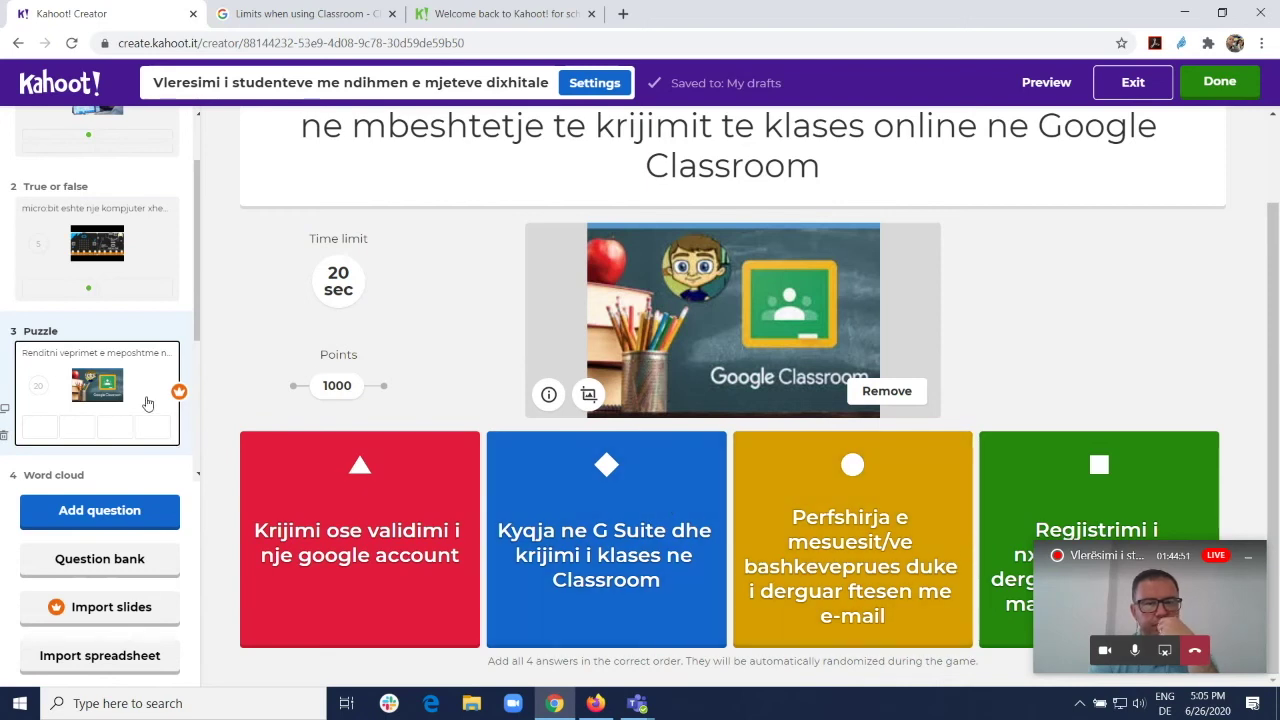
pyautogui.scroll(-1, 147, 400)
pyautogui.scroll(-2, 145, 390)
# Step: Check the Word cloud question's time limit, keep 20 sec, and move to Open-ended question 5
pyautogui.click(131, 324)
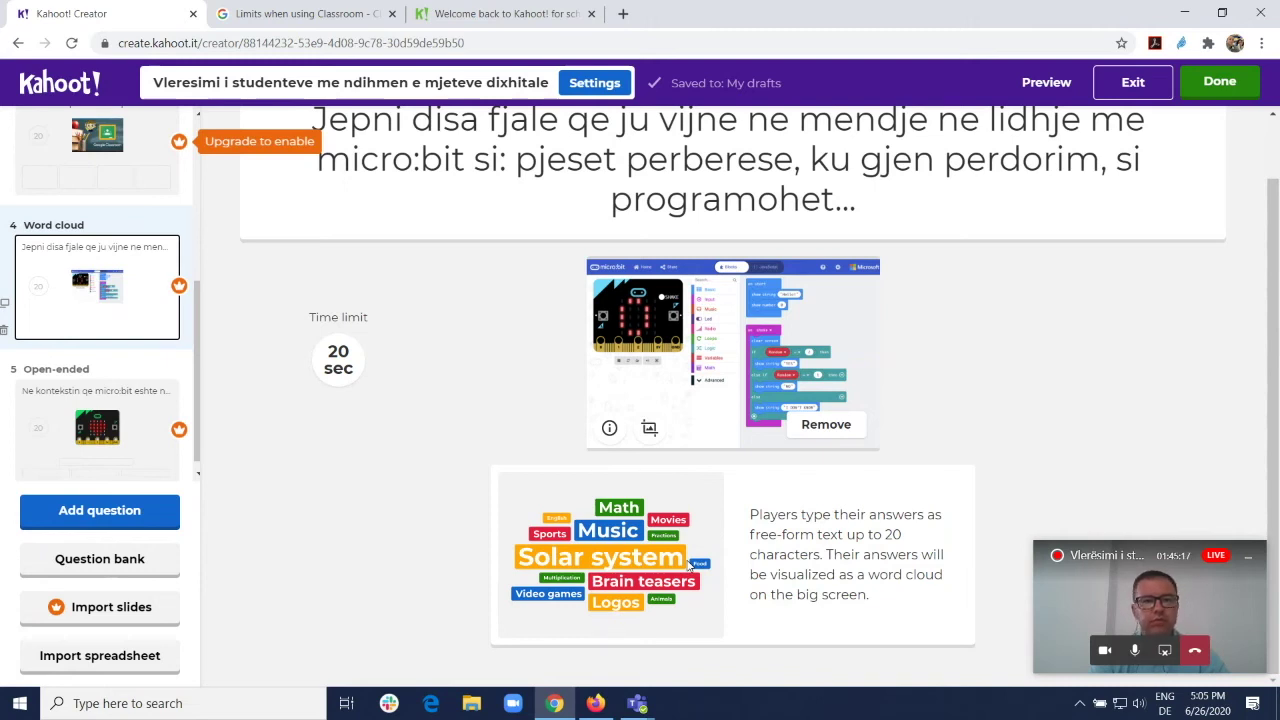
pyautogui.click(330, 362)
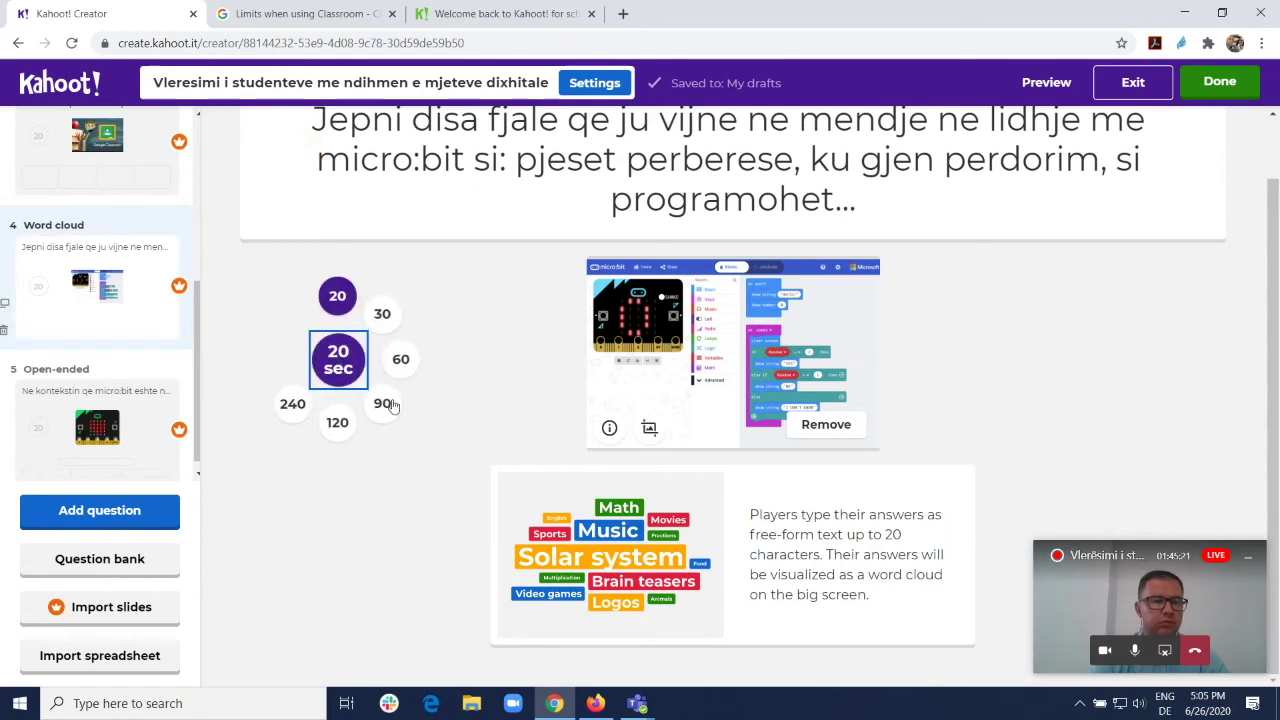
pyautogui.click(449, 400)
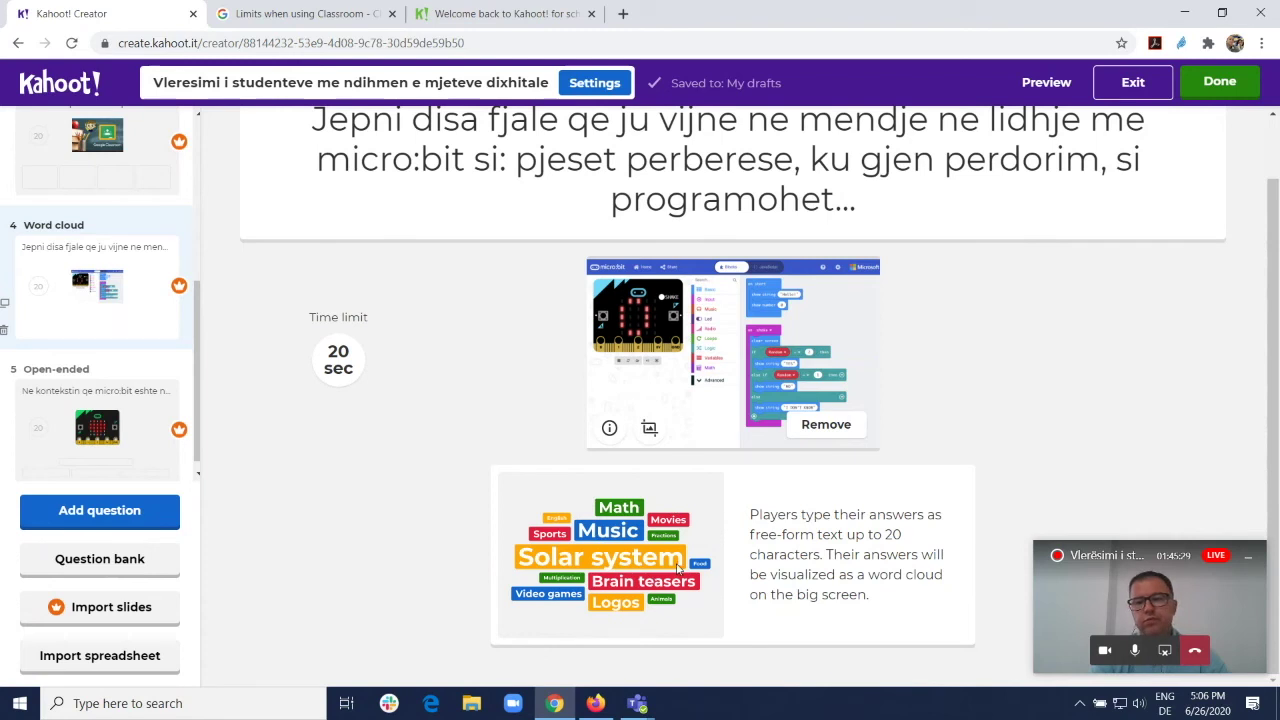
pyautogui.scroll(-1, 118, 418)
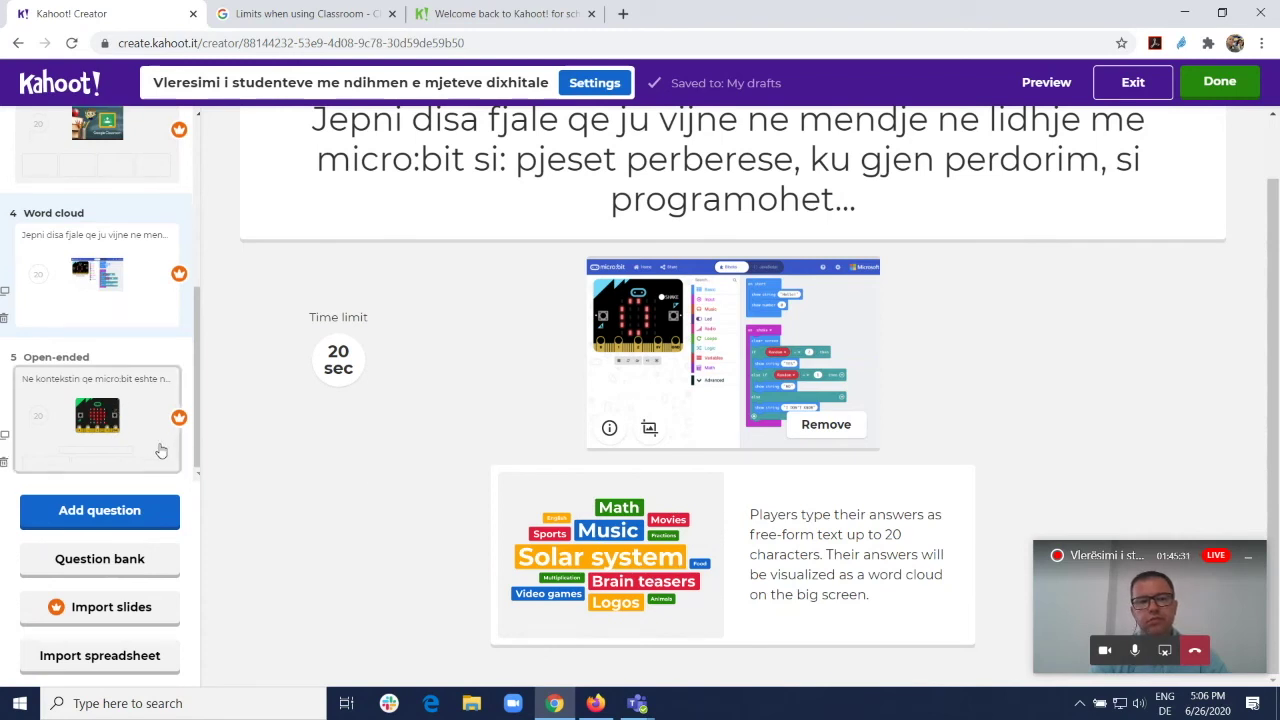
pyautogui.click(158, 449)
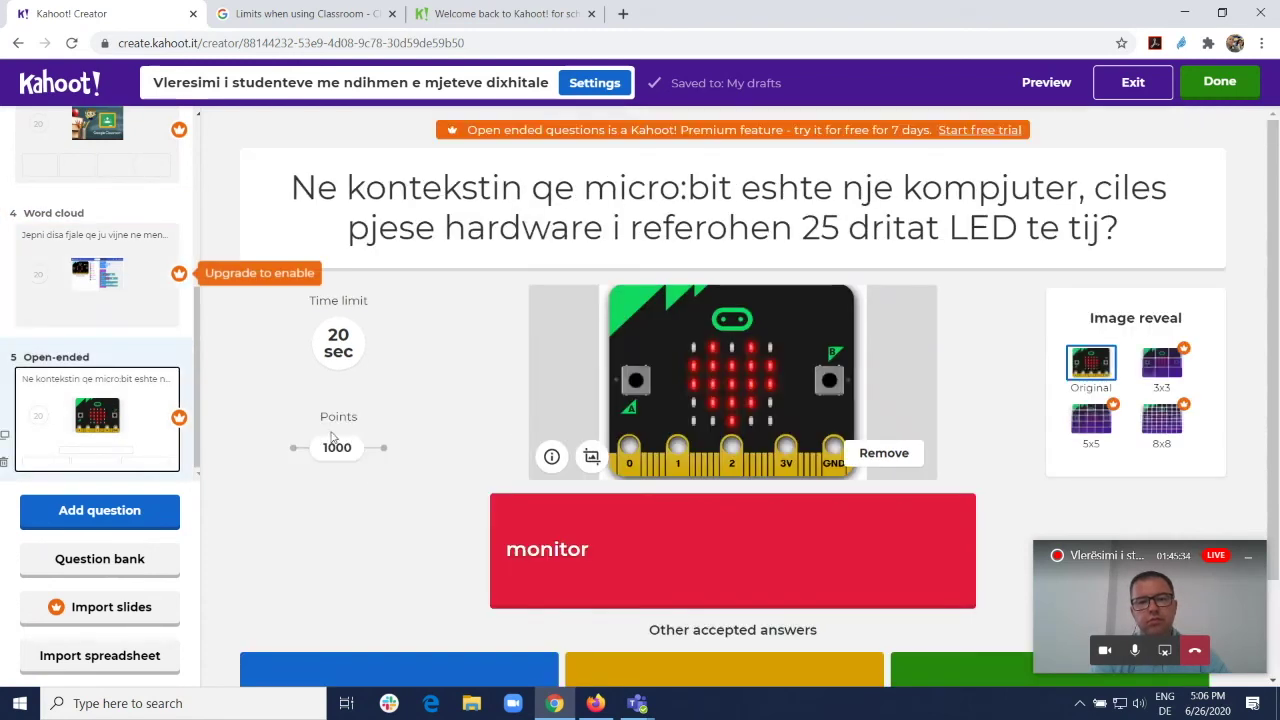
# Step: Check question 5's accepted answers (monitor, ekran, pajisje dalese, output) and preview it
pyautogui.scroll(-2, 730, 390)
pyautogui.scroll(2, 728, 386)
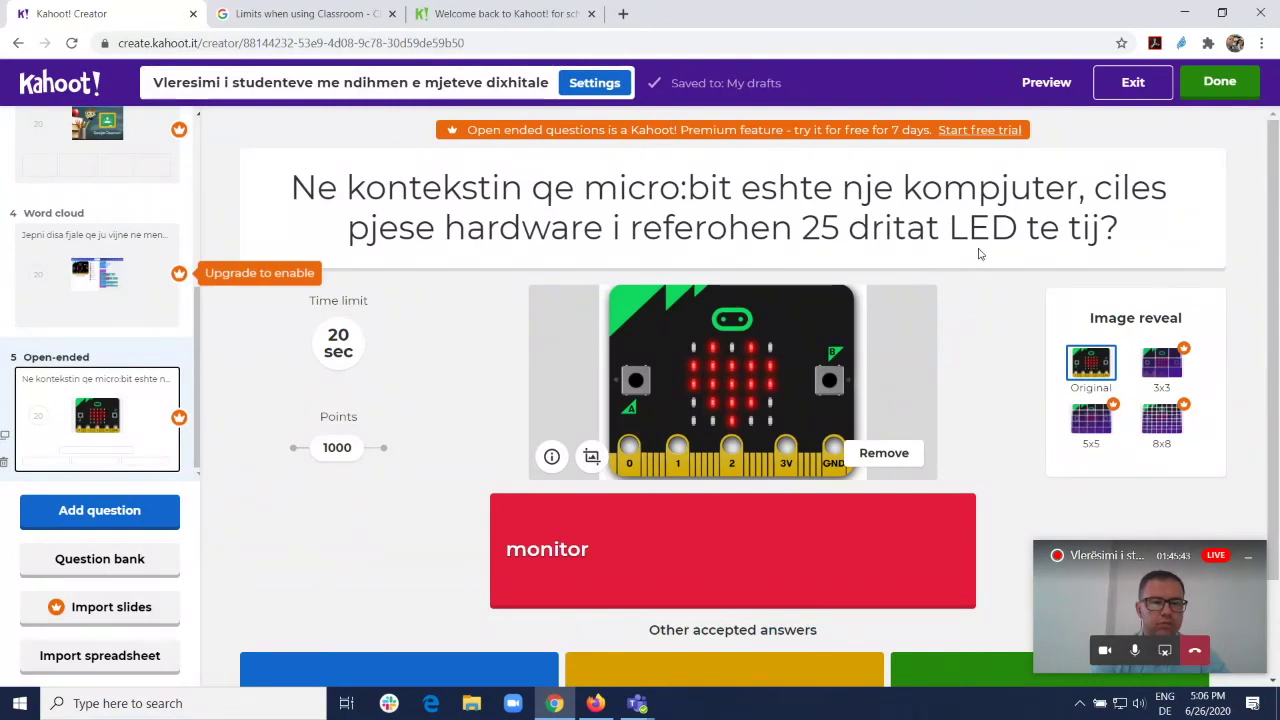
pyautogui.scroll(-1, 979, 254)
pyautogui.scroll(-1, 979, 254)
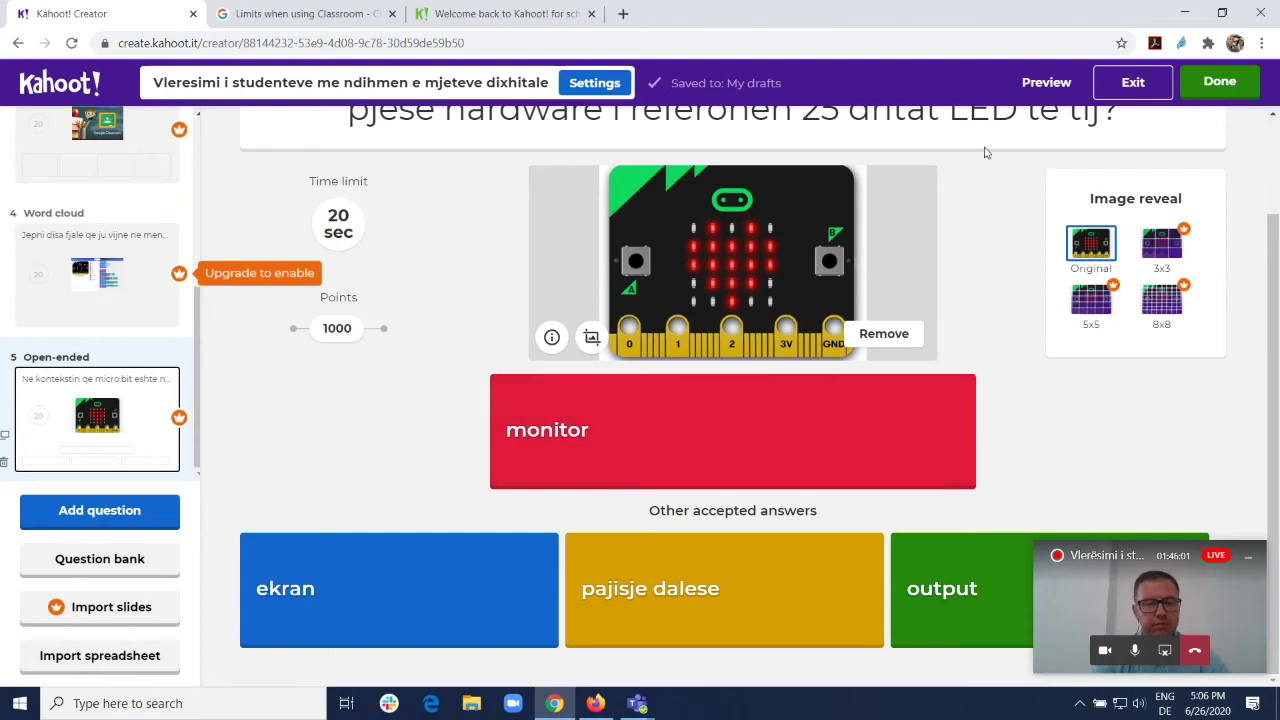
pyautogui.click(1046, 83)
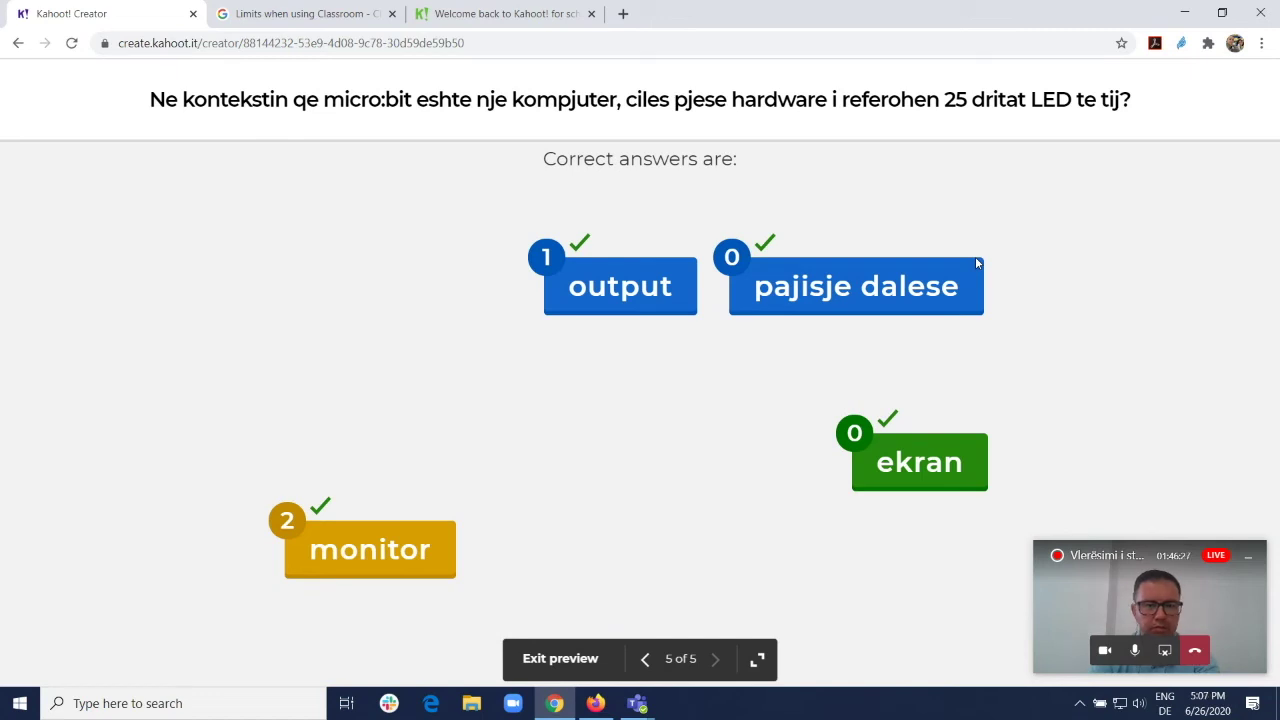
# Step: After the correct answers appear, leave the preview and return to question 5 in the editor
pyautogui.click(18, 43)
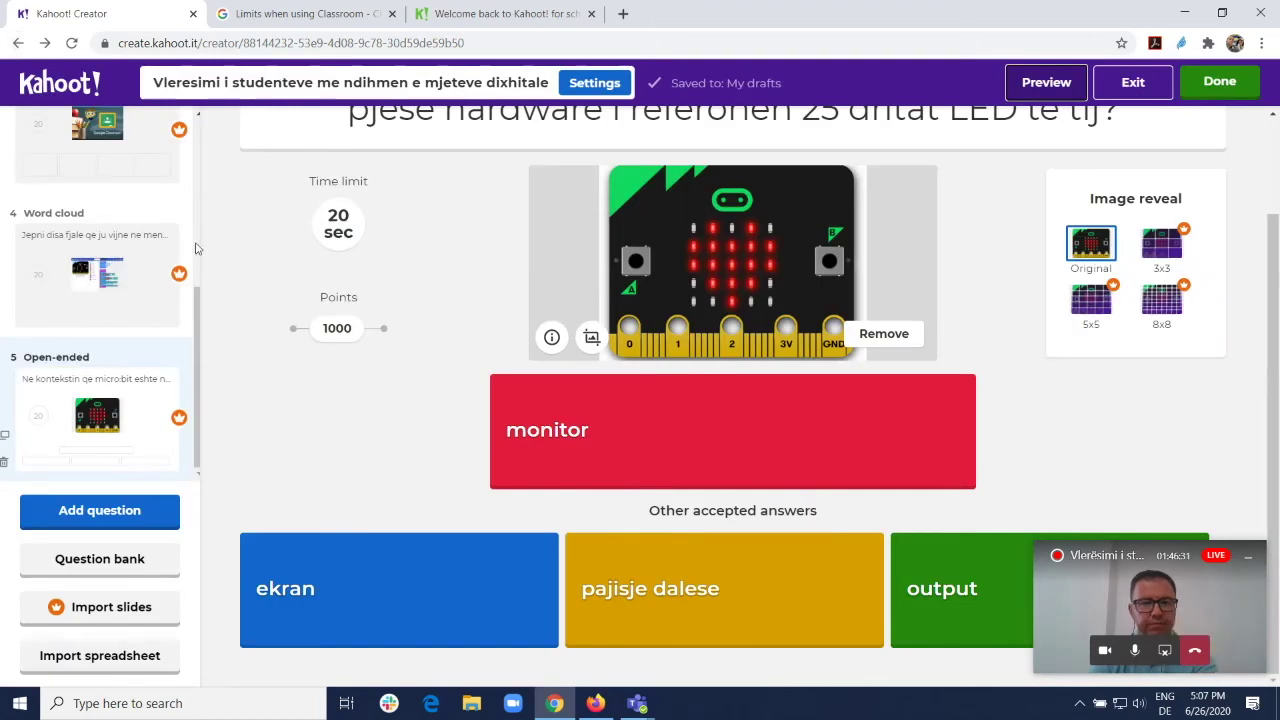
# Step: Go to the Kahoots list and open 'Vleresimi i studenteve me ndihmen e mjeteve dixhitale 2' details
pyautogui.scroll(3, 152, 113)
pyautogui.click(77, 95)
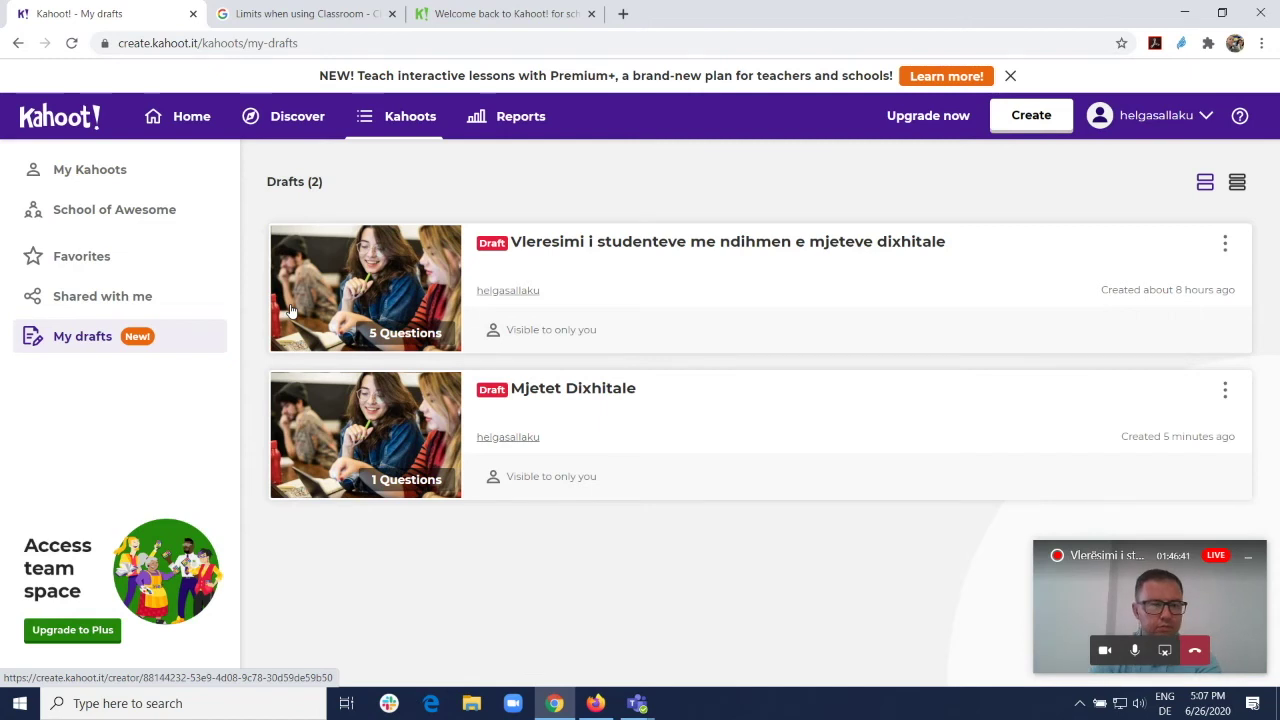
pyautogui.click(404, 117)
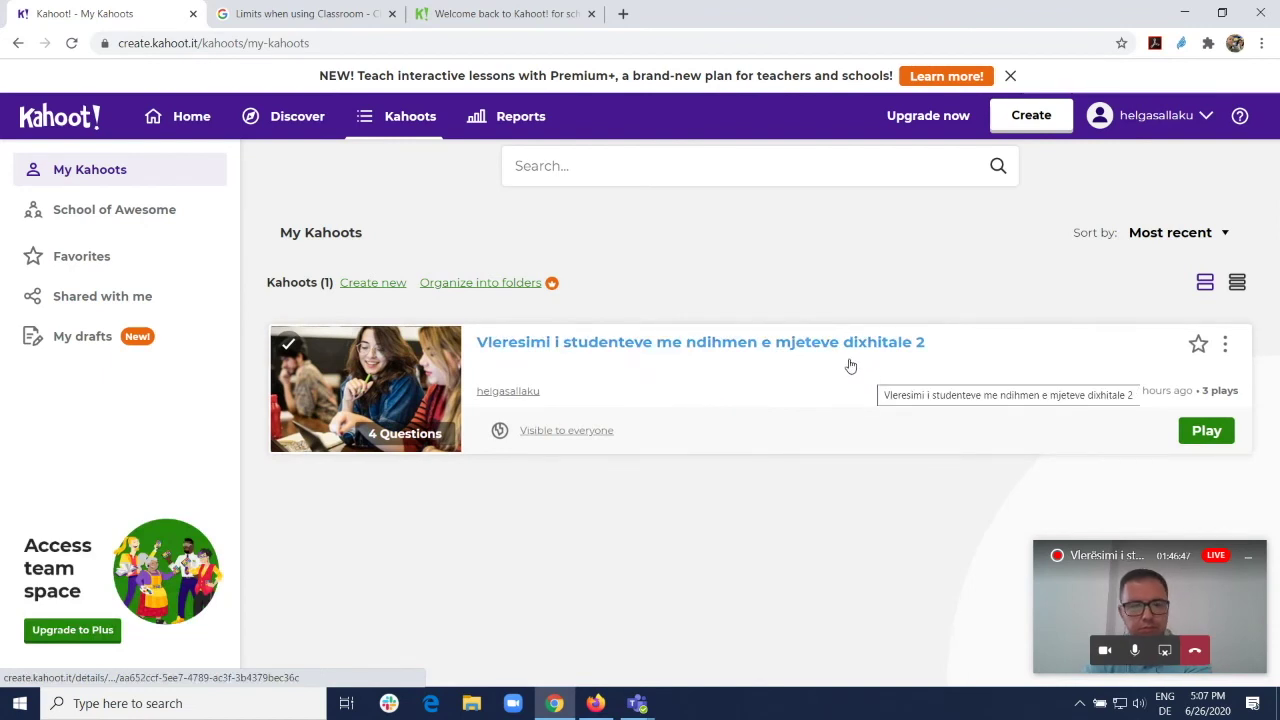
pyautogui.click(840, 374)
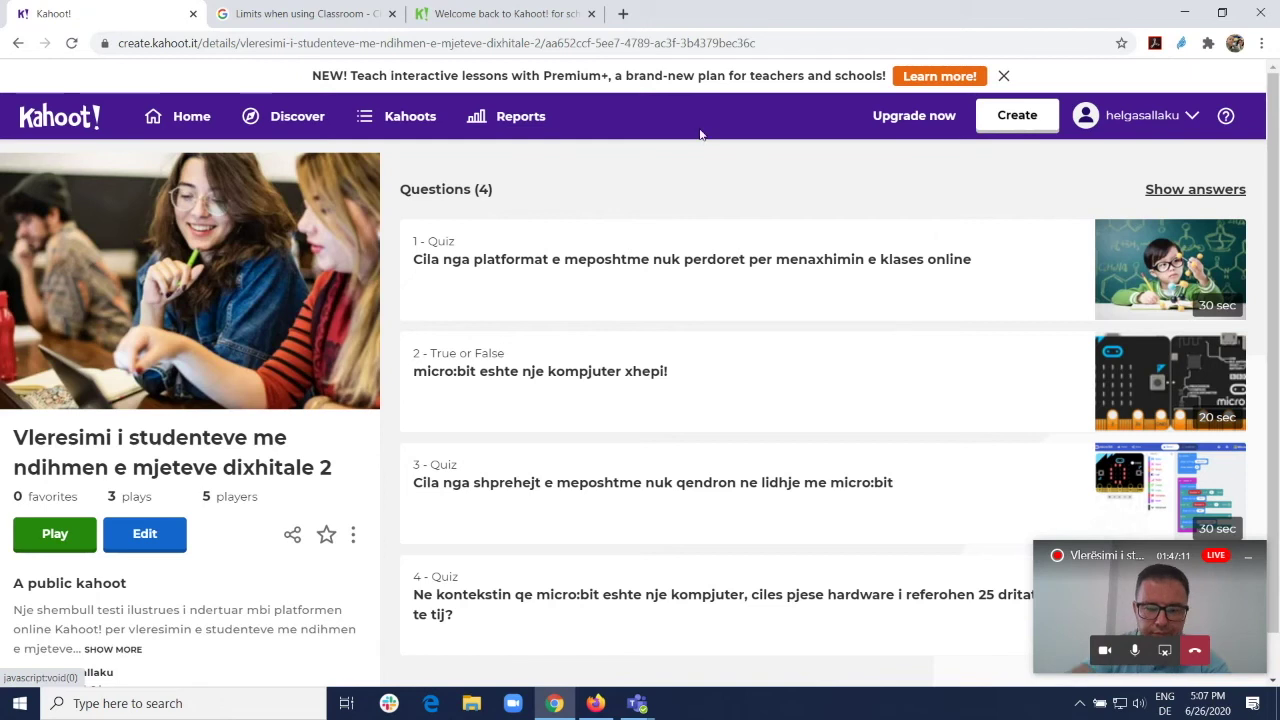
# Step: Load kahoot.it in a new Firefox tab, correcting the mistyped address
pyautogui.click(600, 706)
pyautogui.click(1117, 14)
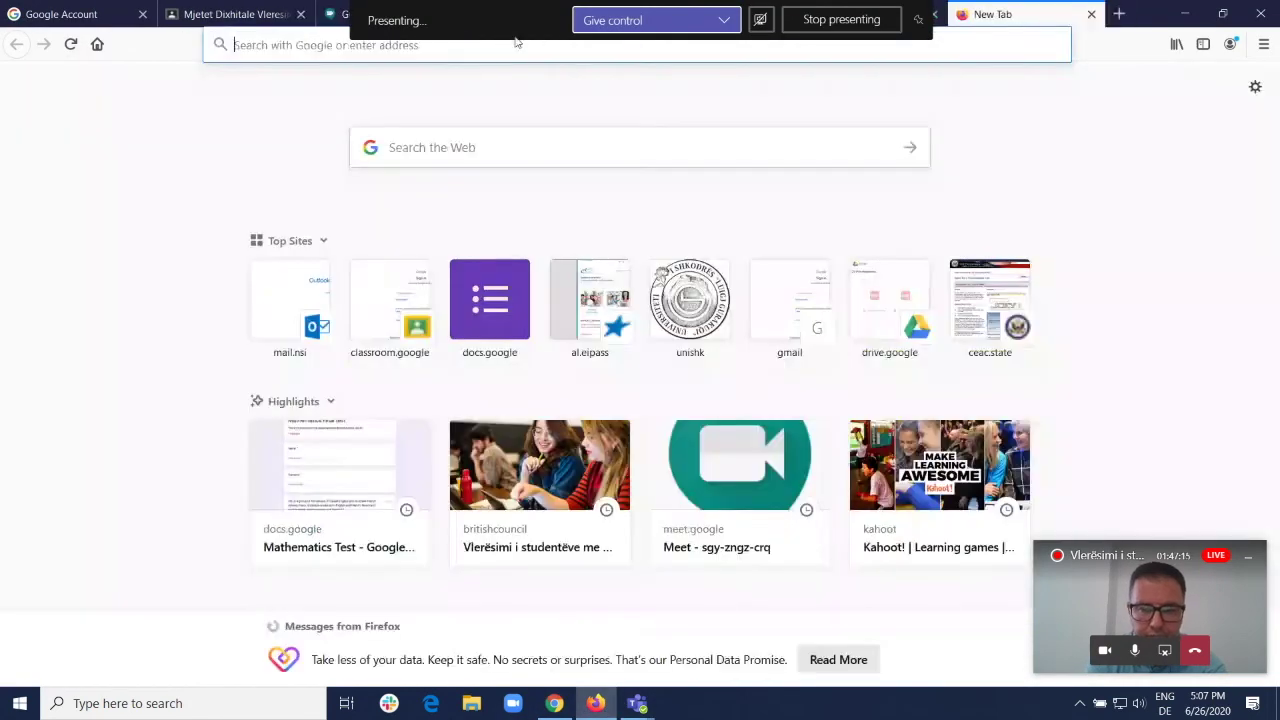
pyautogui.write('koh')
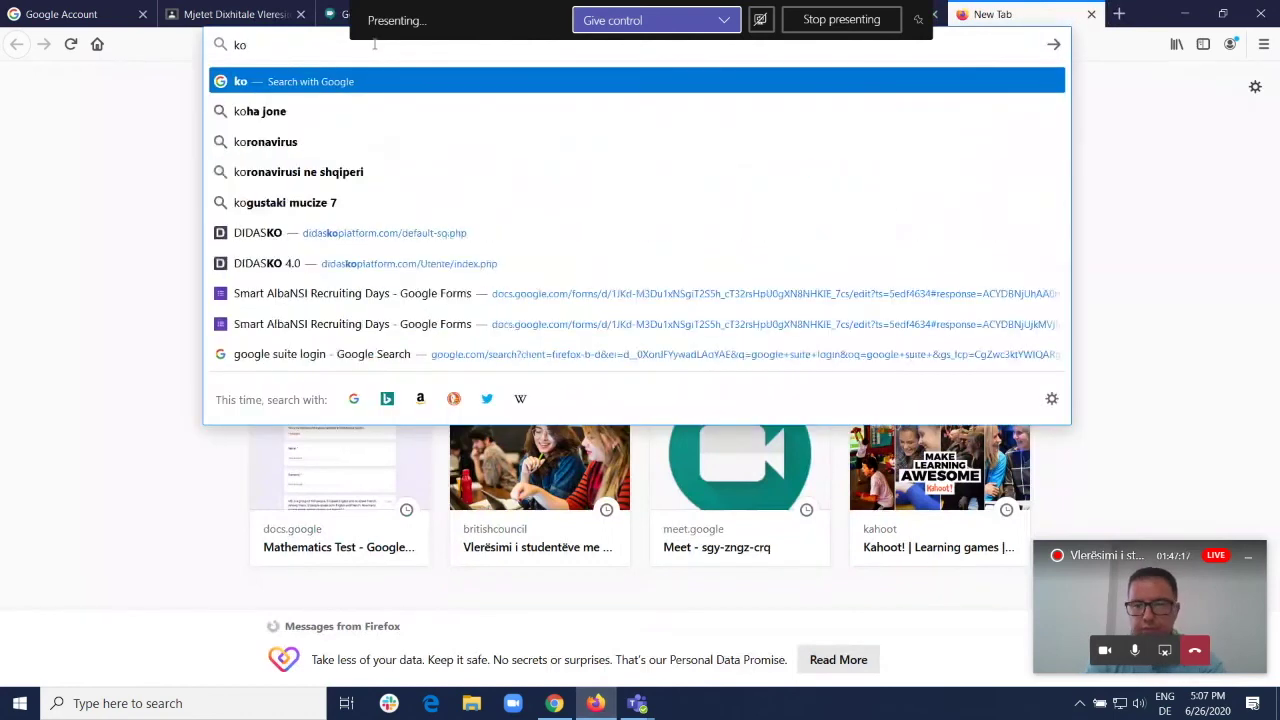
pyautogui.press('BackSpace')
pyautogui.press('BackSpace')
pyautogui.write('s')
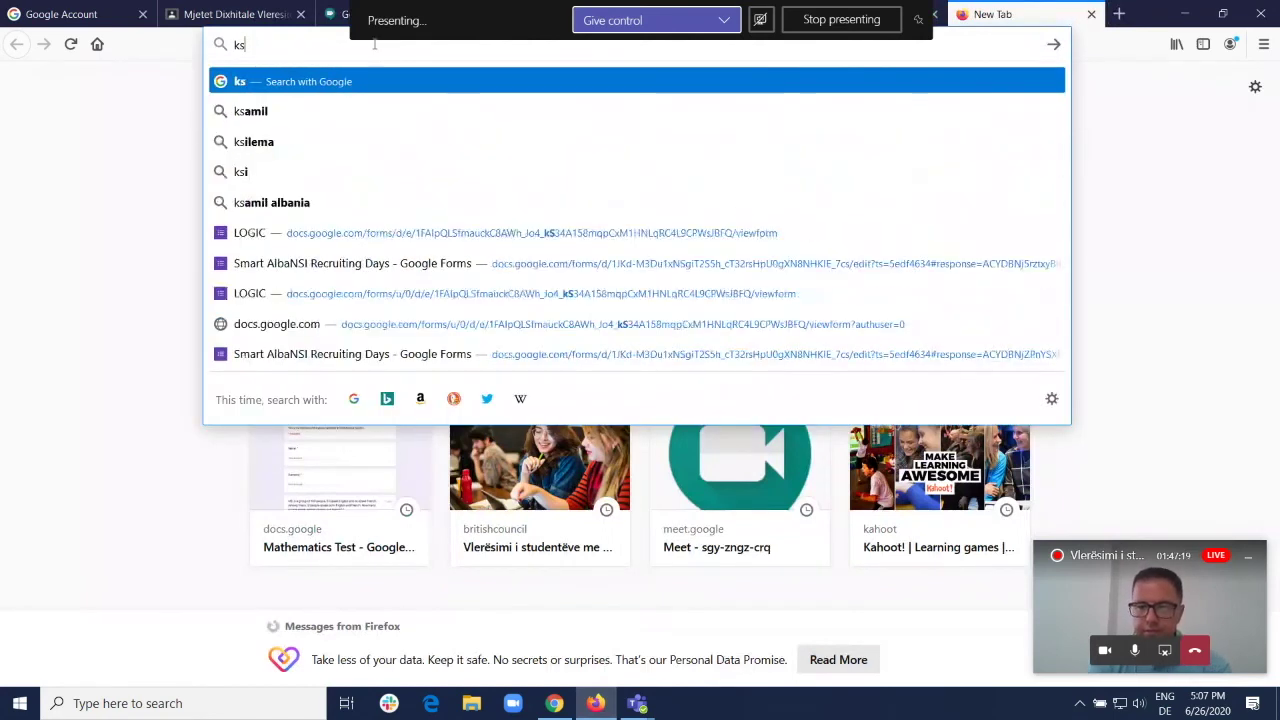
pyautogui.write('hoot.it')
pyautogui.press('BackSpace')
pyautogui.press('BackSpace')
pyautogui.press('BackSpace')
pyautogui.press('BackSpace')
pyautogui.press('BackSpace')
pyautogui.press('BackSpace')
pyautogui.press('BackSpace')
pyautogui.press('BackSpace')
pyautogui.write('ahoot.')
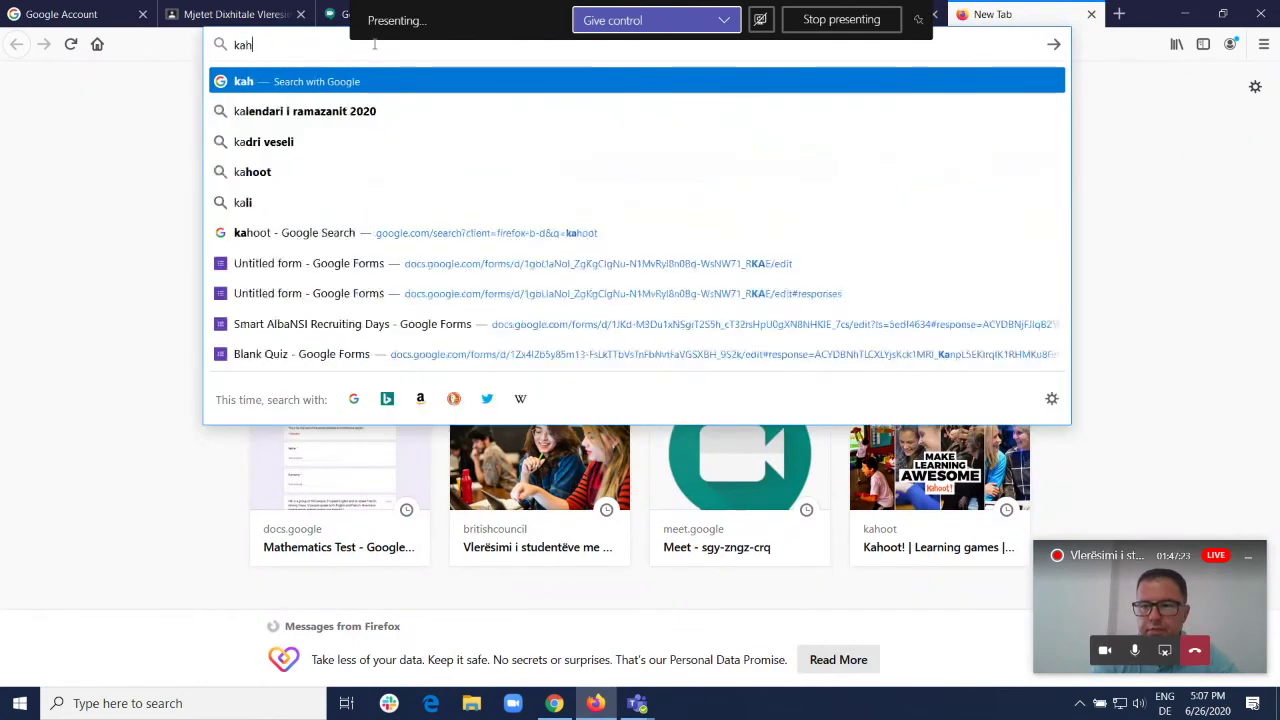
pyautogui.write('it')
pyautogui.press('Return')
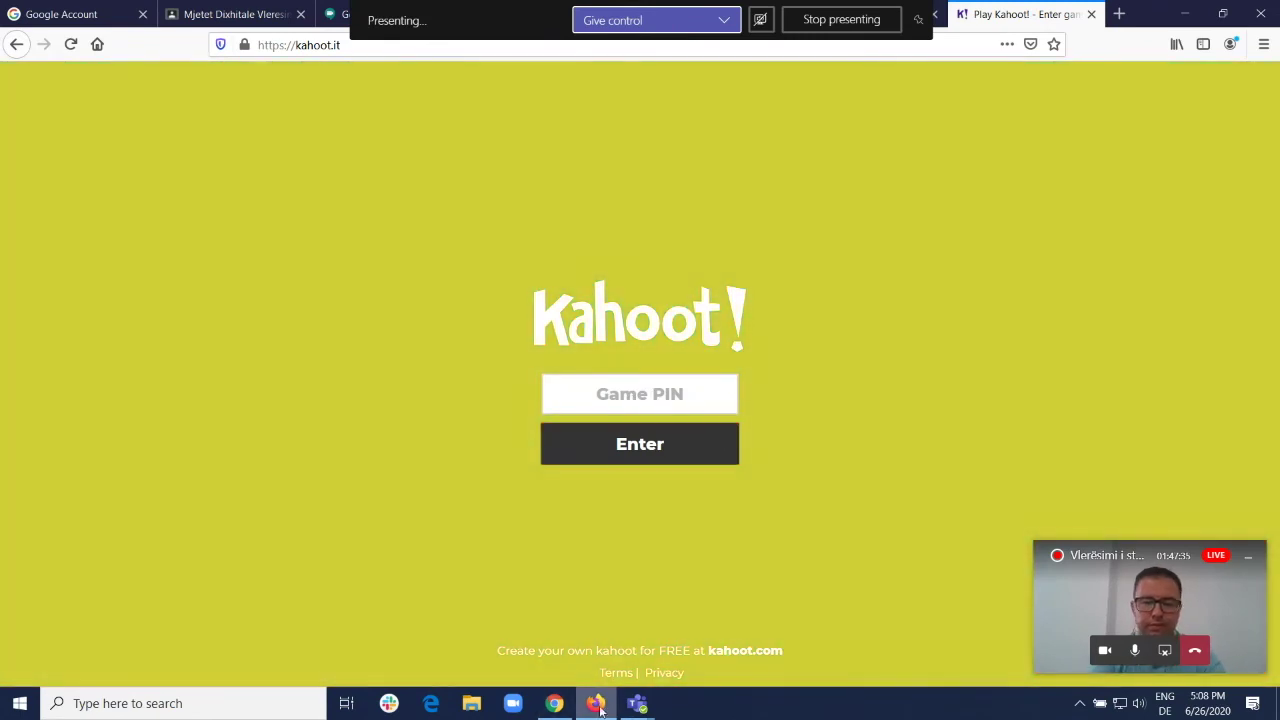
# Step: Back in Chrome, host the kahoot as a live Teach game in Classic mode
pyautogui.click(554, 703)
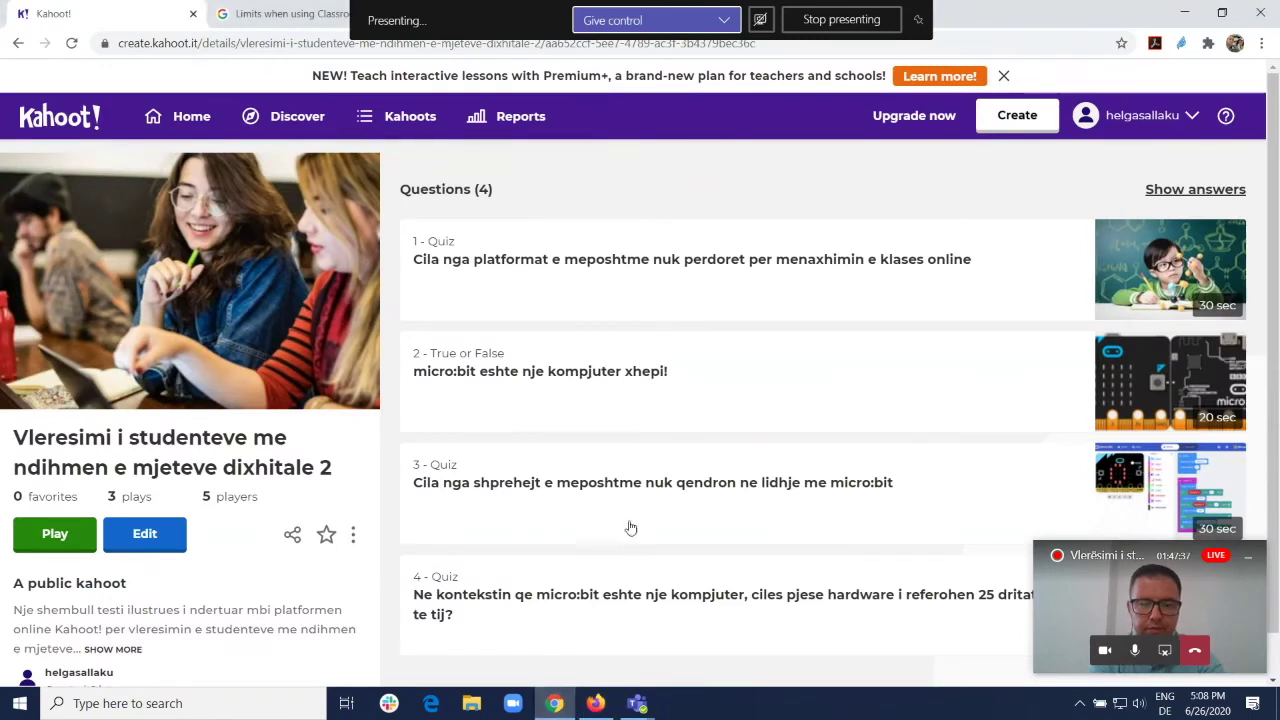
pyautogui.click(55, 536)
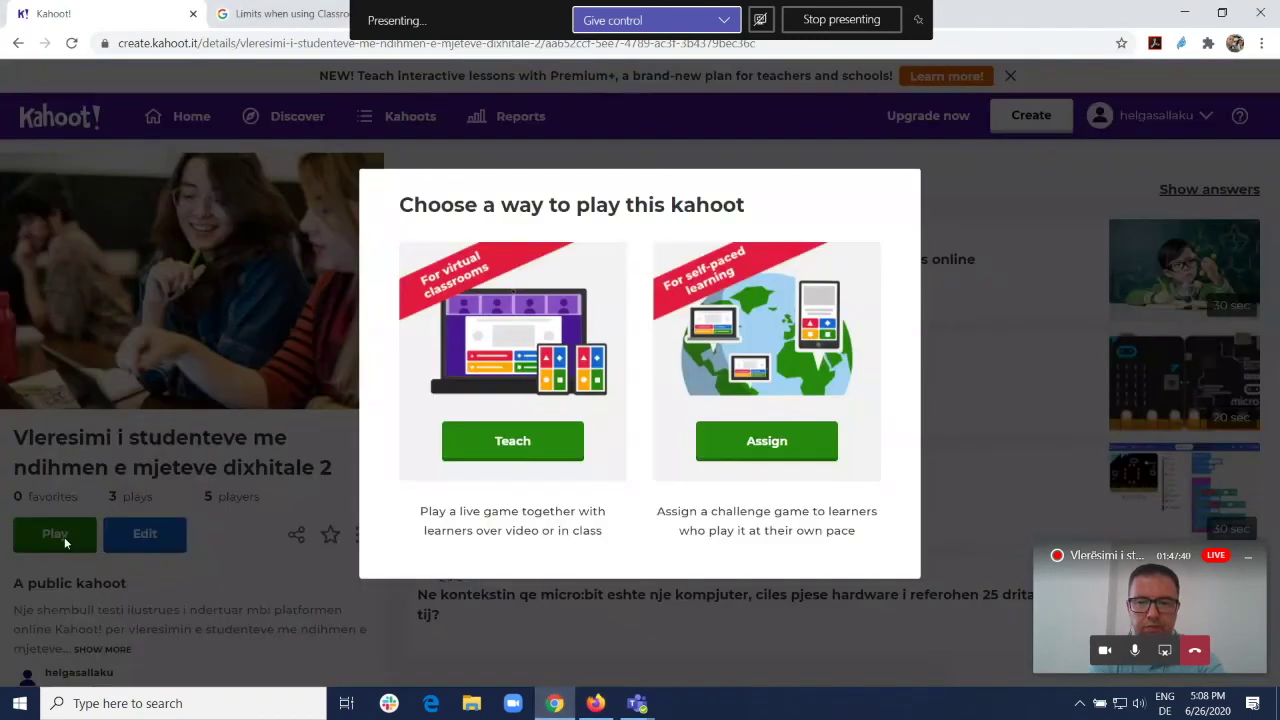
pyautogui.click(512, 442)
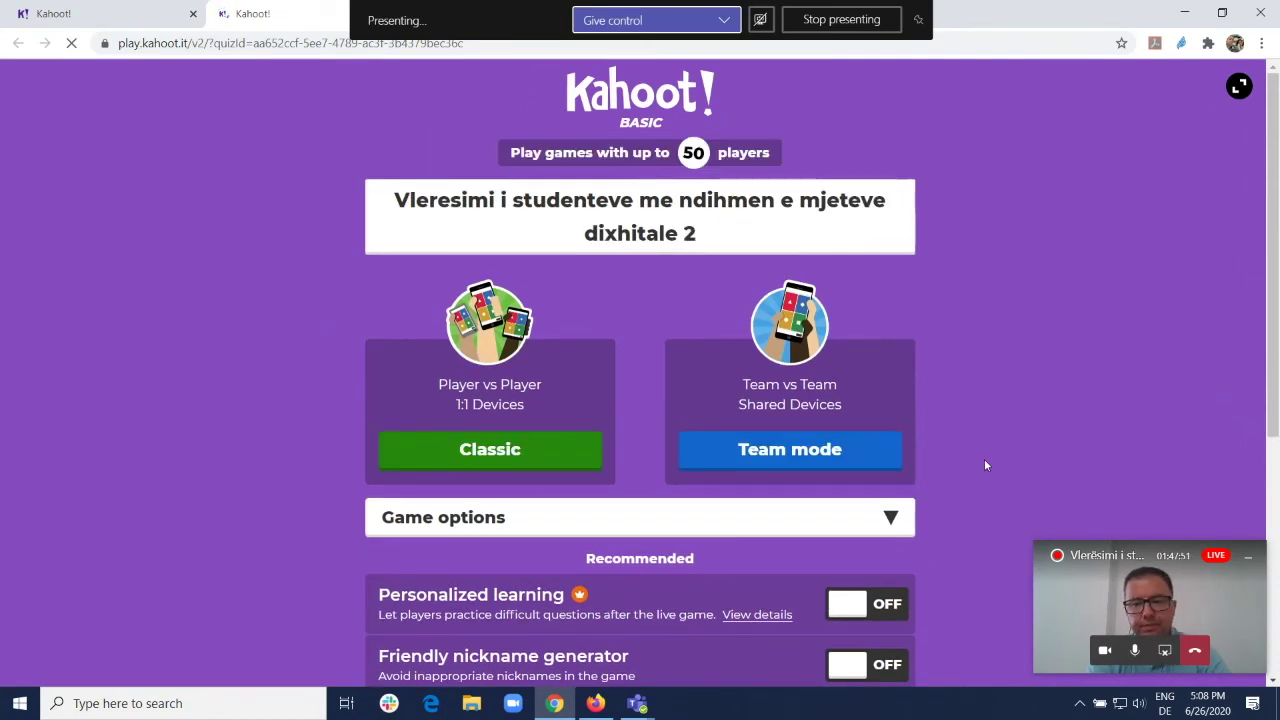
pyautogui.click(519, 456)
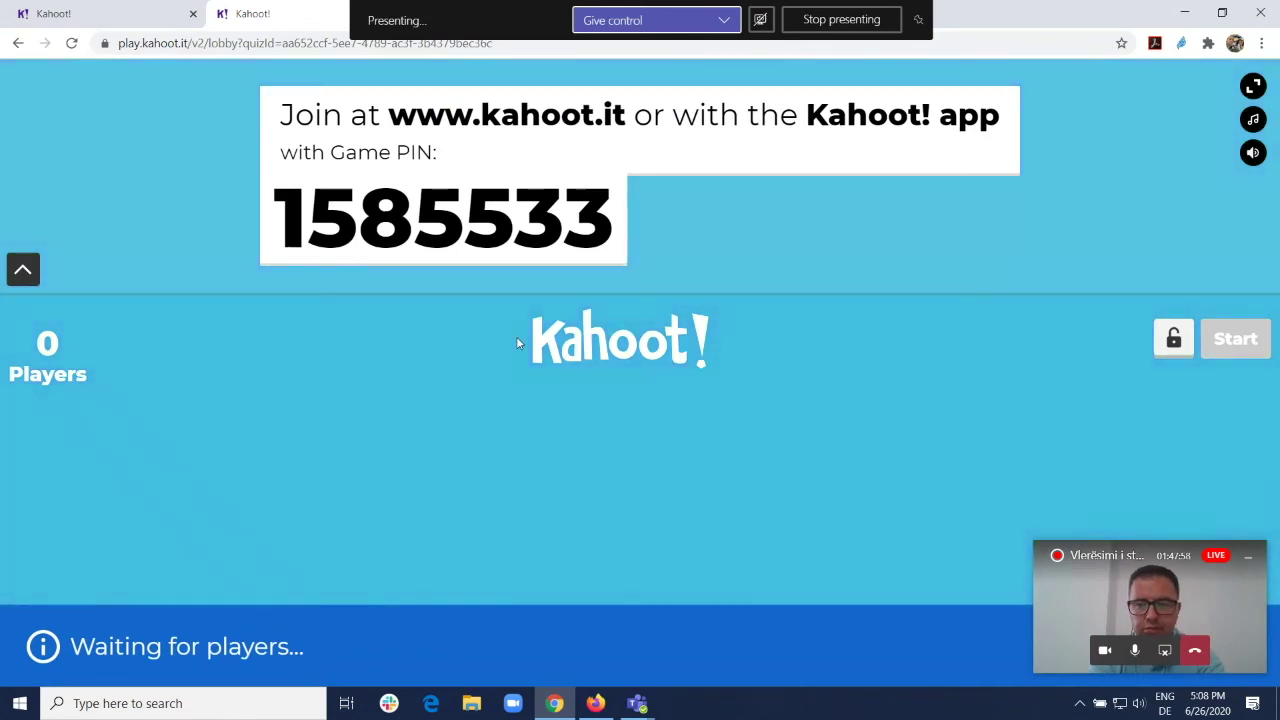
# Step: Highlight the lobby's game PIN 1585533 twice, clearing the selection each time
pyautogui.moveTo(278, 212); pyautogui.dragTo(611, 230)
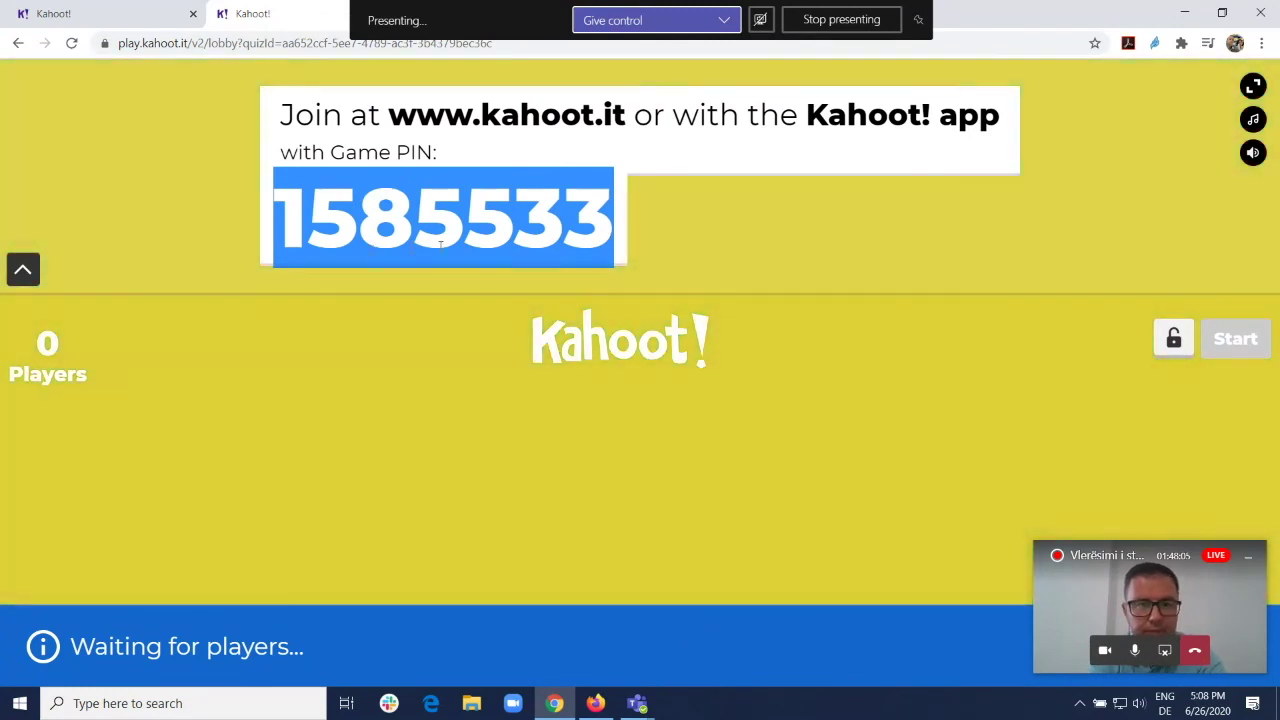
pyautogui.click(503, 251)
pyautogui.moveTo(280, 218); pyautogui.dragTo(601, 230)
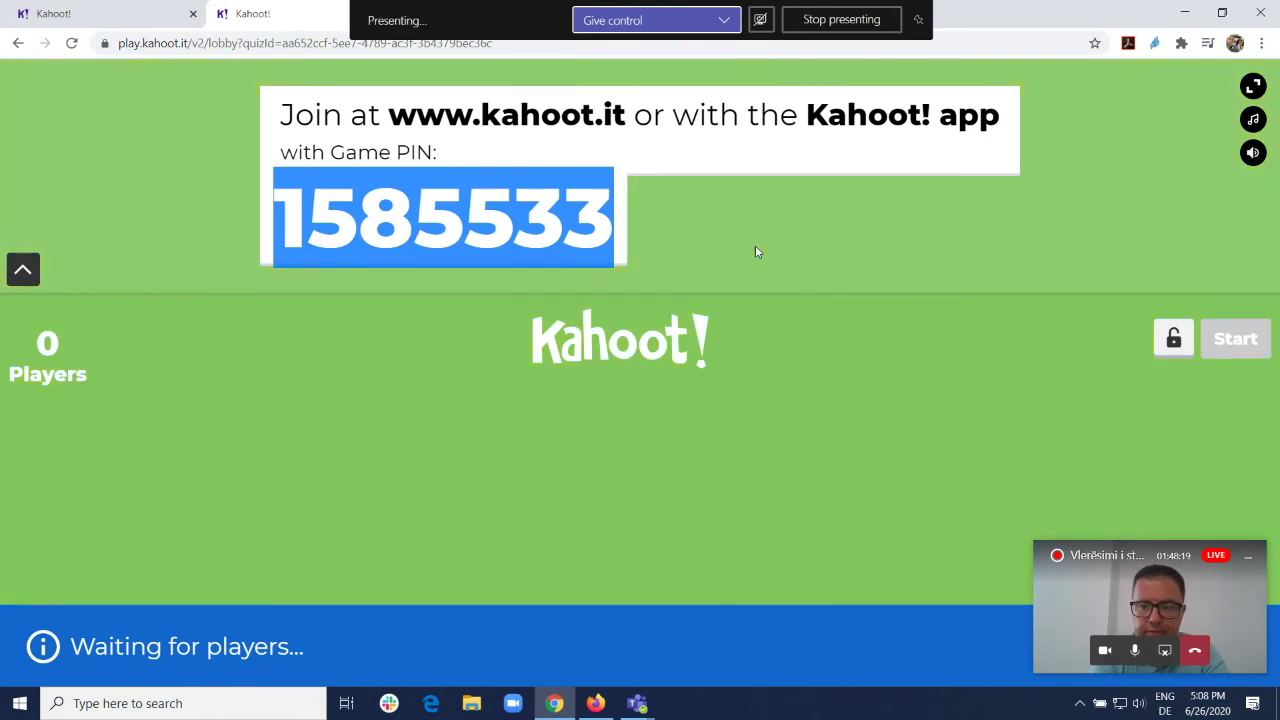
pyautogui.click(755, 252)
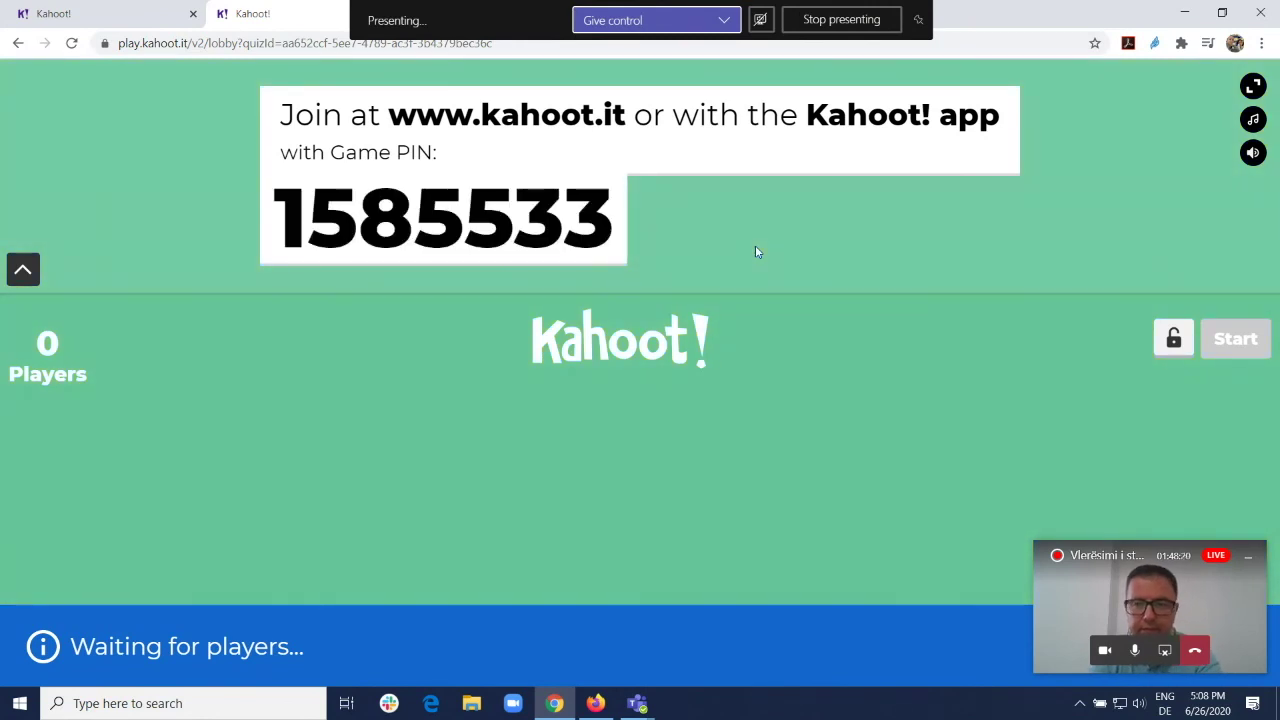
# Step: Lower the speaker volume to 26 while players join the lobby
pyautogui.click(1138, 703)
pyautogui.click(1066, 667)
pyautogui.click(1086, 667)
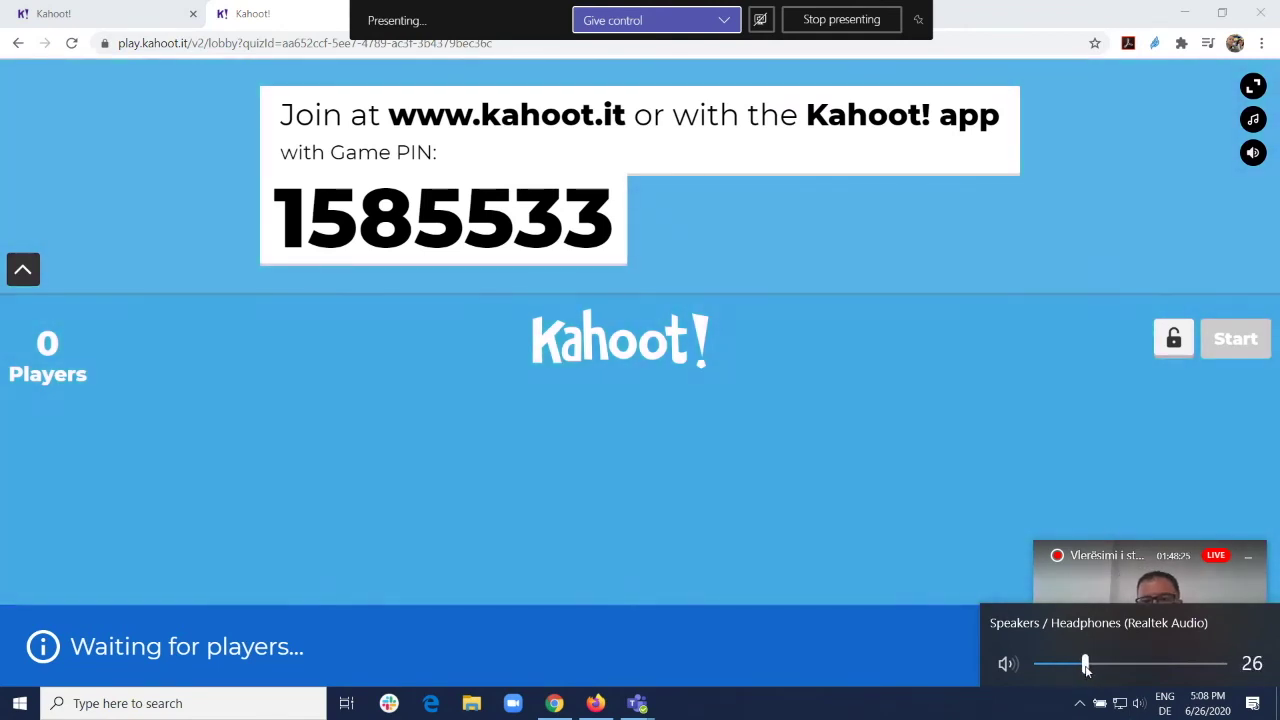
pyautogui.click(895, 380)
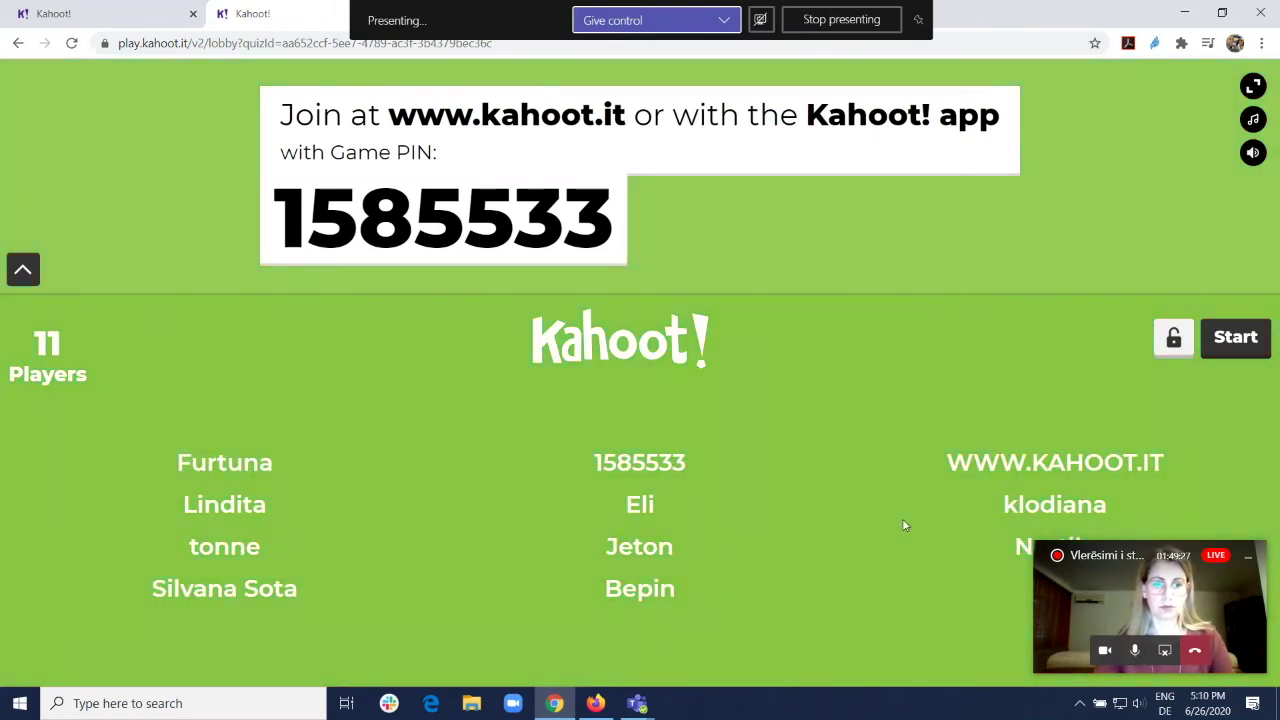
# Step: Start the game and advance through questions 1 and 2 to the scoreboard after question 2
pyautogui.click(1230, 354)
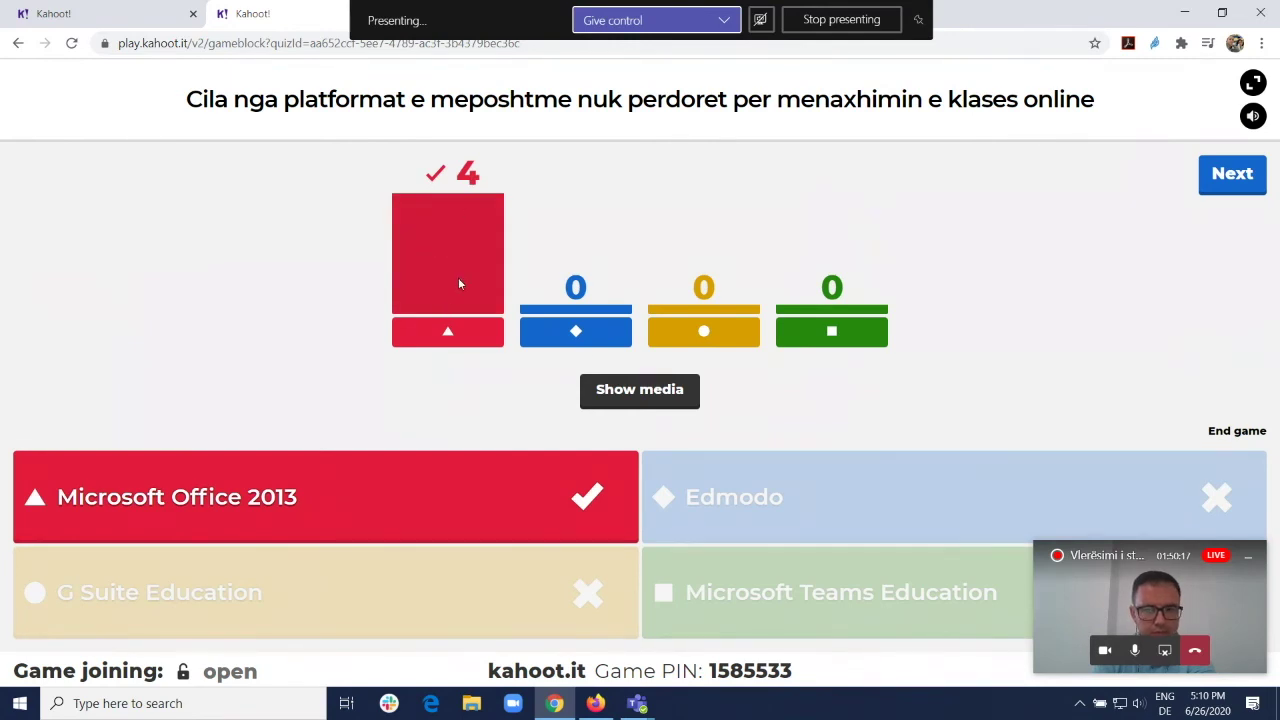
pyautogui.click(1240, 178)
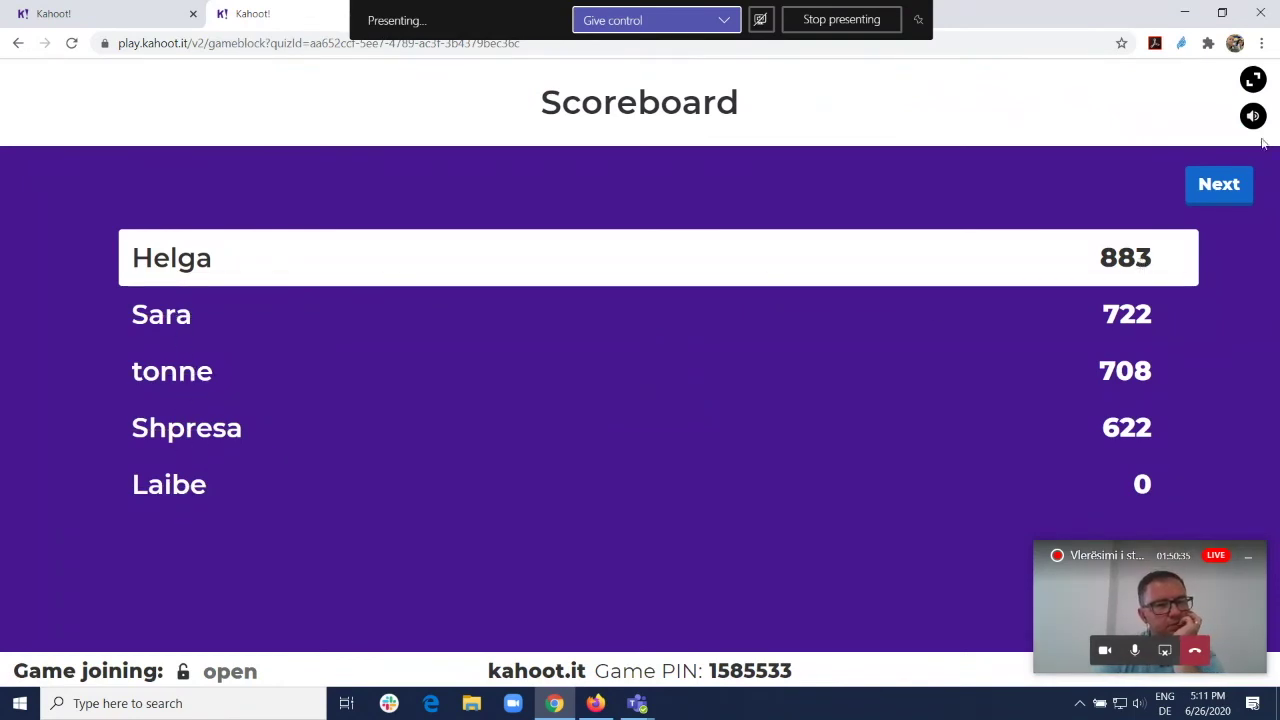
pyautogui.click(1223, 184)
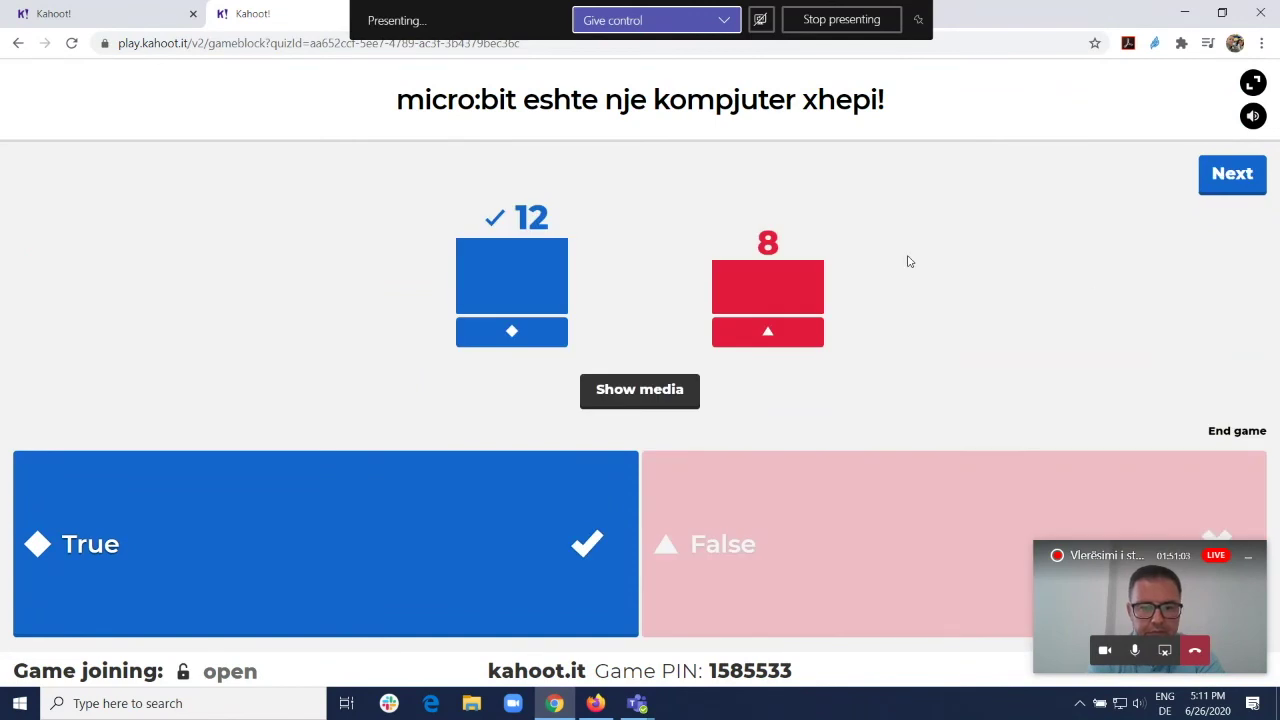
pyautogui.click(1250, 189)
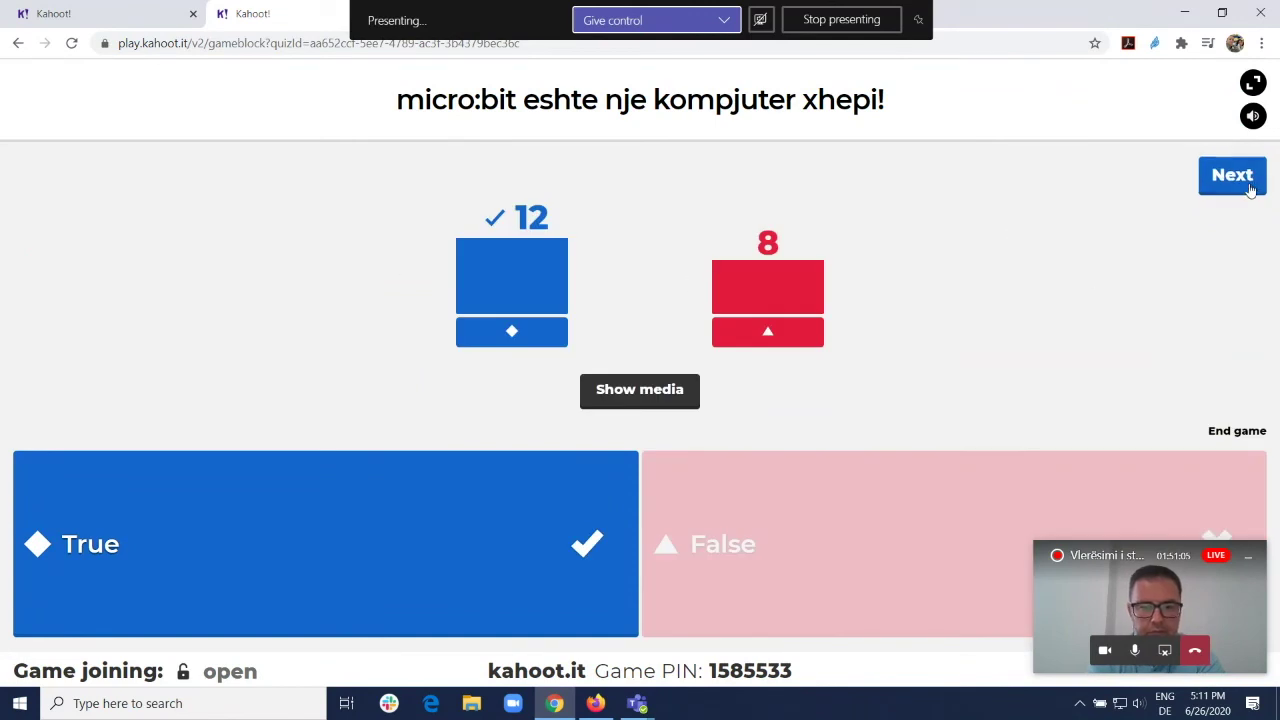
pyautogui.click(1232, 180)
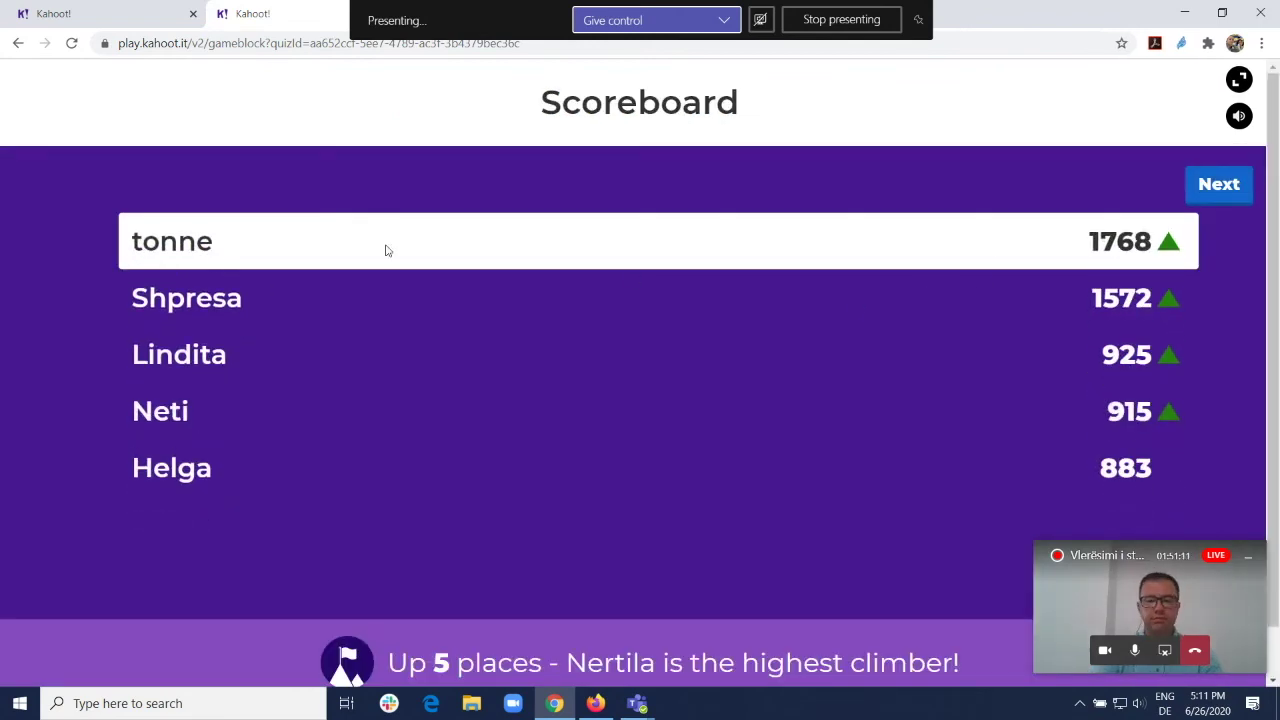
# Step: Play question 3, show its scoreboard, then play question 4 on micro:bit's 25 LEDs
pyautogui.click(1217, 190)
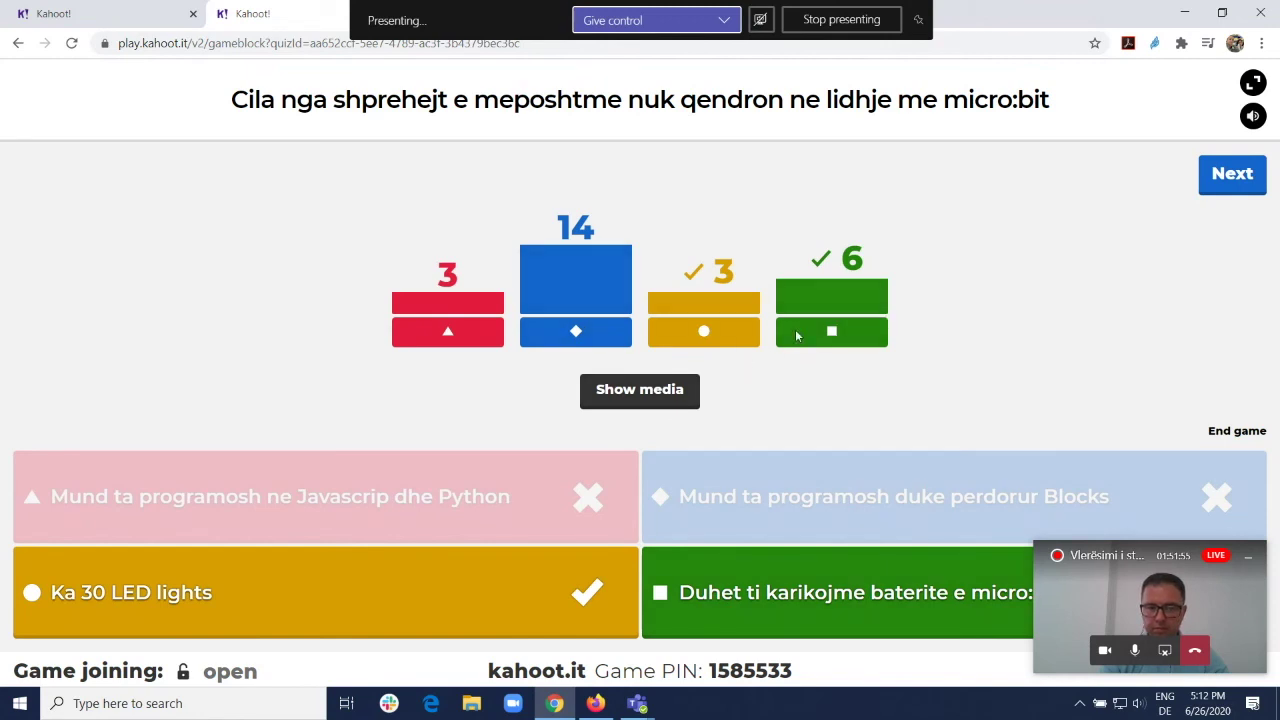
pyautogui.click(1233, 177)
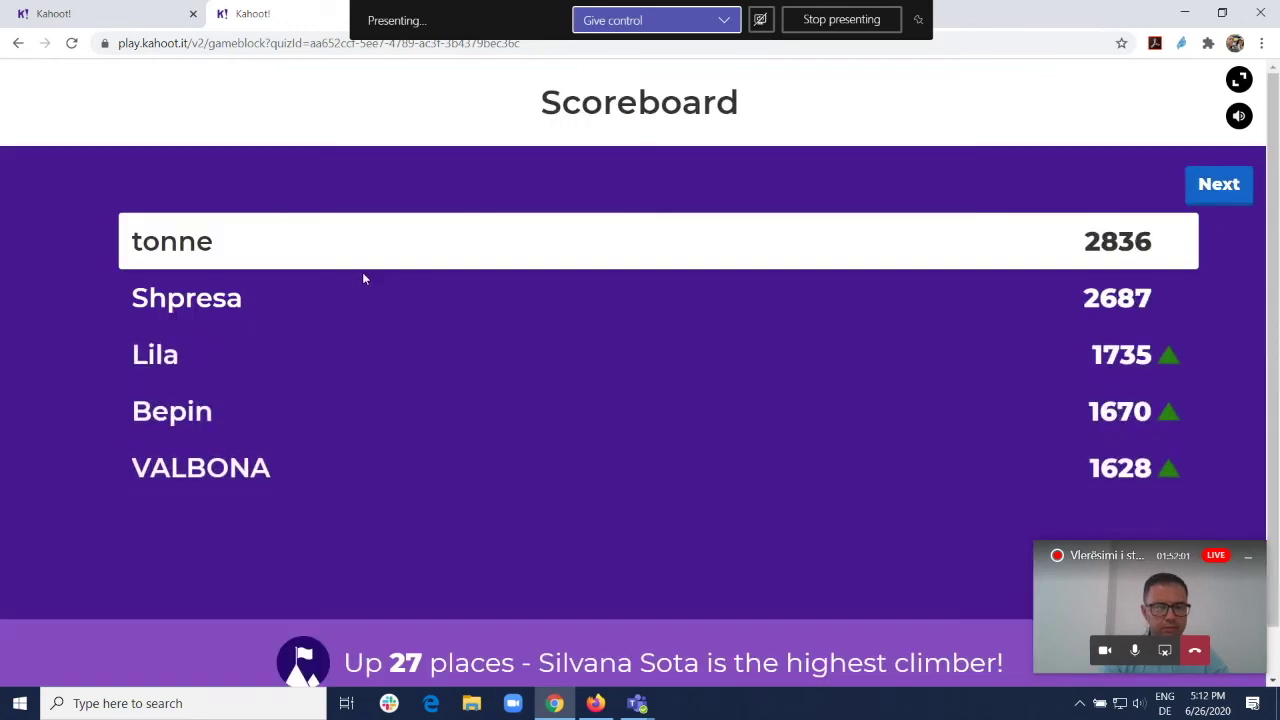
pyautogui.click(1226, 188)
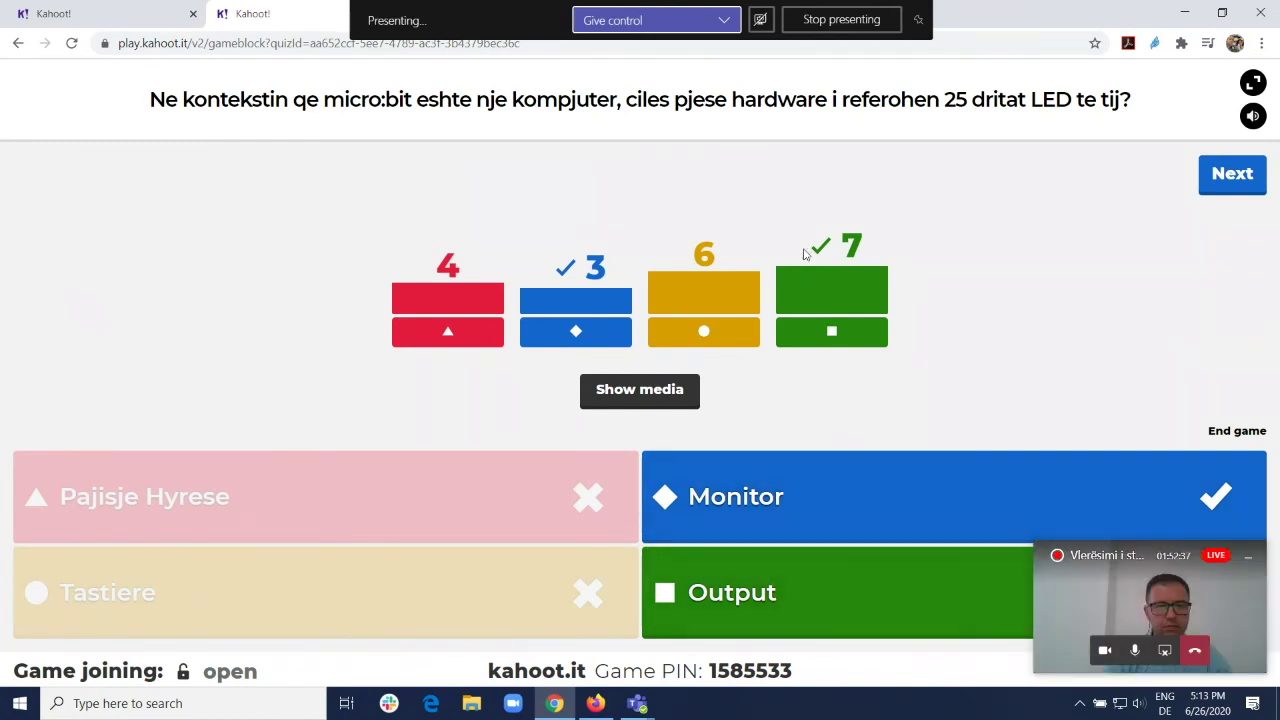
# Step: Show the final podium (winner 3971 points) and move the game tab into its own window
pyautogui.click(1240, 178)
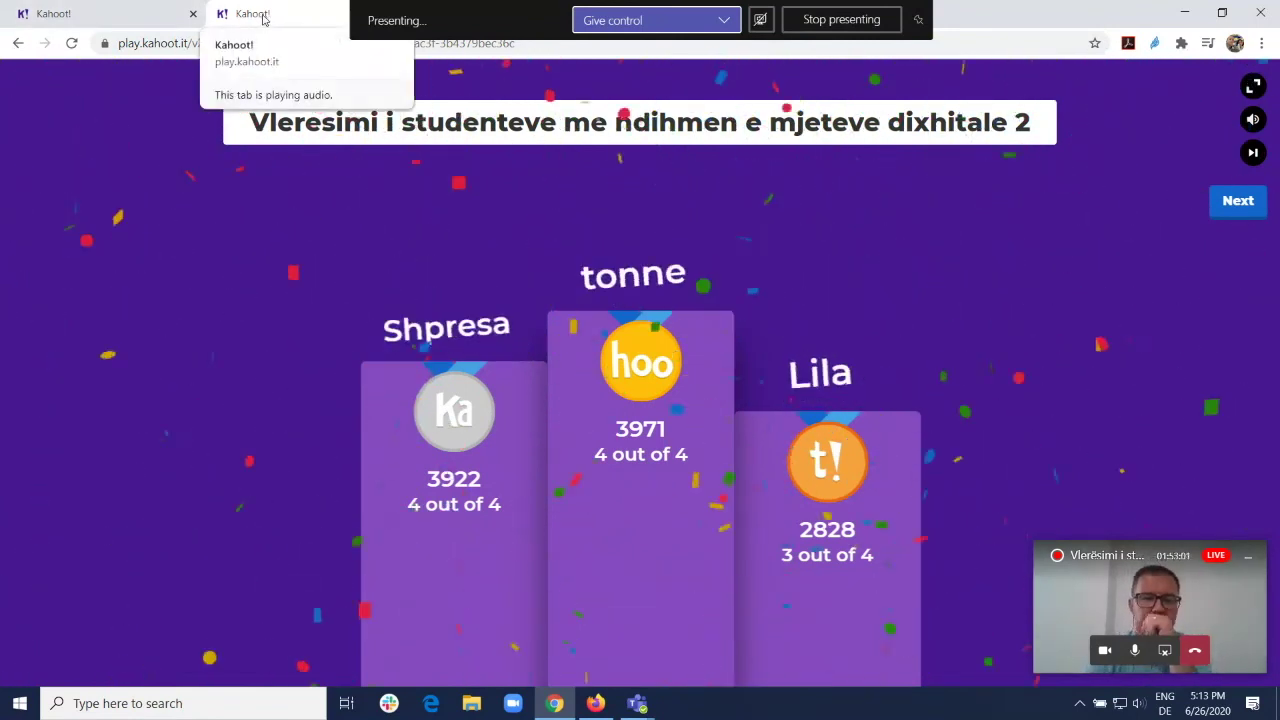
pyautogui.moveTo(281, 22); pyautogui.dragTo(659, 6)
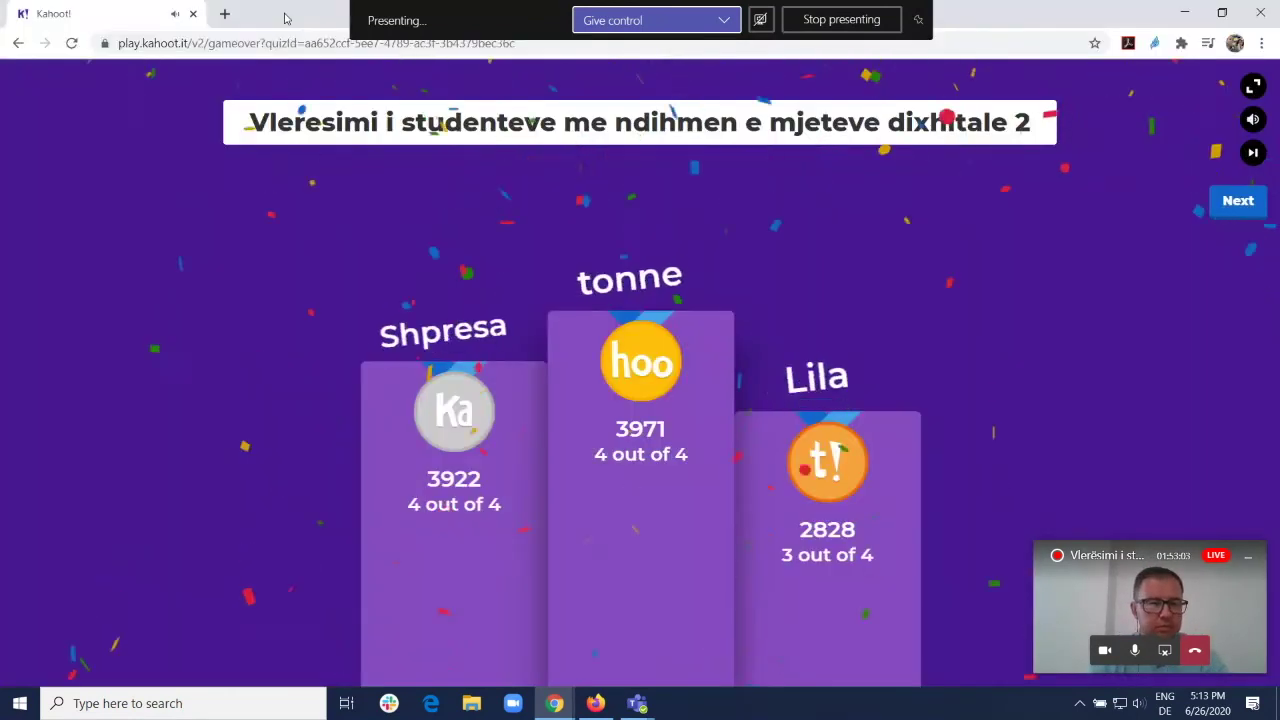
# Step: Close the finished game window, leave the page, and go to Kahoots > Reports
pyautogui.click(1268, 12)
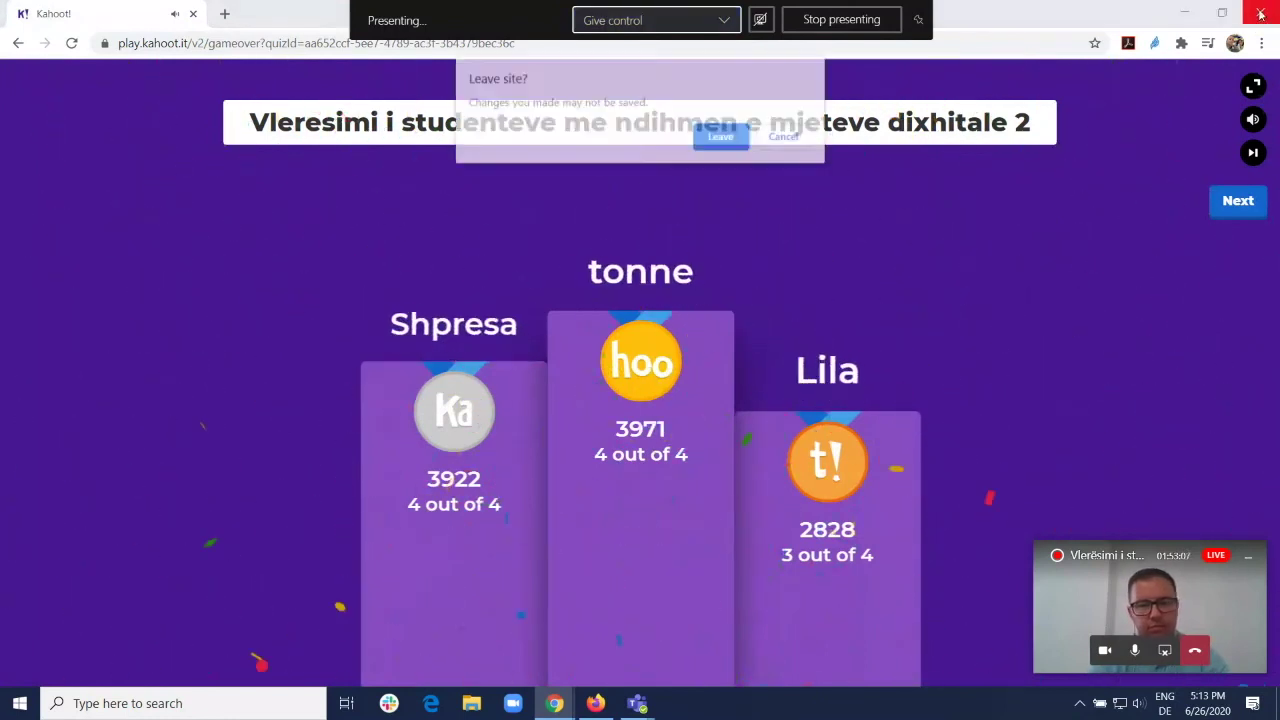
pyautogui.click(722, 137)
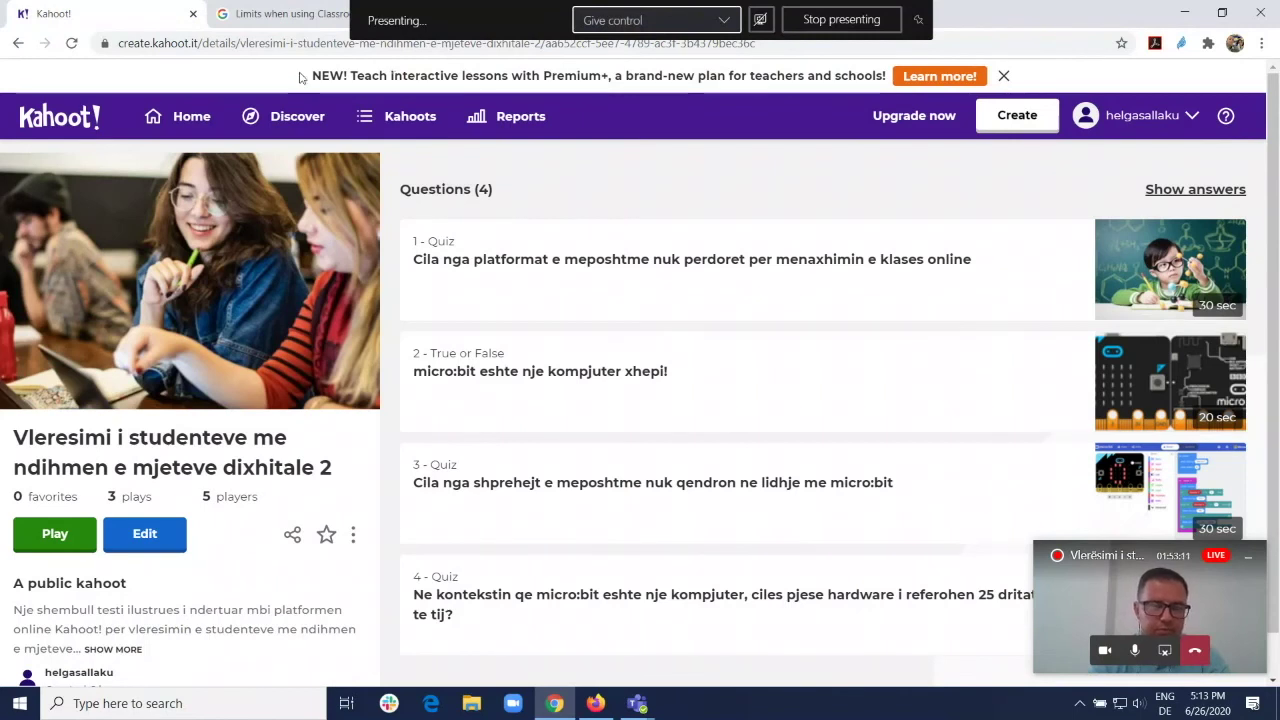
pyautogui.click(405, 120)
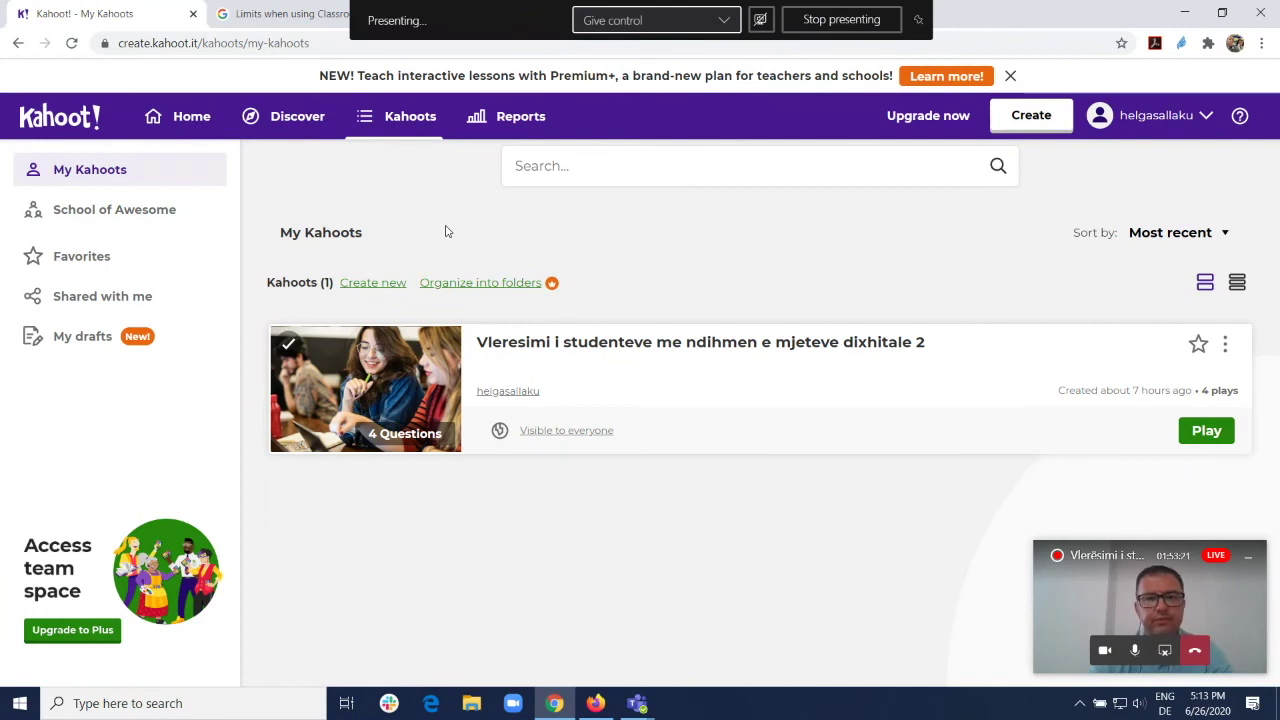
pyautogui.click(524, 117)
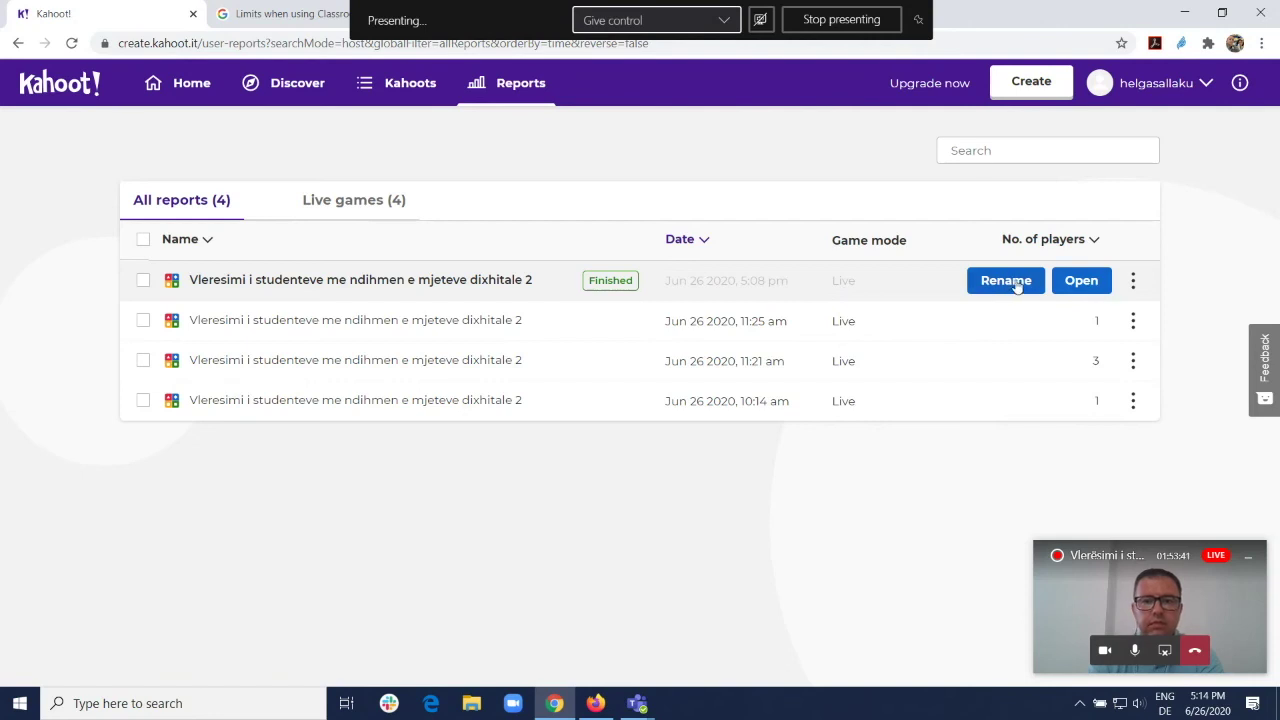
# Step: Download the latest game's report and open the spreadsheet
pyautogui.click(1134, 281)
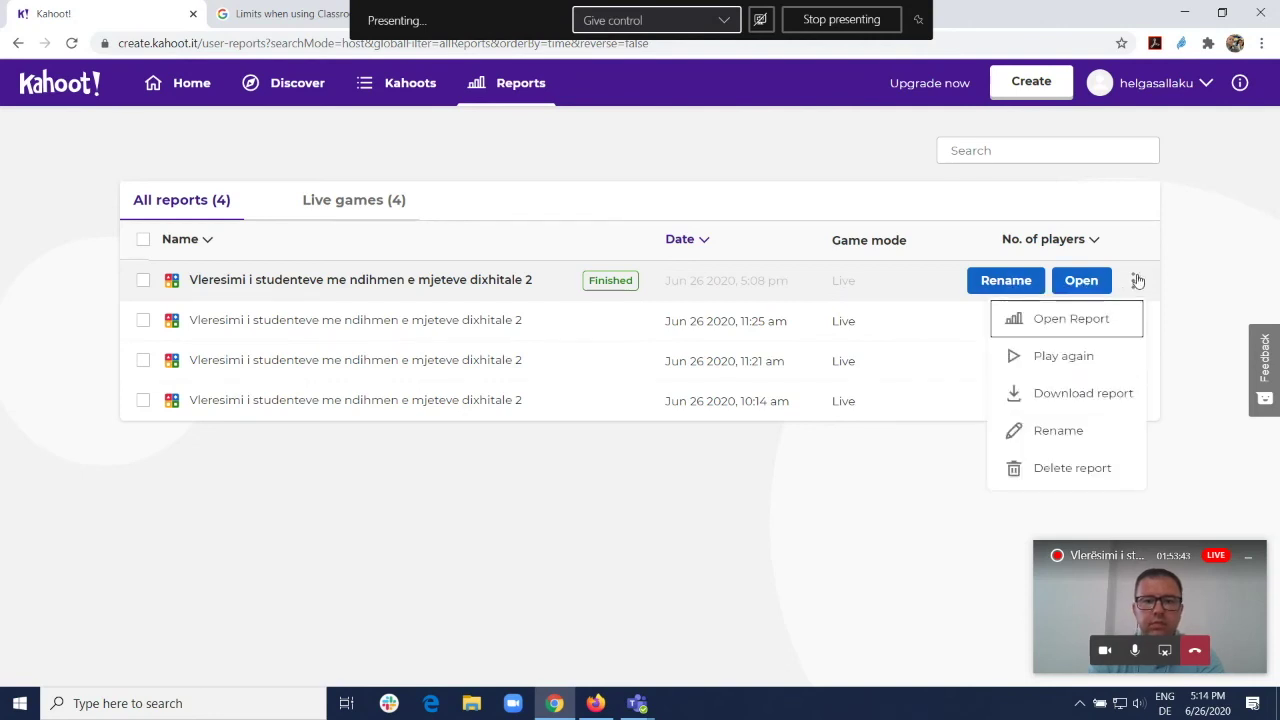
pyautogui.click(1073, 403)
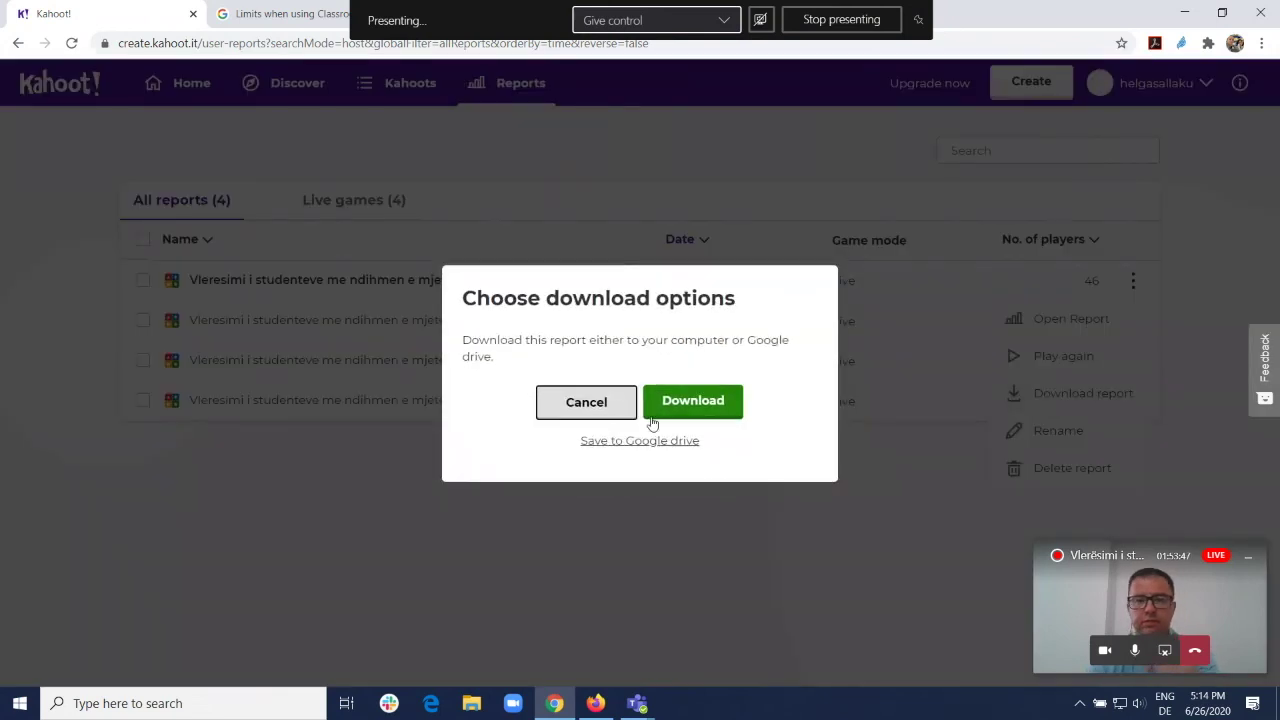
pyautogui.click(685, 402)
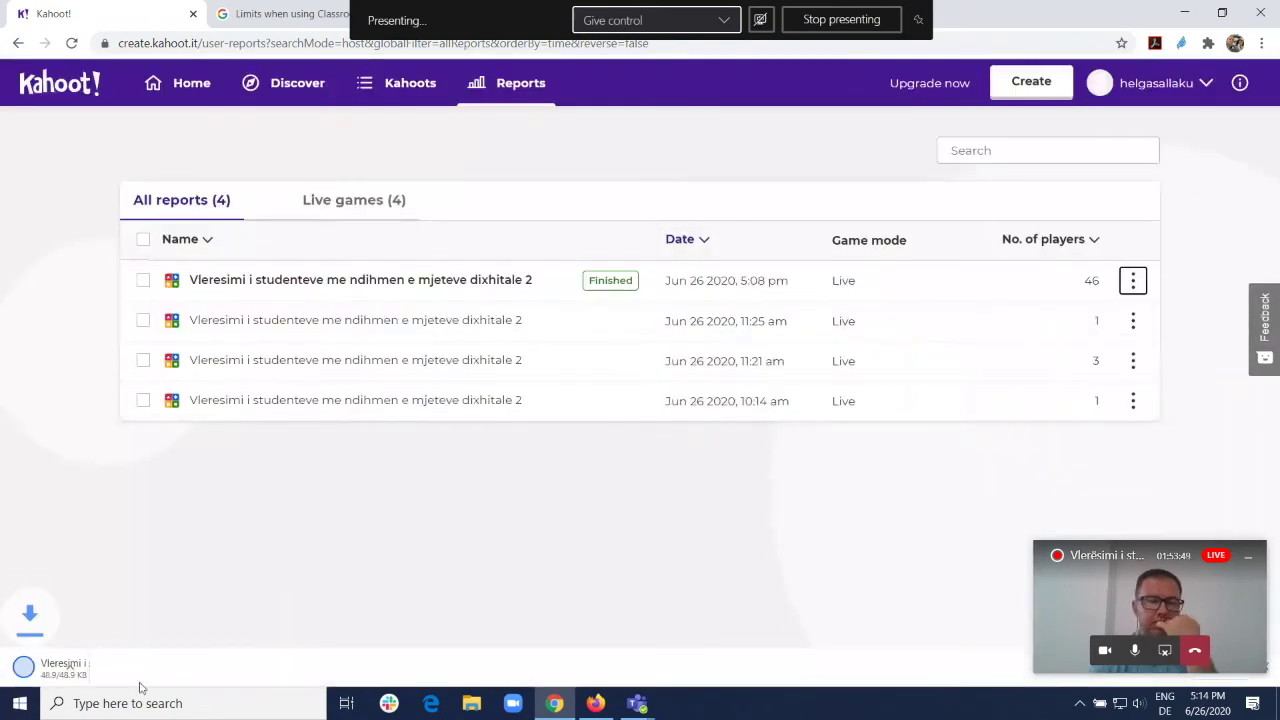
pyautogui.click(122, 669)
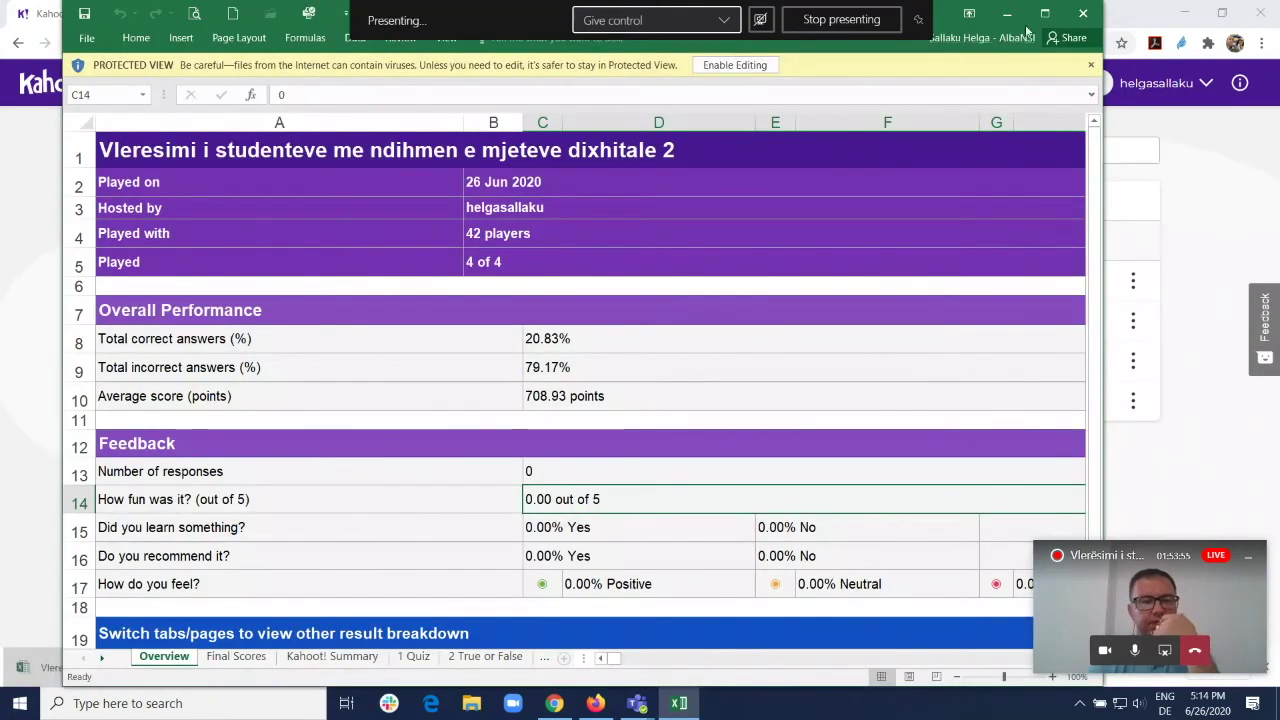
# Step: Enable editing in the report workbook and scroll through the Overview sheet
pyautogui.click(735, 65)
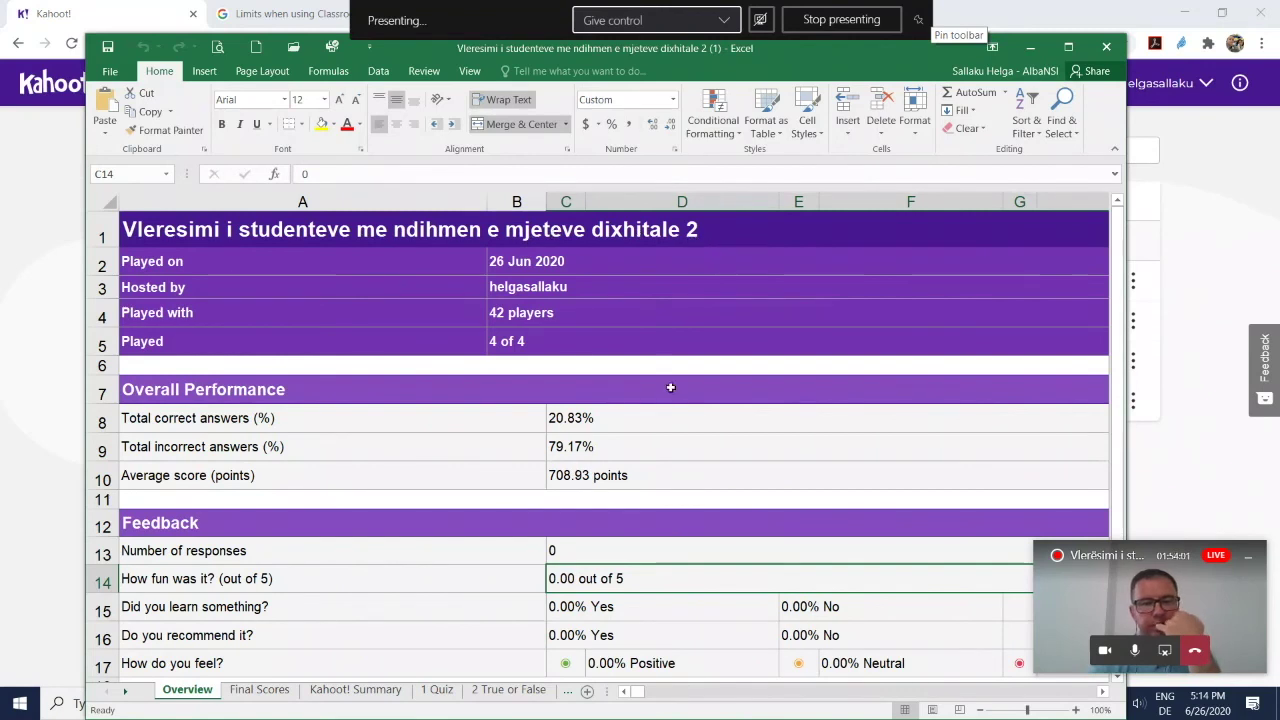
pyautogui.scroll(-3, 604, 370)
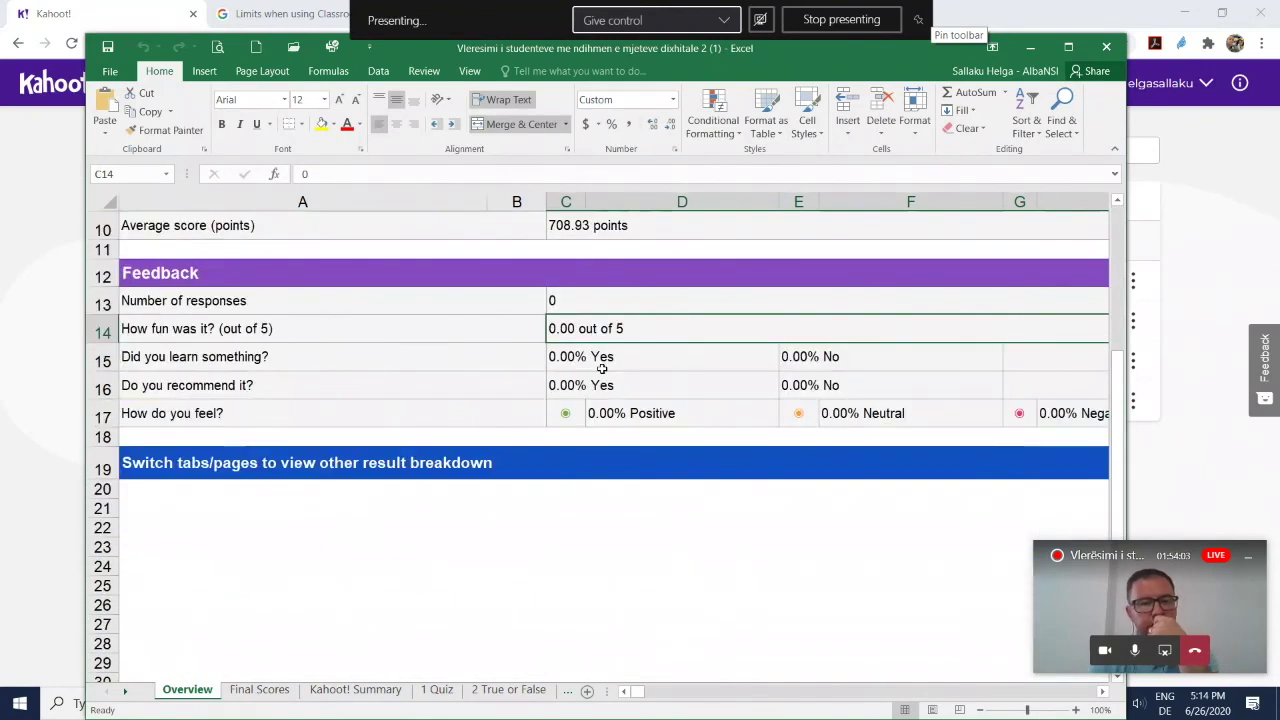
pyautogui.scroll(2, 488, 581)
pyautogui.scroll(-4, 520, 570)
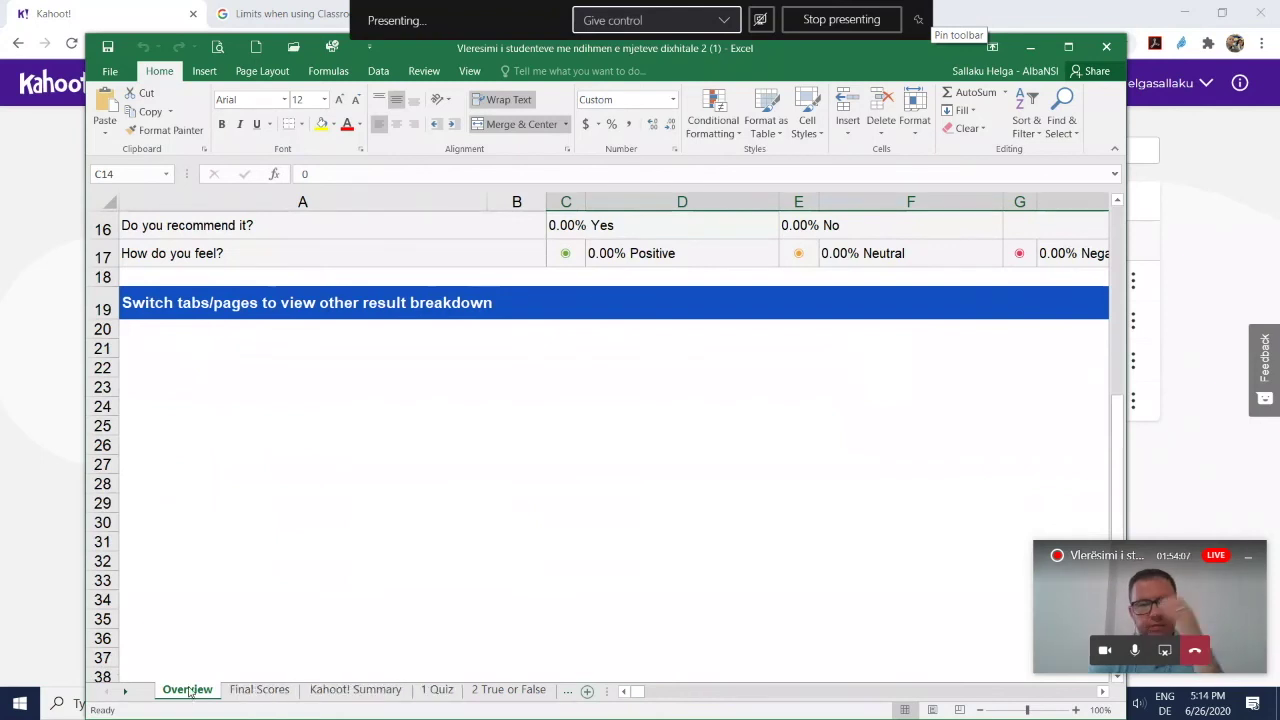
# Step: Review the Final Scores, Kahoot! Summary, 1 Quiz and 2 True or False sheets, then minimize Excel
pyautogui.click(262, 690)
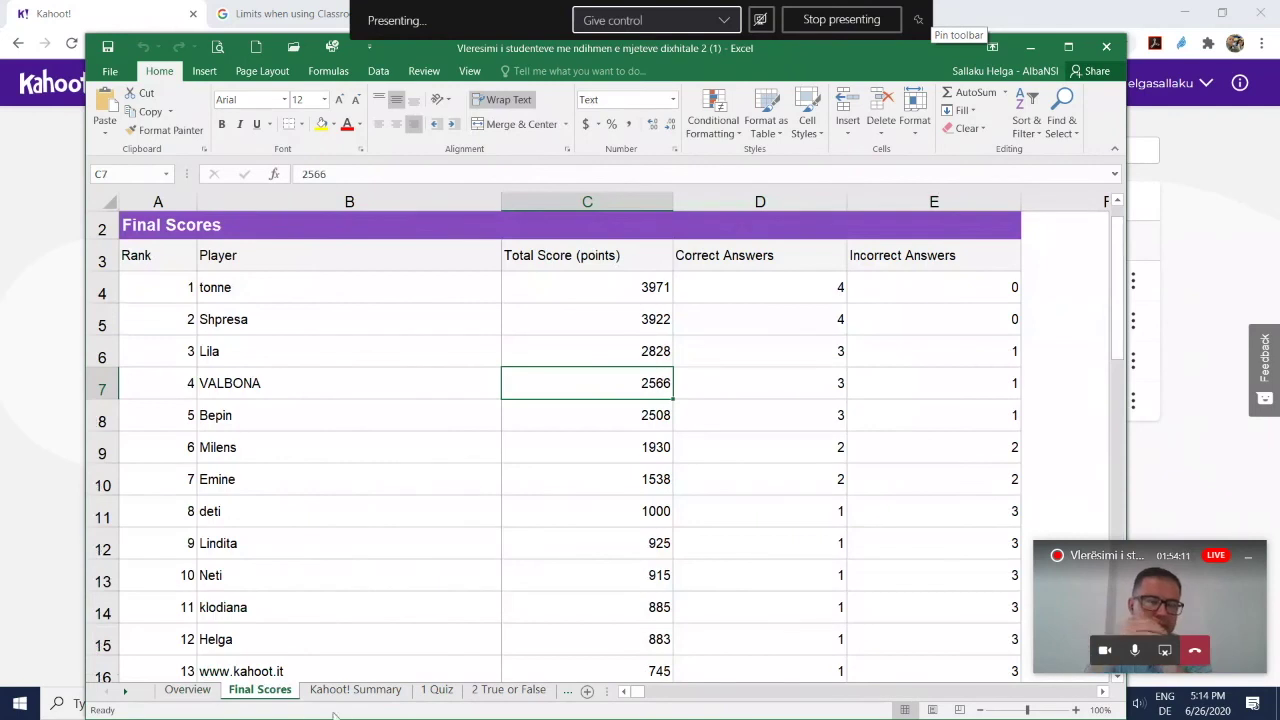
pyautogui.click(355, 690)
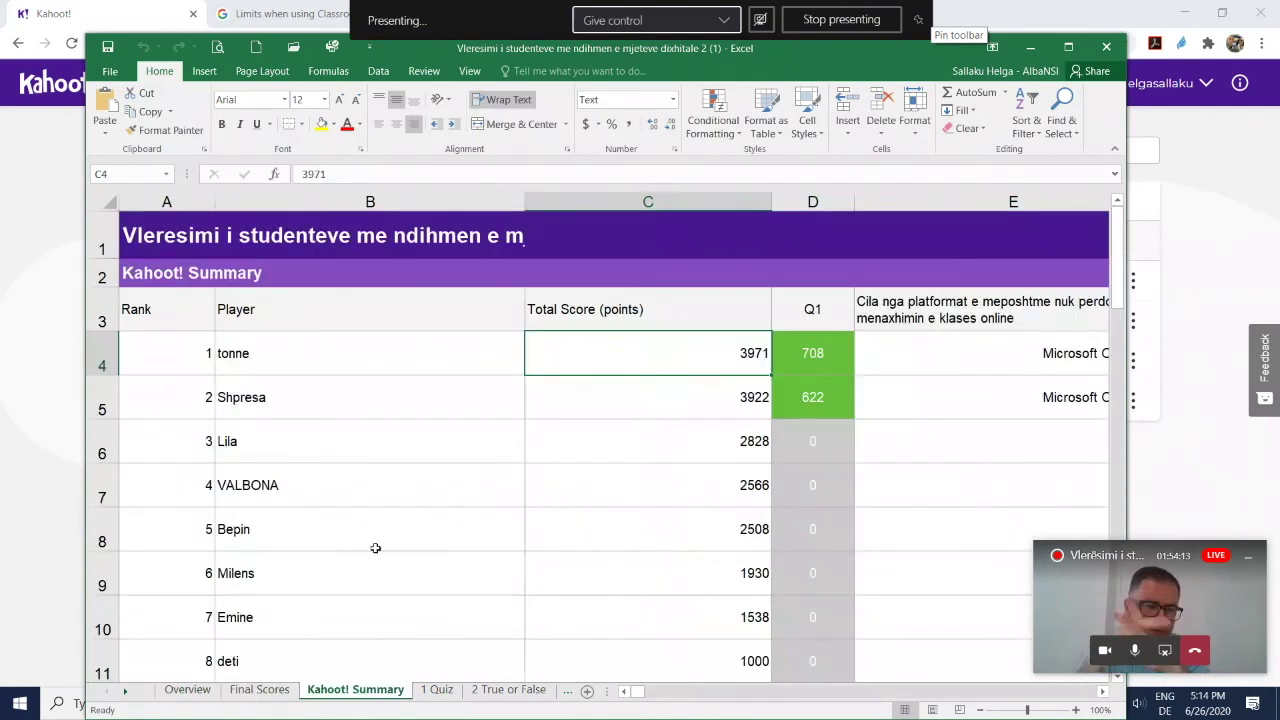
pyautogui.click(437, 690)
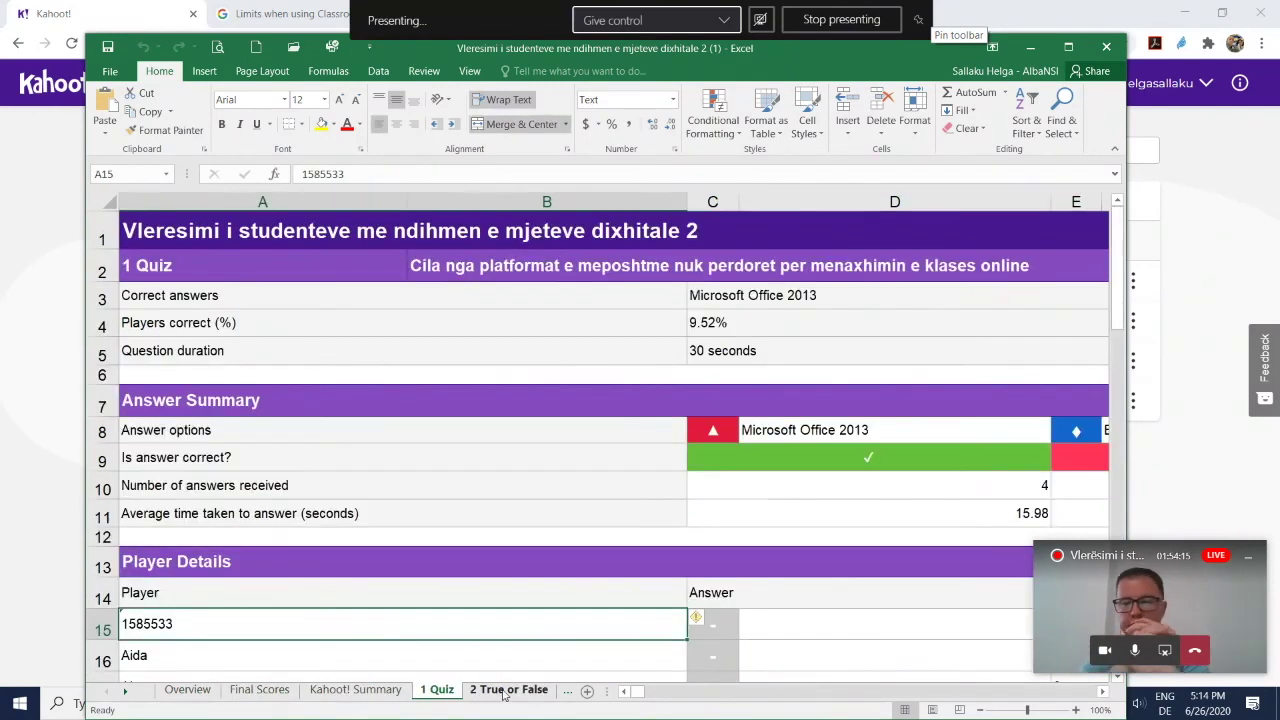
pyautogui.click(505, 690)
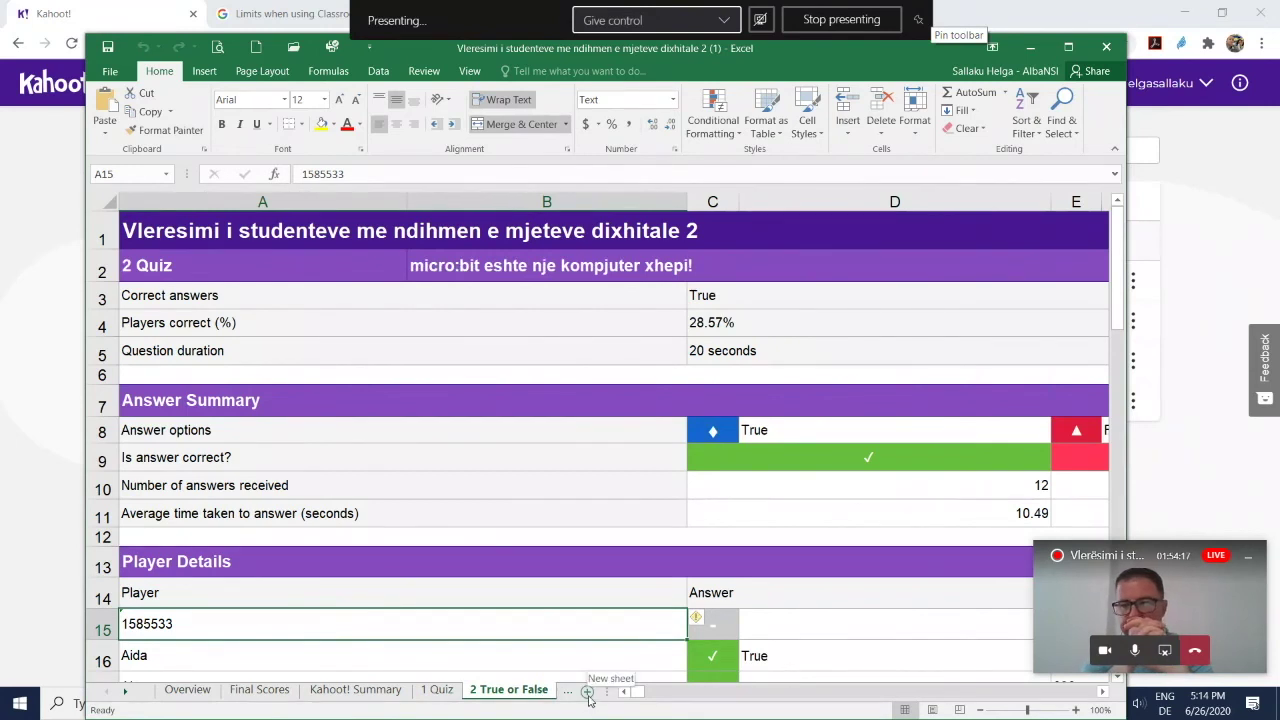
pyautogui.click(1031, 47)
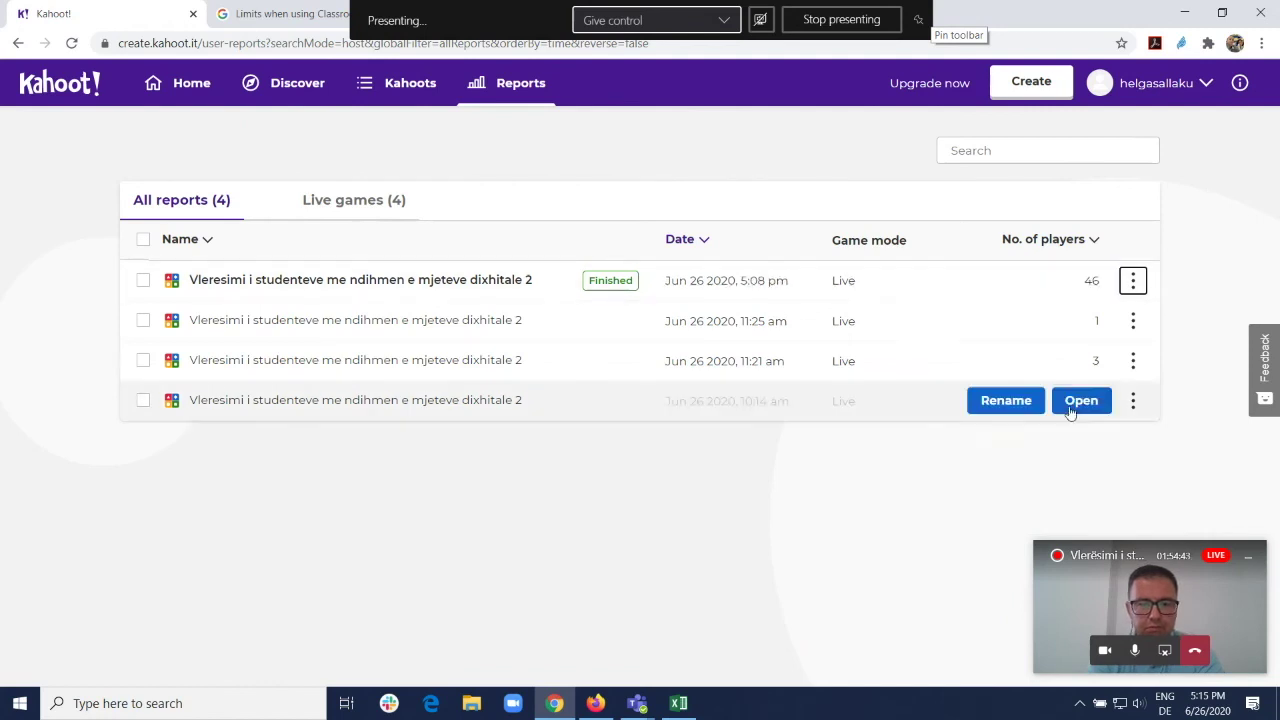
pyautogui.moveTo(645, 710)
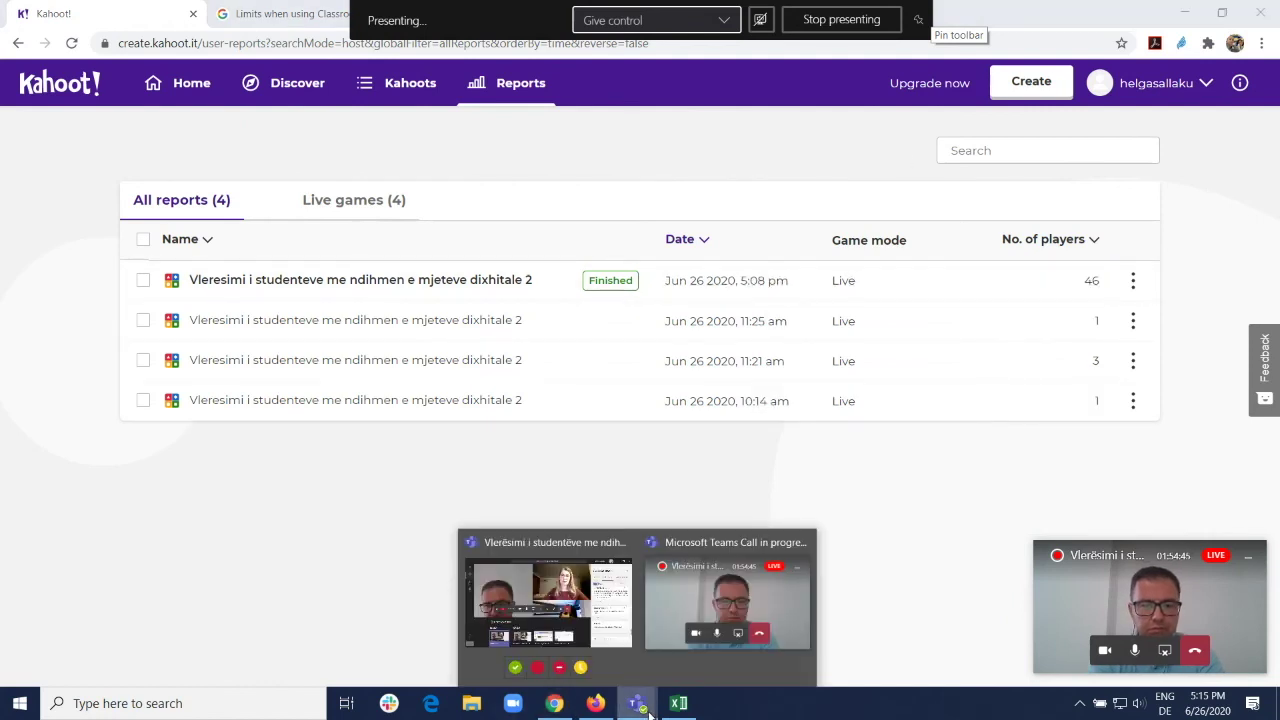